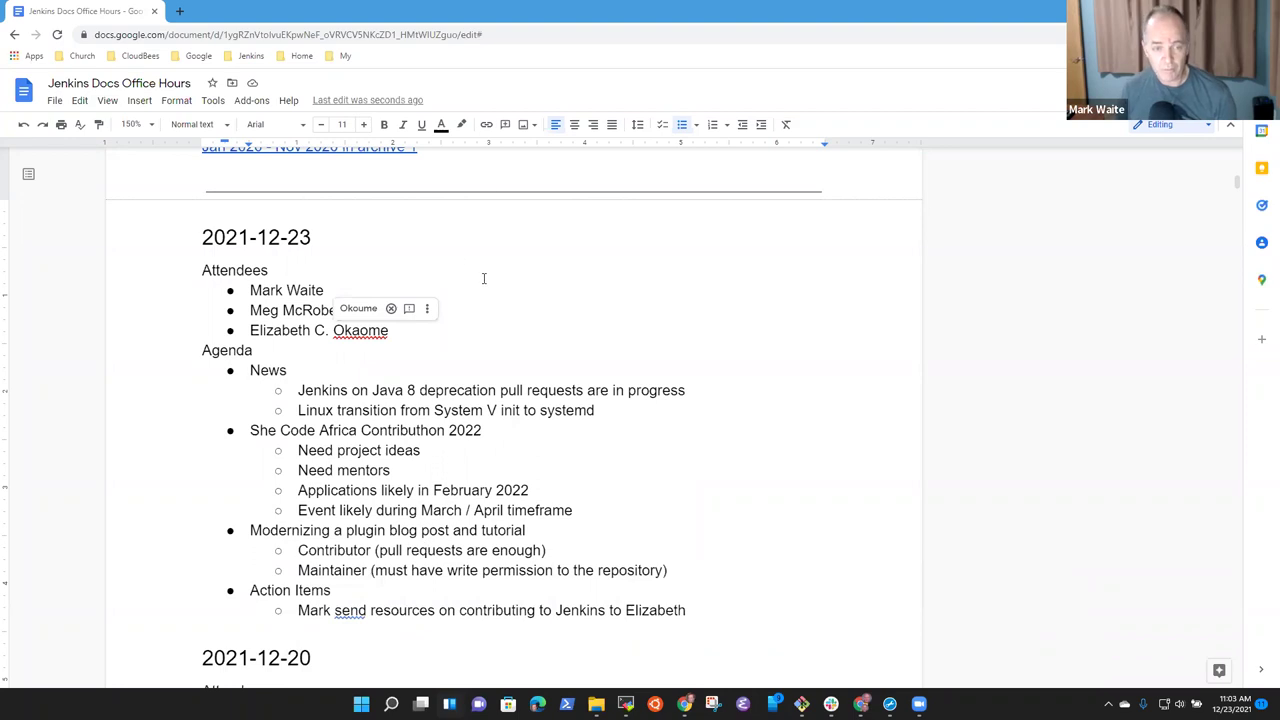
Dismiss the attendee-name spelling suggestion and move down the agenda to the Action Items line.
left_click(297, 289)
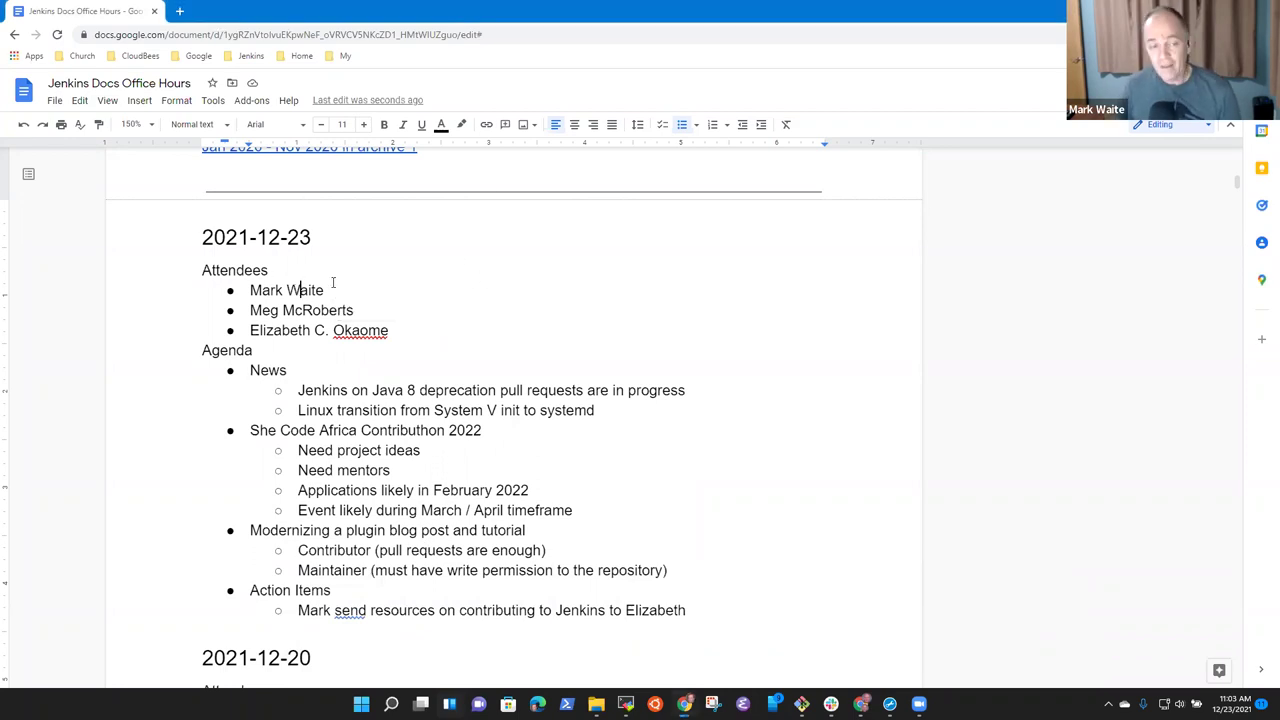
key("Down")
key("Down")
key("Down")
key("Down")
key("Home")
key("shift+End")
key("Down")
key("Down")
key("Down")
key("shift+End")
key("Down")
key("Down")
key("Down")
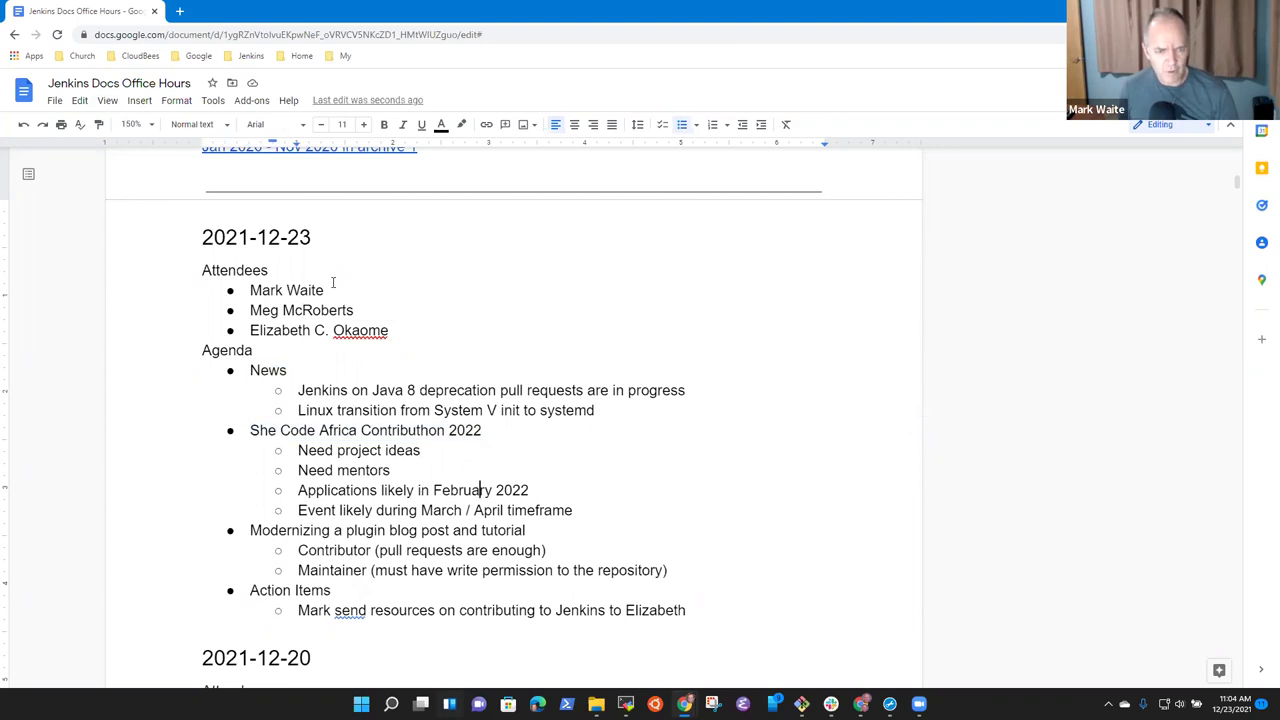
key("Down")
key("Down")
key("Home")
key("shift+End")
key("Down")
key("Down")
key("Down")
key("Home")
key("shift+End")
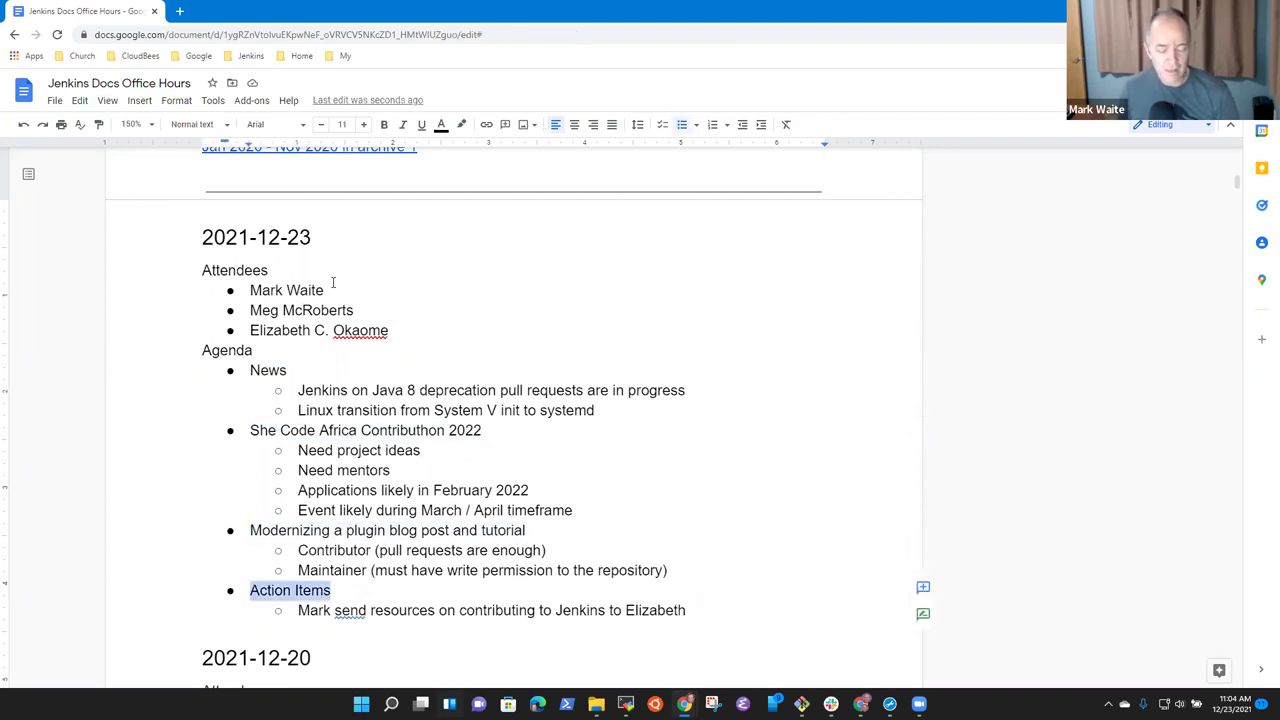
Insert a new empty top-level bullet after the Linux transition news item.
key("Up")
key("Up")
key("Up")
key("Up")
key("Up")
key("Up")
key("Up")
key("Up")
key("Up")
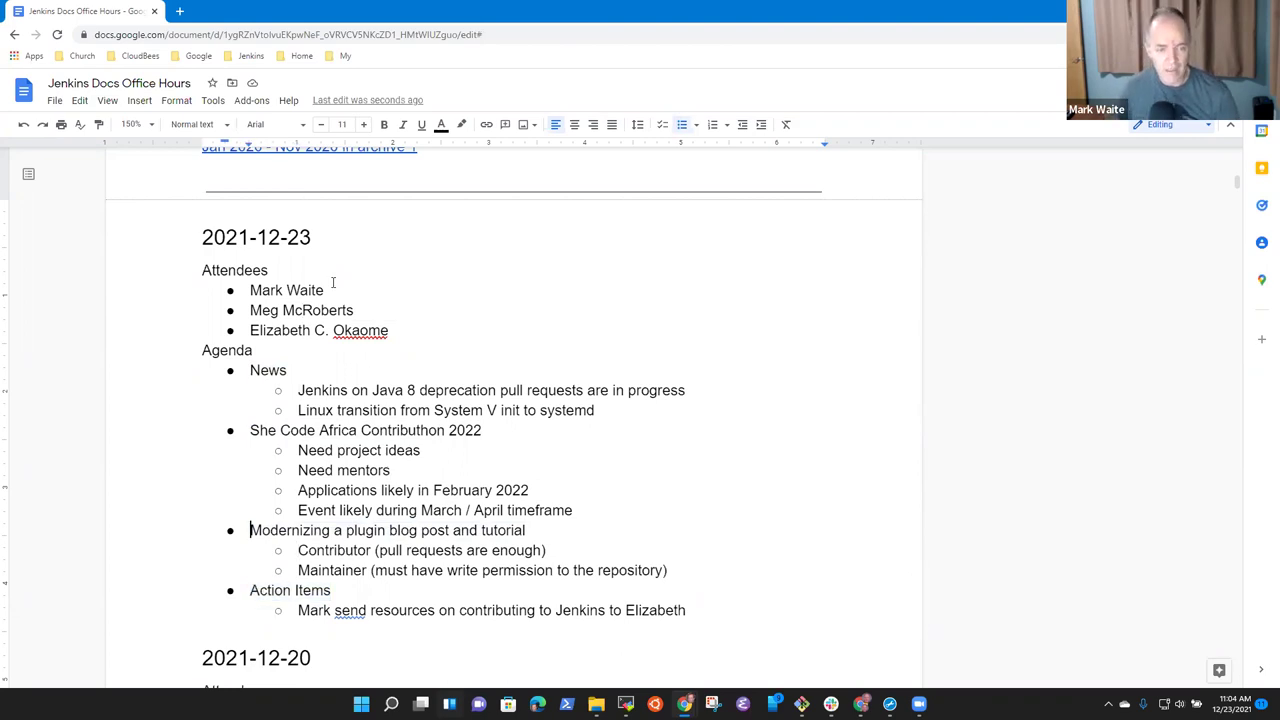
key("Down")
key("Return")
key("Up")
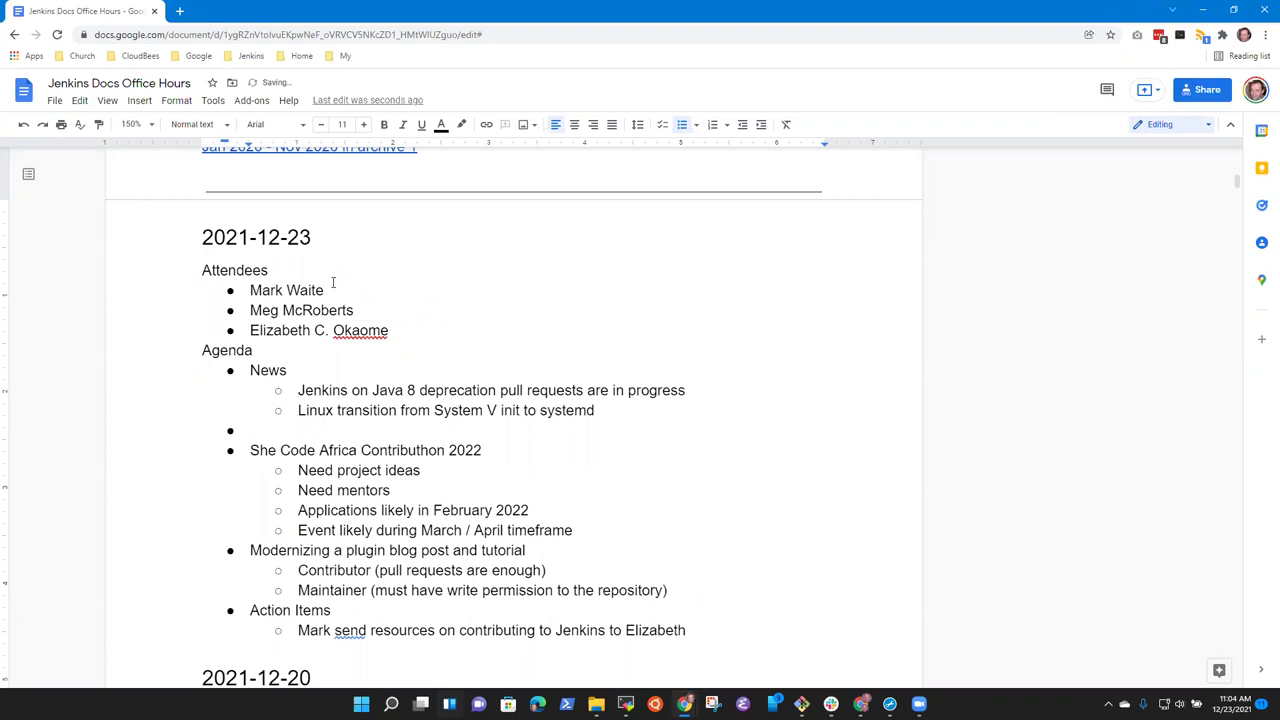
Add an indented 'Need a Jenkins Enhancement Proposal' sub-bullet under the Java 8 item.
key("Up")
key("Up")
key("Return")
key("Tab")
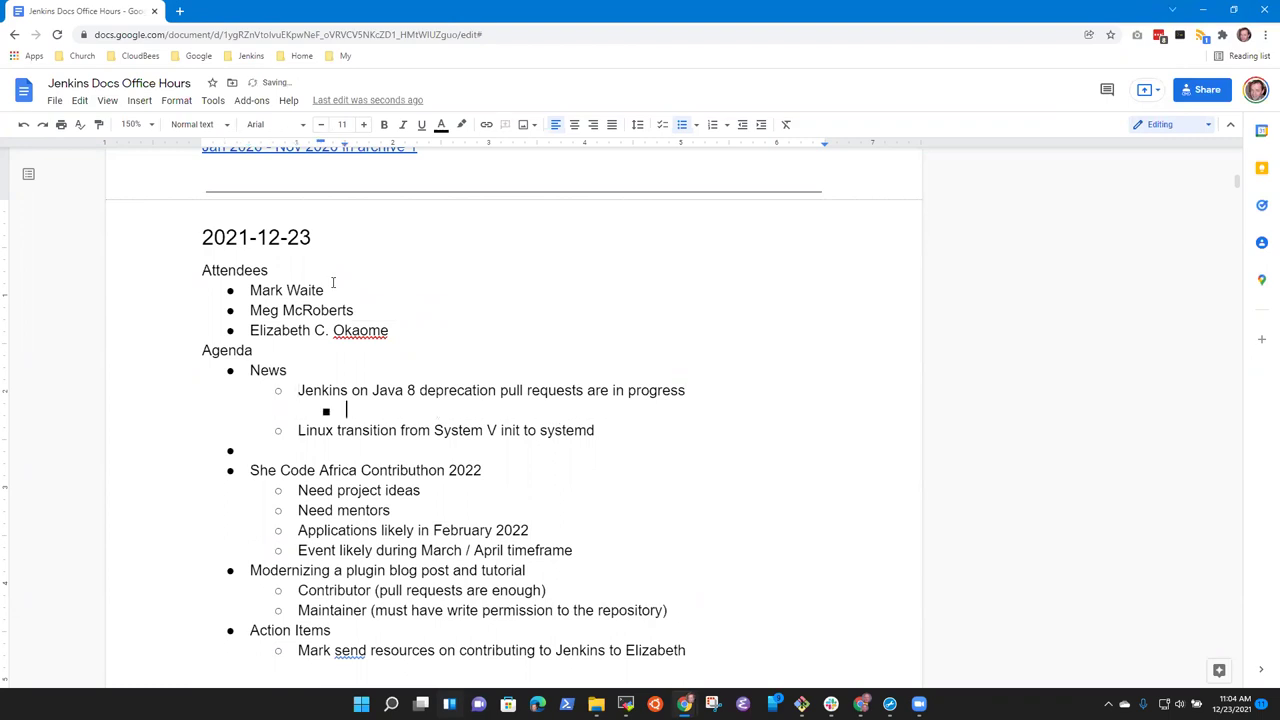
type("Need a Jenkins Enha")
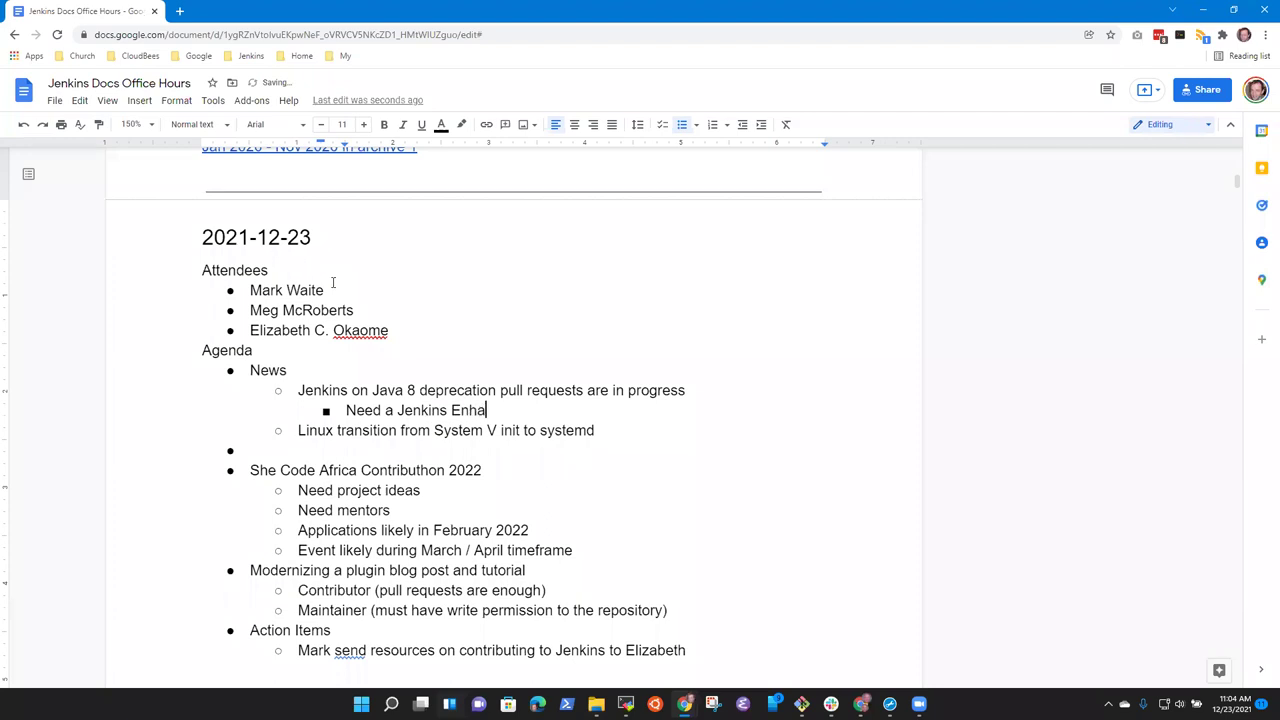
type("ncement Proposal")
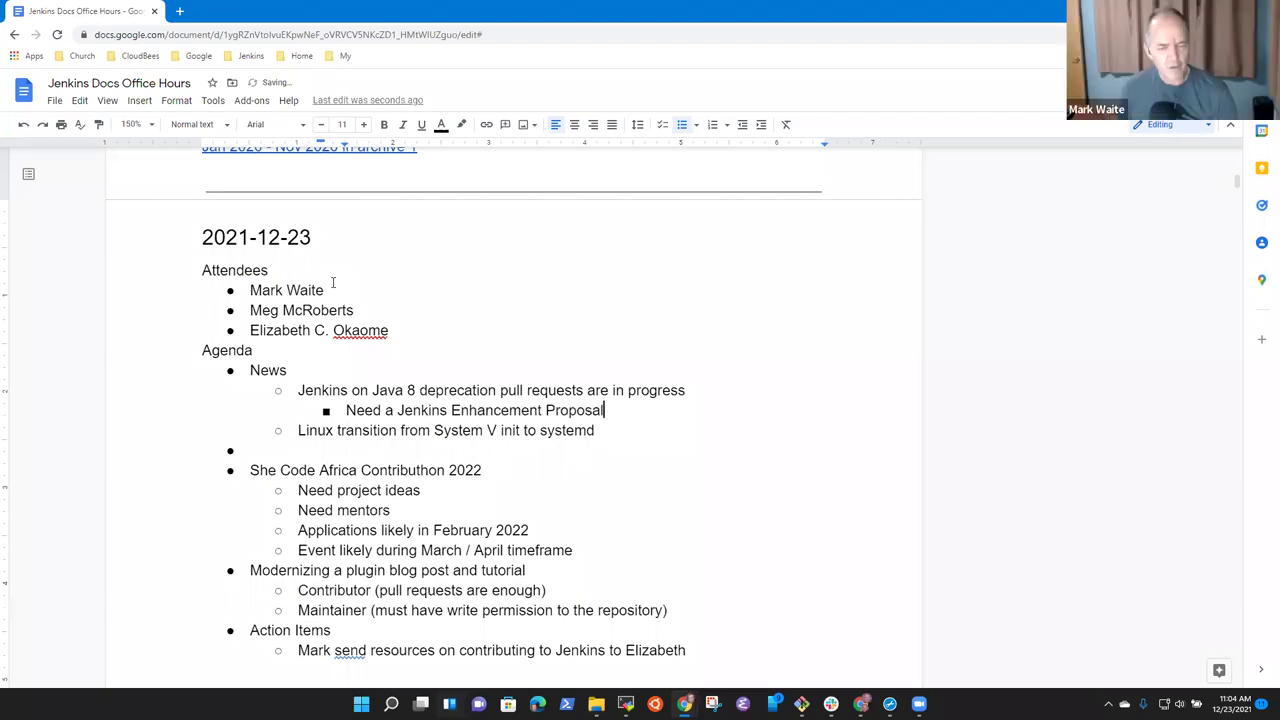
Write 'Managing Jenkins review and discussion' on the empty bullet with the pull 4773 link beneath.
key("Down")
key("Down")
key("Down")
key("Up")
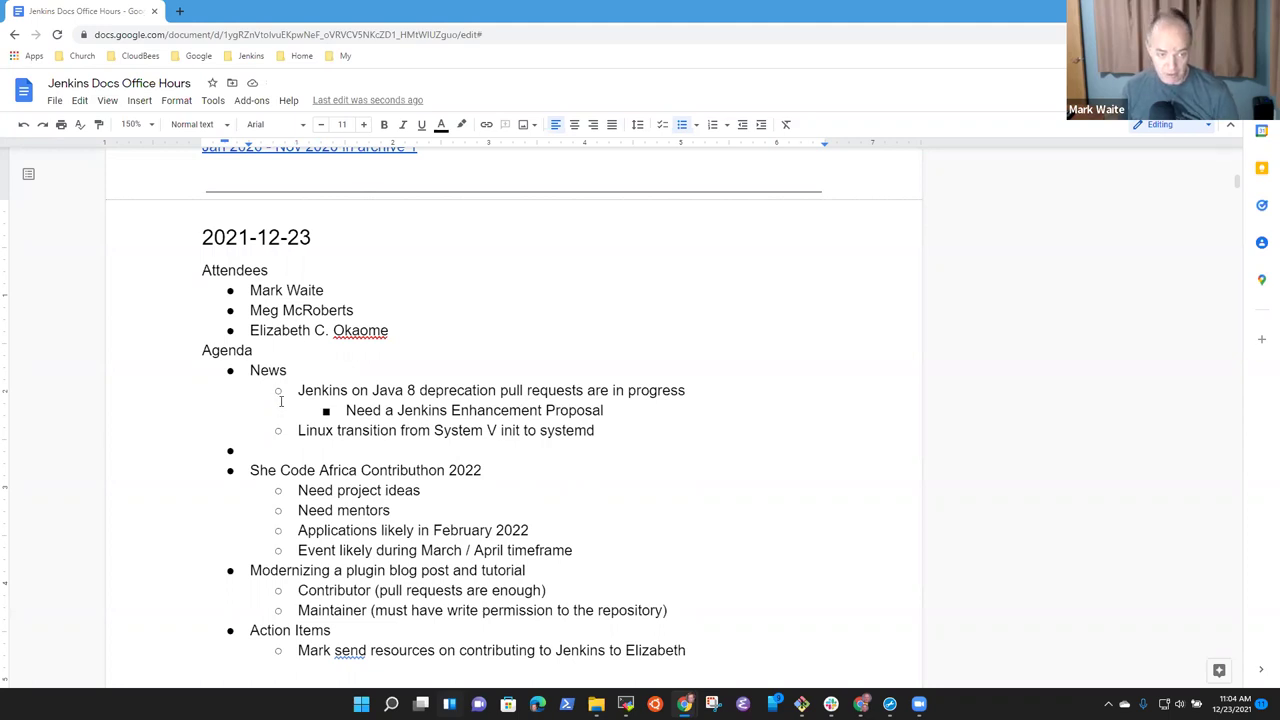
double_click(276, 455)
left_click(276, 456)
type("Managing Jenkins review and discussion")
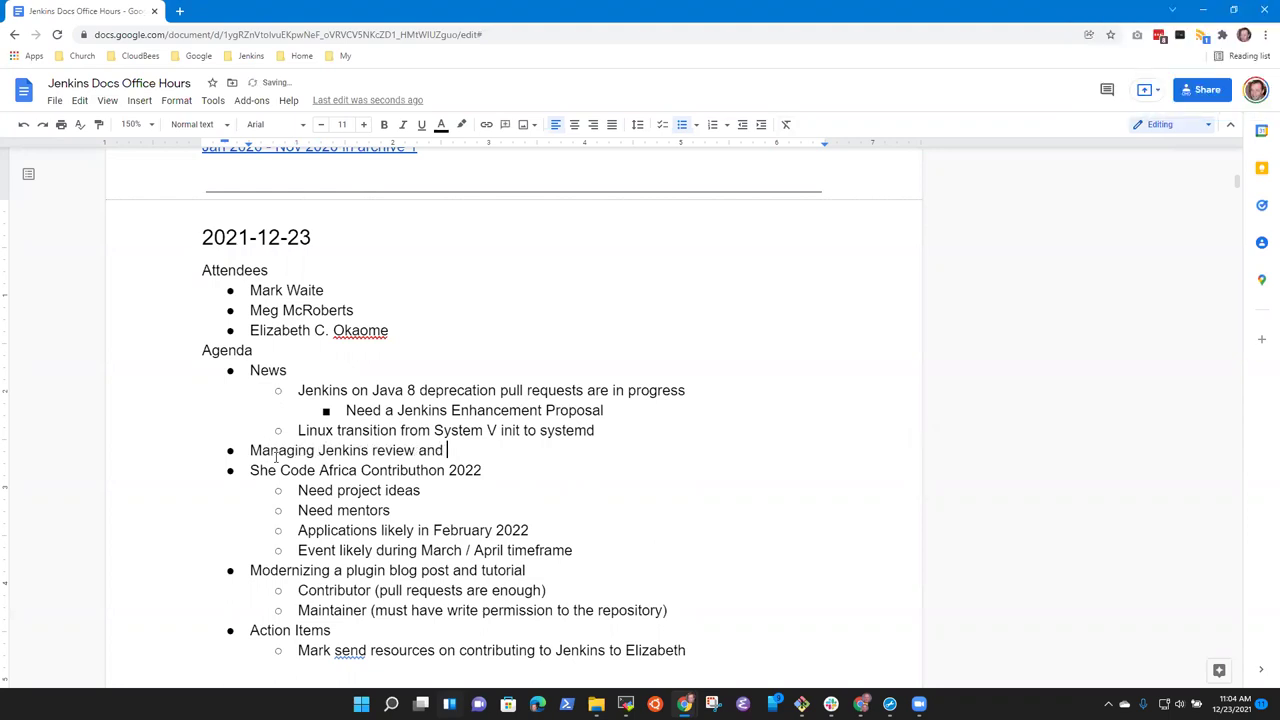
key("Return")
key("Tab")
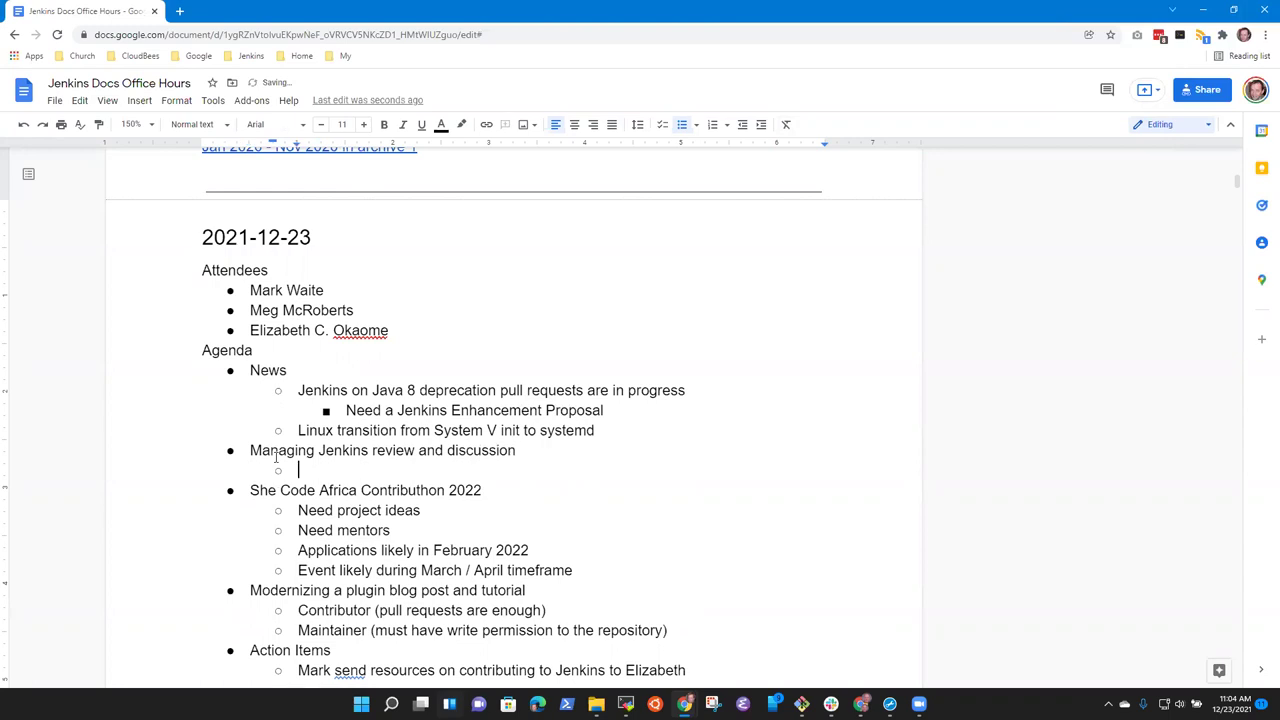
type("https://github.com/jenkins-infra/jenkins.io/pull/4773")
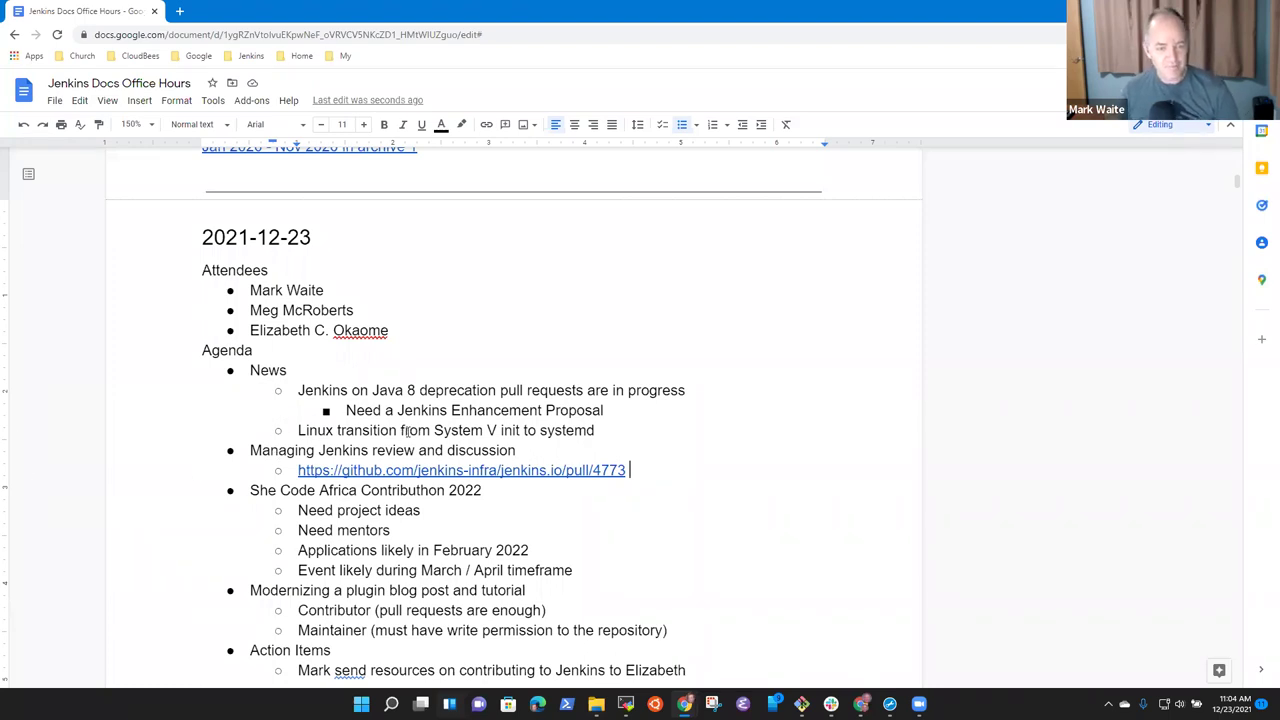
Return the cursor to the end of the Enhancement Proposal line.
left_click(419, 395)
key("Down")
key("Down")
key("Up")
key("End")
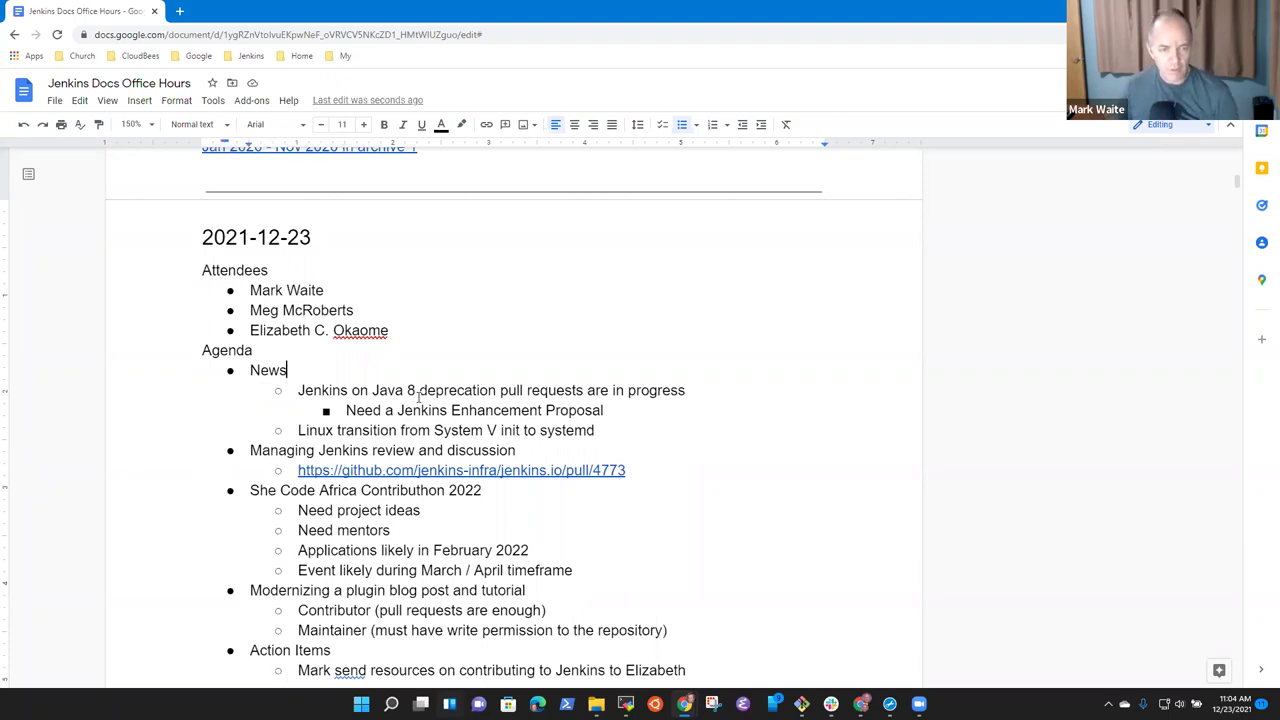
Extend the proposal line to end with 'that plans the transition'.
key("Down")
key("shift+End")
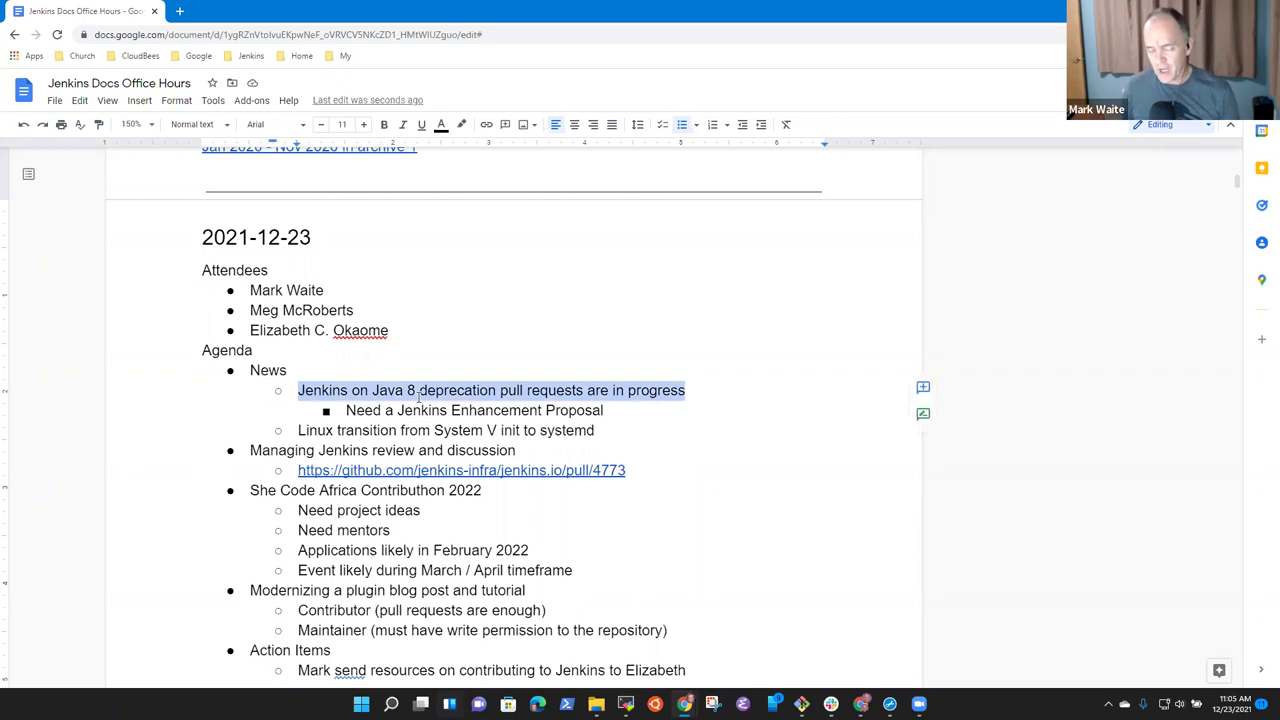
key("Down")
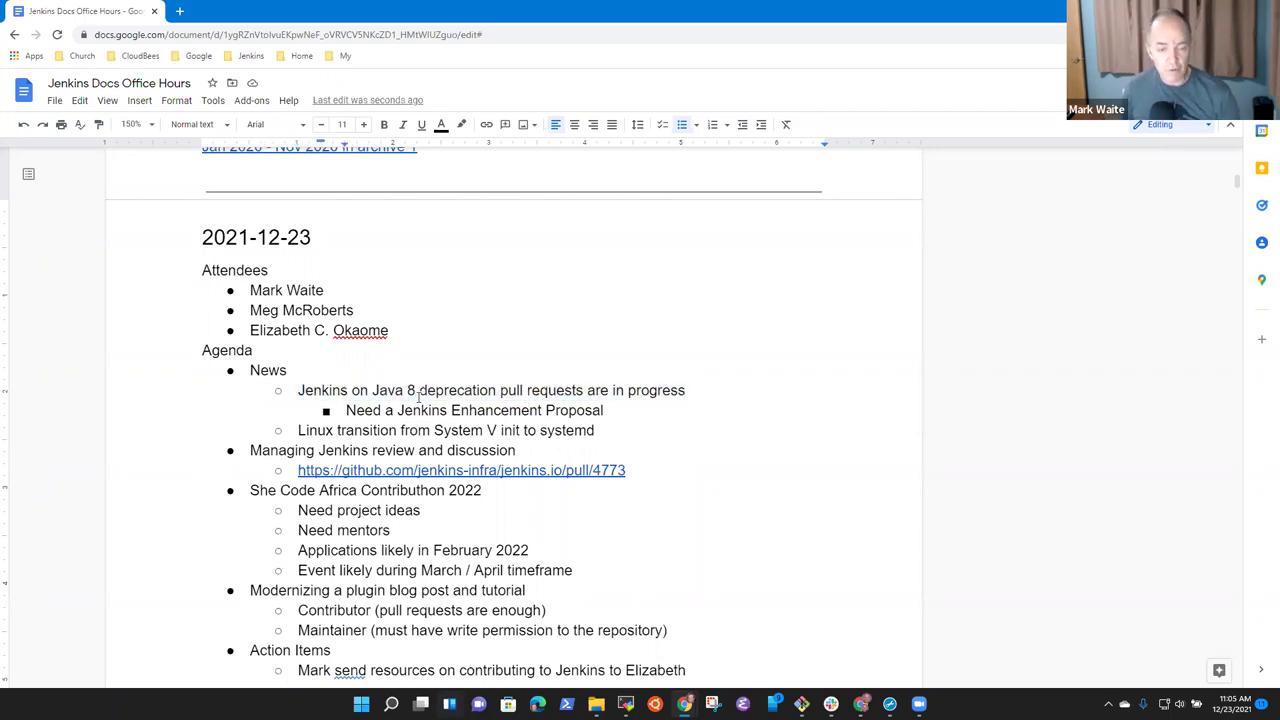
key("Return")
type("Needs")
key("Up")
key("End")
type("that plans the transition")
List Documentation updates, Compatibility and Security as indented points under the proposal.
key("Return")
key("Tab")
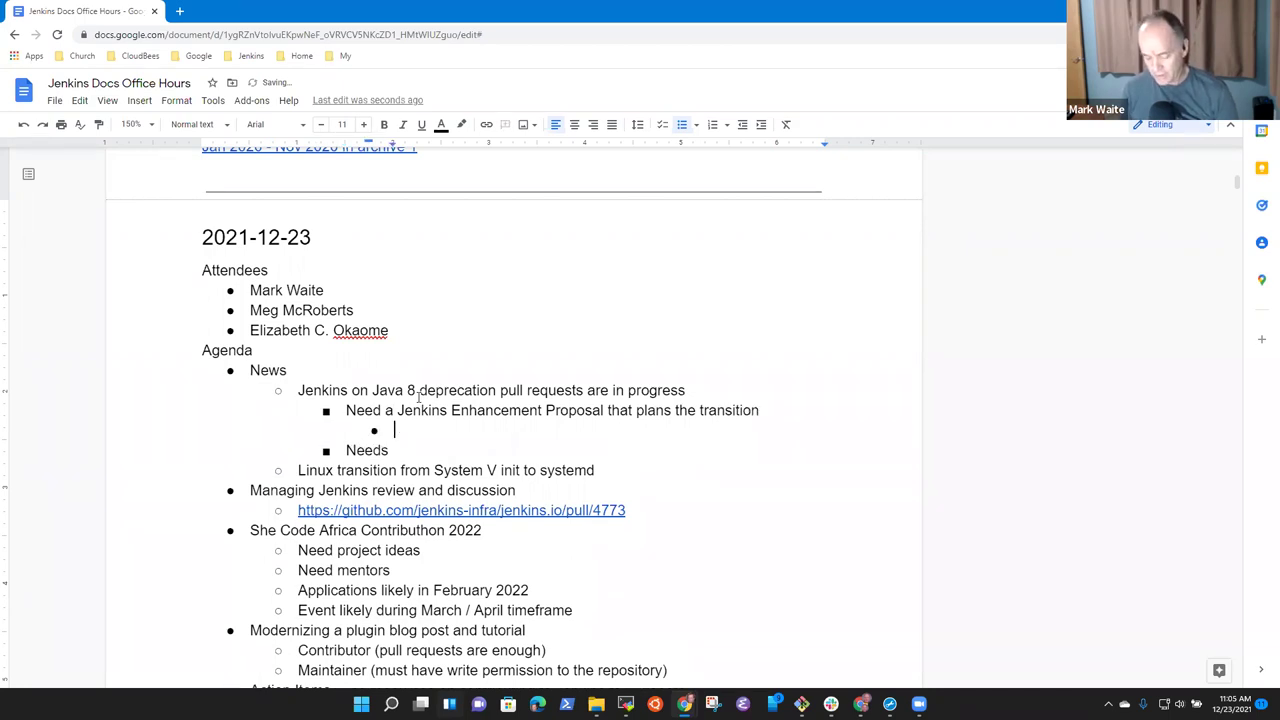
type("Documentation ")
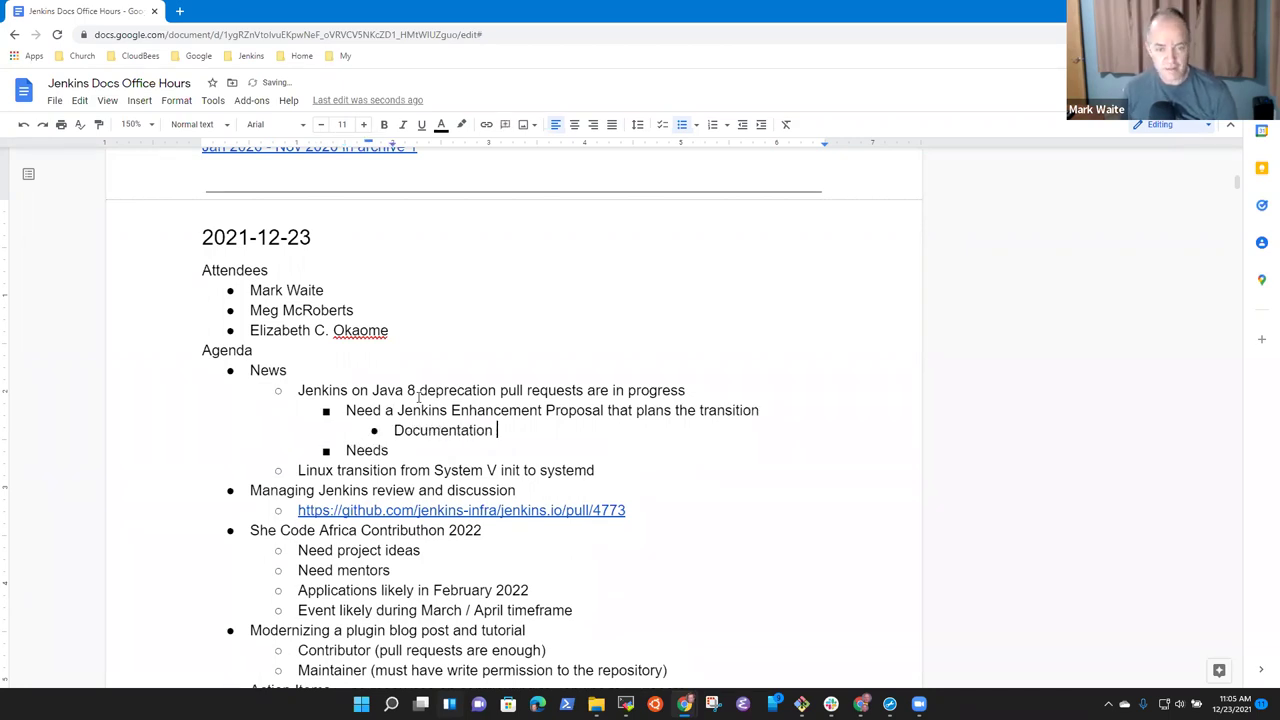
type("updates")
key("Return")
type("Compati")
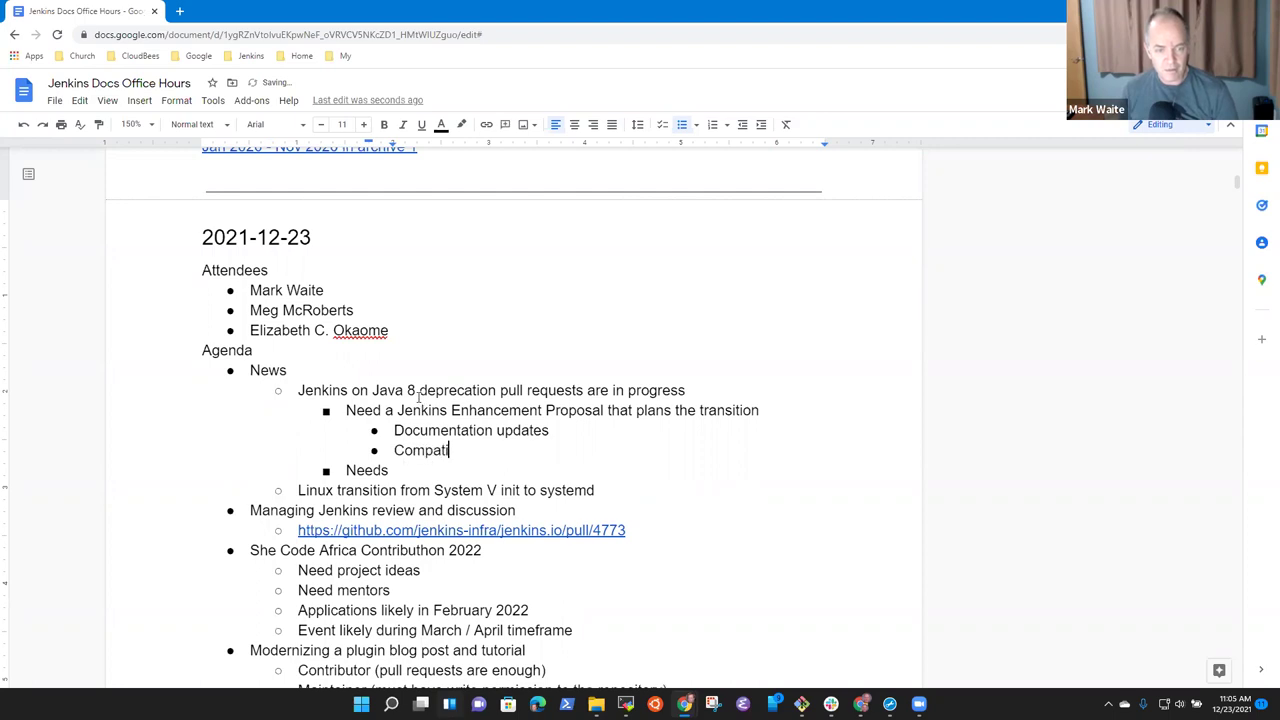
type("bility")
key("Return")
type("Security")
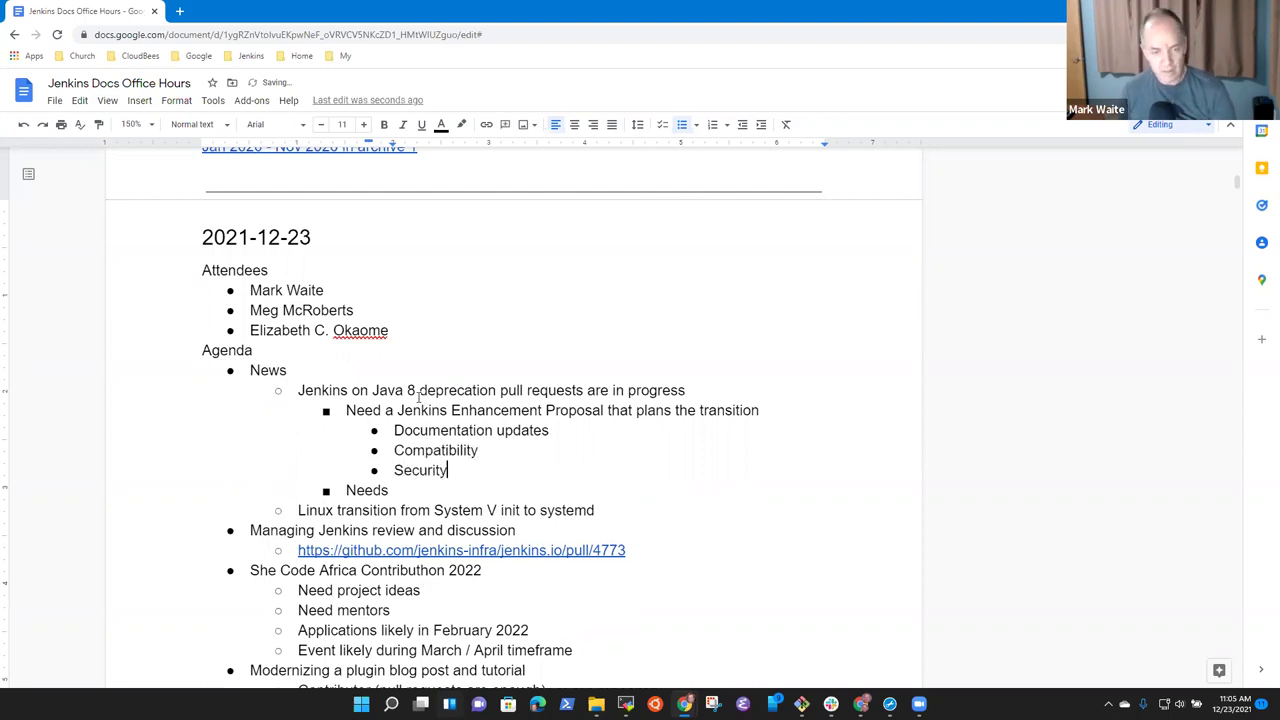
key("Return")
Add the point 'Transitions on platform installers (like deb, rpm, msi, etc.)', fixing typos.
type("Transitions on ")
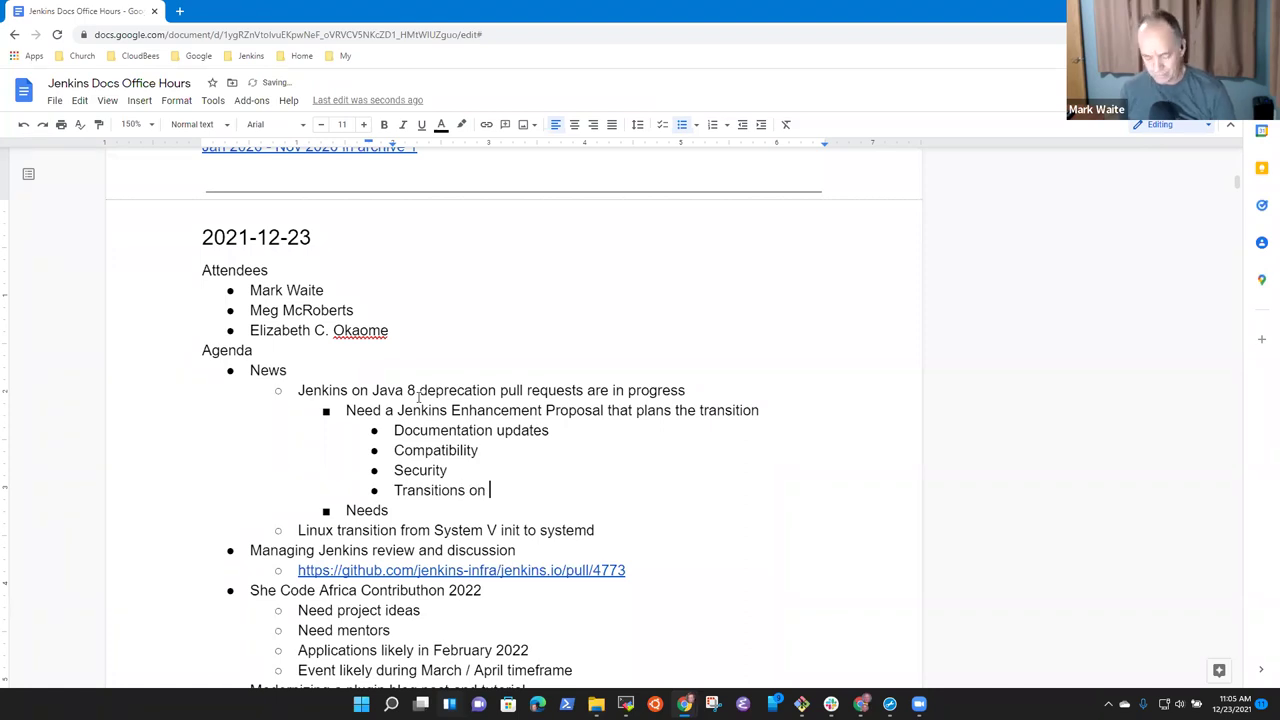
type("platform ins")
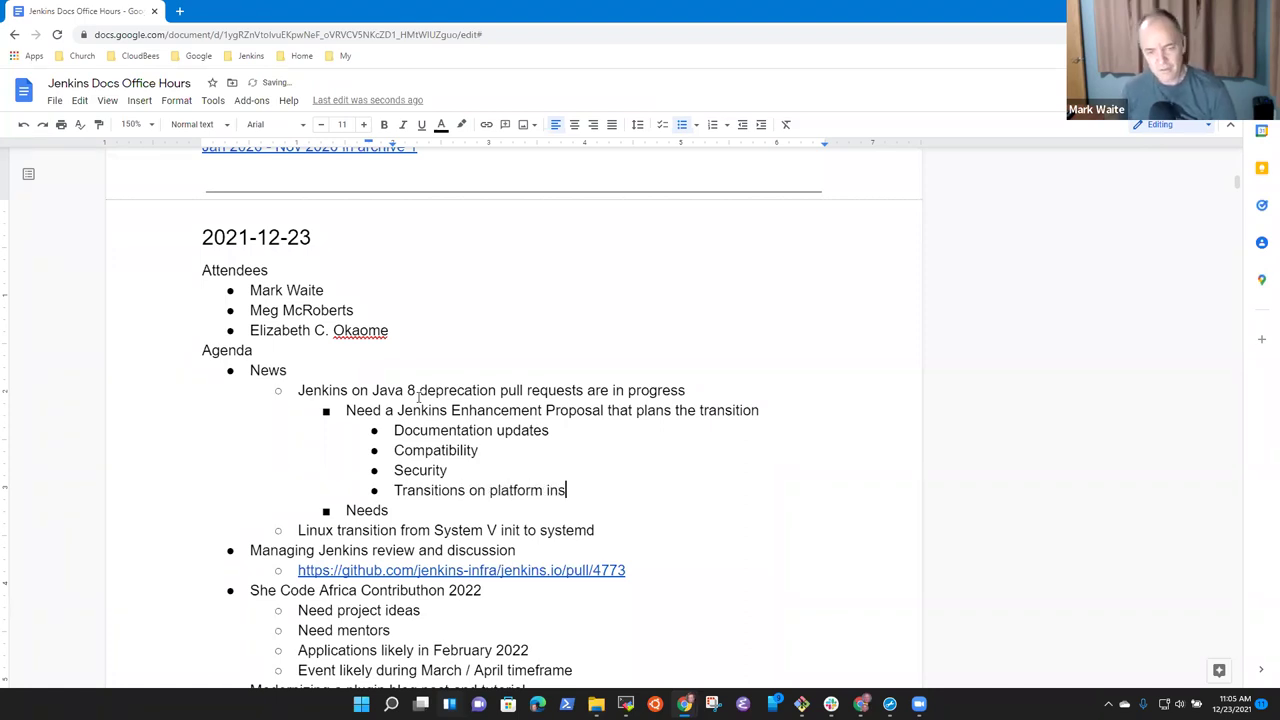
type("tallers (like ")
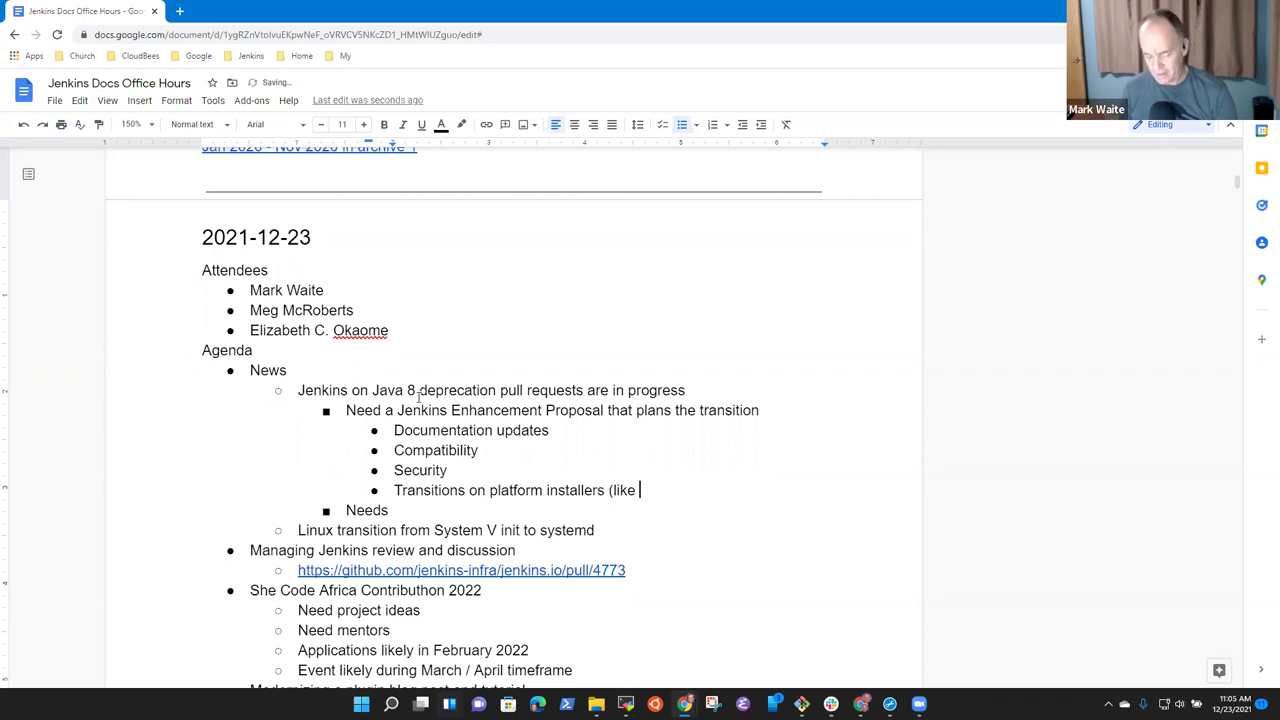
type("deb,")
key("BackSpace")
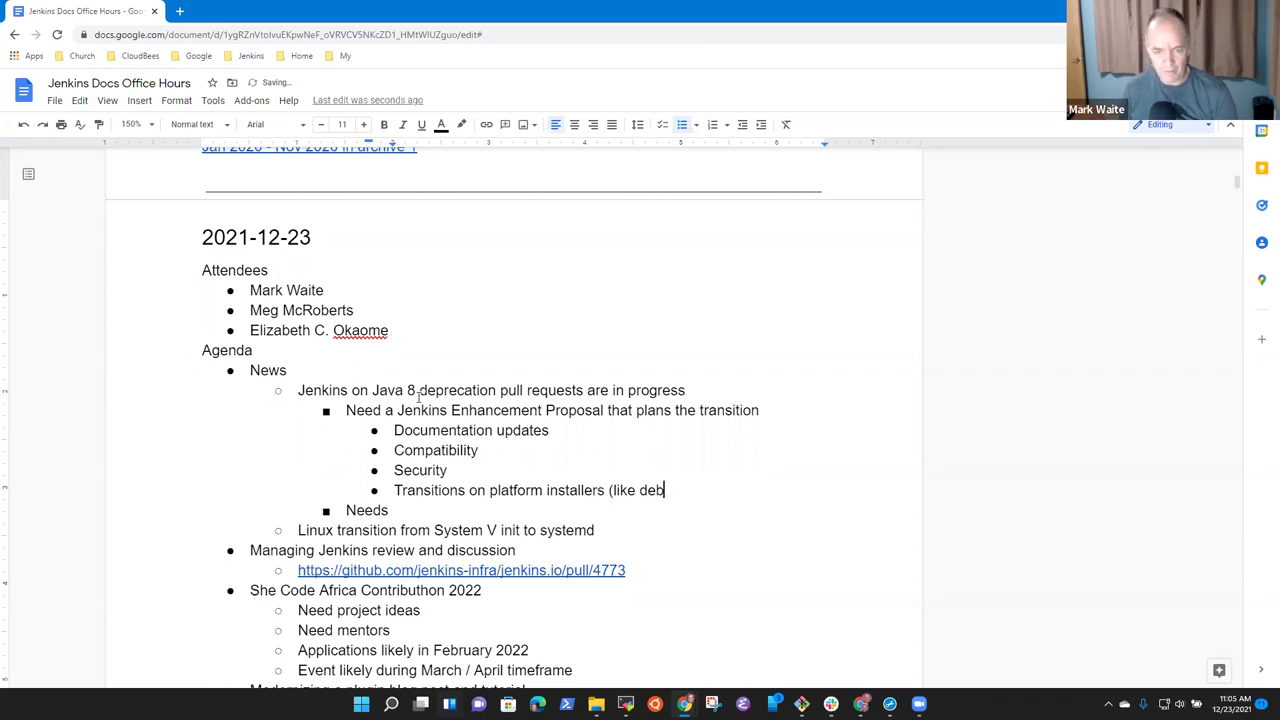
type(",.")
key("BackSpace")
key("BackSpace")
type("rpm, m,s")
key("BackSpace")
key("BackSpace")
type("si, e6tc.")
key("BackSpace")
key("BackSpace")
key("BackSpace")
key("BackSpace")
type("tc")
key("BackSpace")
key("BackSpace")
type("tc.)")
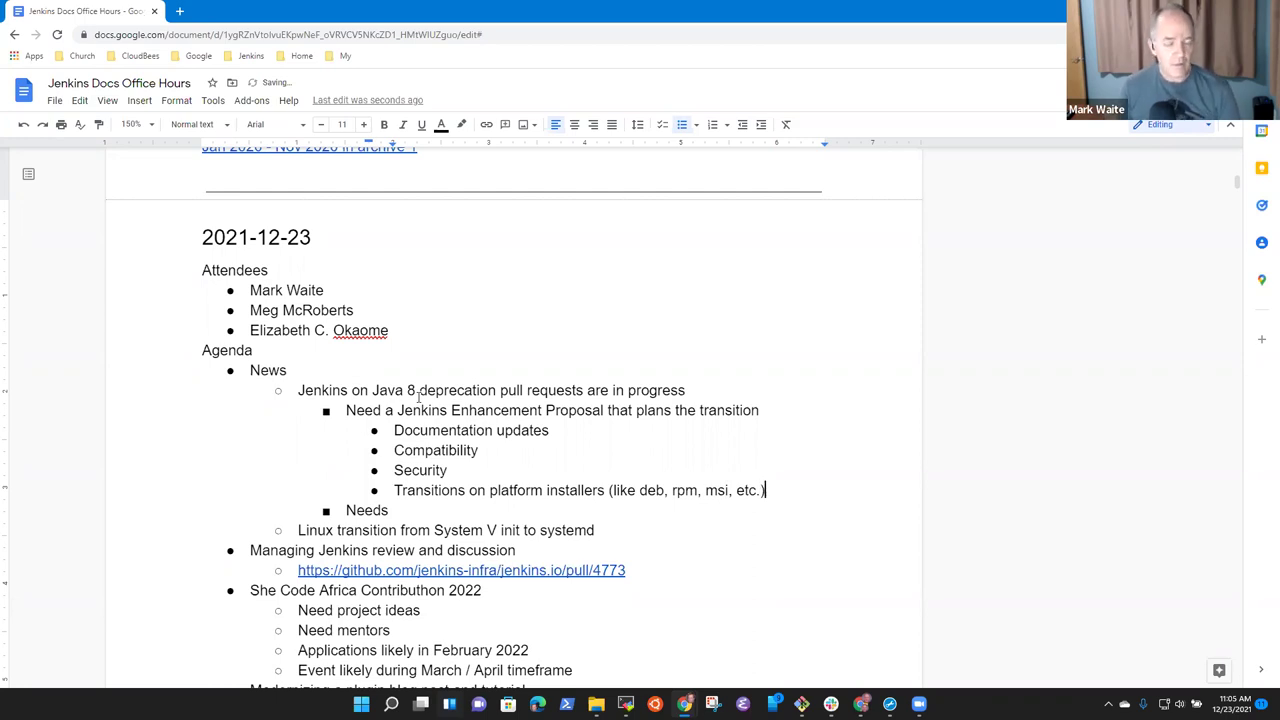
Delete the leftover draft word 'Needs' from the bullet below.
key("Down")
key("shift+Home")
key("BackSpace")
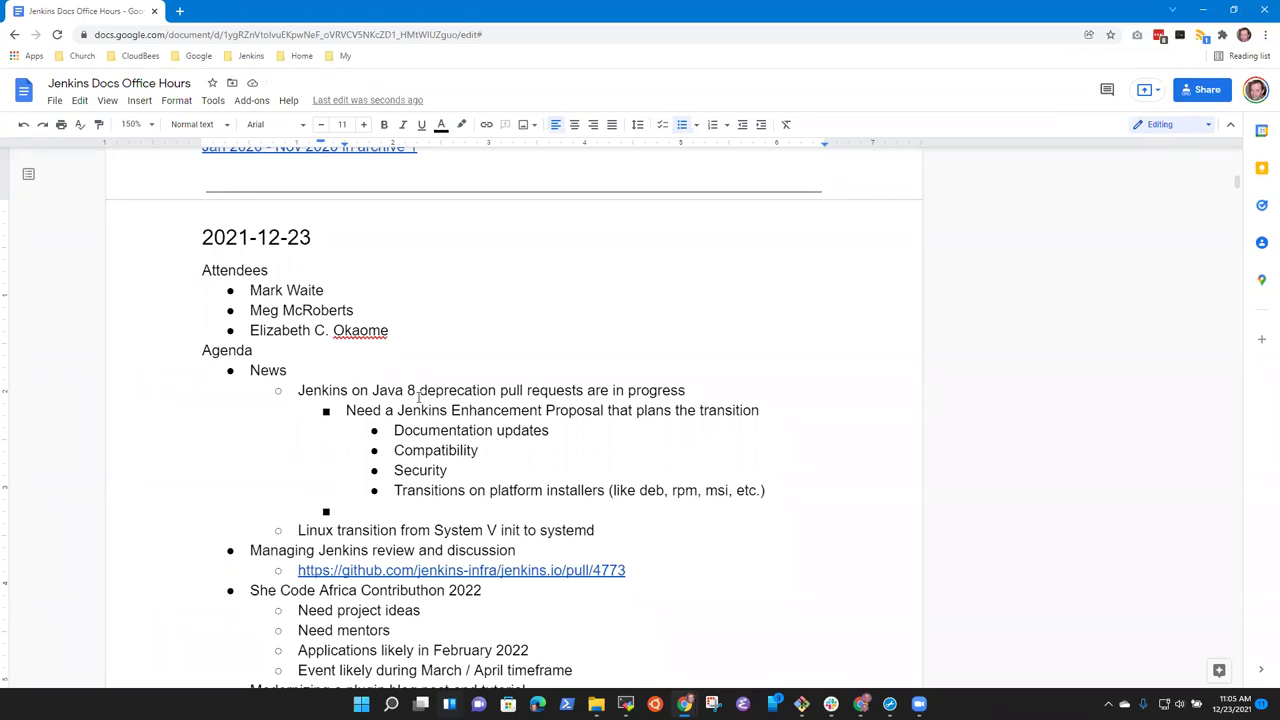
Add Schedule as a new point after the installers bullet.
key("Left")
key("Return")
type("Schedule")
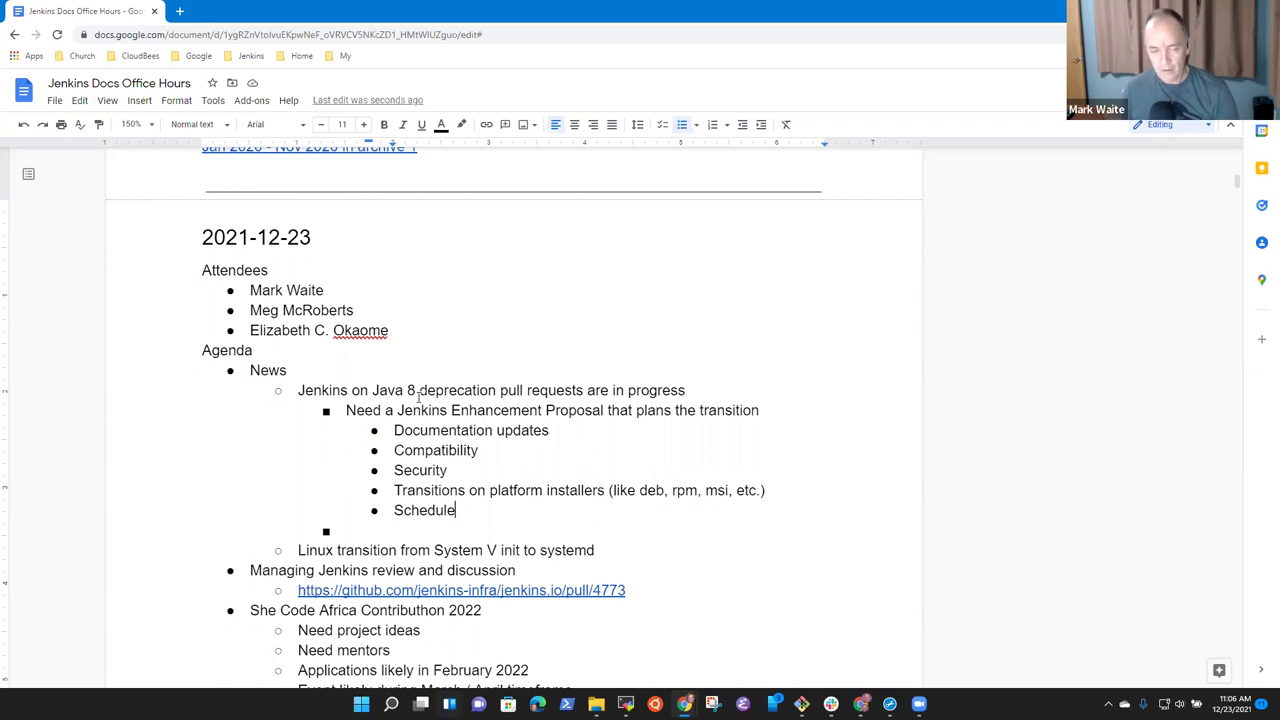
Type 'Alternatives' on the empty bullet below the proposal points.
key("Home")
key("Down")
type("Alternative")
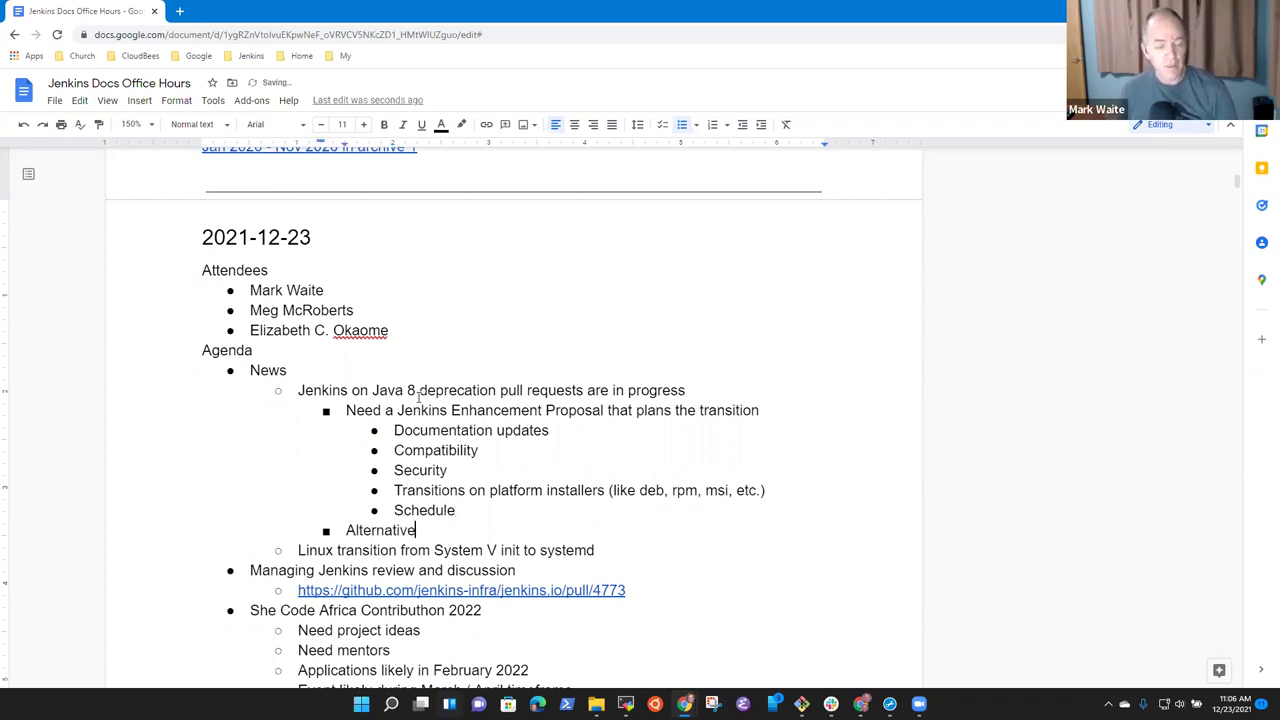
type("s")
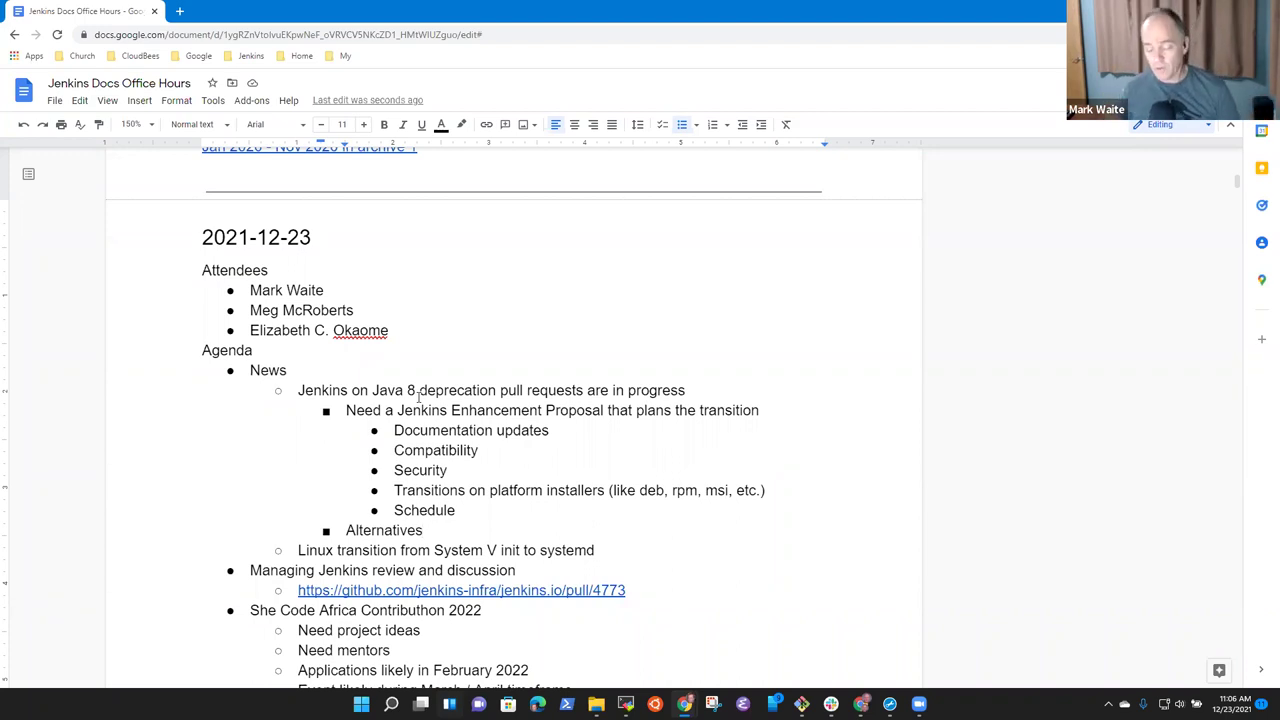
Add indented bullet 'Longer lived release as the last version to support Java 8?' and start 'Delay the'.
key("Return")
key("Tab")
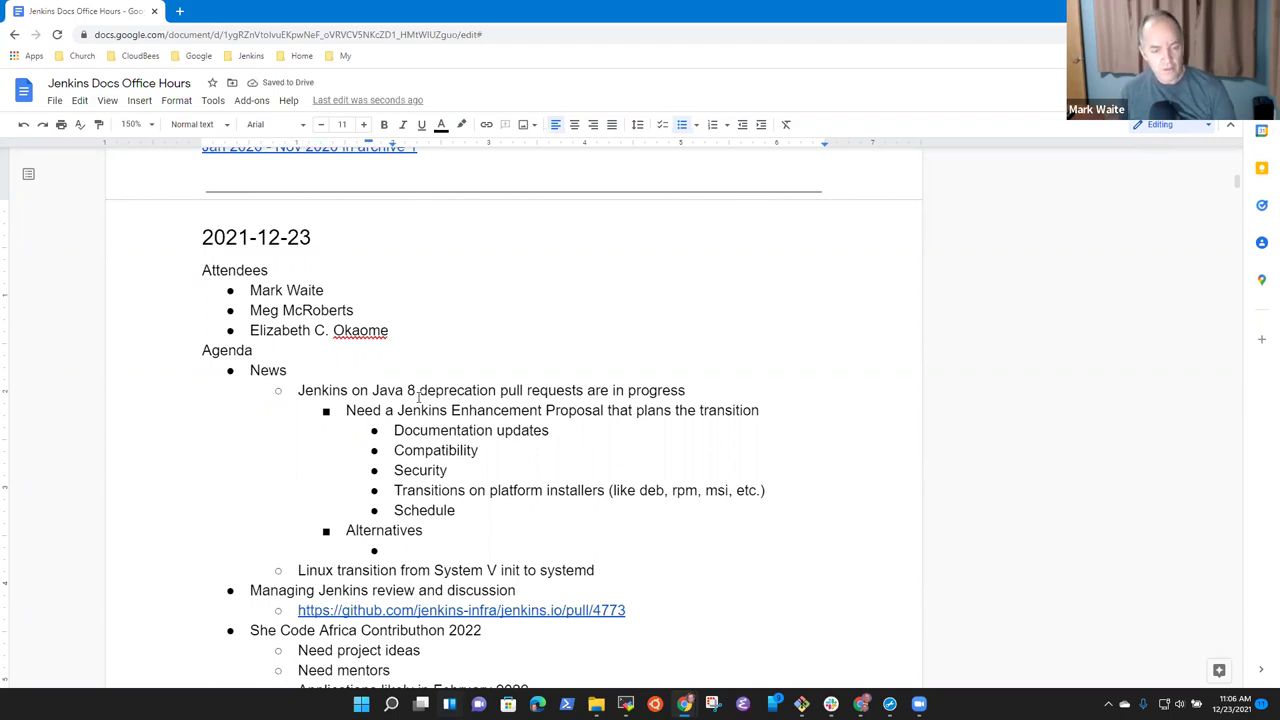
type("Cont")
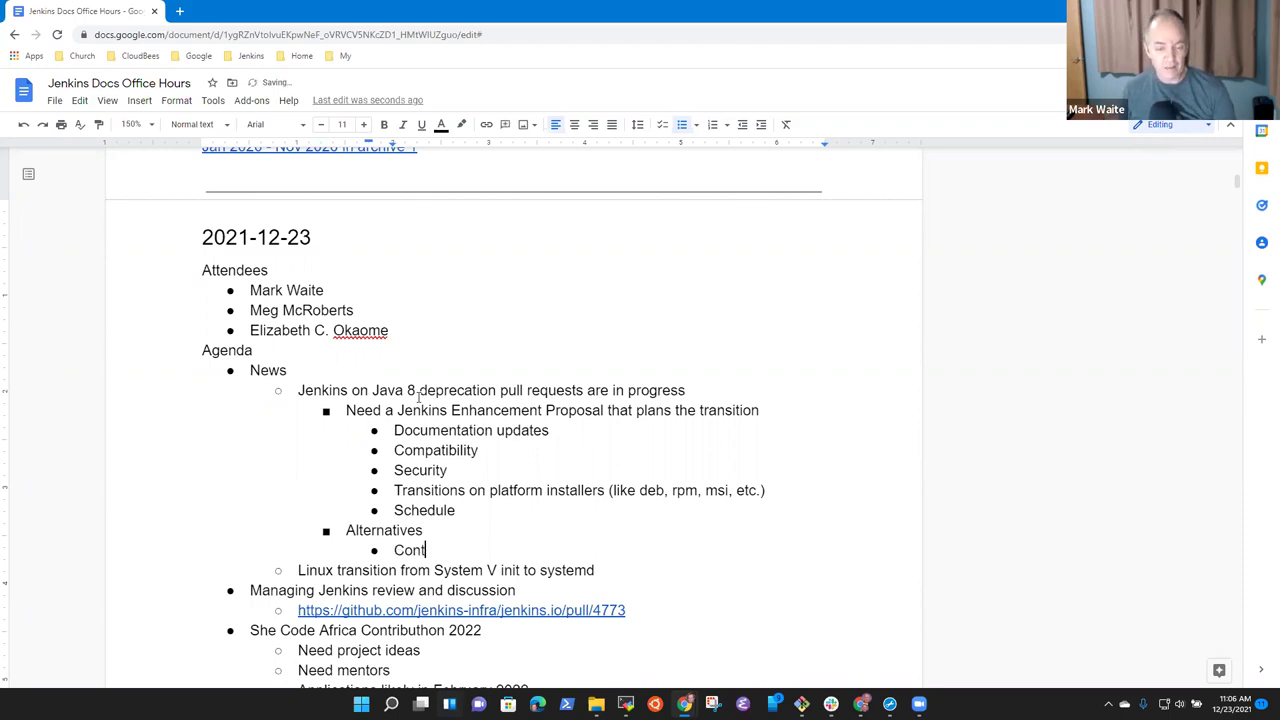
key("BackSpace")
key("BackSpace")
key("BackSpace")
key("BackSpace")
type("Long")
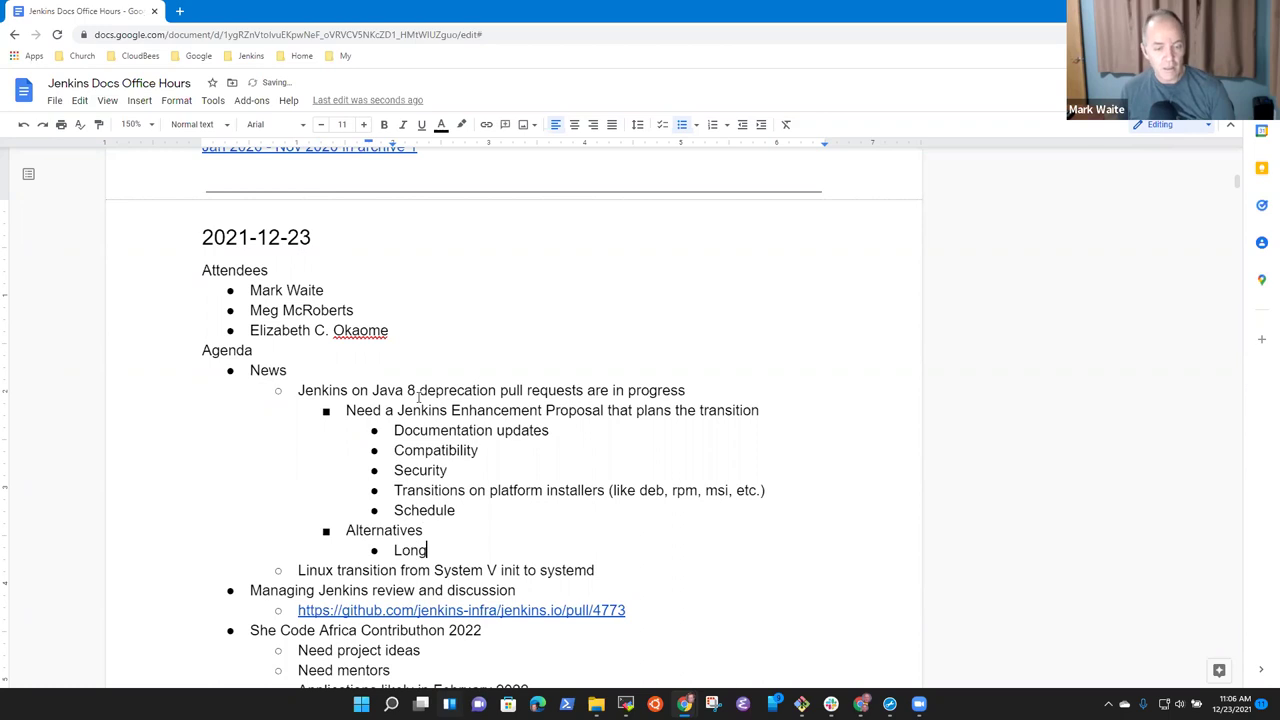
type("er ")
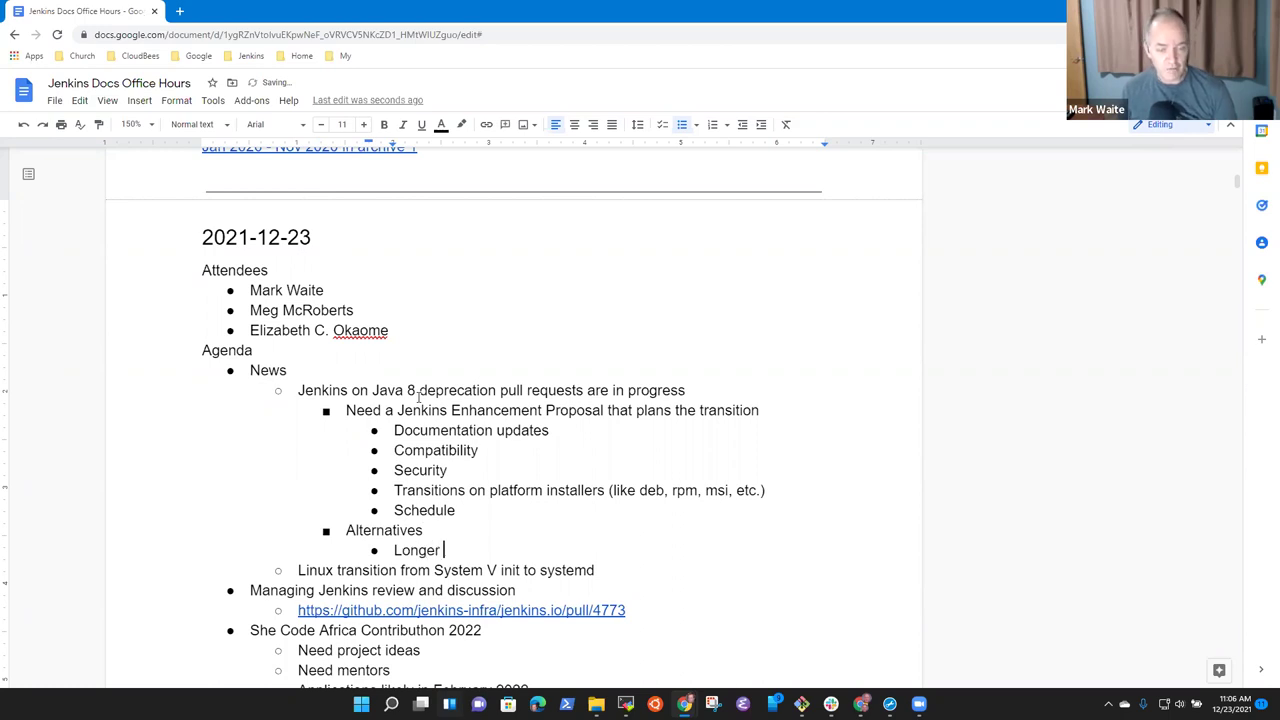
type("lived releas")
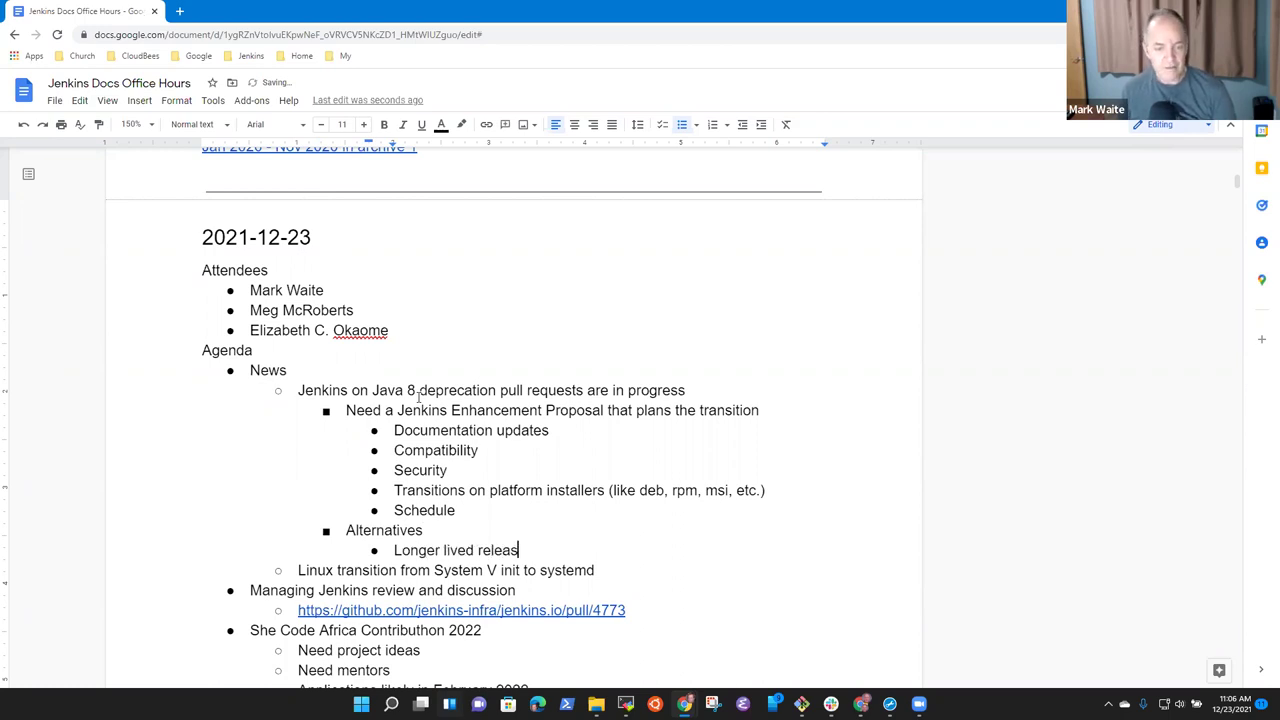
type("e as the last ve")
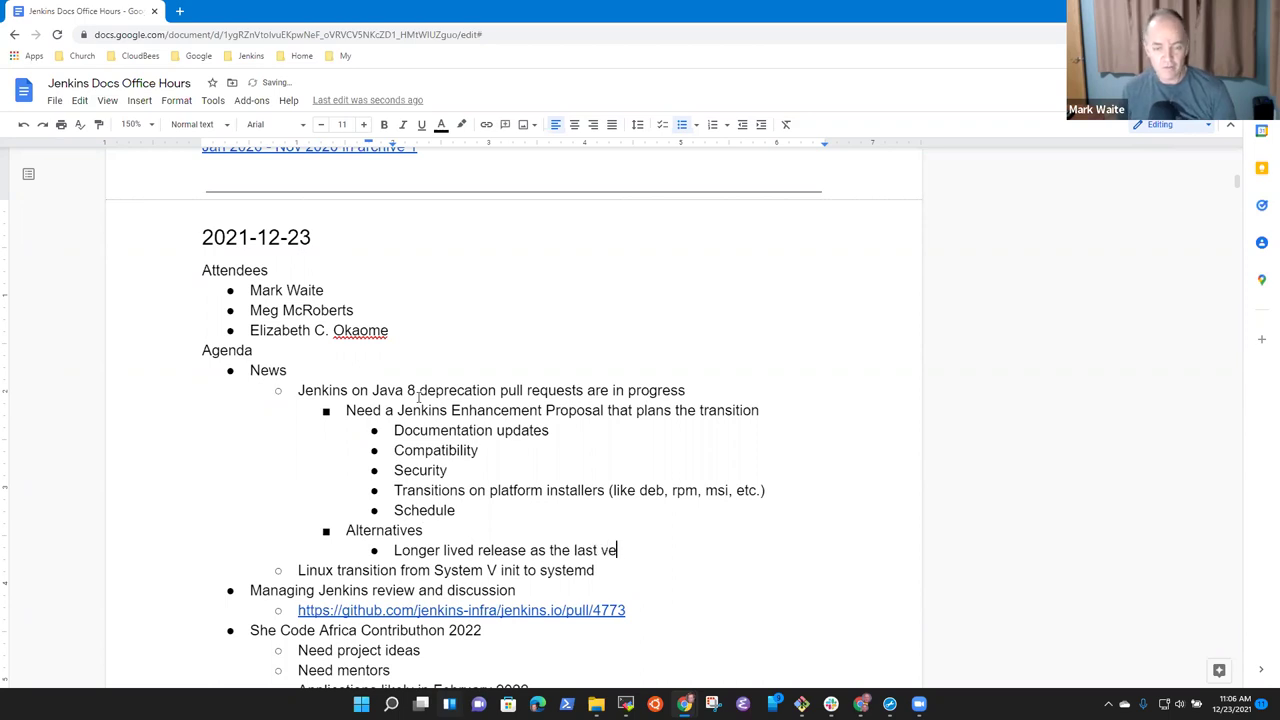
type("rsion to support Java 8")
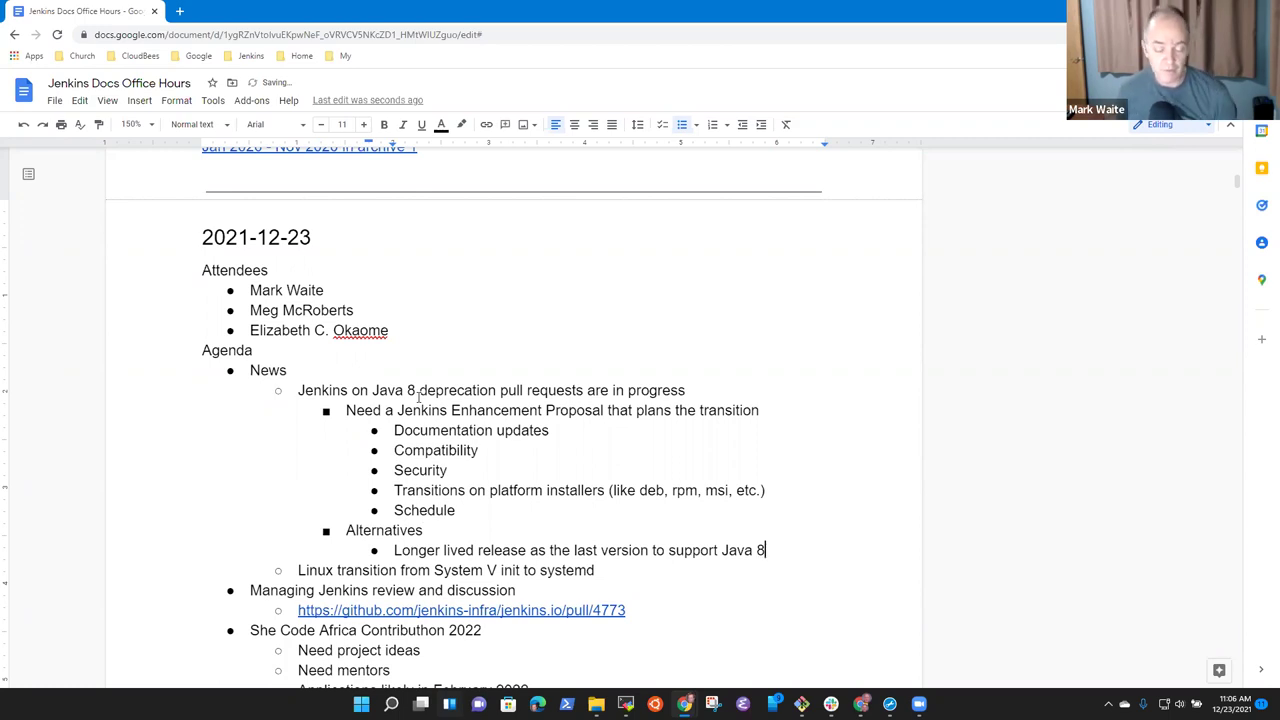
type("?")
key("Return")
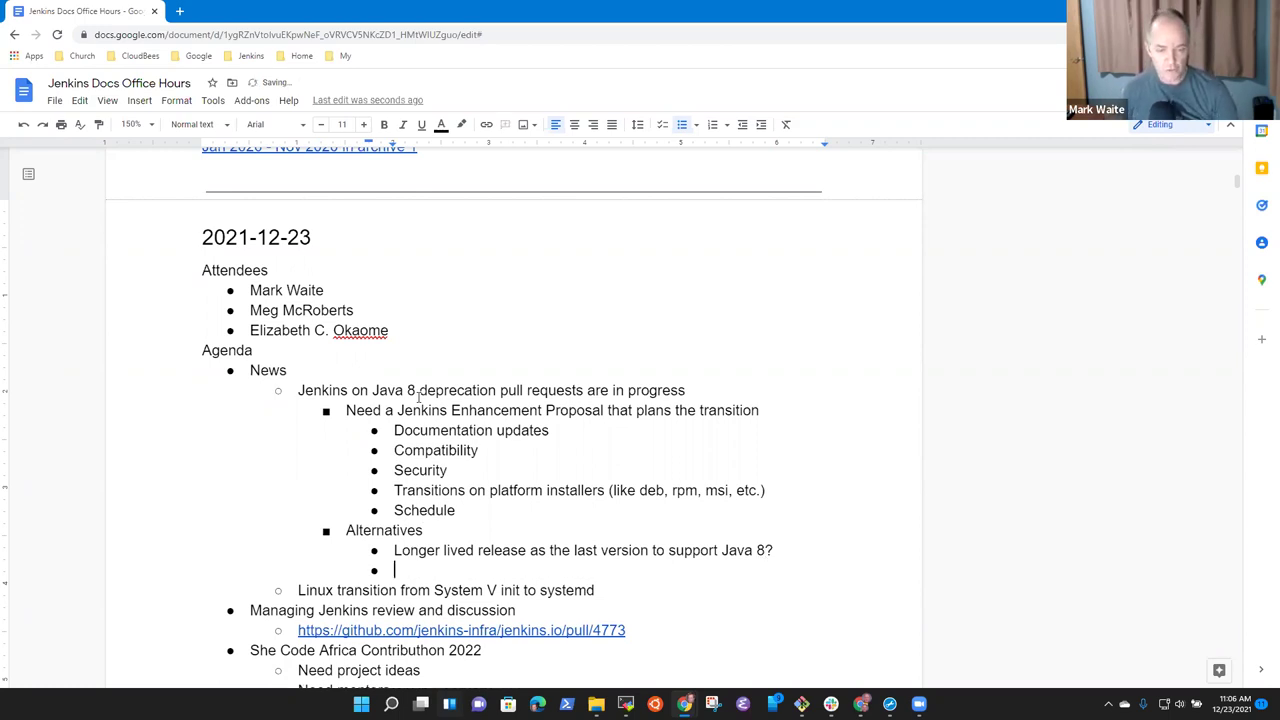
type("Delay the")
Insert a bullet 'June 2021 as the transition LTS' above the longer-lived release item.
key("Home")
key("Return")
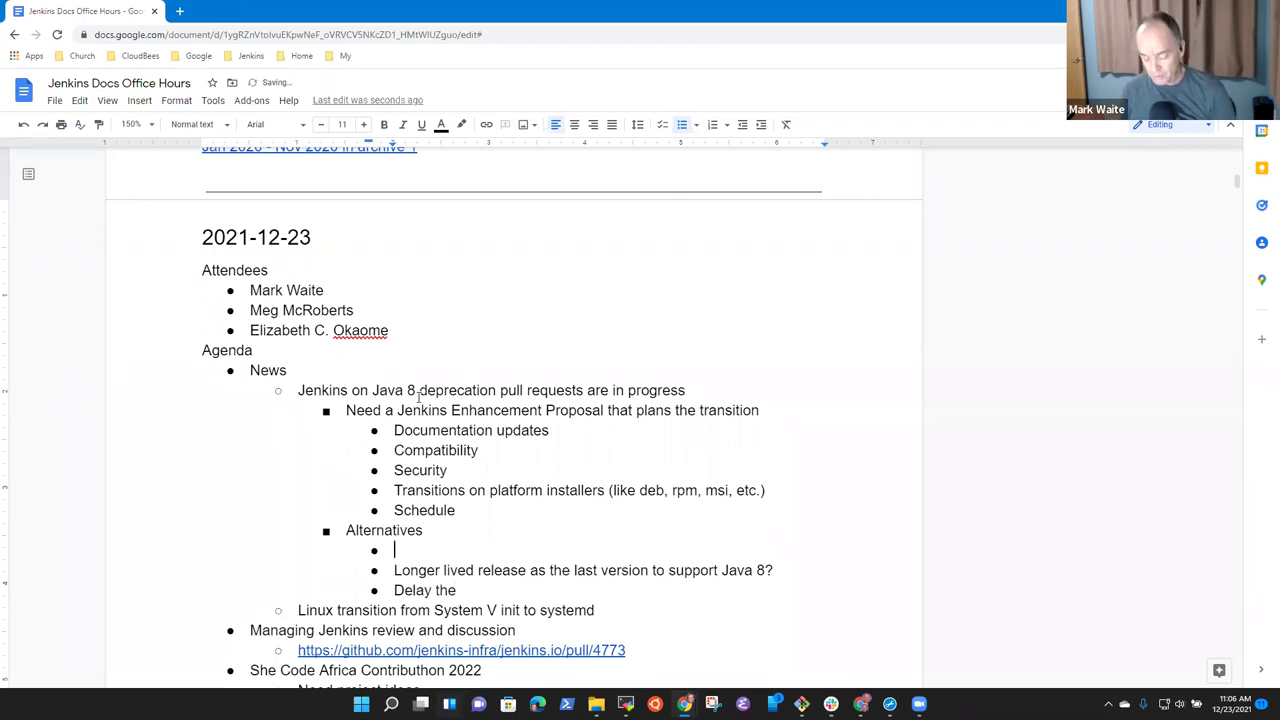
type("June 2")
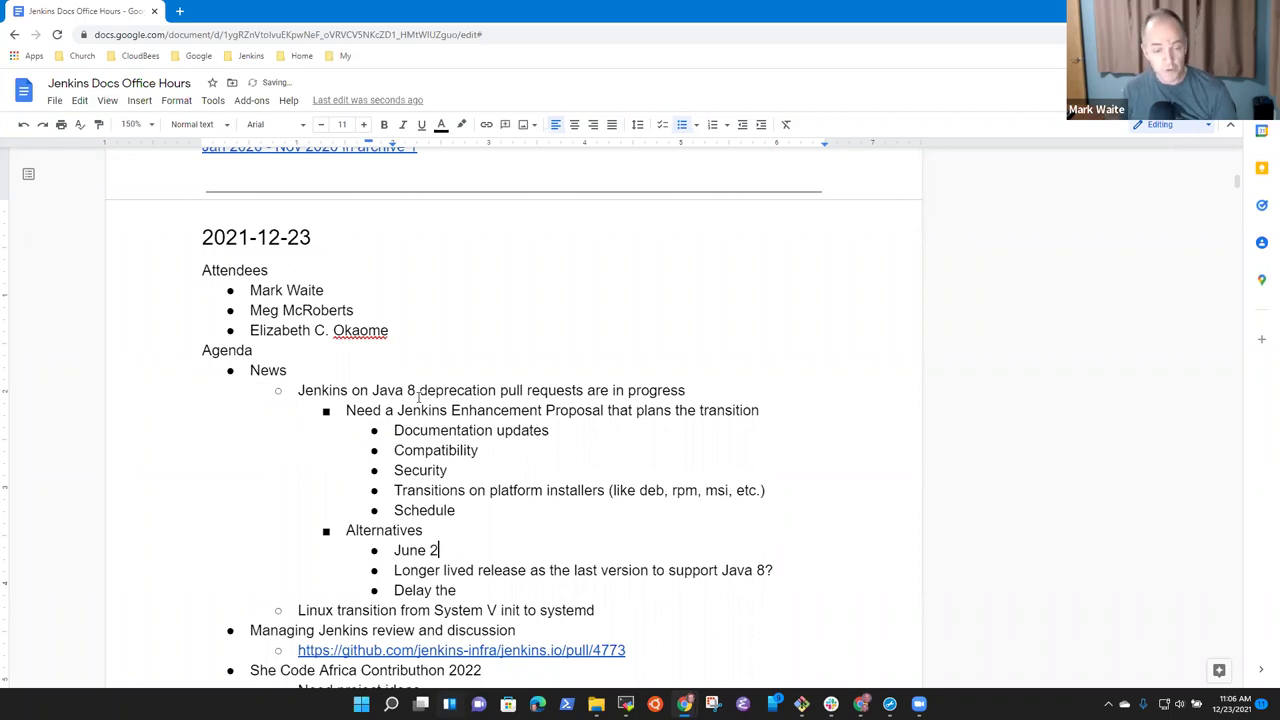
type("021 as the ")
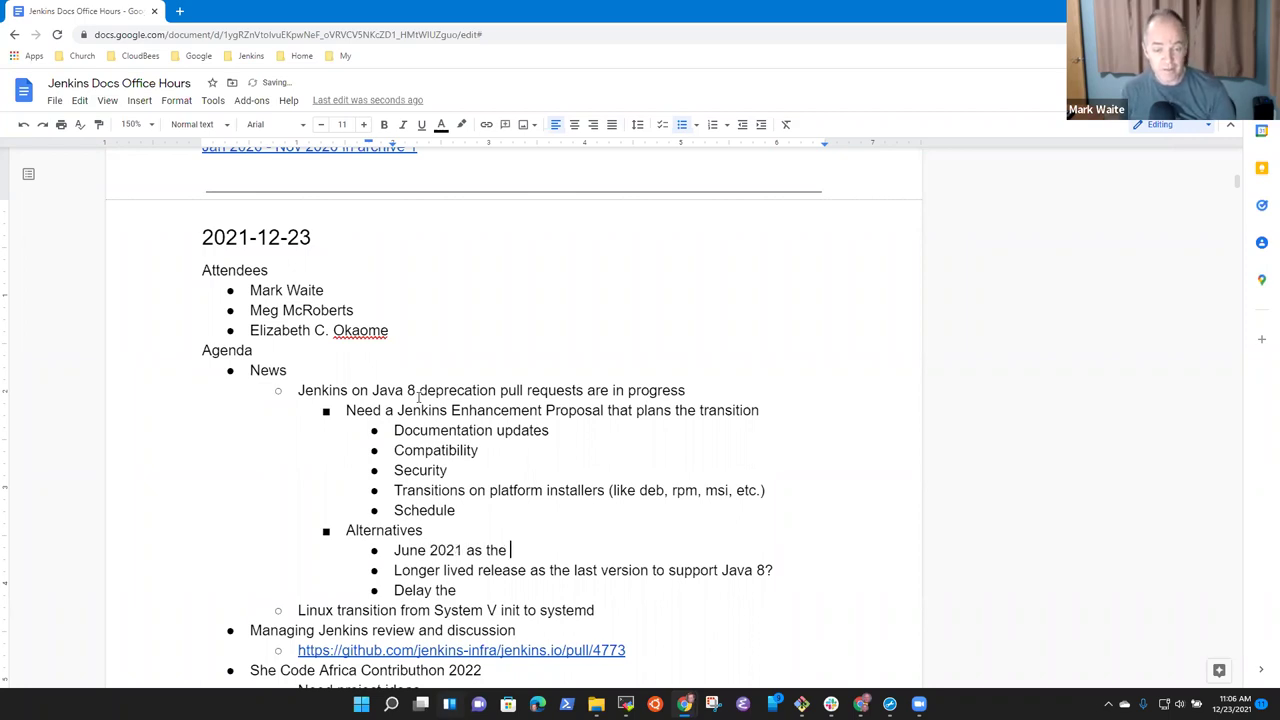
type("transition LTS")
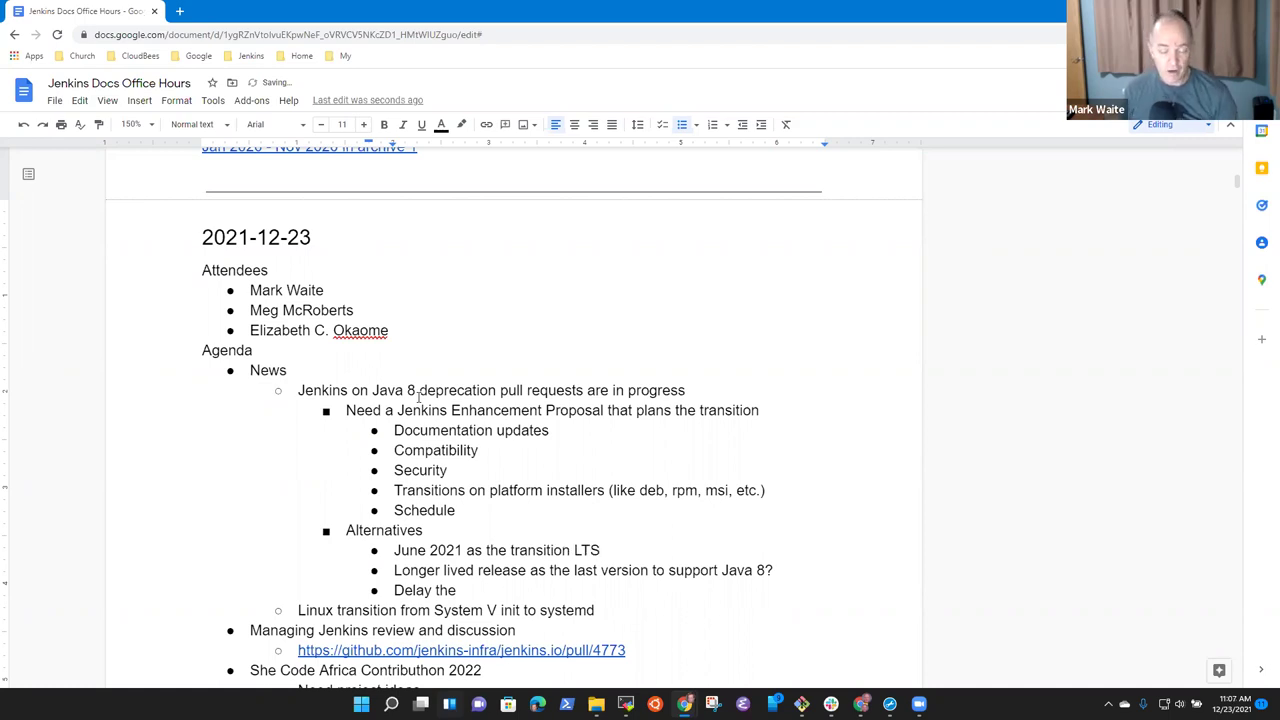
key("Home")
key("shift+End")
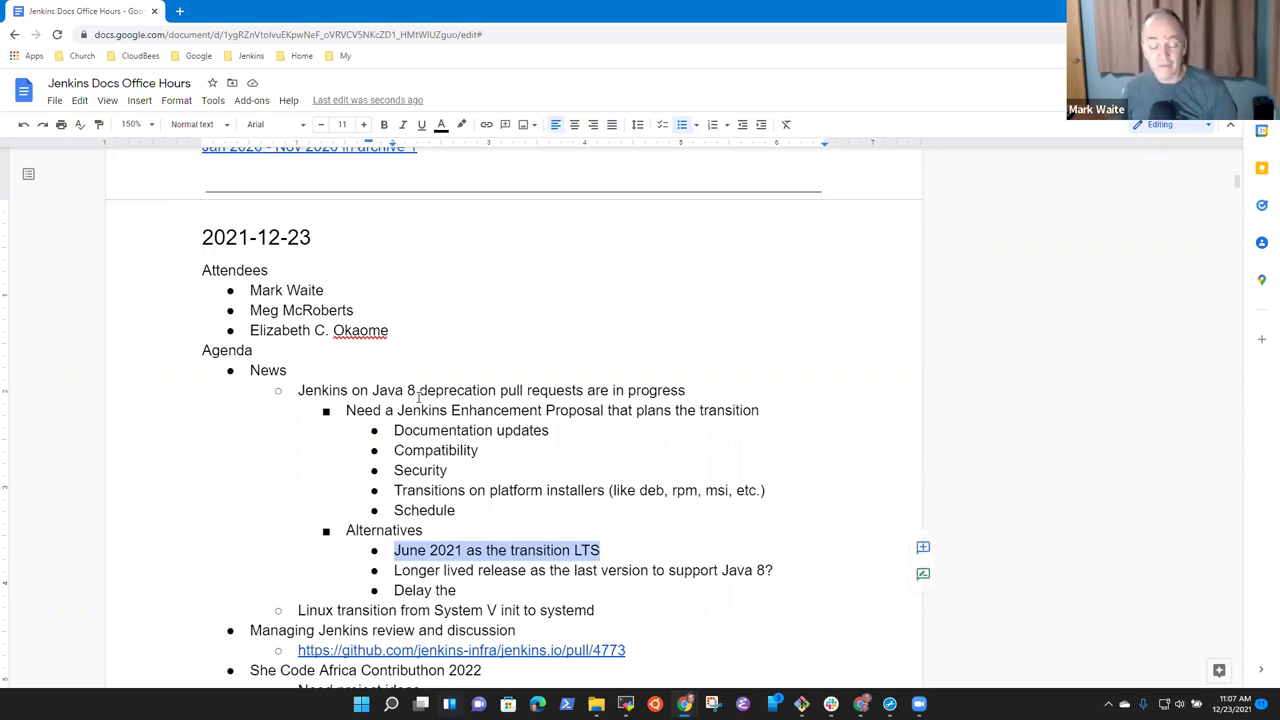
key("End")
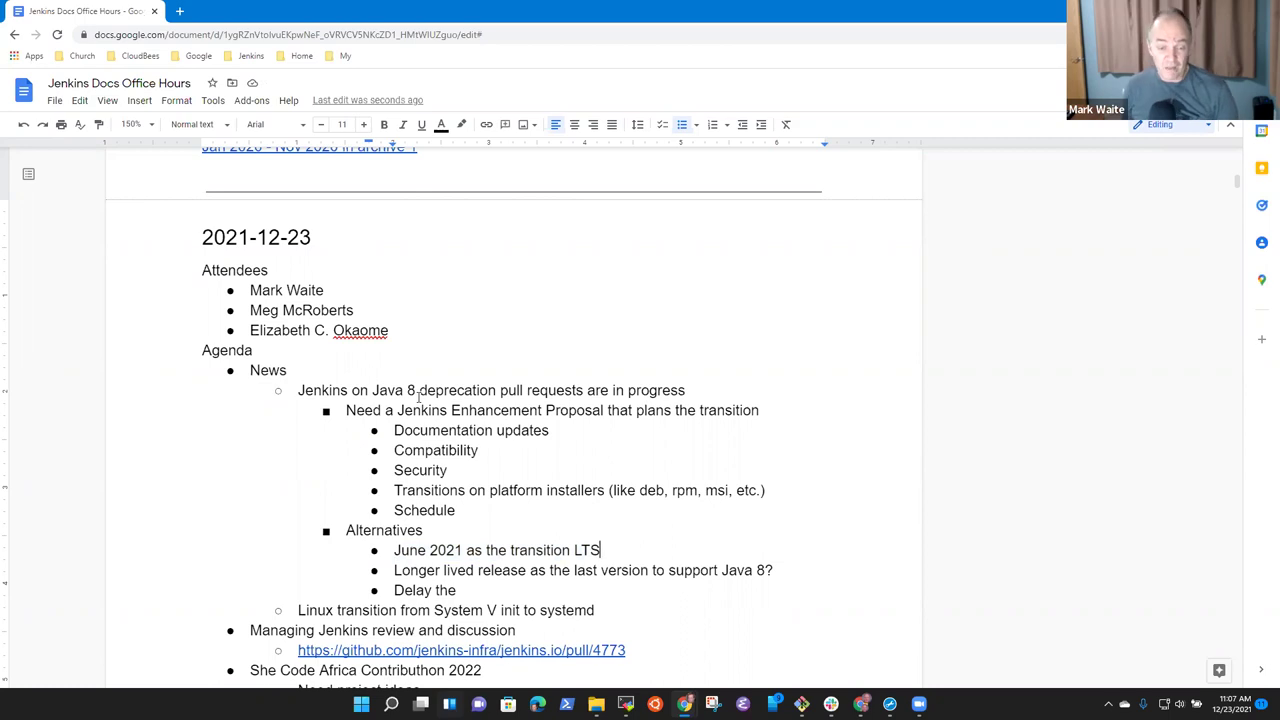
Correct the year to 2022 and append 'proposed' to the transition LTS bullet.
key("Down")
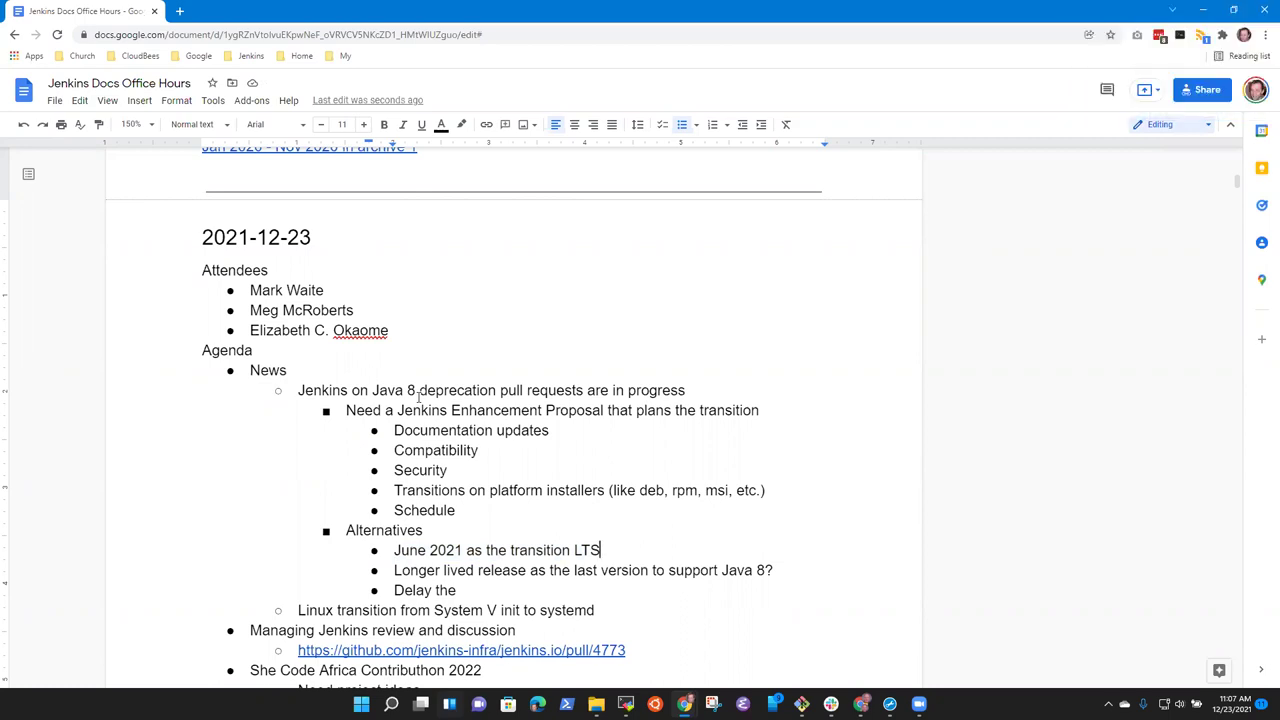
key("Up")
key("ctrl+Left")
key("ctrl+Left")
key("ctrl+Left")
key("ctrl+Left")
key("Left")
key("BackSpace")
type("2")
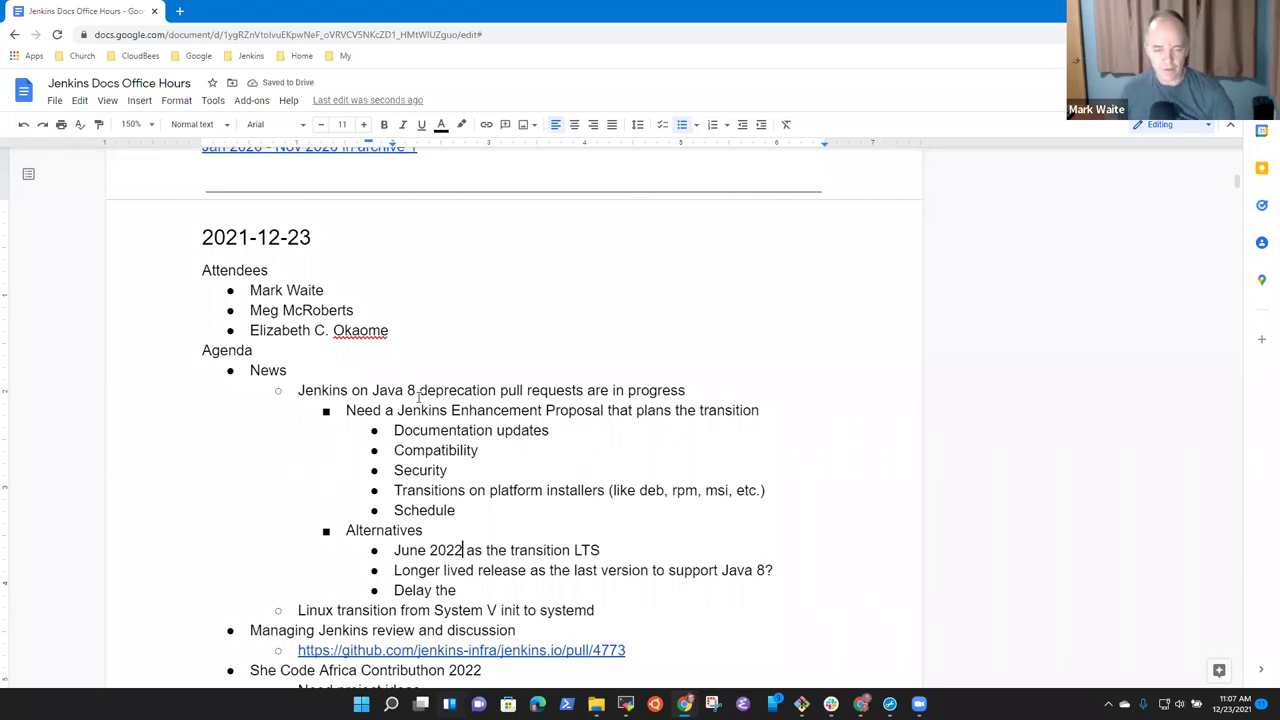
key("End")
type("proposed")
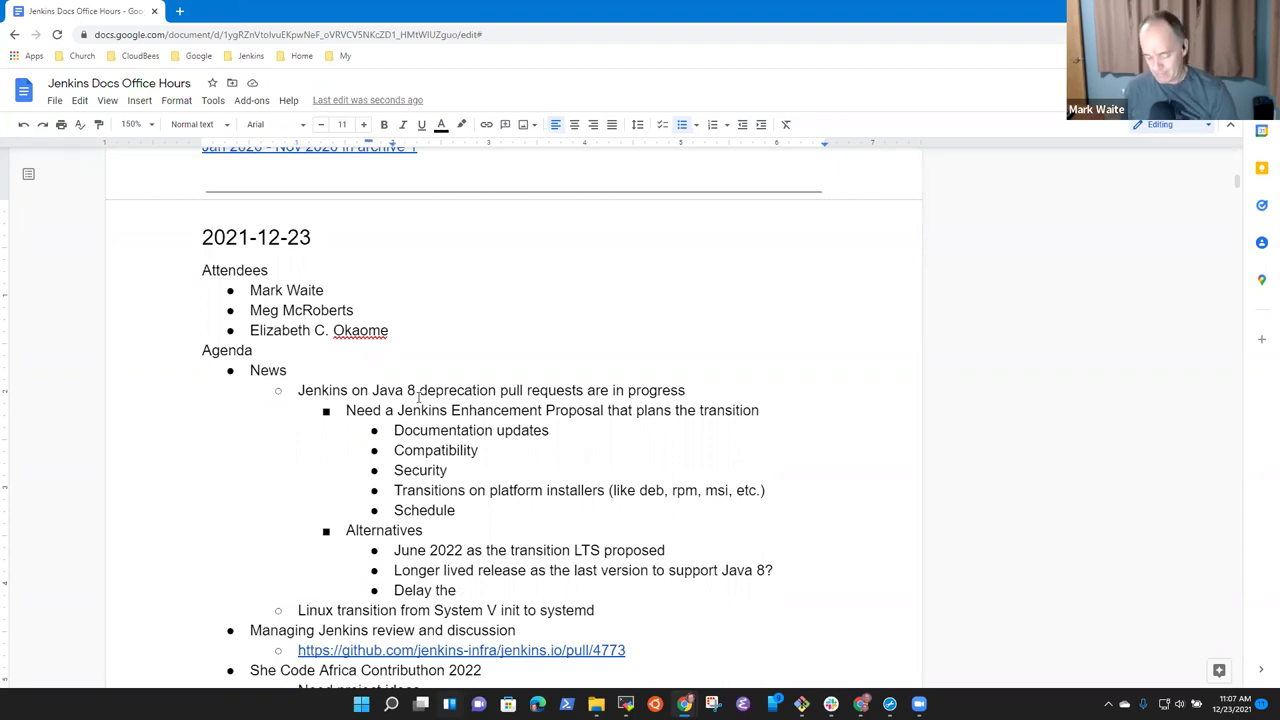
Replace 'Delay the' with 'Mark discuss in the mailing list, start a plan after the new year'.
key("ctrl+shift+Left")
key("ctrl+shift+Left")
type("Mark discuss ")
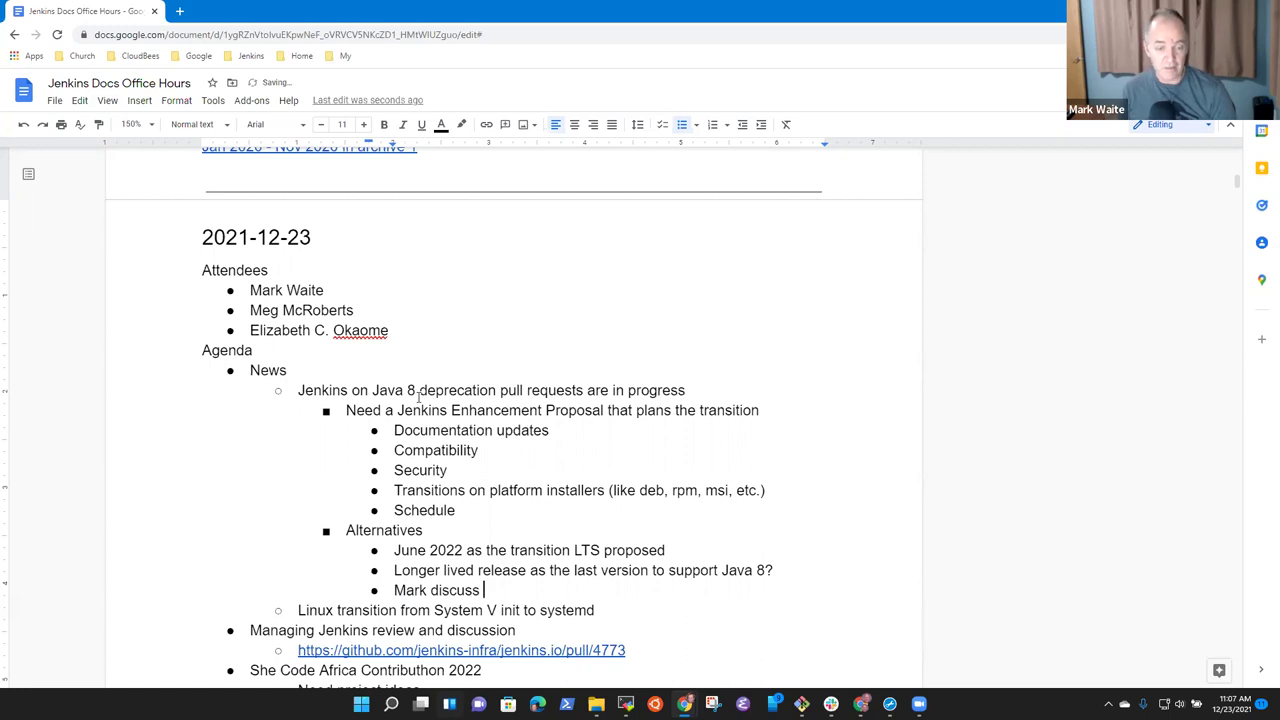
type("in the mailing list, ")
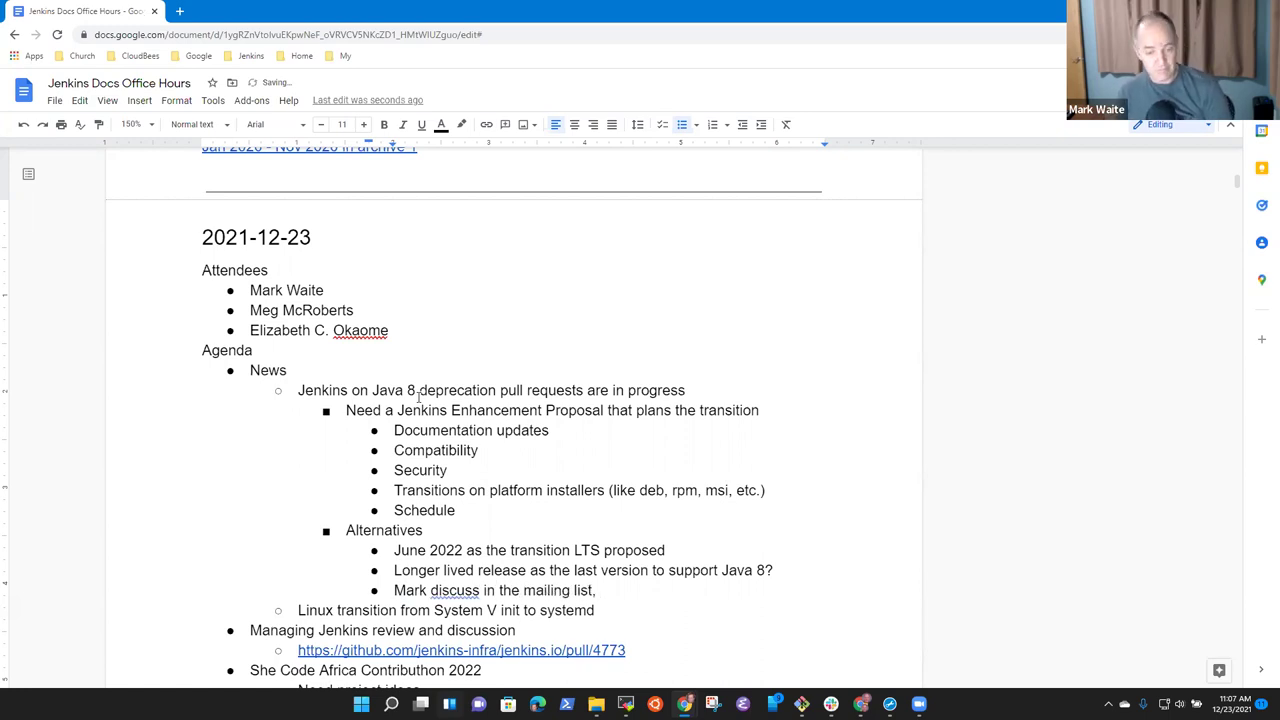
type("start a ")
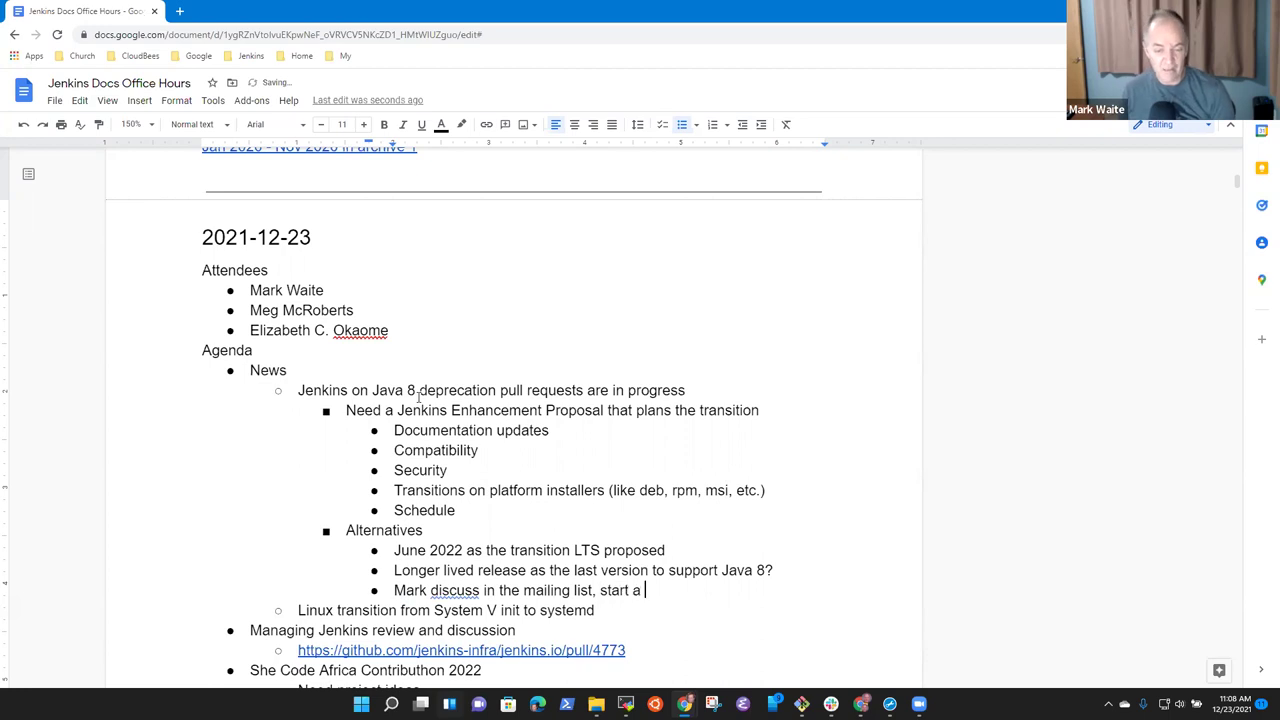
type("plan after the")
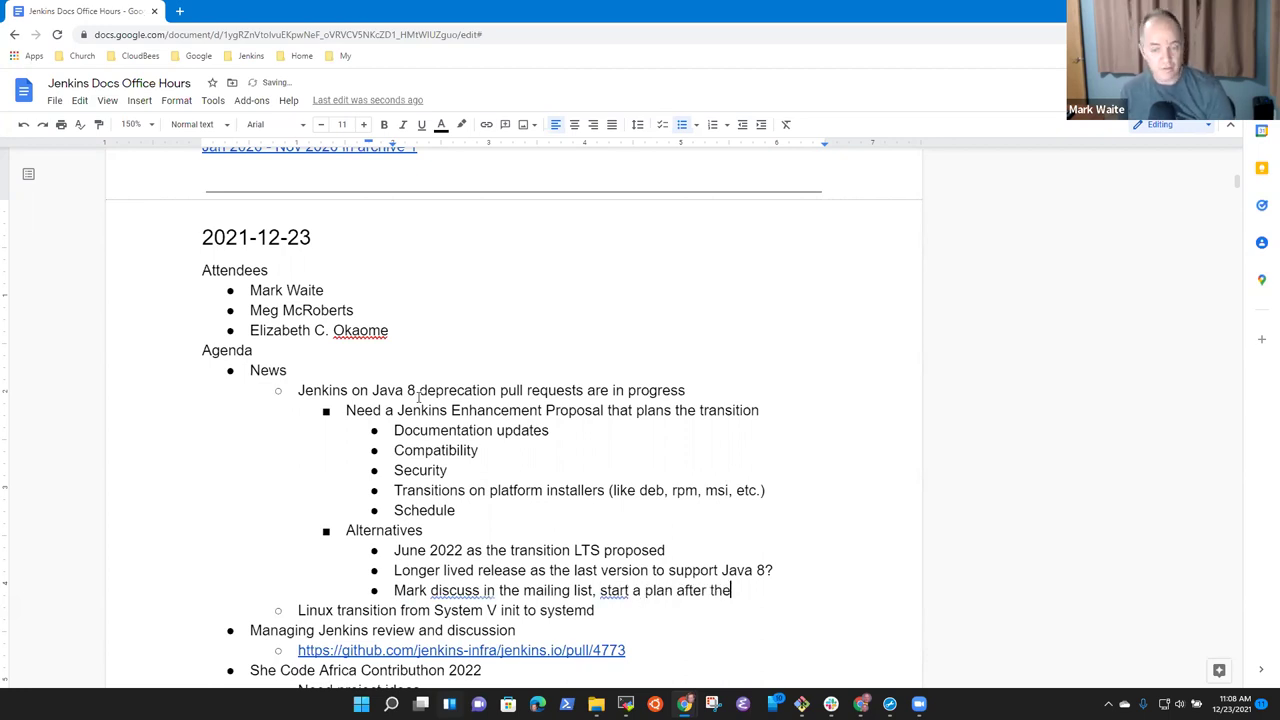
type(" new year")
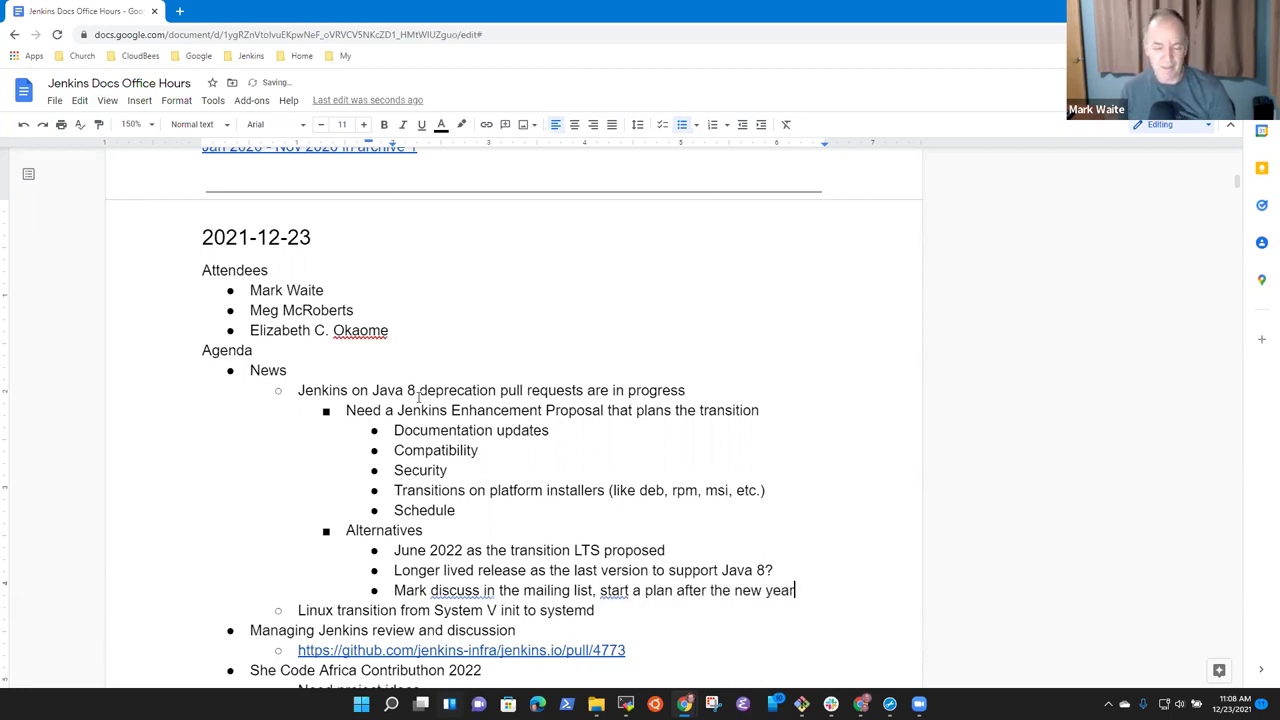
key("Up")
key("Down")
Add the bullet 'JEP to describe the plan, like the Docker image'.
key("Return")
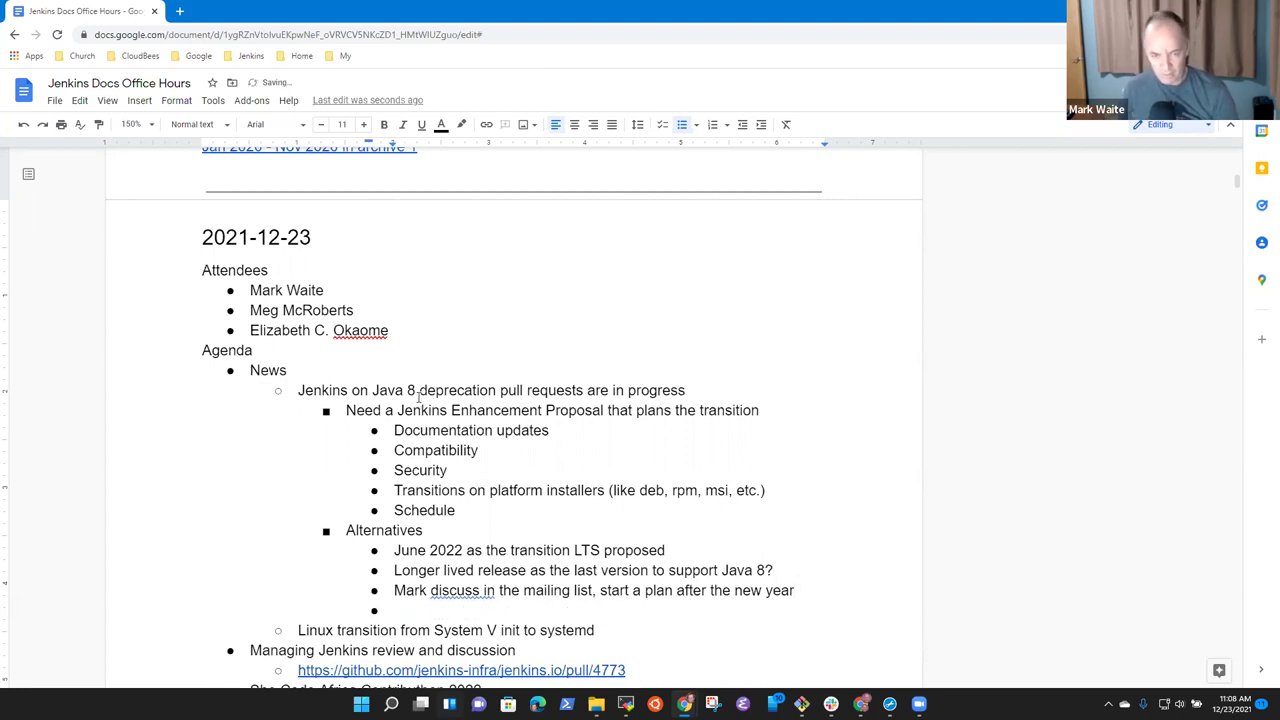
type("JEP to ")
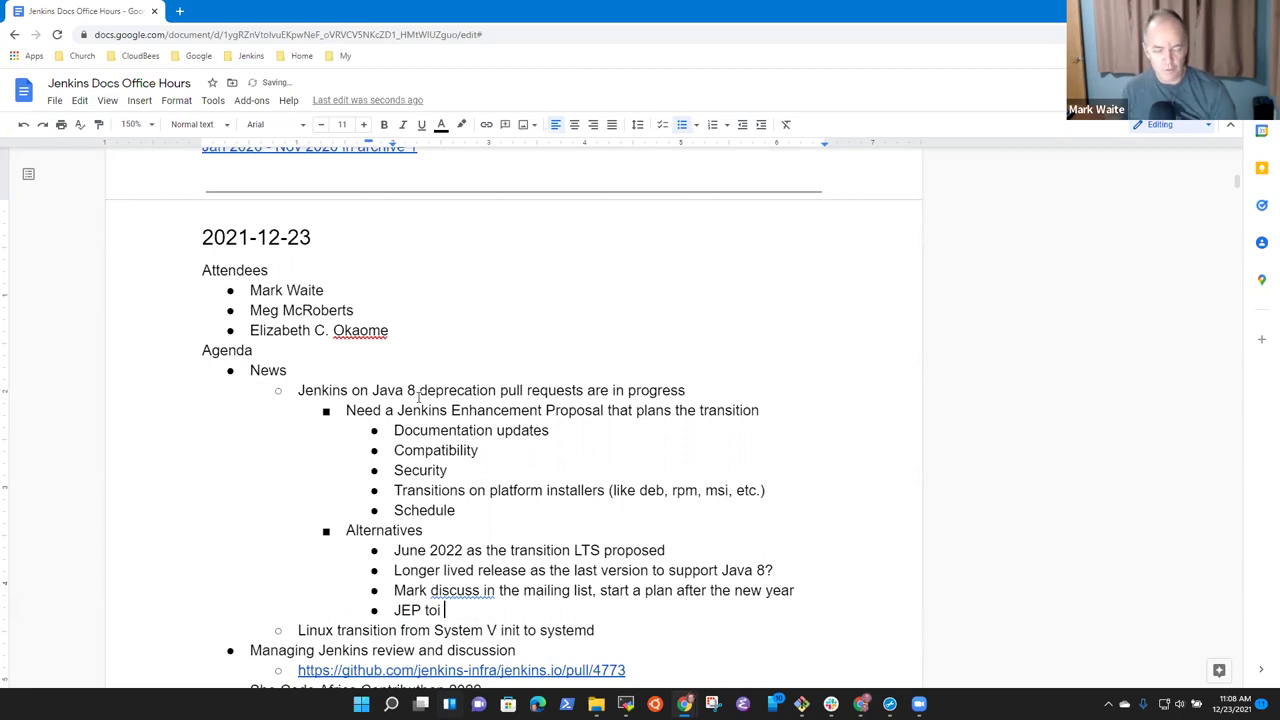
type("describe ")
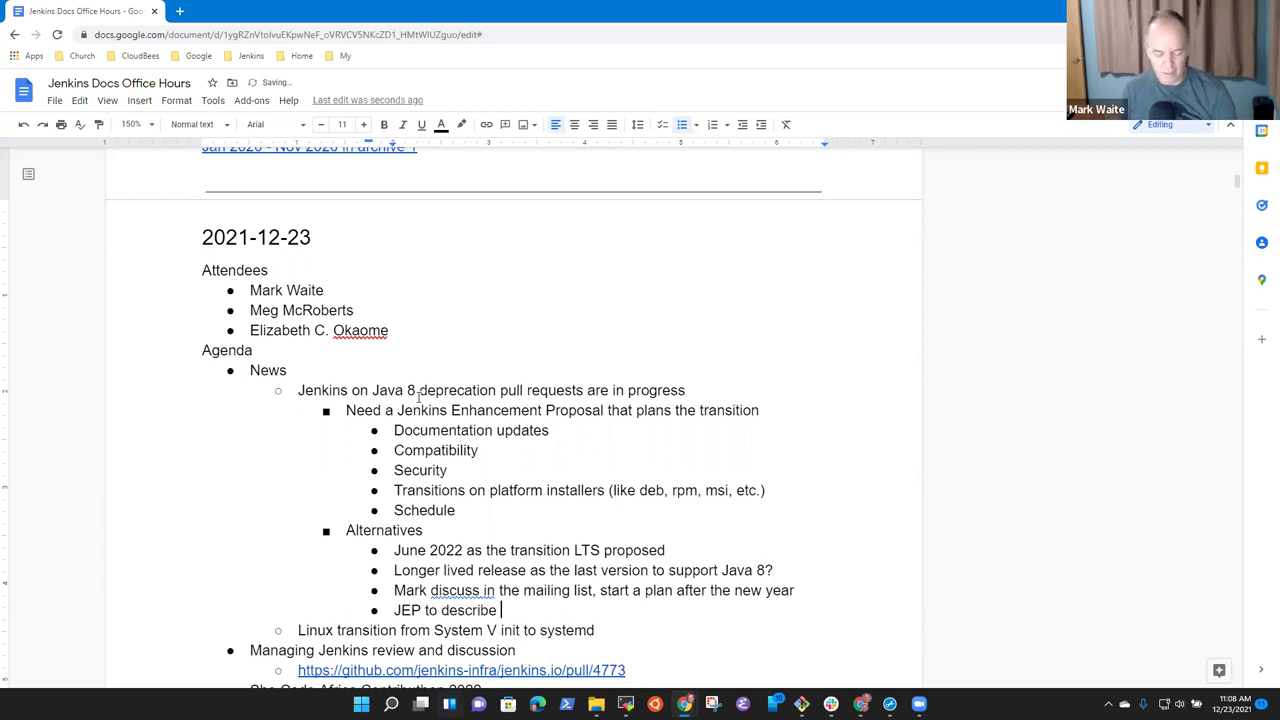
type("the plan,.")
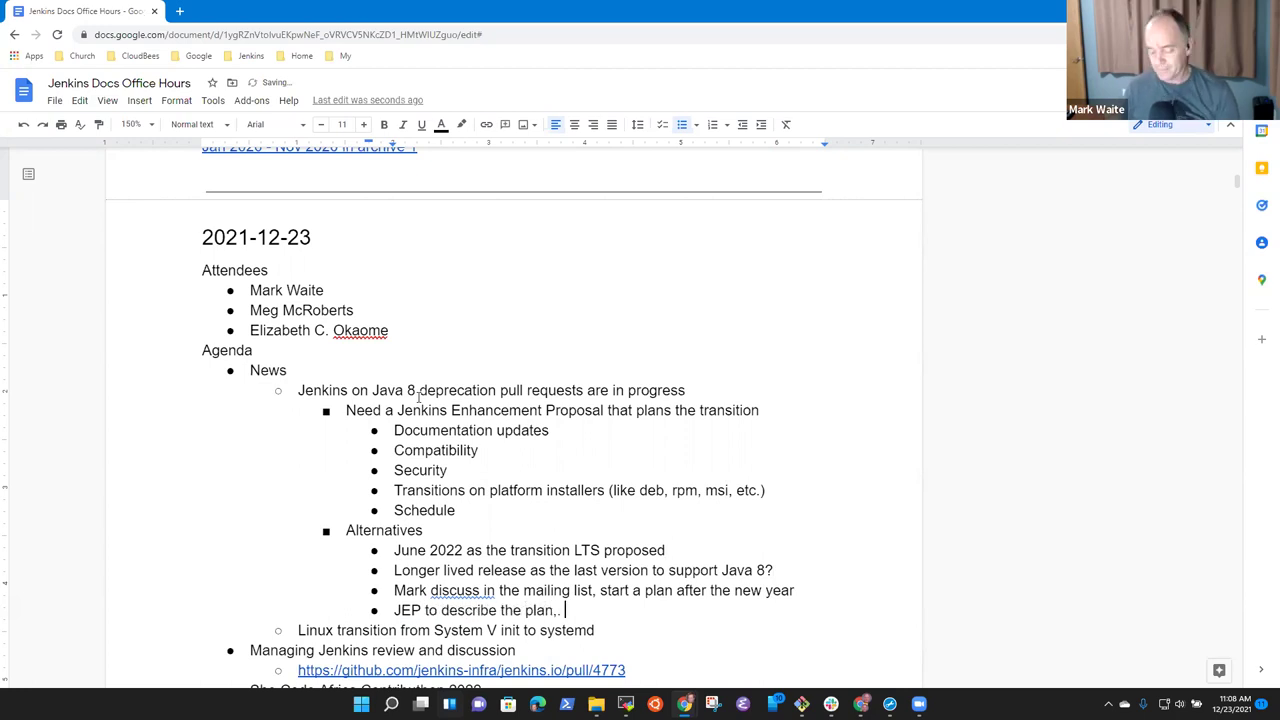
key("BackSpace")
key("BackSpace")
key("BackSpace")
type(".")
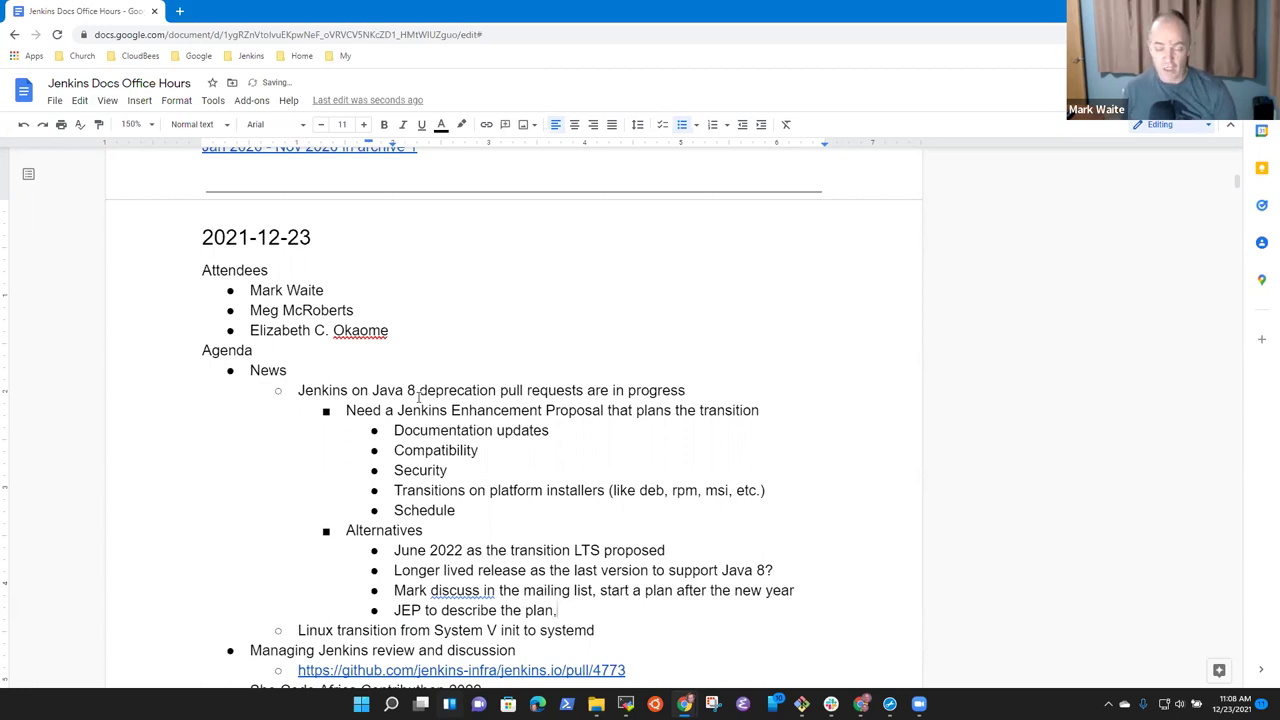
key("BackSpace")
type(", like the")
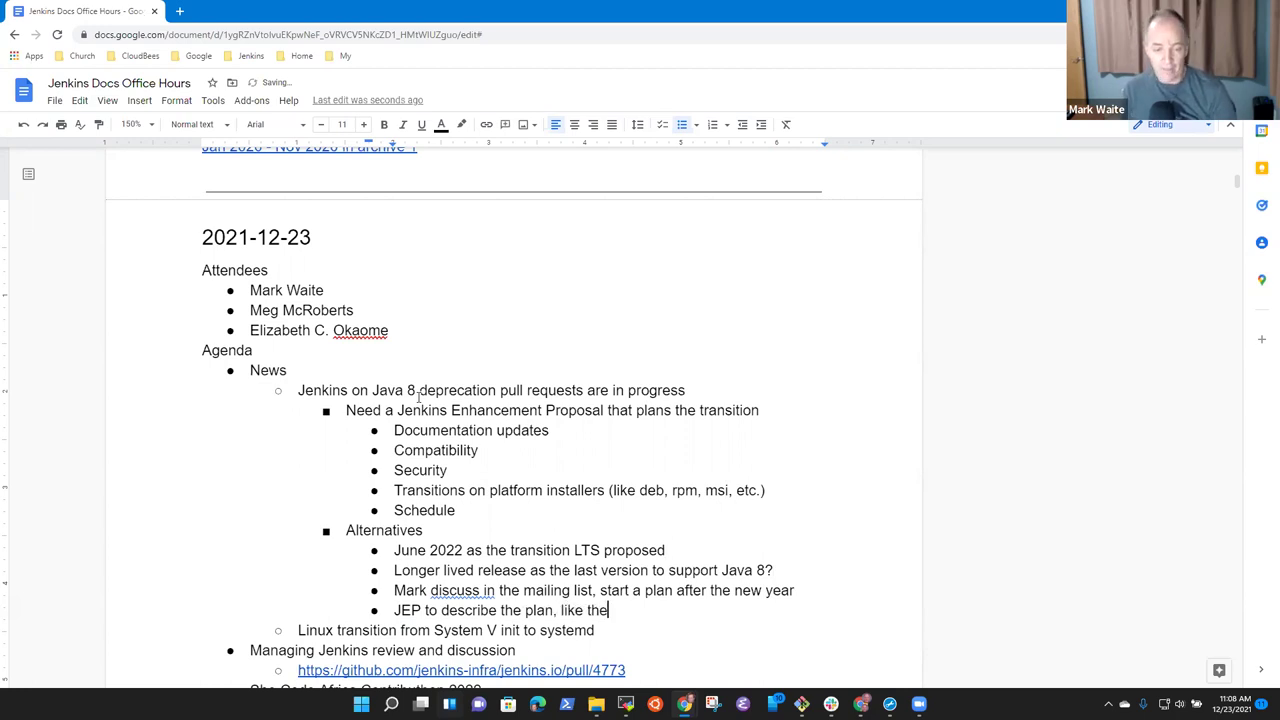
type(" Docker")
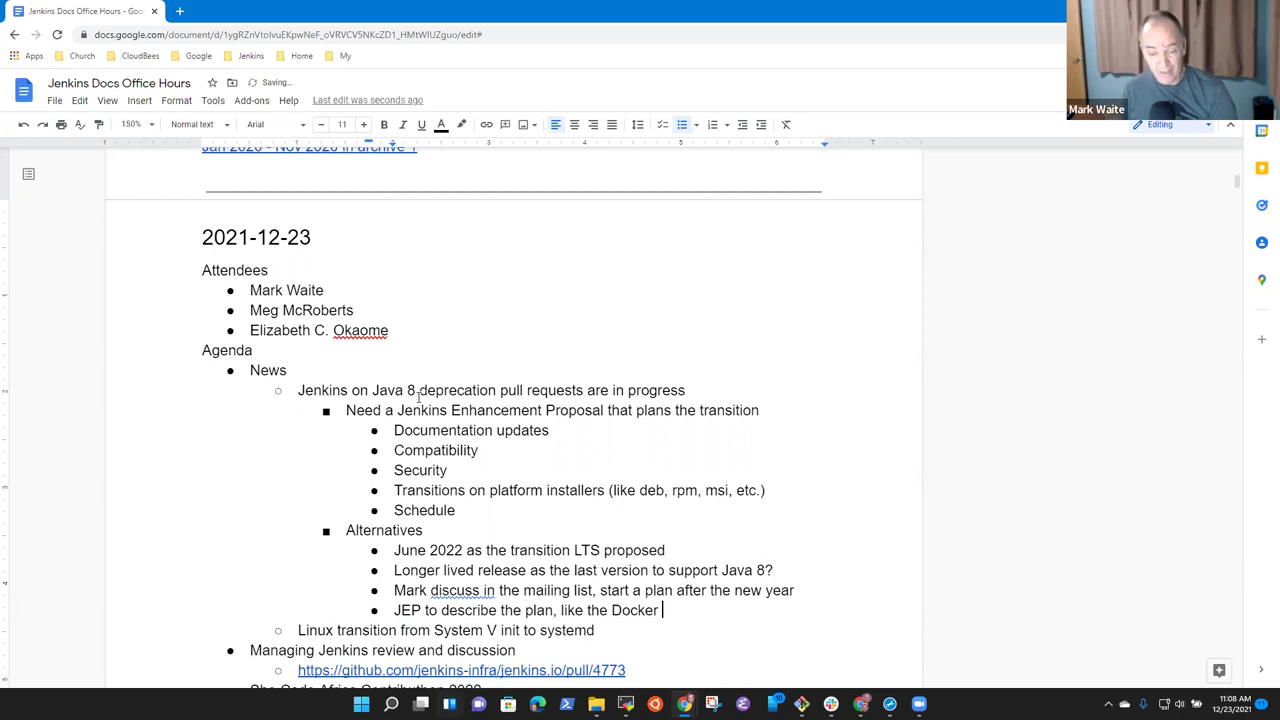
type(" image")
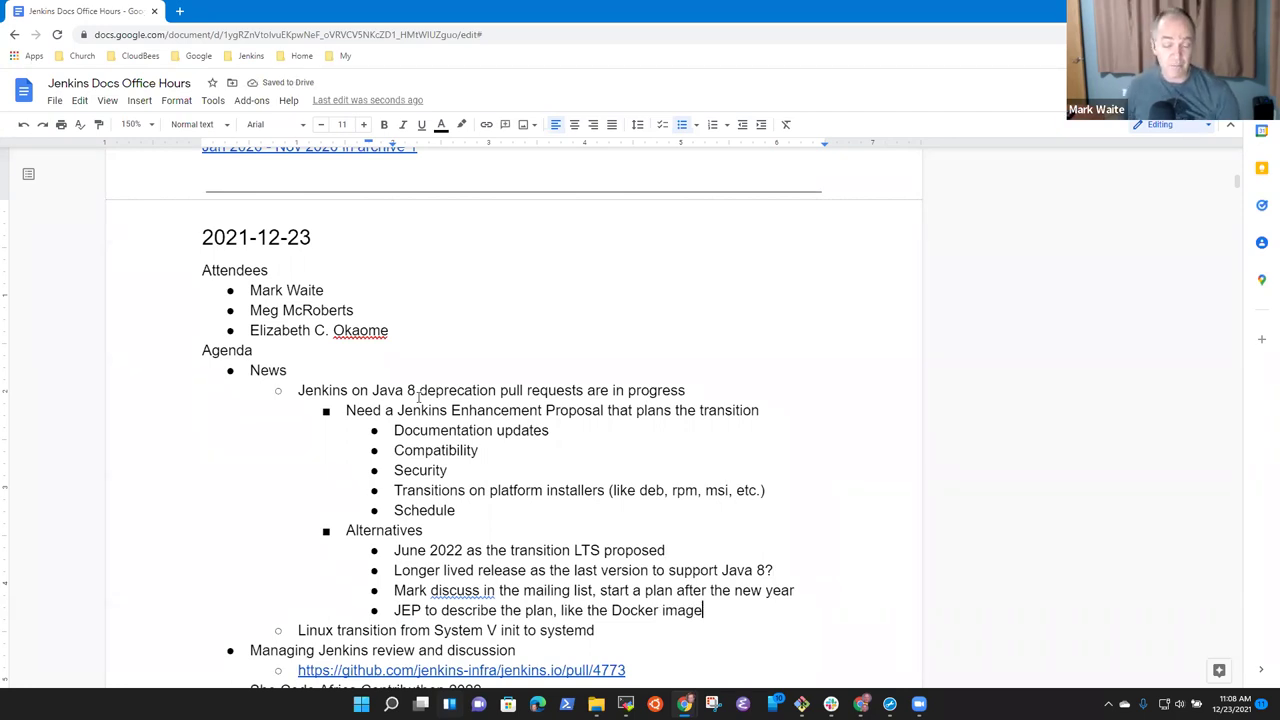
key("Down")
key("Down")
key("Down")
key("Up")
key("Up")
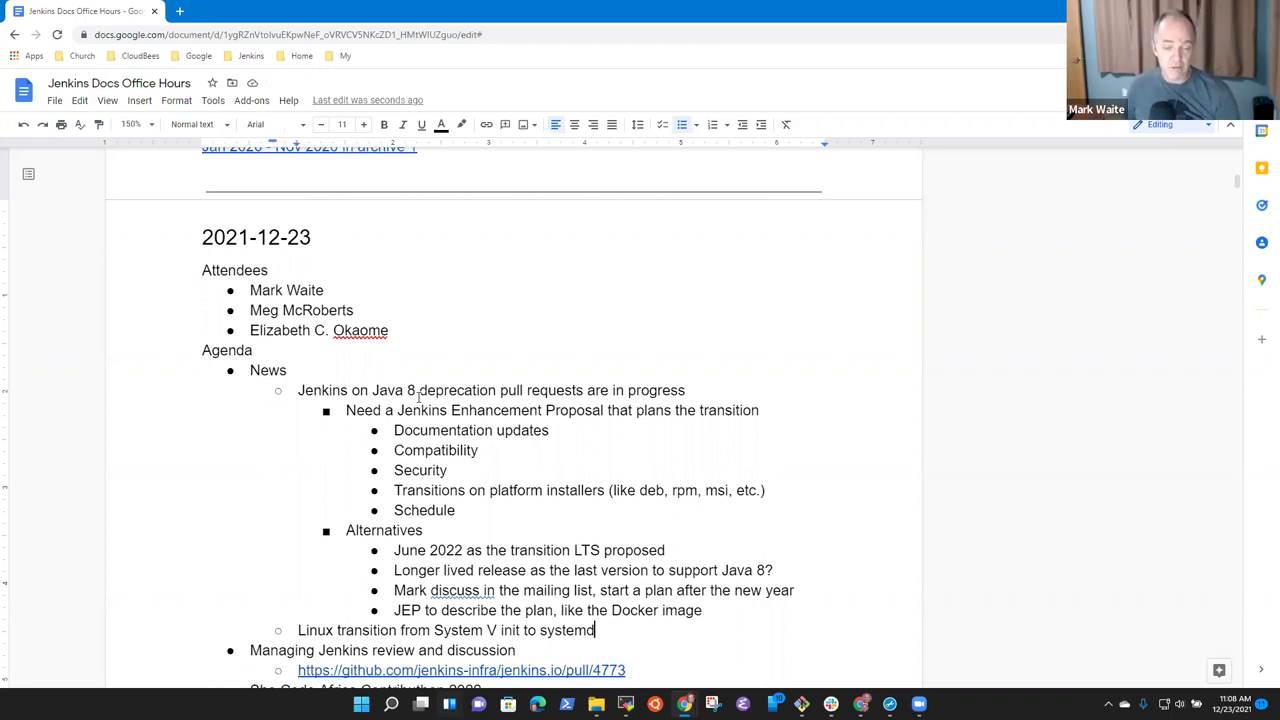
Move through the agenda and select 'Java 8' in the first News bullet.
key("Down")
key("Down")
key("Down")
key("Down")
key("Down")
key("Down")
key("Down")
key("Down")
key("Down")
key("Down")
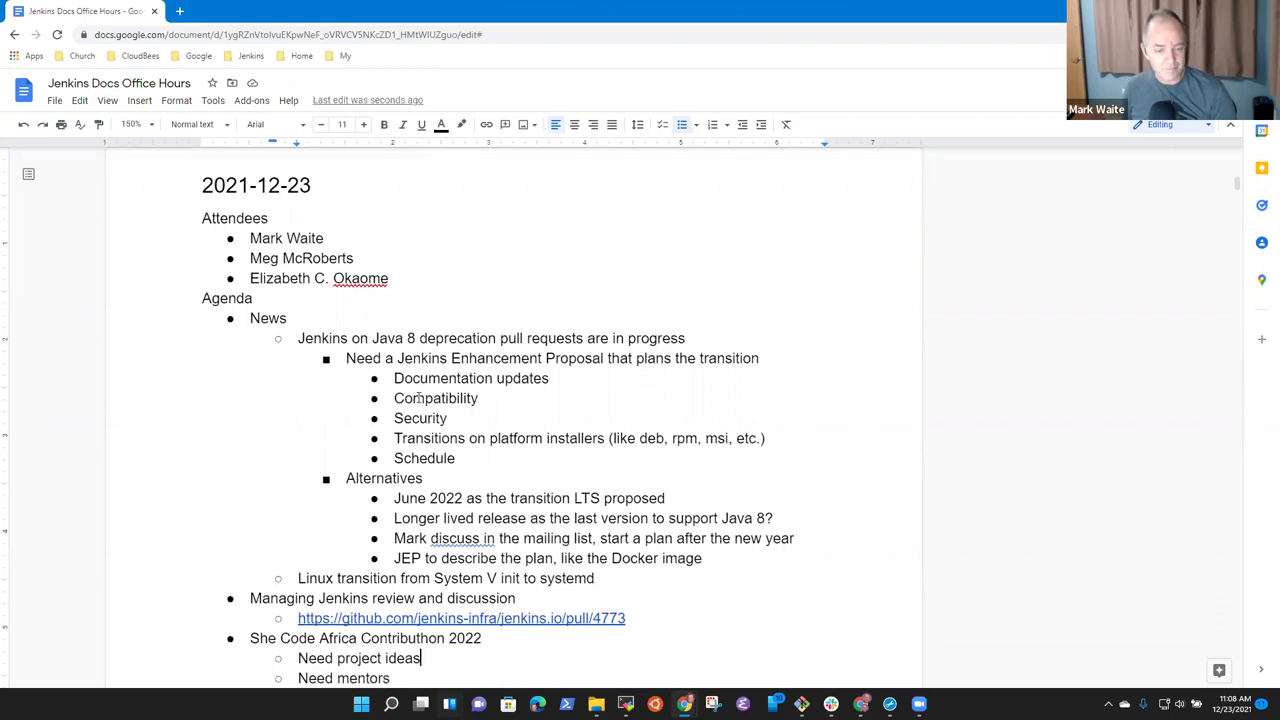
key("End")
key("Up")
key("Up")
key("Up")
key("Up")
key("Up")
key("Up")
key("Up")
key("Up")
key("Up")
key("Up")
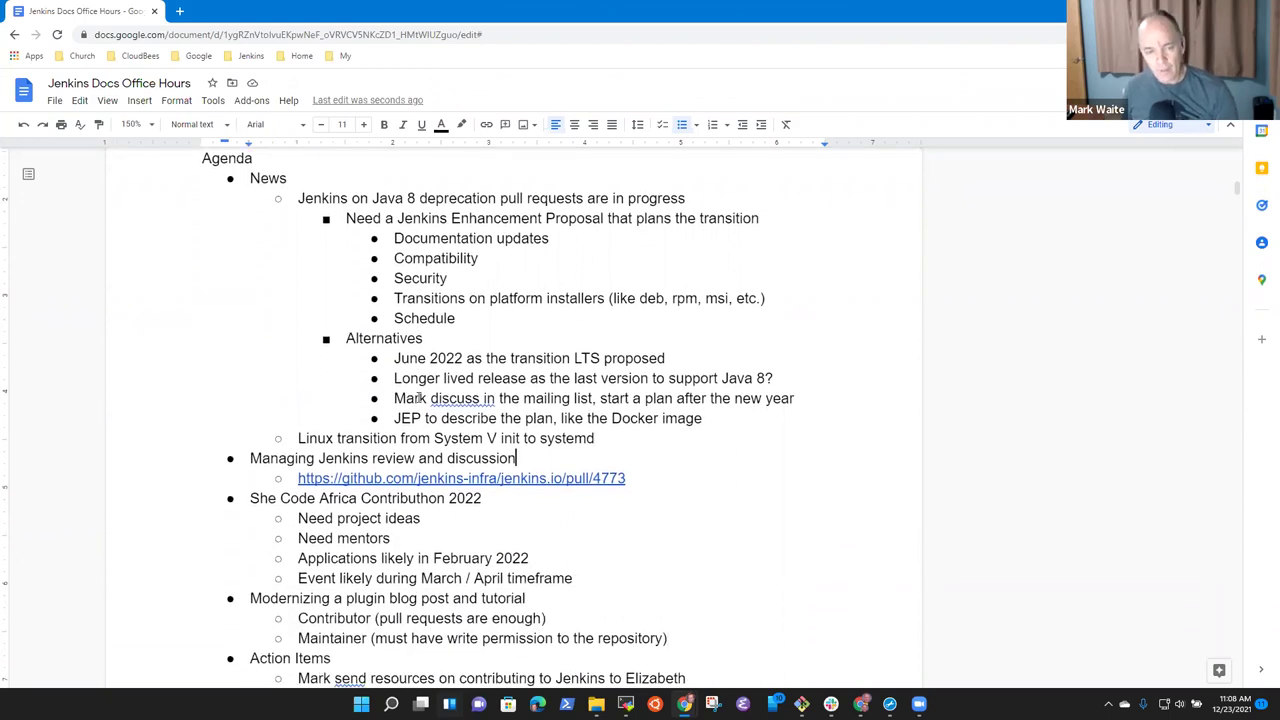
key("Home")
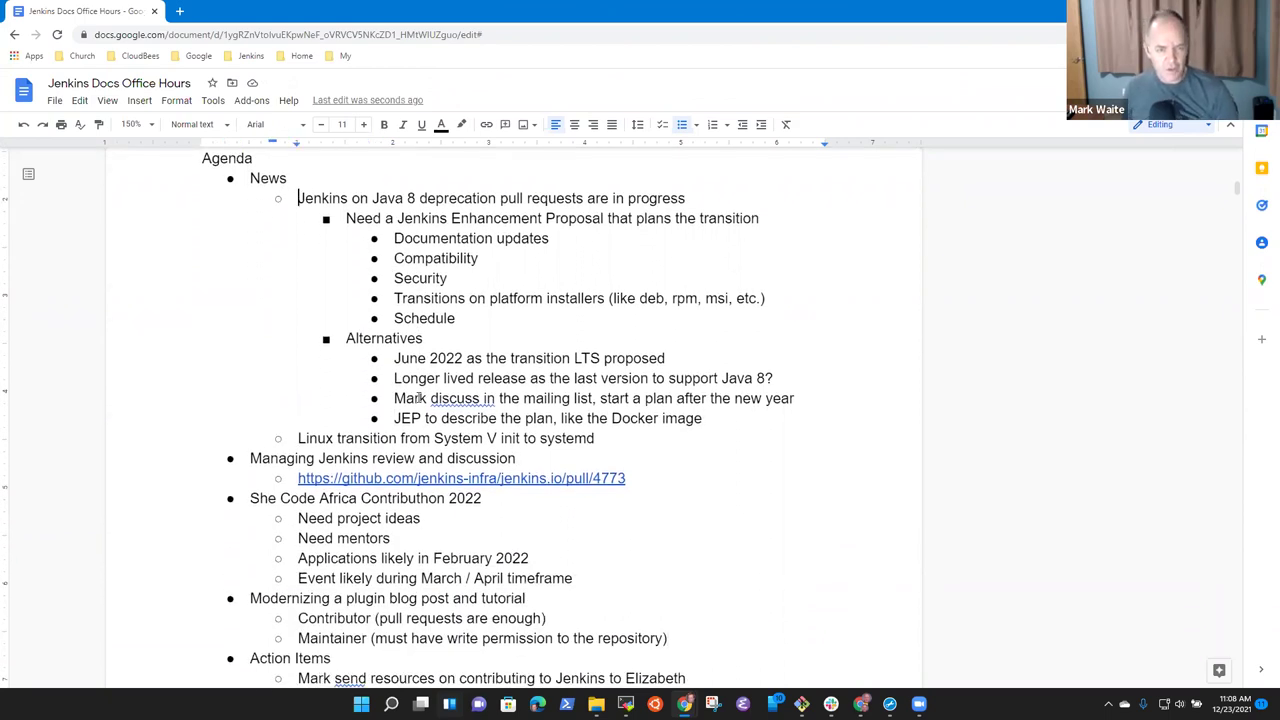
key("ctrl+Right")
key("ctrl+Right")
key("ctrl+Right")
key("ctrl+Left")
key("ctrl+shift+Right")
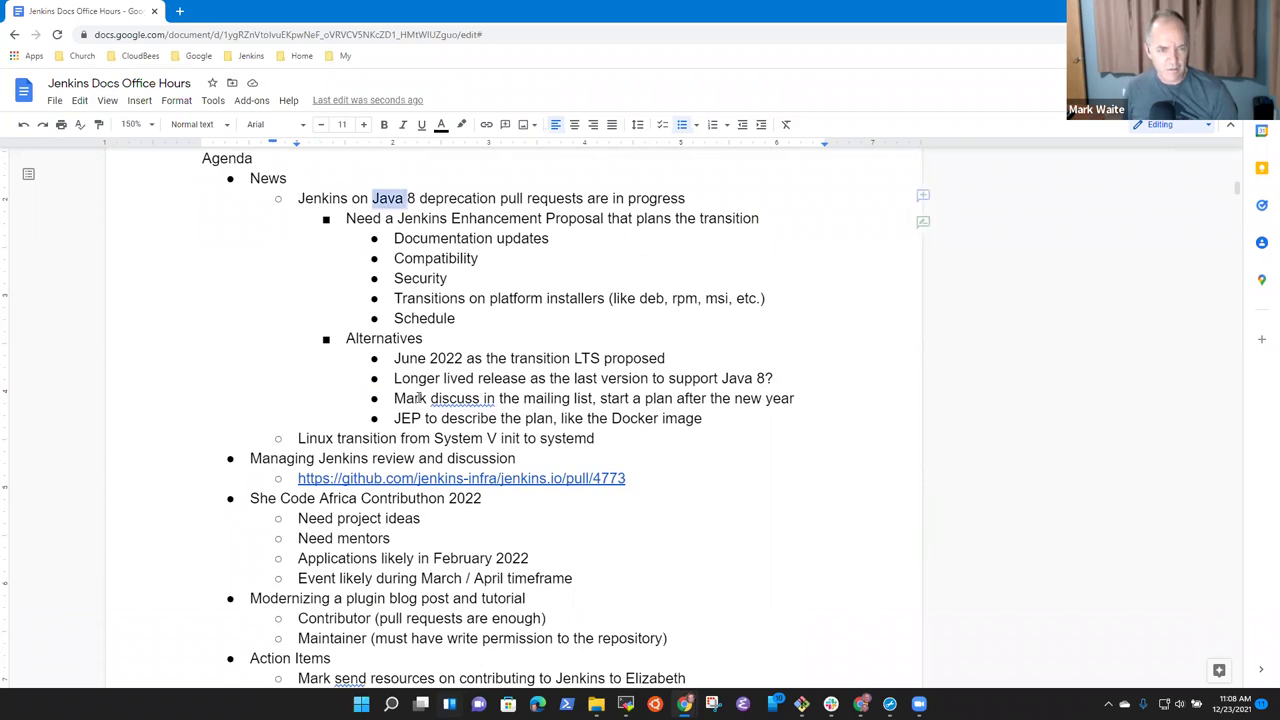
key("shift+Right")
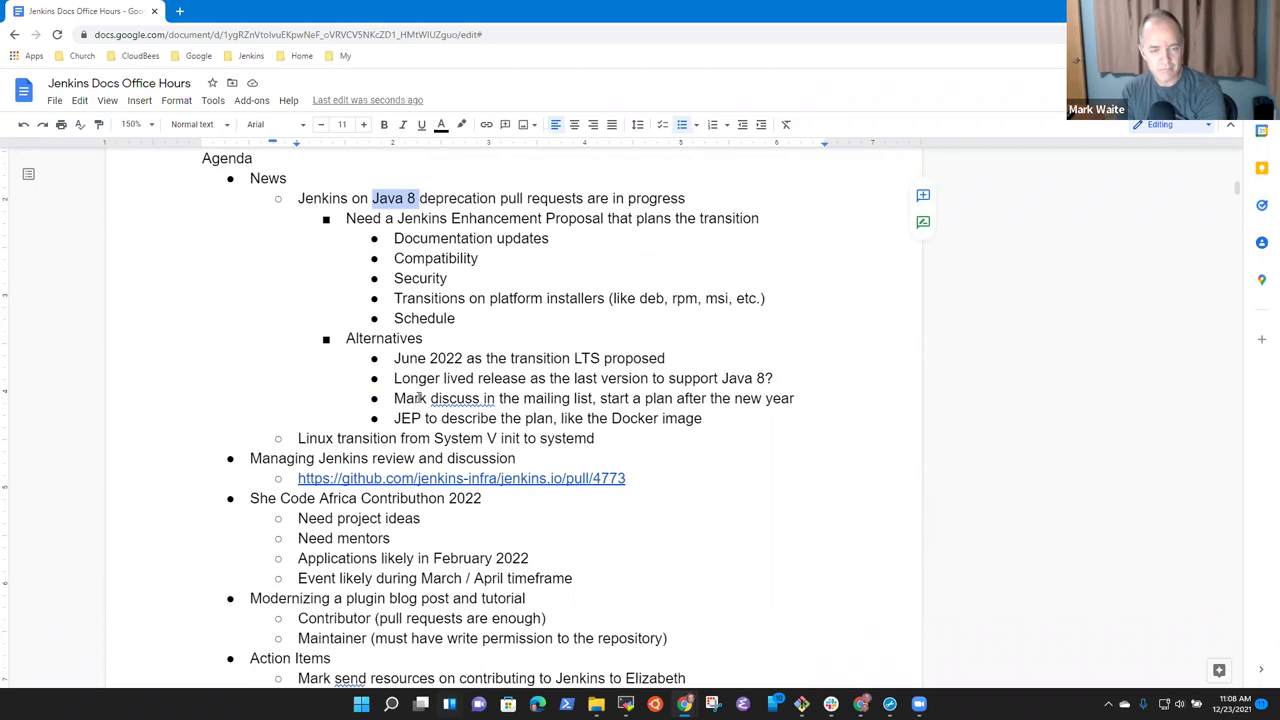
Place the cursor at the end of the Linux transition from System V init to systemd line.
key("Down")
key("Down")
key("Down")
key("Down")
key("Down")
key("Down")
key("Down")
key("Down")
key("Down")
key("Down")
key("Down")
key("Down")
key("Down")
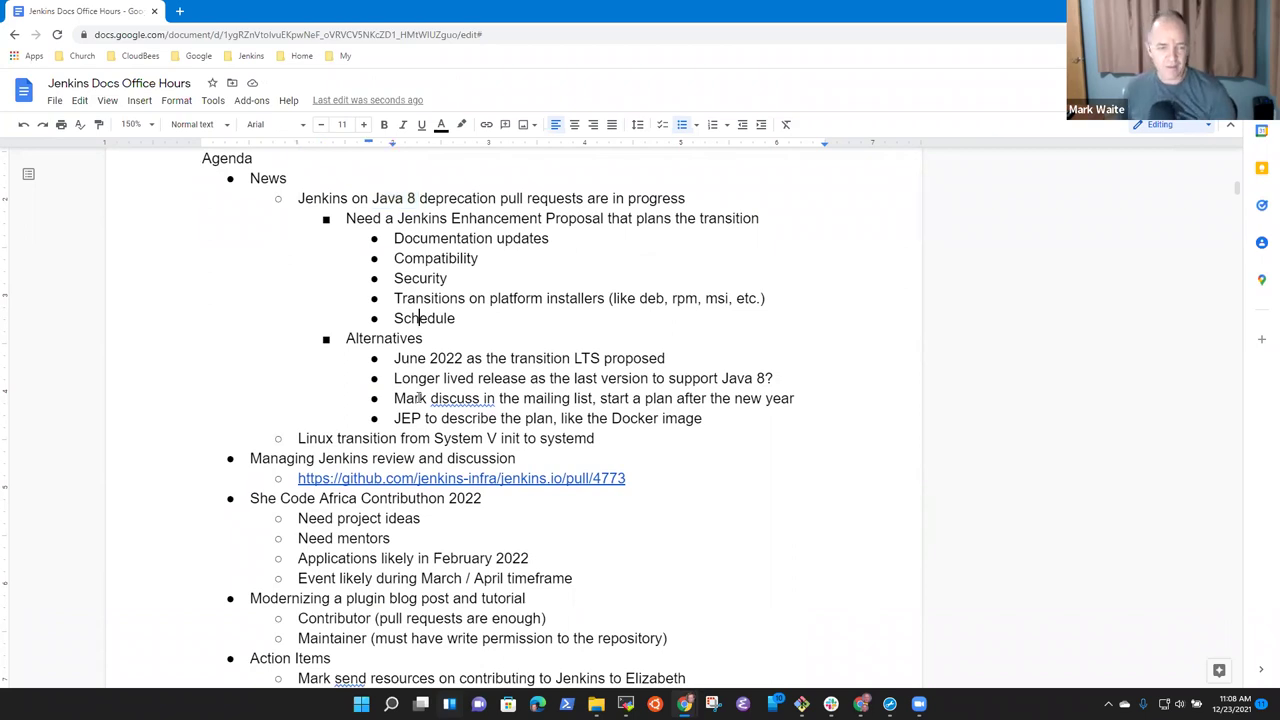
key("Up")
key("Home")
key("shift+End")
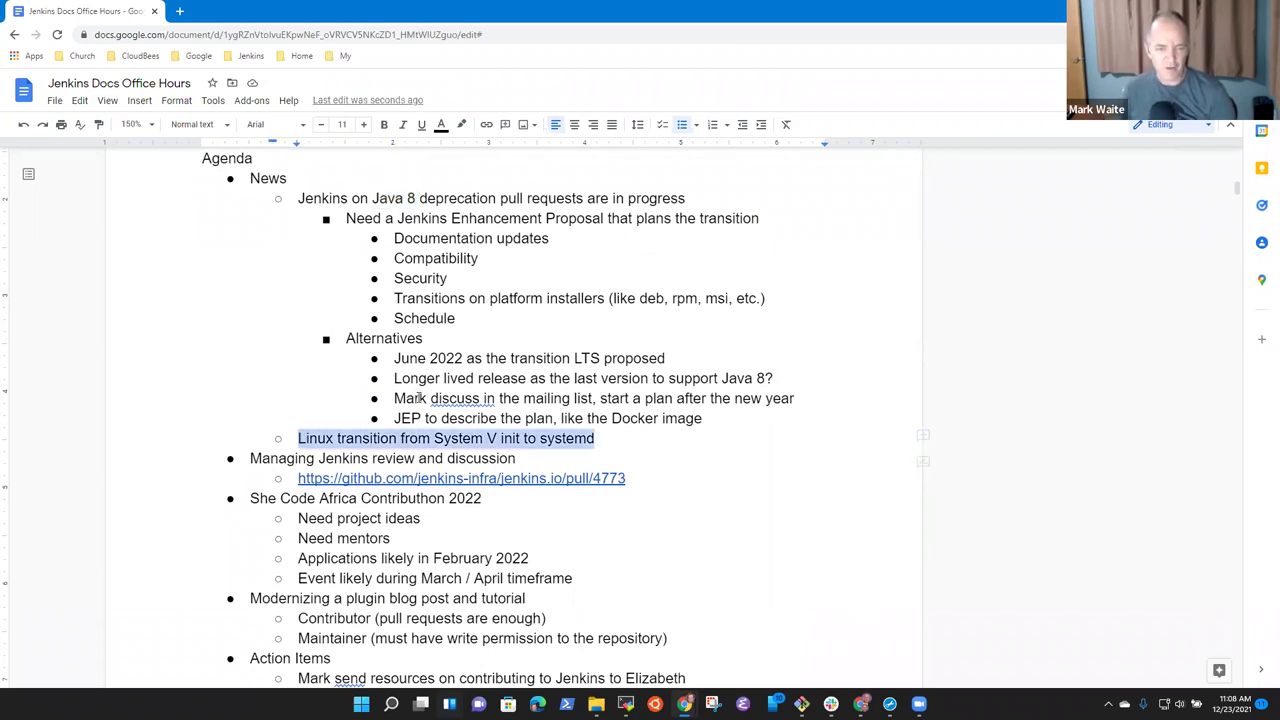
key("Right")
Add a nested bullet: inside deb and rpm files, System V init is used to start, stop, and restart.
key("Return")
key("Tab")
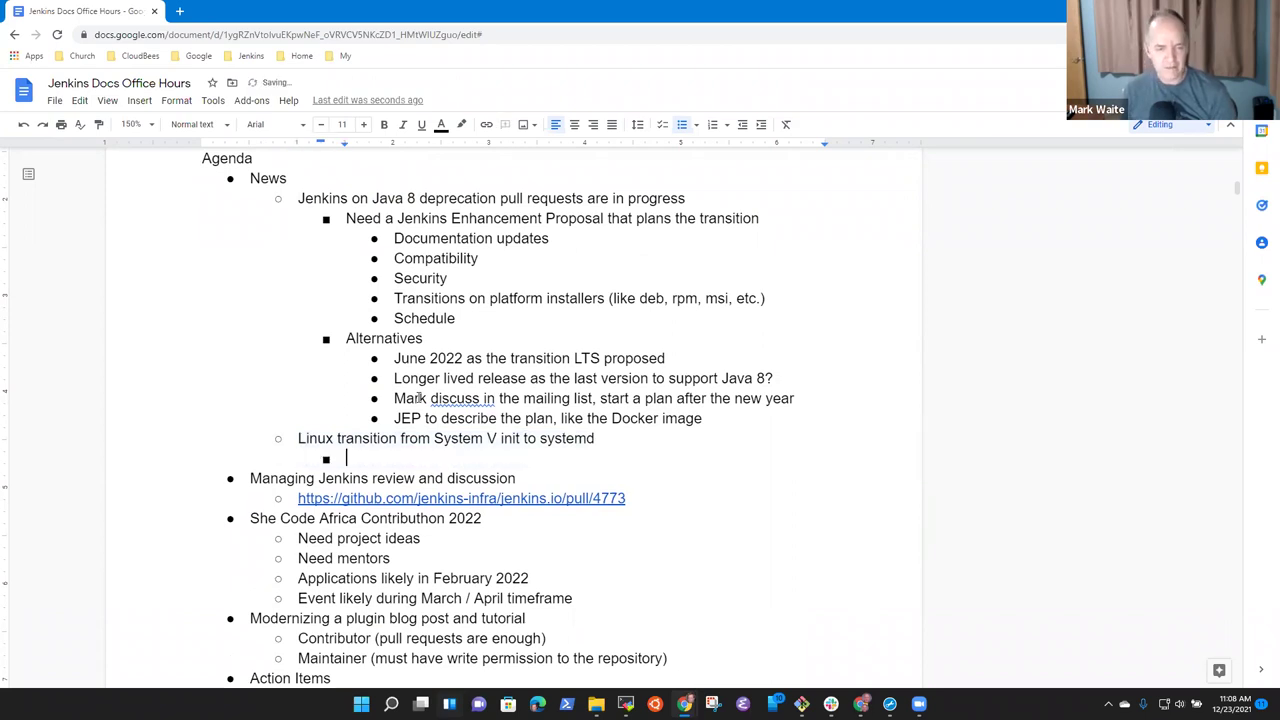
type("Inside deb")
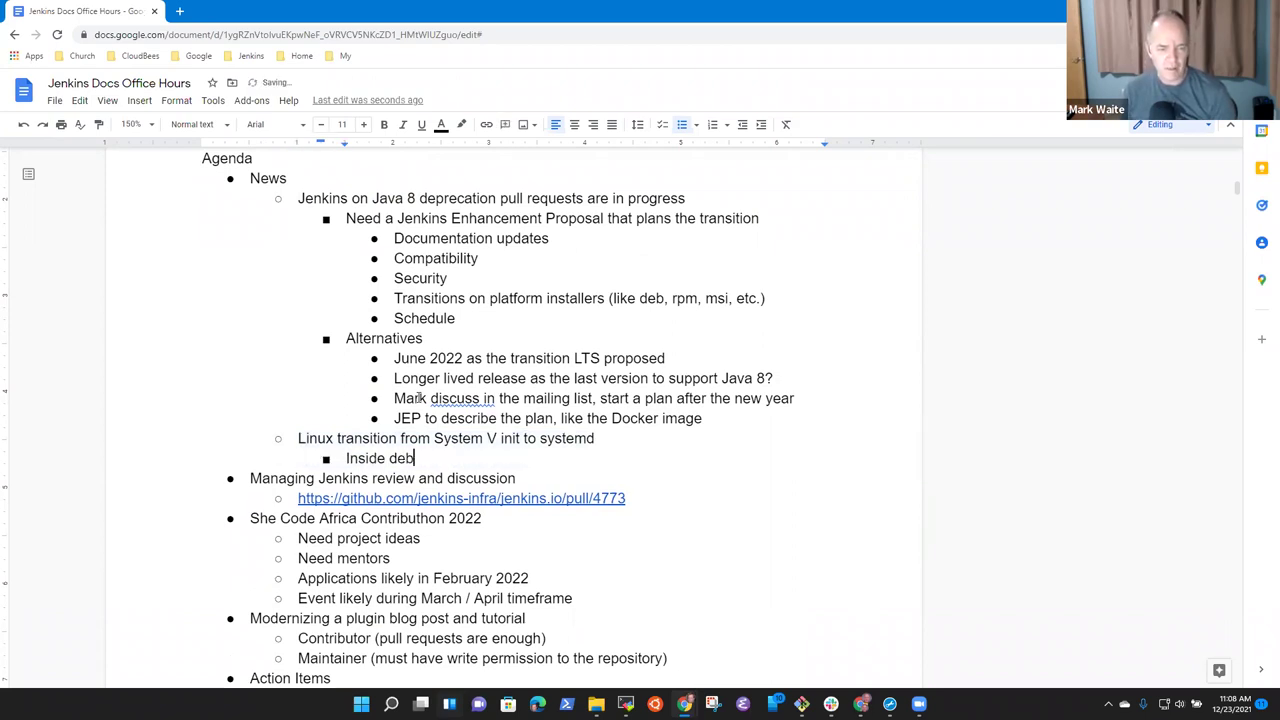
type(" and rpm files, ")
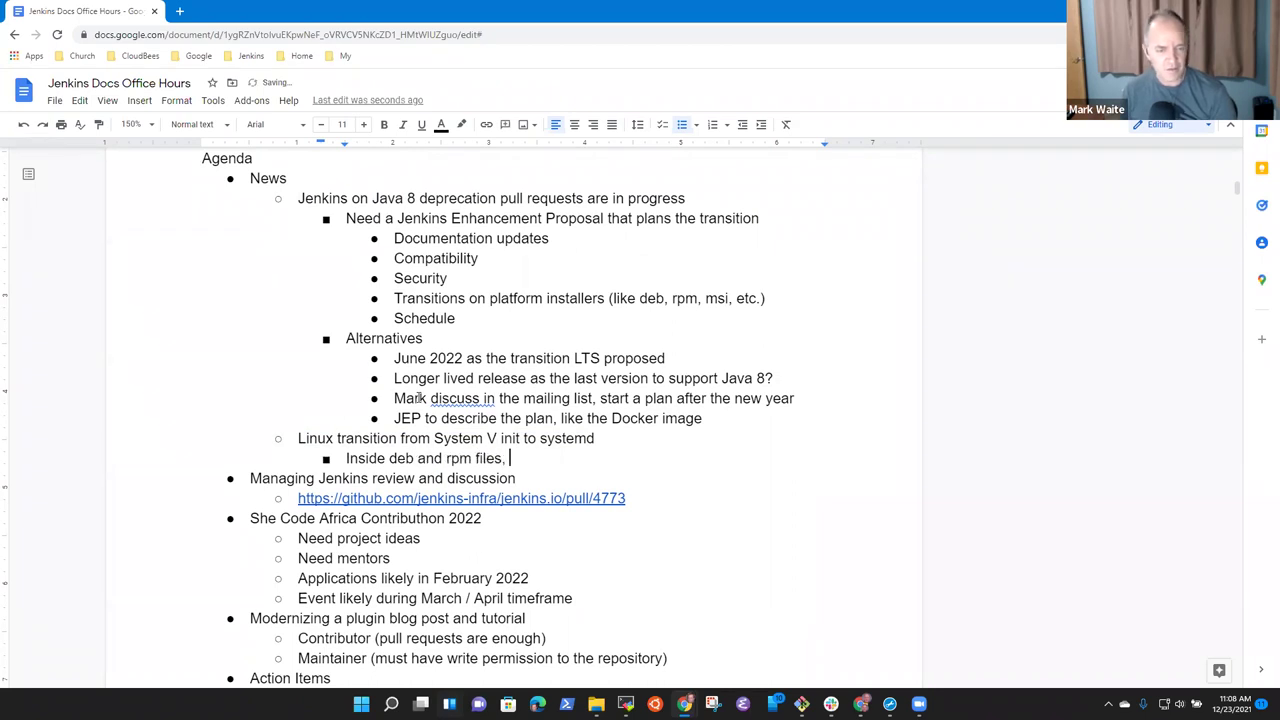
type("we use ")
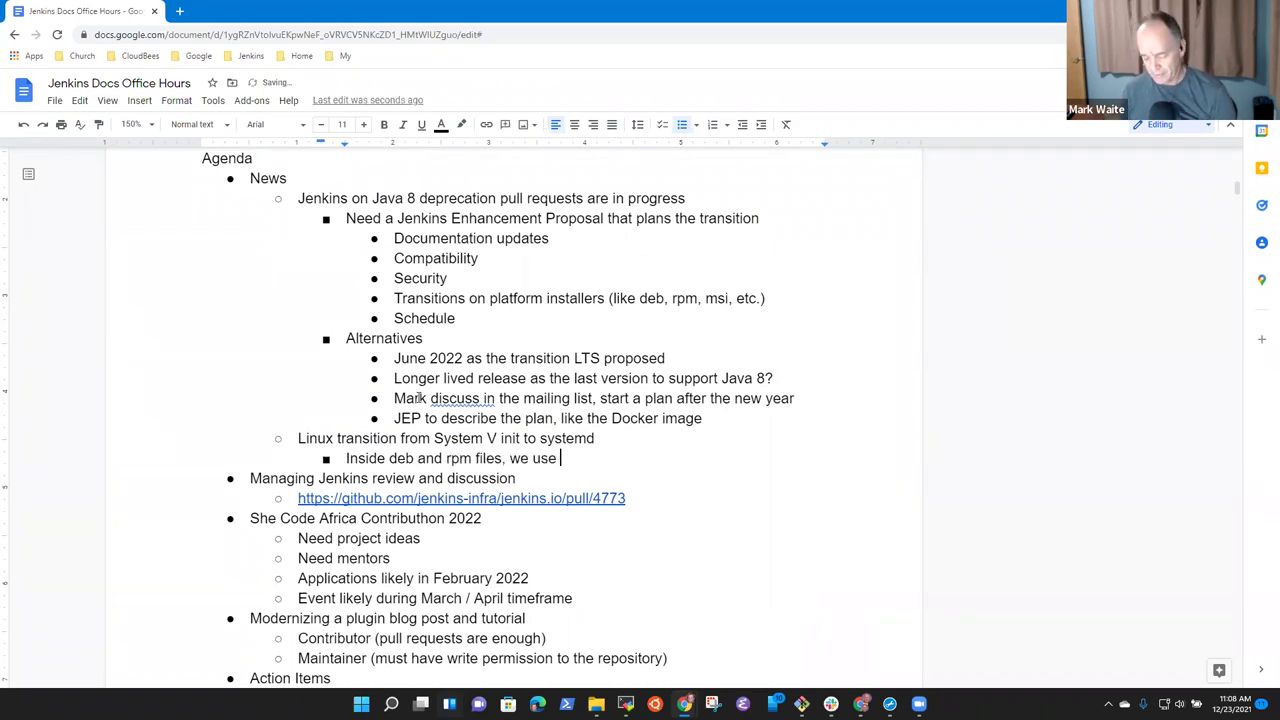
type("SYstem")
key("ctrl+BackSpace")
type("System V ini")
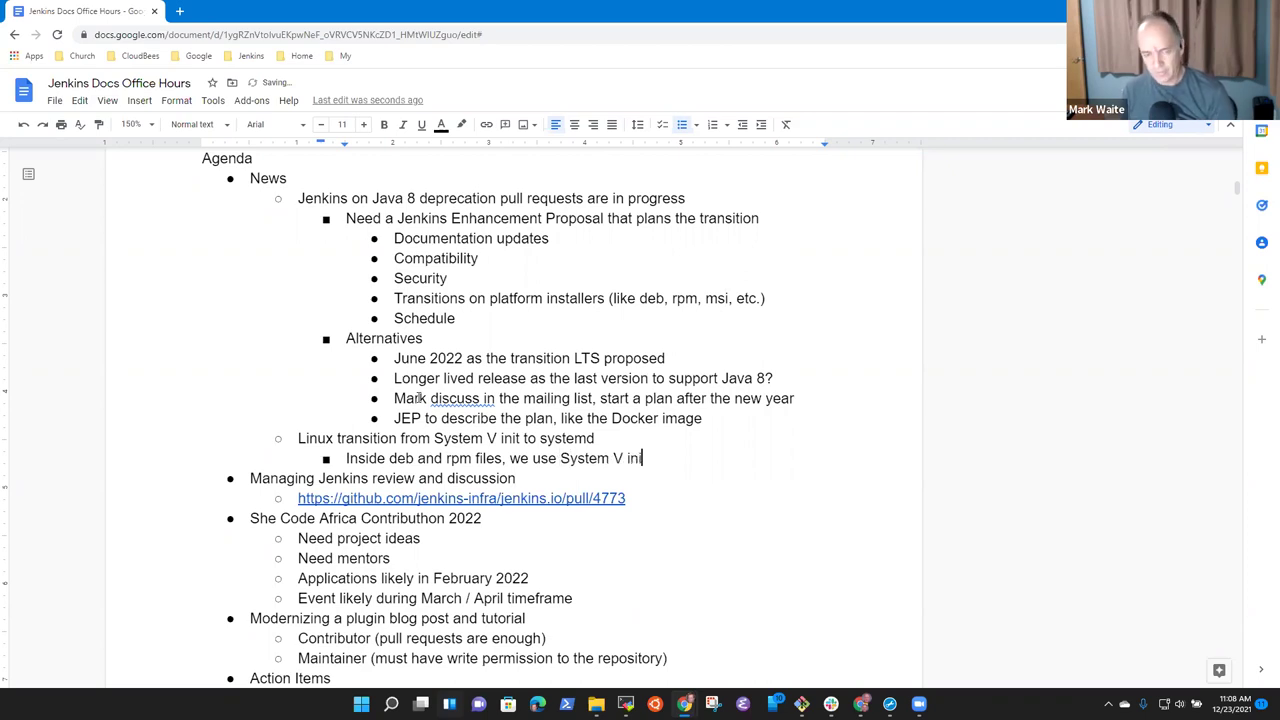
type("t to o")
key("BackSpace")
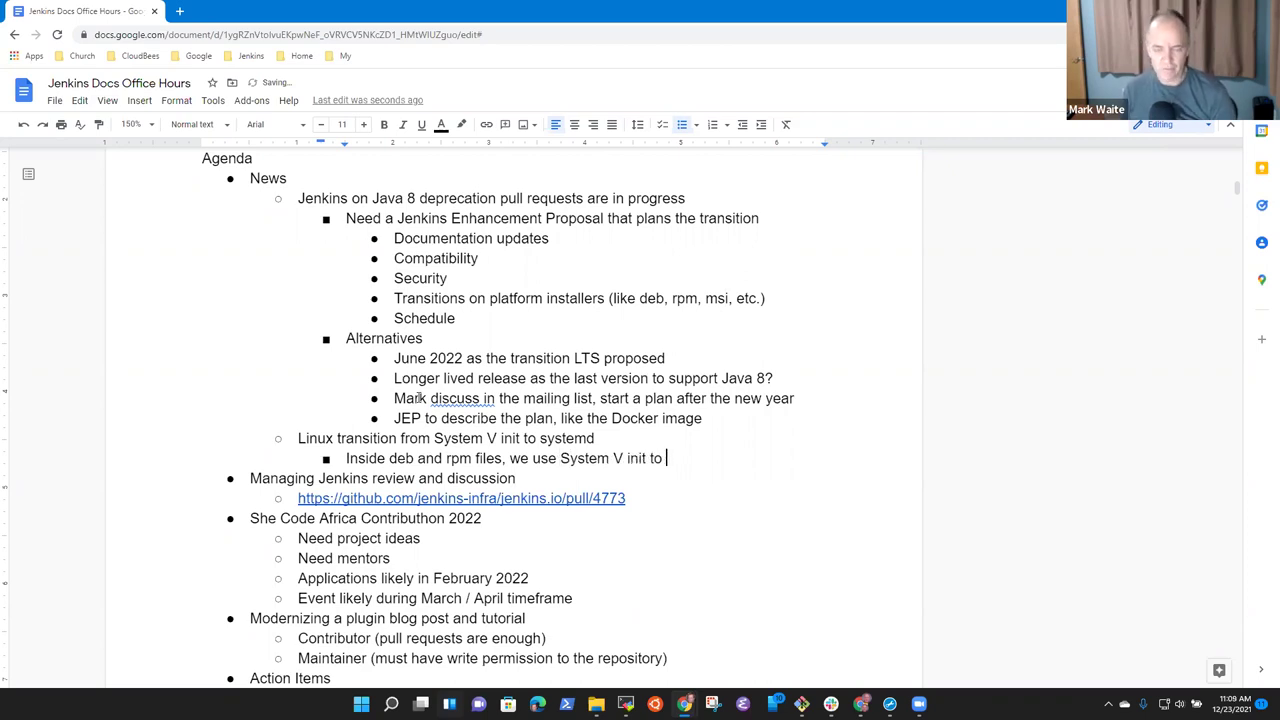
type("start, stop, and restart")
Add a bullet: all supported Linux distributions use systemd and have done so for many years.
key("Return")
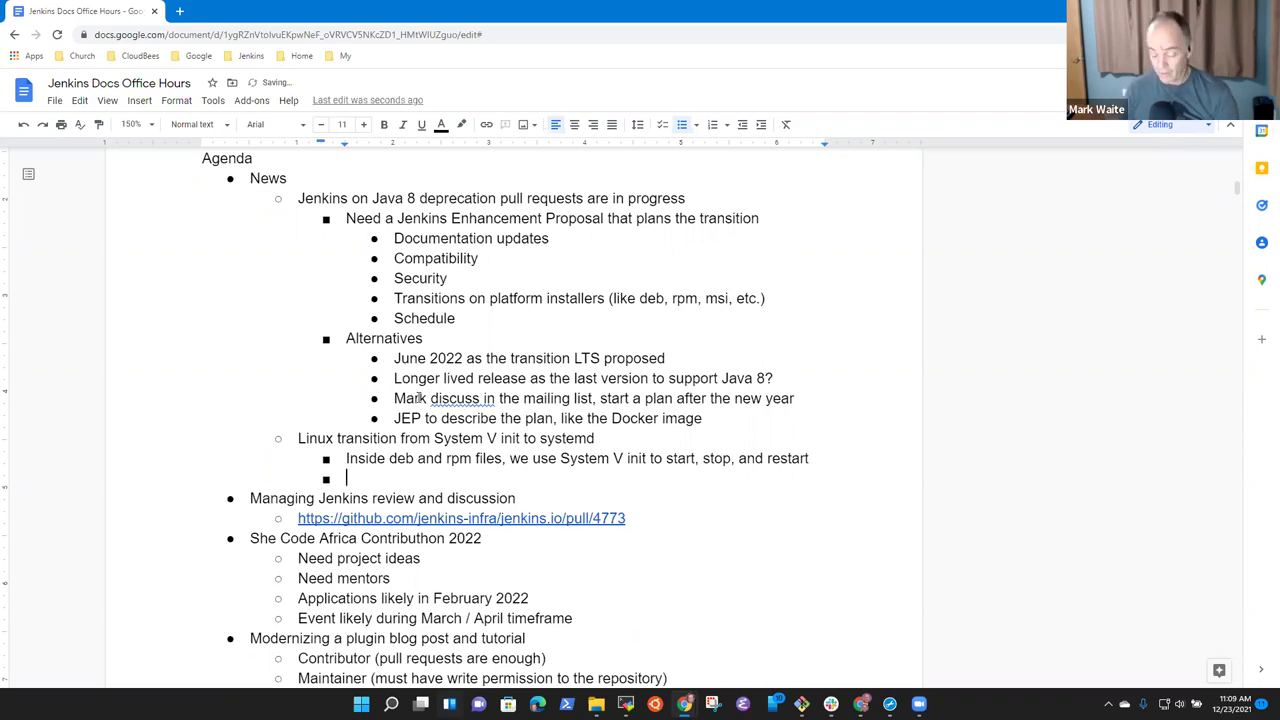
type("All Linux we support now use ssytem")
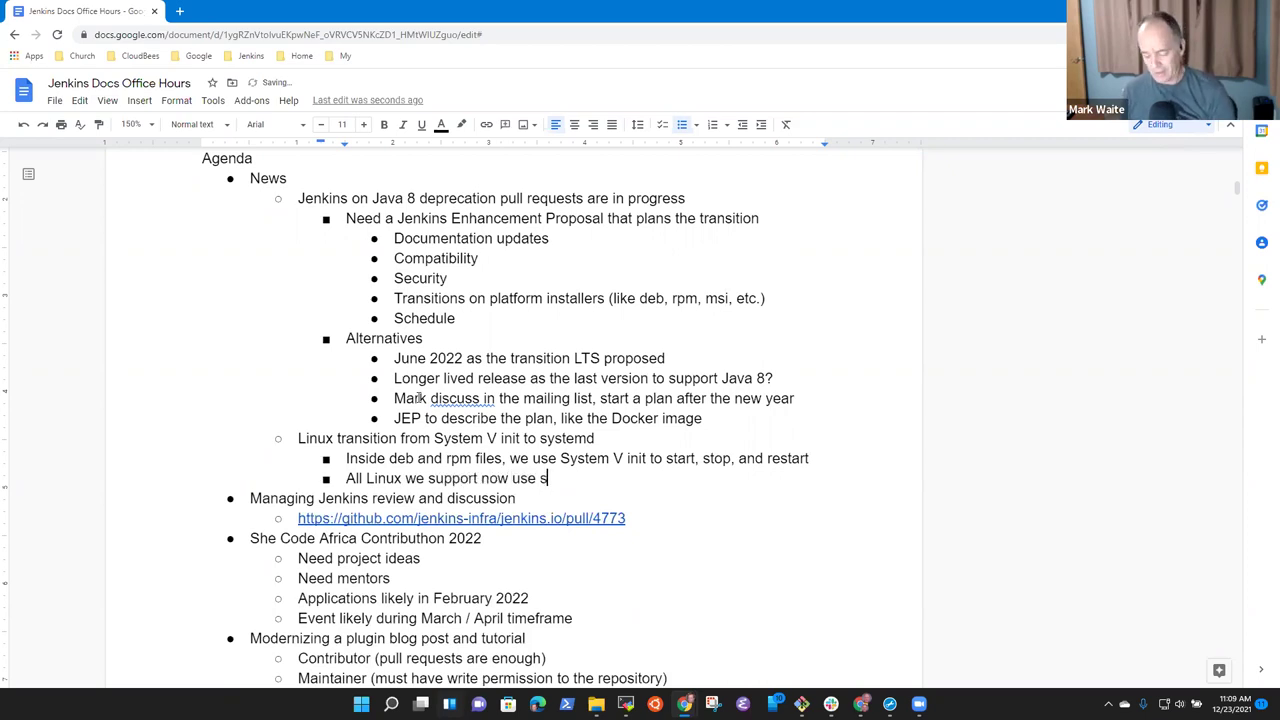
key("BackSpace")
key("BackSpace")
key("BackSpace")
key("BackSpace")
key("BackSpace")
key("BackSpace")
type("systemd")
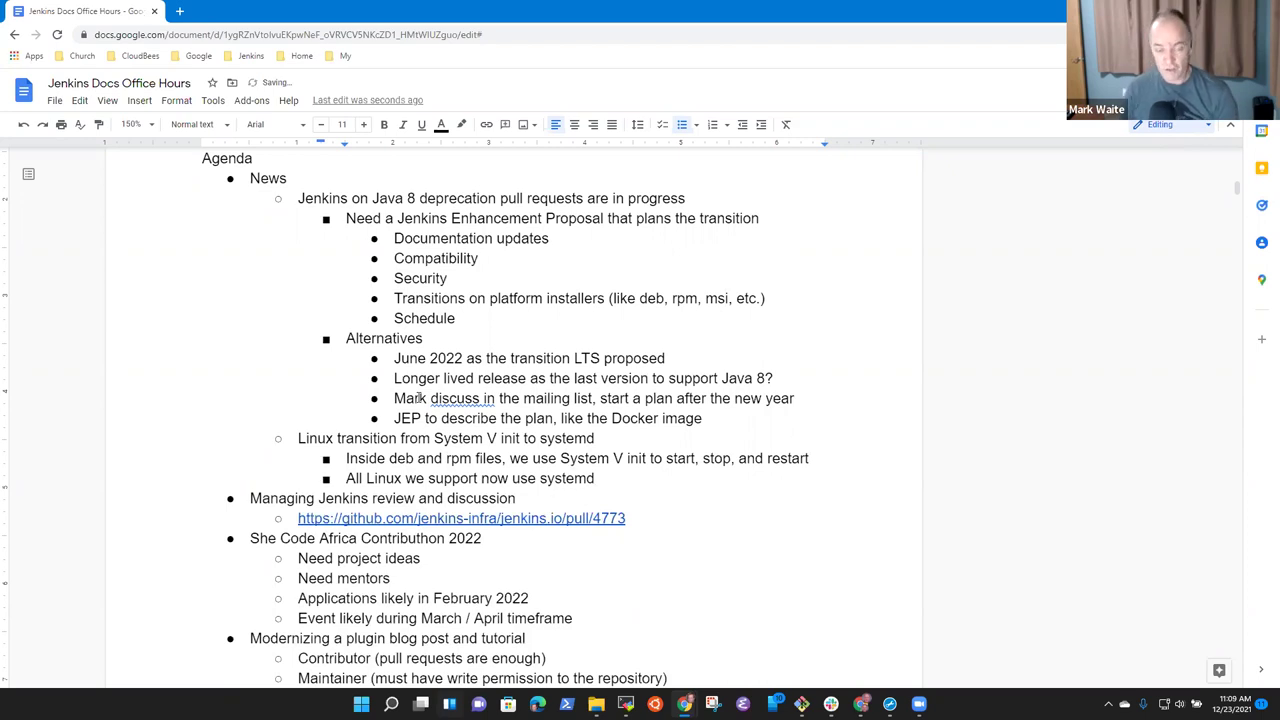
type(",")
key("BackSpace")
key("BackSpace")
type("and have done so fo")
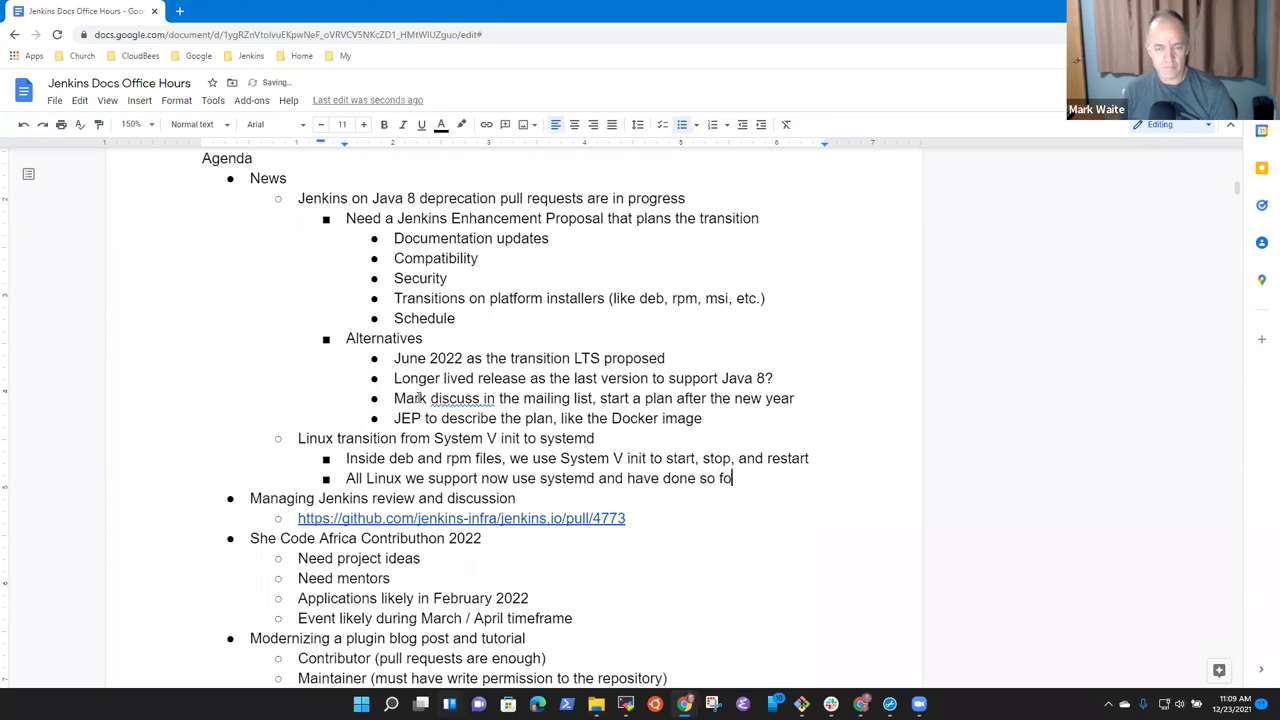
type("r many years")
Add a bullet about a Debian 11 bug that would be fixed by switching to systemd.
key("Return")
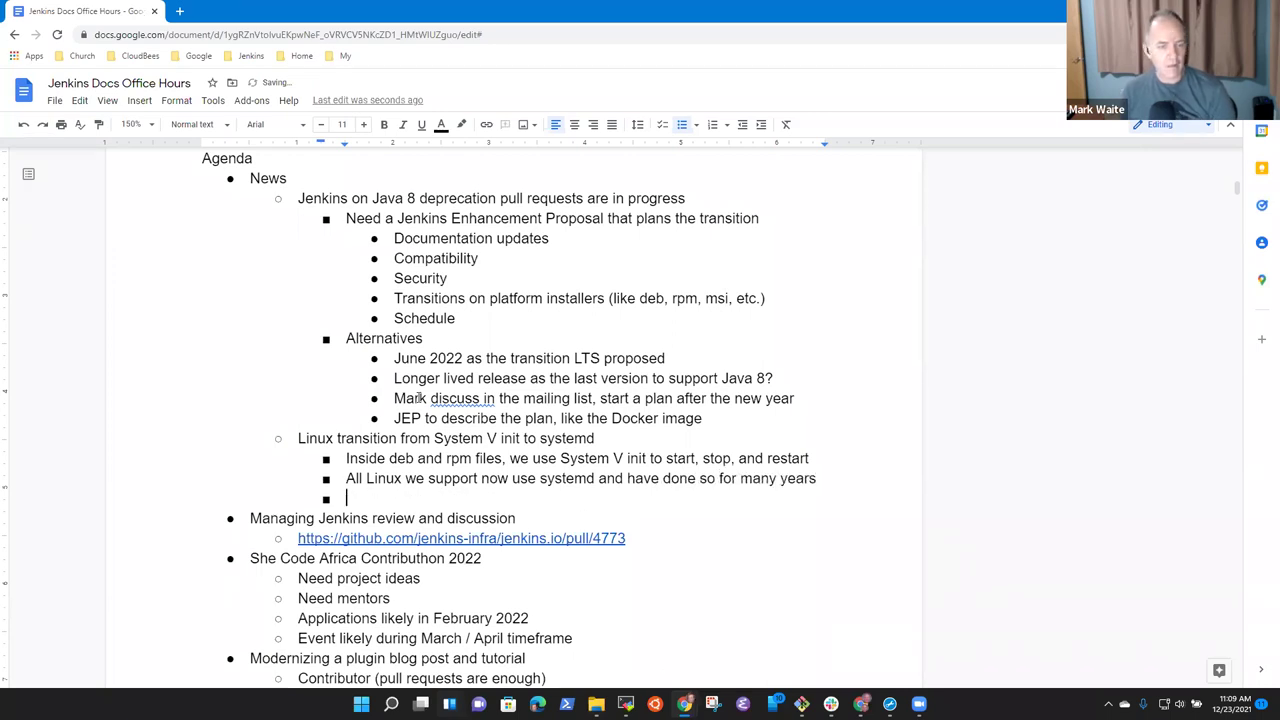
type("B ups")
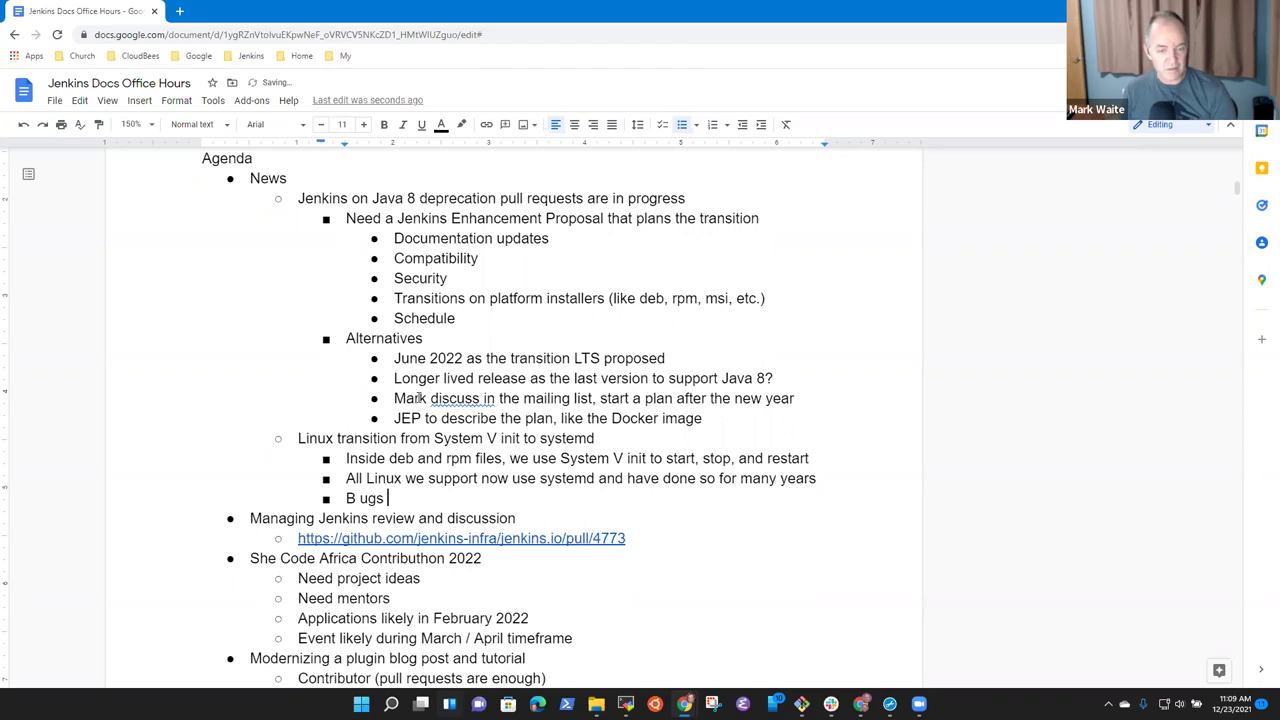
key("BackSpace")
key("BackSpace")
key("BackSpace")
key("BackSpace")
key("BackSpace")
type("u")
key("BackSpace")
type("ug on De")
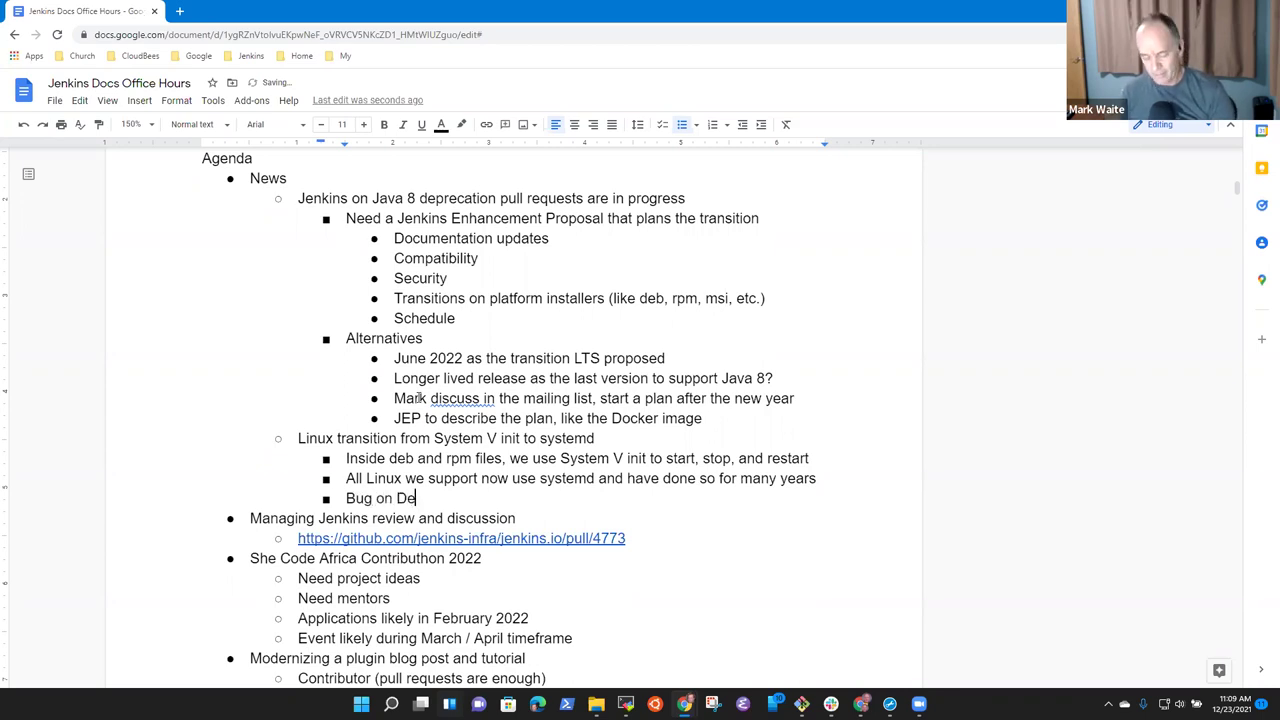
type("bian 11 that ")
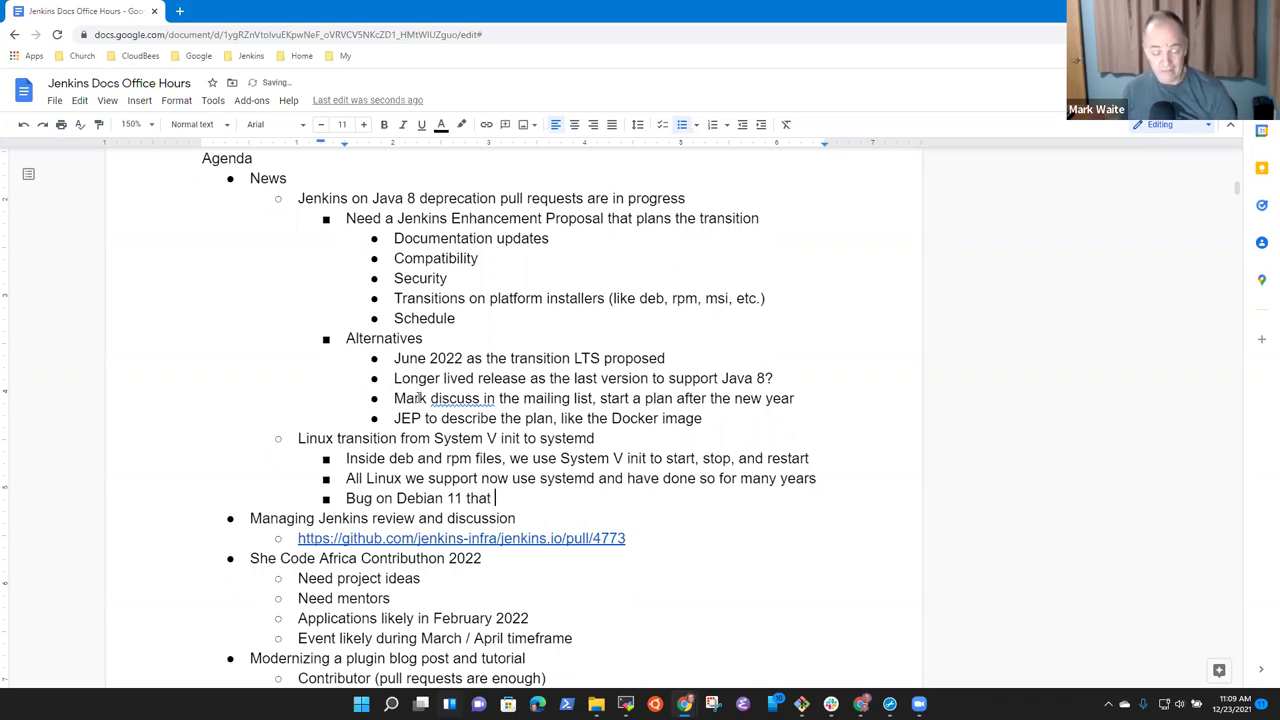
type("would be ")
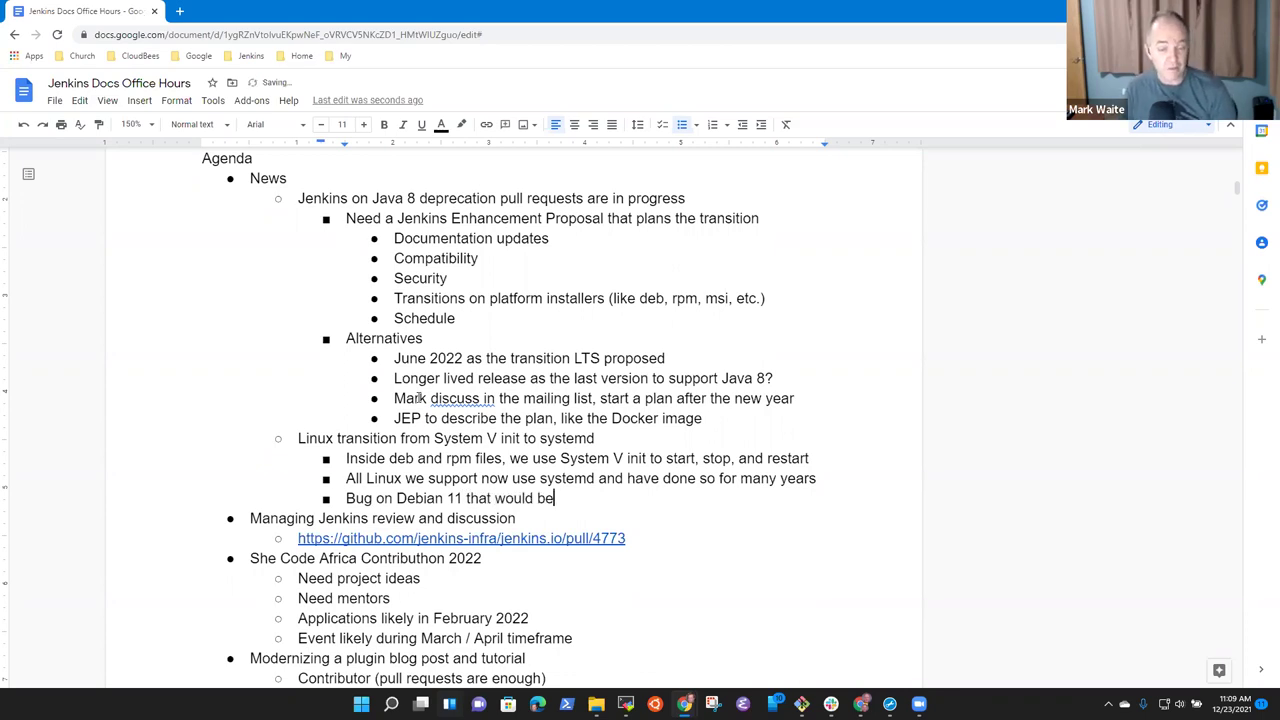
type("fixded")
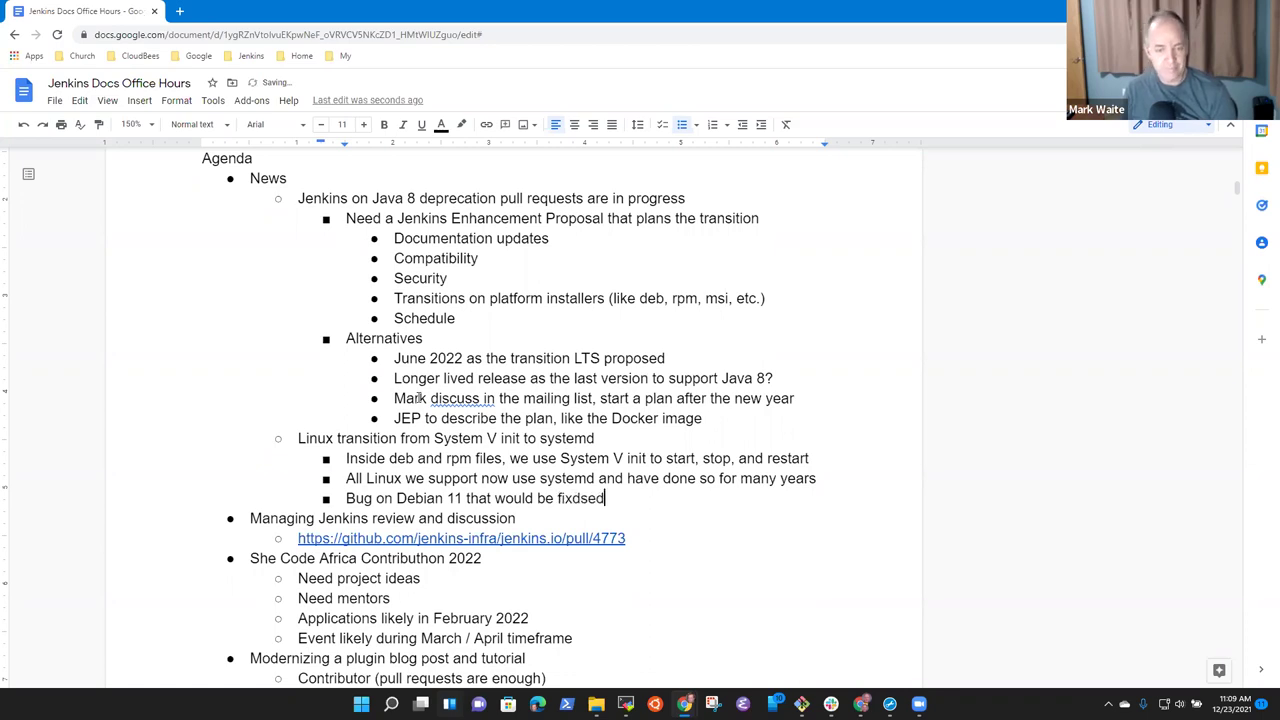
key("BackSpace")
key("BackSpace")
key("BackSpace")
type("ed by swi")
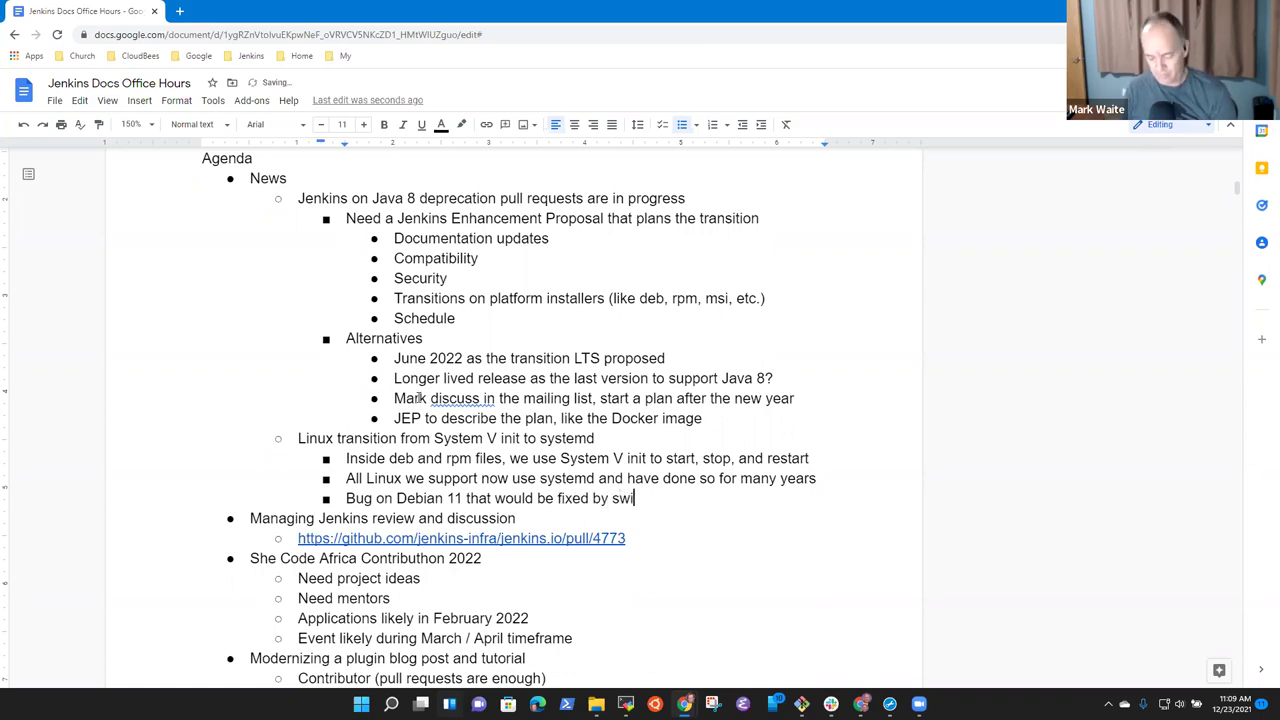
type("tching to s")
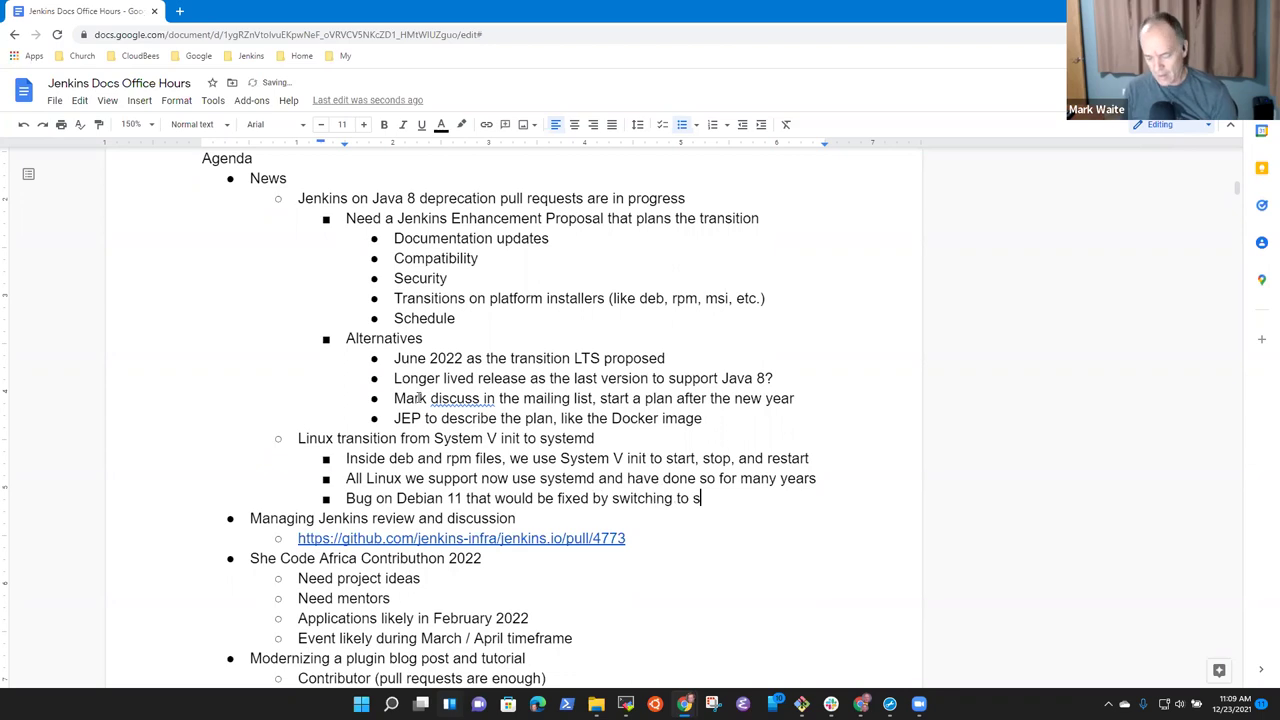
type("ystemd")
Add a bullet noting a contributor's proposal to simplify the restart process.
key("Return")
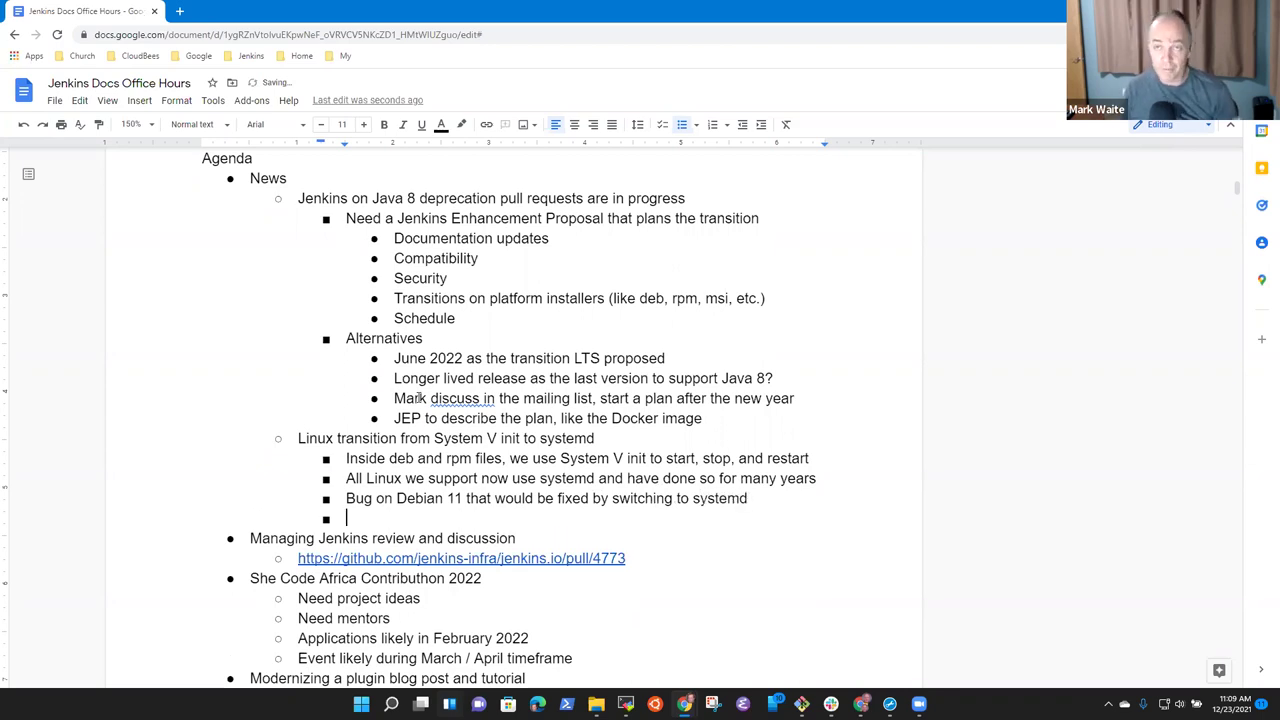
type("Proposal for")
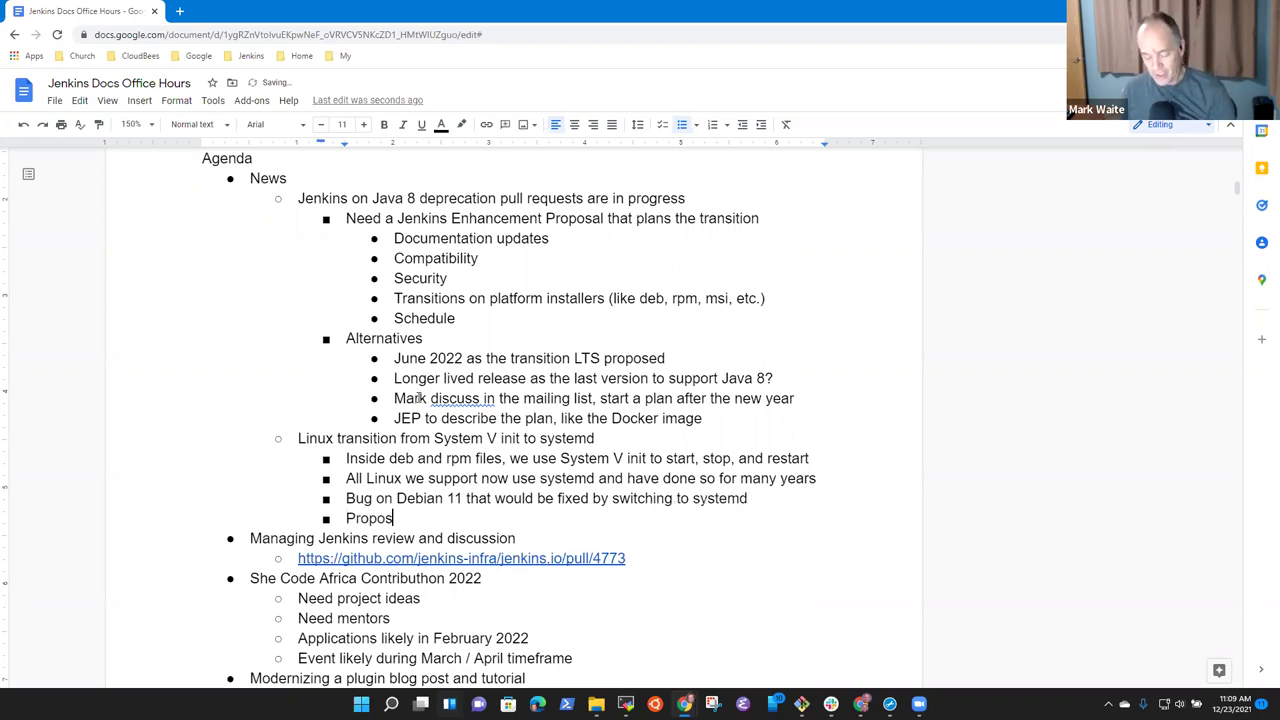
key("BackSpace")
key("BackSpace")
type("rom Jesse G")
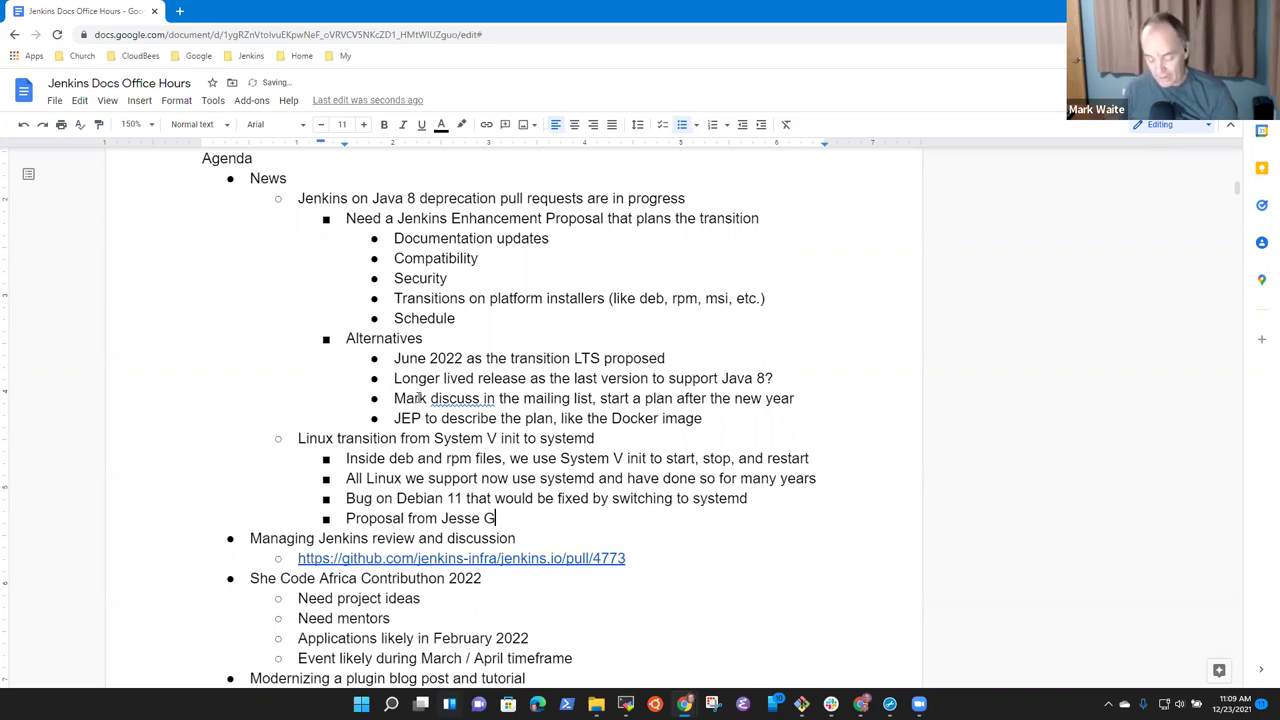
type("link t")
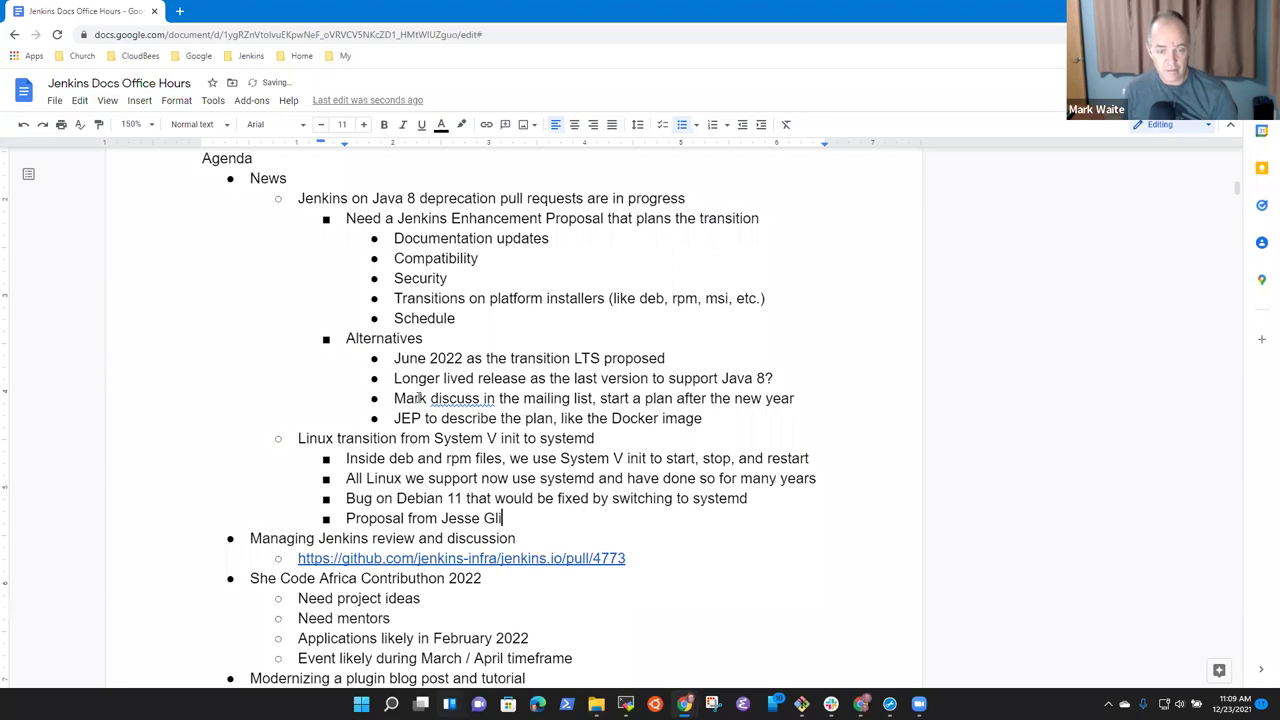
key("BackSpace")
key("BackSpace")
key("BackSpace")
key("BackSpace")
key("BackSpace")
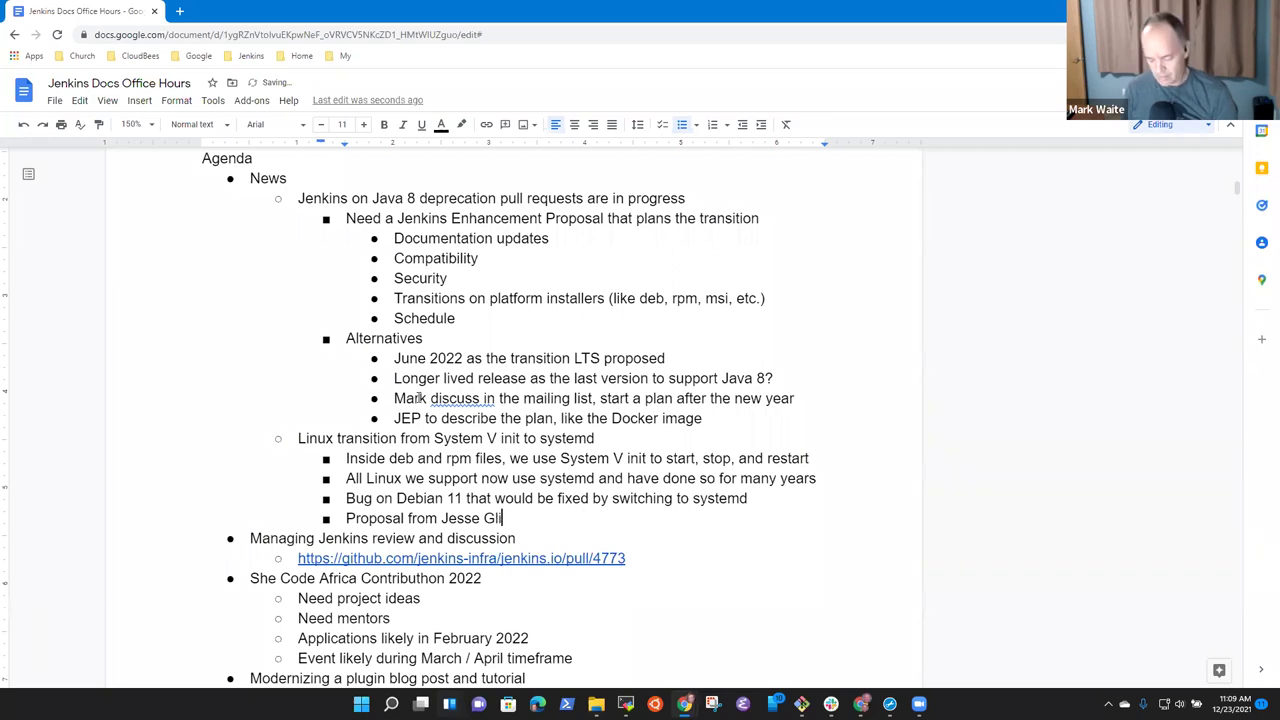
type("ick to simplif")
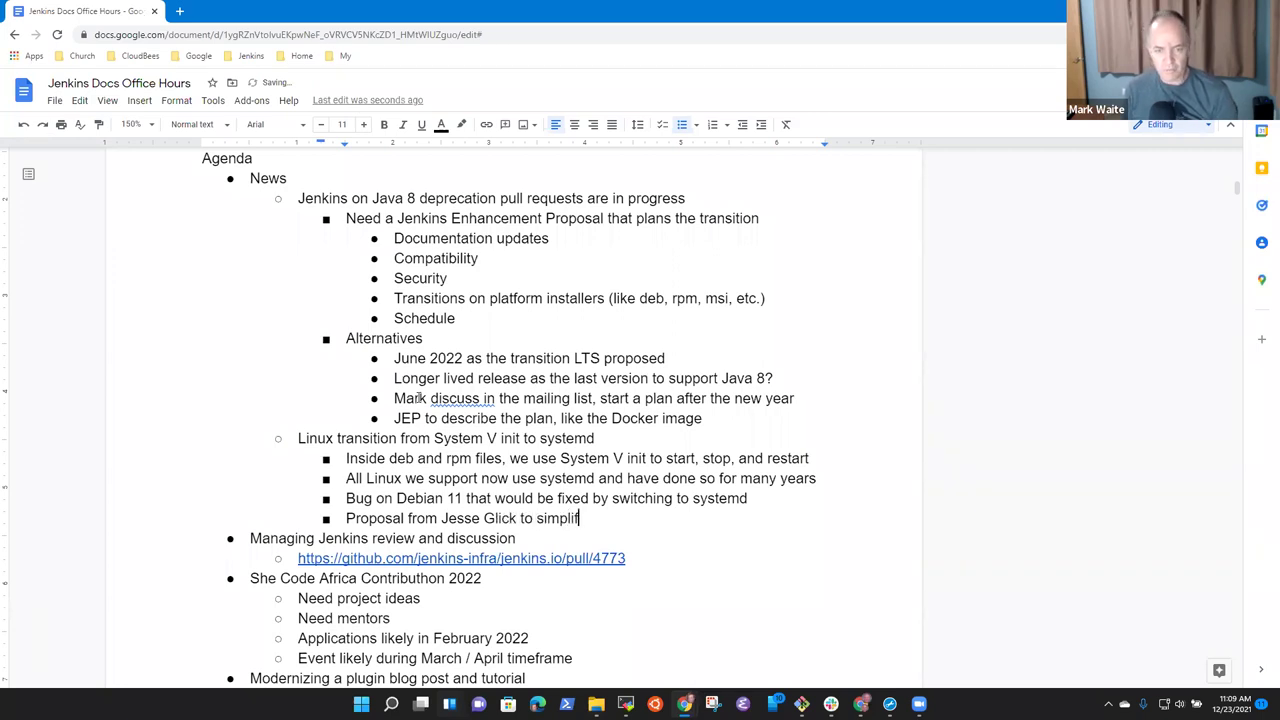
type("y the restart ")
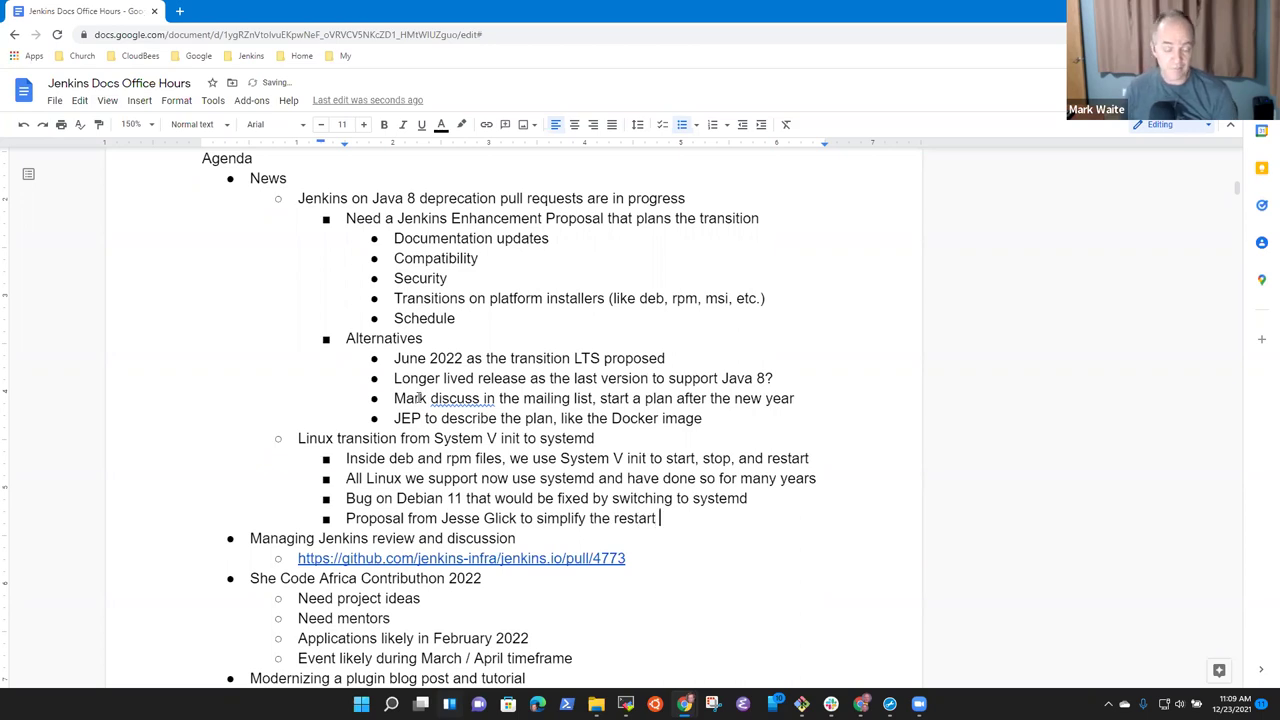
type("process")
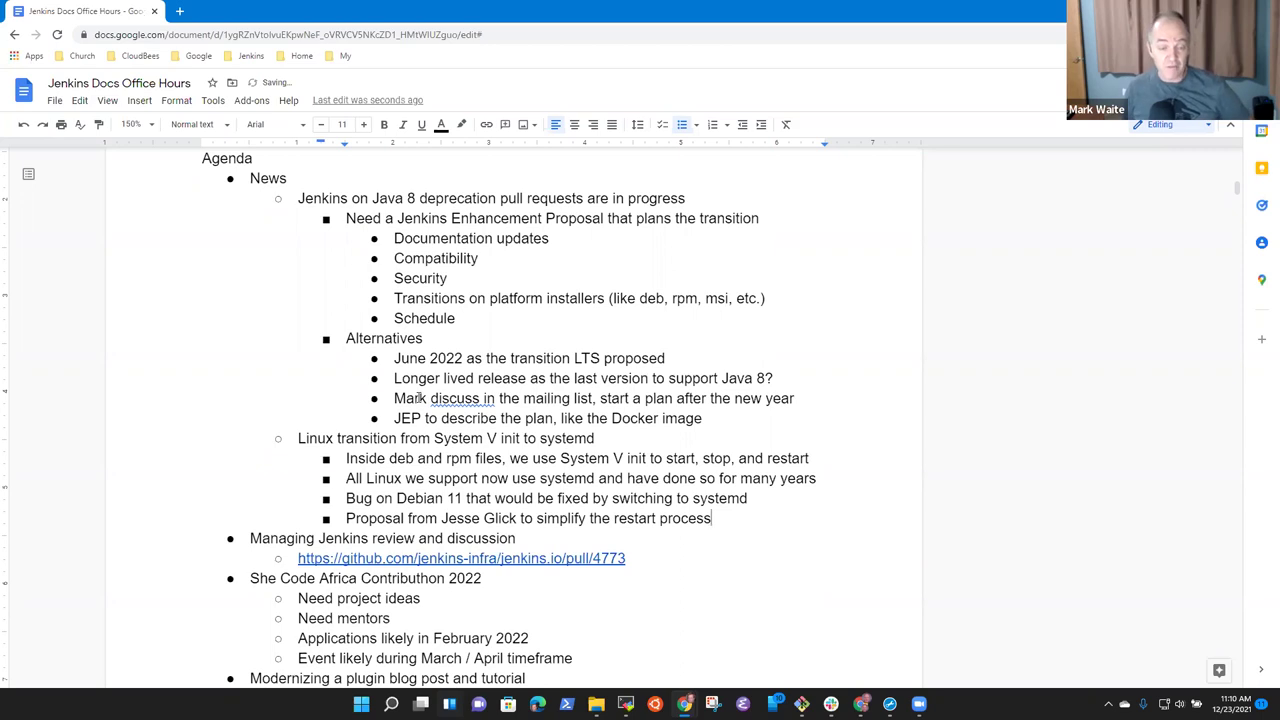
Add the bullet 'Development is complicated, testing is really complicated'.
key("Return")
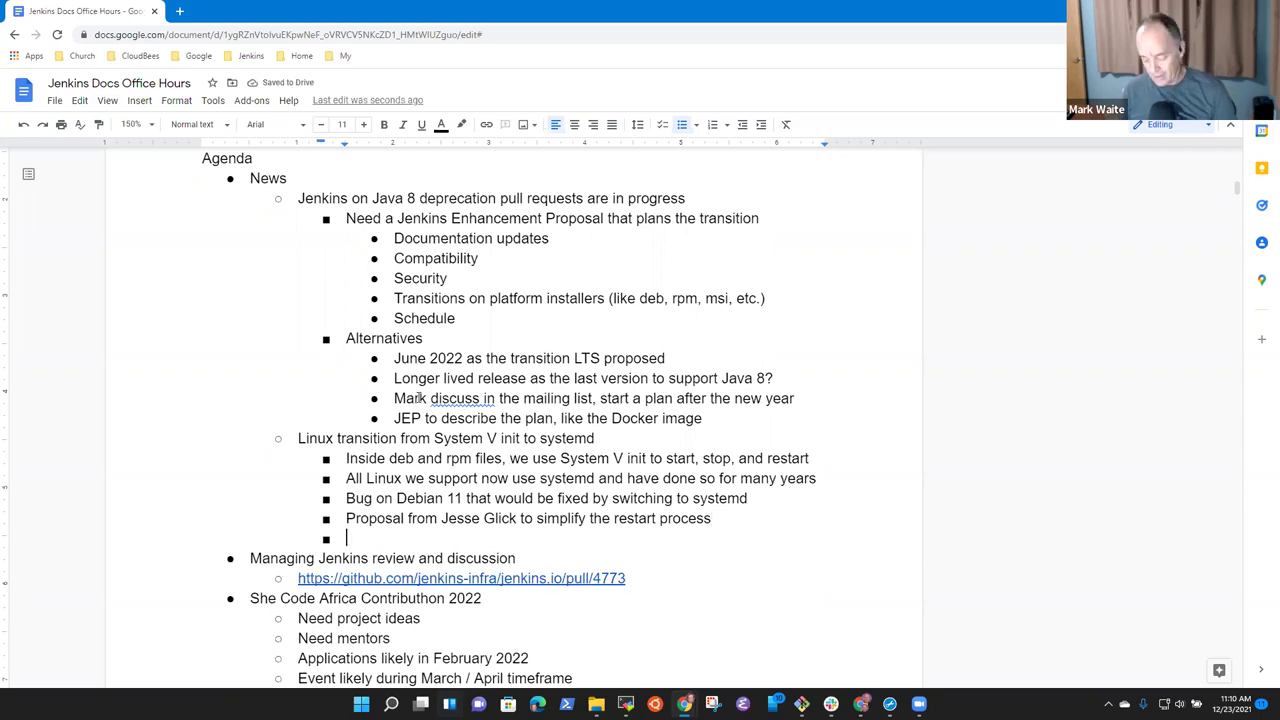
type("Develop")
type("met an")
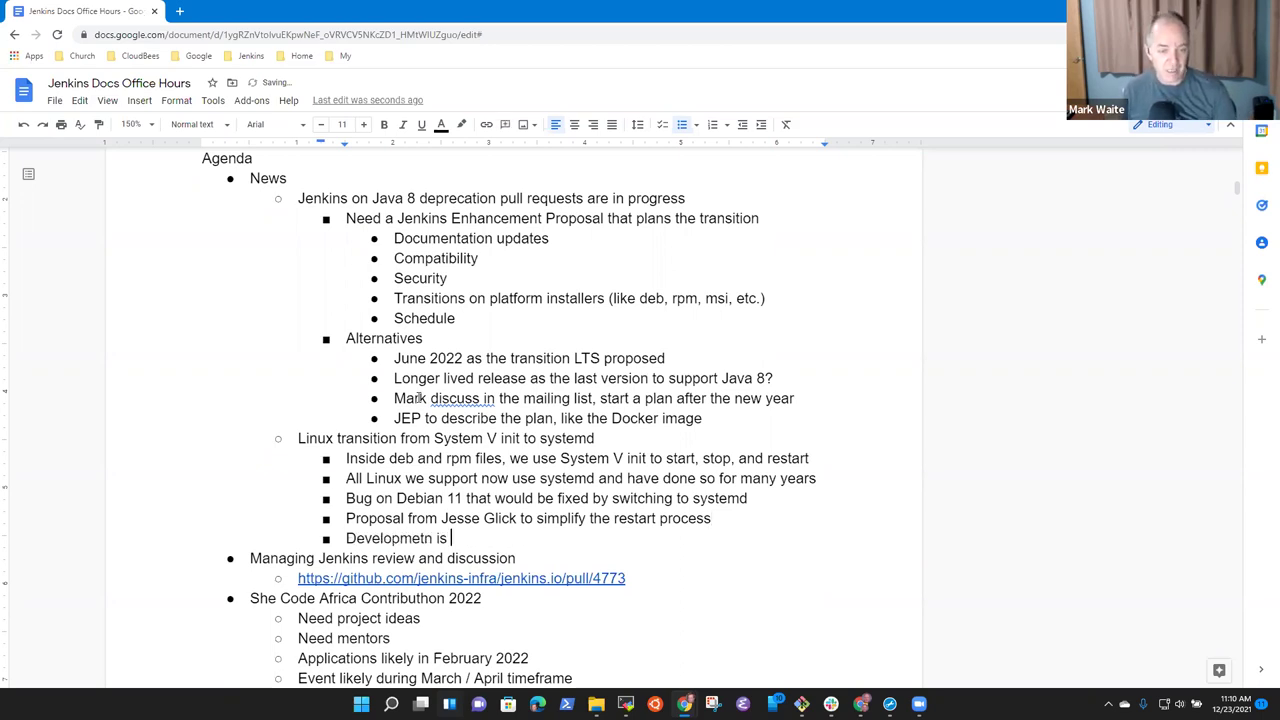
key("BackSpace")
key("BackSpace")
key("BackSpace")
key("BackSpace")
type("nt is copm")
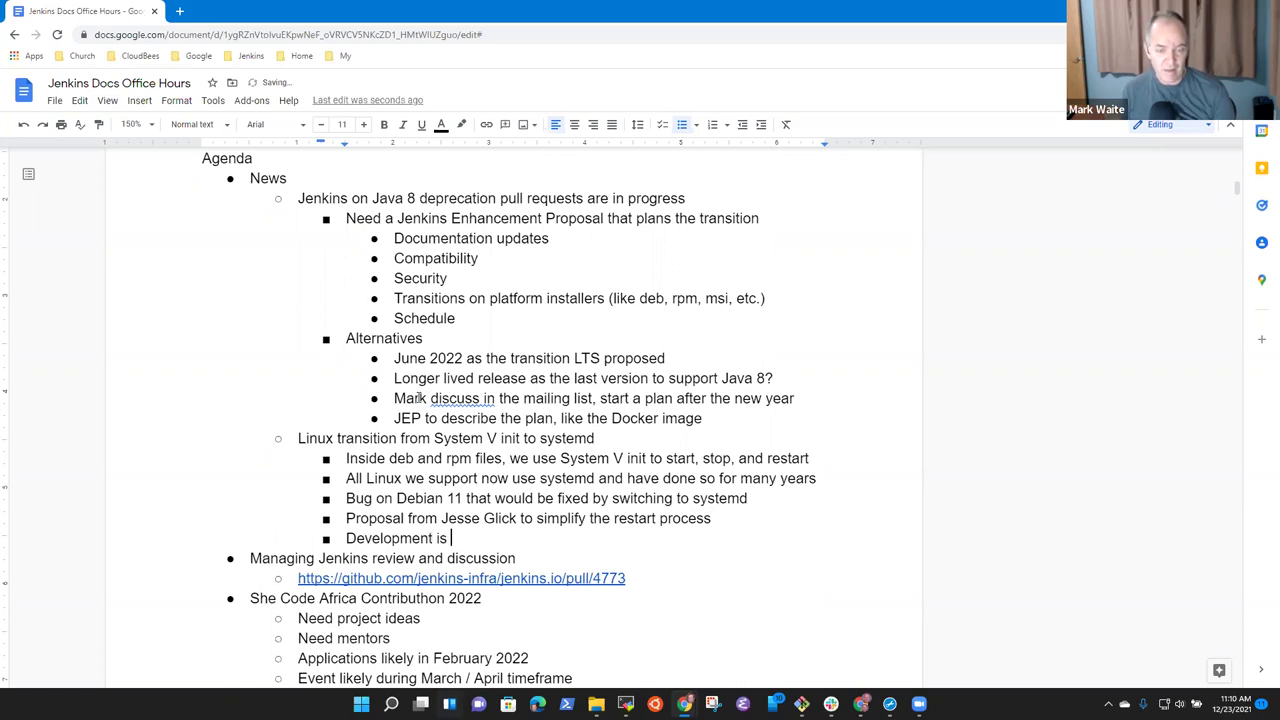
key("BackSpace")
key("BackSpace")
type("mplicated")
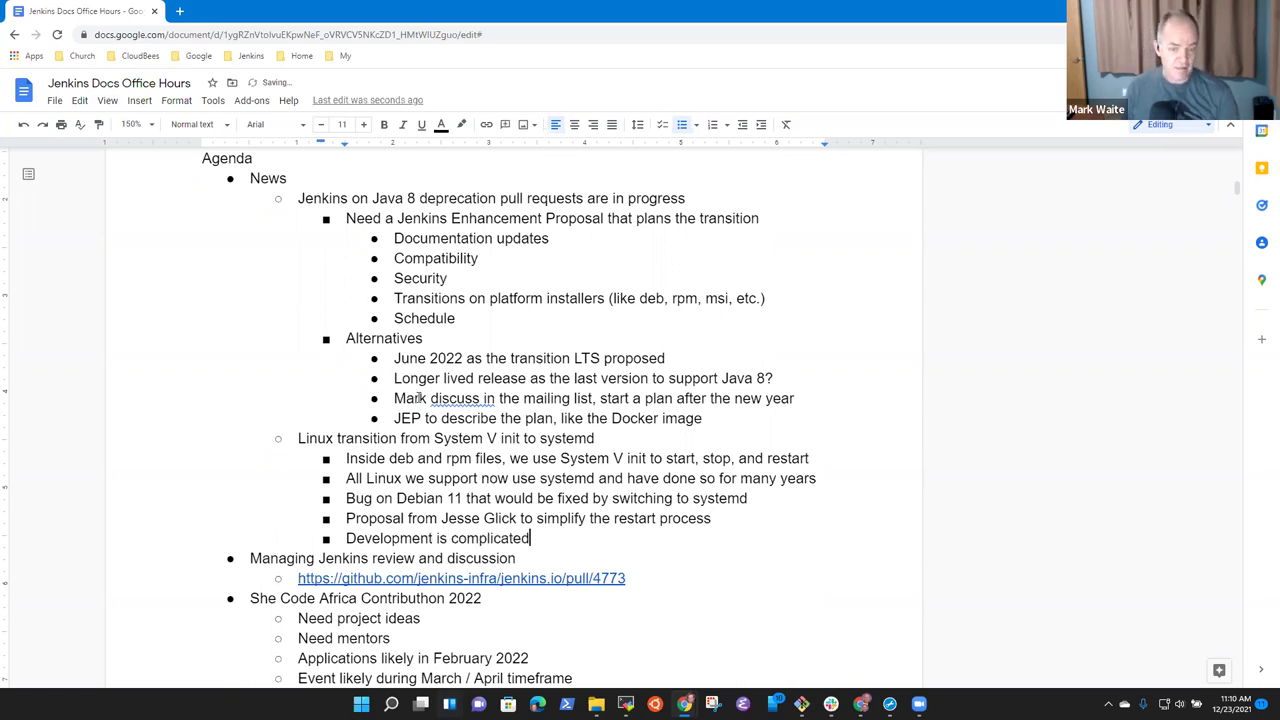
type(", testing ")
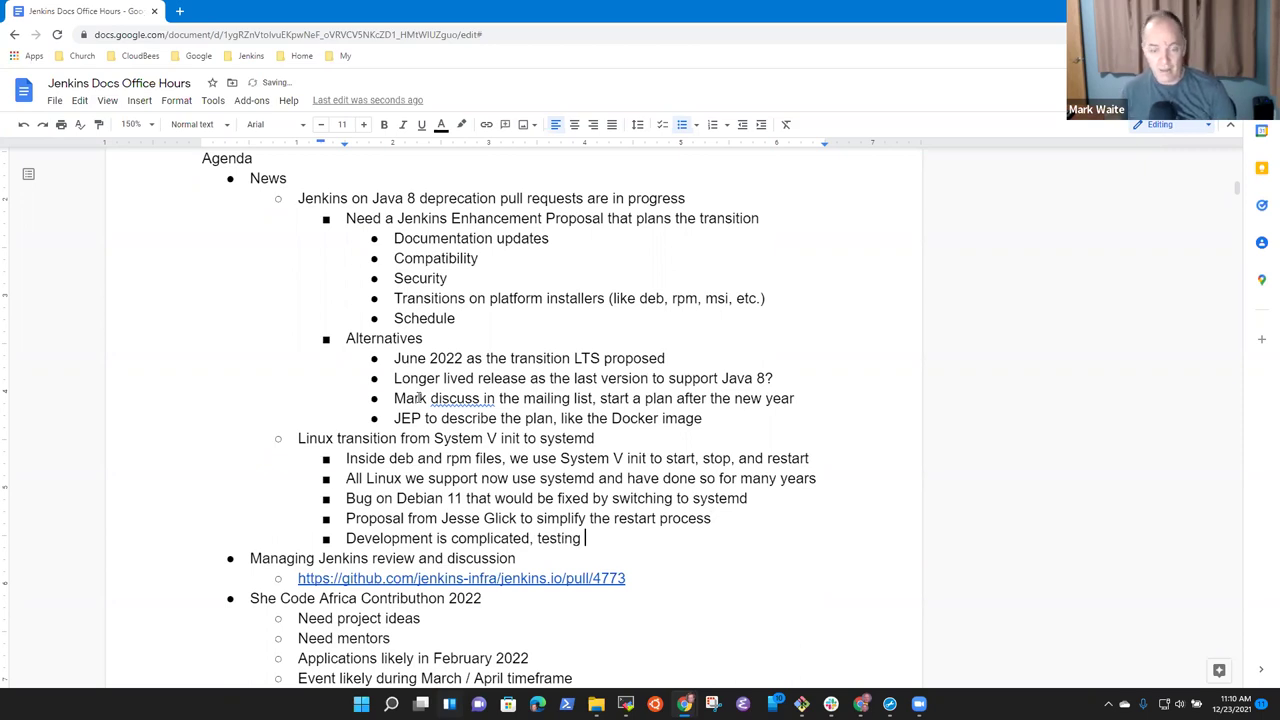
type("and")
key("BackSpace")
key("BackSpace")
key("BackSpace")
key("BackSpace")
type("is really")
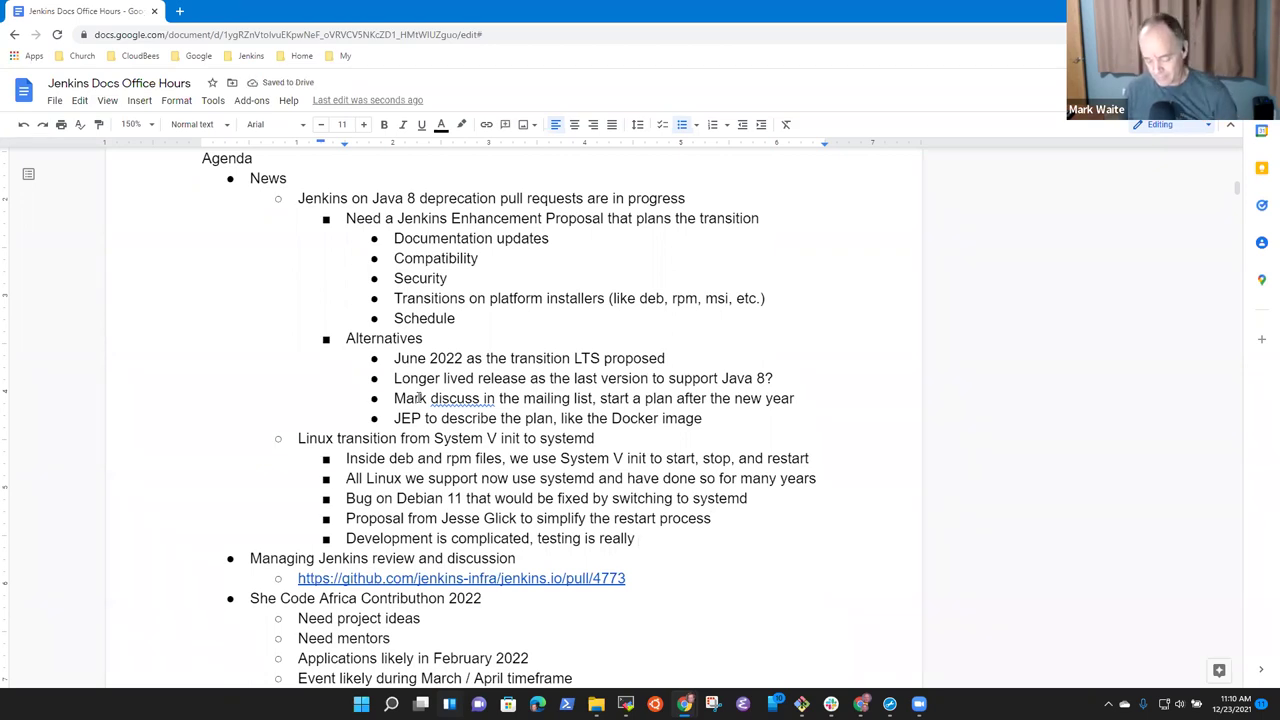
type("complicated")
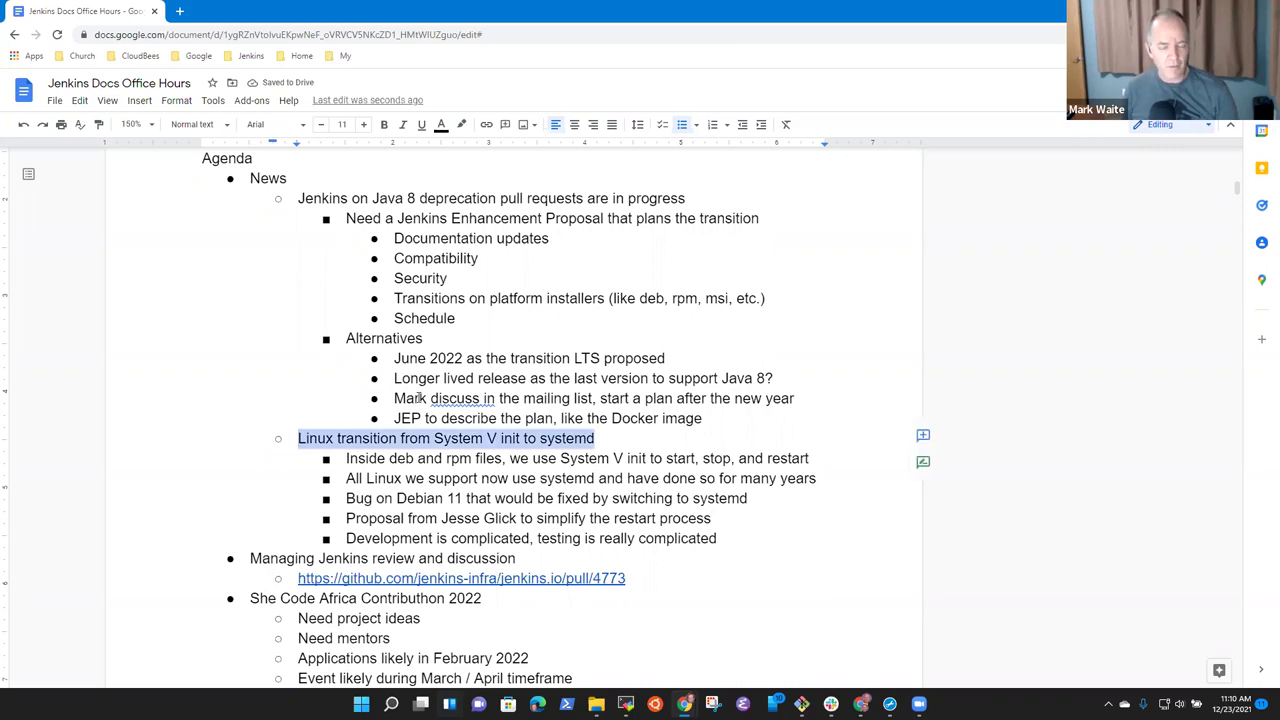
key("Down")
key("Down")
key("Down")
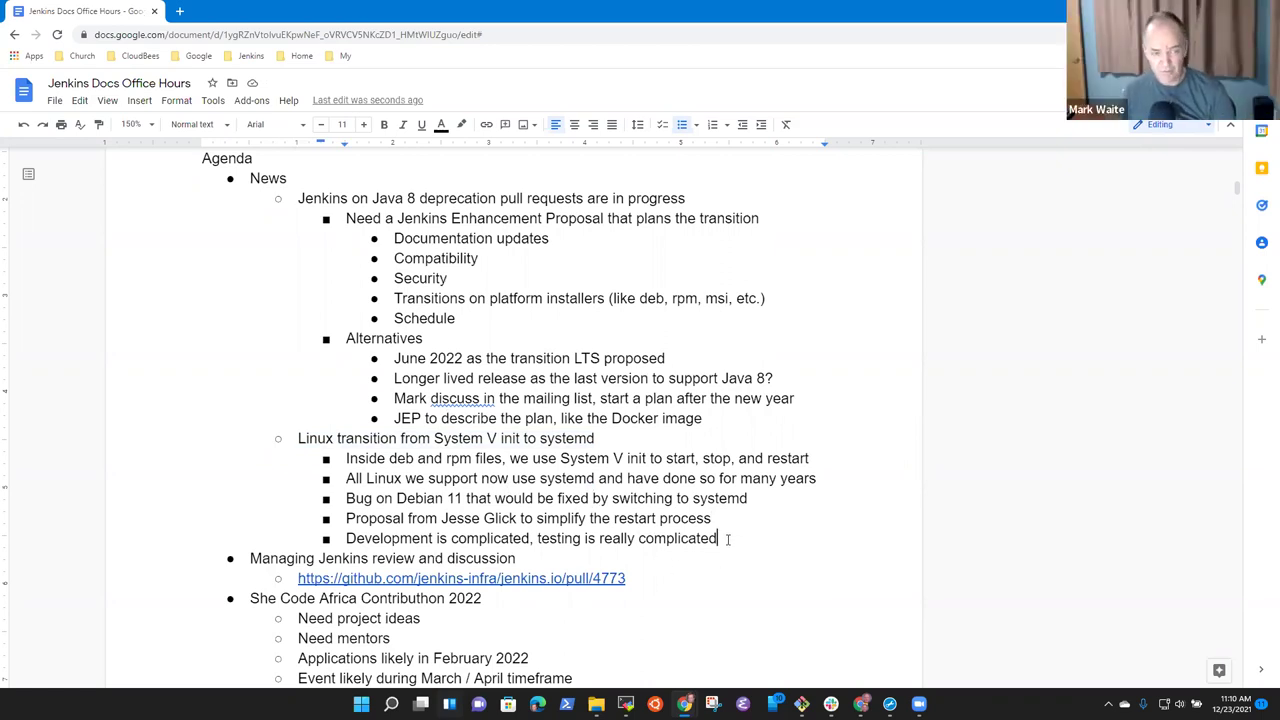
Add a deeper sub-point: install docs will be affected, since systemd configures things differently.
key("Return")
key("Tab")
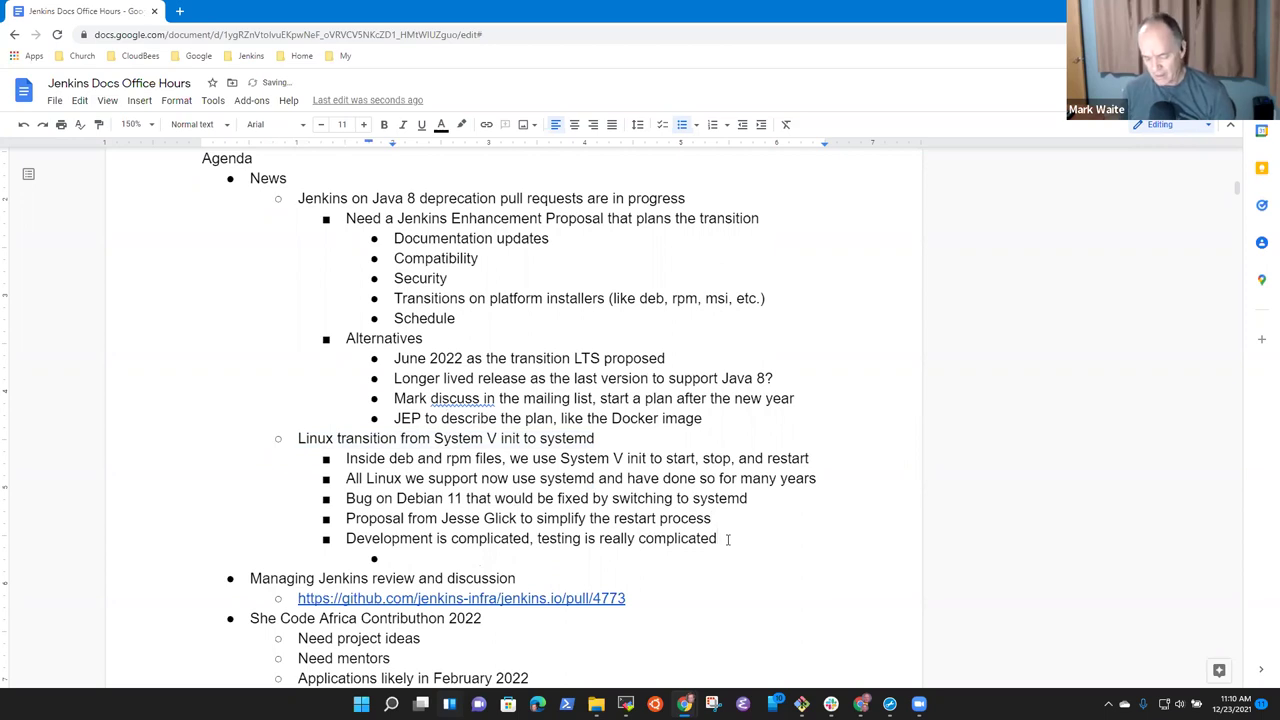
type("Install")
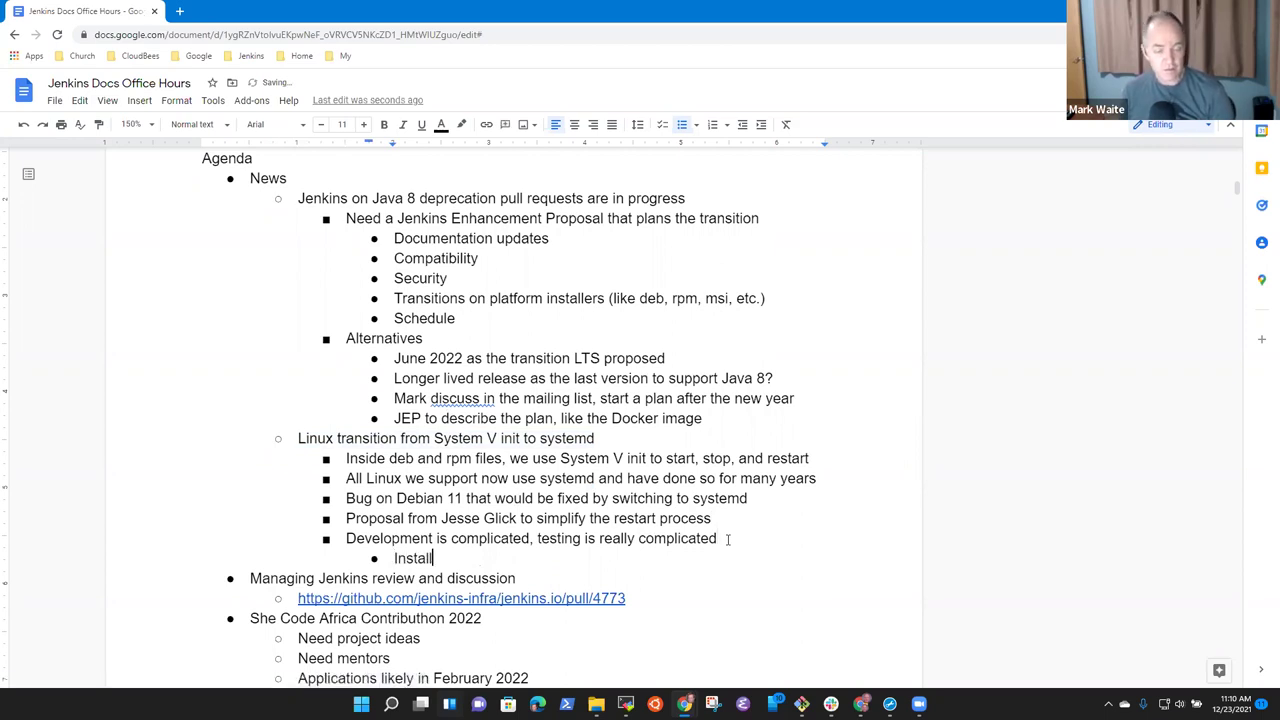
type(" docs will")
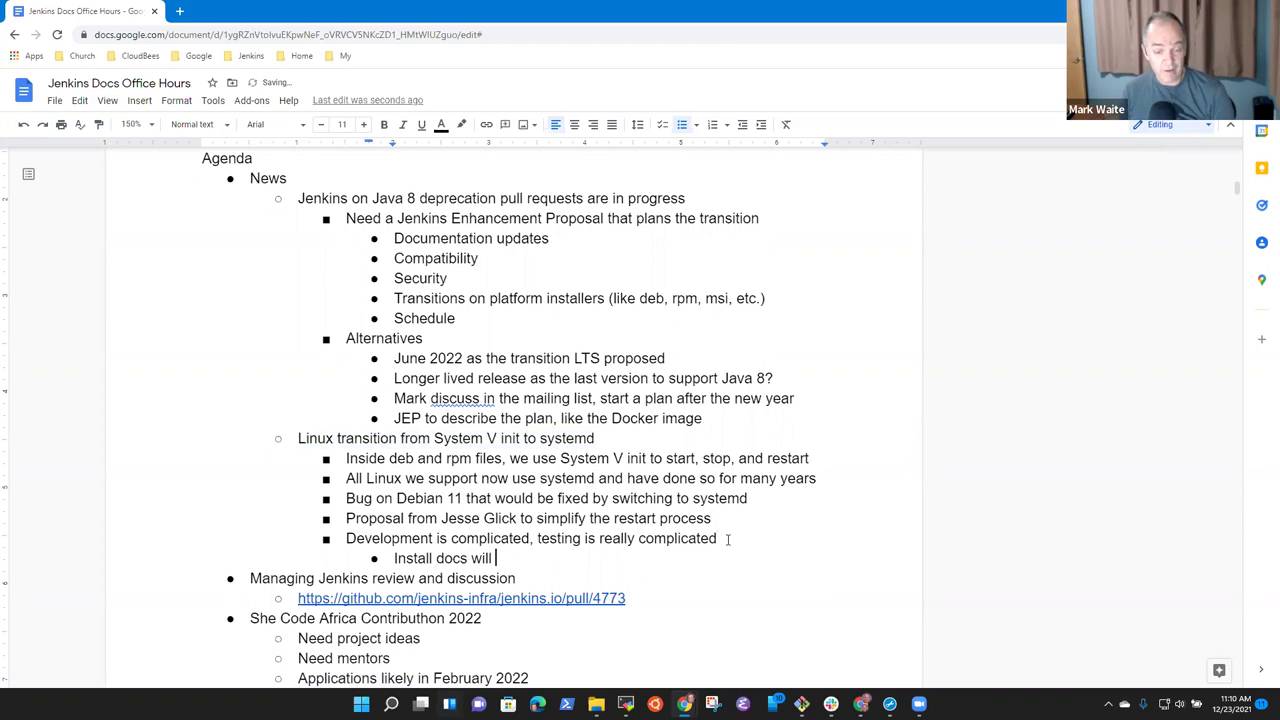
type(" be affected")
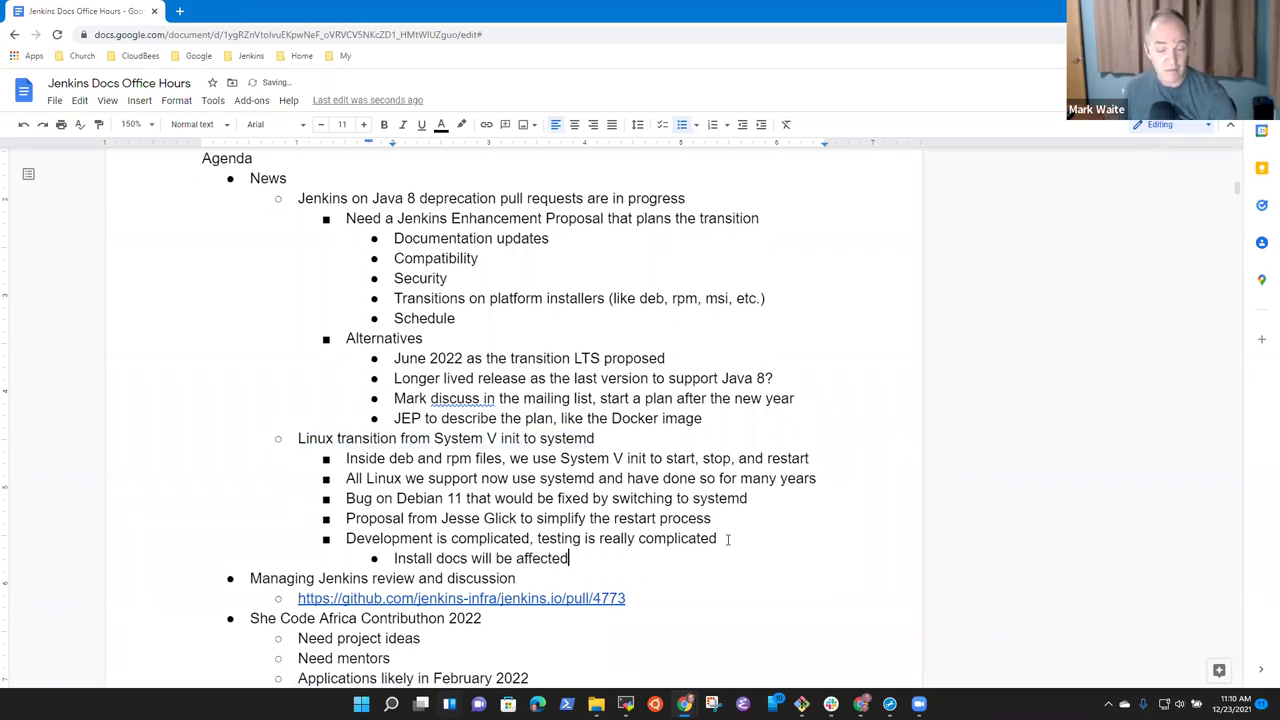
type(", systemd c")
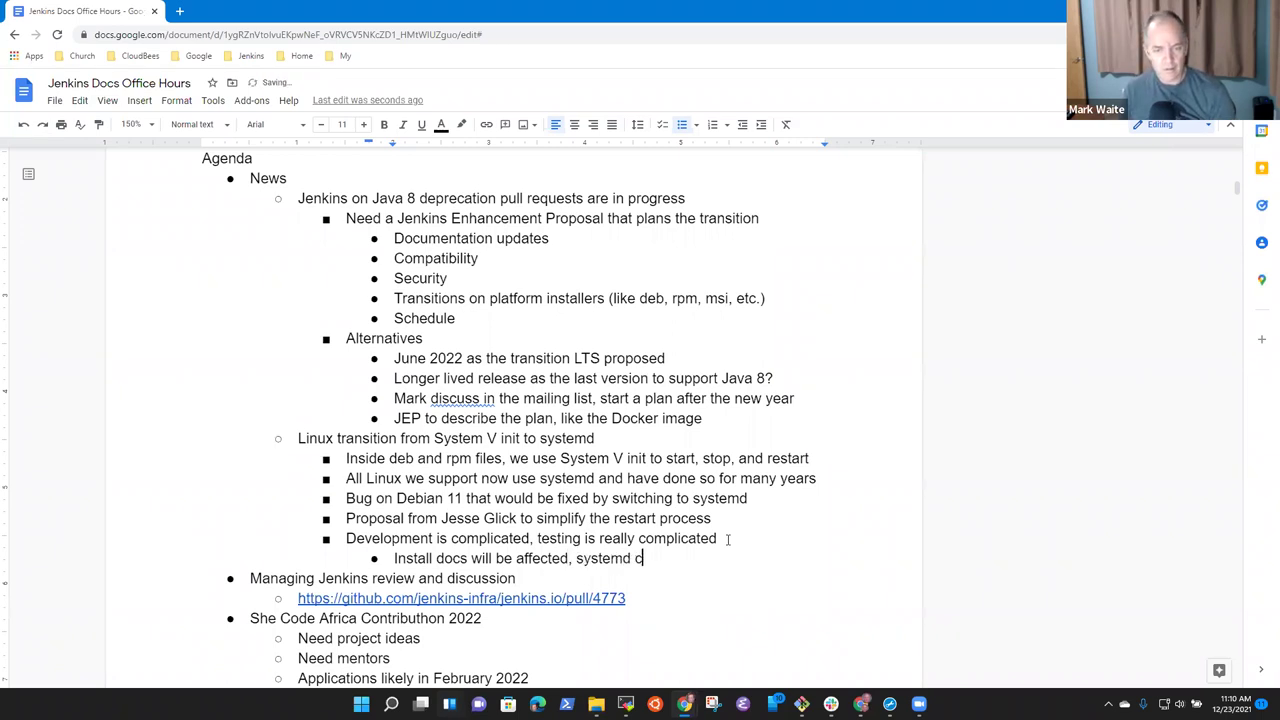
type("onfigures")
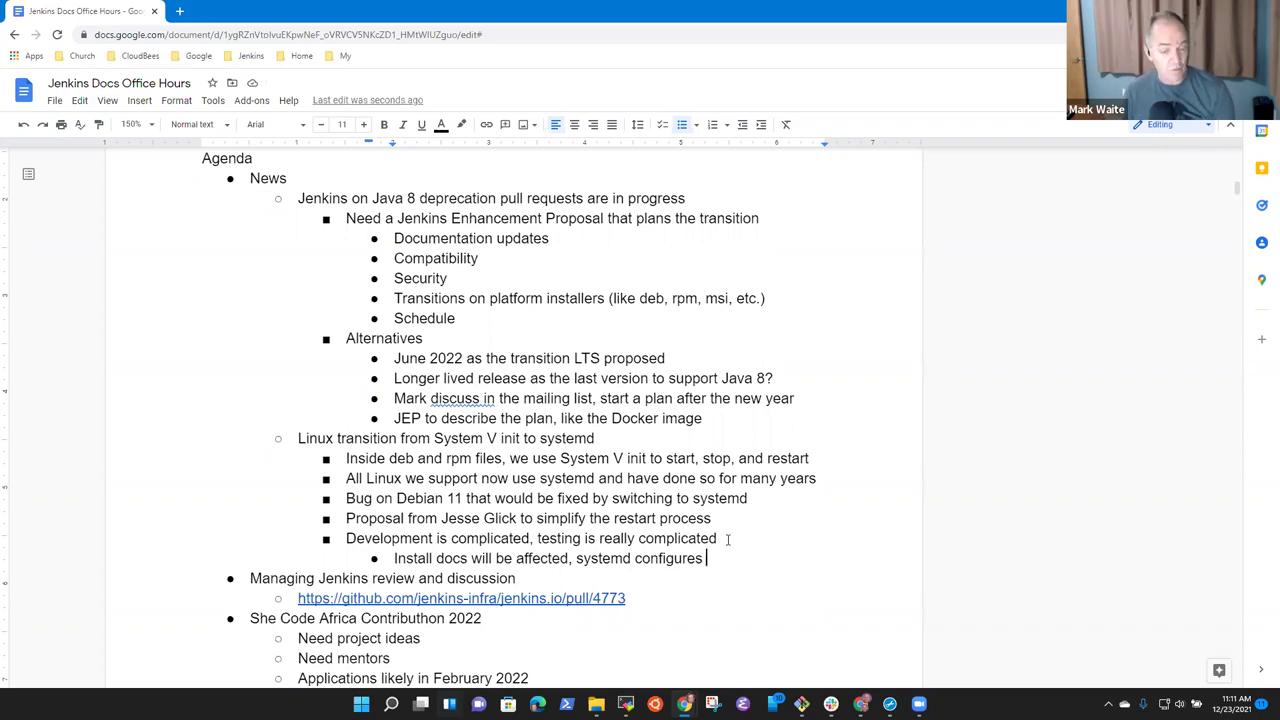
type("differnt")
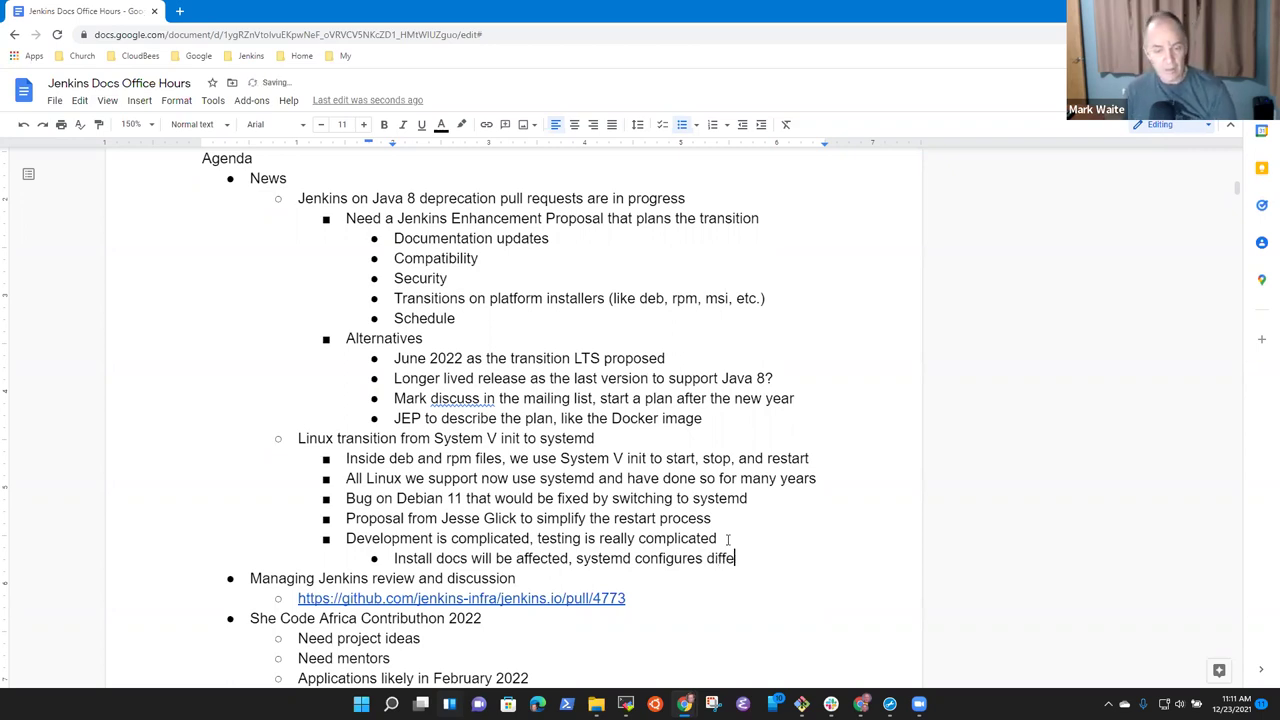
key("BackSpace")
key("BackSpace")
type("ently")
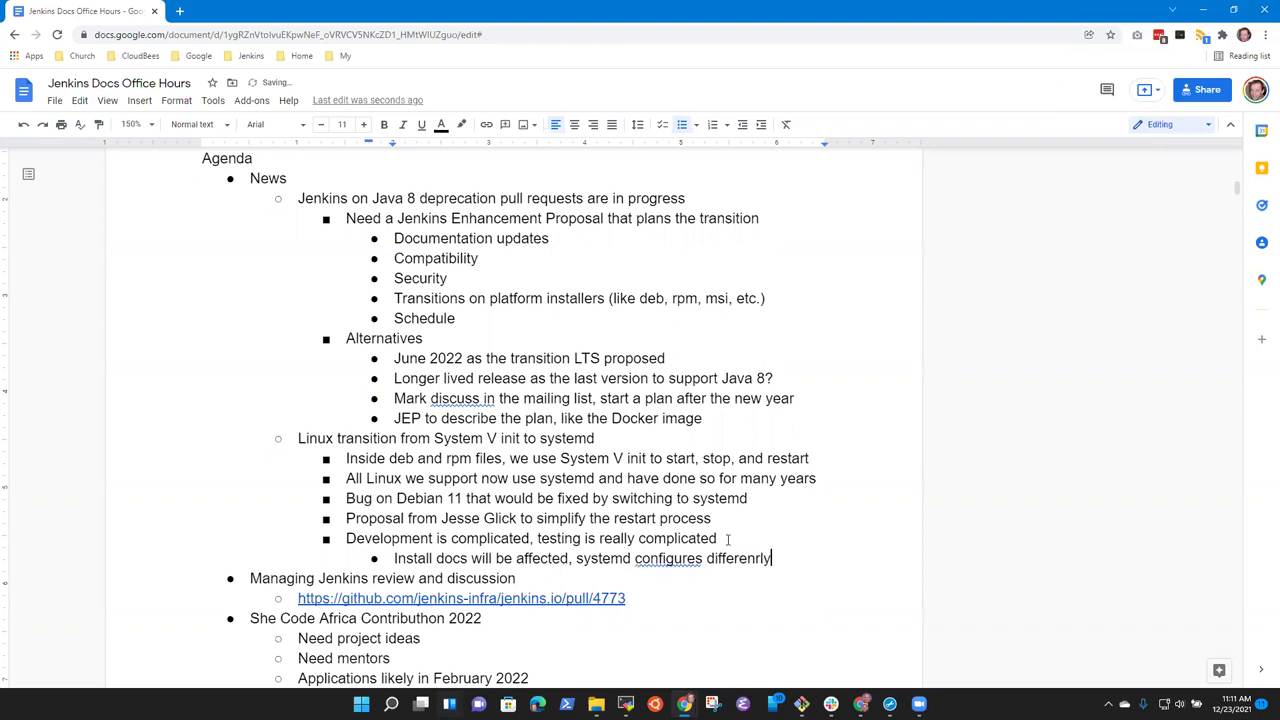
key("BackSpace")
key("BackSpace")
type("tly")
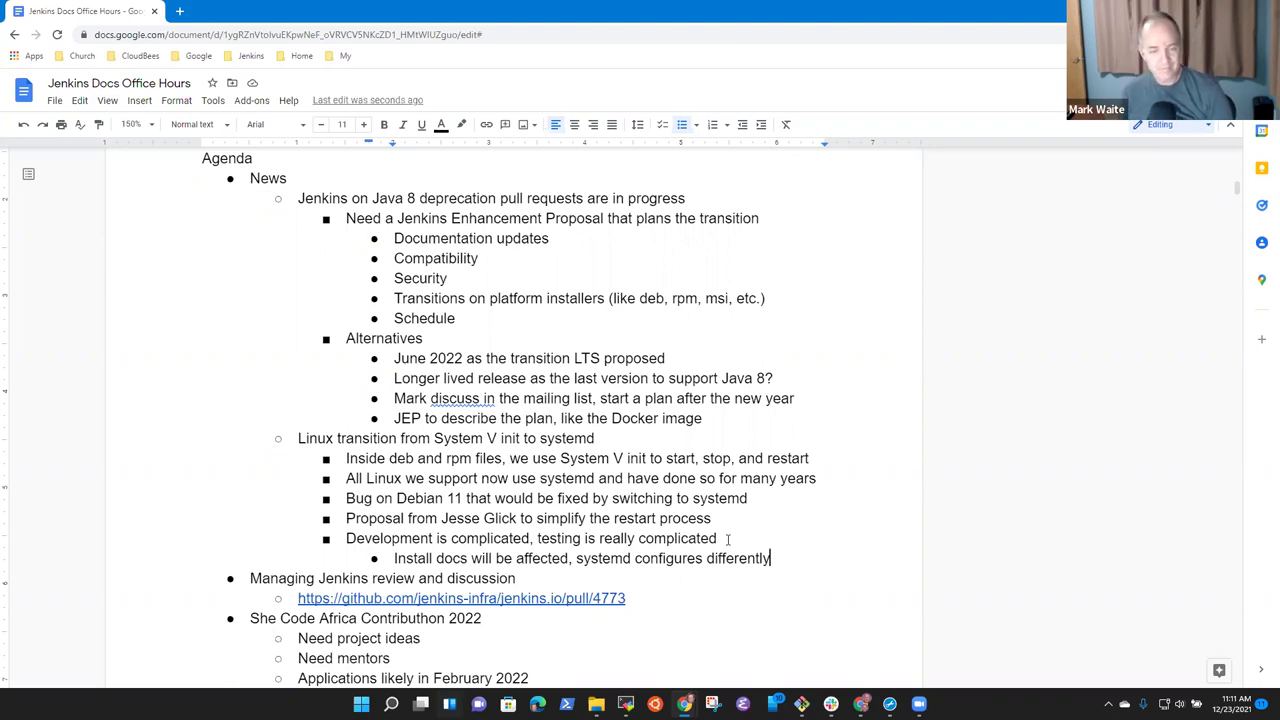
Add the sub-point 'Need to transition configuration from old to new config'.
key("Return")
type("Need to transition configuration from old to new config")
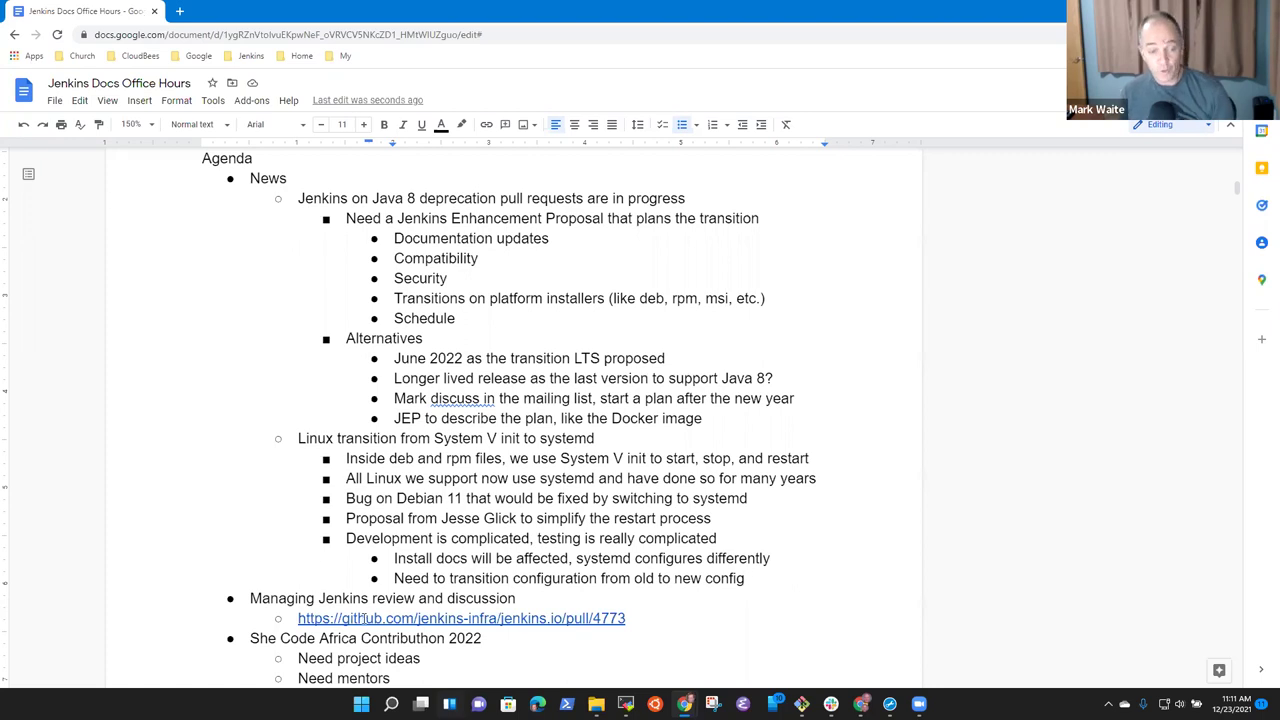
scroll(400, 520, "down", 2)
Open PR #4773 from the notes link in a new tab and browse its Files changed diff.
left_click(420, 418)
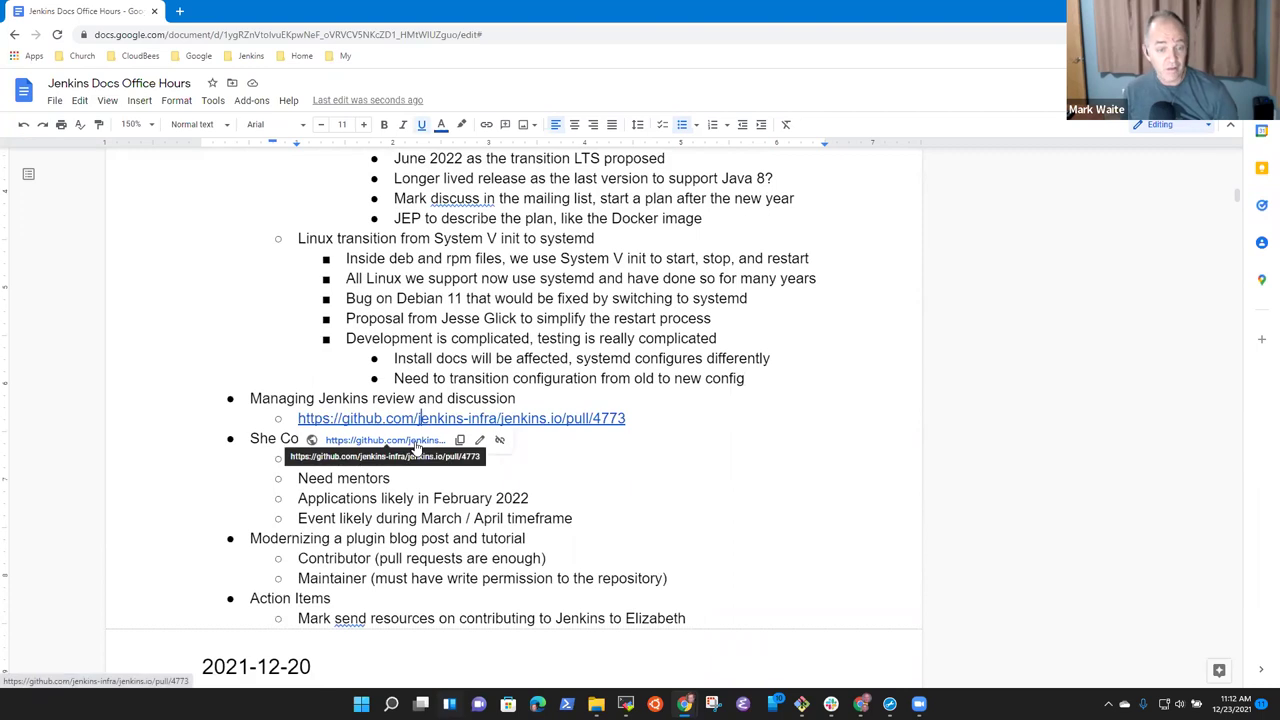
left_click(385, 440)
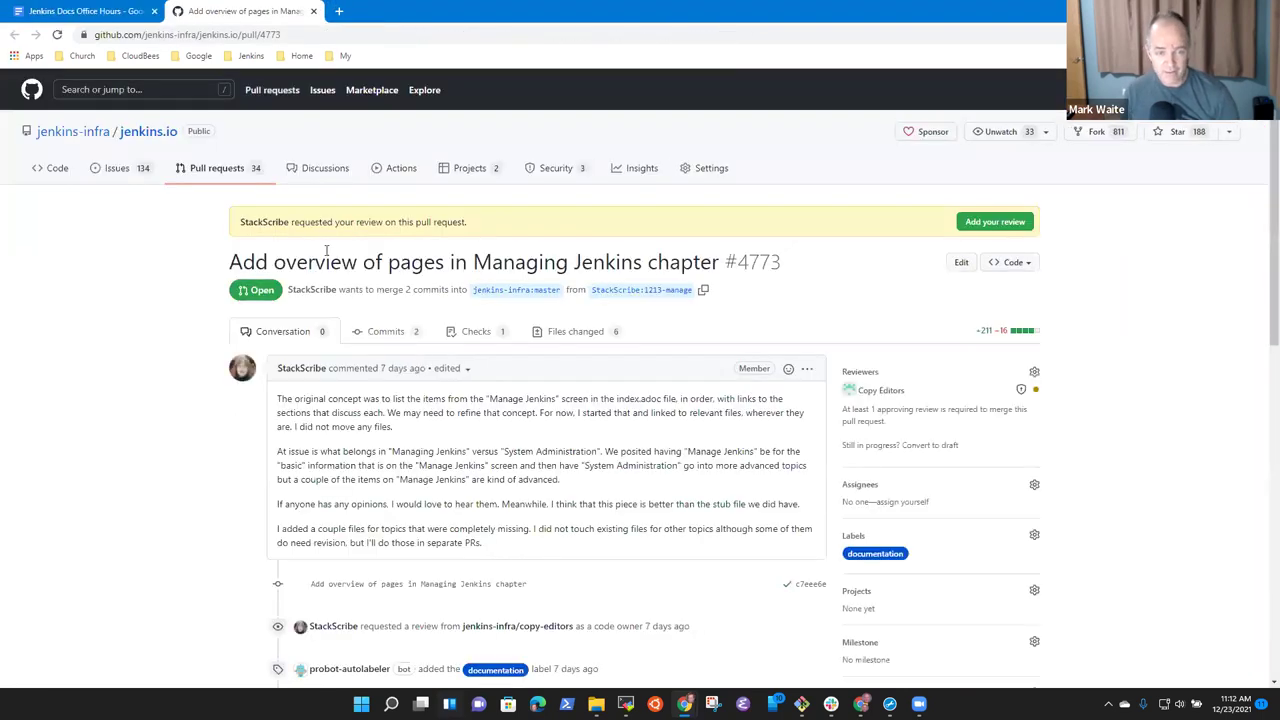
left_click(566, 333)
scroll(600, 290, "down", 2)
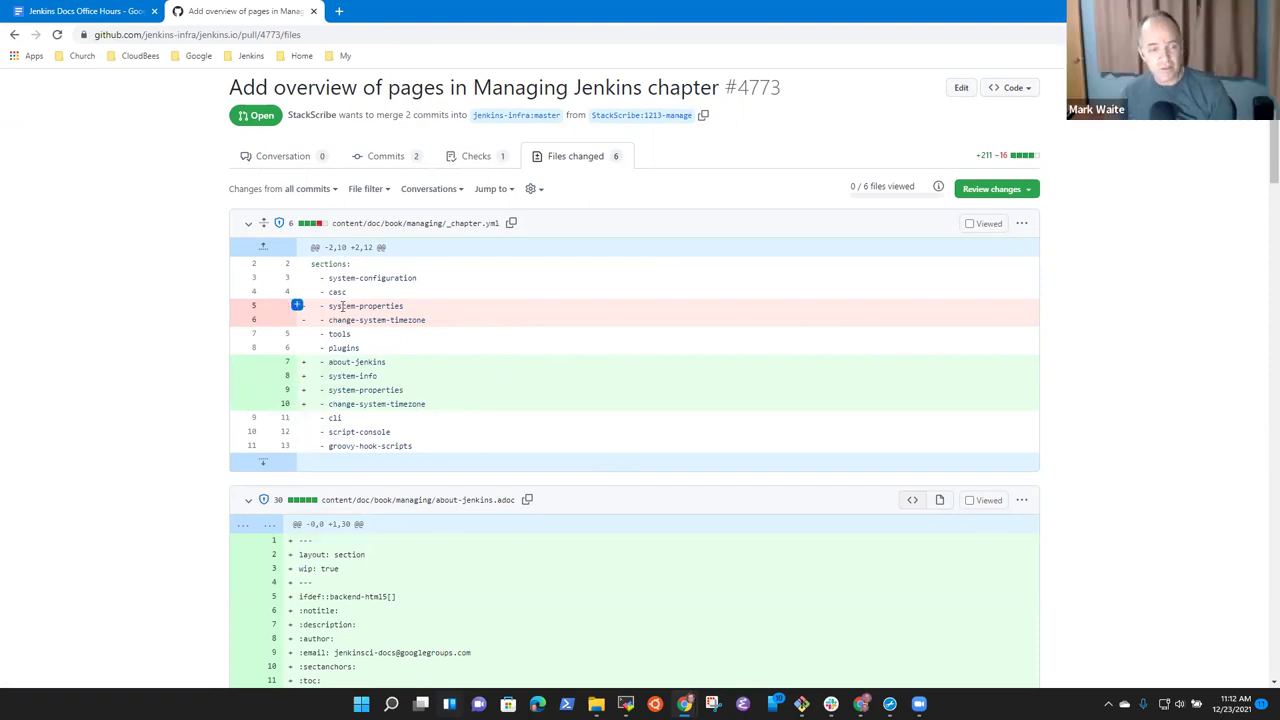
left_click_drag(297, 307, 297, 320)
left_click(527, 491)
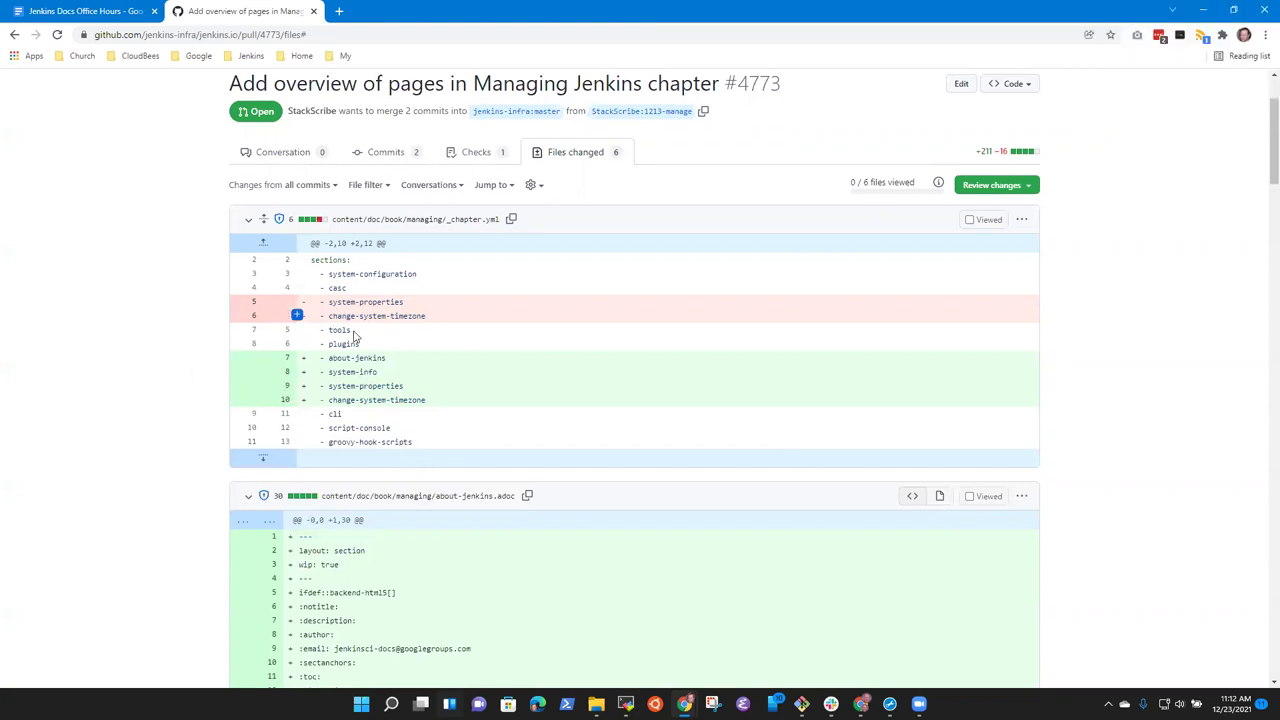
scroll(583, 380, "down", 2)
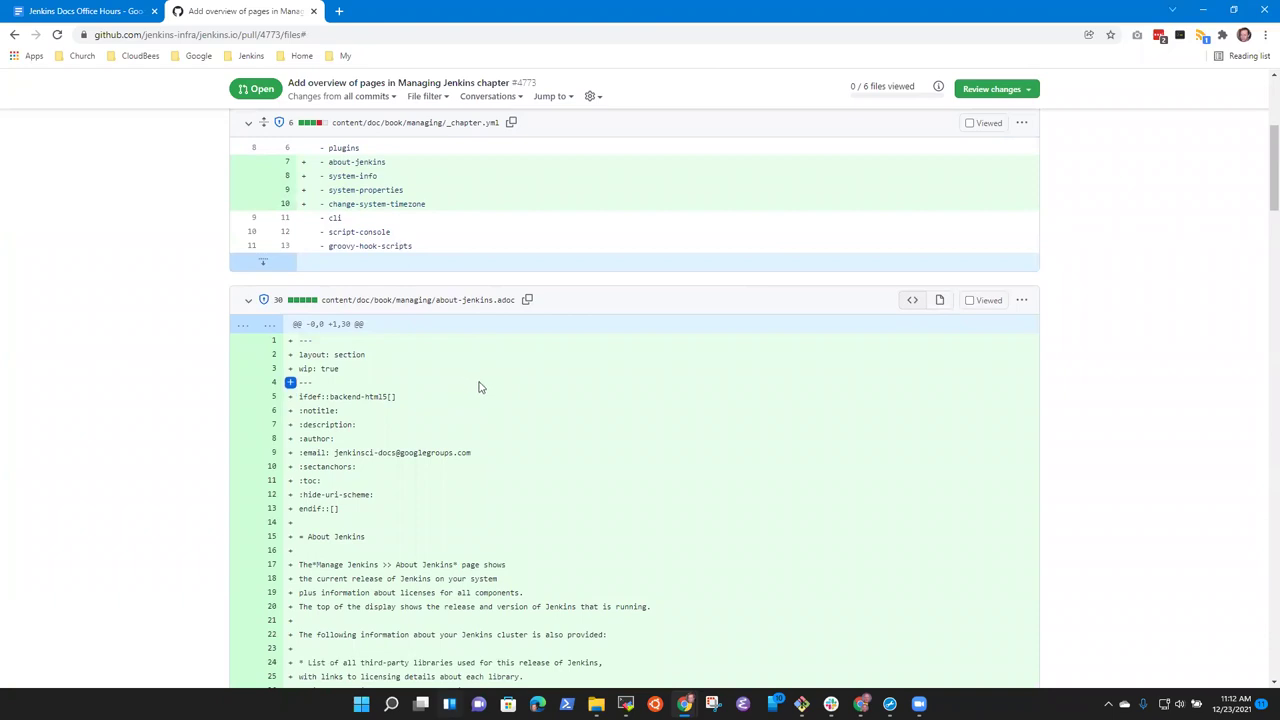
scroll(583, 406, "up", 2)
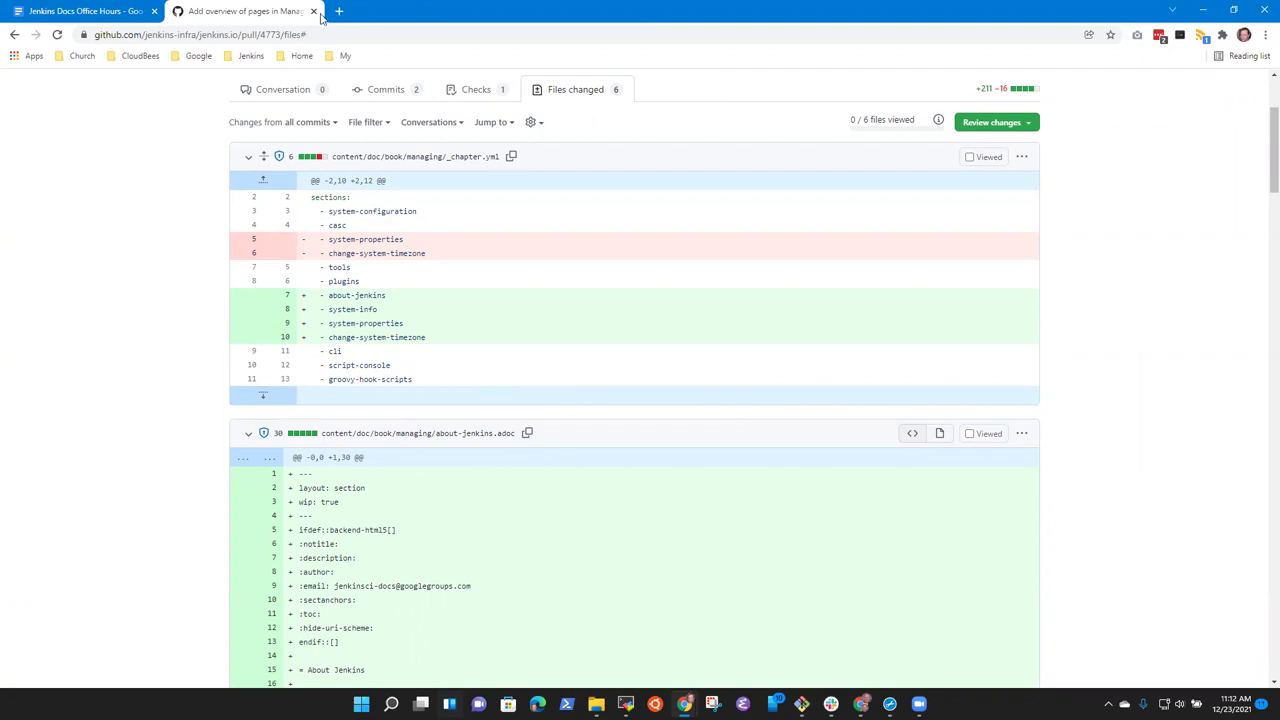
Open jenkins.io's Managing Jenkins documentation in a new tab at 150% zoom, then return to GitHub.
key("ctrl+t")
left_click(250, 55)
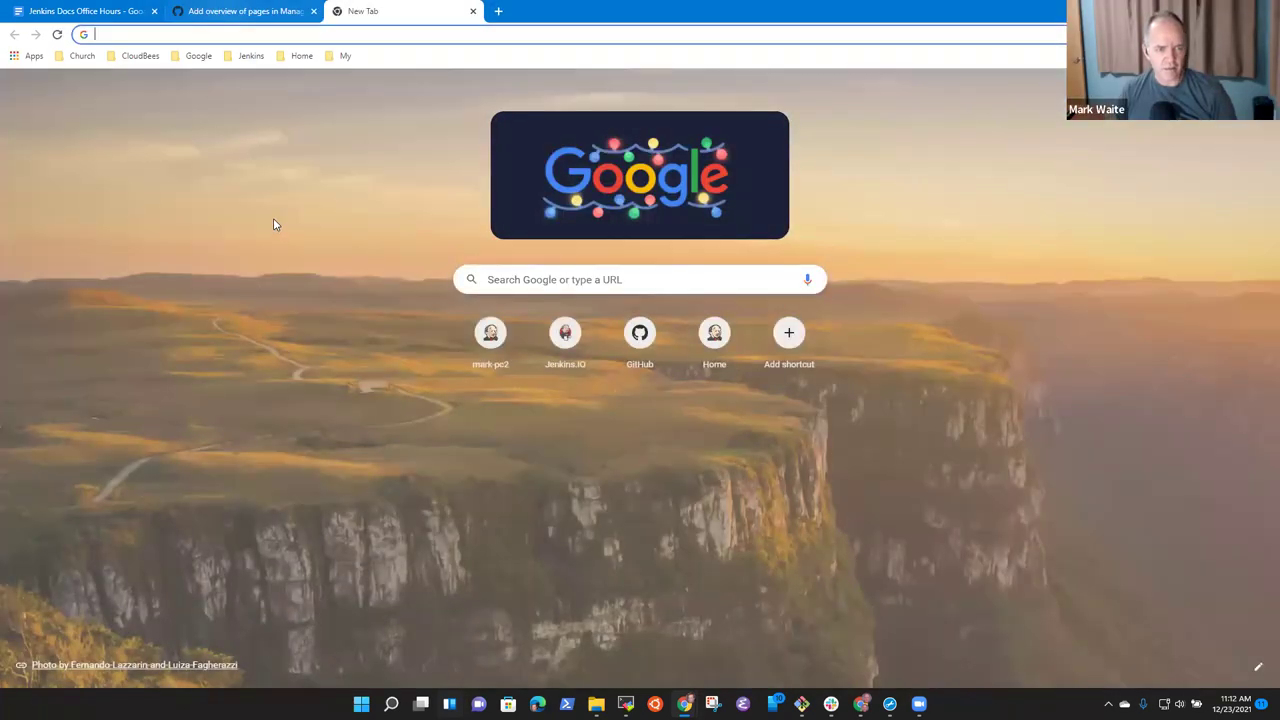
left_click(275, 221)
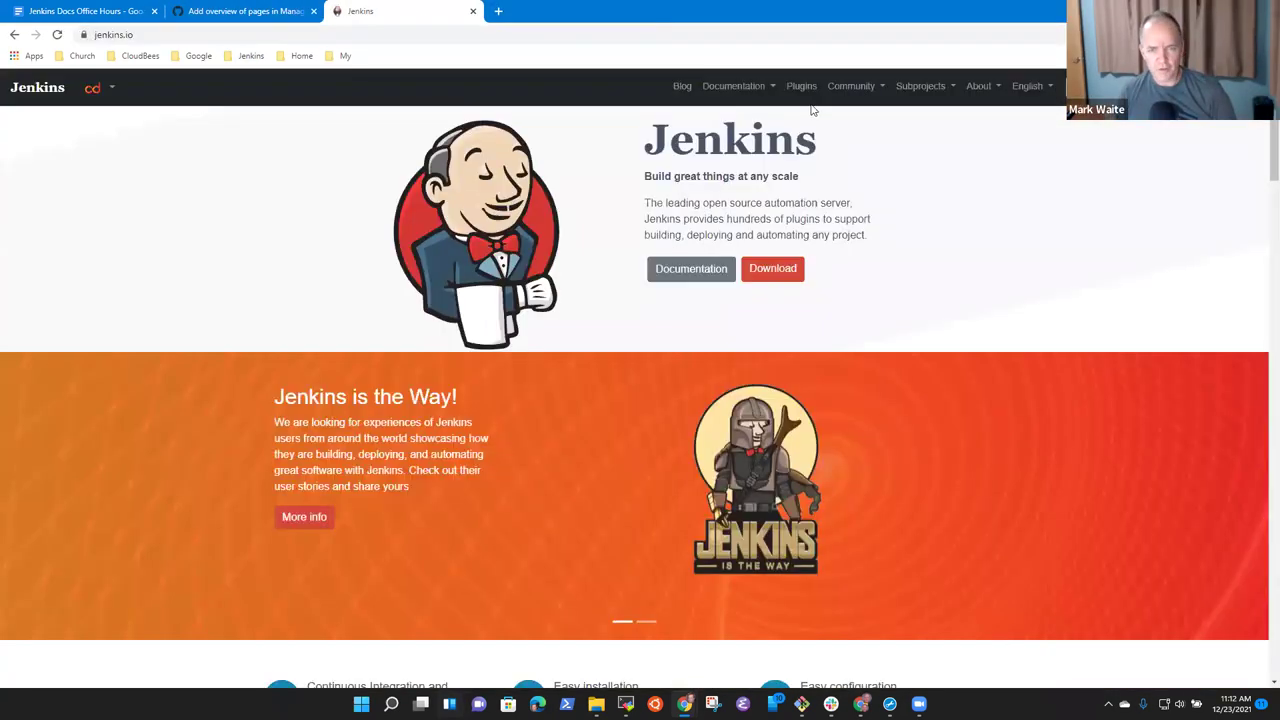
mouse_move(775, 88)
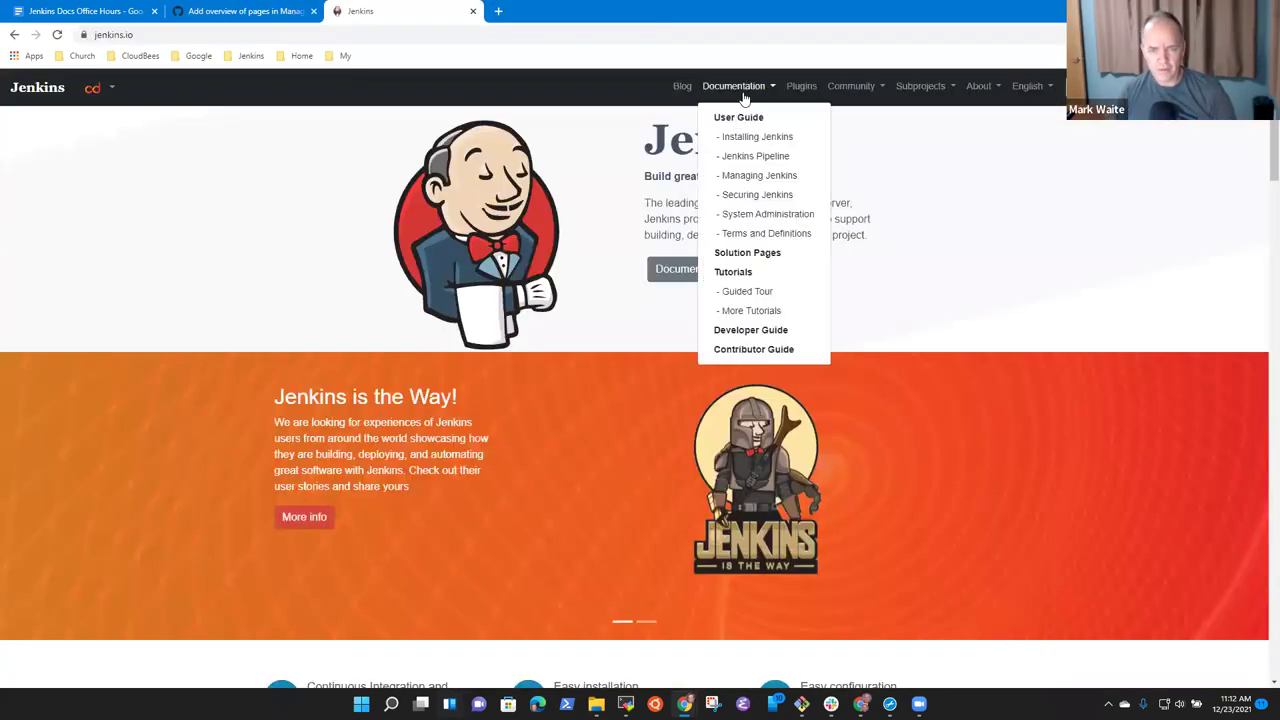
left_click(752, 175)
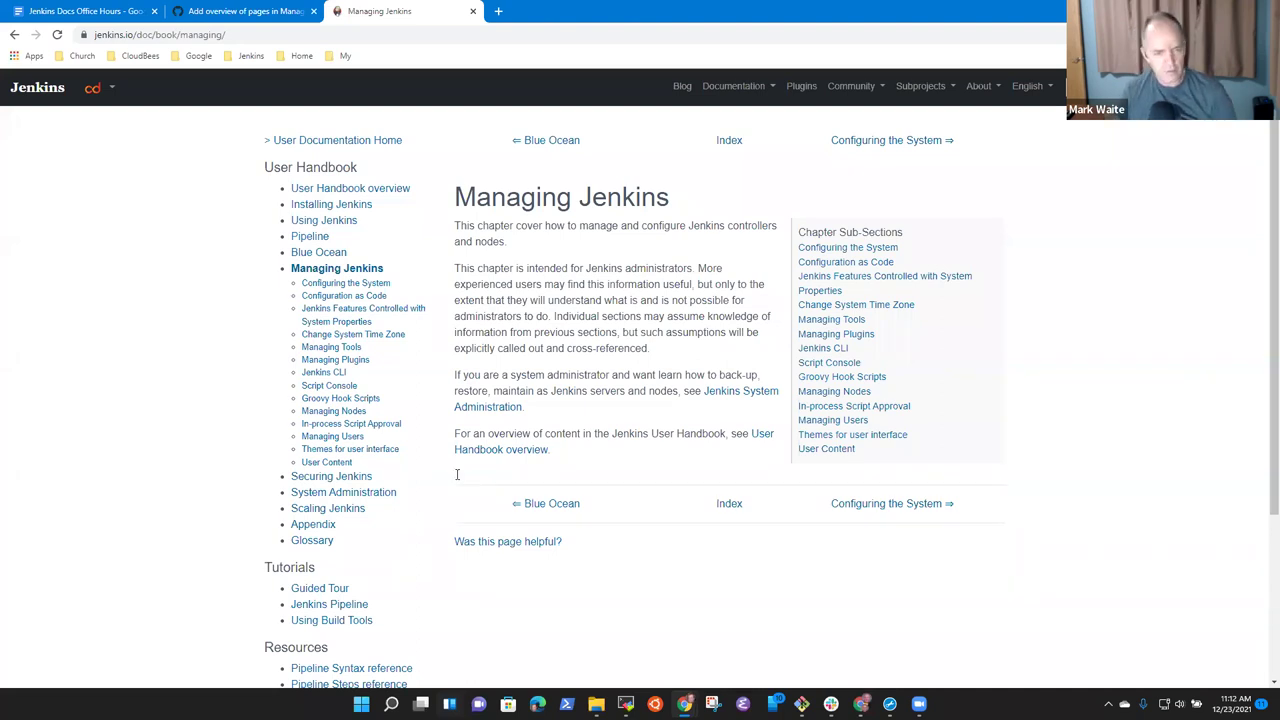
key("ctrl+plus")
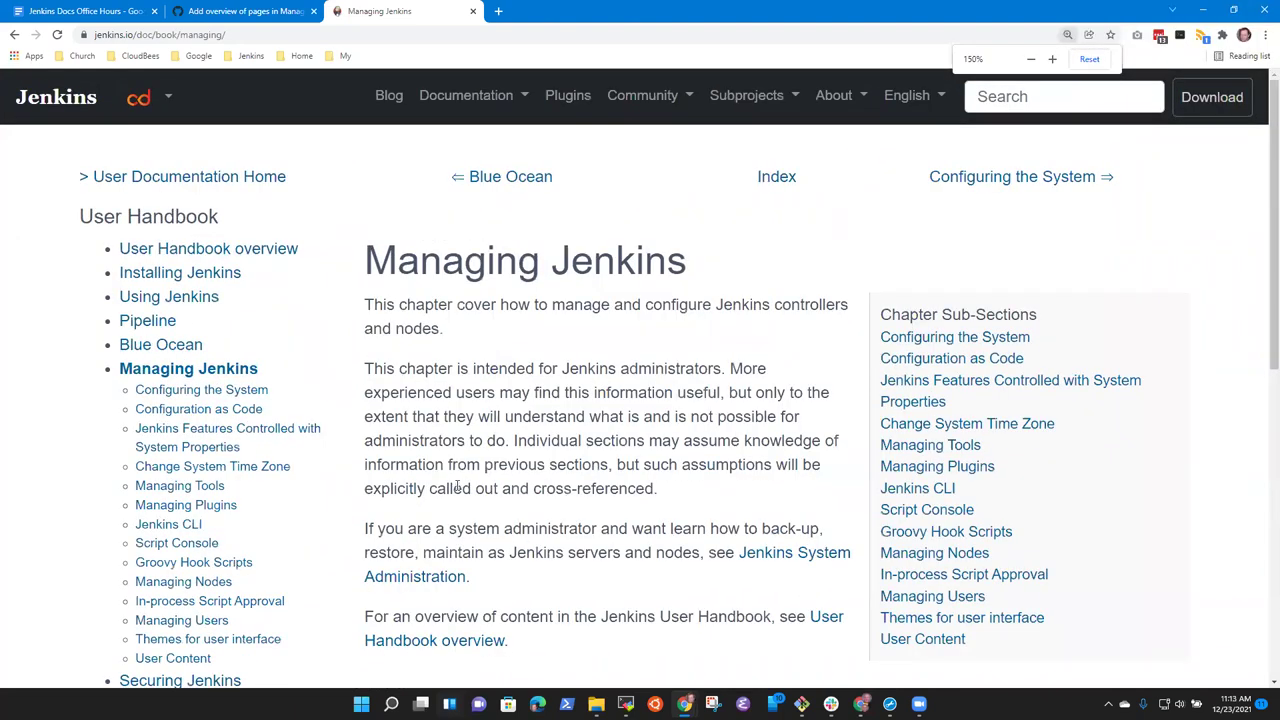
scroll(466, 489, "down", 2)
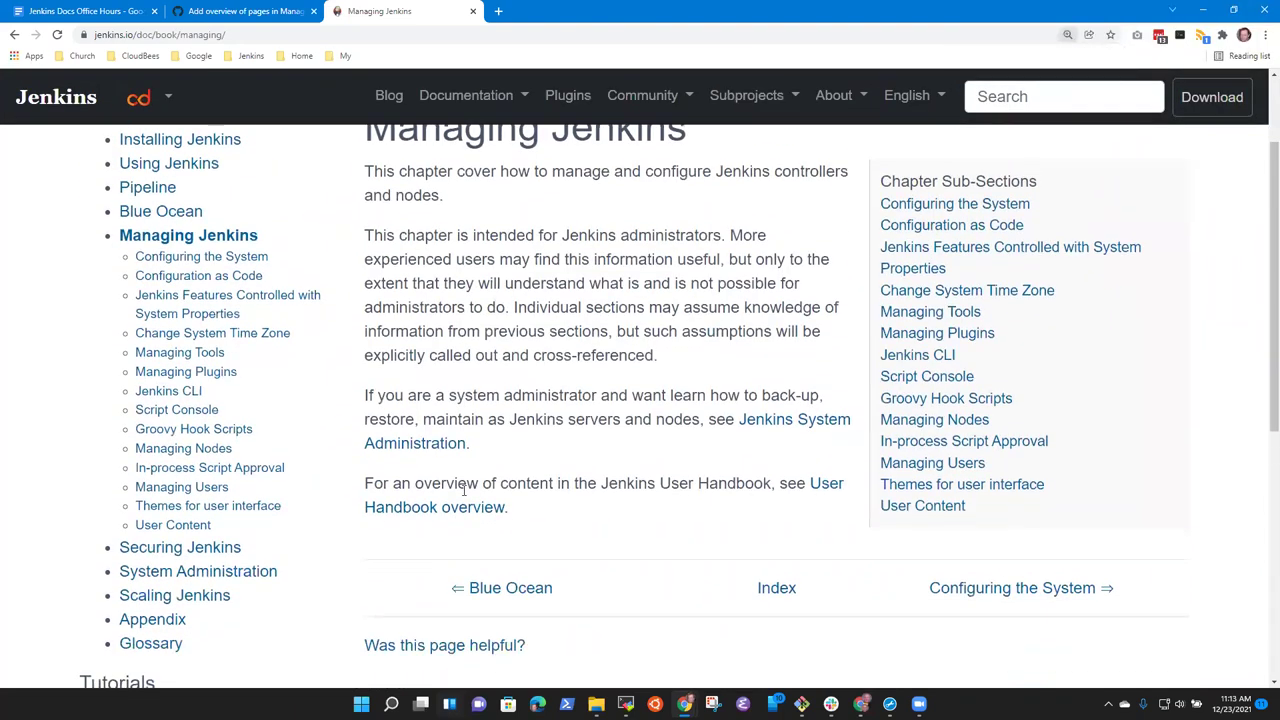
left_click(307, 8)
Check the PR conversation, then reload Files changed and scroll to the about-jenkins.adoc diff.
scroll(470, 375, "down", 2)
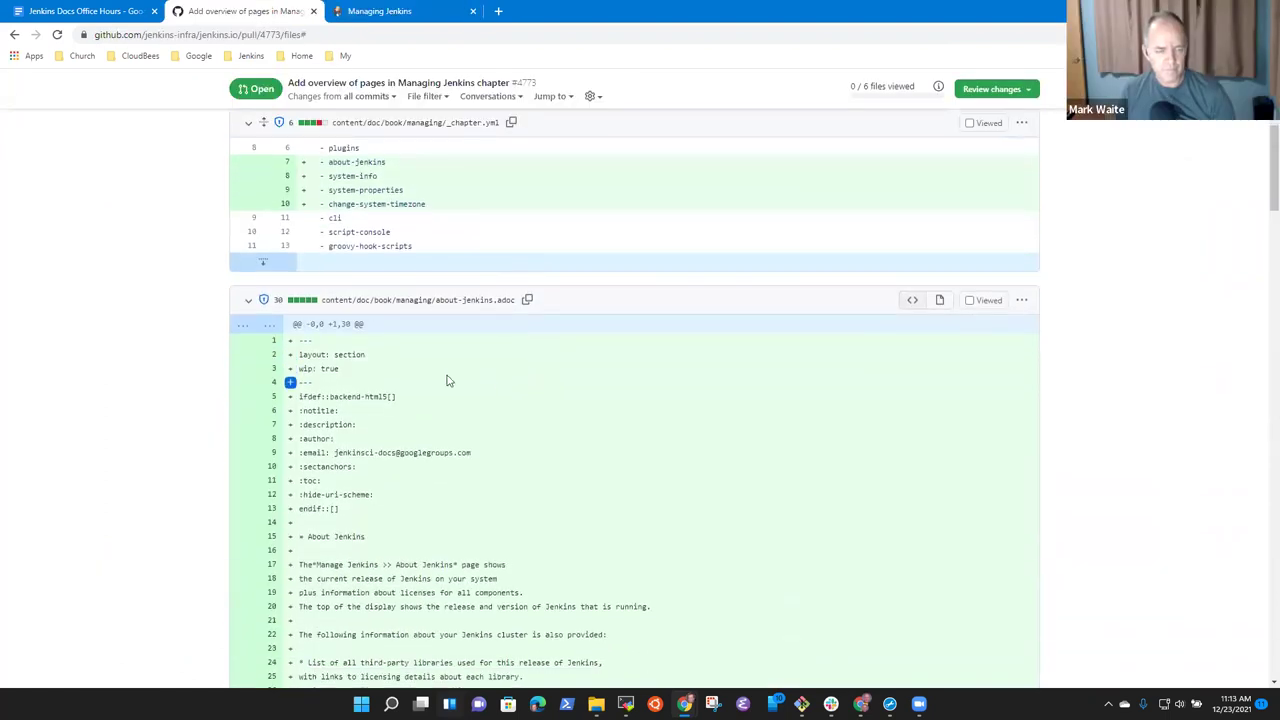
scroll(450, 350, "up", 5)
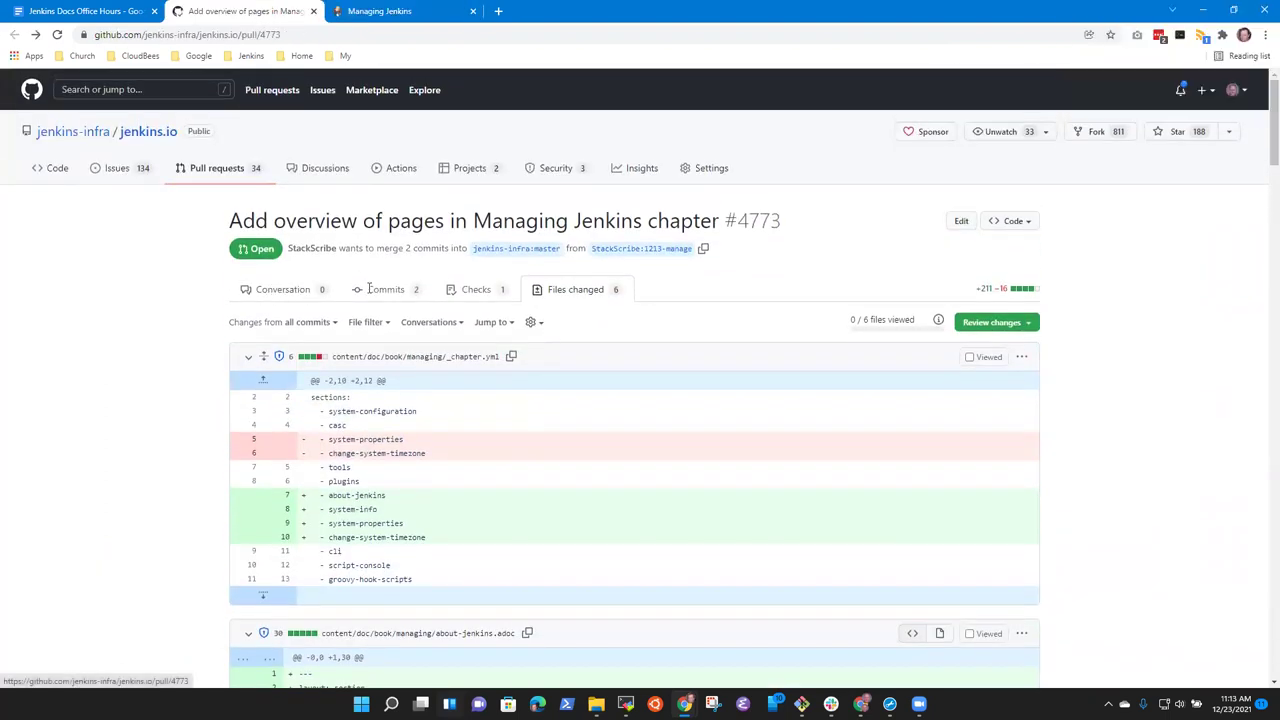
left_click(283, 289)
scroll(514, 332, "down", 10)
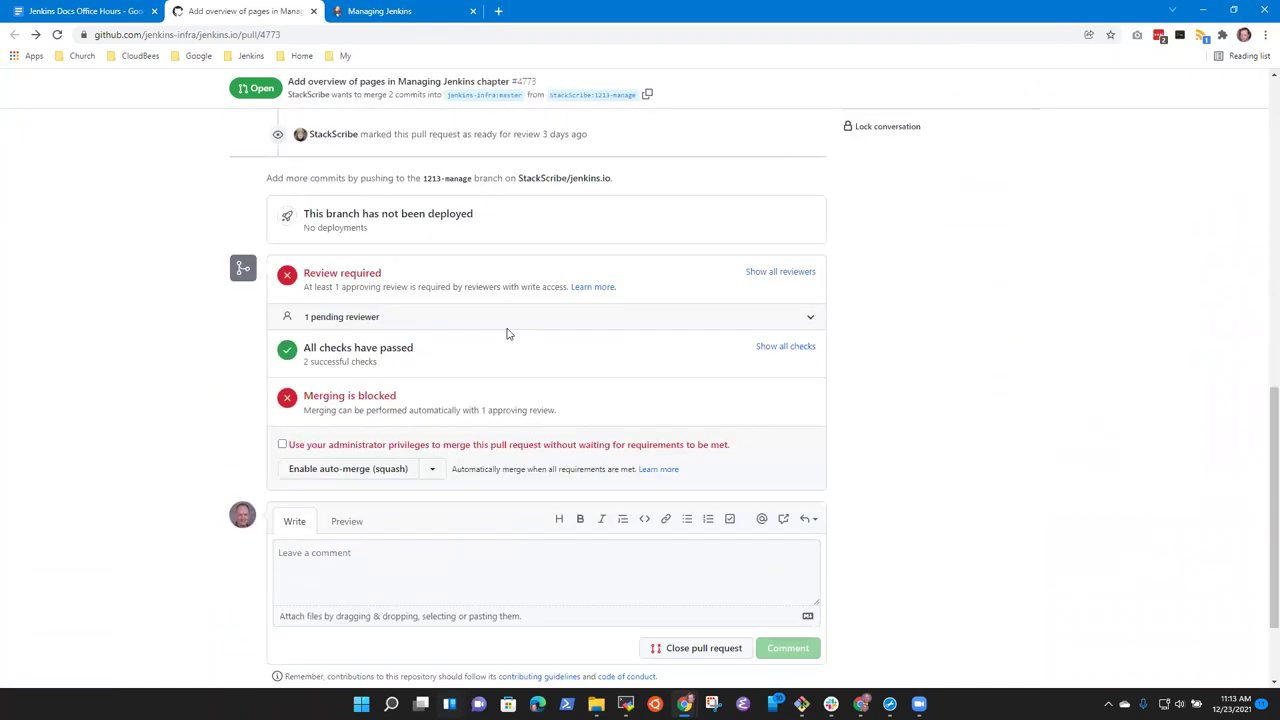
scroll(514, 332, "up", 10)
left_click(590, 334)
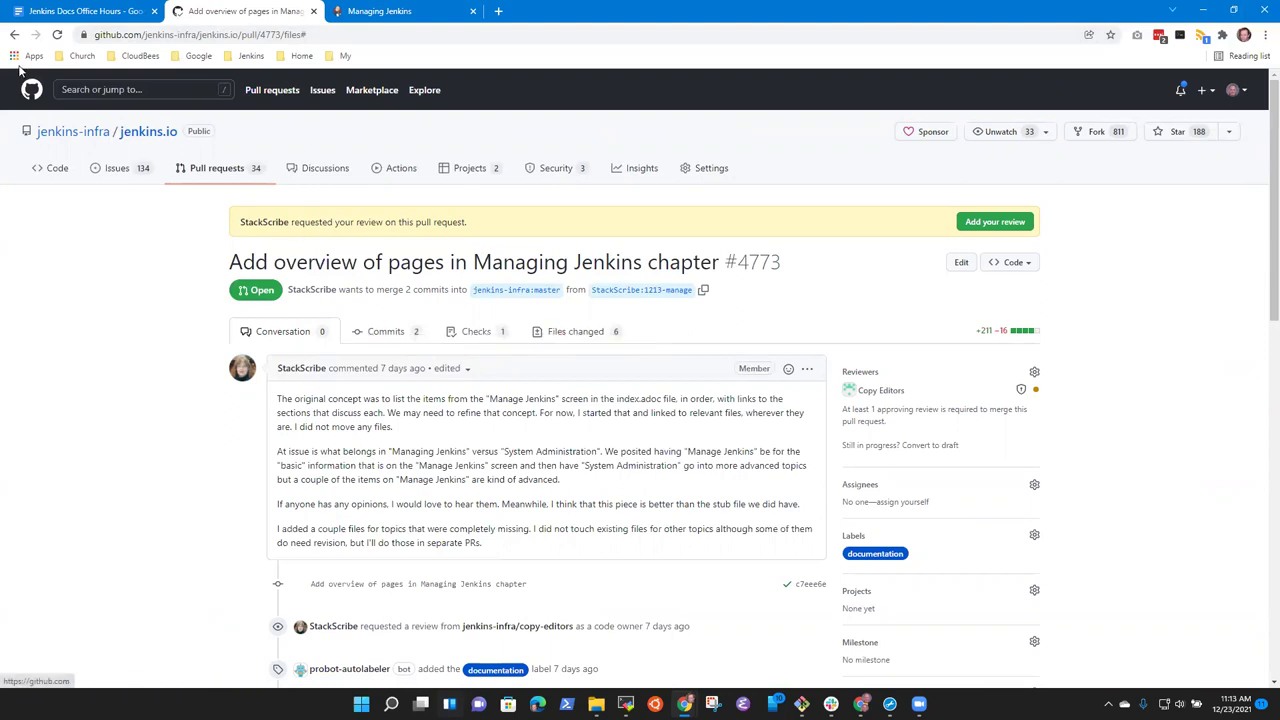
left_click(57, 34)
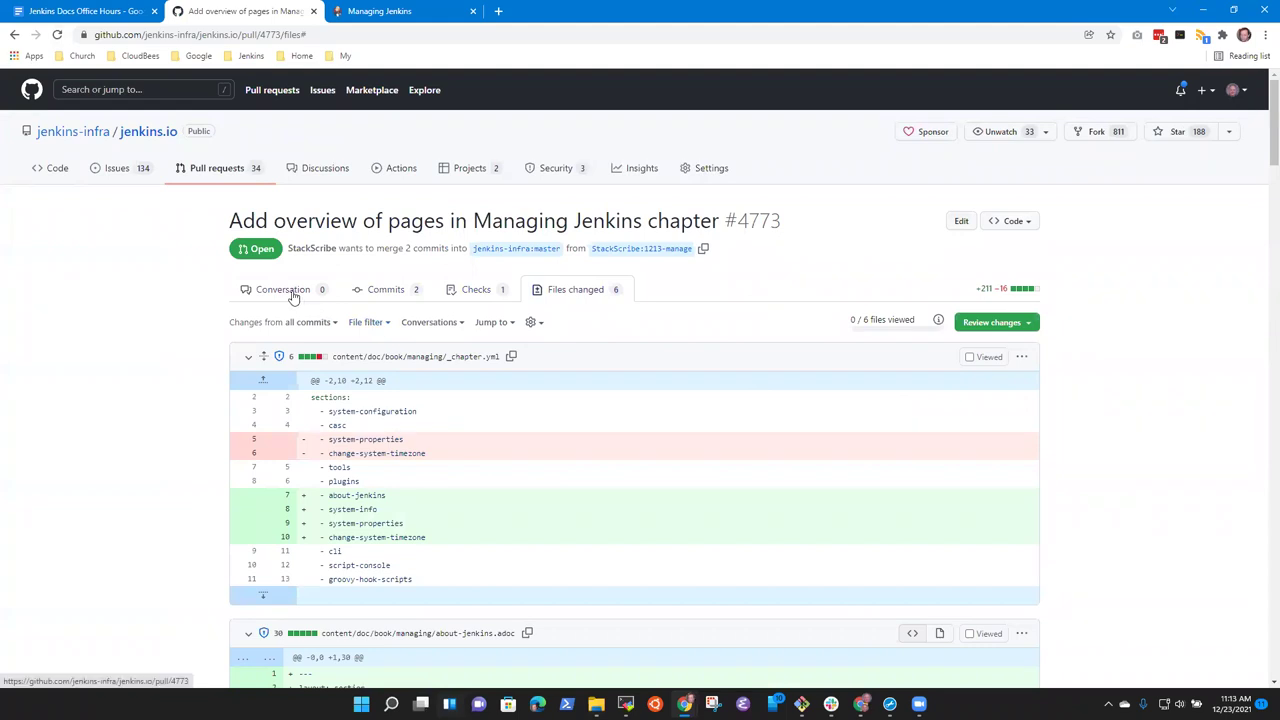
scroll(480, 371, "down", 3)
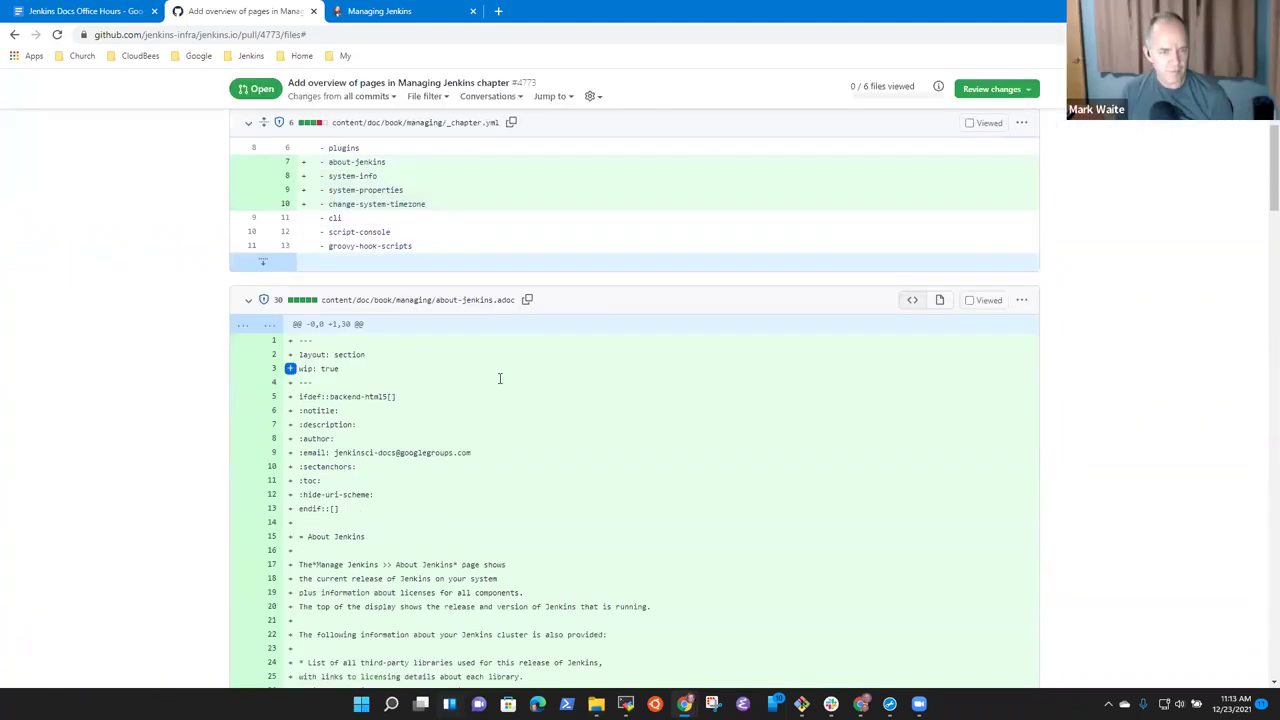
scroll(500, 378, "down", 2)
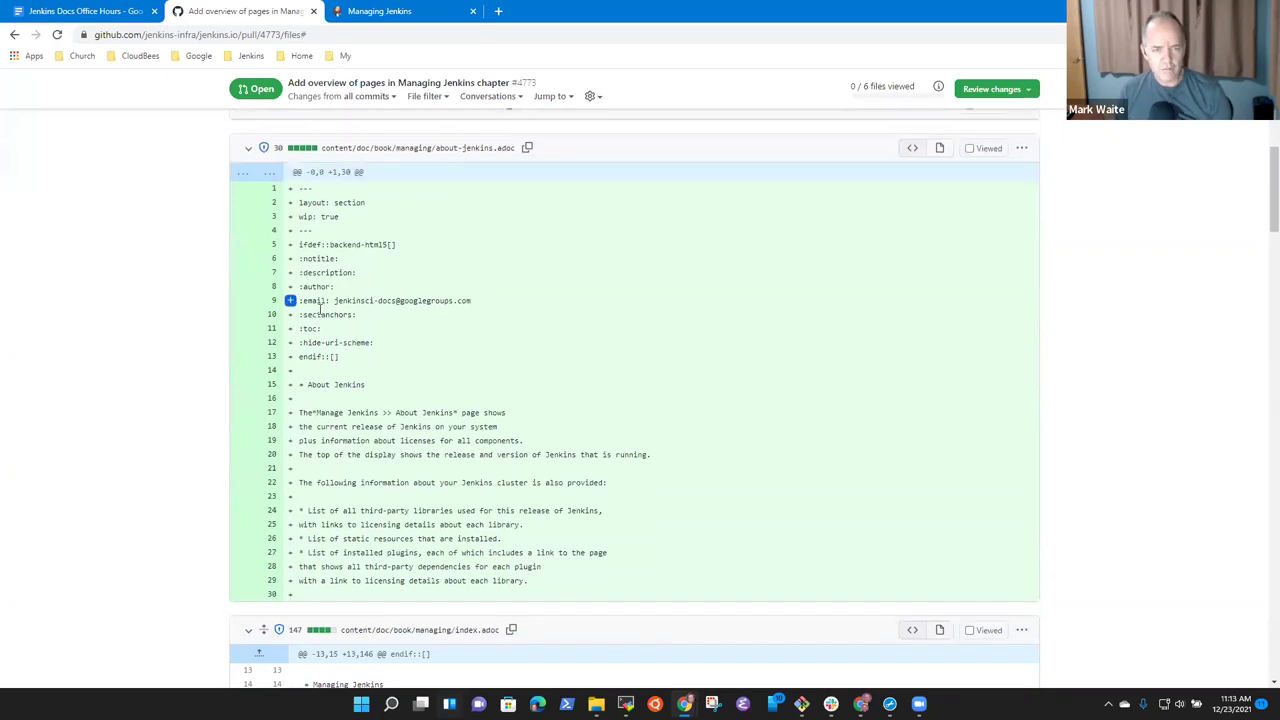
scroll(320, 310, "up", 1)
Start a review with a suggestion comment on the wip: true line, noted 'Good enough that i…'.
left_click(289, 302)
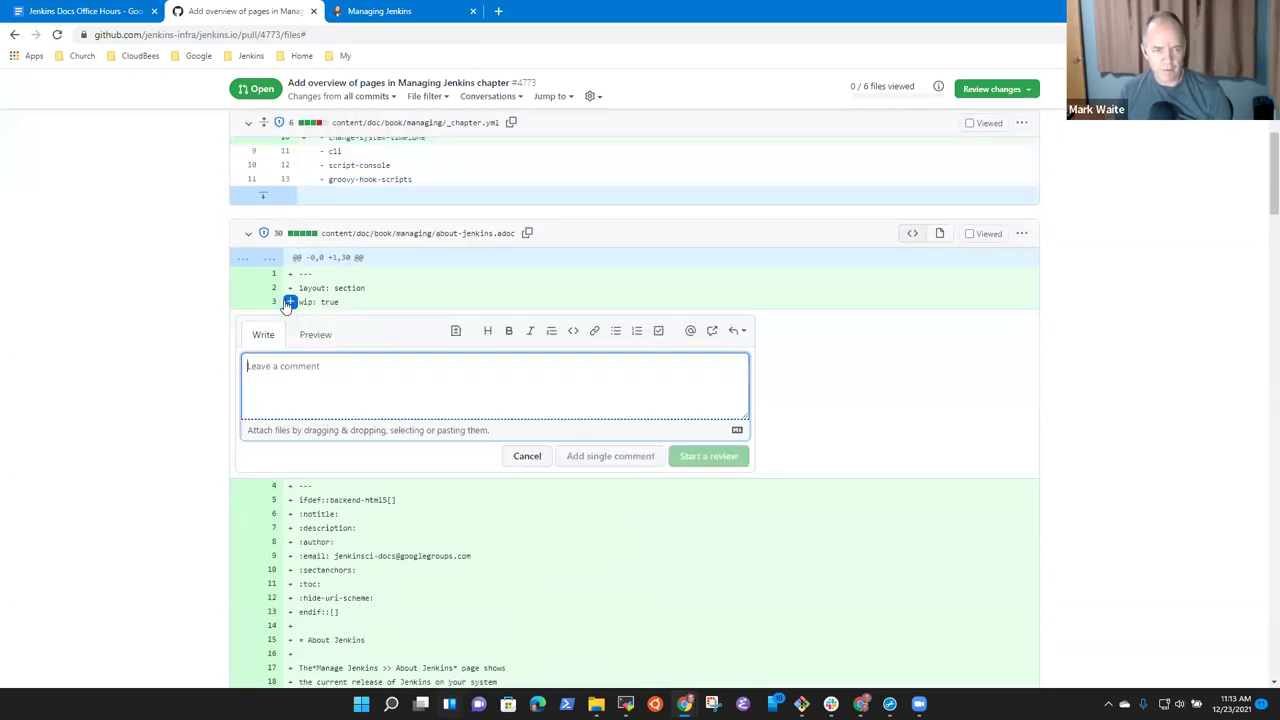
left_click(455, 330)
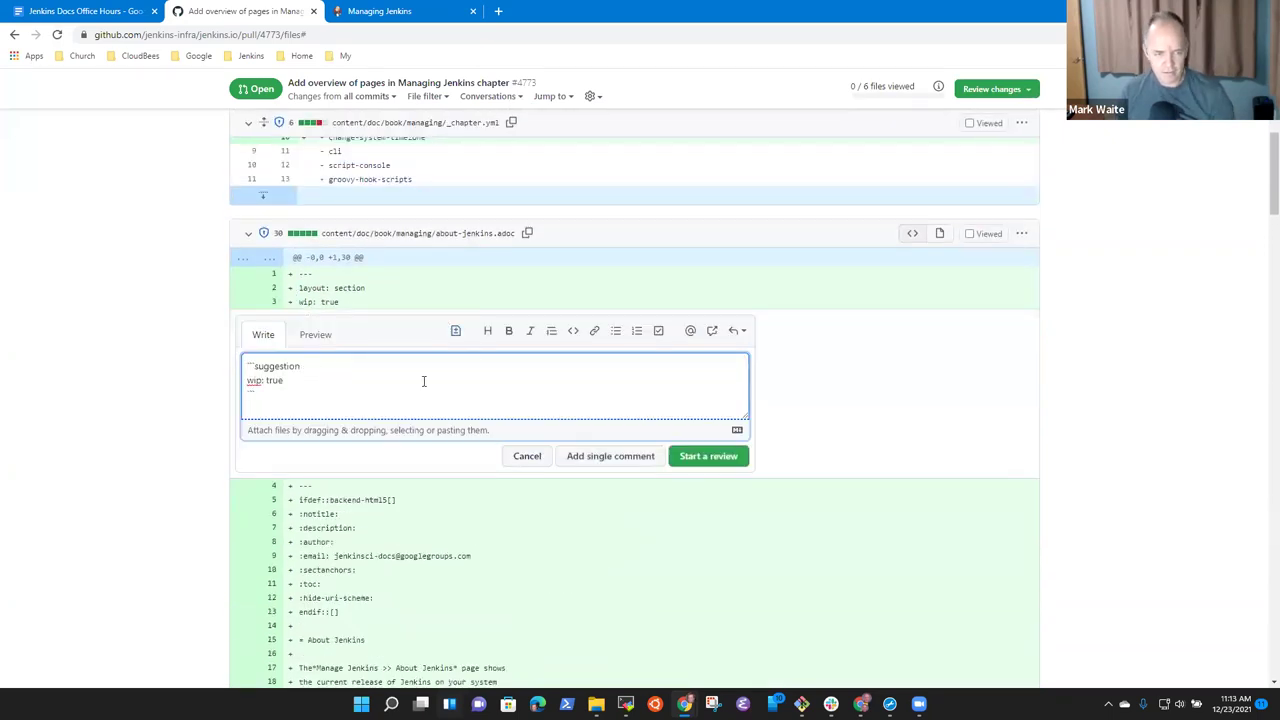
key("Return")
key("Up")
type("Good enough that i")
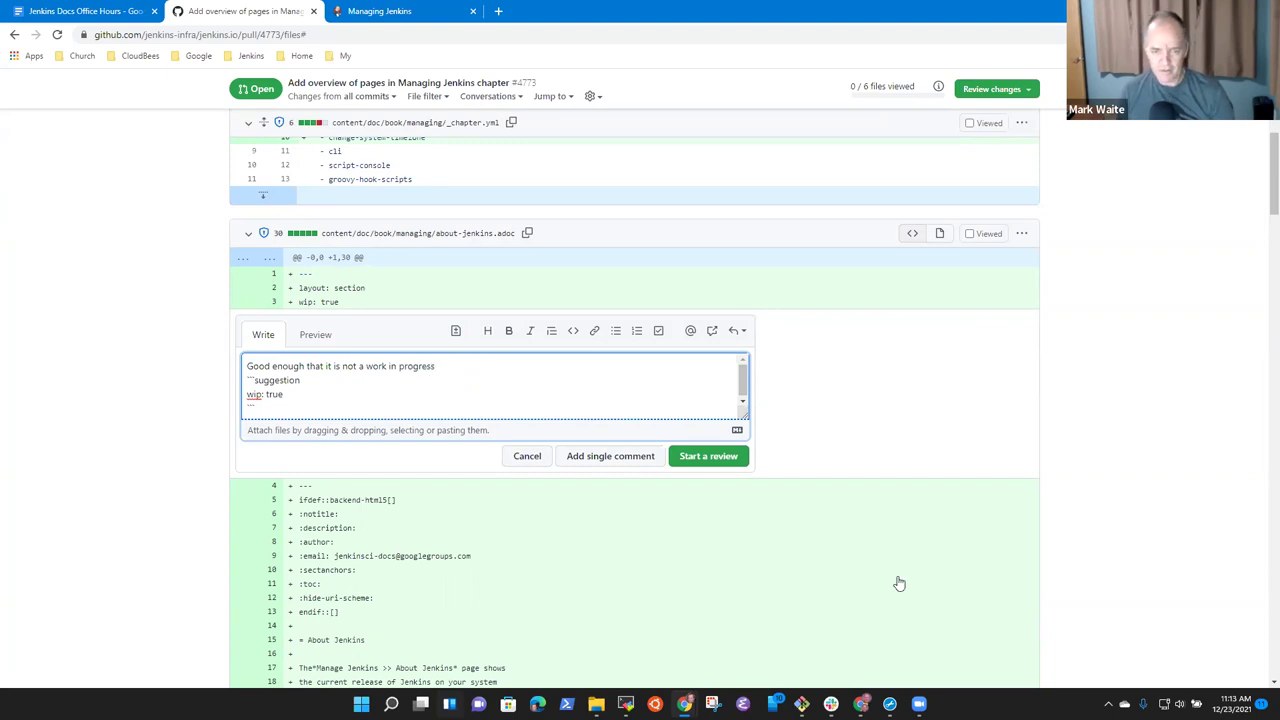
left_click(682, 456)
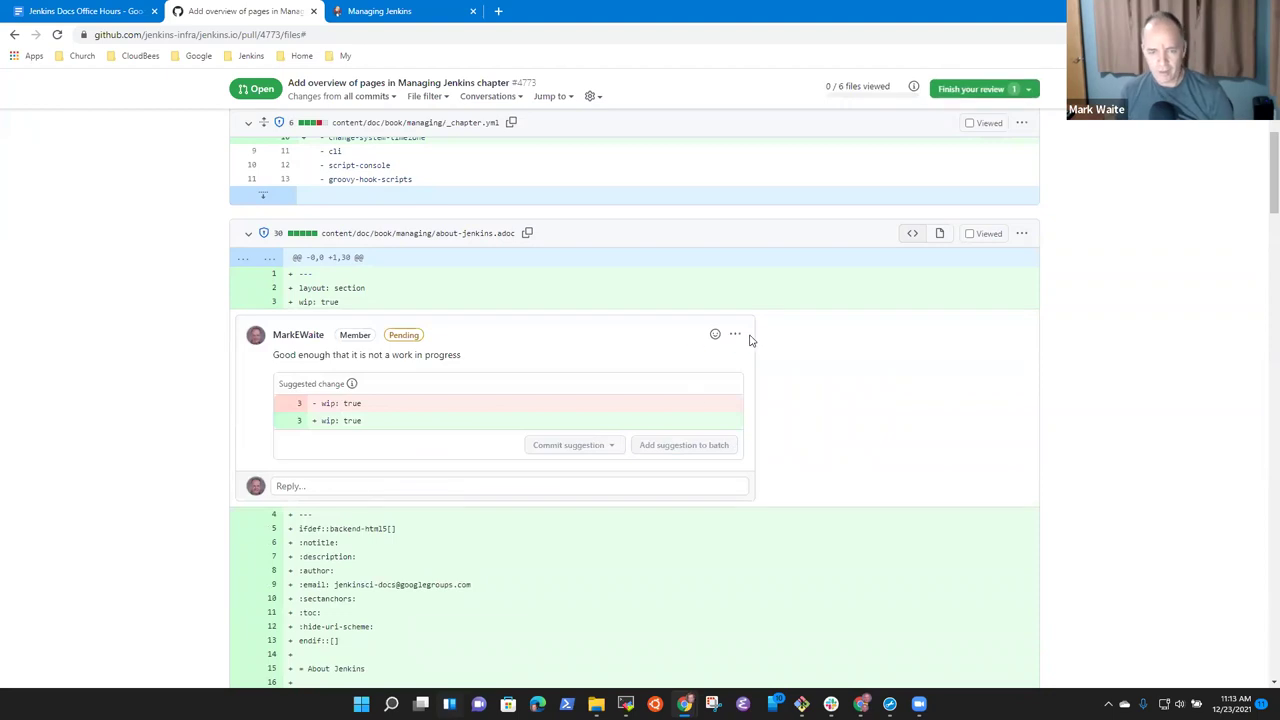
Edit the pending comment so its suggestion deletes the wip: true line.
left_click(737, 336)
left_click(640, 358)
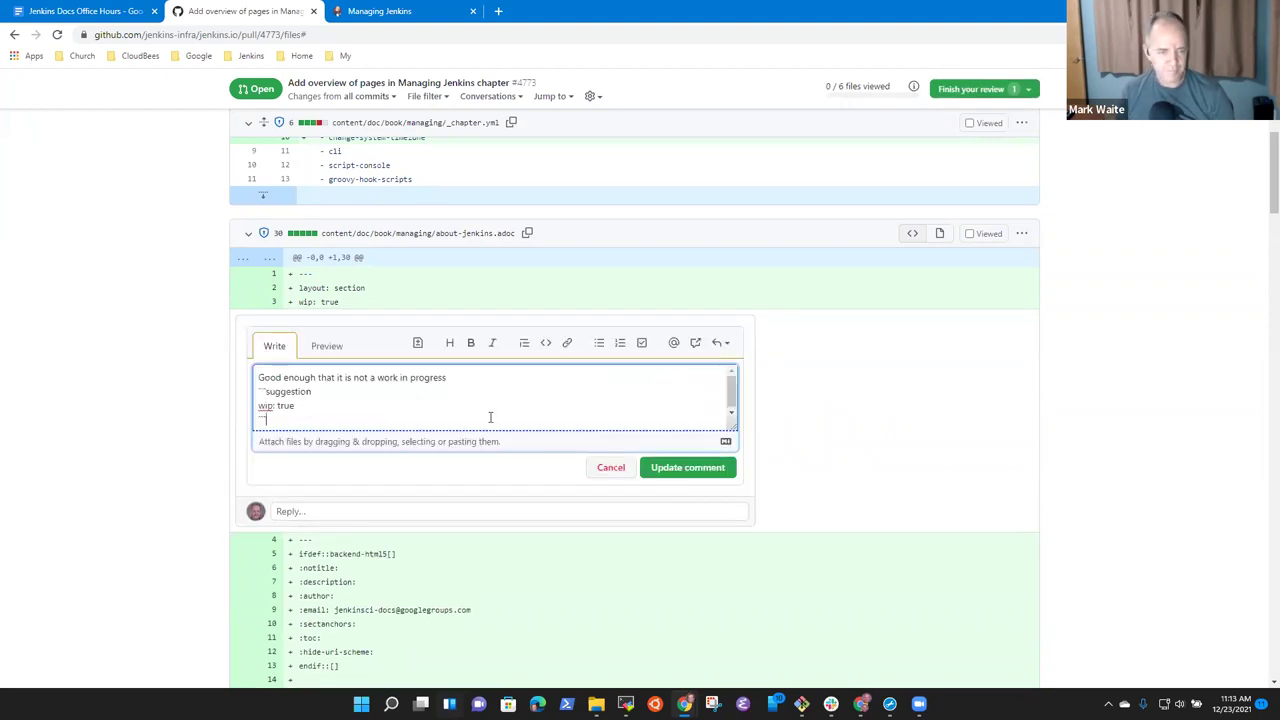
triple_click(361, 404)
key("BackSpace")
left_click(690, 470)
scroll(363, 283, "down", 4)
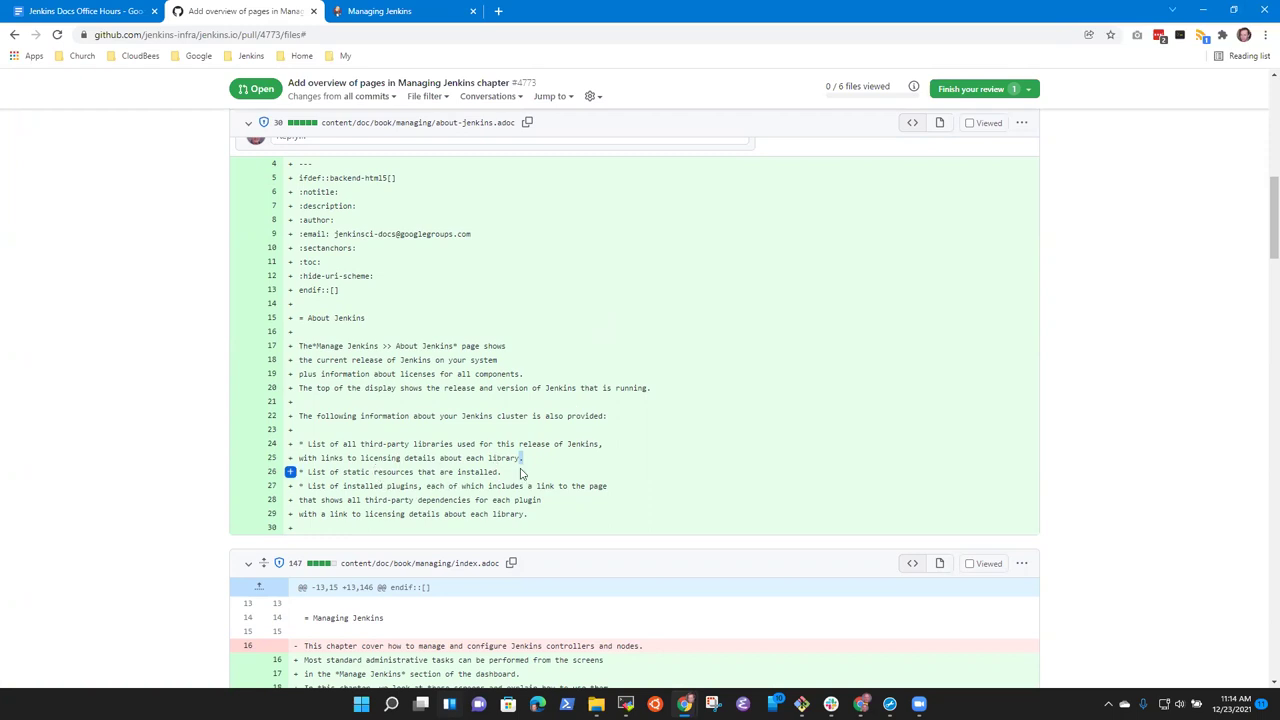
scroll(480, 460, "down", 2)
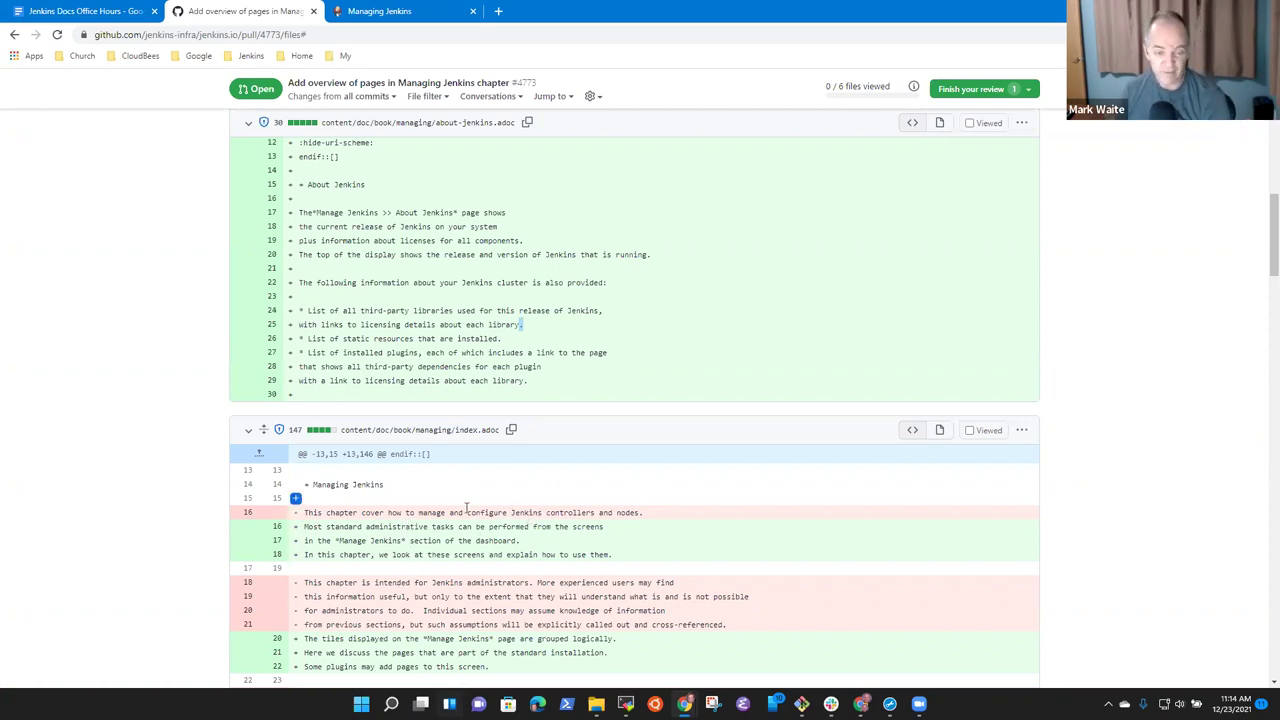
scroll(576, 372, "down", 2)
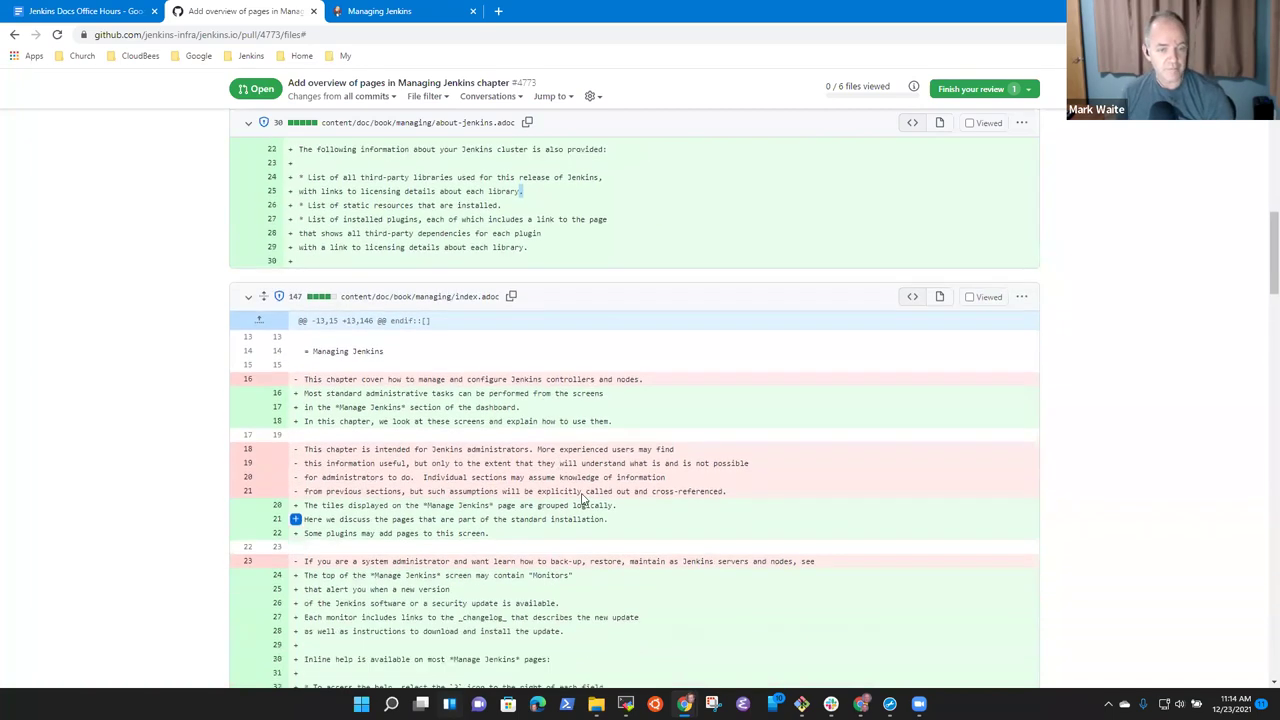
scroll(576, 372, "up", 2)
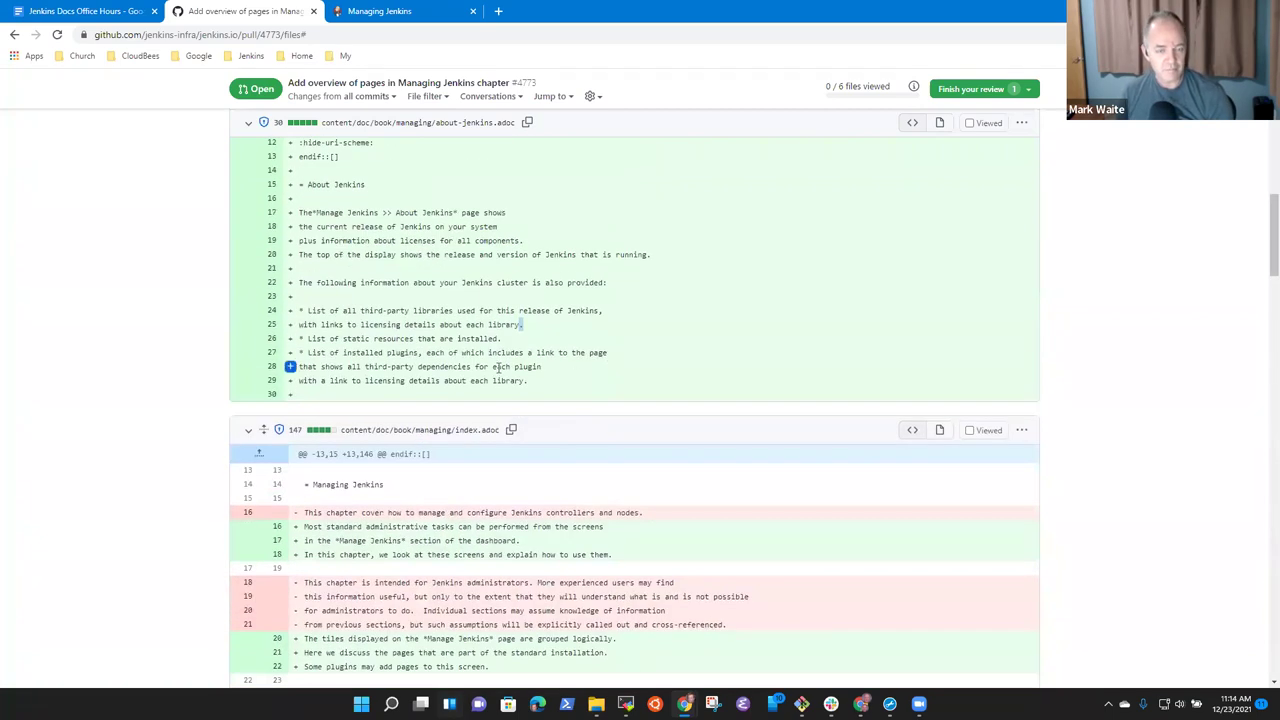
scroll(545, 390, "down", 1)
scroll(545, 390, "down", 3)
scroll(645, 375, "down", 1)
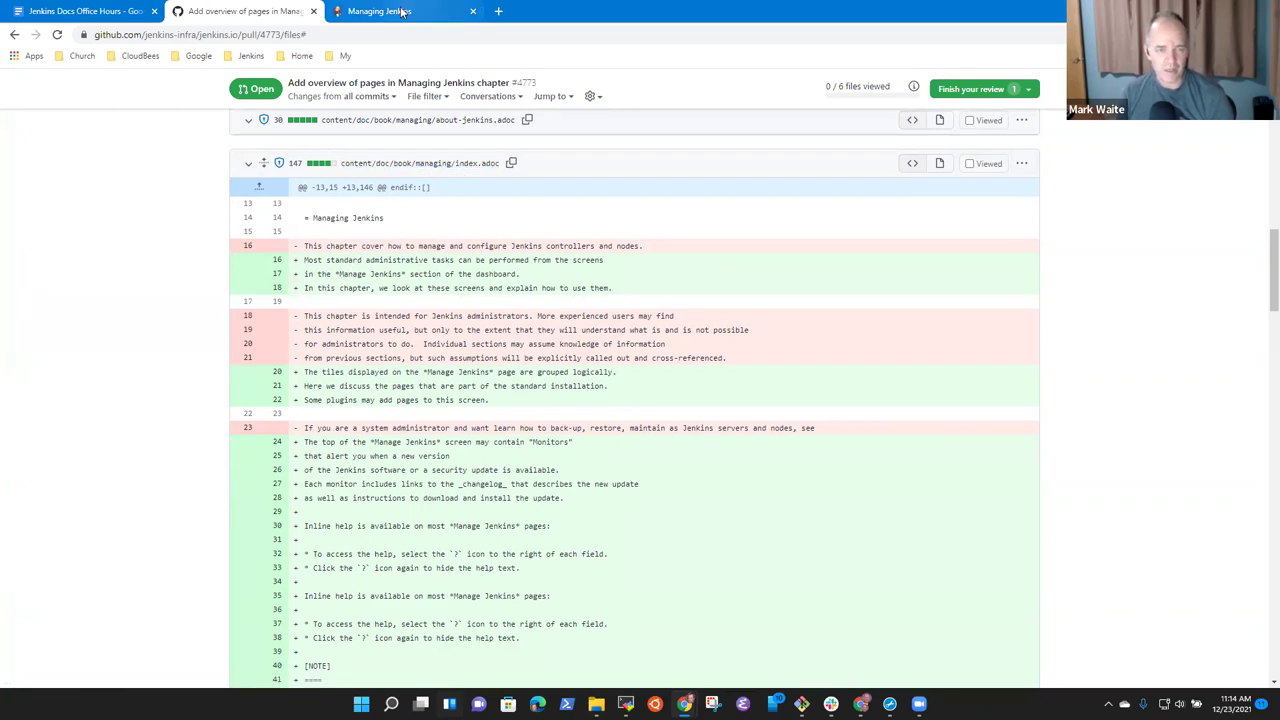
key("ctrl+Tab")
scroll(623, 509, "up", 3)
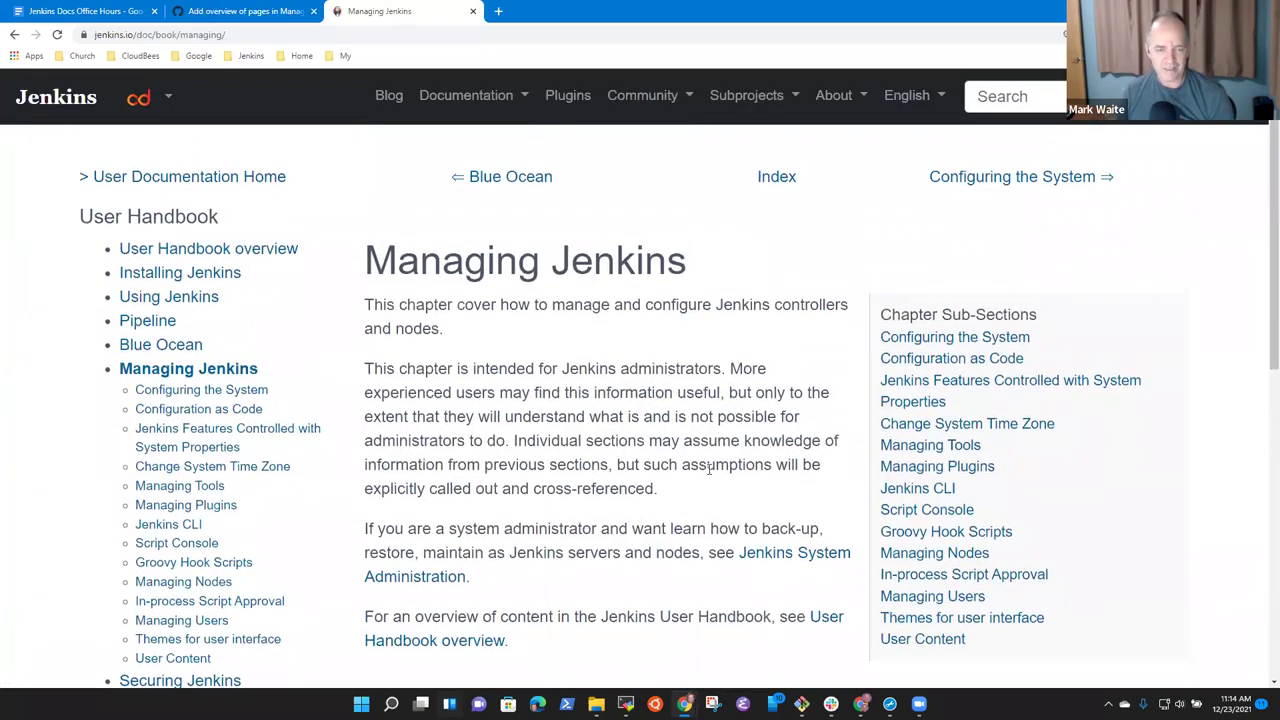
left_click(220, 11)
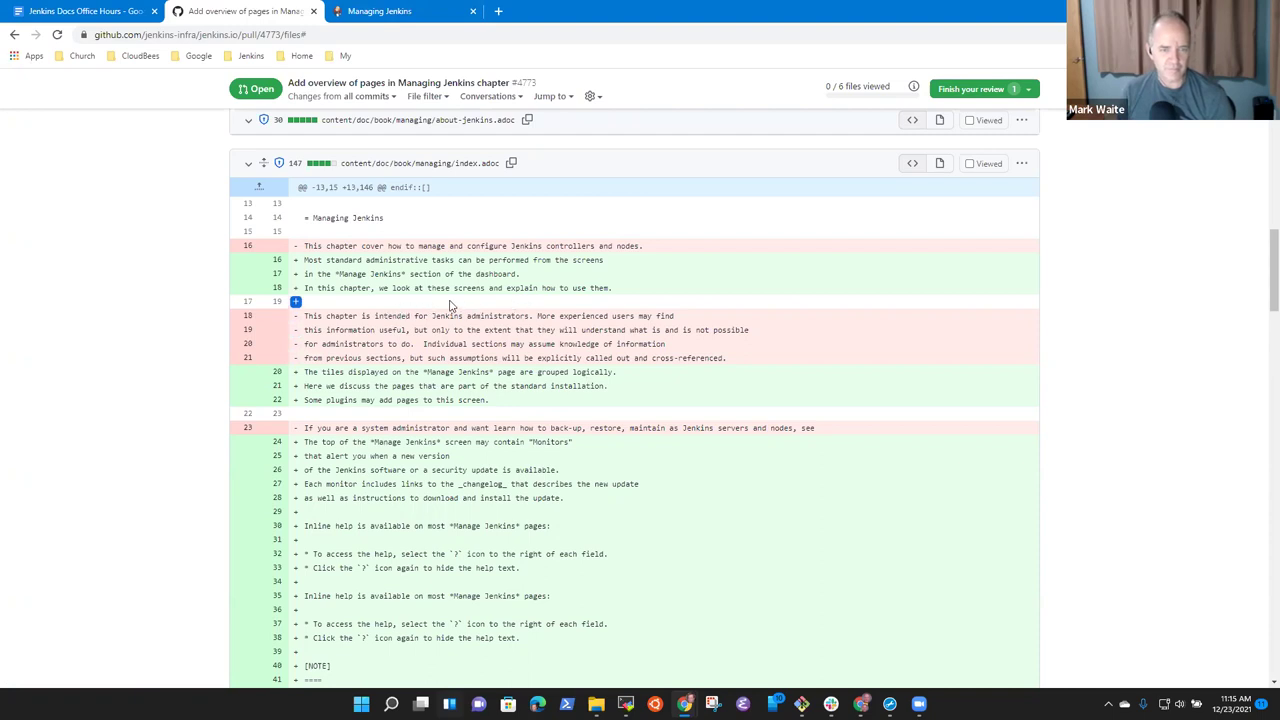
scroll(465, 317, "down", 1)
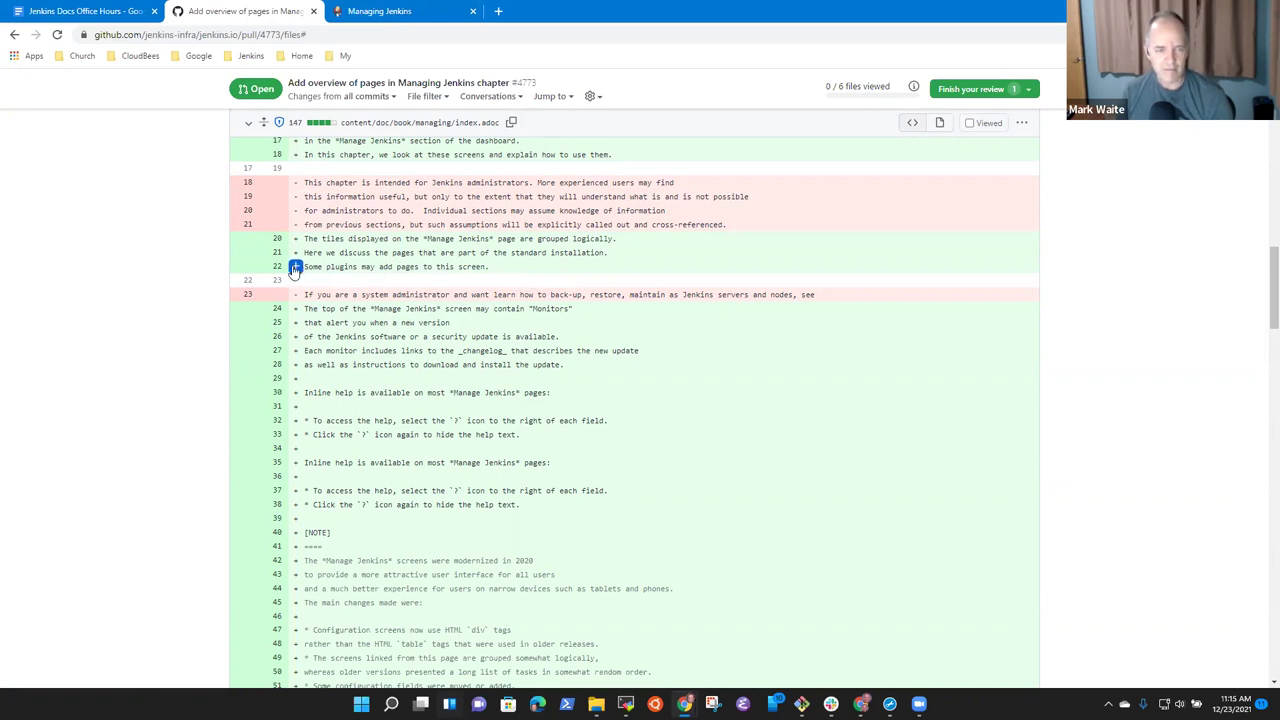
Add a pending suggestion on index.adoc line 22 changing 'Some p' to 'P', with a question above.
left_click(295, 268)
left_click(455, 295)
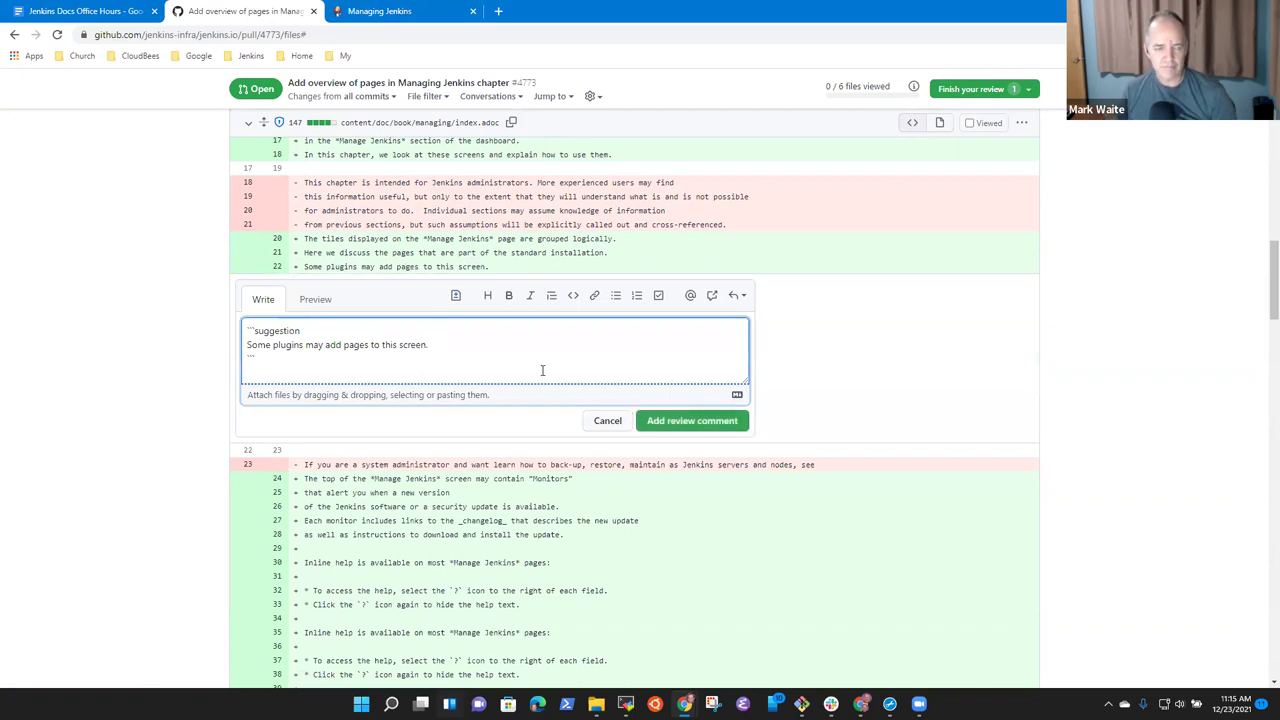
key("shift+ctrl+Right")
key("shift+Right")
type("P")
key("Return")
key("Up")
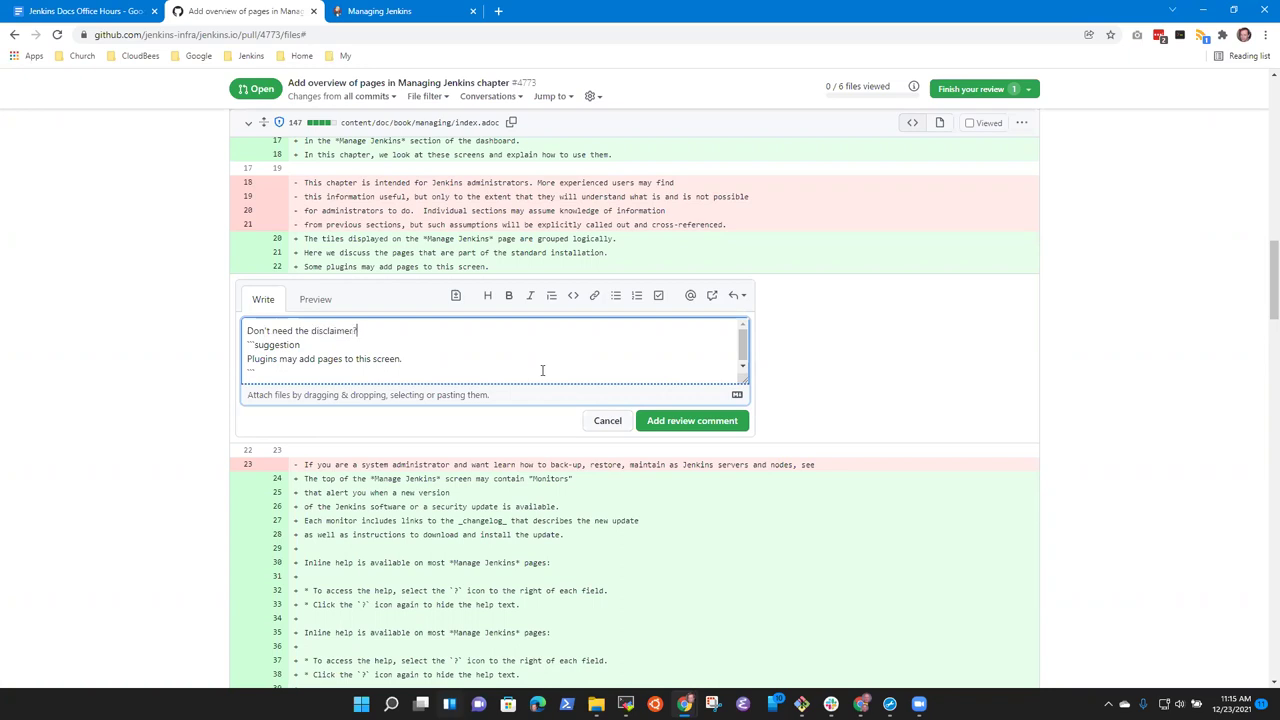
left_click(668, 418)
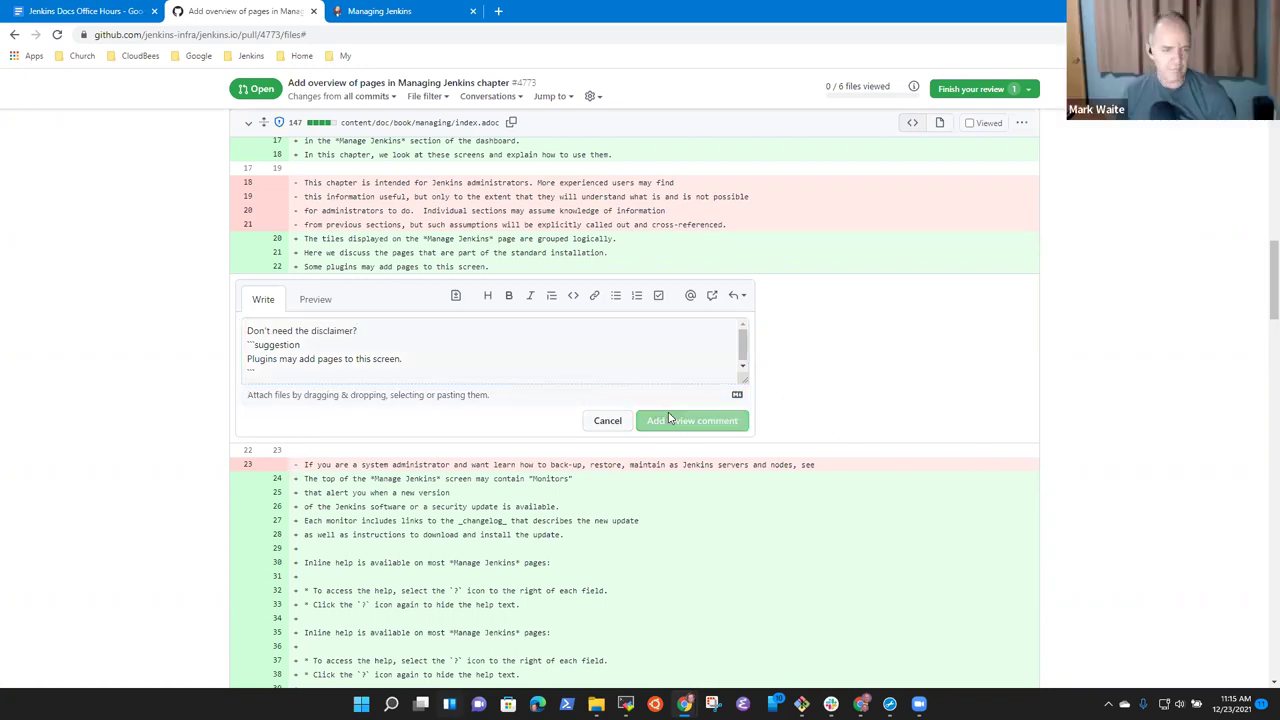
scroll(505, 390, "down", 3)
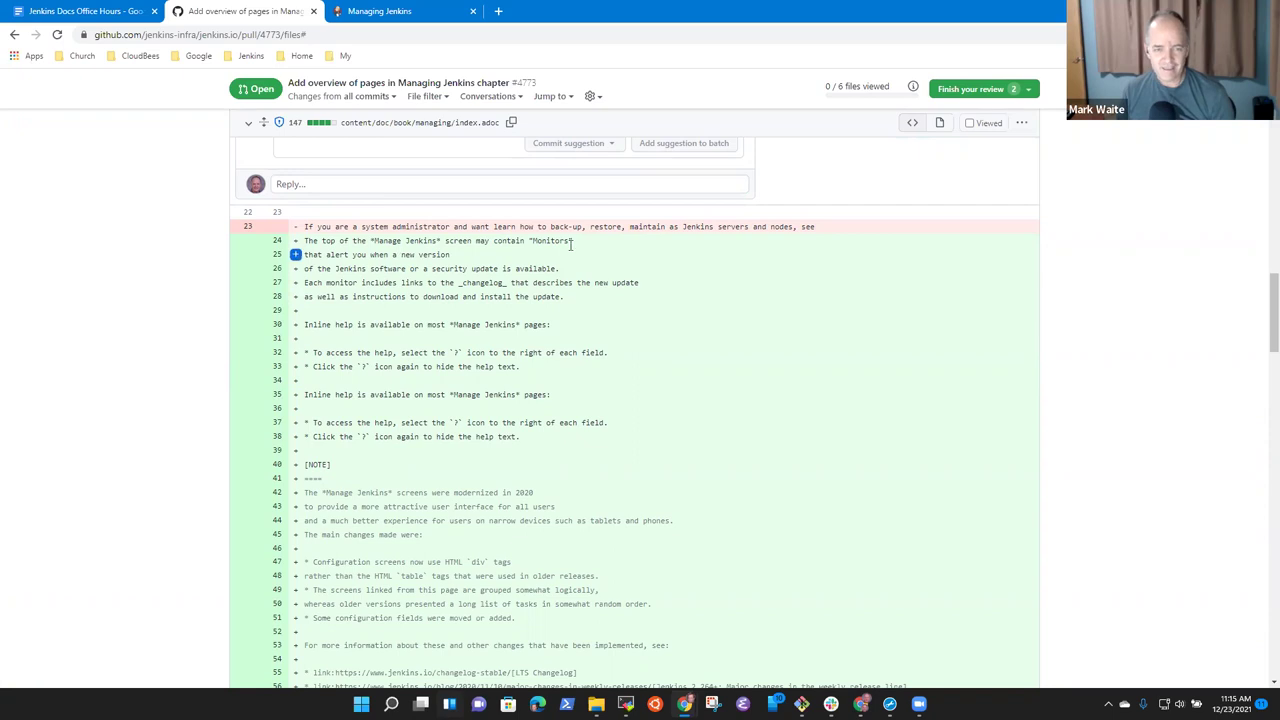
left_click_drag(569, 241, 533, 241)
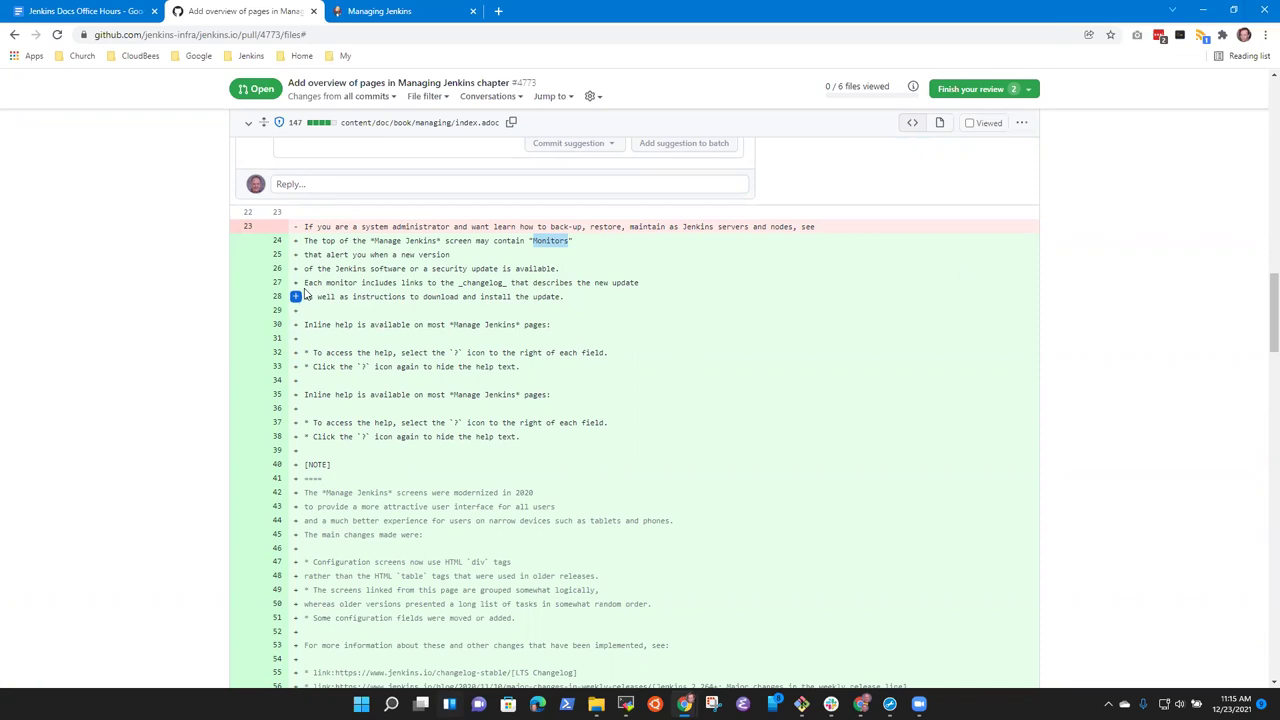
Start a suggestion comment on index.adoc lines 27–28 with a note beginning 'Monitor'.
left_click_drag(295, 282, 295, 296)
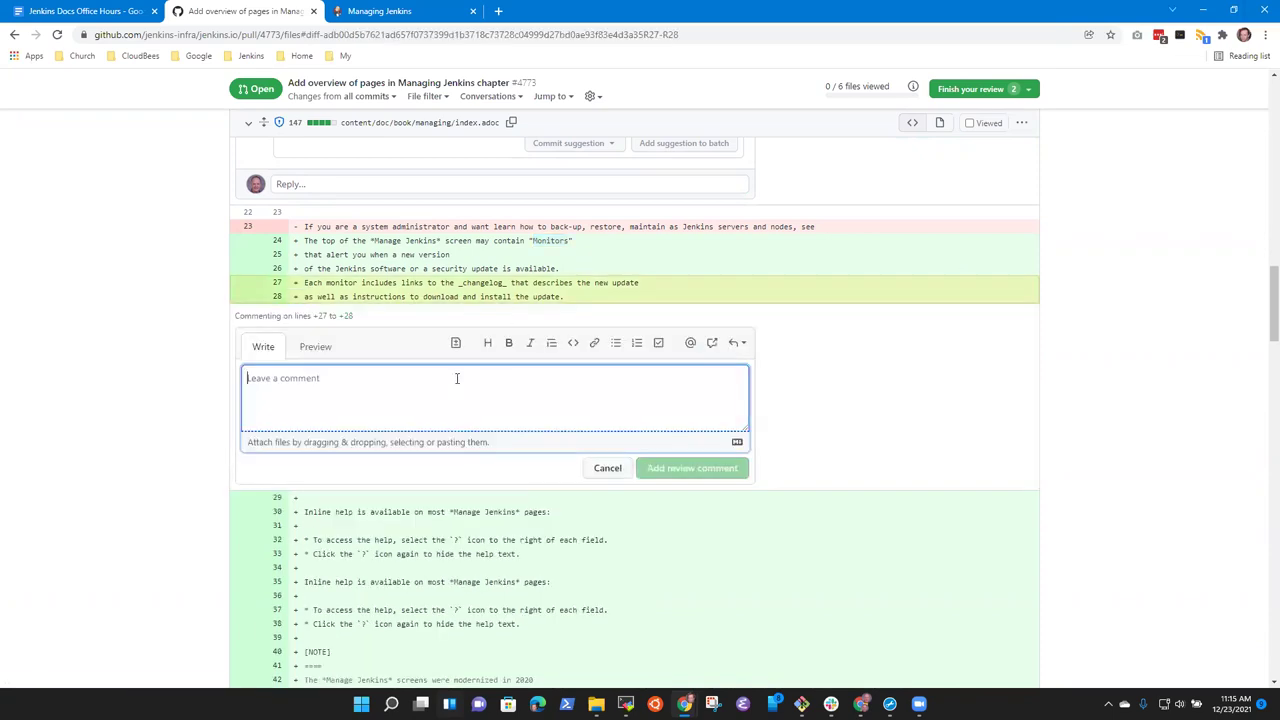
left_click(457, 343)
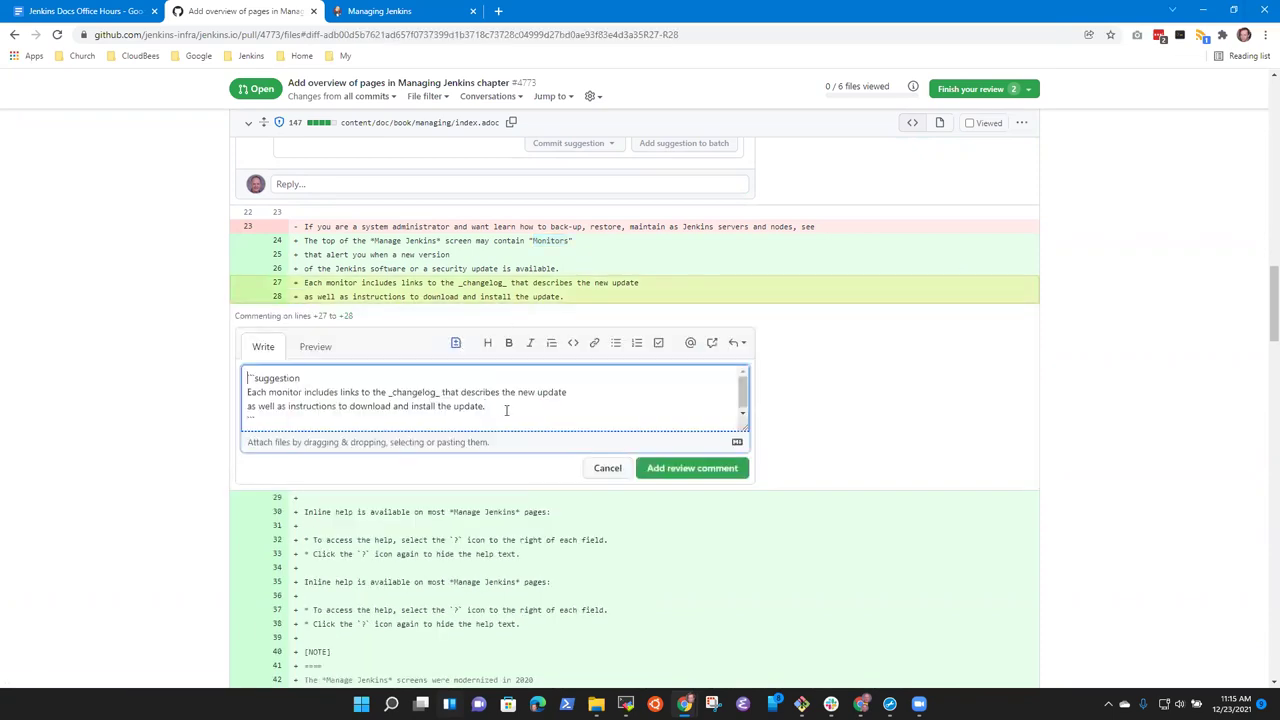
key("Return")
key("Up")
type("Monitor")
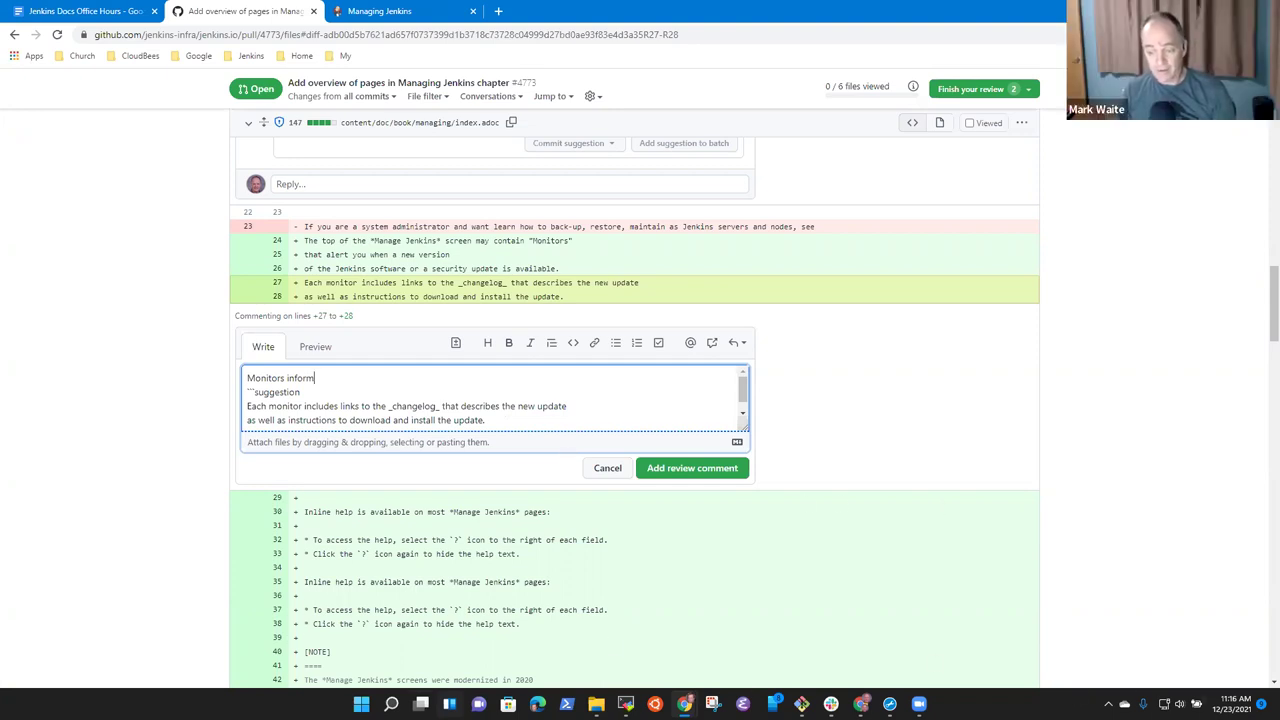
key("alt+Tab")
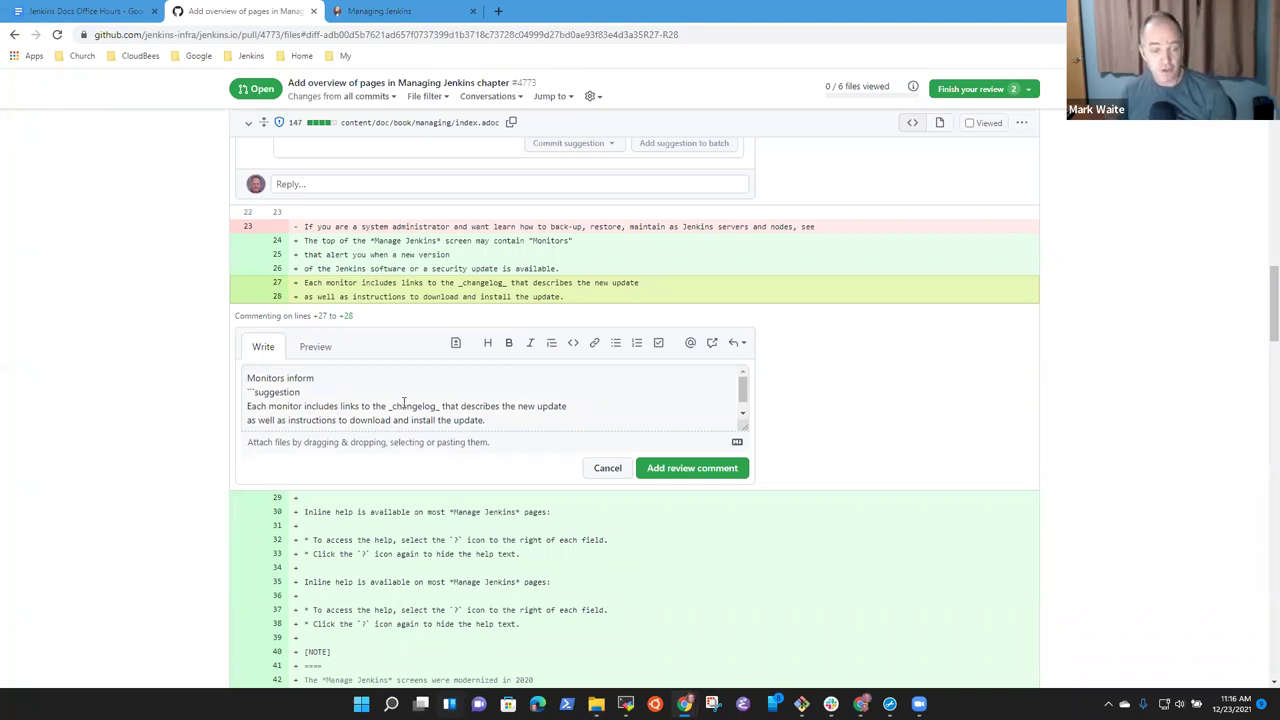
left_click(358, 378)
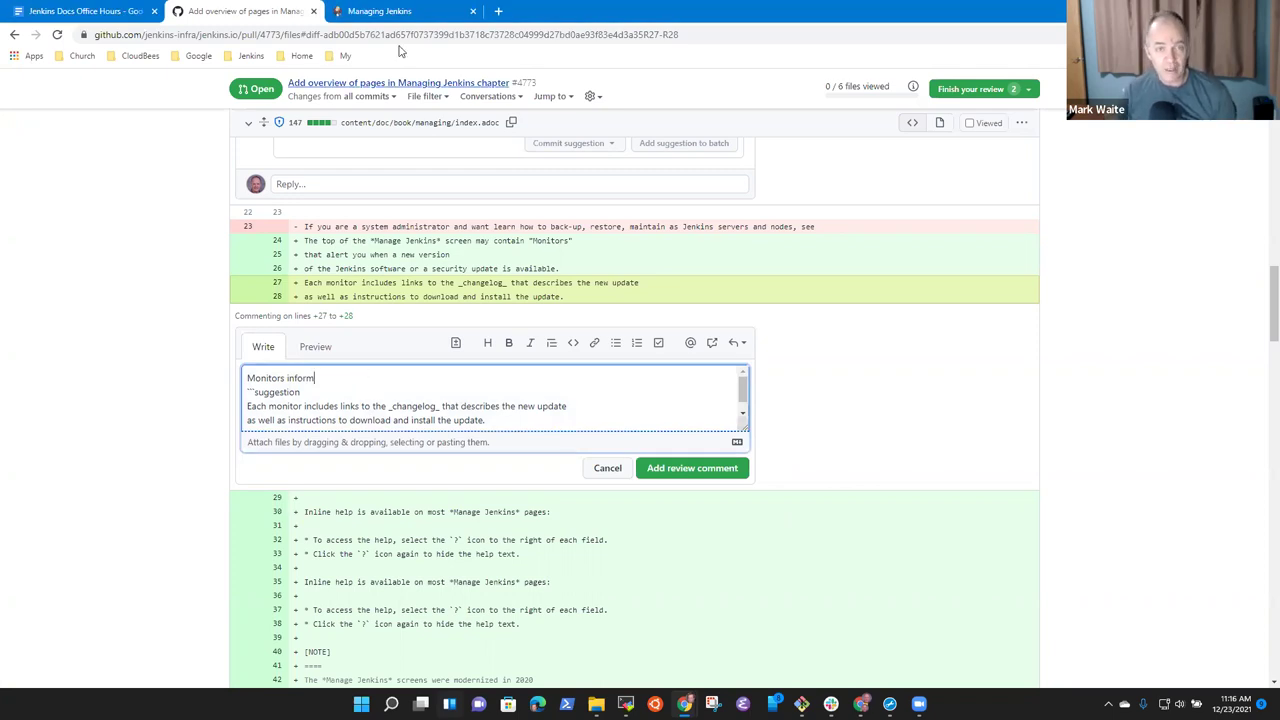
In a new tab, open the local Jenkins controller's Maintenance folder from the Jenkins bookmarks.
left_click(498, 12)
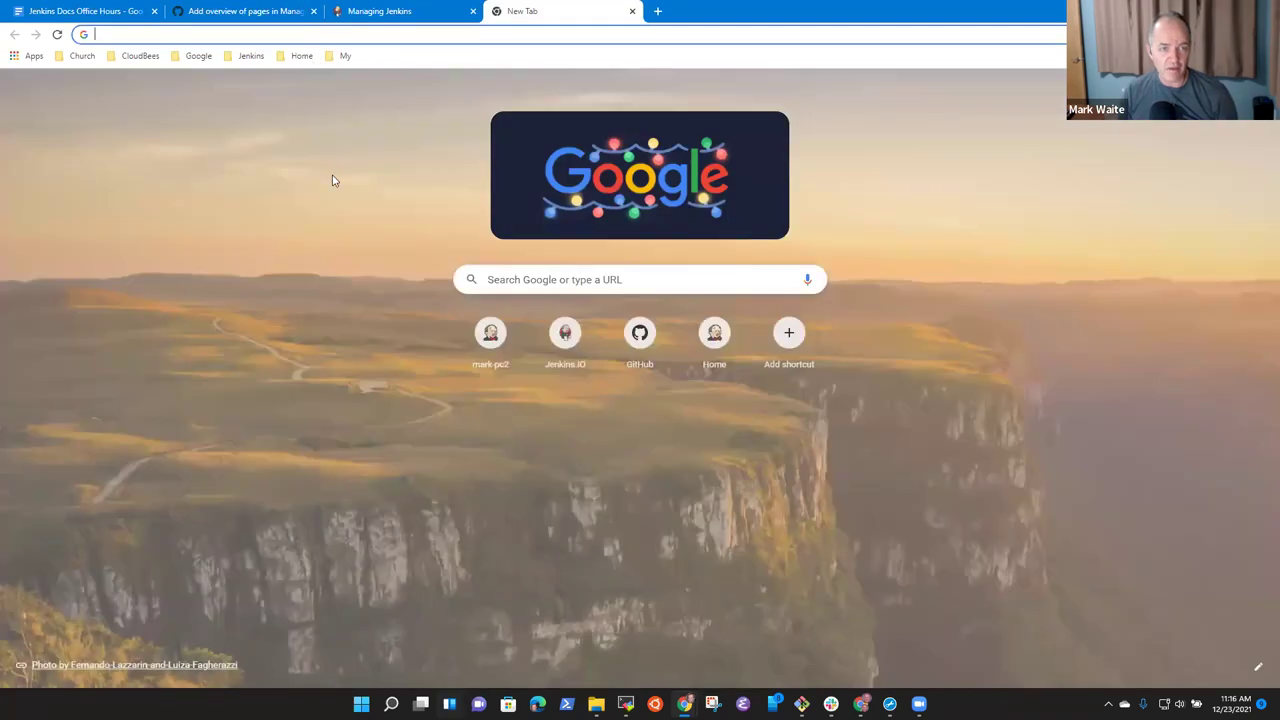
left_click(301, 55)
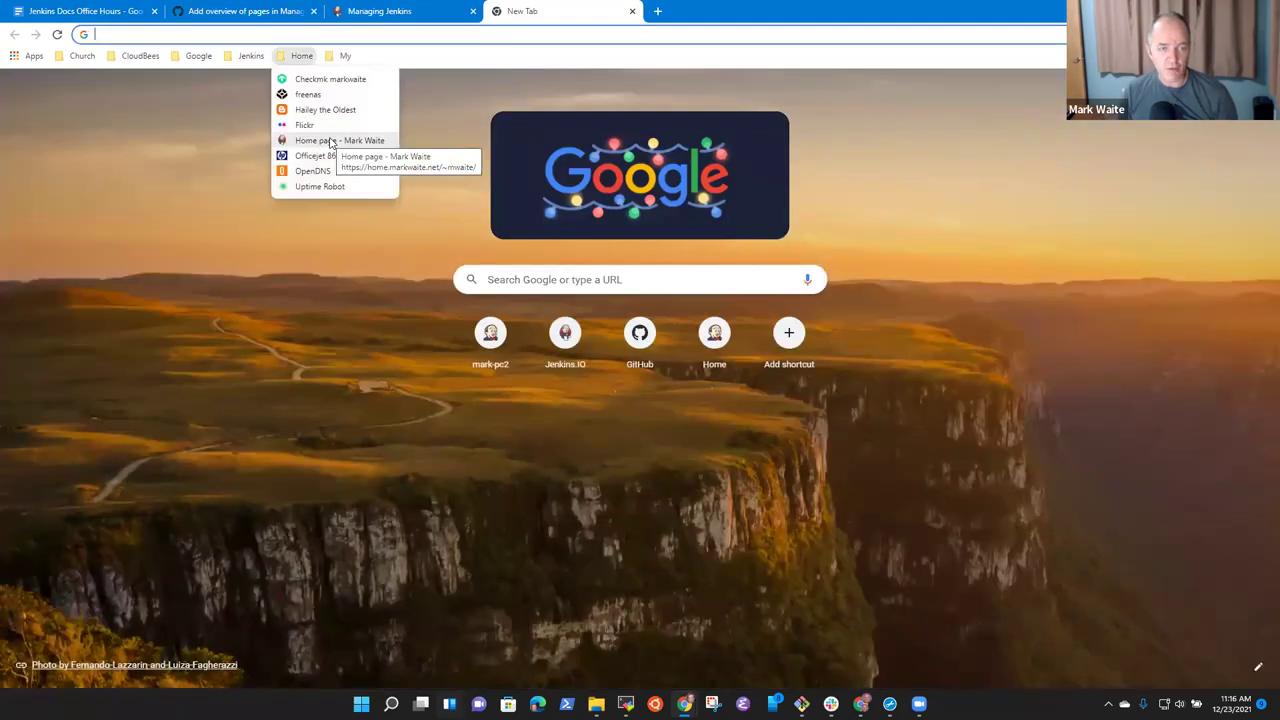
left_click(329, 139)
left_click(301, 55)
left_click(250, 55)
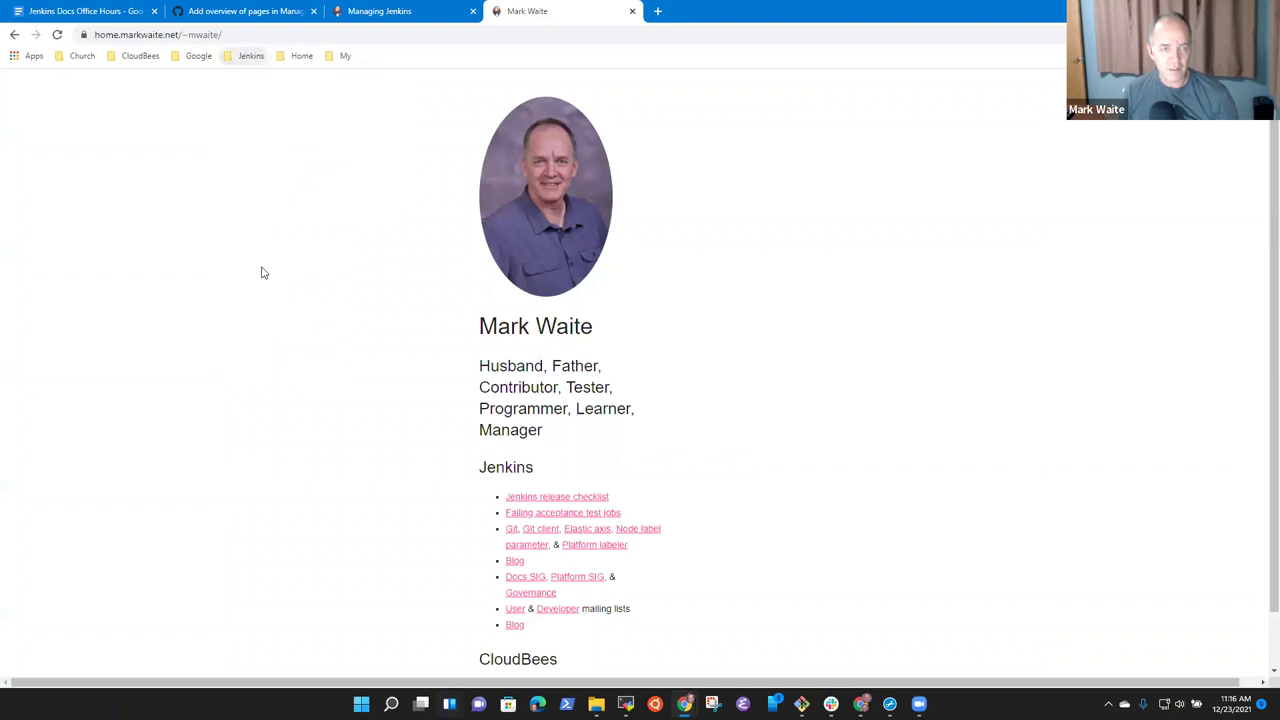
left_click(250, 55)
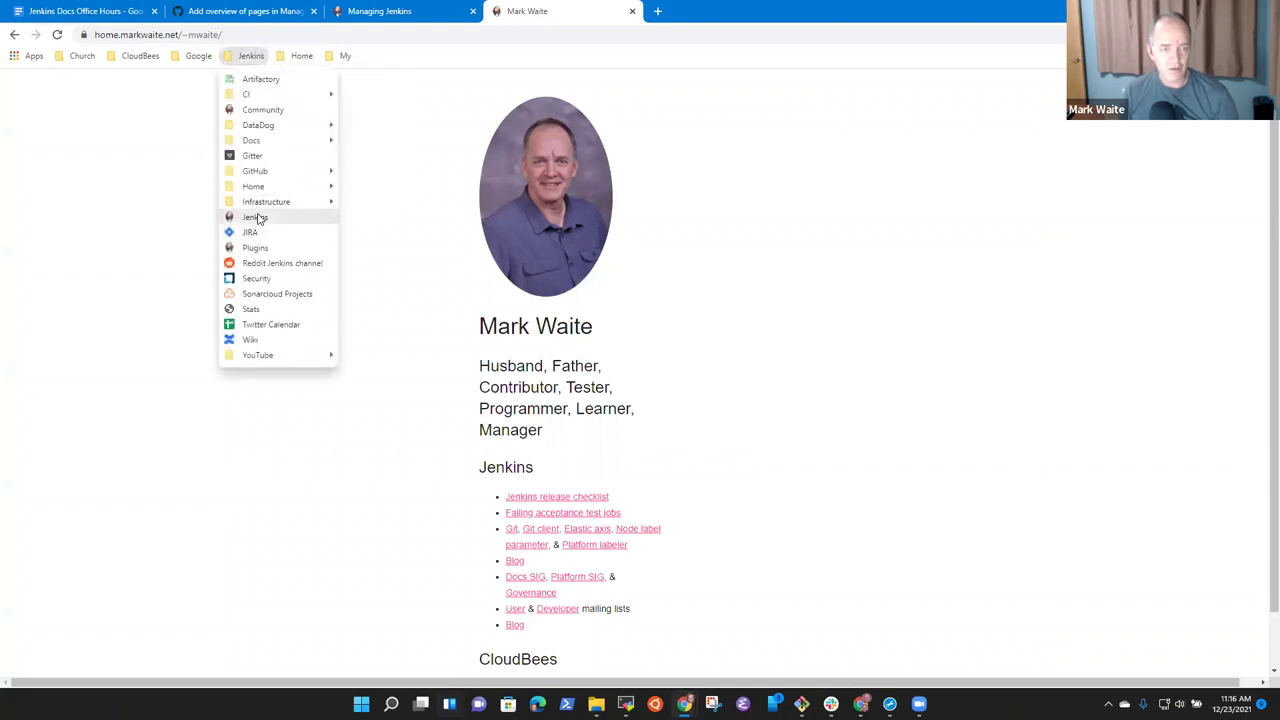
mouse_move(253, 186)
left_click(392, 253)
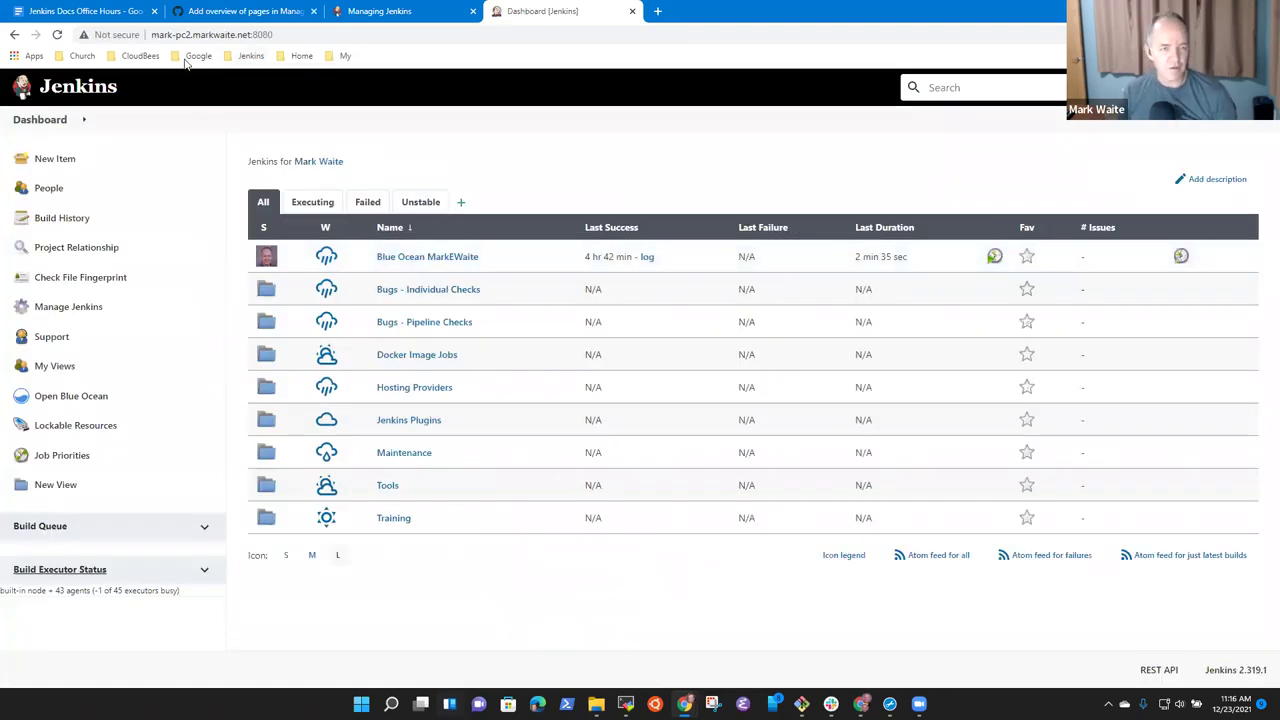
left_click(398, 455)
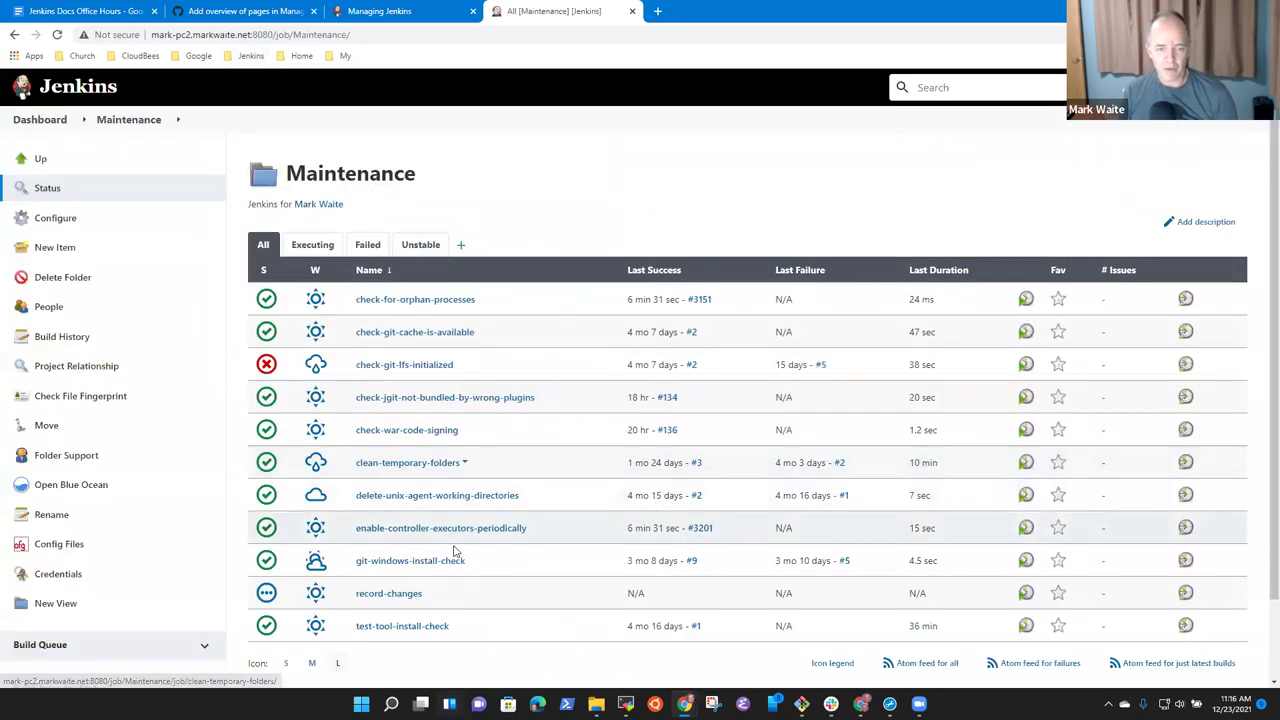
Open the built-in node security warning's documentation link, then return to the Maintenance folder.
left_click(1025, 527)
left_click(148, 130)
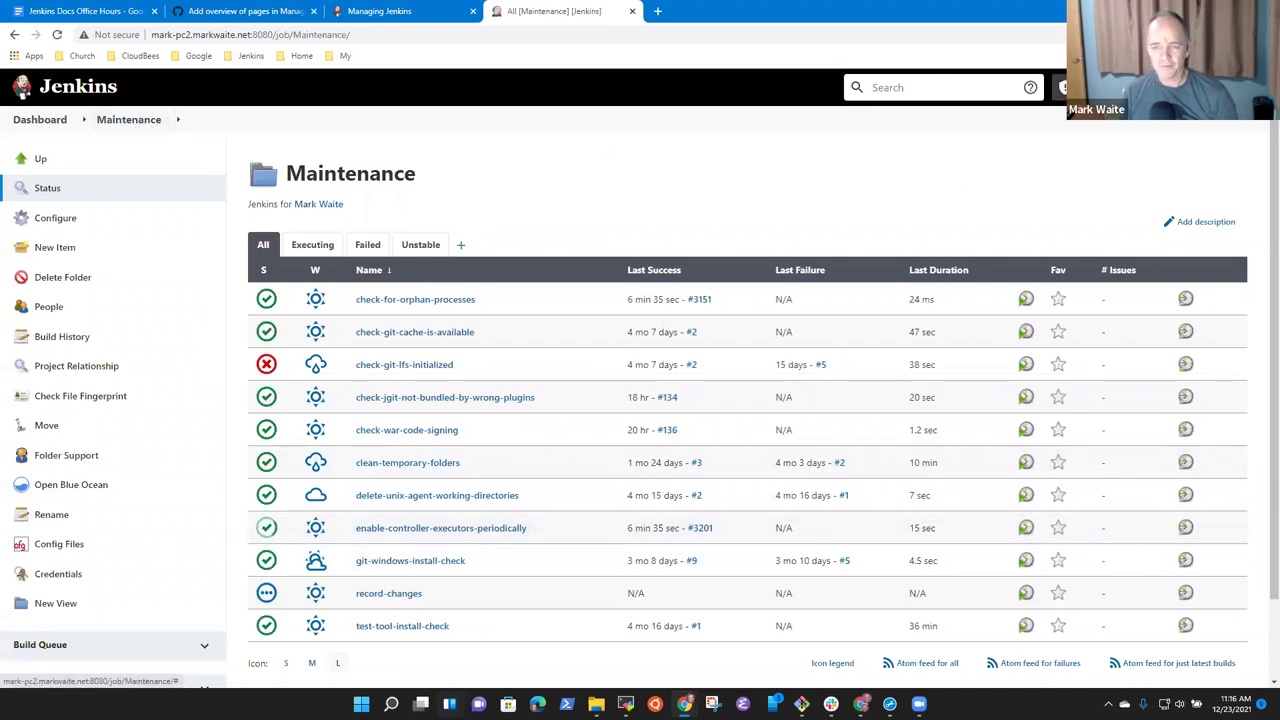
left_click(1062, 87)
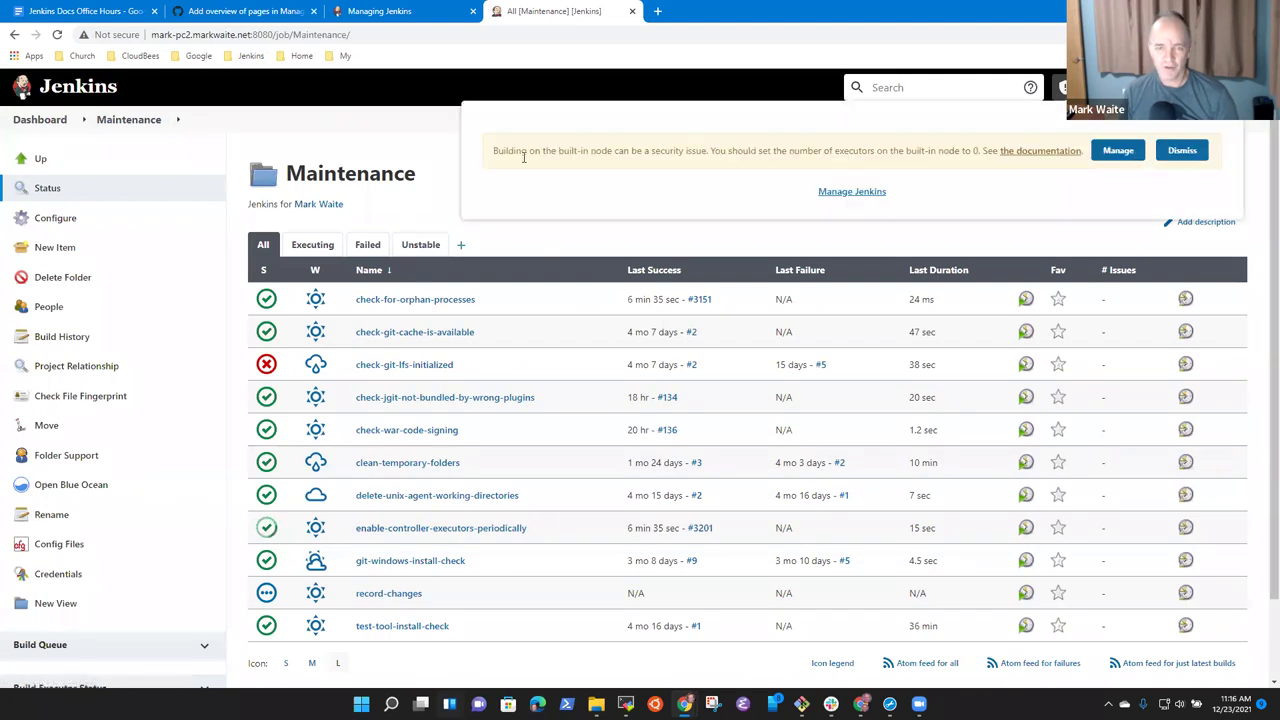
left_click_drag(490, 152, 999, 148)
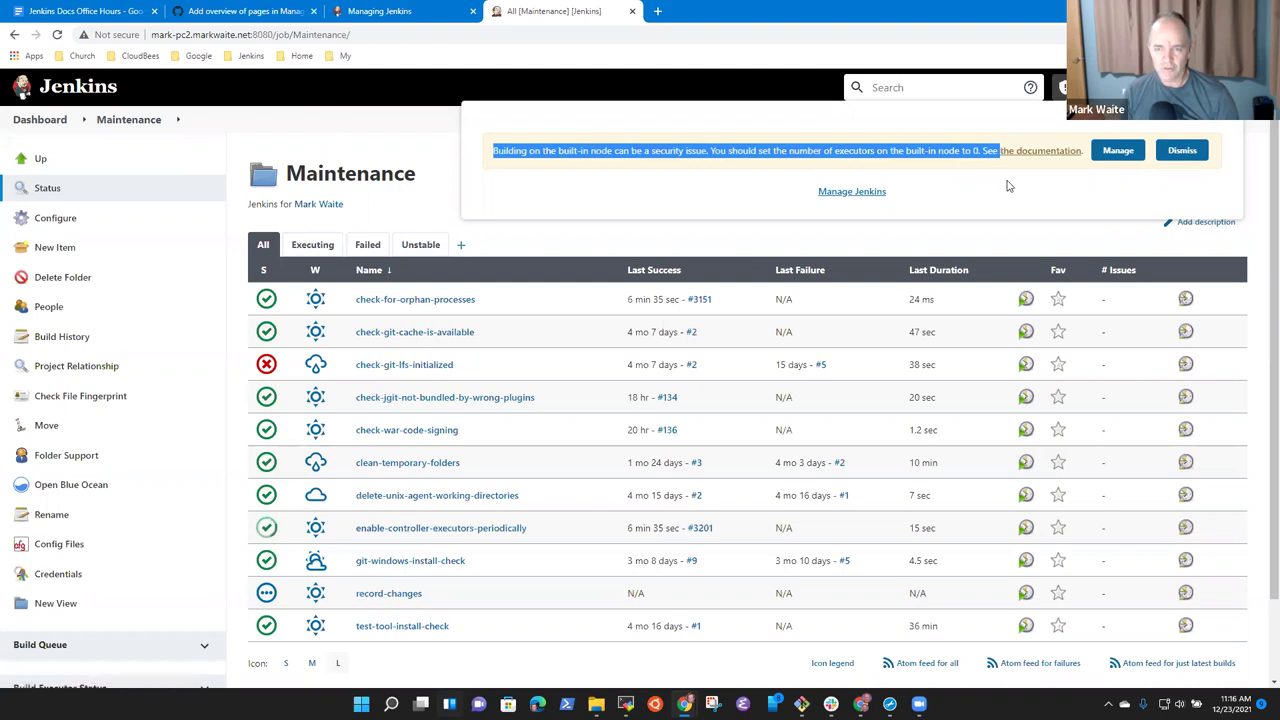
left_click(1022, 177)
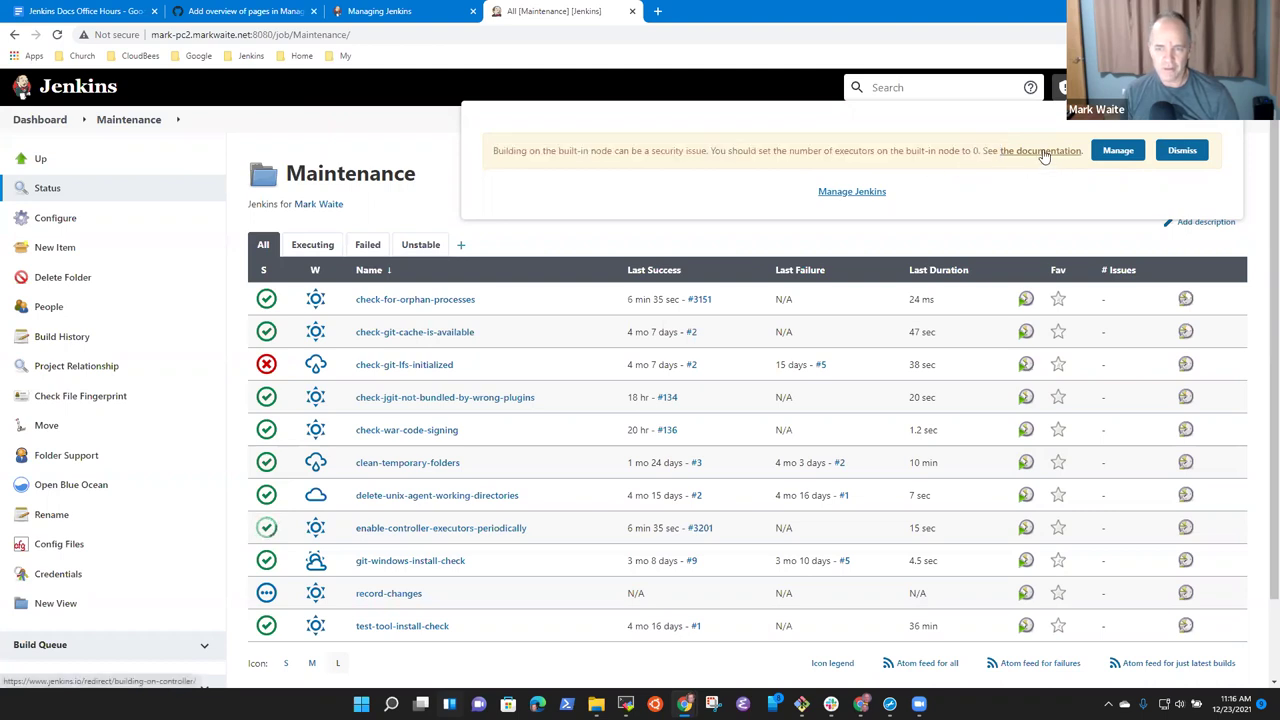
left_click(1043, 151)
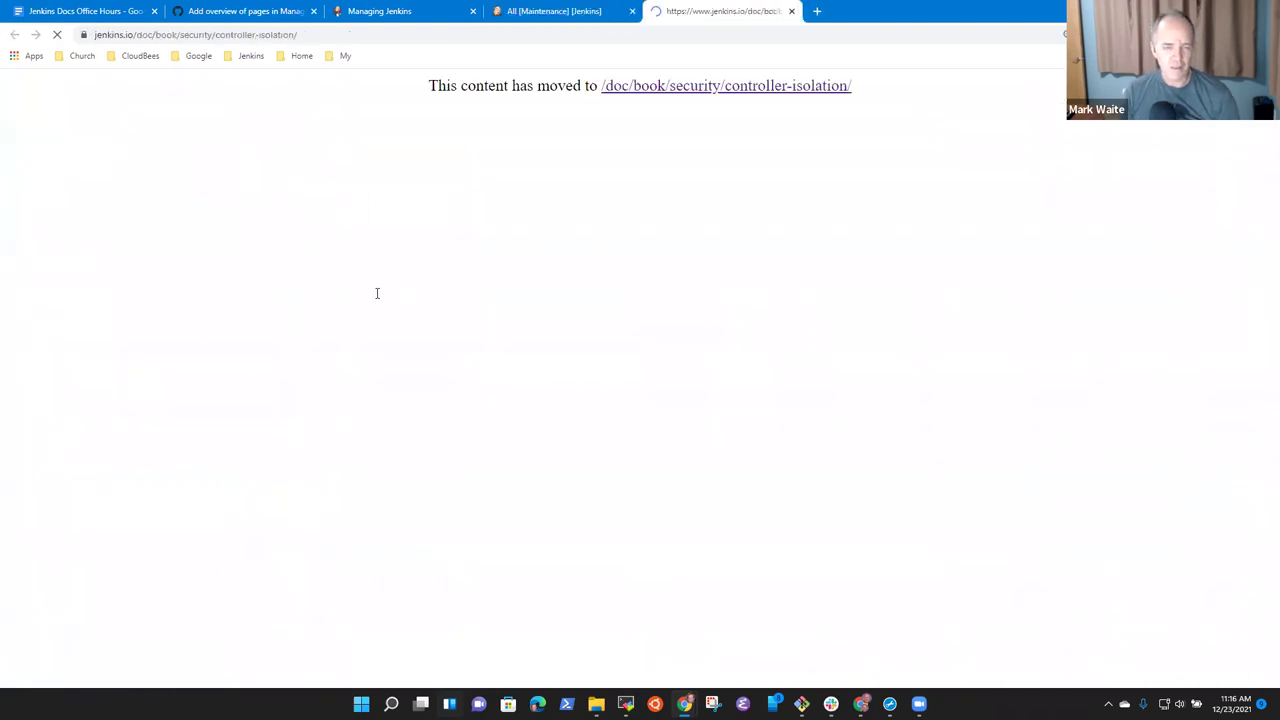
left_click(558, 12)
left_click(290, 12)
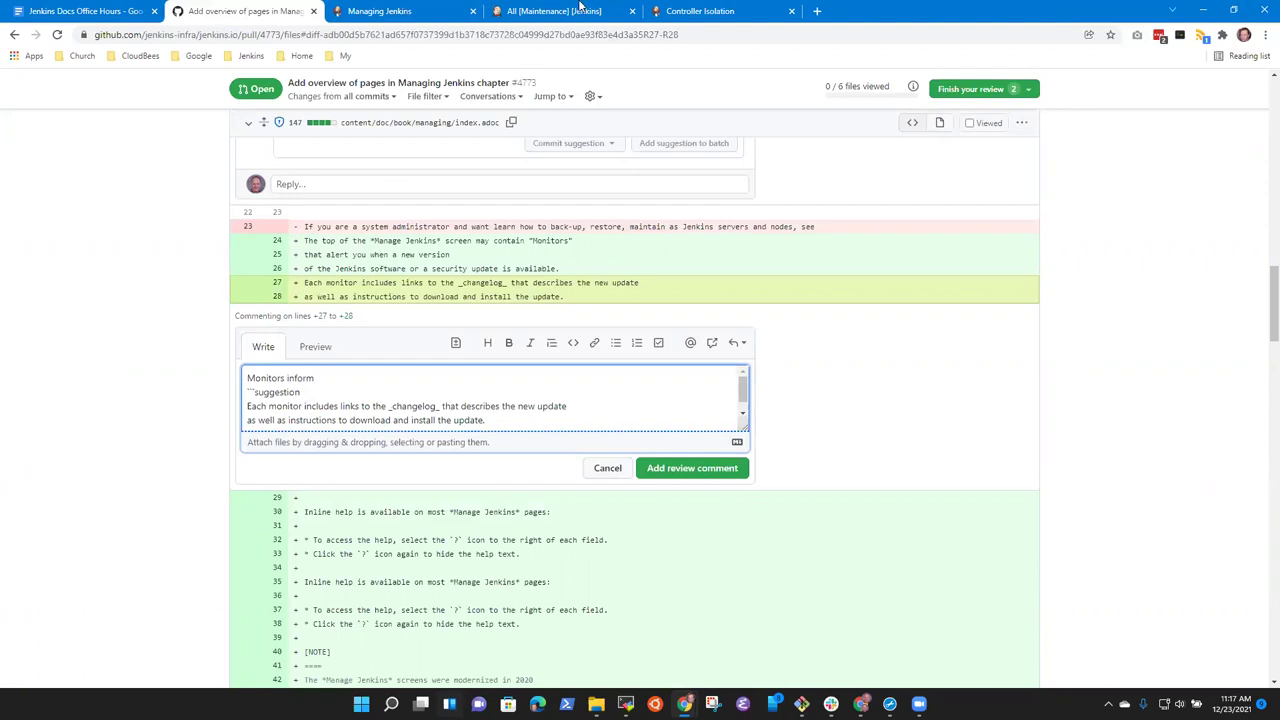
left_click(553, 11)
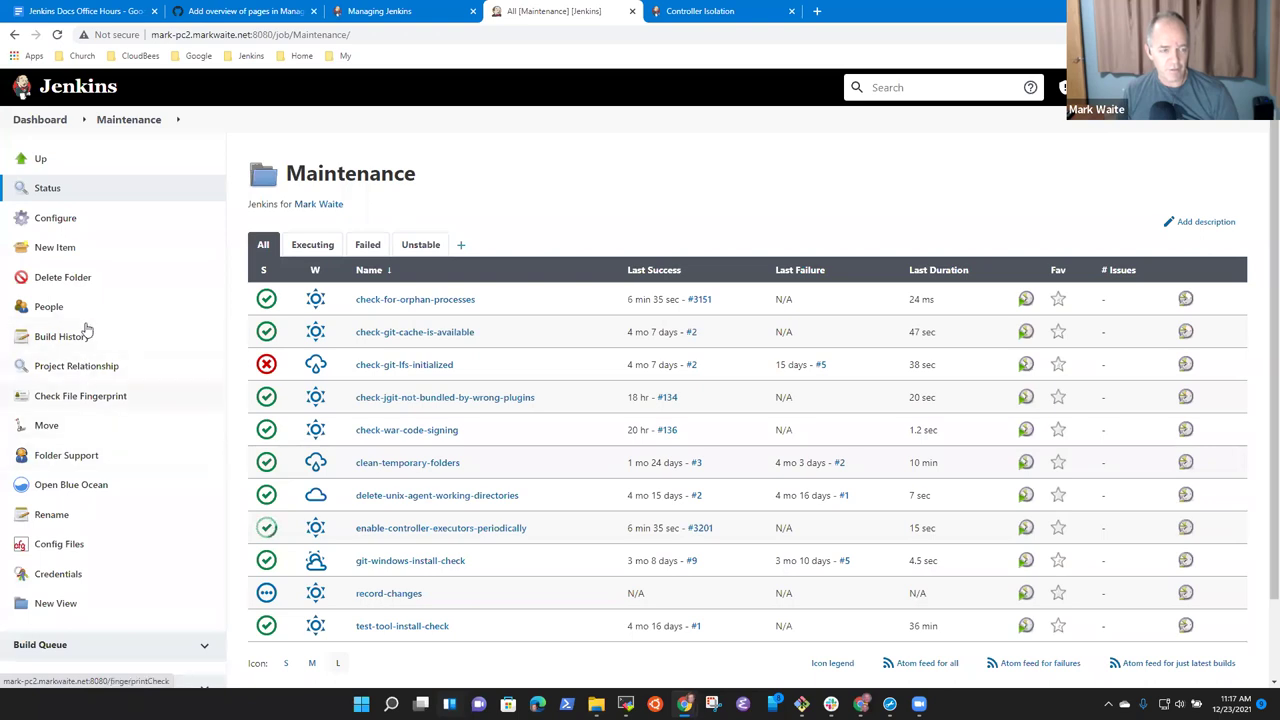
Schedule a build of enable-controller-executors-periodically from the Maintenance folder.
left_click(40, 120)
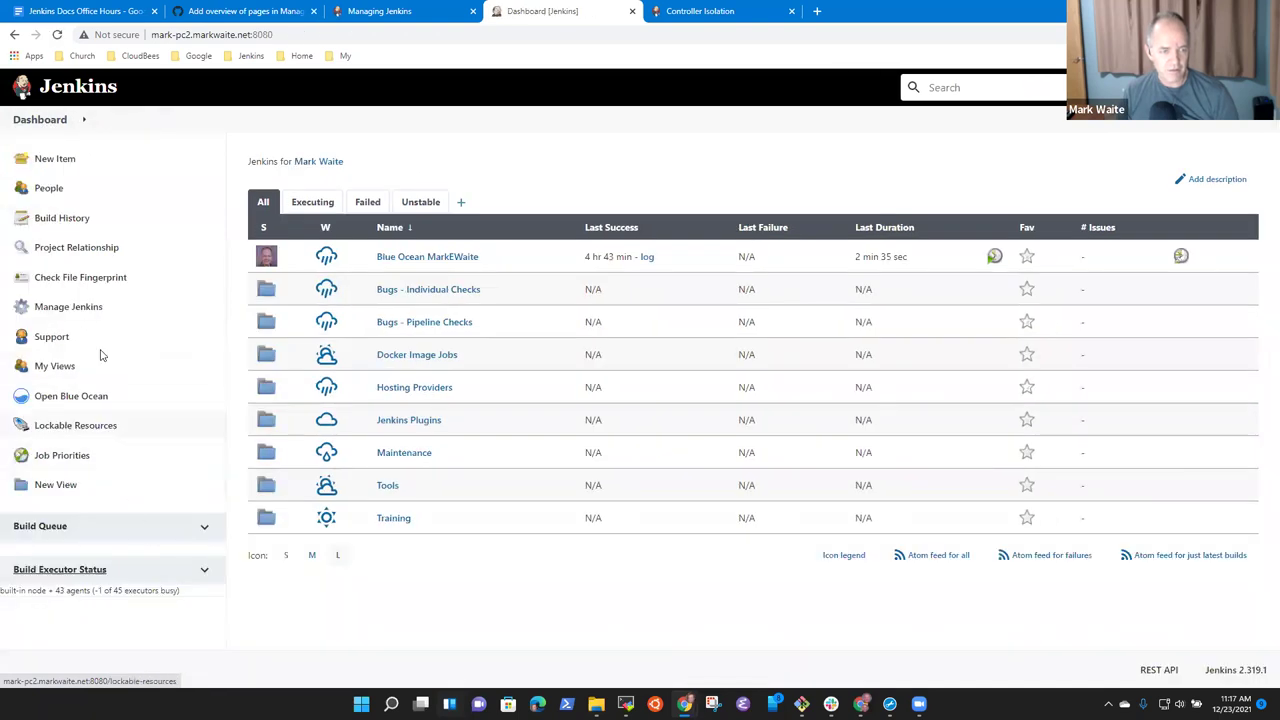
left_click(68, 307)
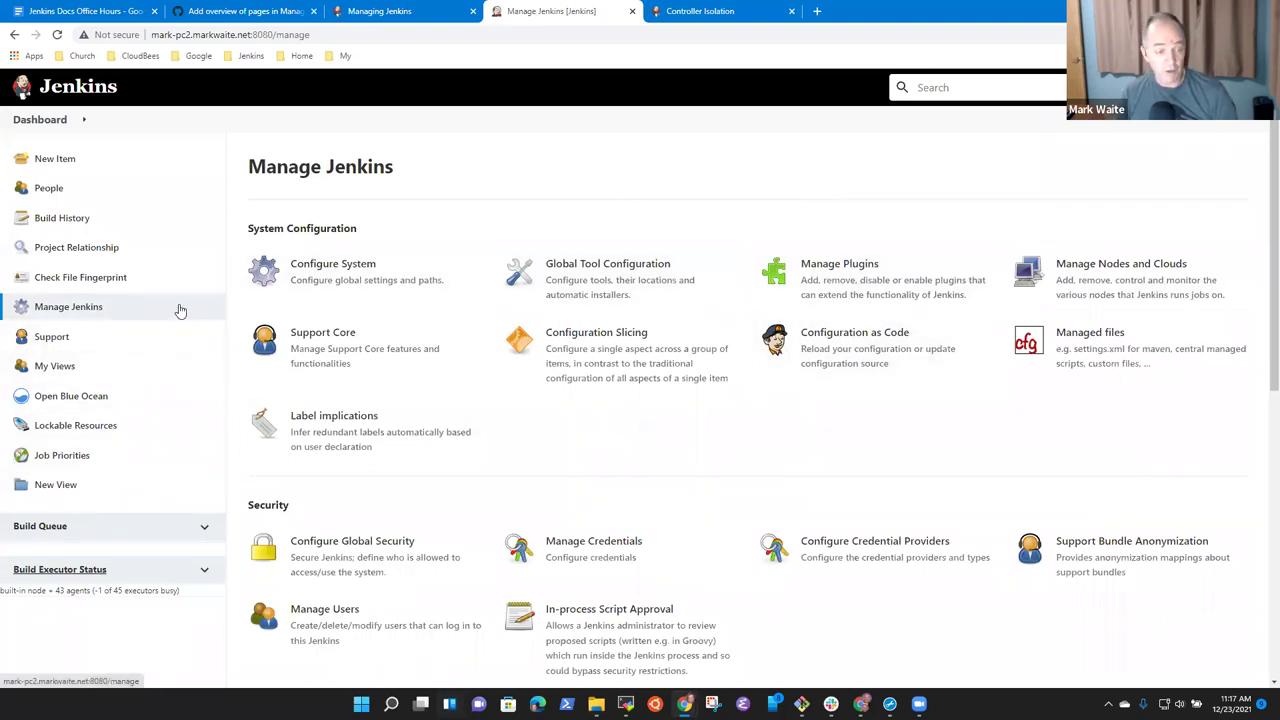
left_click(40, 120)
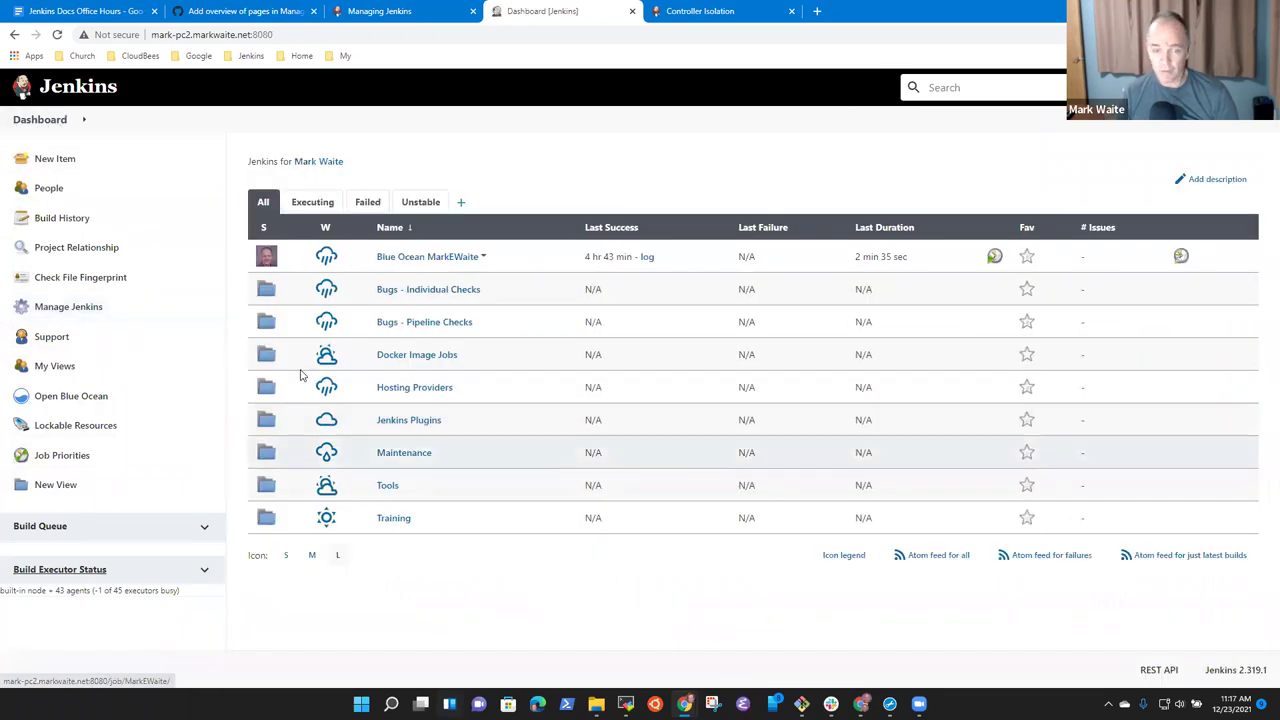
left_click(404, 453)
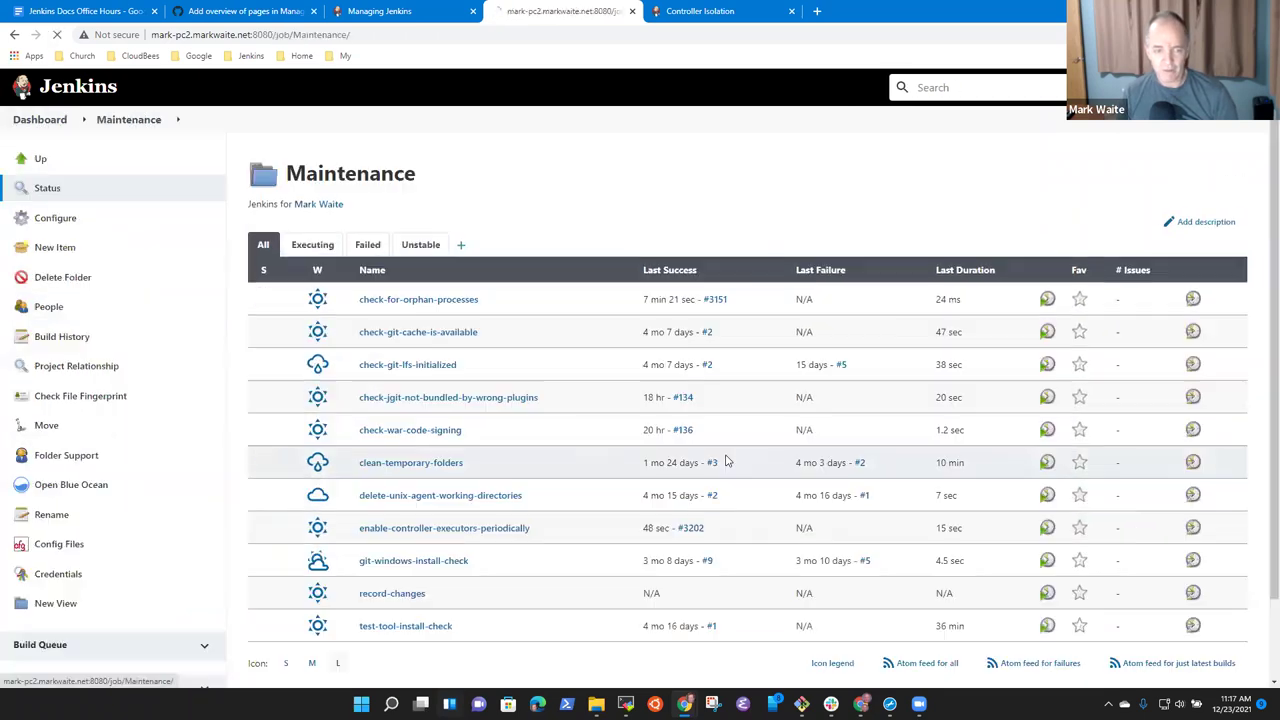
left_click(1026, 530)
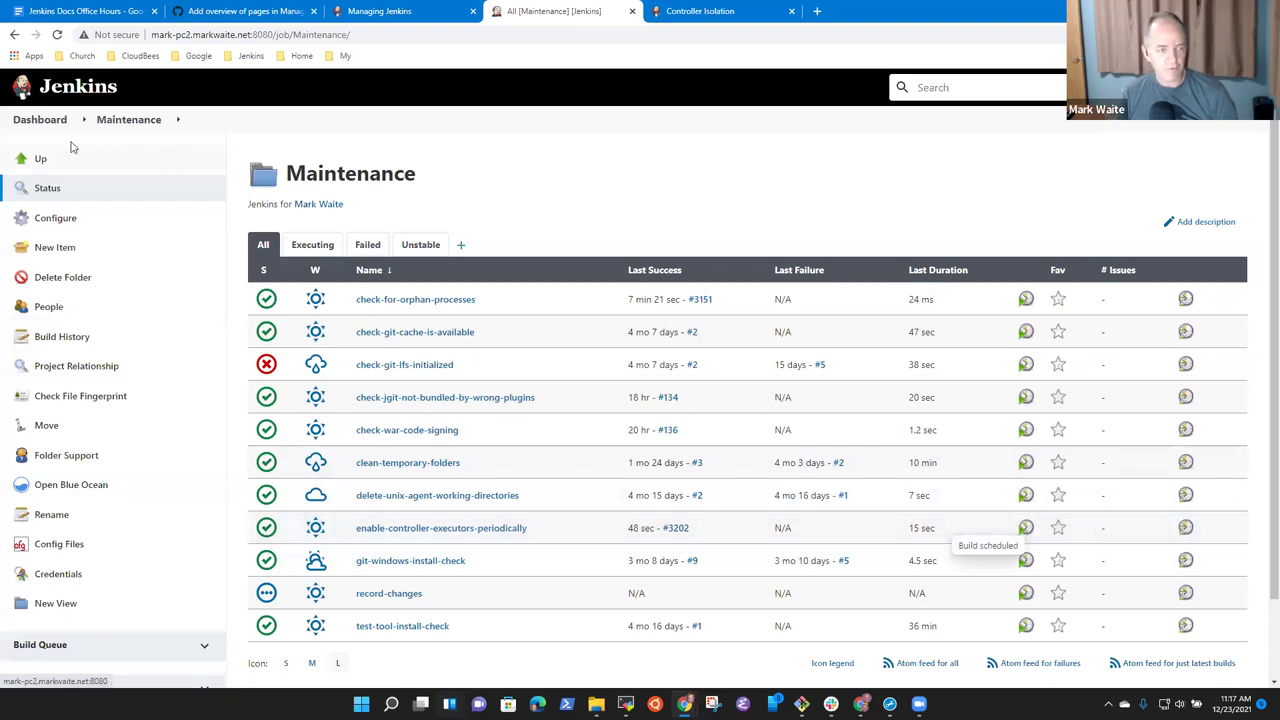
Reopen the controller isolation documentation from Manage Jenkins, then go back to the pull request tab.
left_click(40, 120)
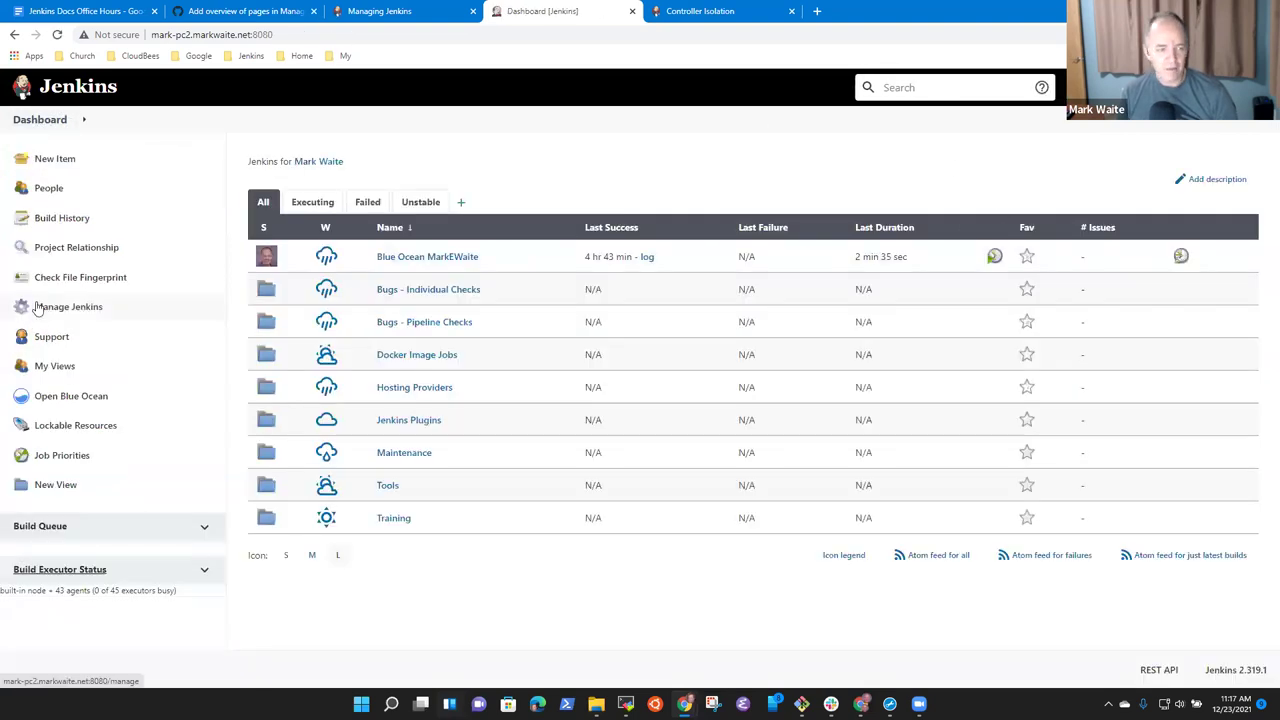
left_click(38, 307)
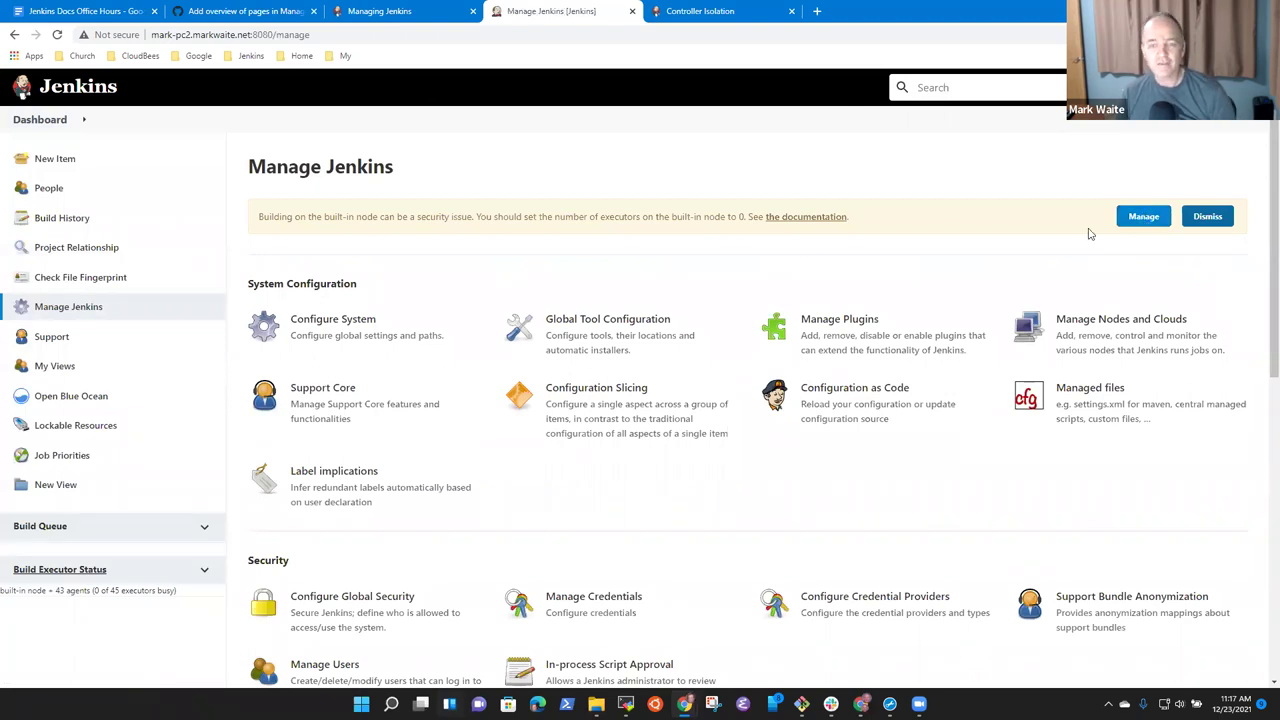
left_click(814, 218)
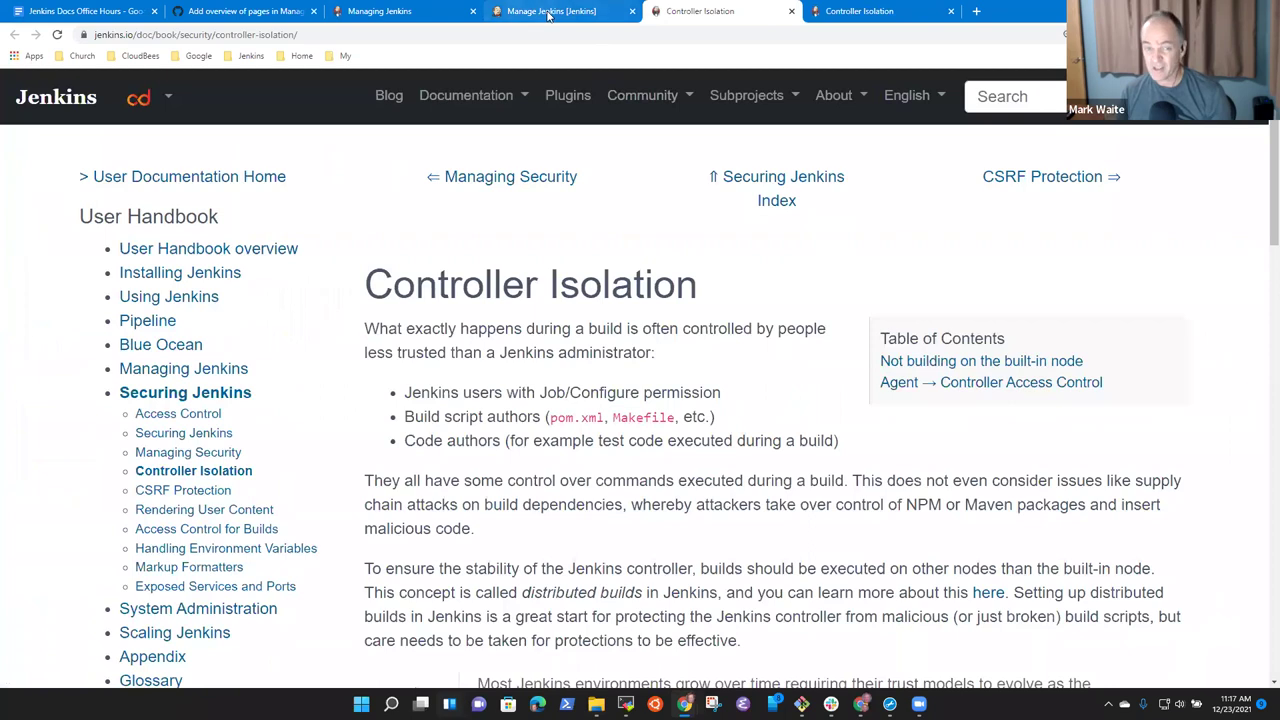
left_click(613, 8)
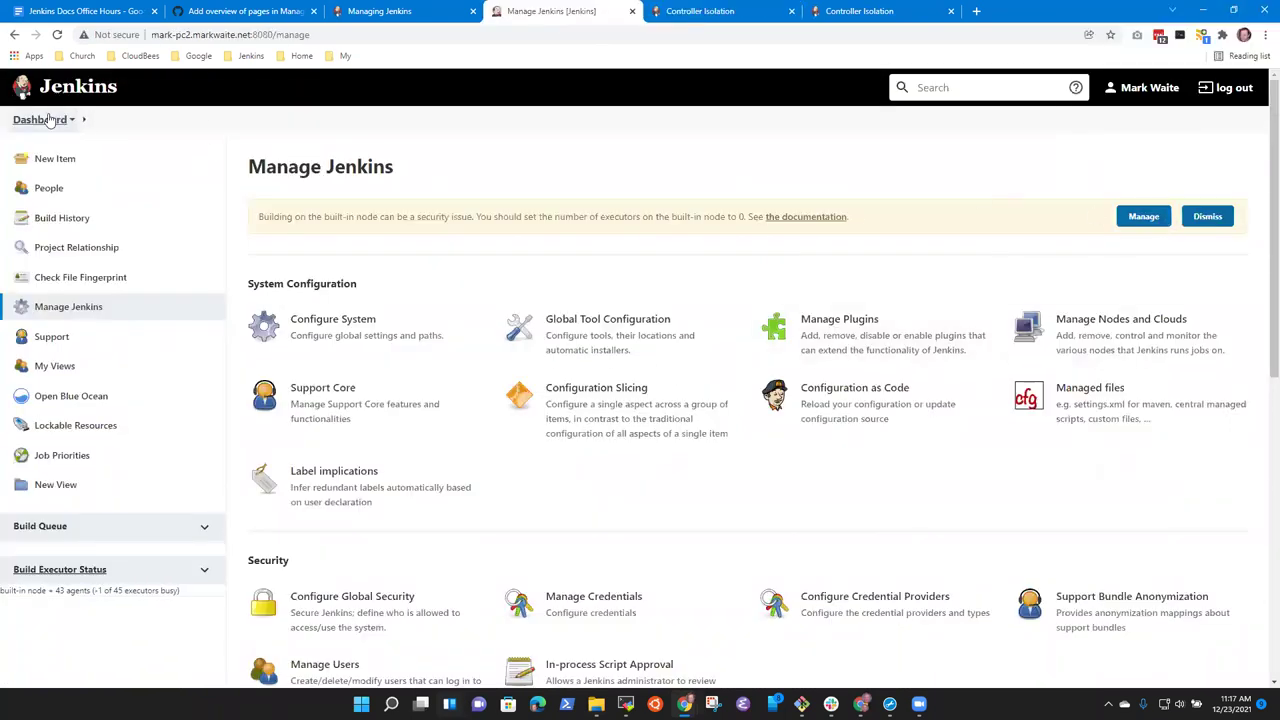
left_click(380, 11)
left_click(250, 9)
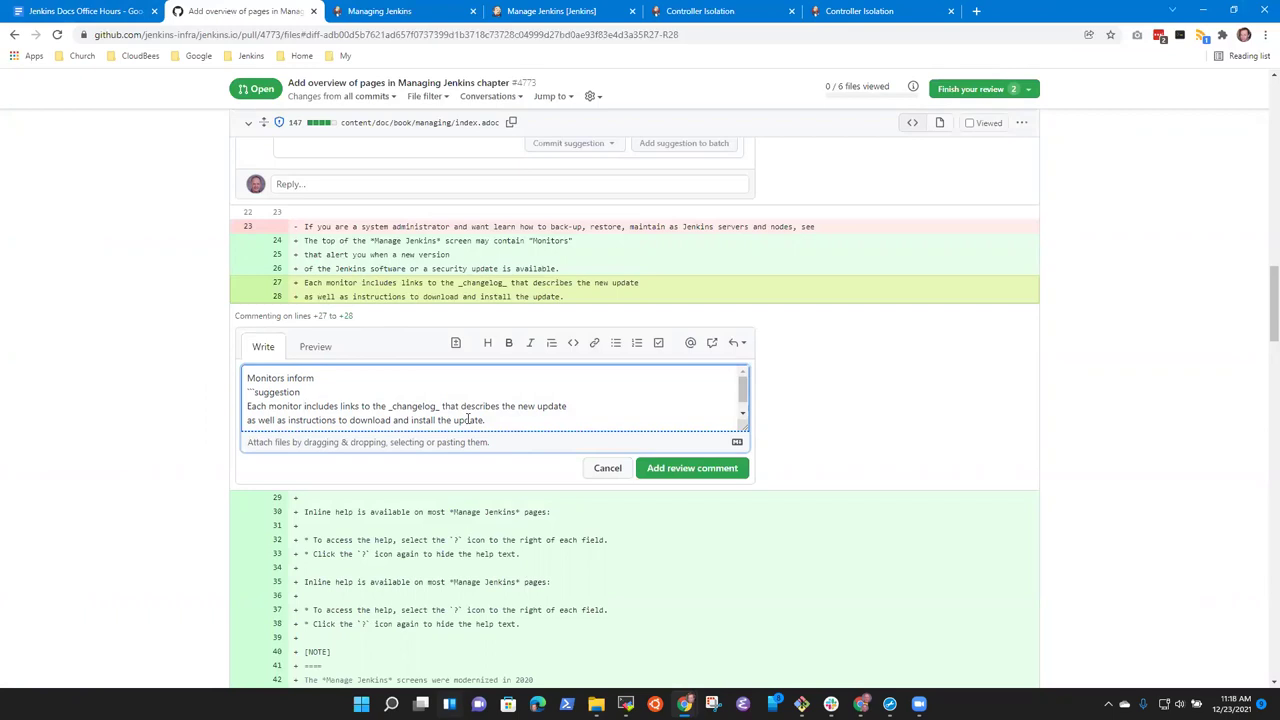
Rewrite the suggested lines so each monitor includes a description of the issue and additional-information links.
type("a description of")
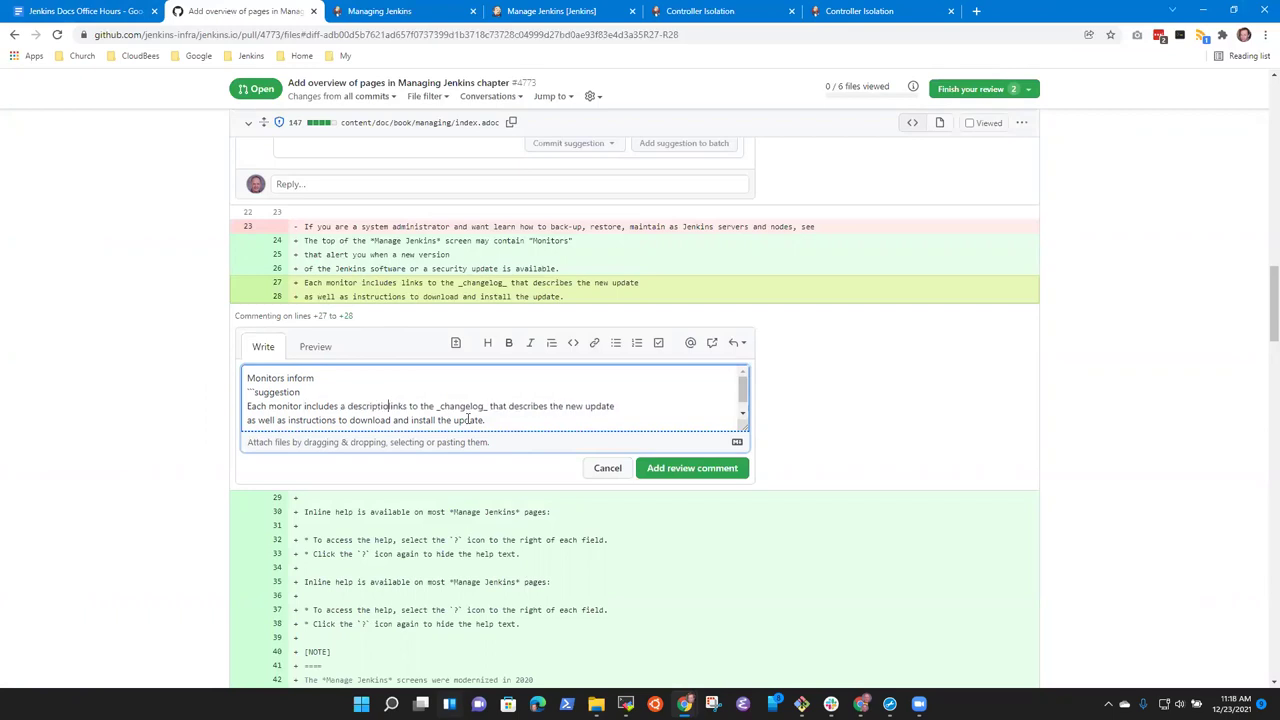
type(" the issue it is ")
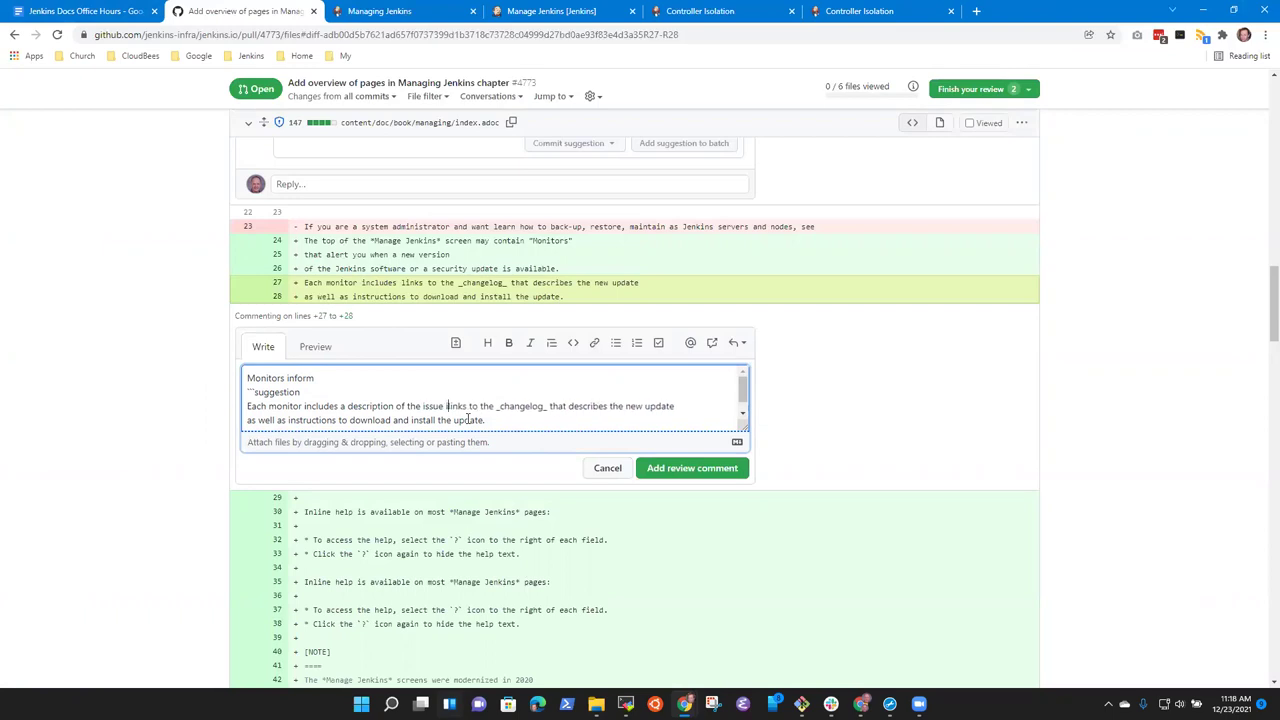
type("reporting and")
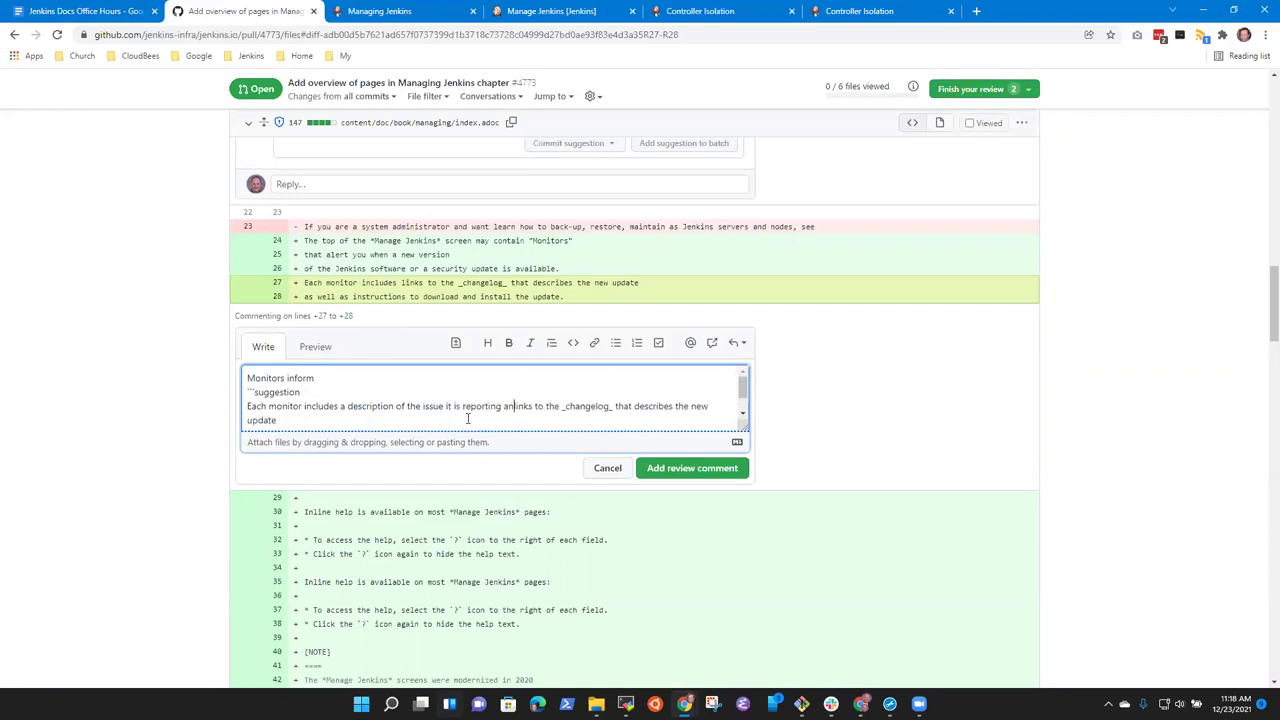
key("ctrl+Right")
type("additional information")
key("ctrl+shift+End")
key("Delete")
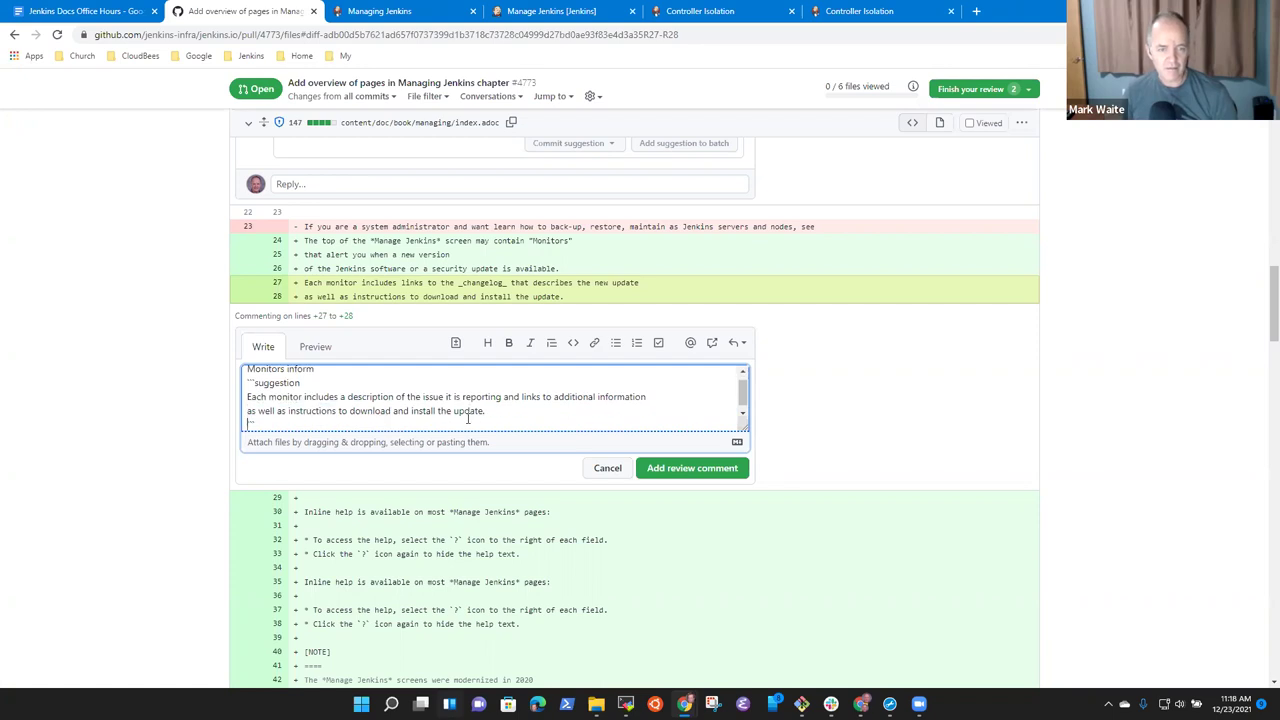
key("shift+Down")
key("Delete")
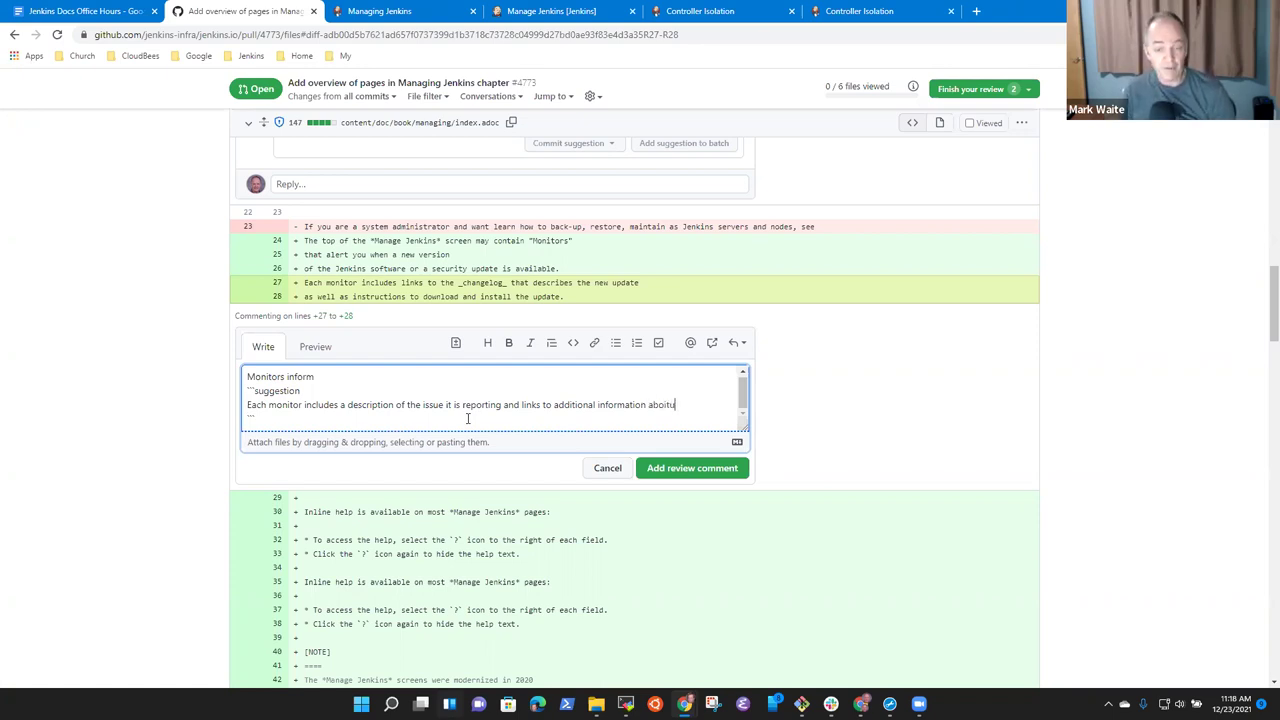
Add the note 'Monitors inform and link to other information' and submit it as a pending comment.
type("bnout")
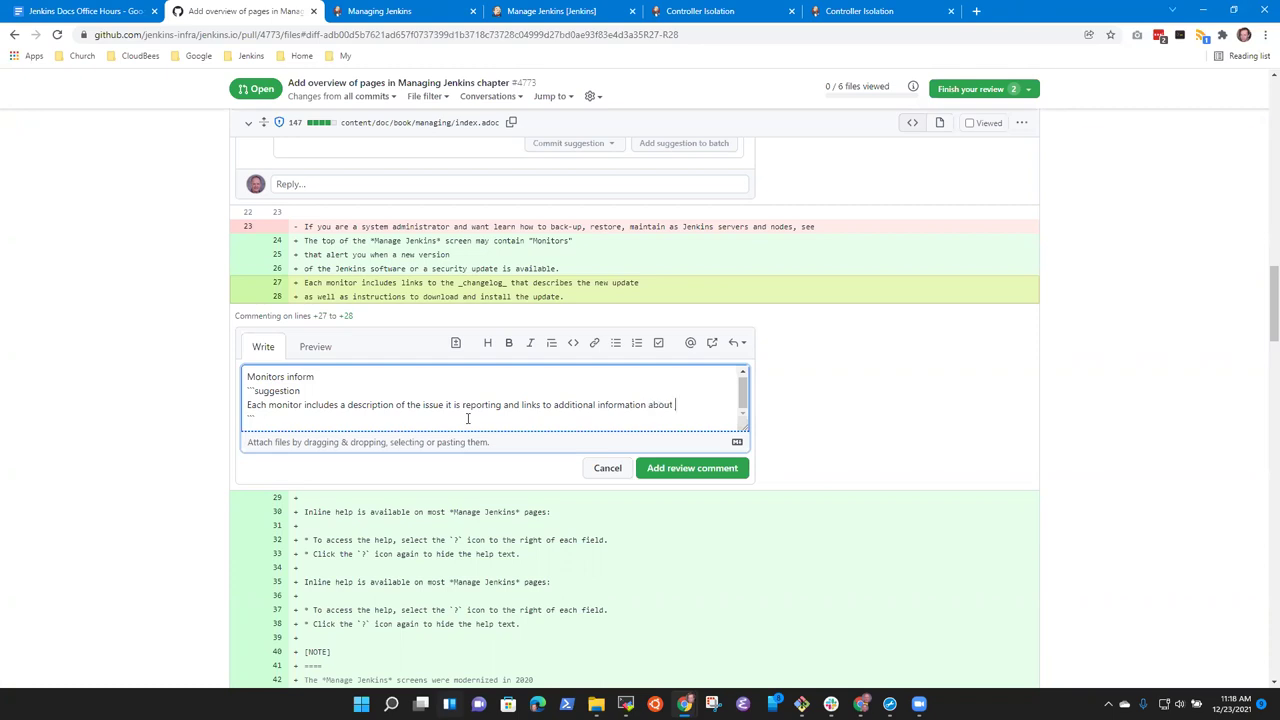
type(" the issue")
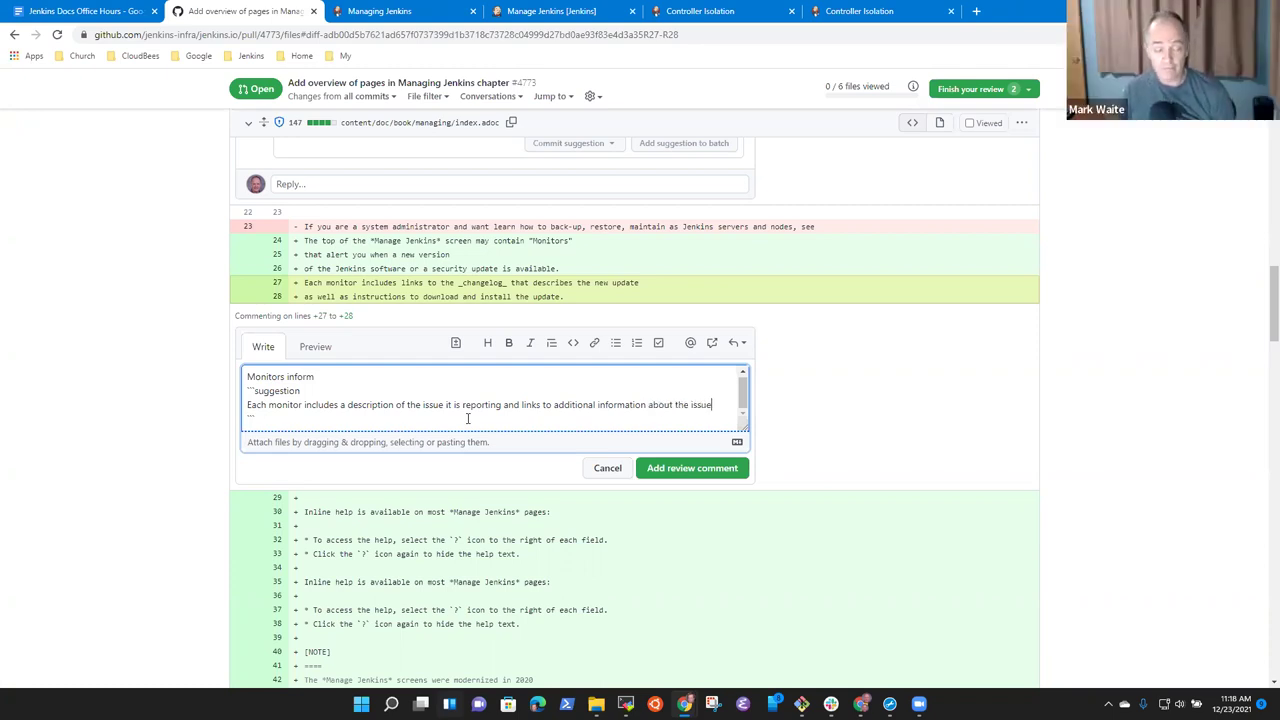
scroll(467, 418, "down", 3)
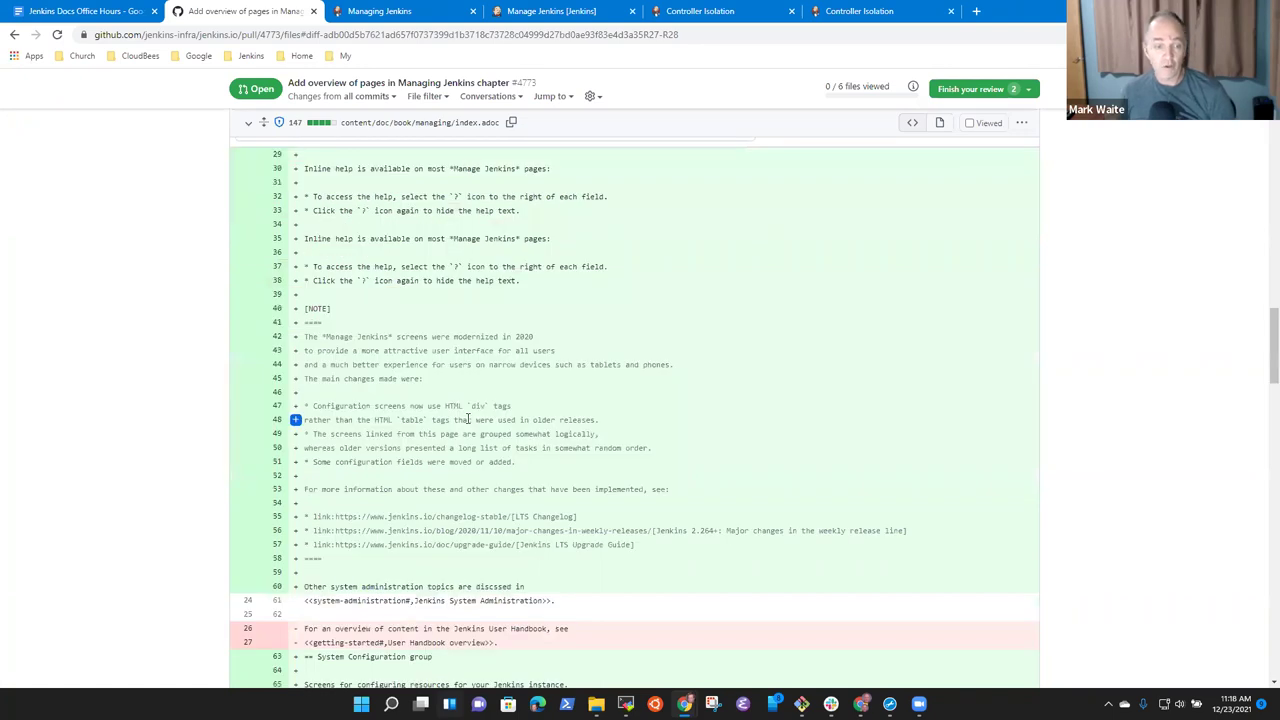
scroll(465, 428, "up", 2)
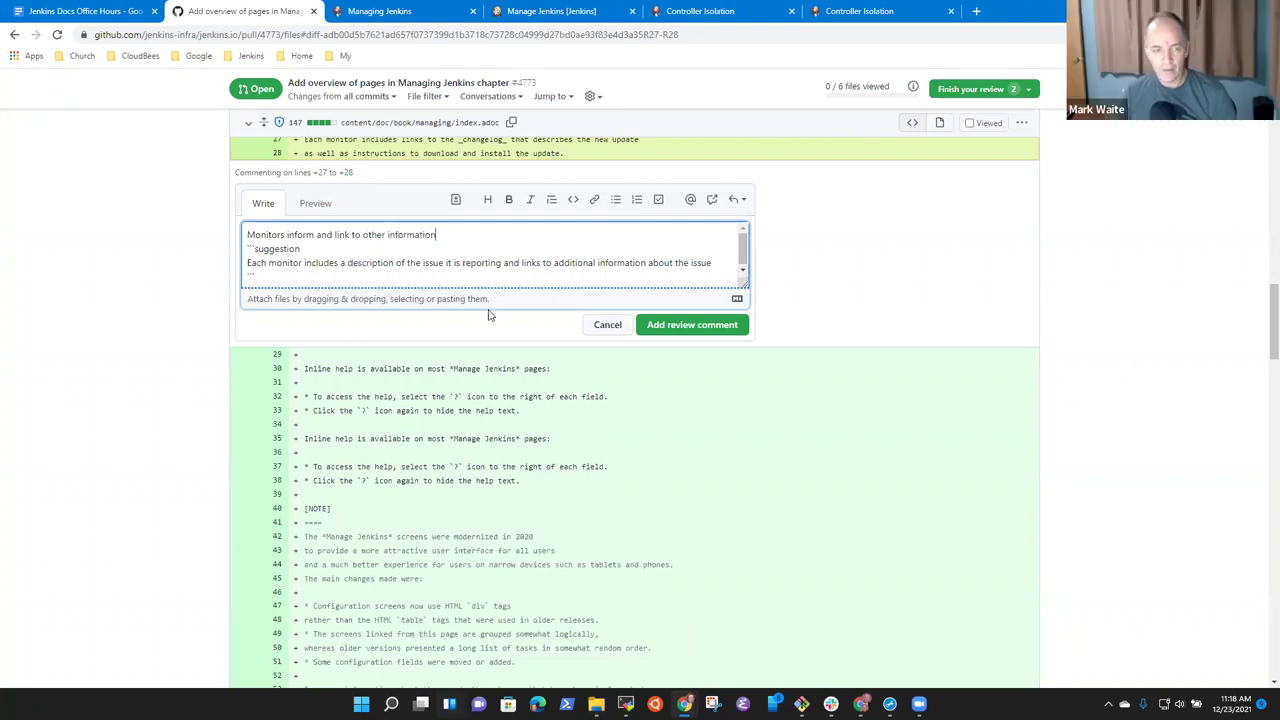
left_click(690, 336)
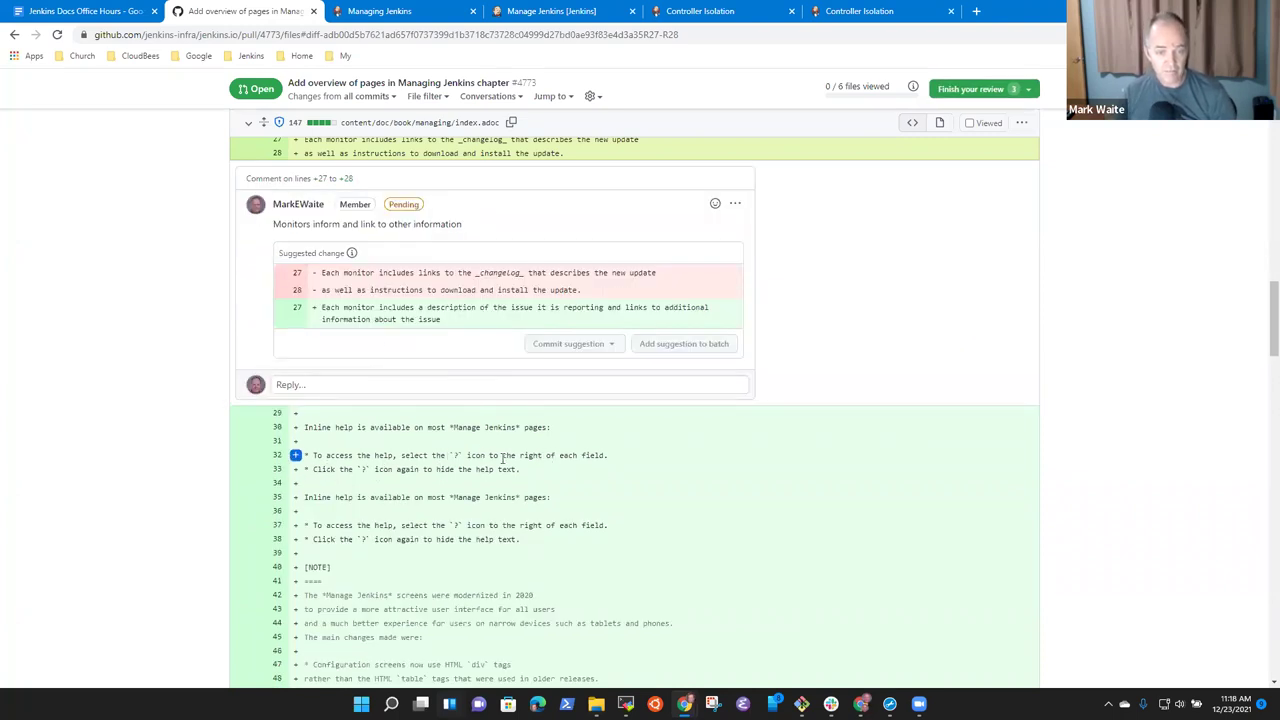
Close the extra controller isolation tabs and open Jenkins Global Tool Configuration.
left_click(889, 13)
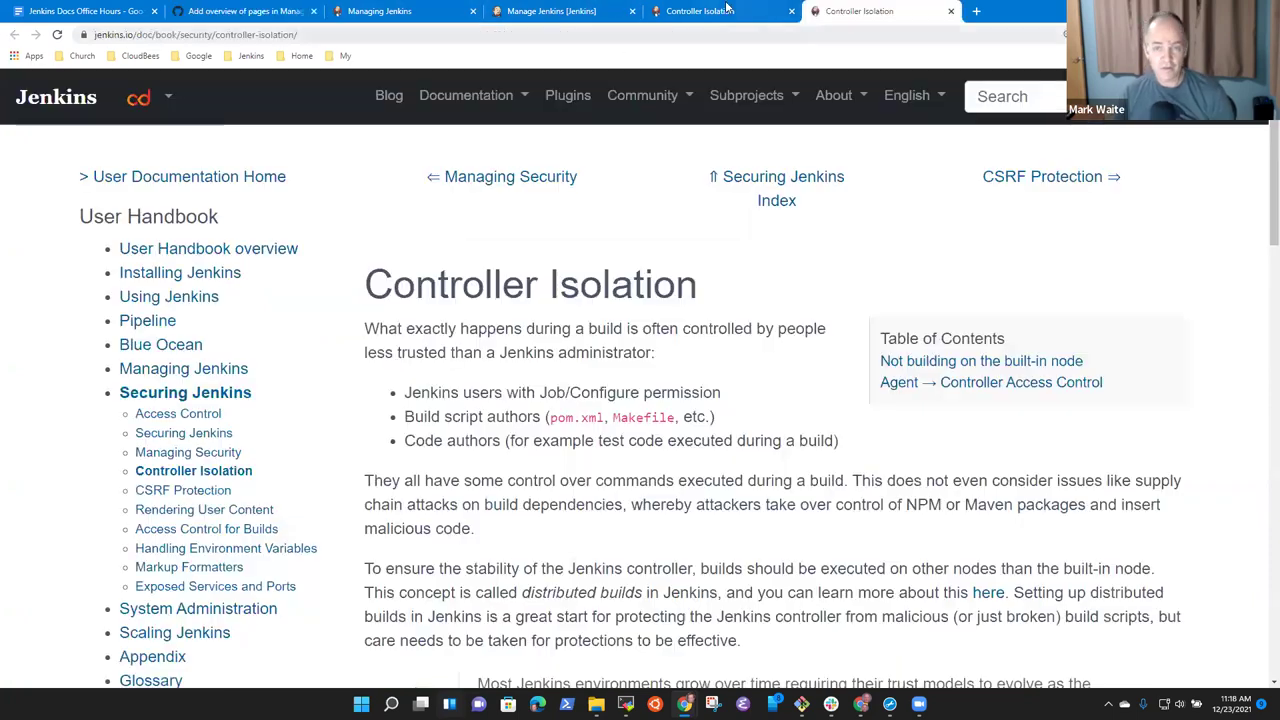
left_click(791, 11)
key("ctrl+t")
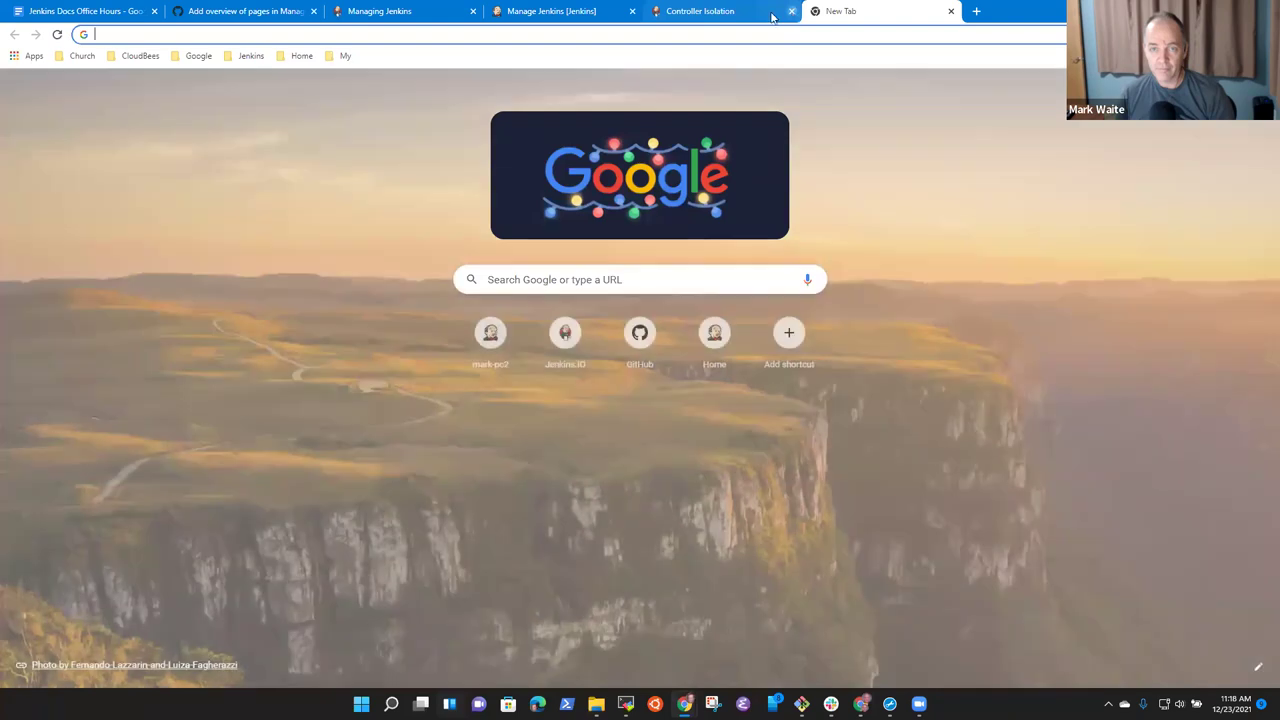
left_click(791, 11)
left_click(791, 11)
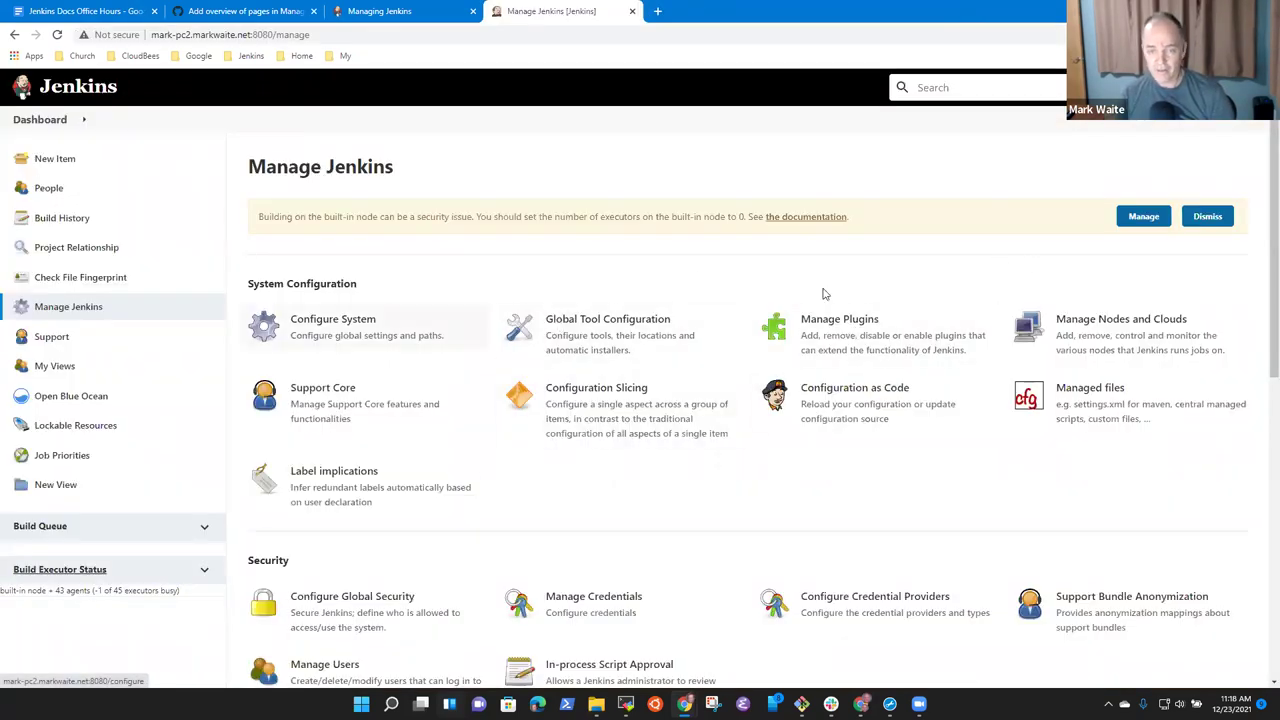
left_click(604, 354)
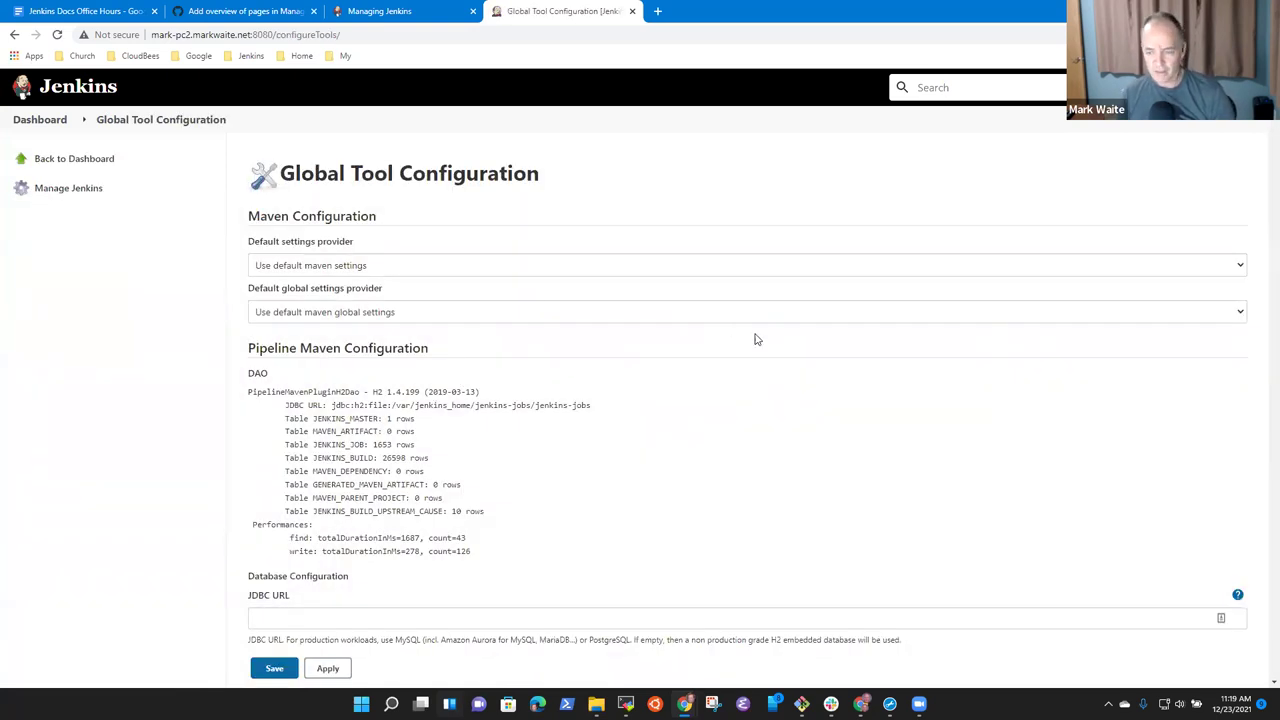
Read the inline help for the JDBC URL, Git executable path and shell command installer.
scroll(1225, 421, "down", 2)
left_click(1239, 464)
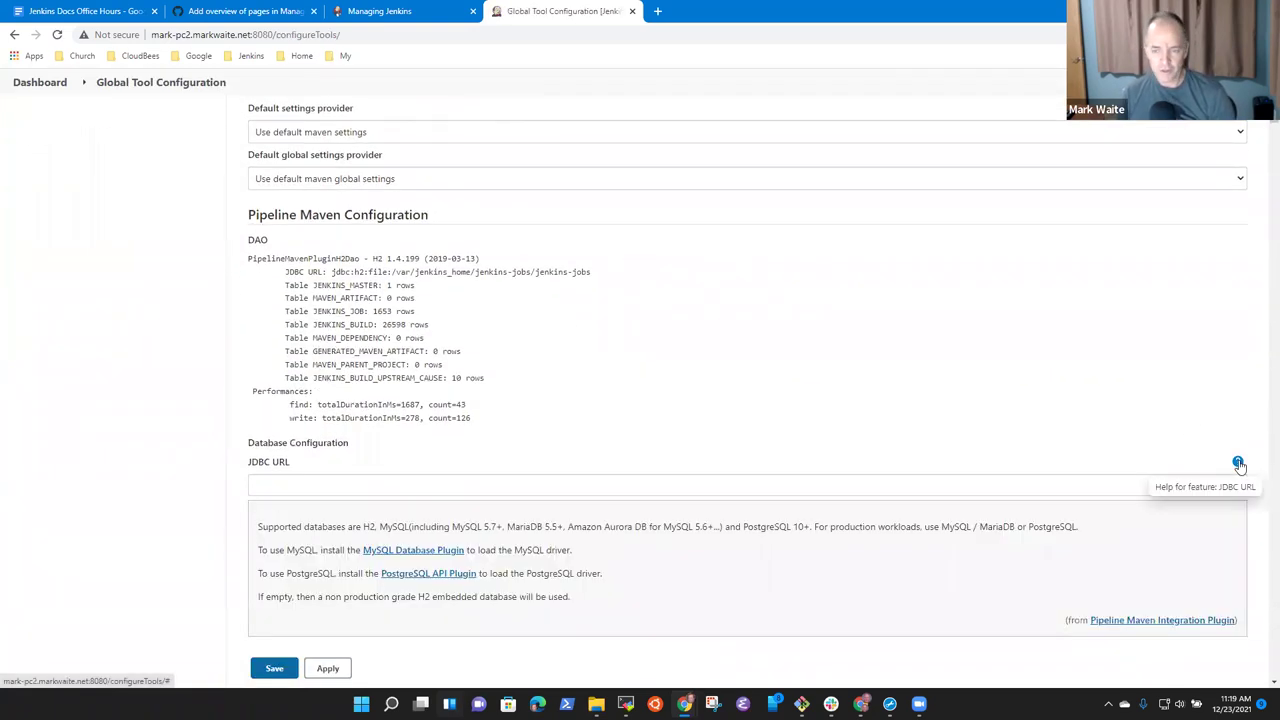
left_click(1239, 465)
scroll(503, 376, "down", 3)
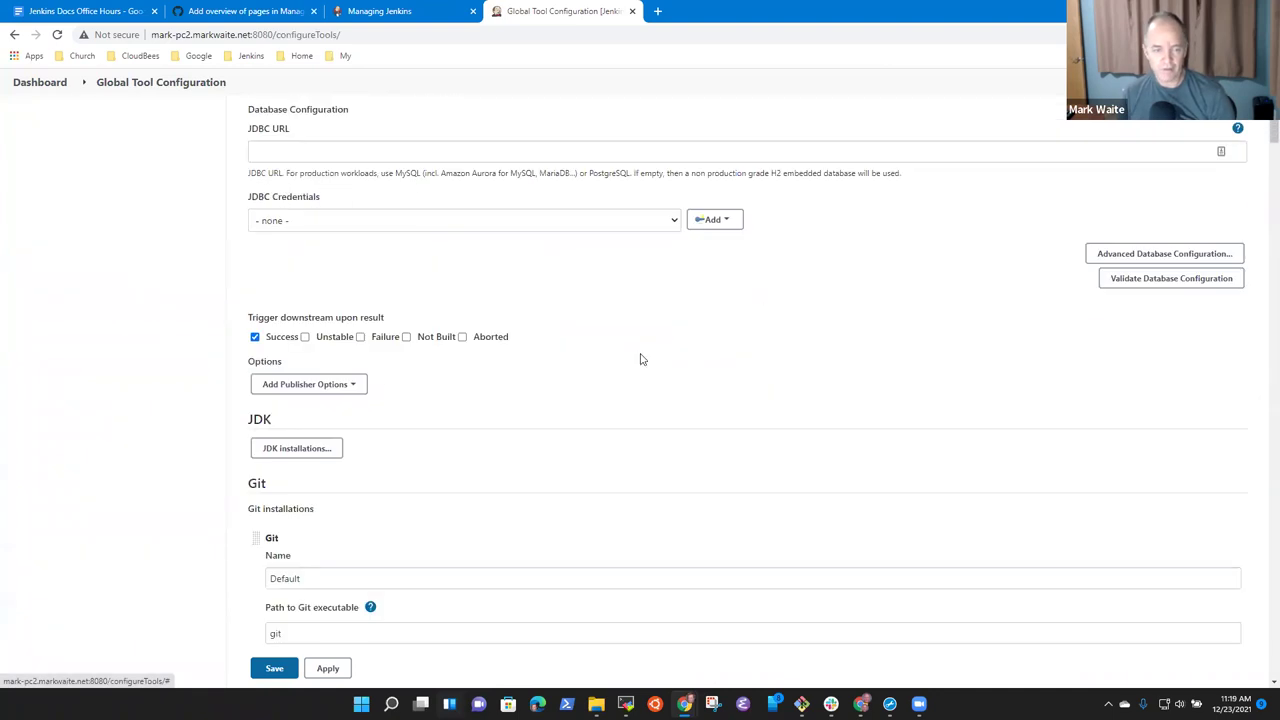
scroll(311, 406, "down", 2)
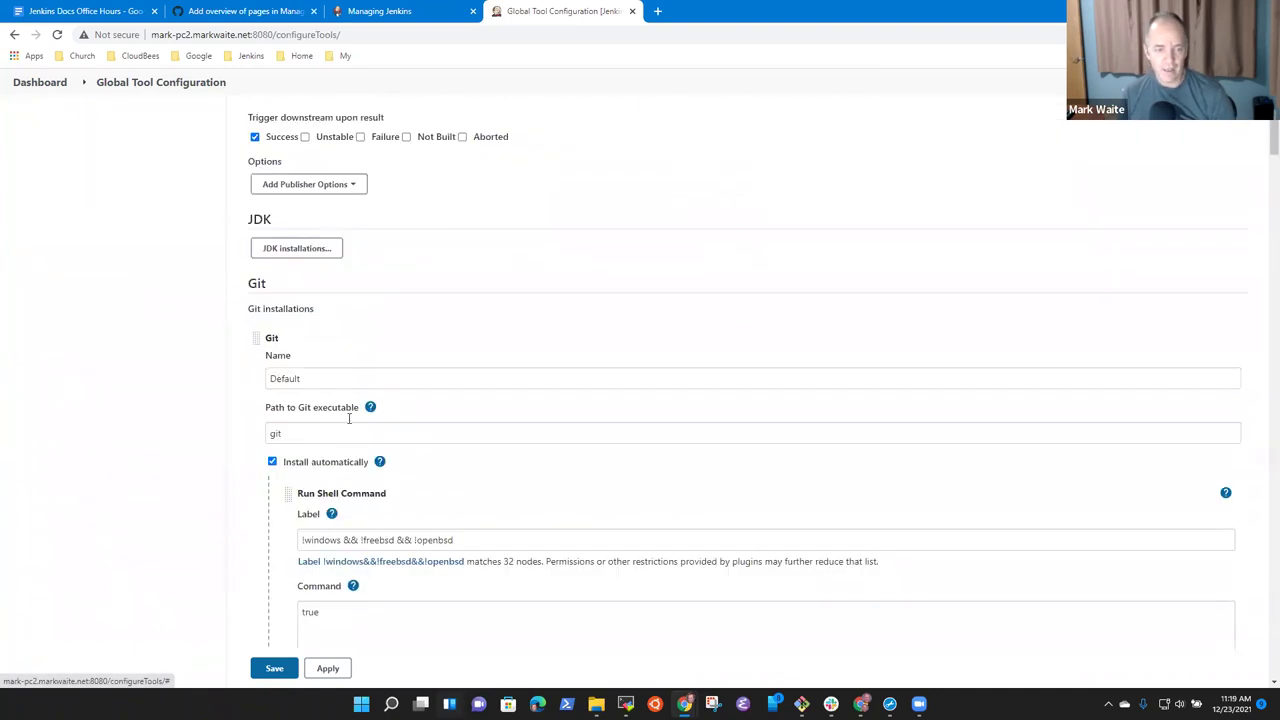
left_click(370, 408)
left_click(370, 408)
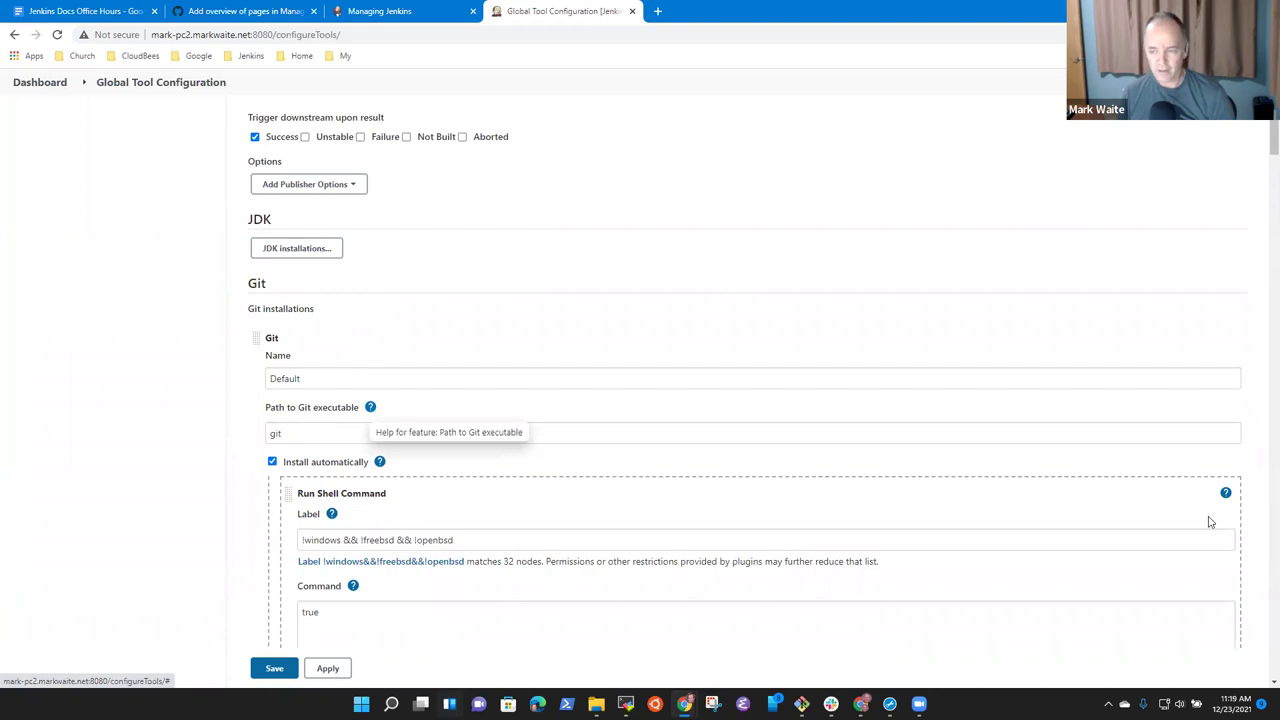
left_click(1227, 493)
left_click(1227, 493)
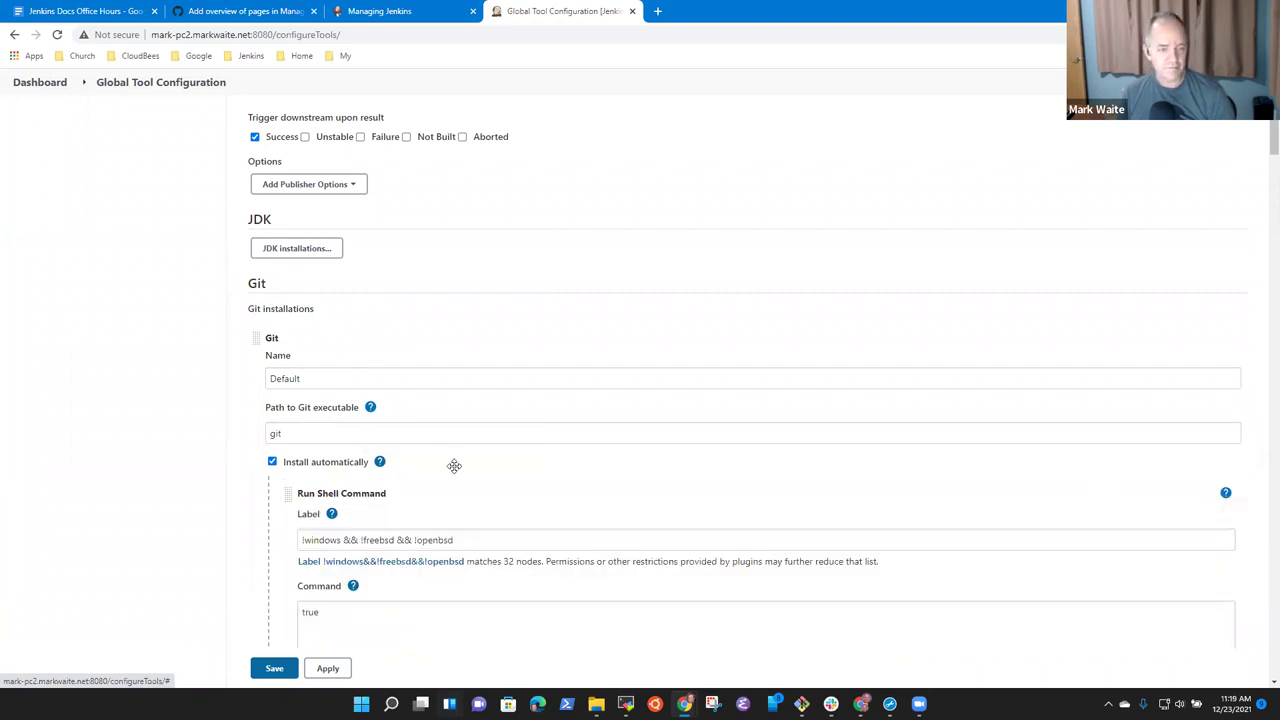
Read the help for automatic installation, Tool Home and the second installer, then return to PR #4773.
scroll(451, 471, "down", 3)
left_click(379, 128)
left_click(379, 128)
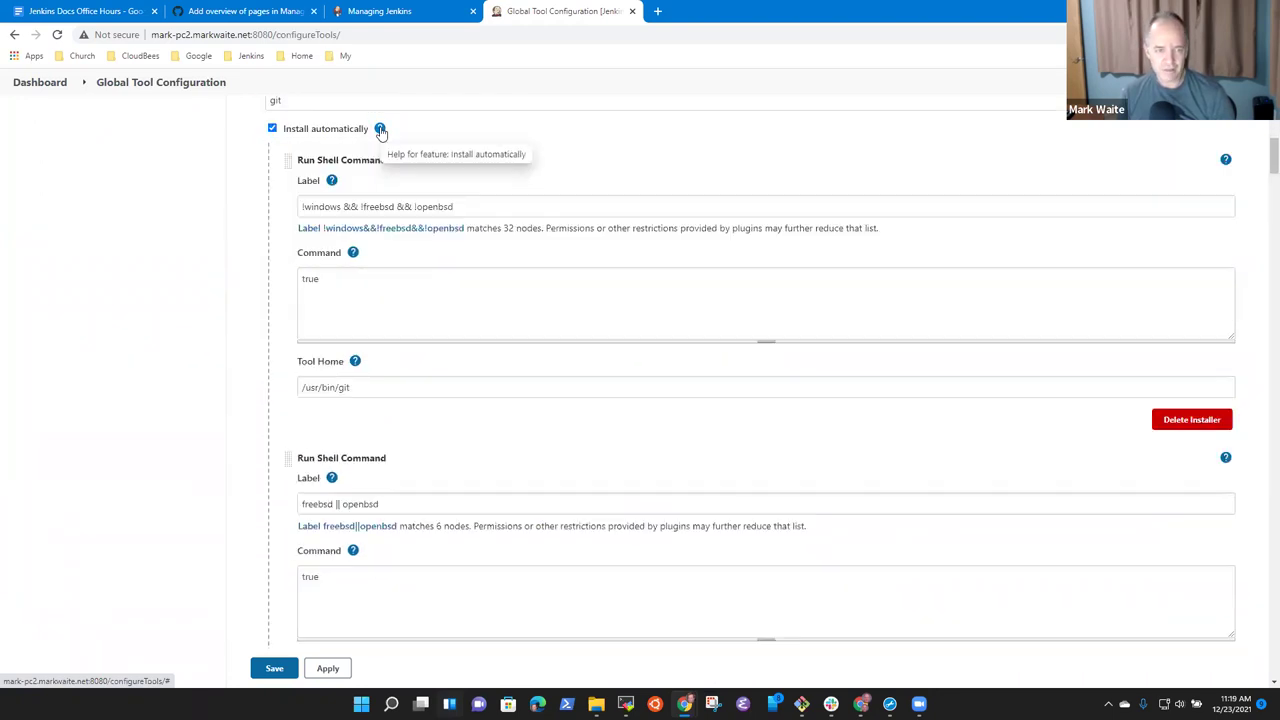
left_click(356, 363)
left_click(356, 363)
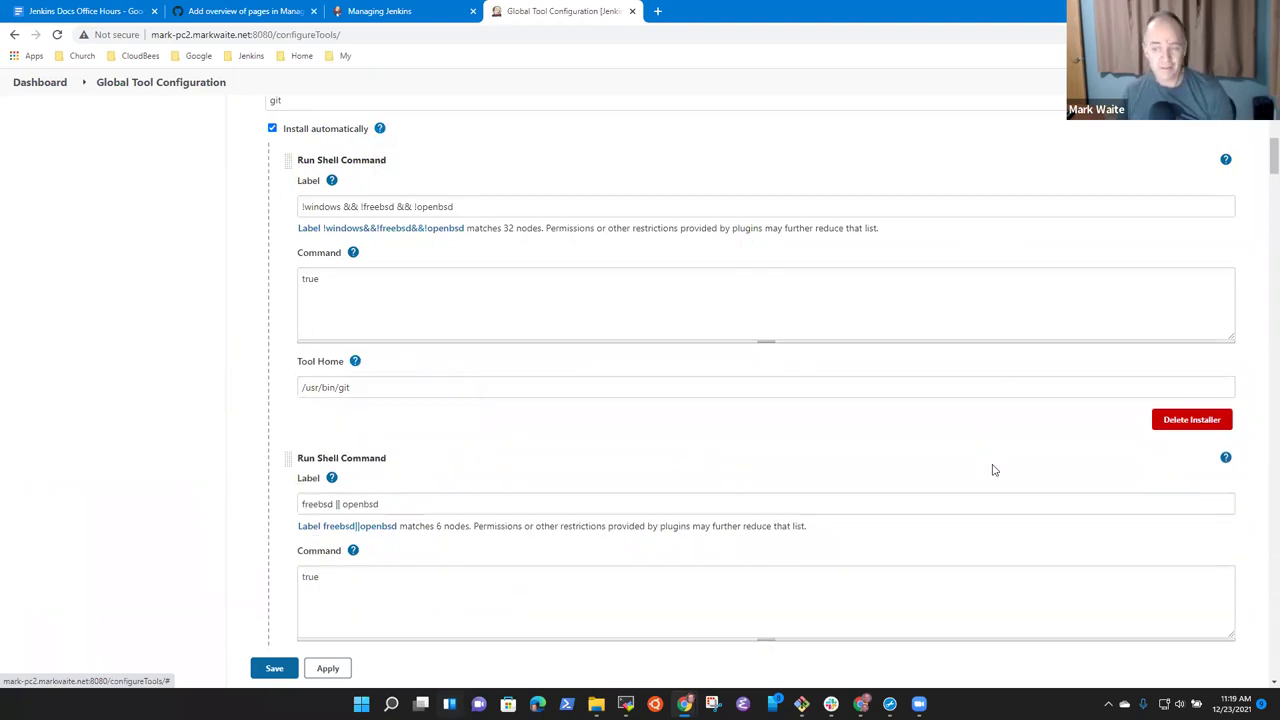
left_click(1226, 460)
left_click(1226, 460)
left_click(242, 10)
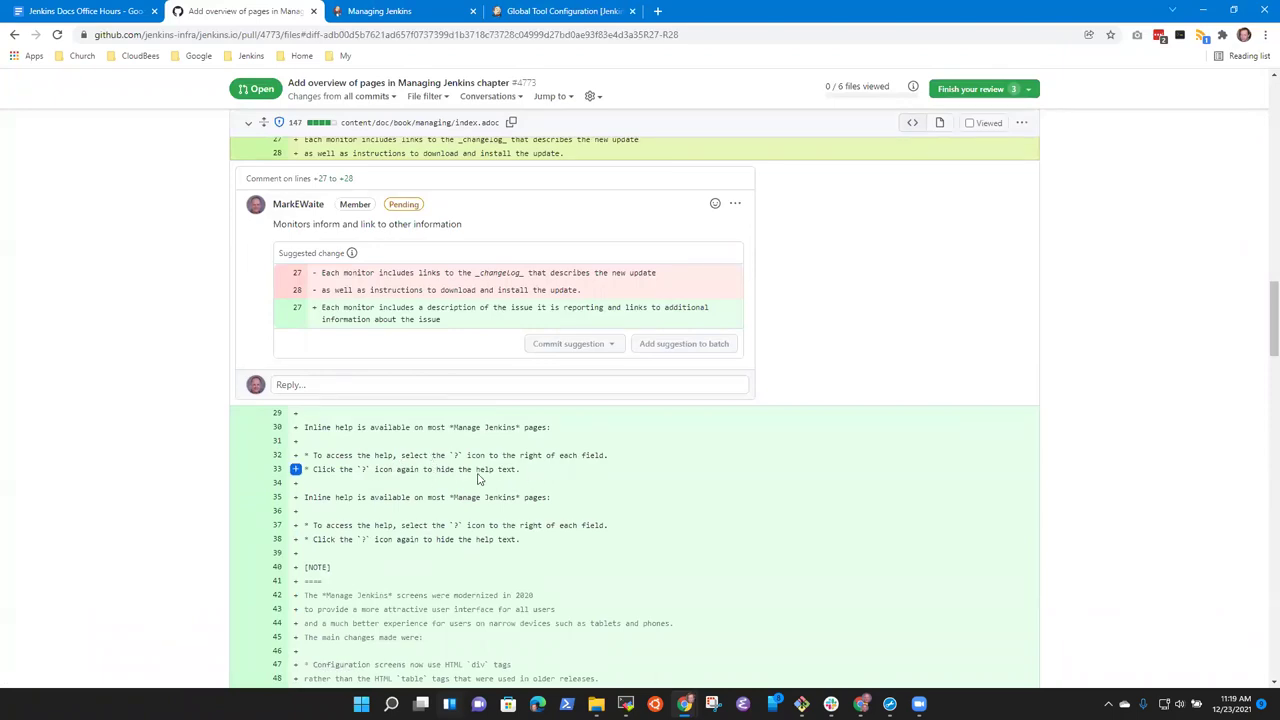
Start a suggestion on diff line 35, then discard the unfinished draft.
scroll(447, 479, "down", 2)
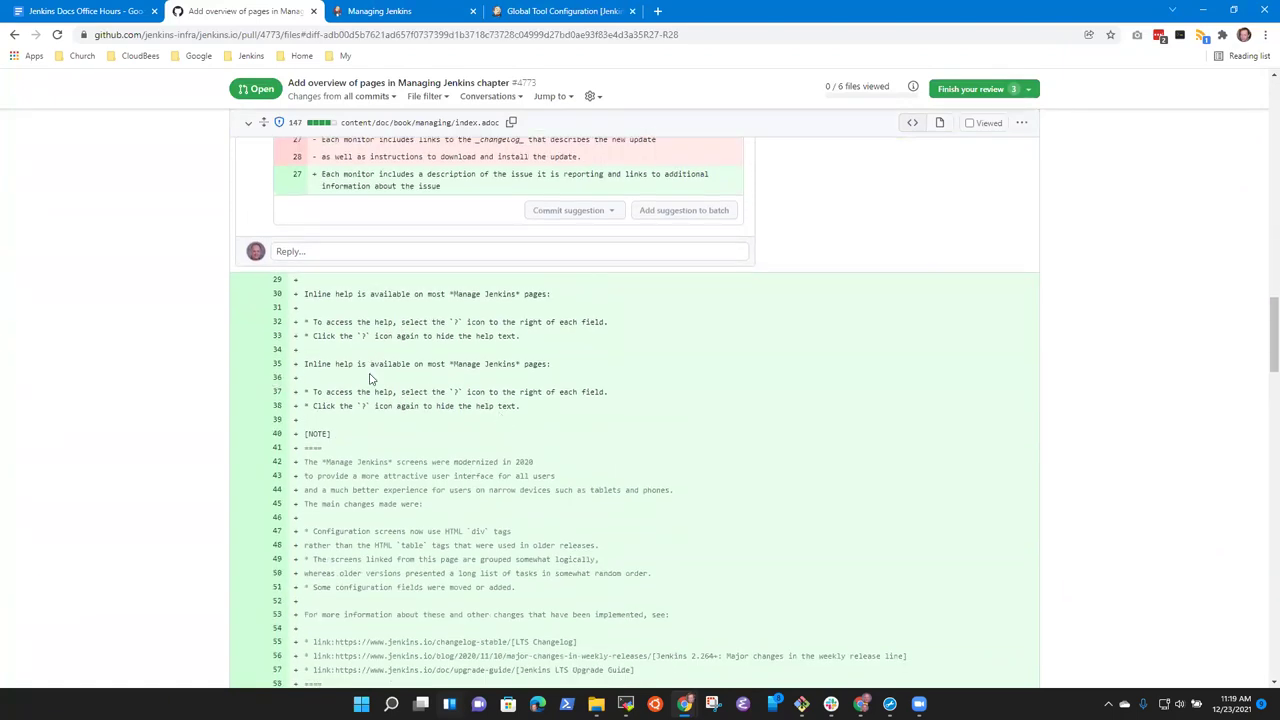
scroll(478, 380, "up", 1)
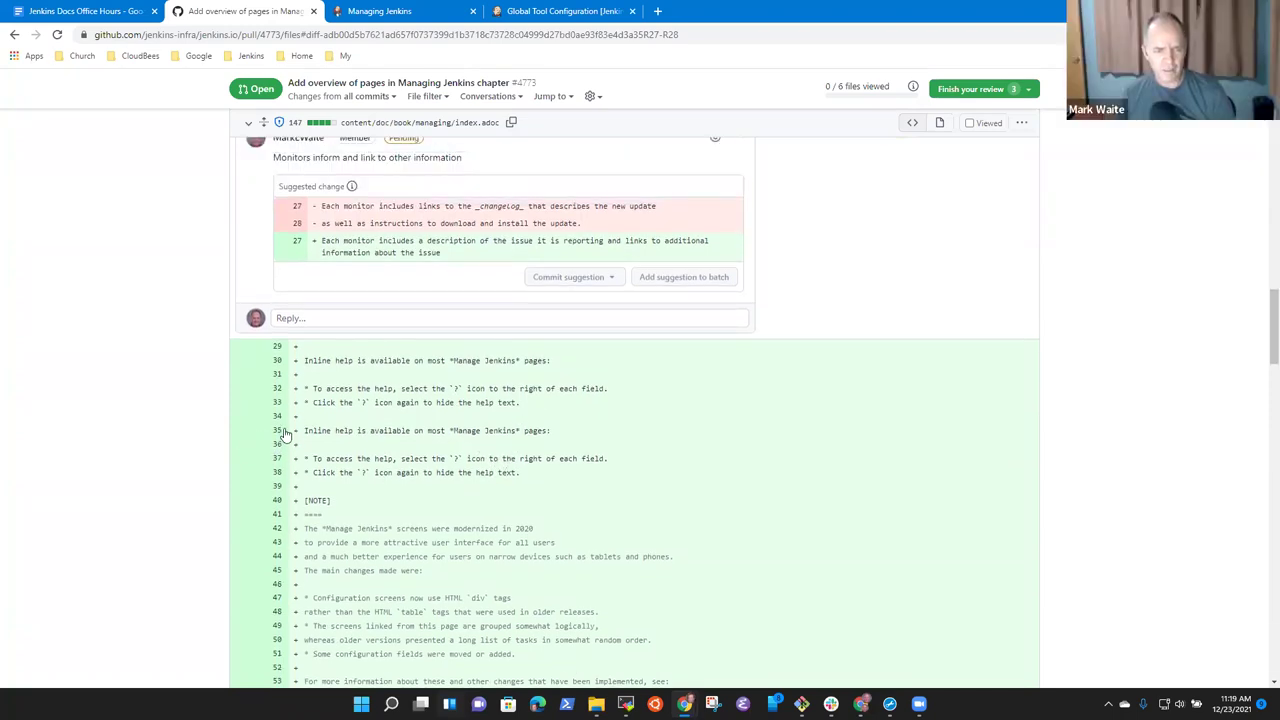
left_click_drag(285, 434, 290, 486)
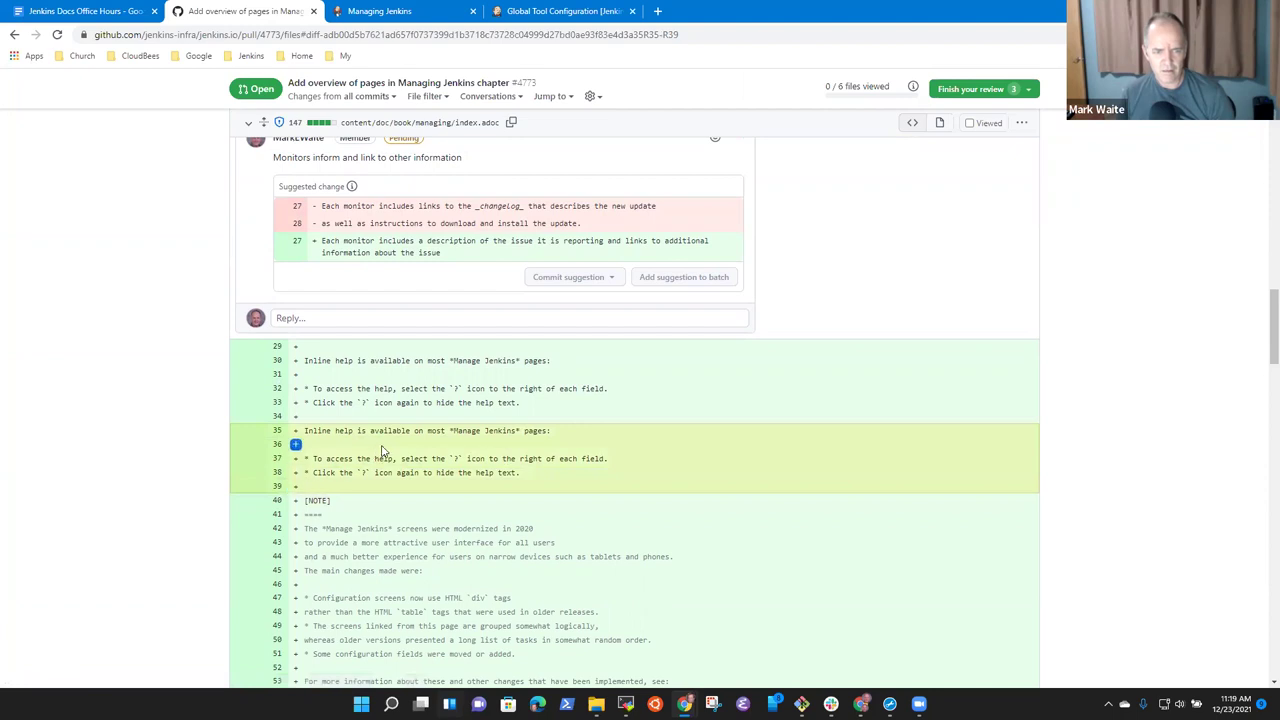
left_click(295, 431)
left_click(455, 460)
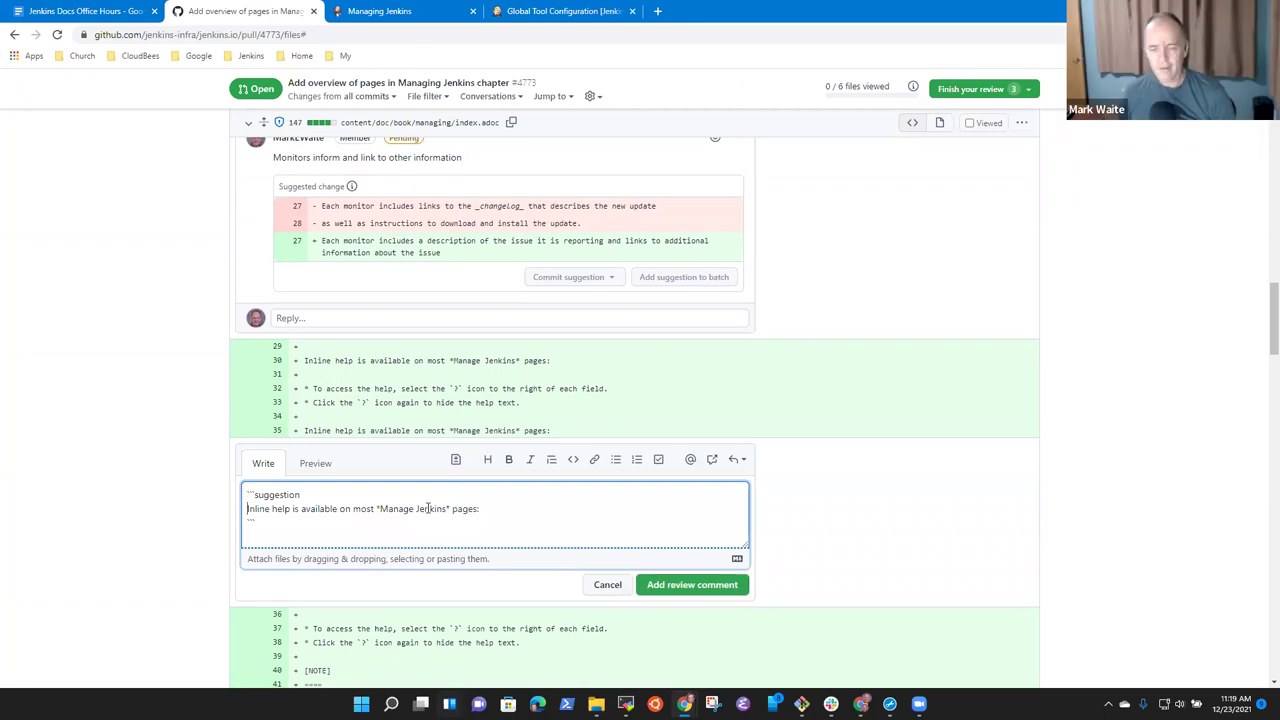
left_click(606, 588)
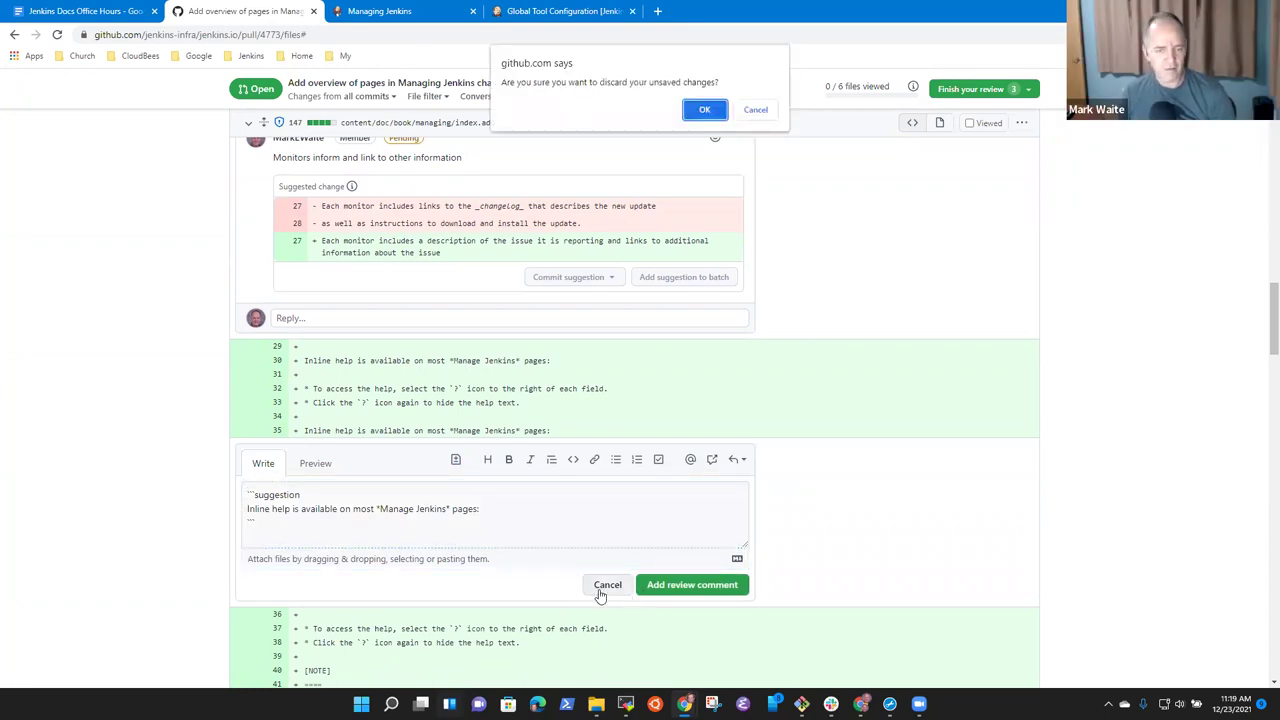
left_click(705, 111)
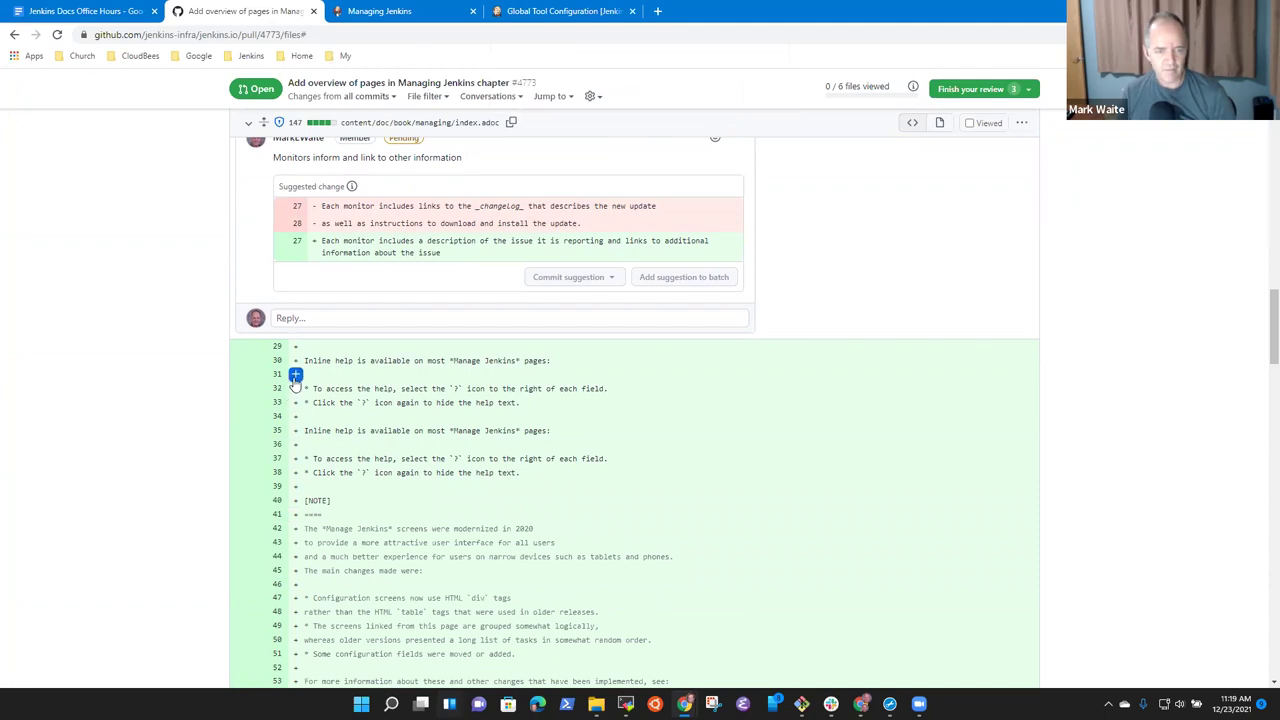
Suggest deleting lines 31–35 with the note 'Remove duplication' and add it to the review.
left_click_drag(295, 374, 282, 437)
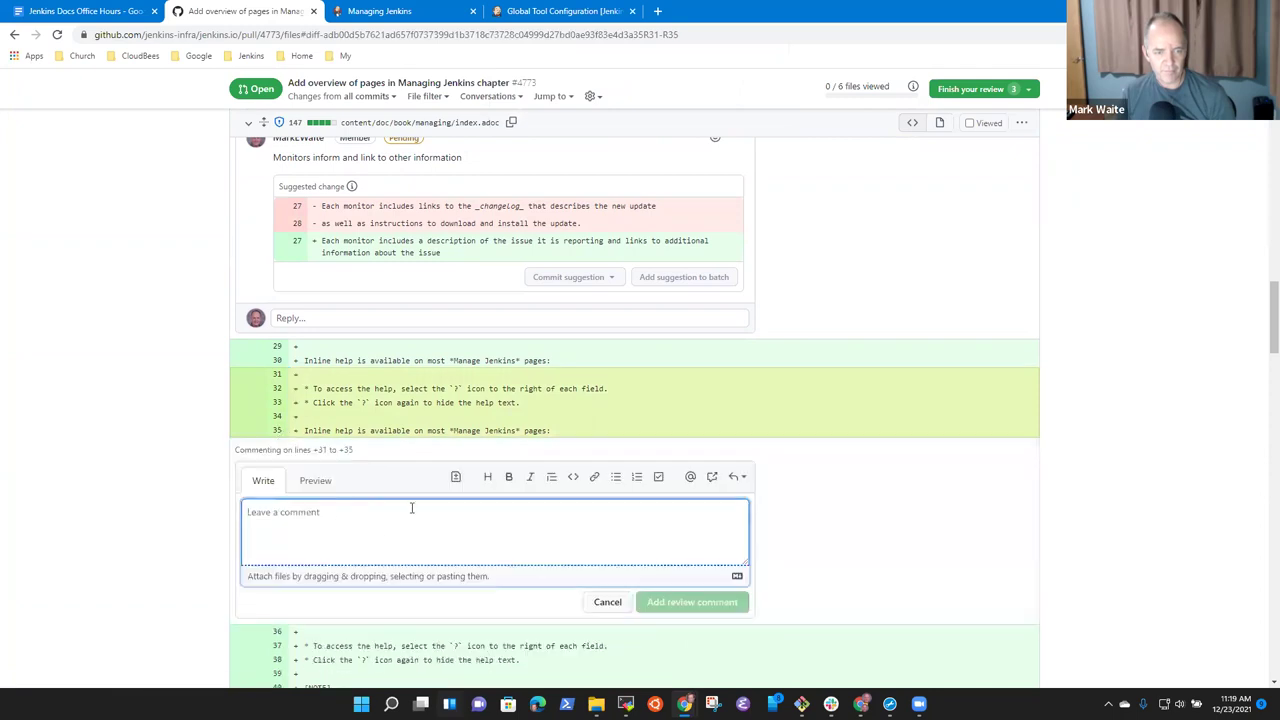
left_click(455, 478)
scroll(445, 507, "up", 2)
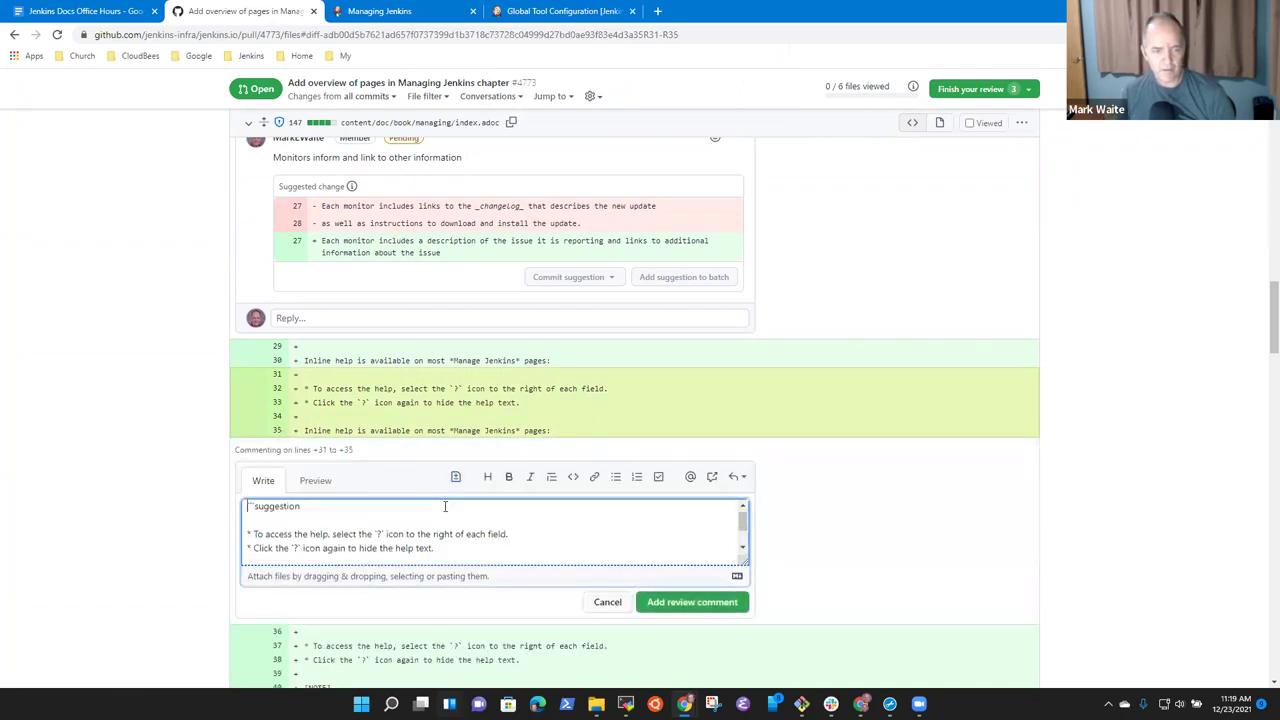
key("Return")
key("Up")
type("Remove o")
type("uplication")
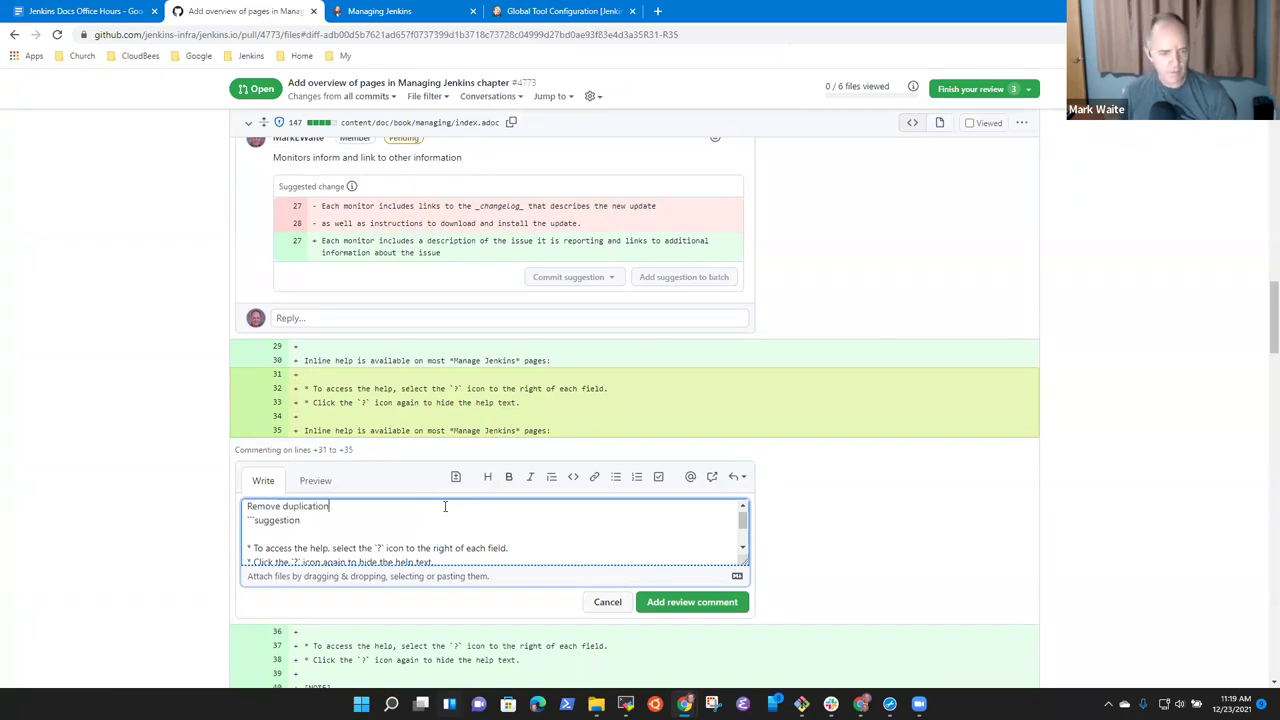
key("shift+Down")
key("shift+Down")
key("shift+Down")
key("shift+Down")
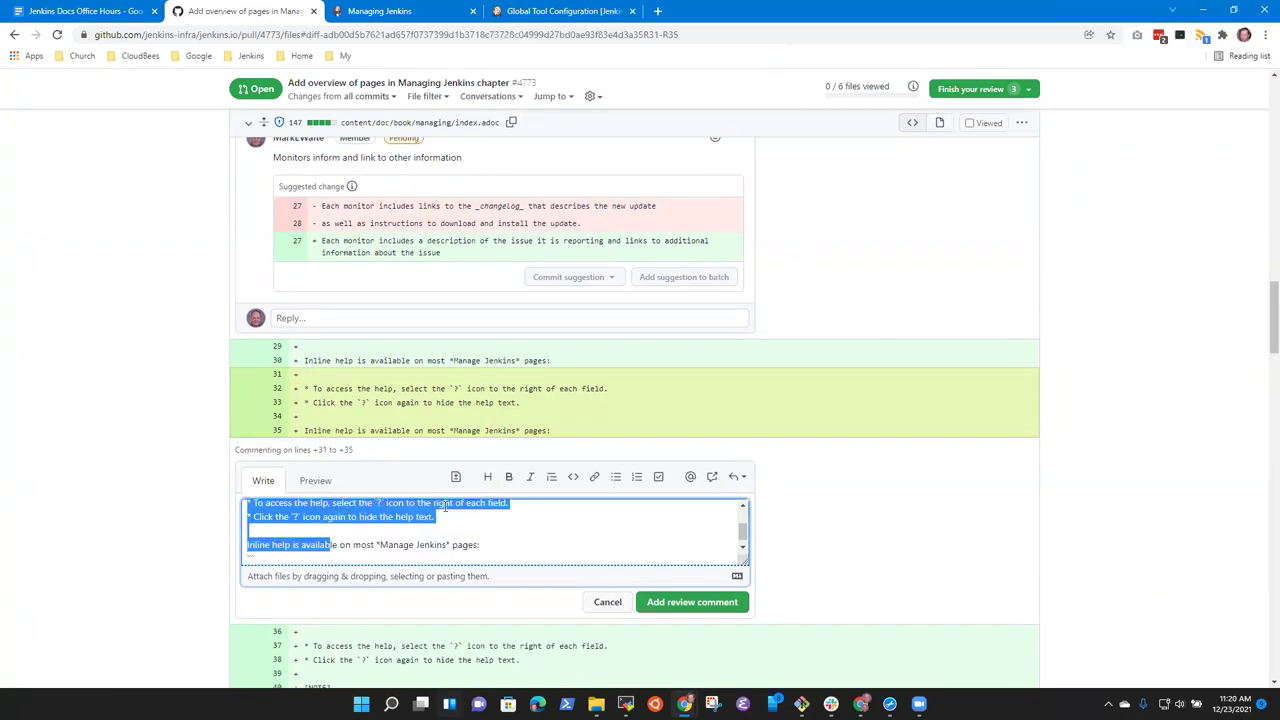
key("BackSpace")
key("shift+End")
key("BackSpace")
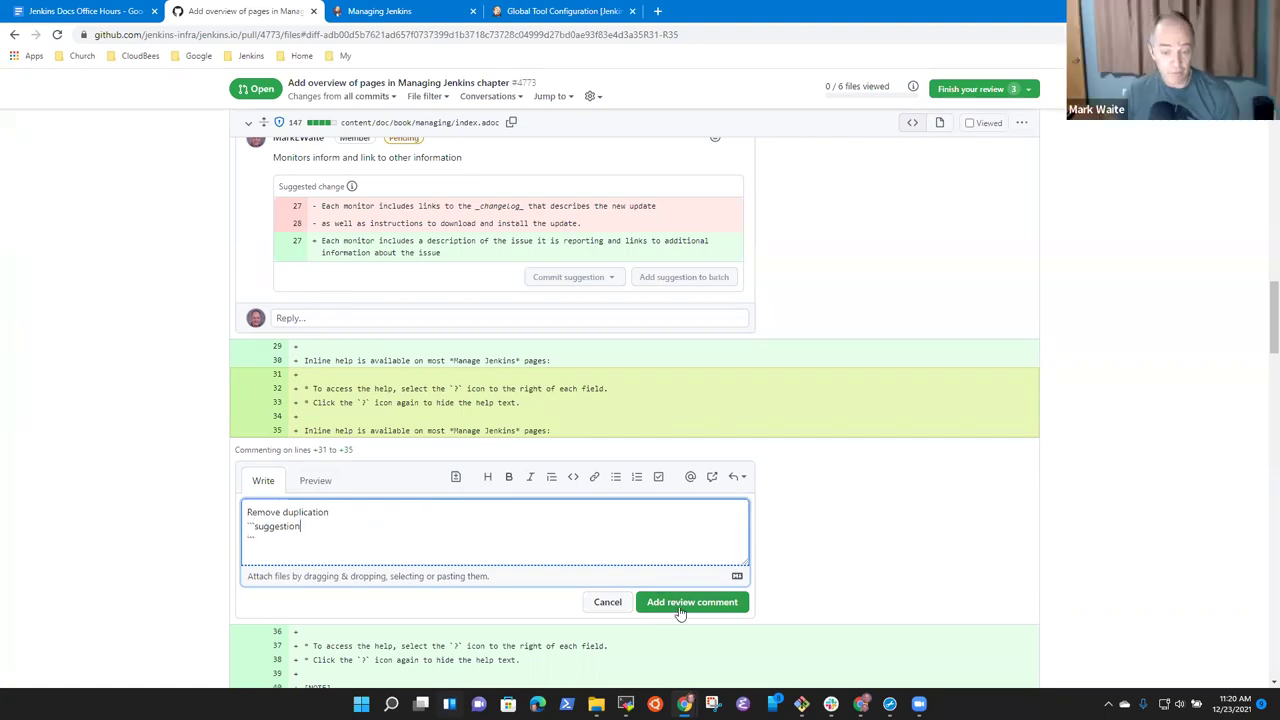
left_click(681, 603)
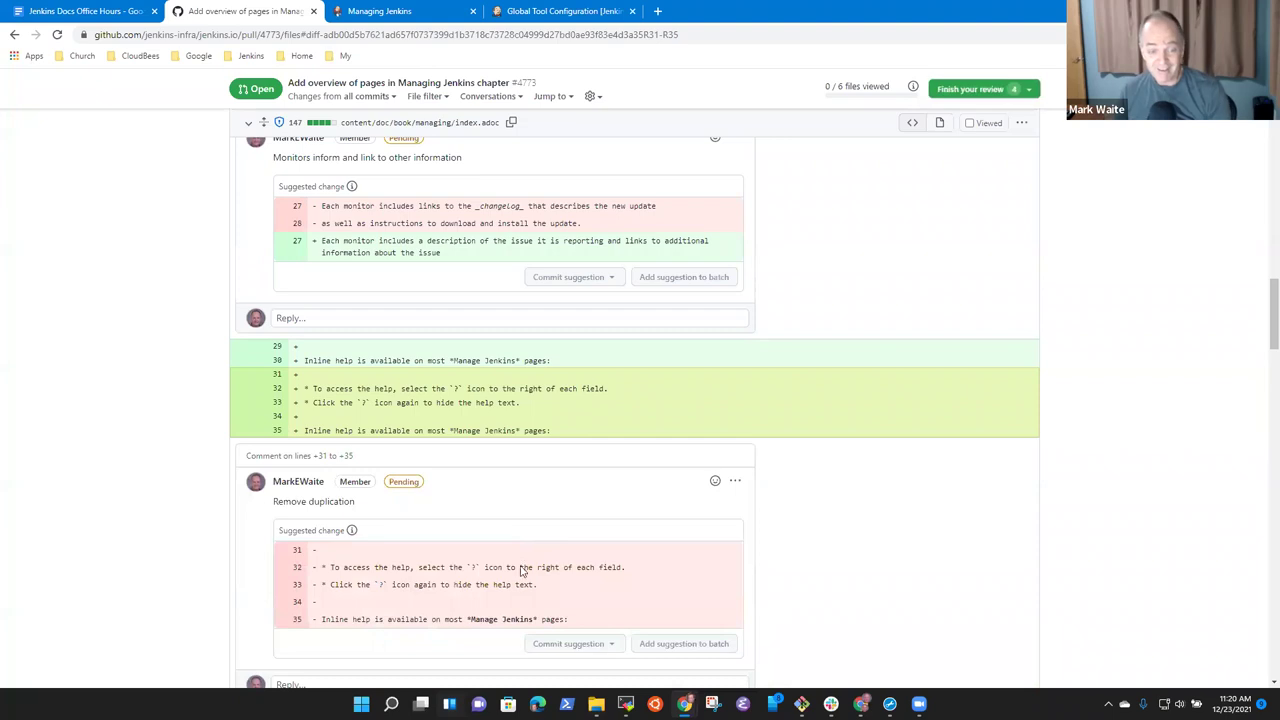
scroll(540, 480, "down", 3)
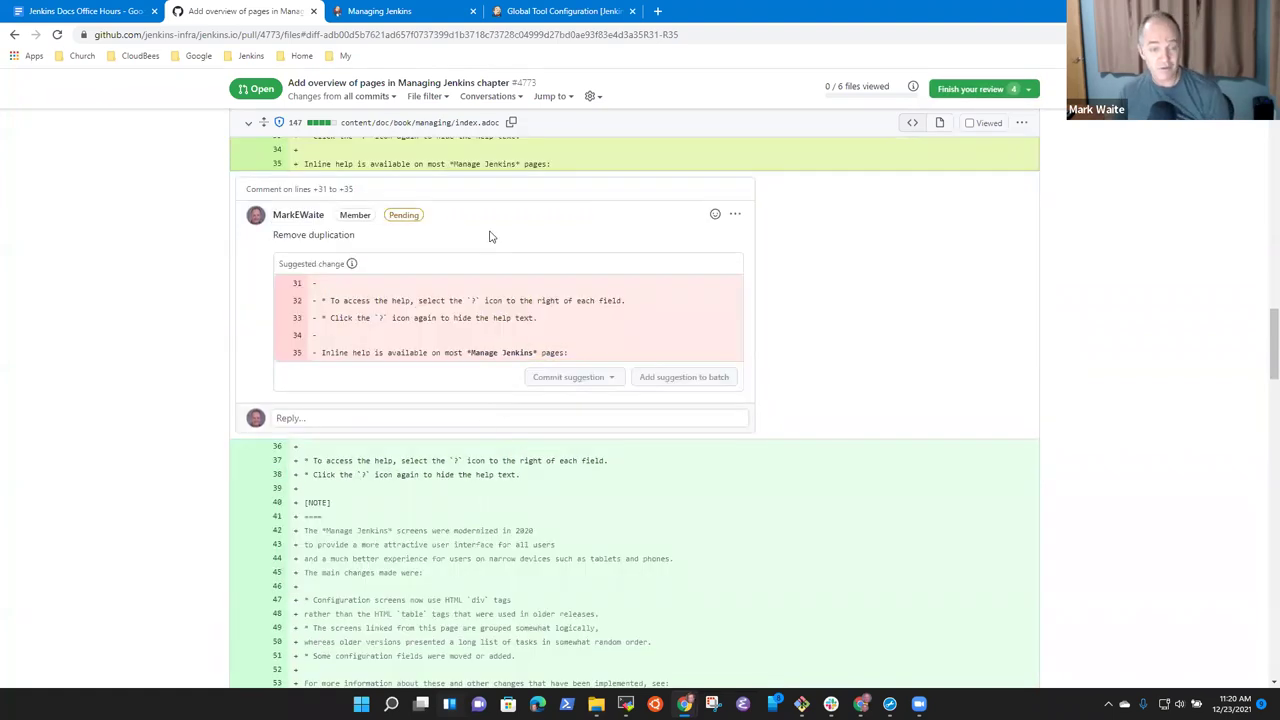
scroll(540, 470, "down", 3)
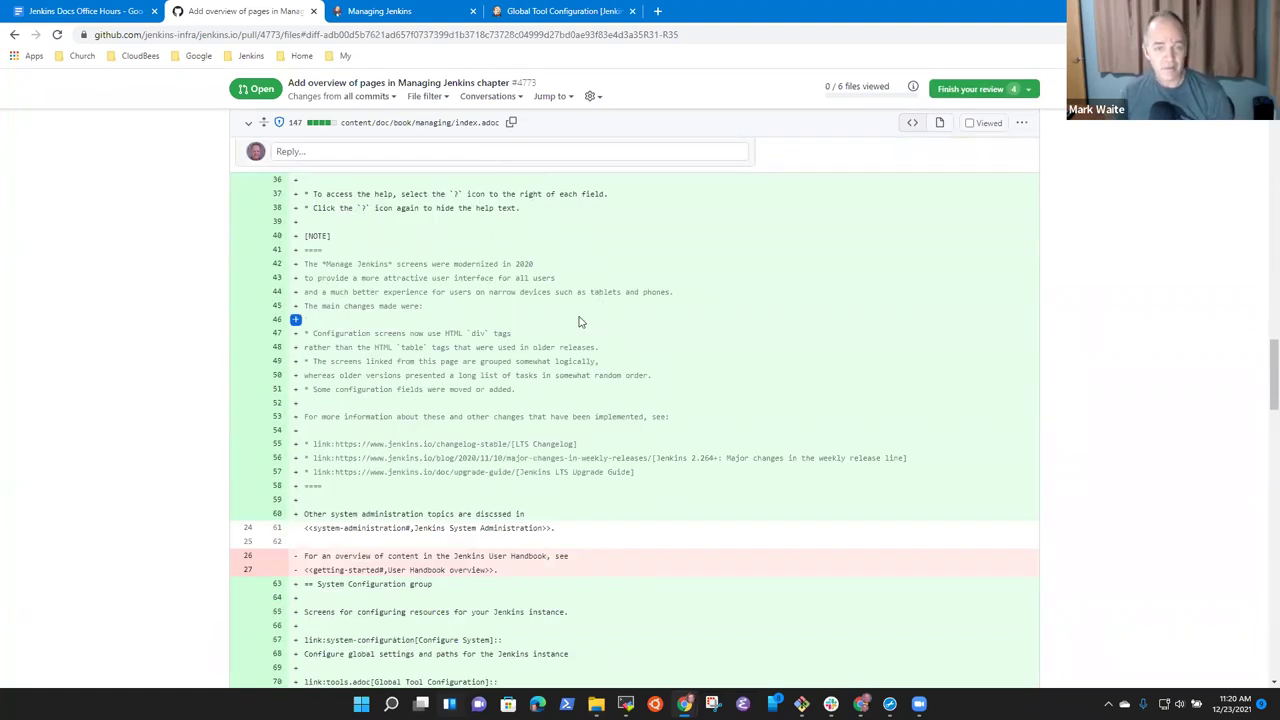
scroll(530, 340, "up", 5)
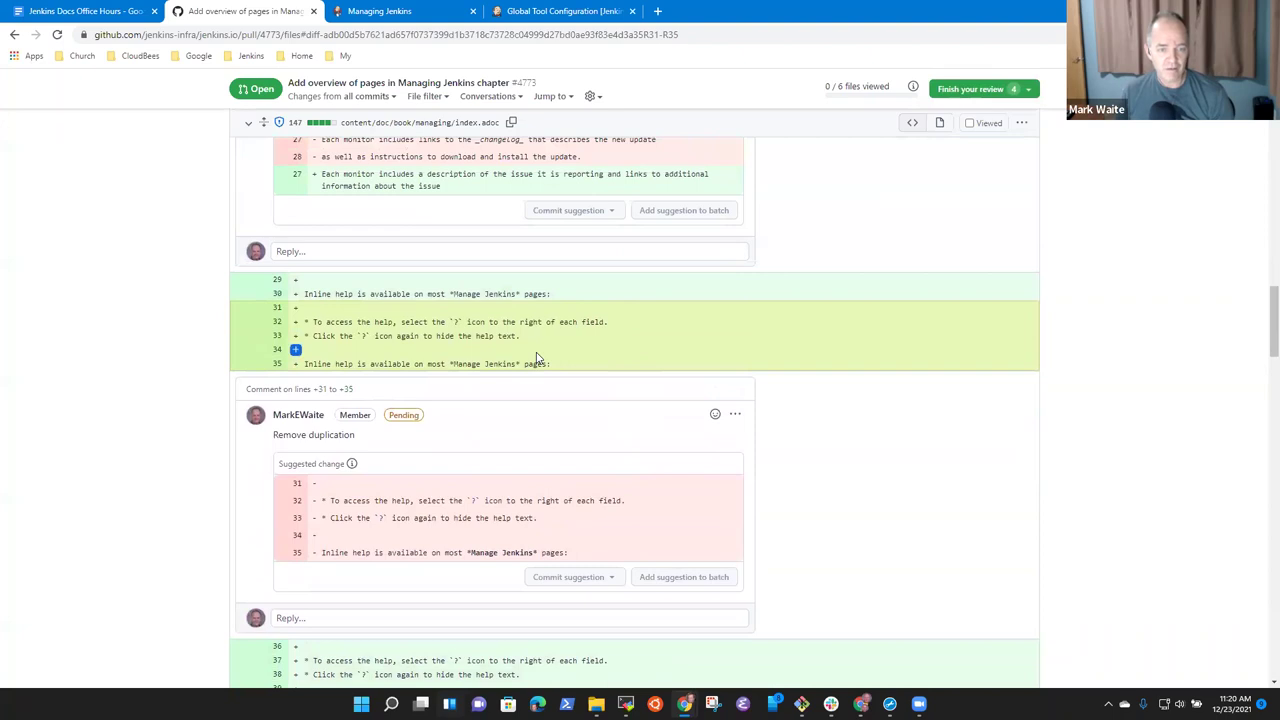
scroll(480, 352, "up", 1)
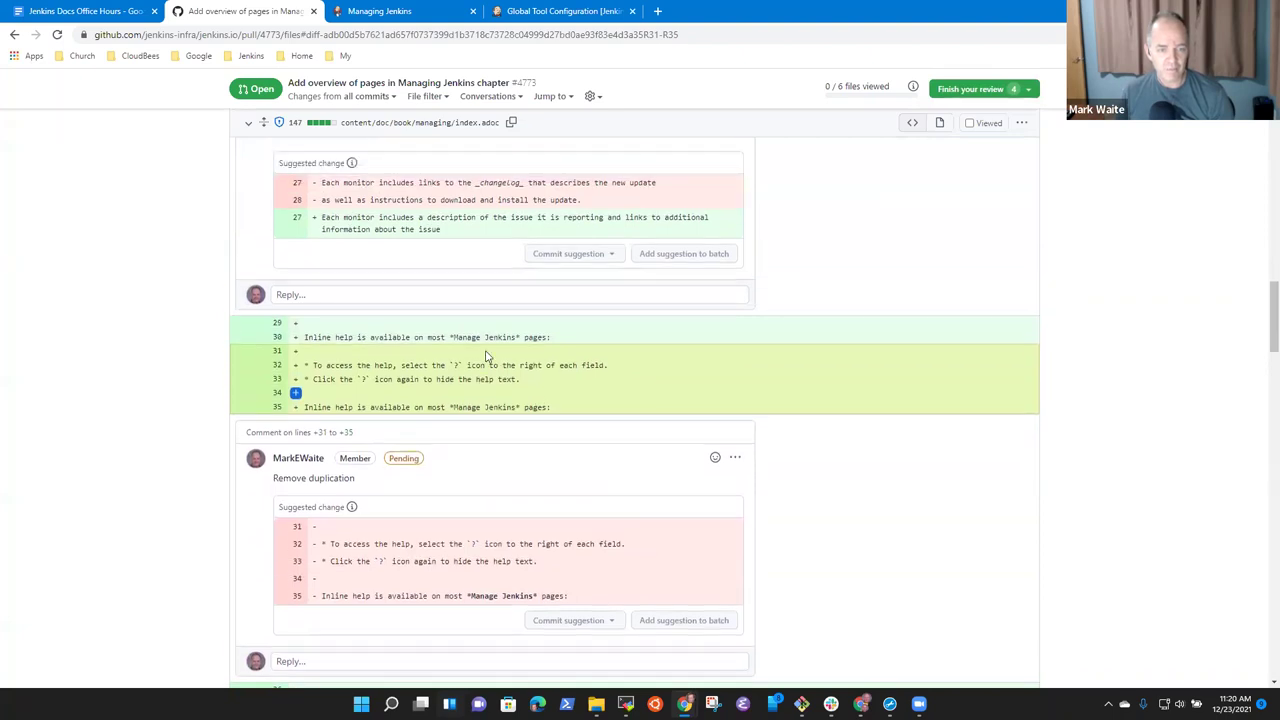
scroll(528, 351, "down", 4)
scroll(537, 354, "down", 3)
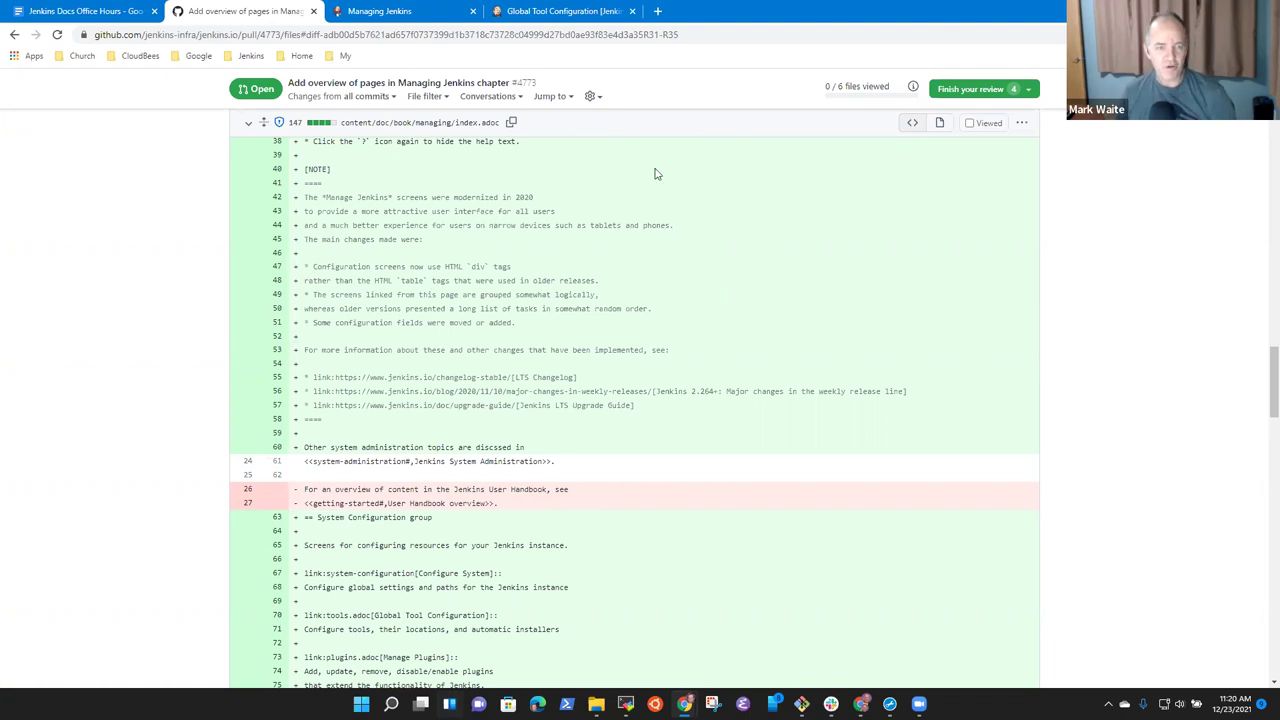
left_click_drag(296, 267, 296, 291)
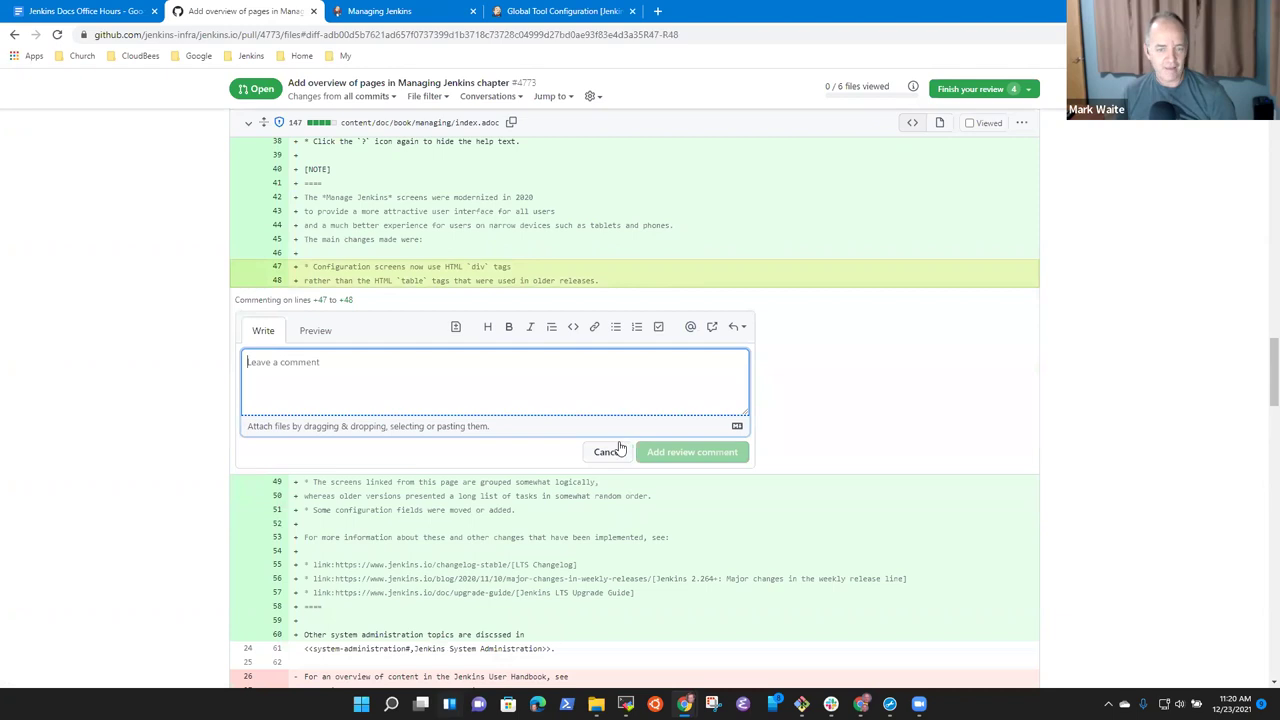
left_click(612, 449)
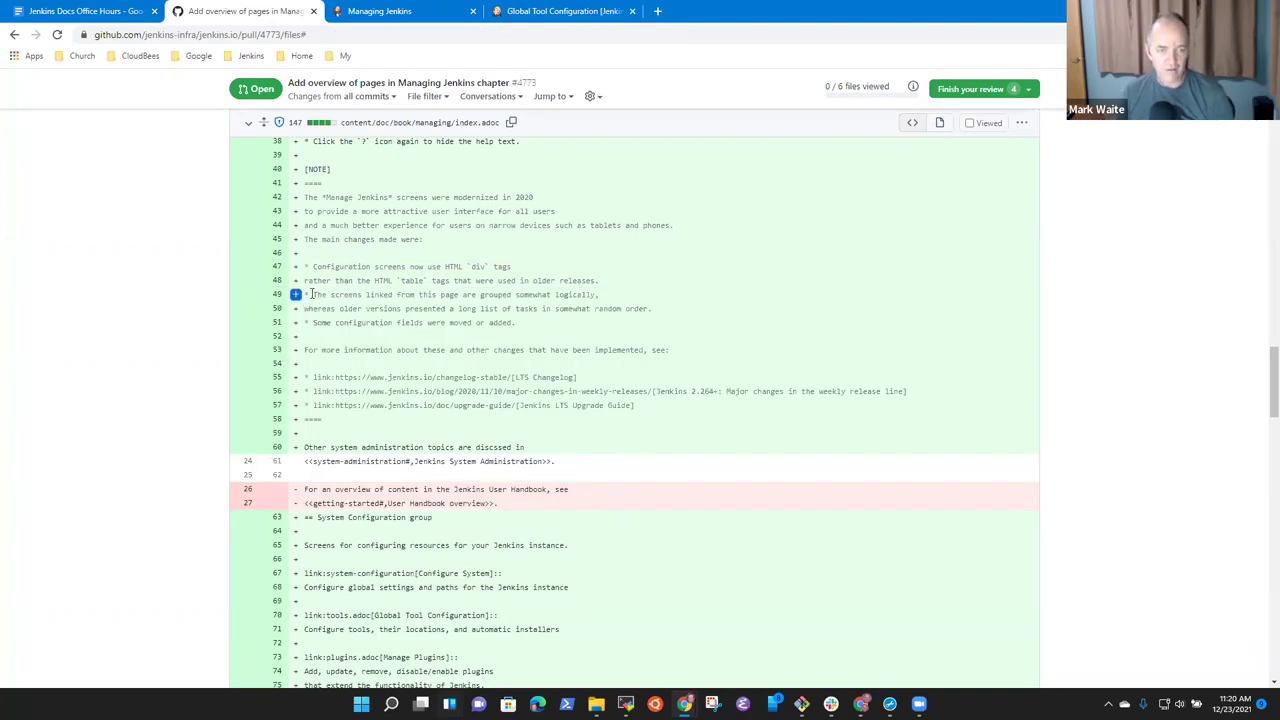
left_click_drag(312, 294, 652, 316)
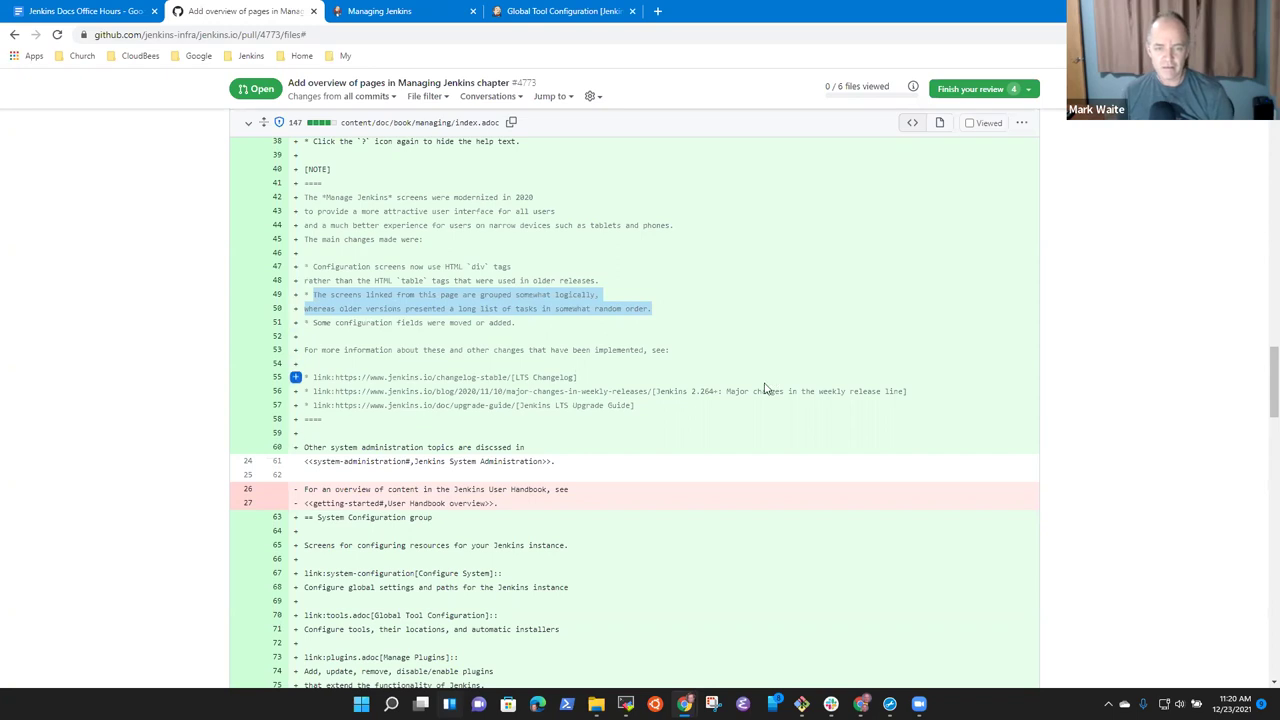
left_click_drag(338, 391, 662, 391)
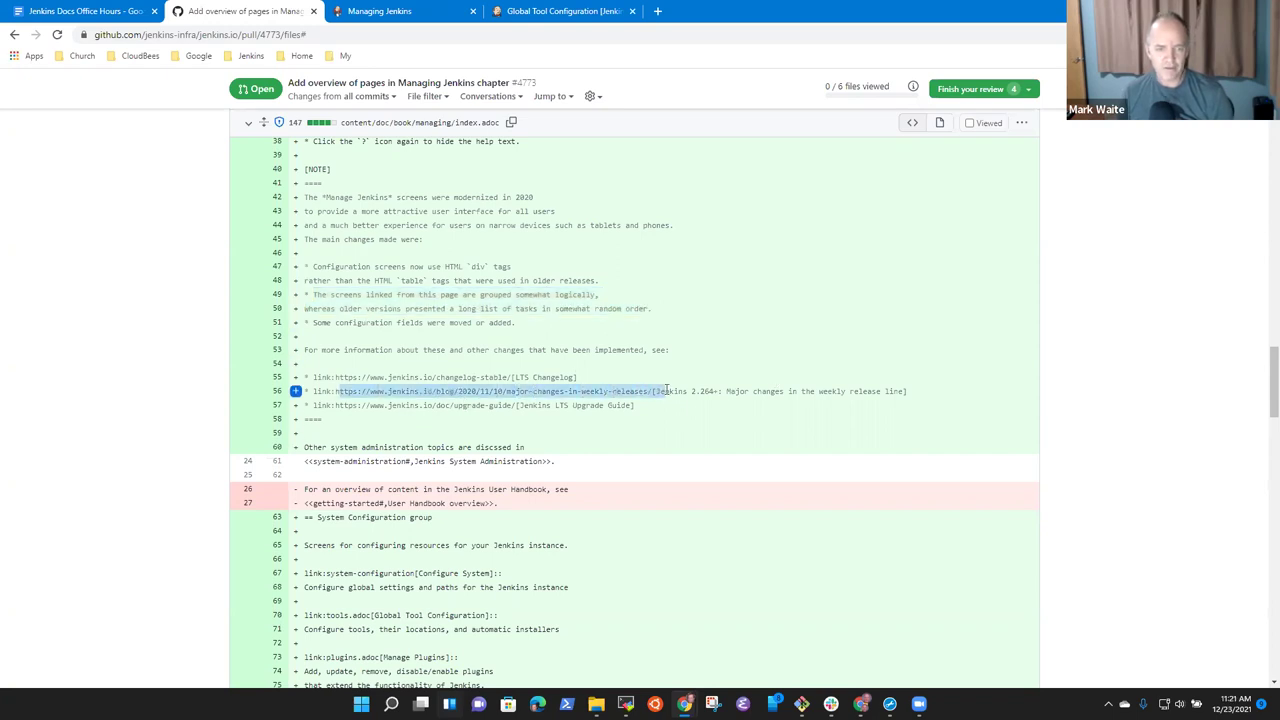
left_click(323, 308)
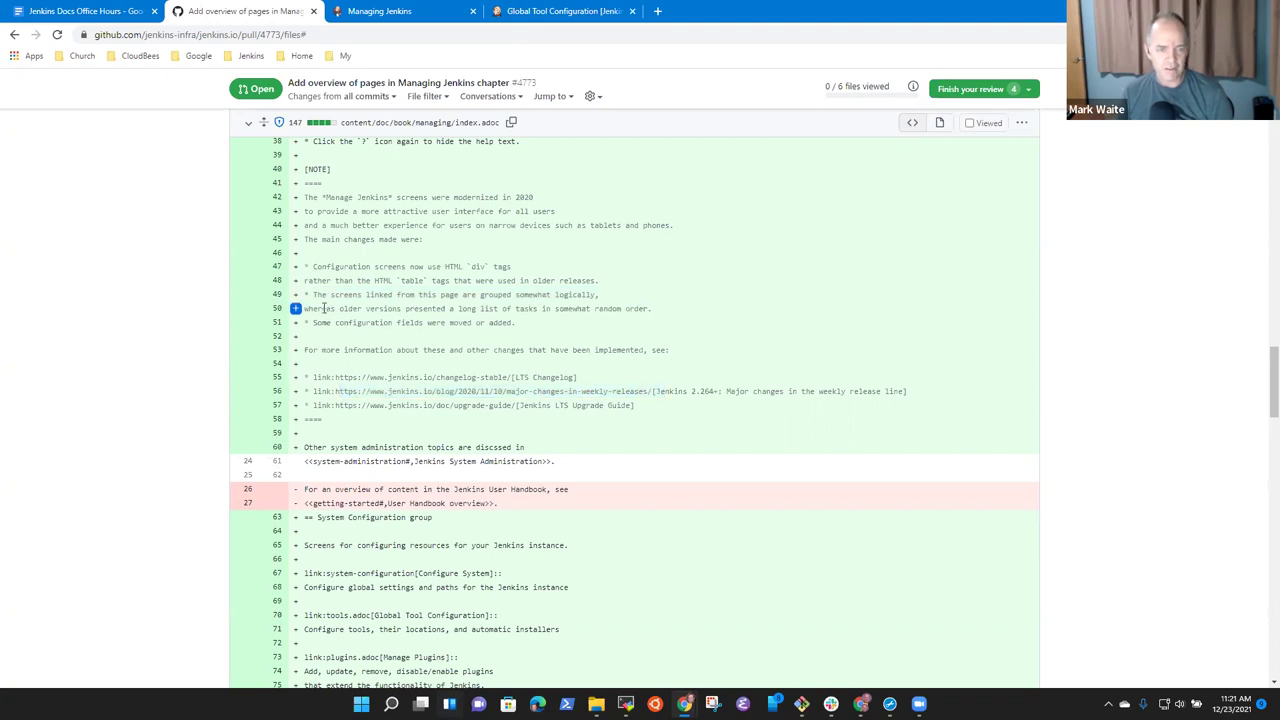
left_click_drag(323, 308, 637, 309)
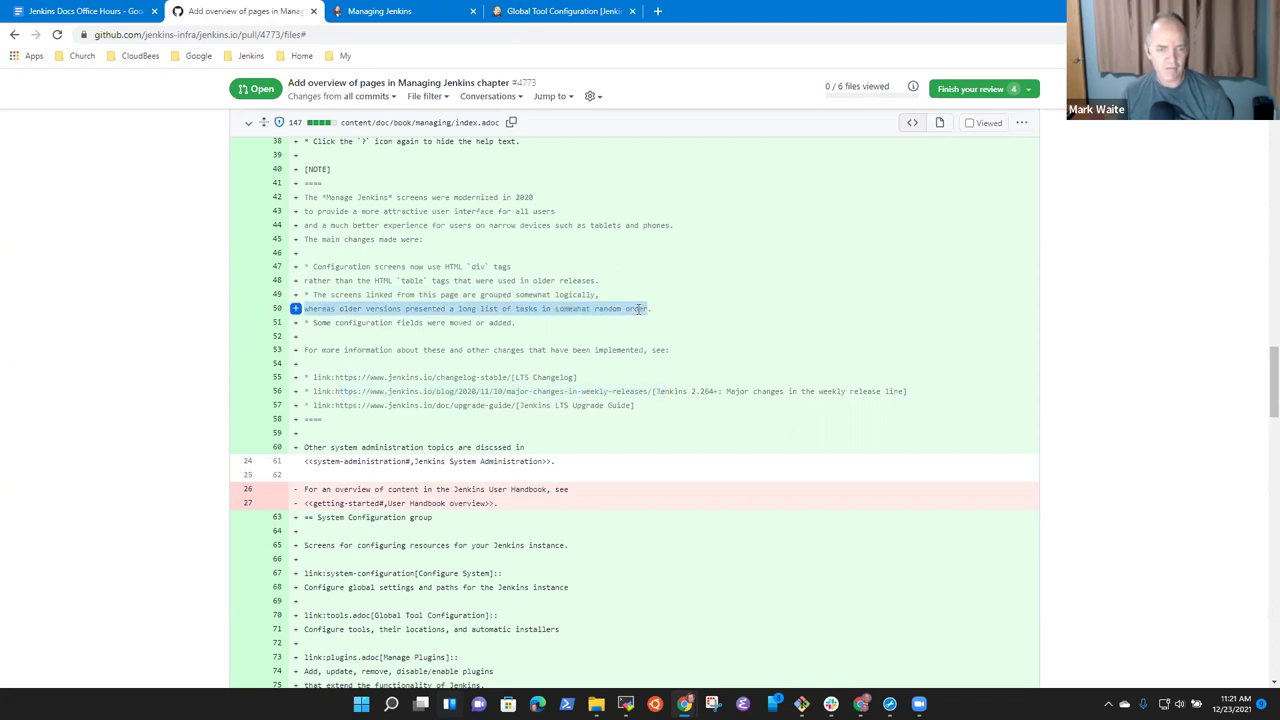
Select the blog URL on line 56 of the pull request diff.
left_click(657, 11)
type("Jenkins")
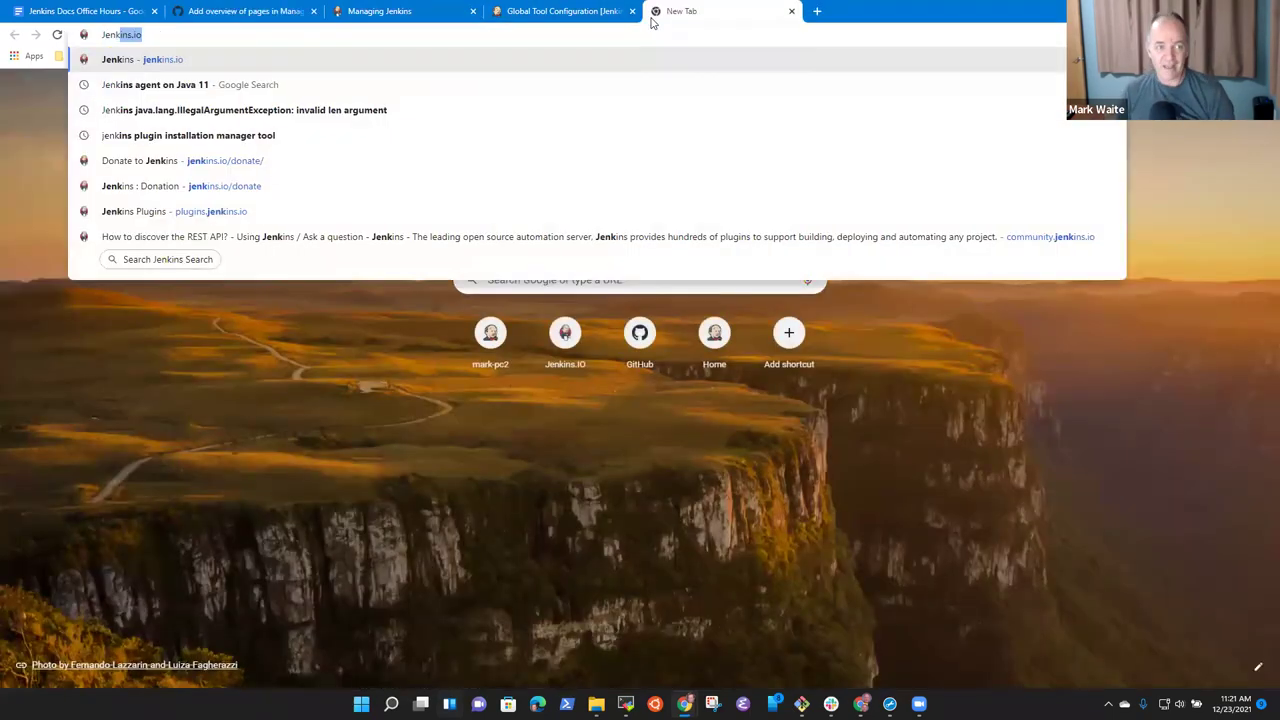
left_click(255, 11)
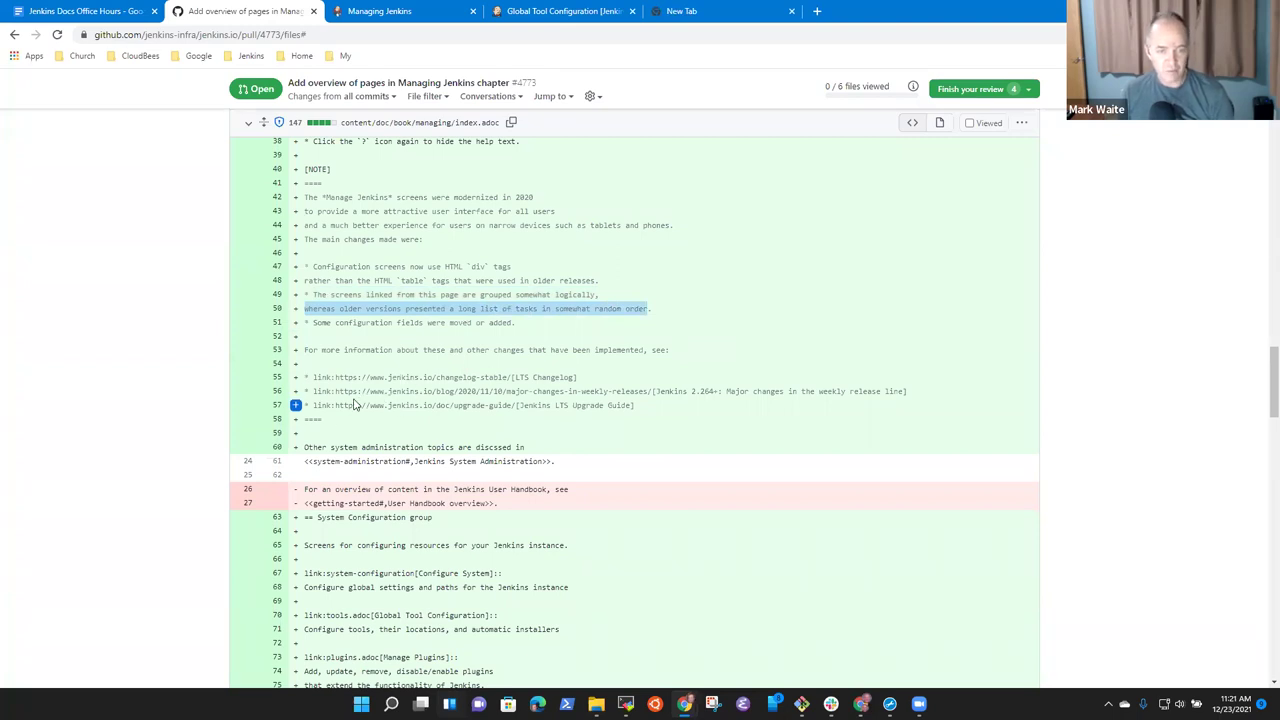
left_click_drag(355, 391, 305, 391)
left_click_drag(713, 387, 624, 388)
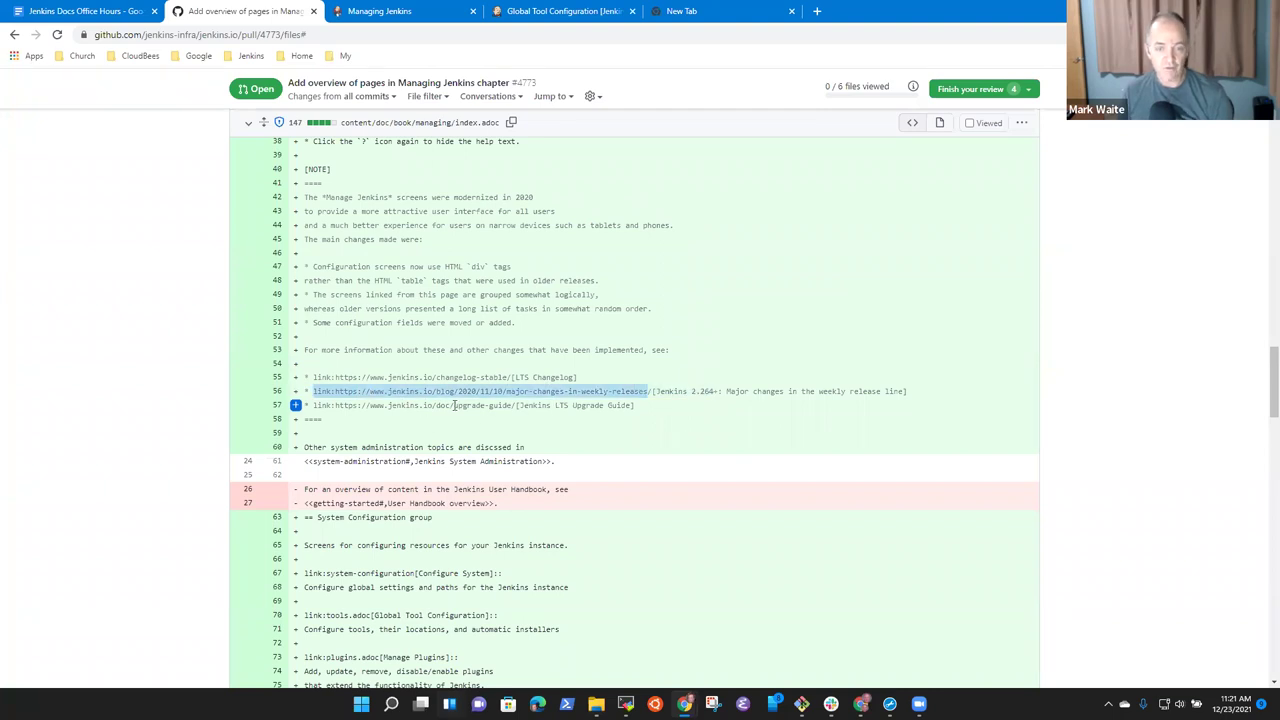
Load the jenkins.io home page from the Jenkins bookmarks folder in a new tab.
left_click(707, 26)
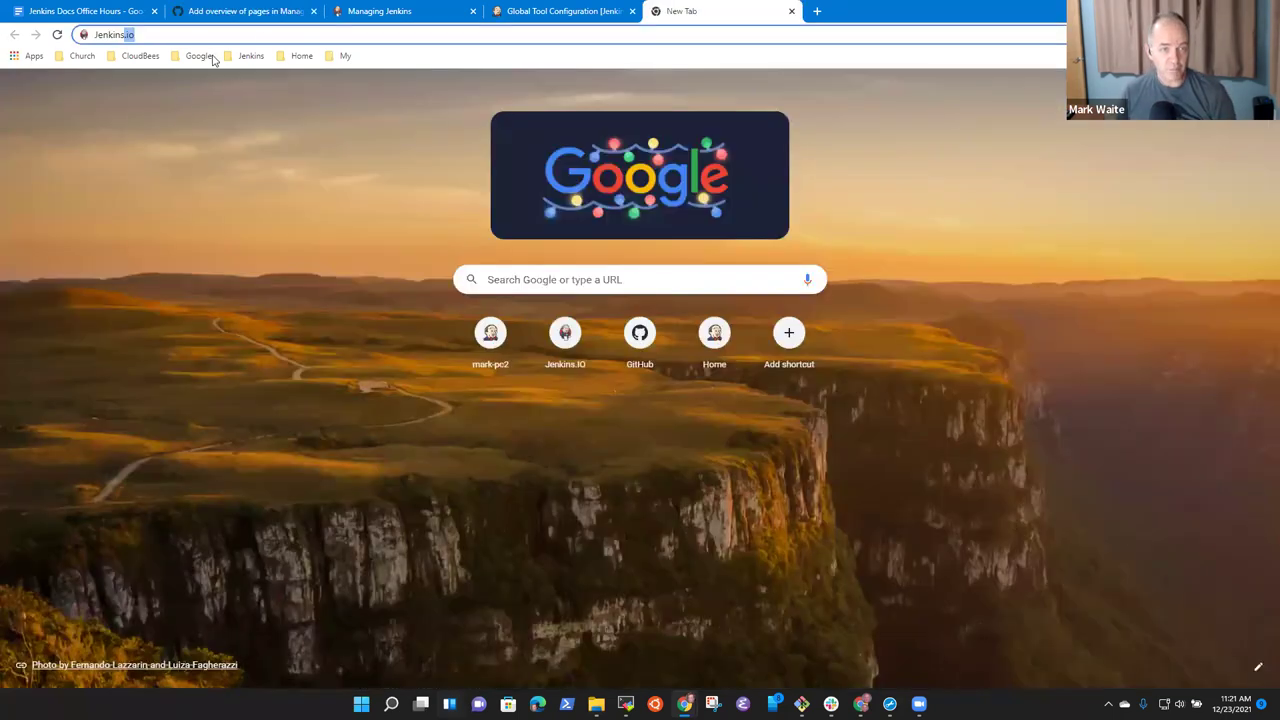
left_click(252, 57)
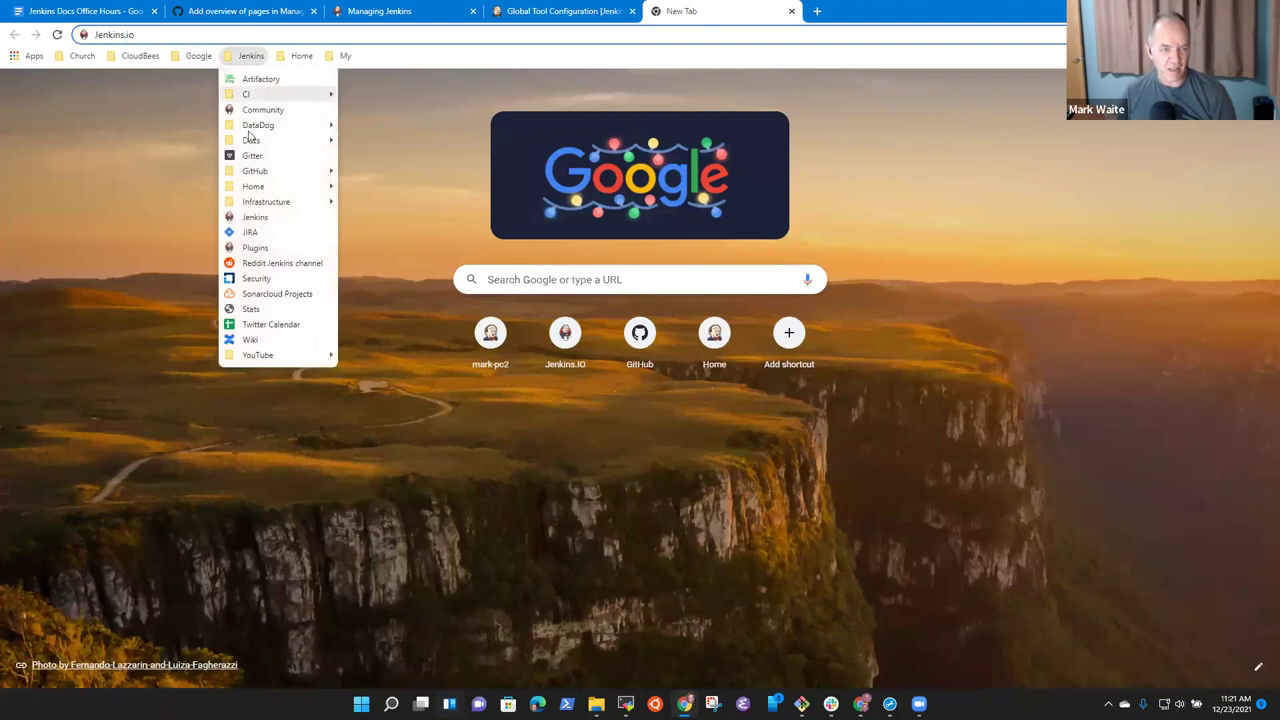
left_click(256, 217)
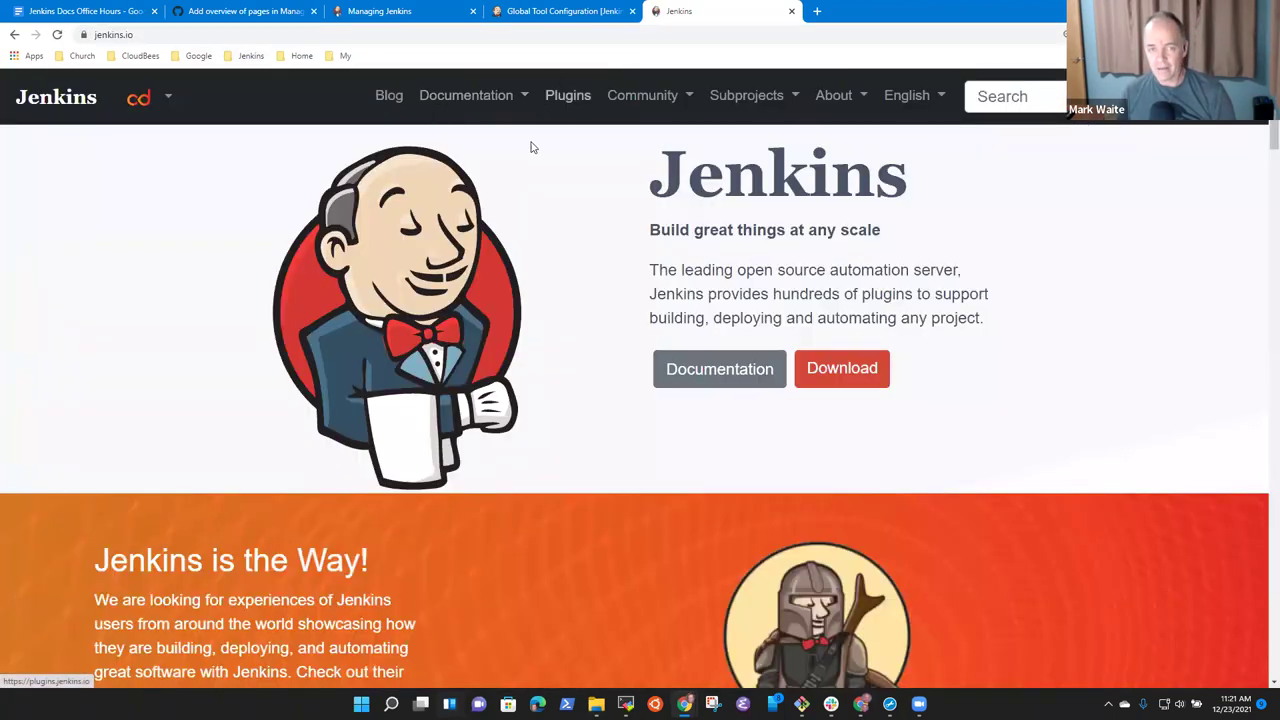
key("ctrl+minus")
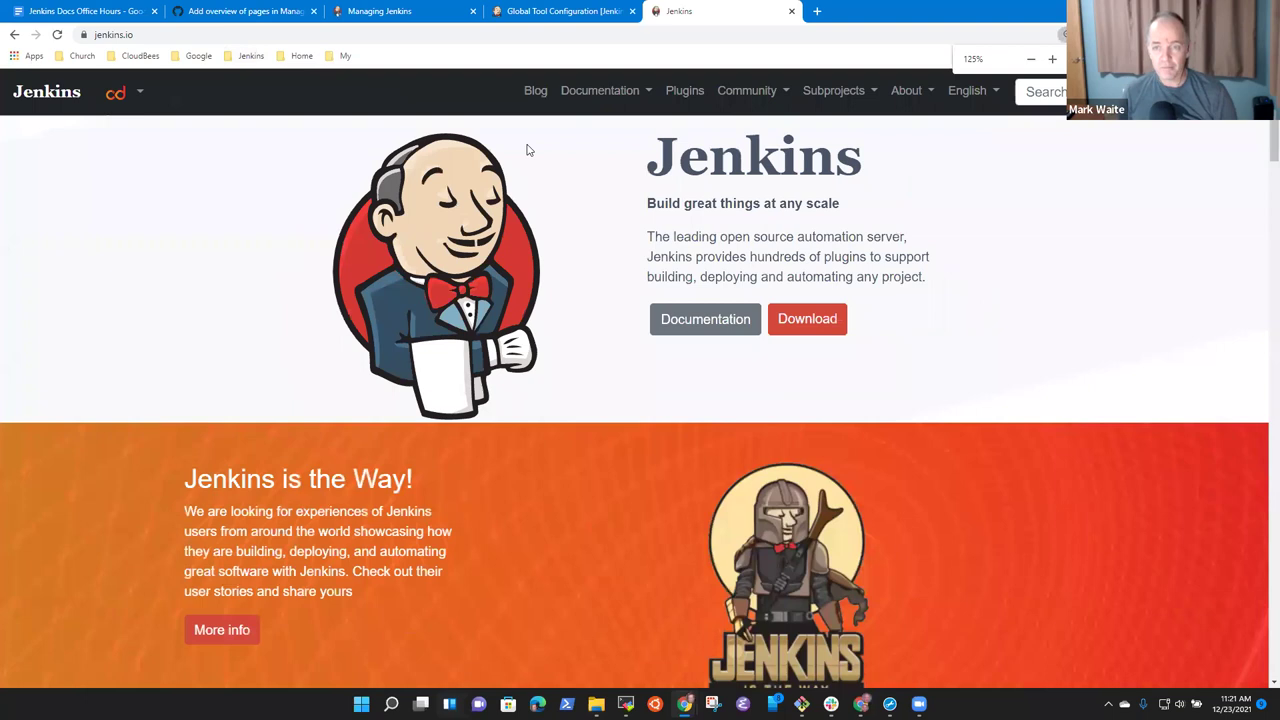
key("ctrl+minus")
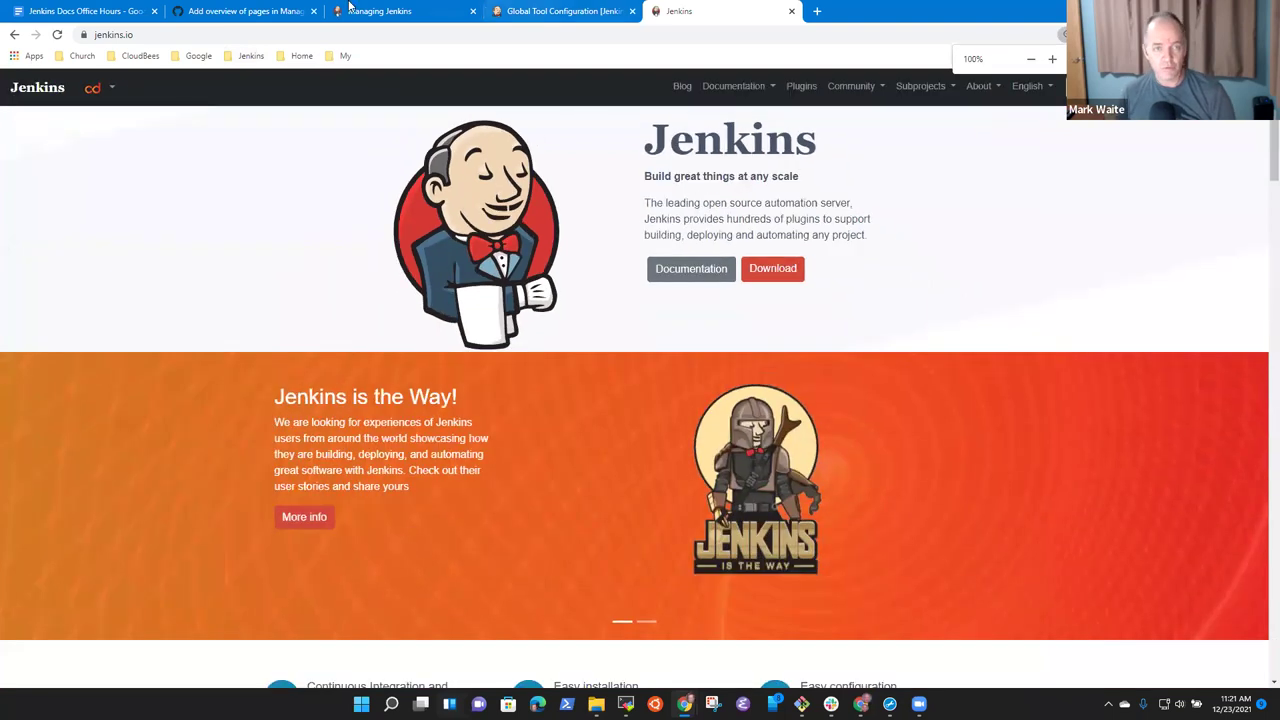
left_click(378, 11)
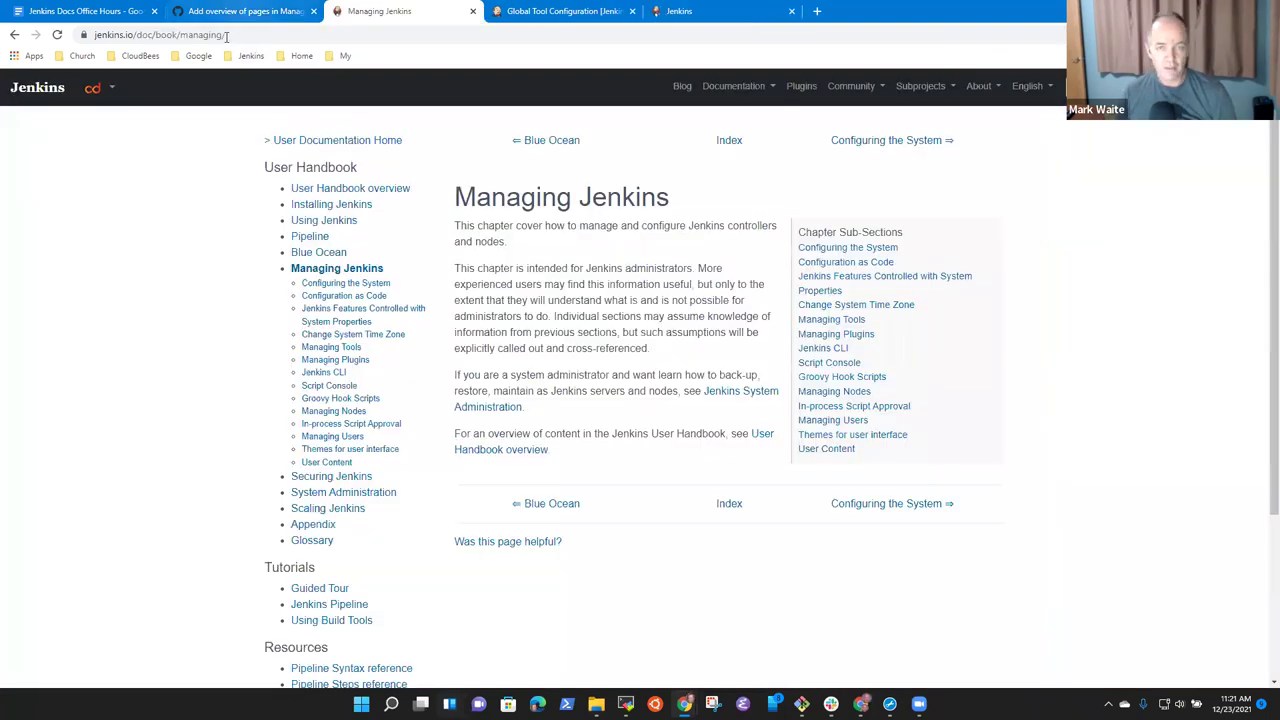
key("ctrl+5")
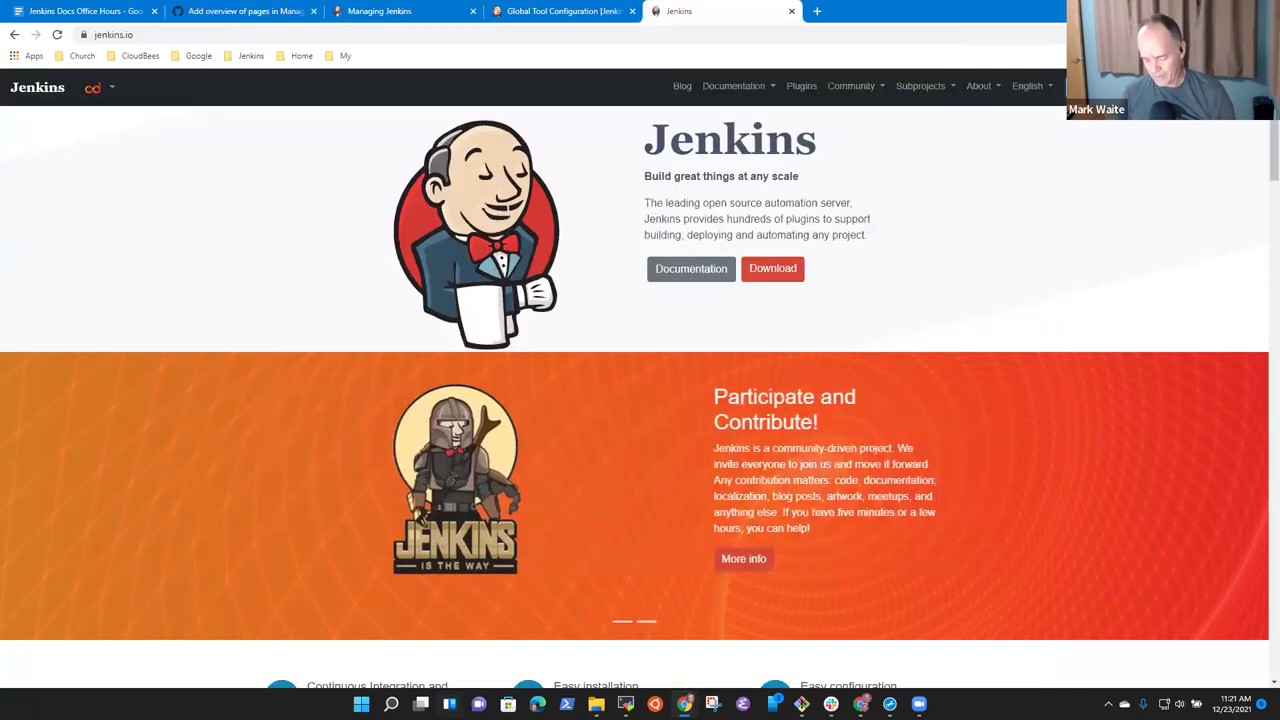
Search jenkins.io for 'manage jenkins' and read the 'Overhaul of Manage Jenkins page' blog post.
type("manage jenkins")
left_click(1100, 140)
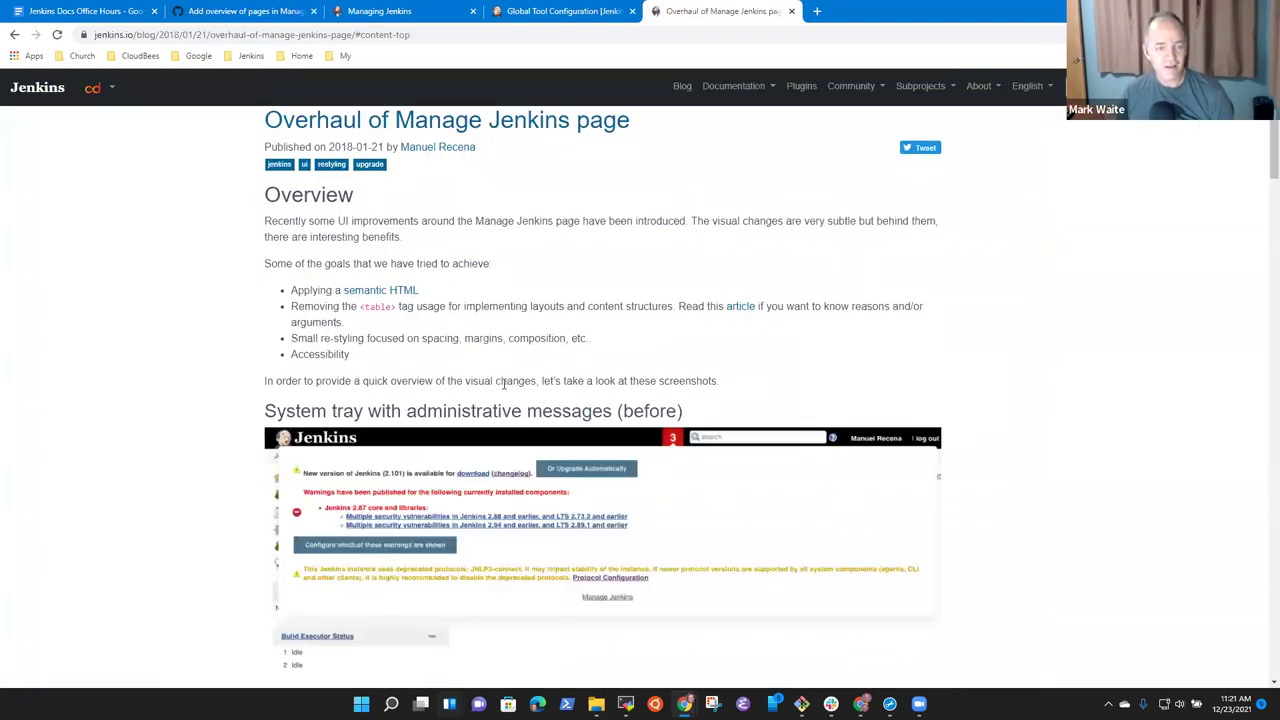
scroll(430, 395, "down", 6)
scroll(440, 404, "down", 9)
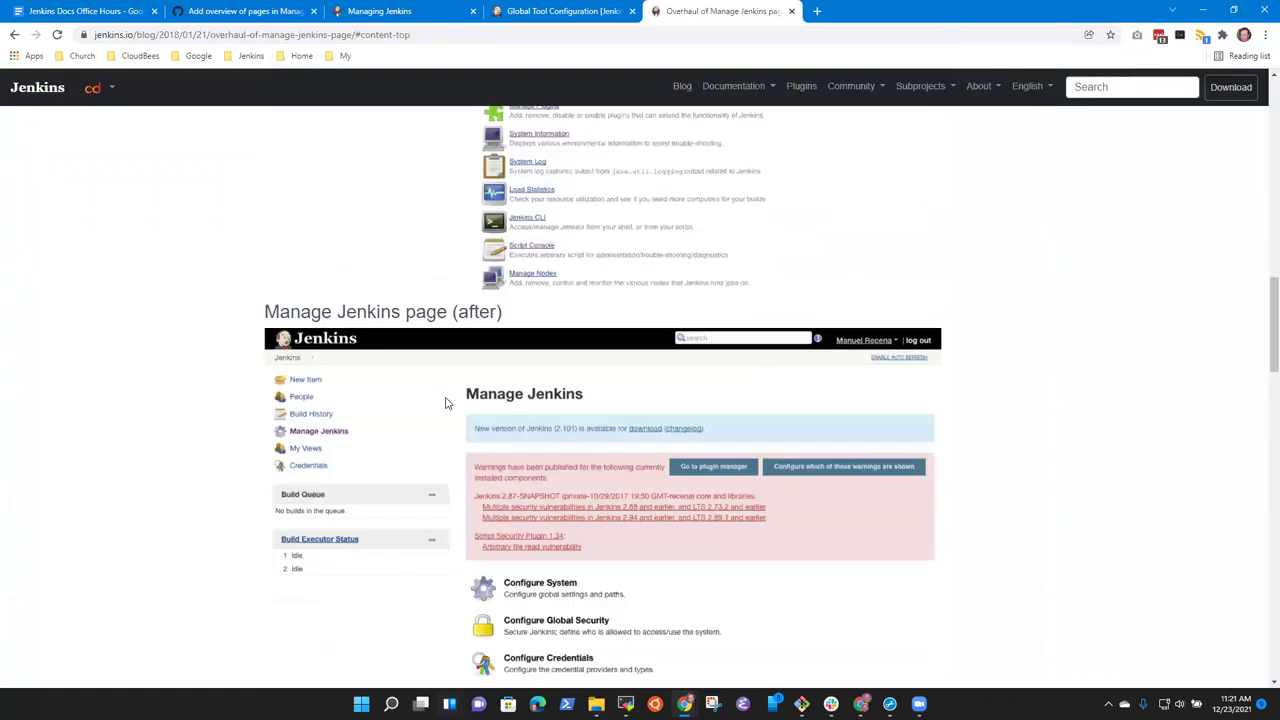
scroll(454, 408, "down", 15)
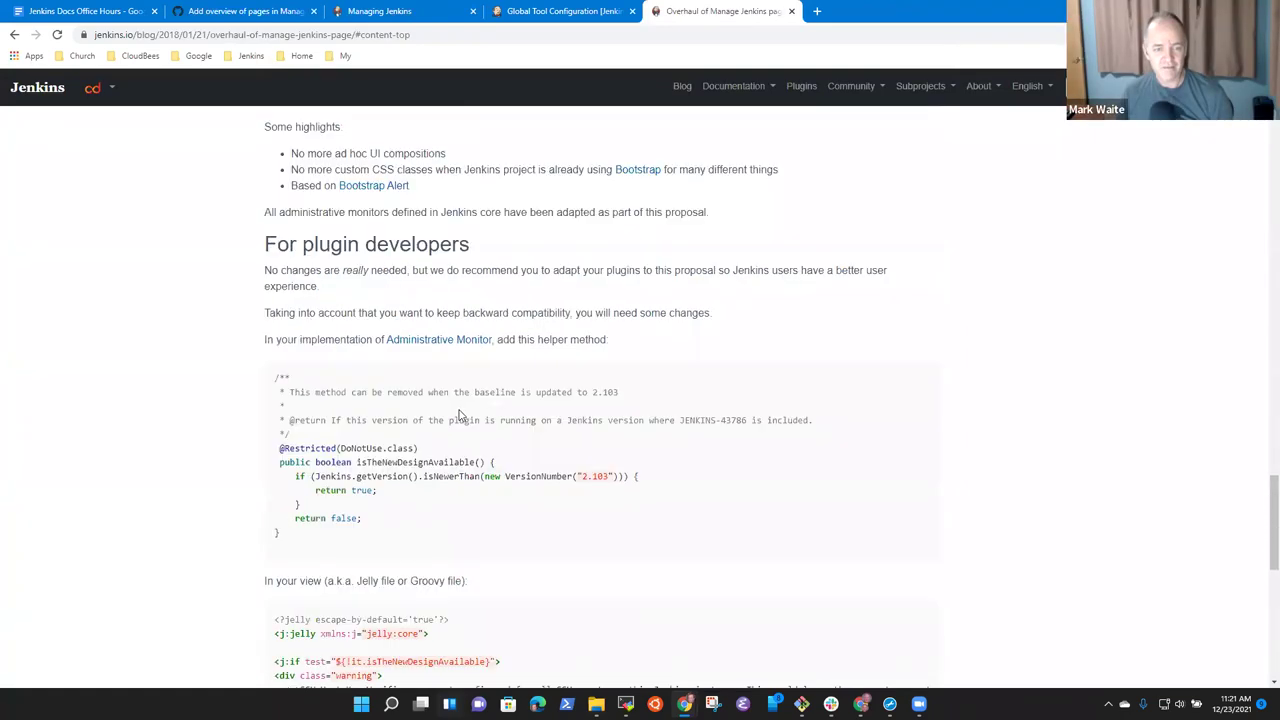
scroll(479, 424, "up", 15)
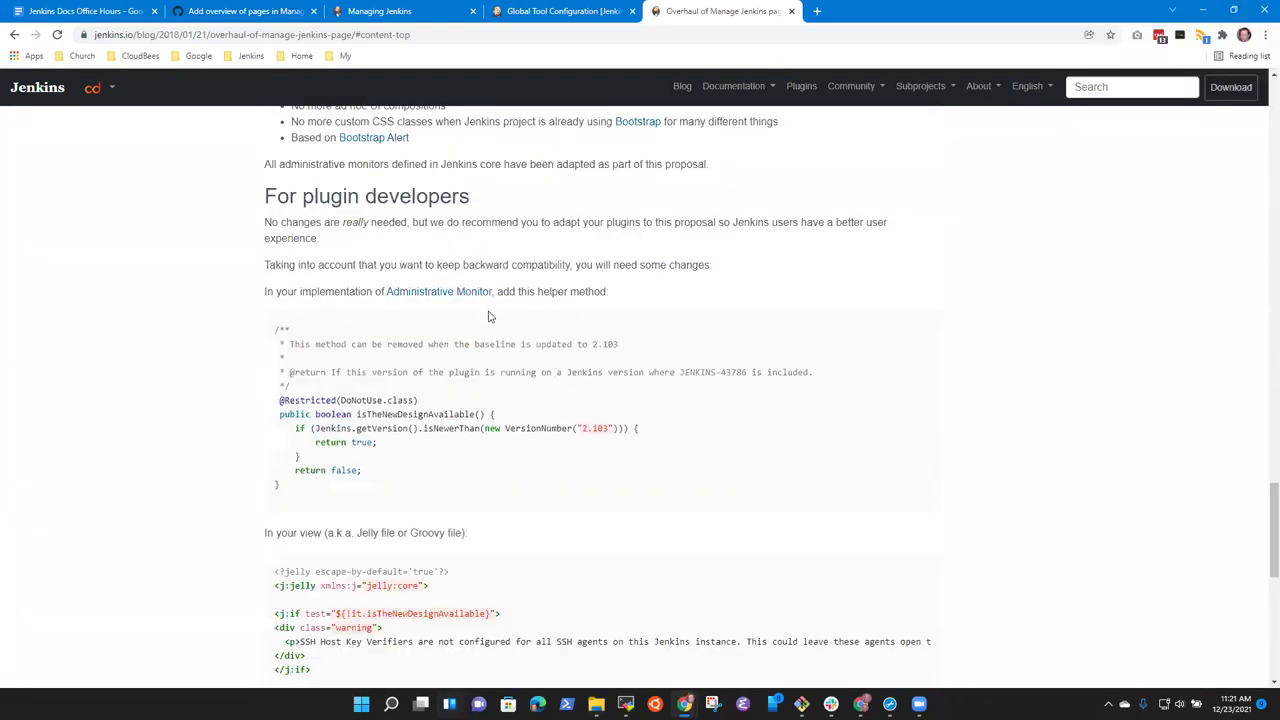
scroll(578, 297, "up", 10)
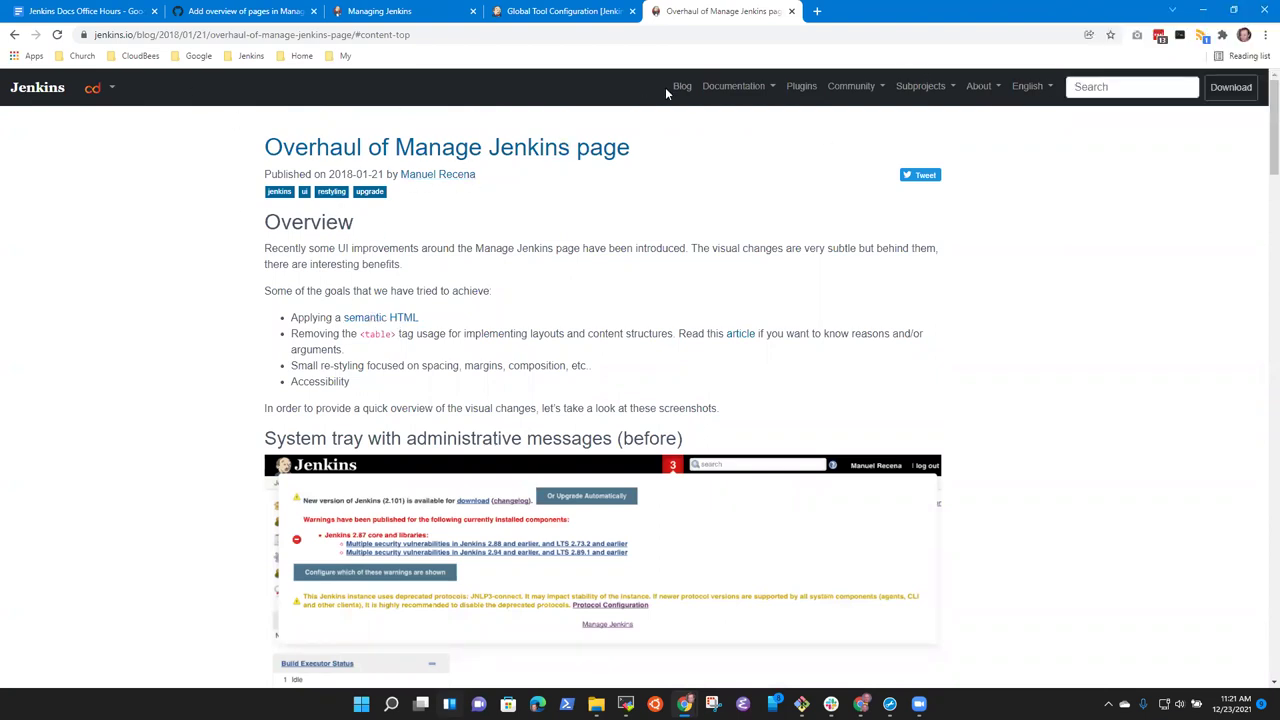
Search 'manage jen' again, then go to the Jenkins Community Blog listing.
left_click(1141, 86)
type("m")
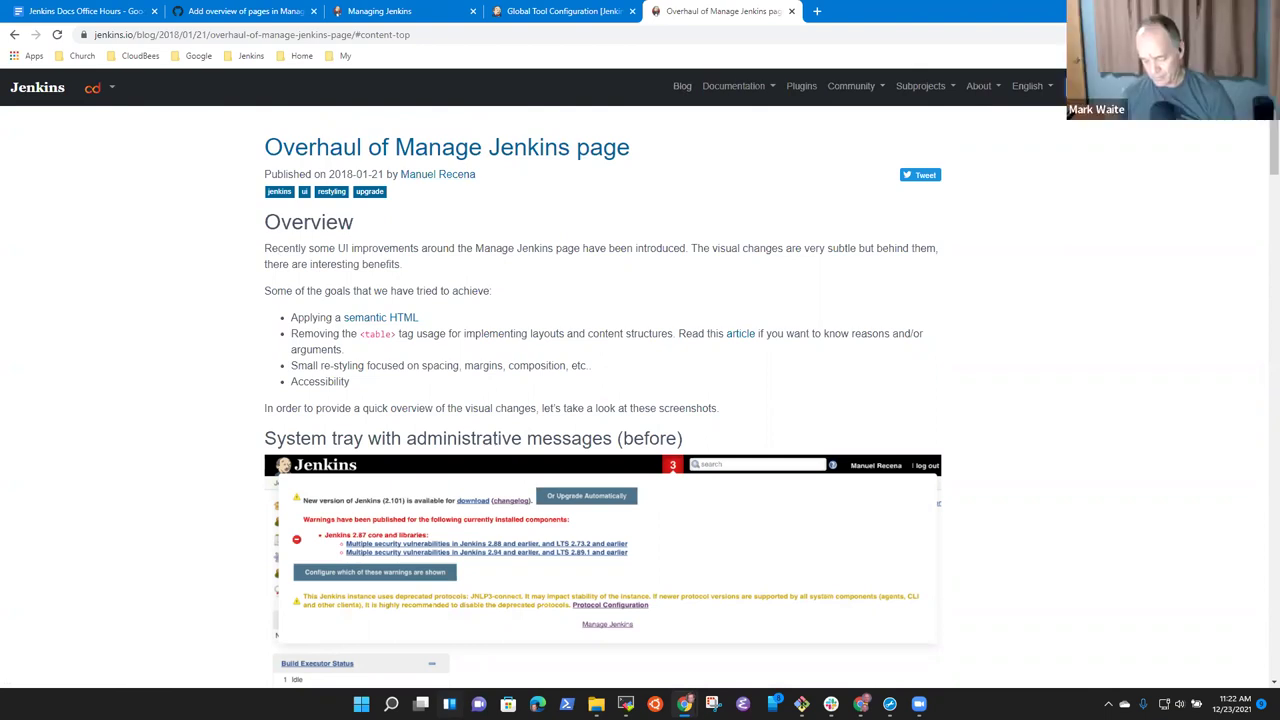
type("anage")
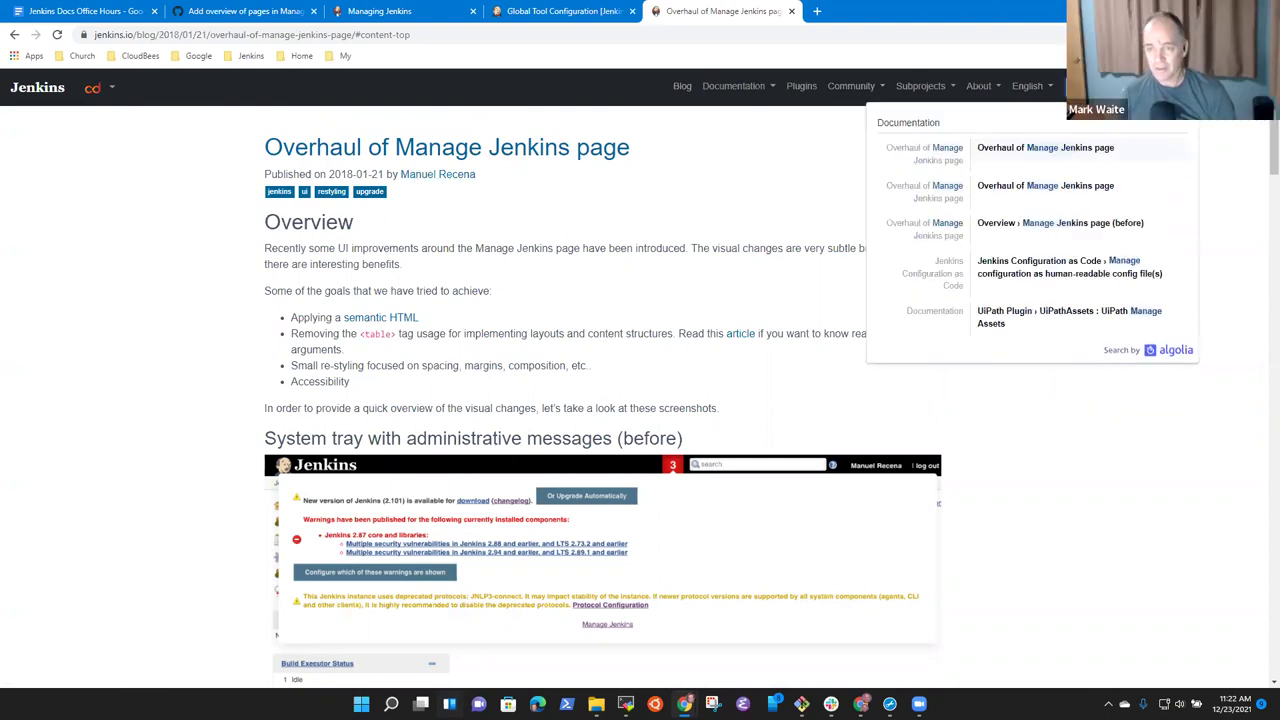
type(" jen")
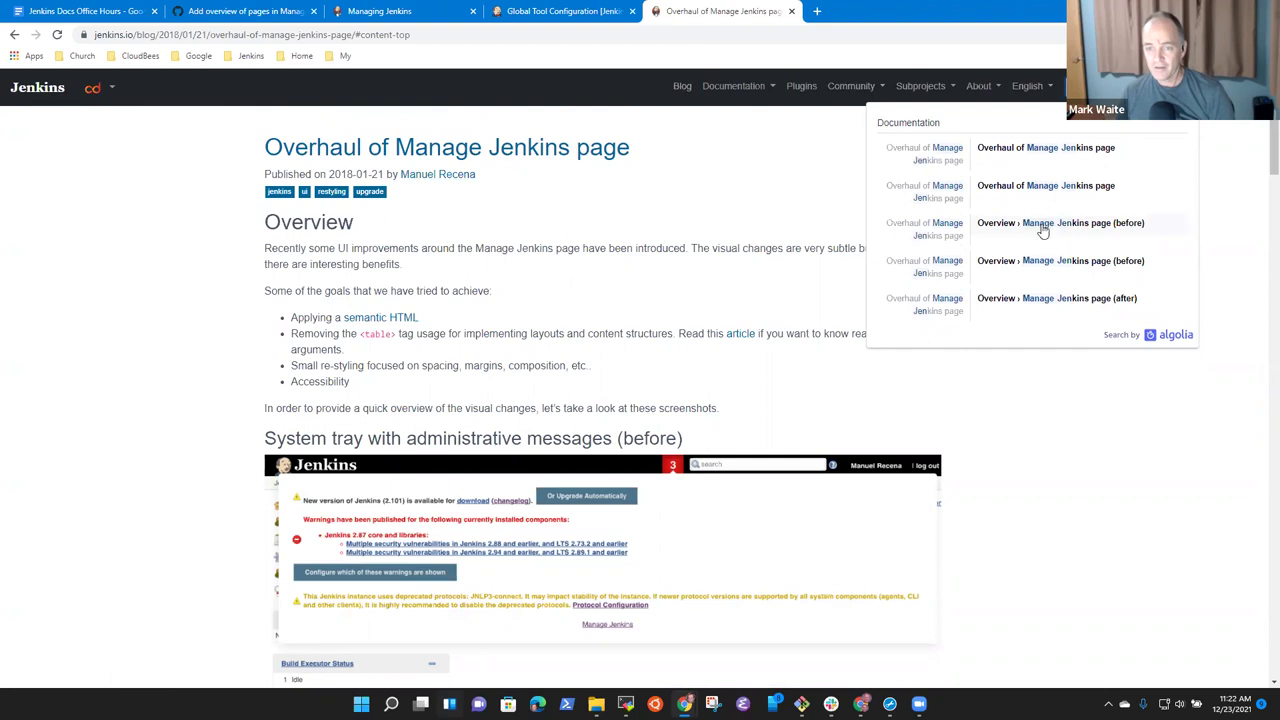
scroll(1103, 300, "down", 4)
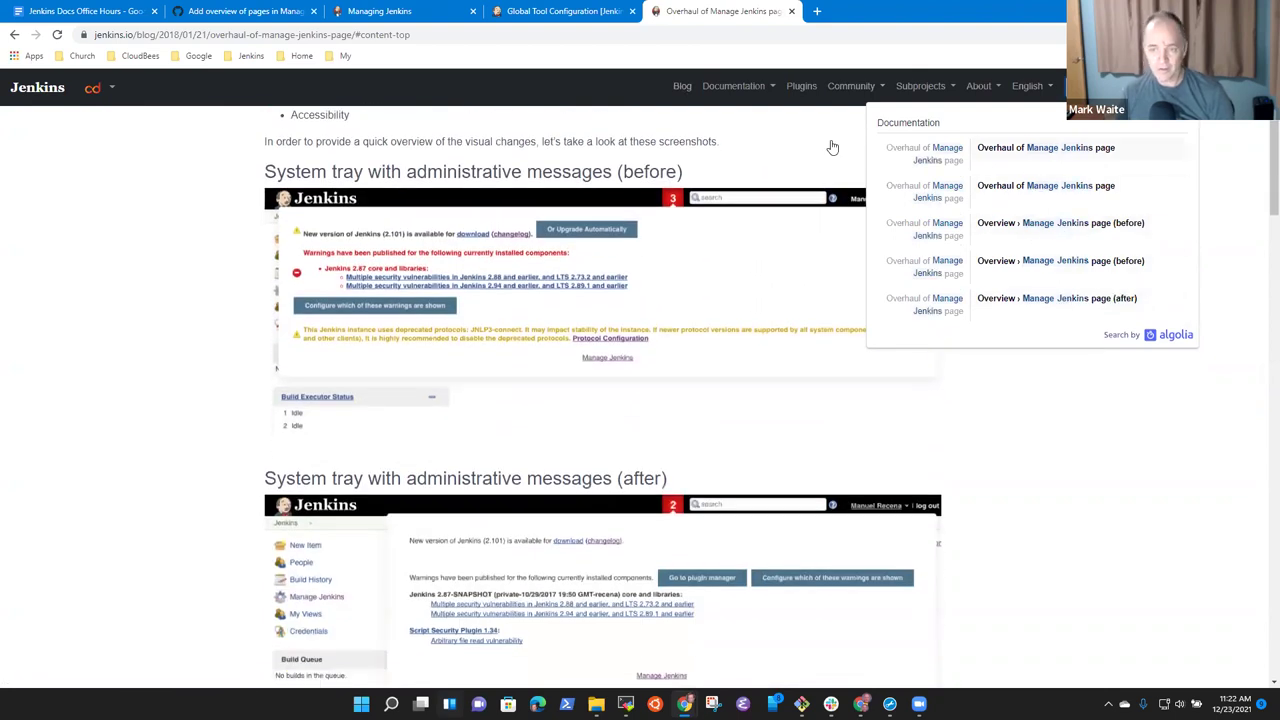
left_click(682, 86)
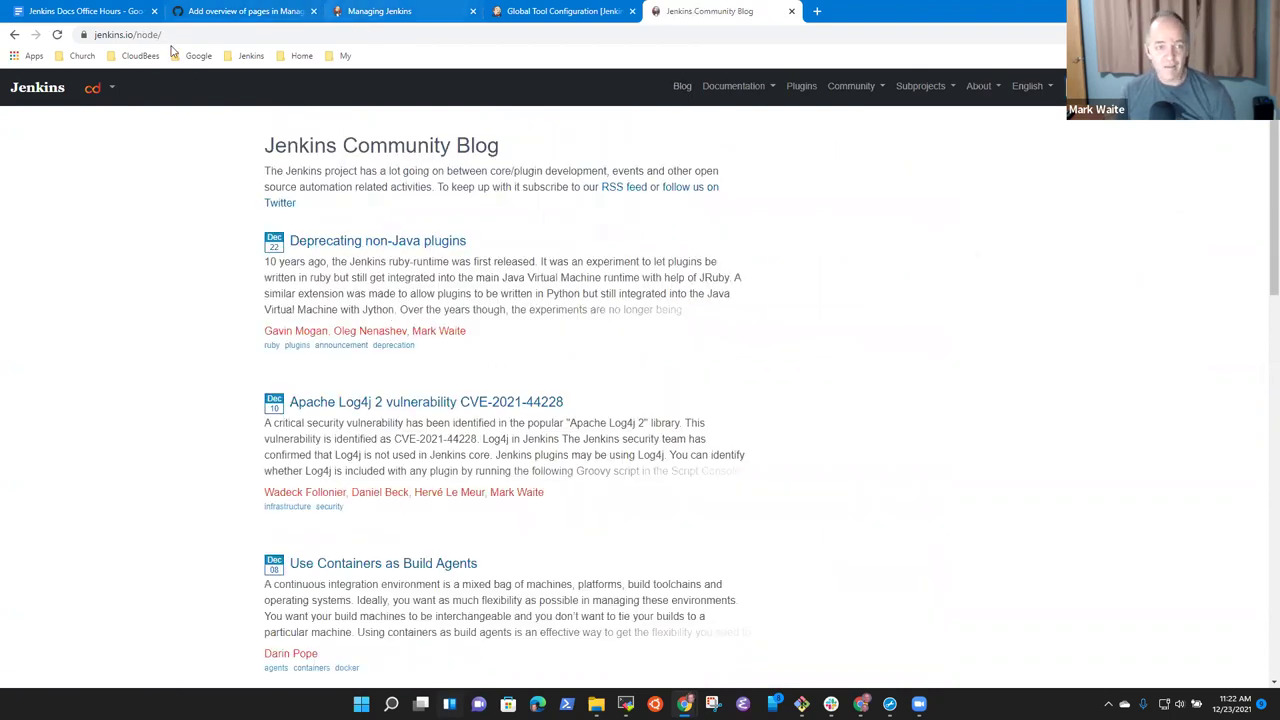
Back on PR #4773's diff, clear the line 56 selection and select line 55's LTS Changelog link.
left_click(240, 11)
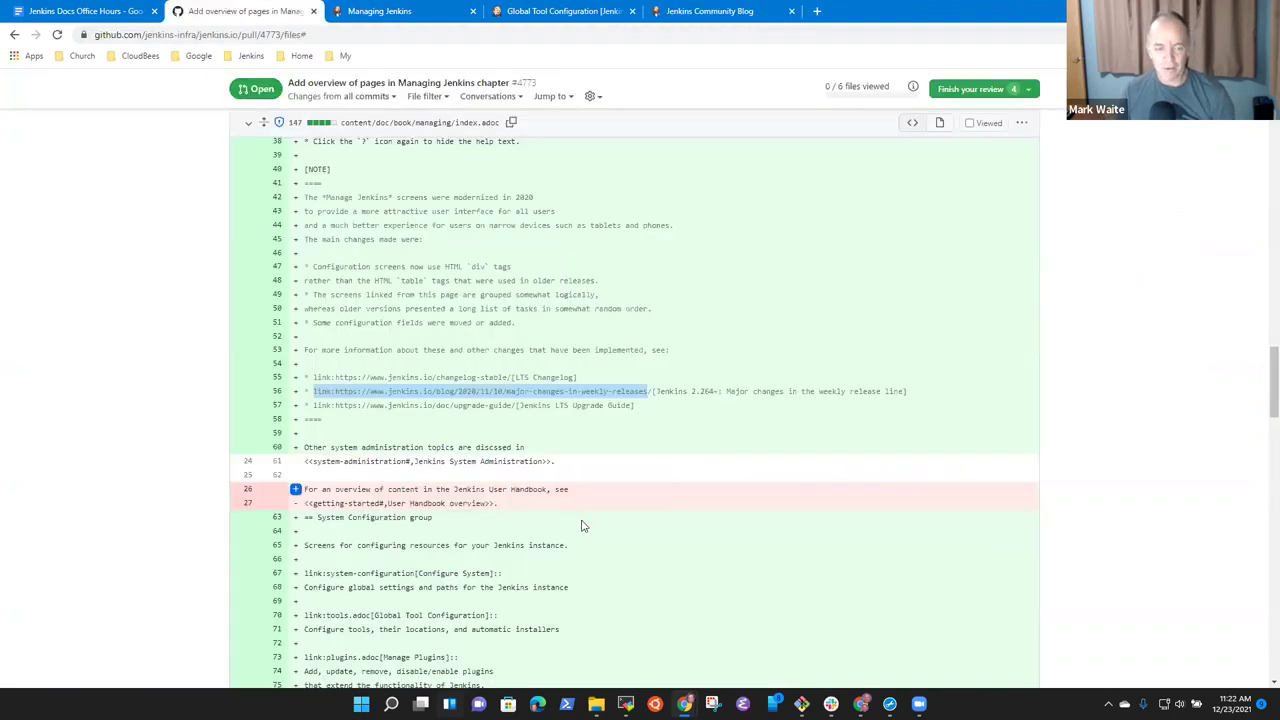
left_click(543, 347)
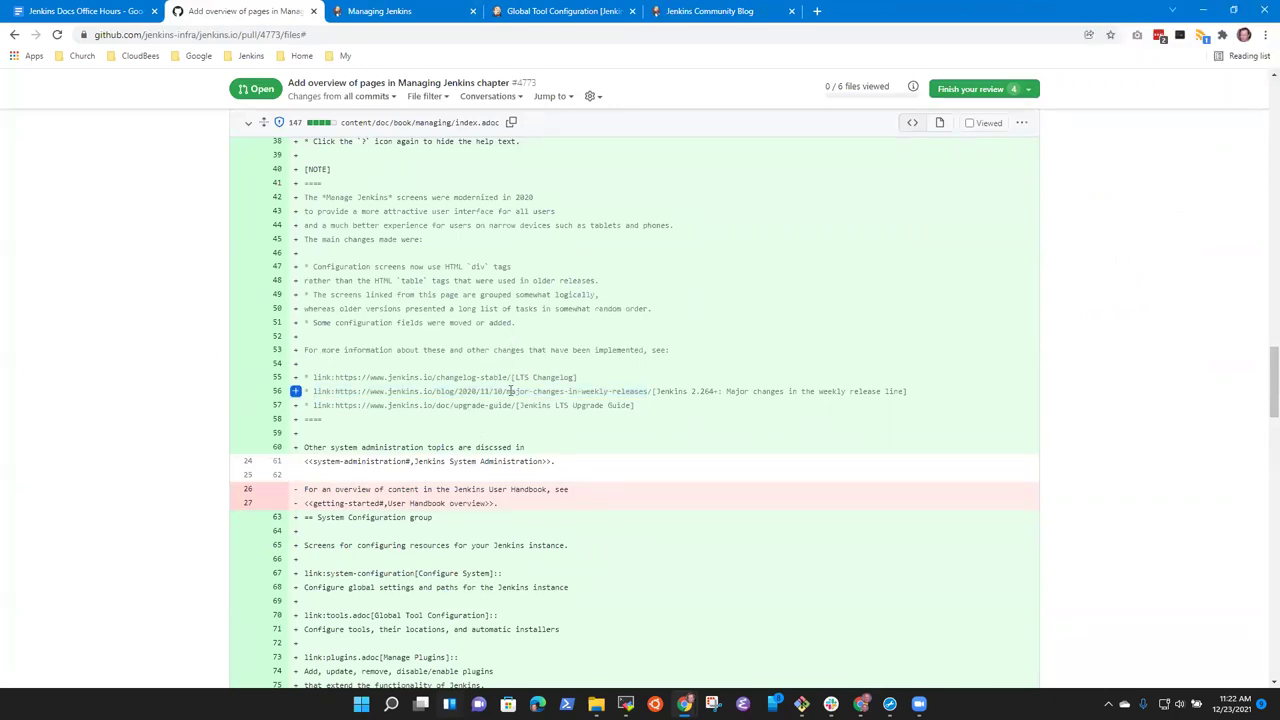
left_click_drag(319, 377, 577, 377)
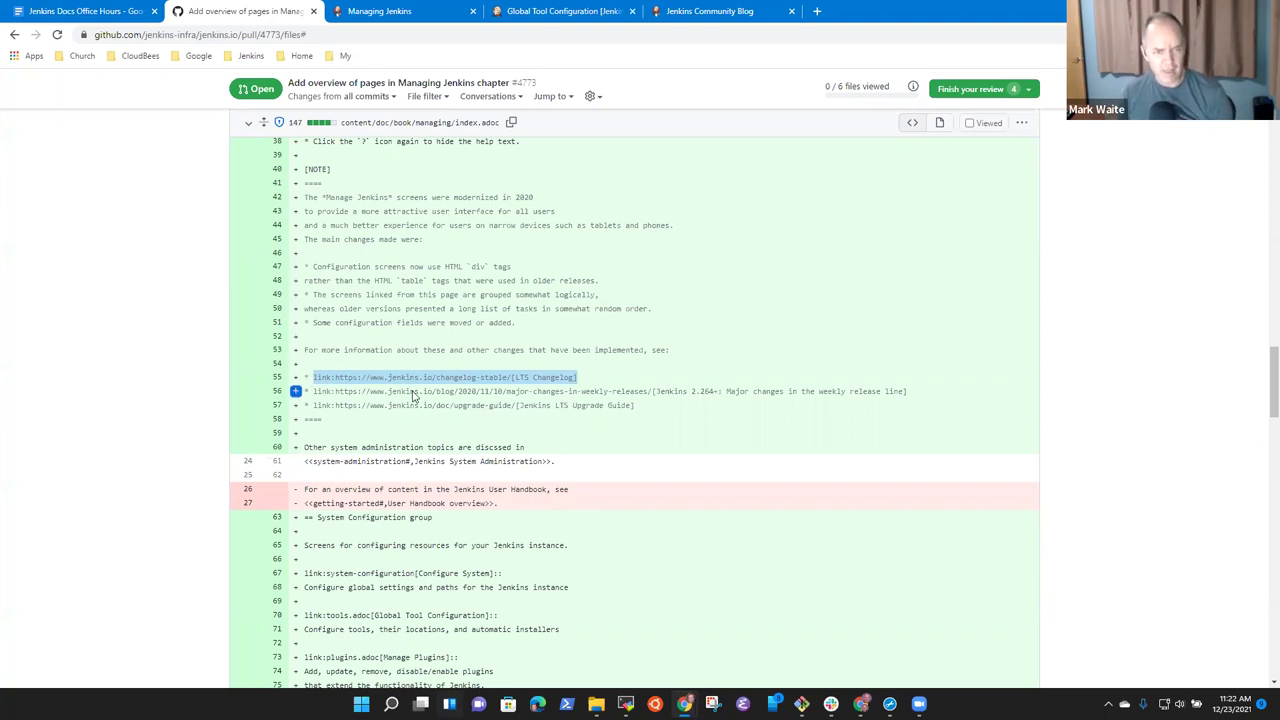
Open the LTS Changelog from the jenkins.io Download page.
left_click(566, 11)
left_click(710, 11)
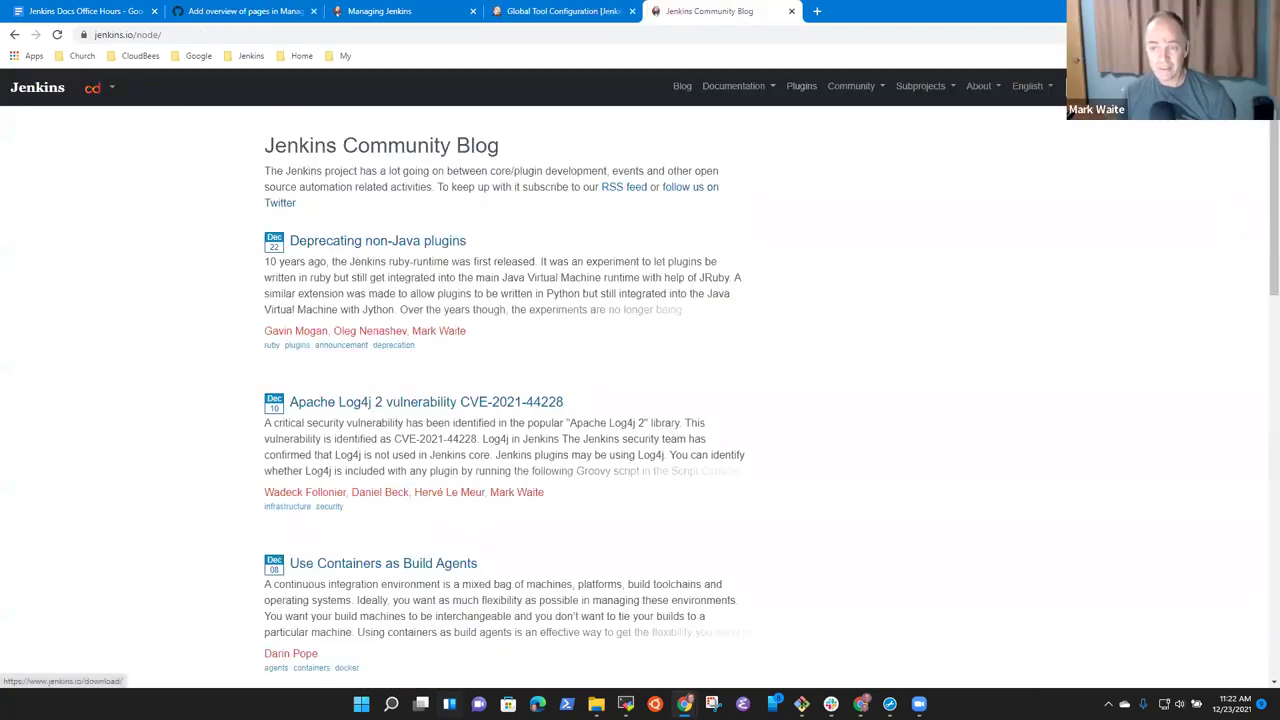
left_click(1110, 86)
left_click(297, 305)
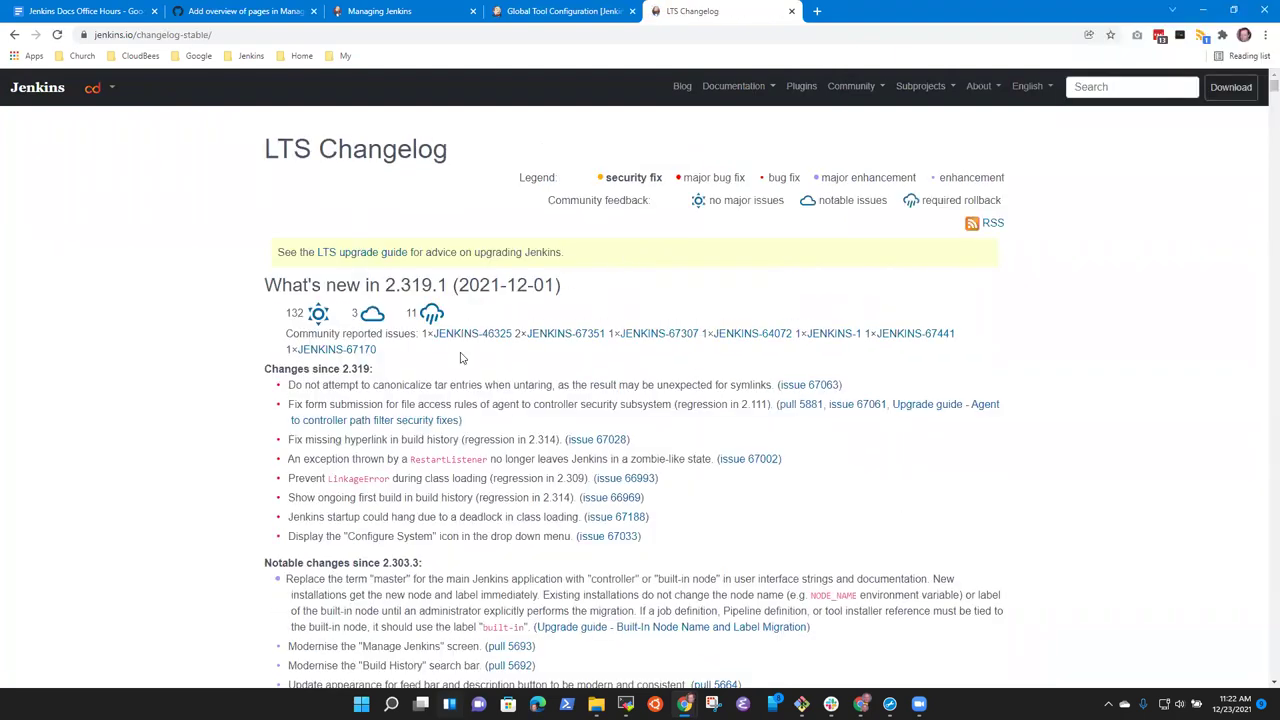
Find the 2.277.1 release section and copy its direct anchor URL, then return to Global Tool Configuration.
scroll(565, 300, "down", 5)
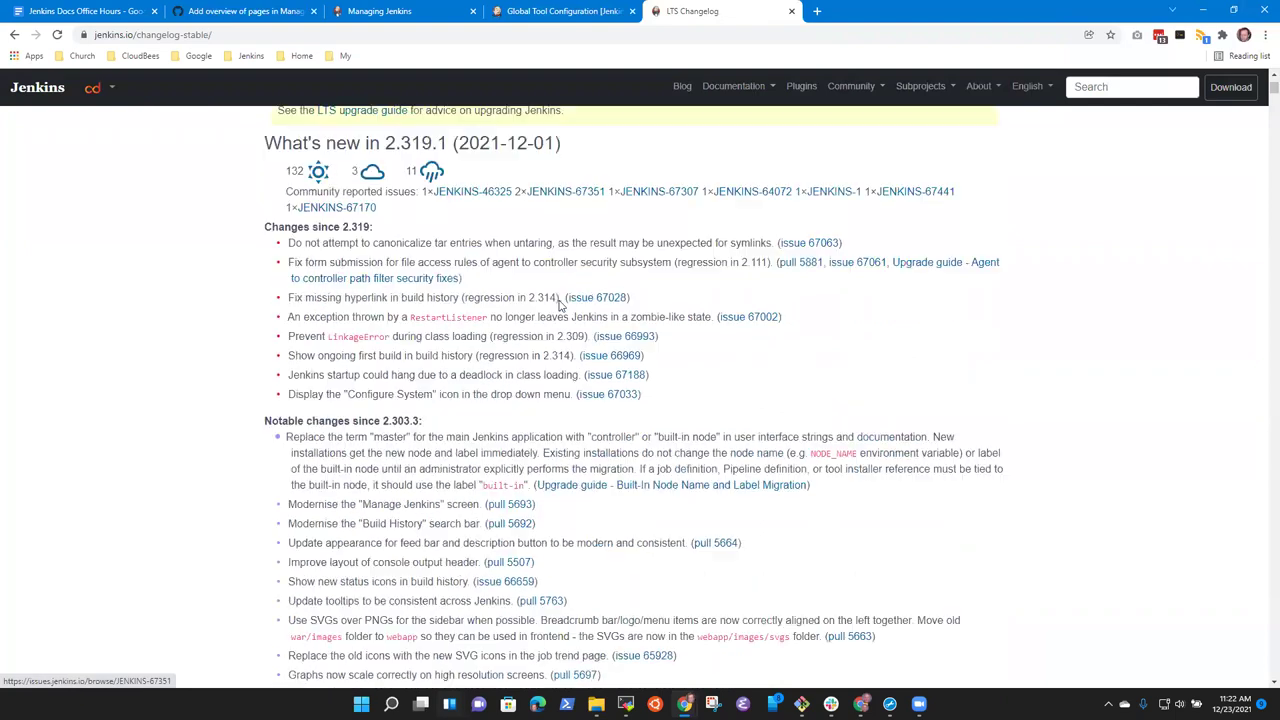
key("ctrl+f")
type("2.277.1")
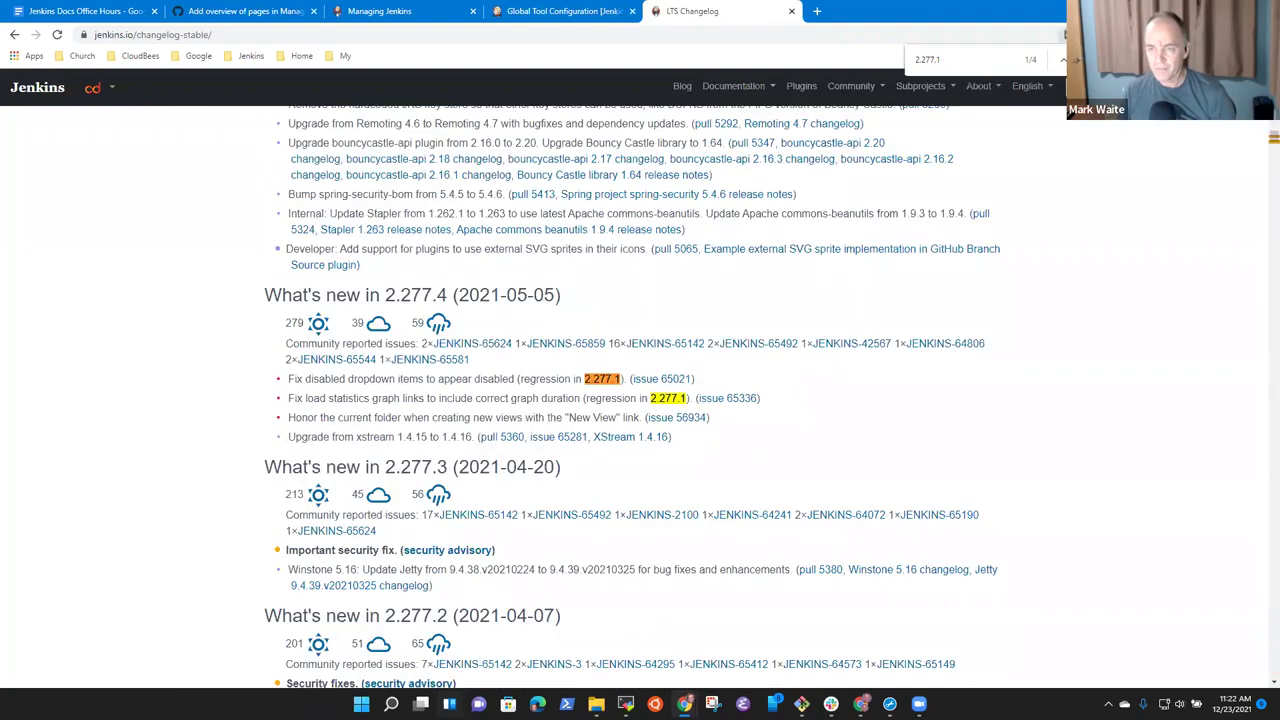
key("Return")
key("Return")
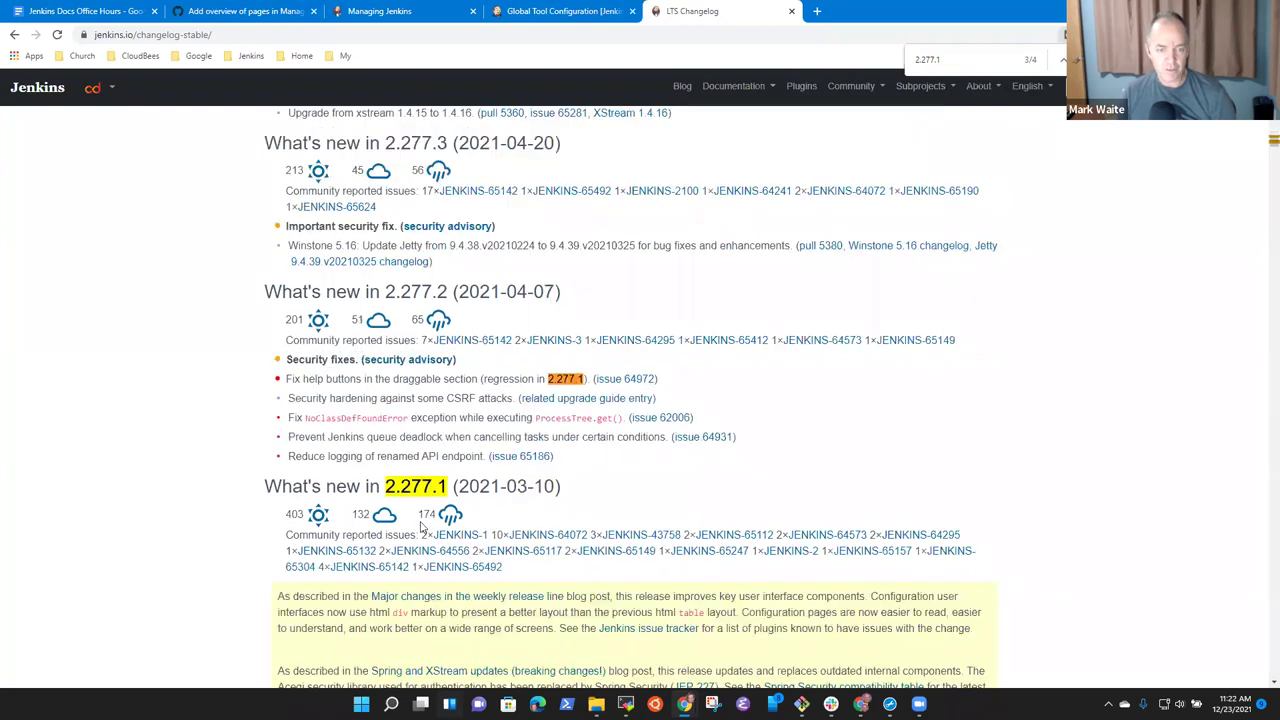
scroll(100, 405, "down", 3)
left_click(580, 157)
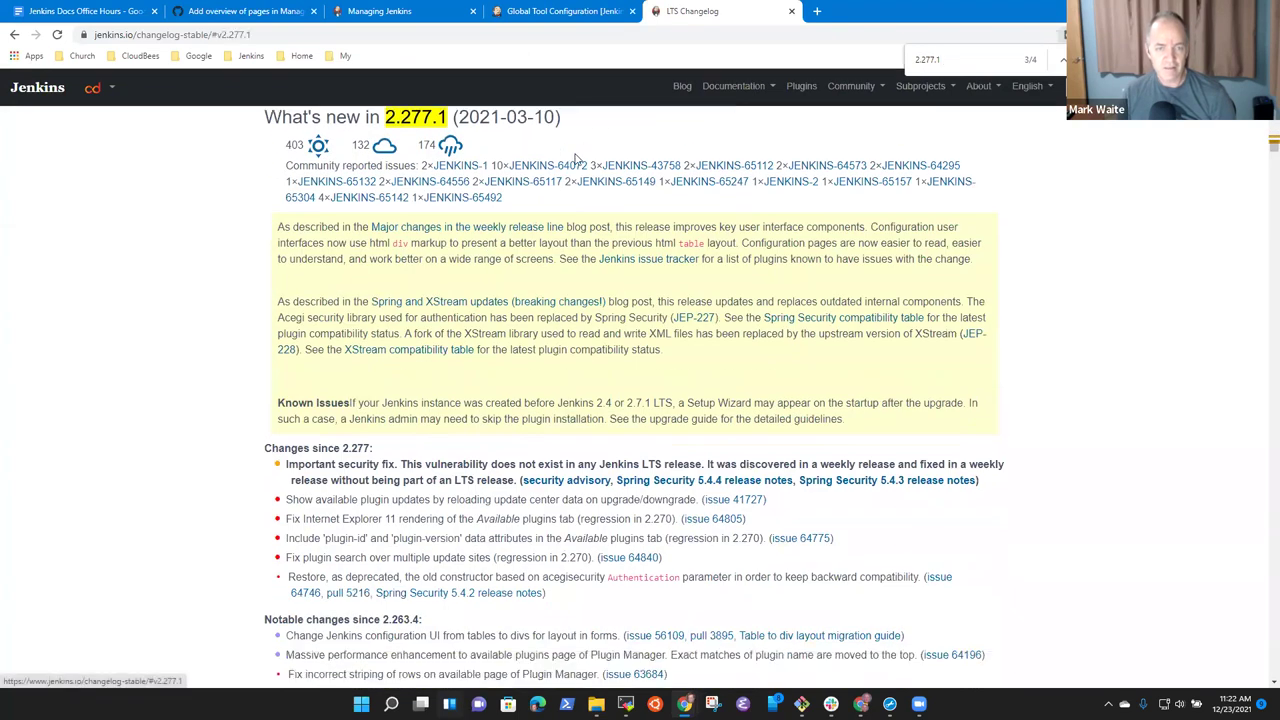
left_click(280, 35)
key("ctrl+c")
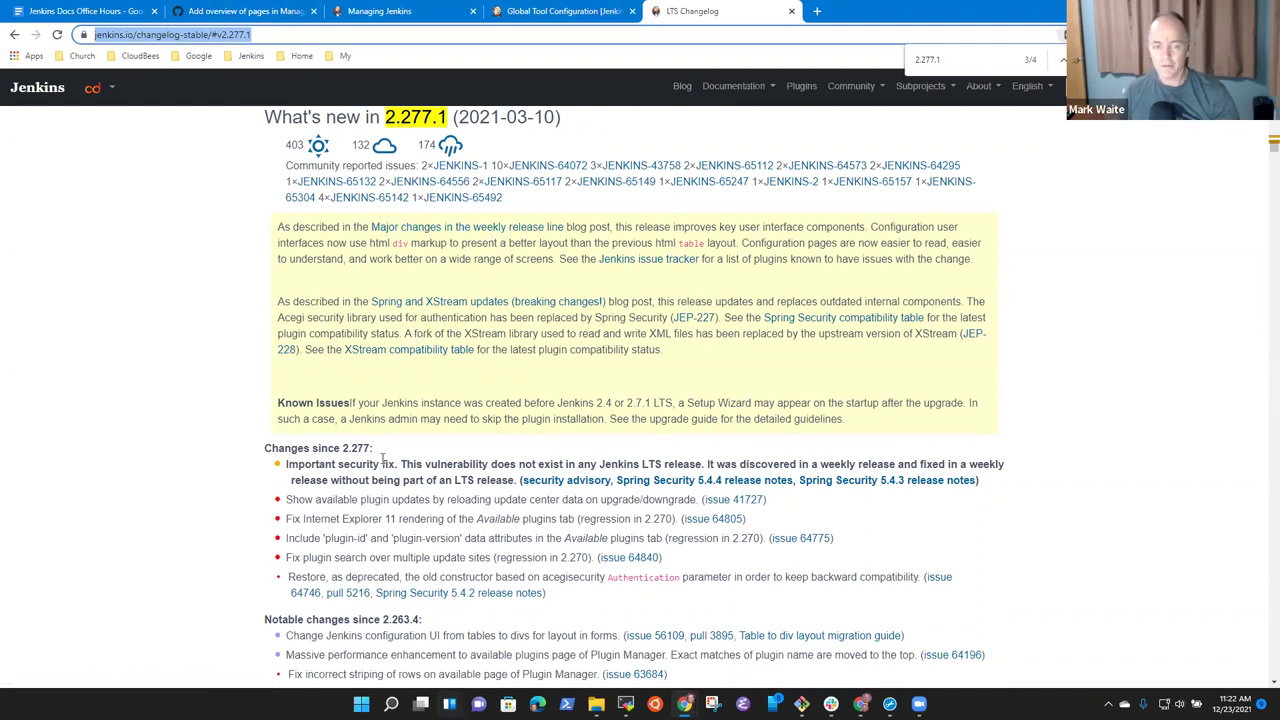
key("ctrl+shift+Tab")
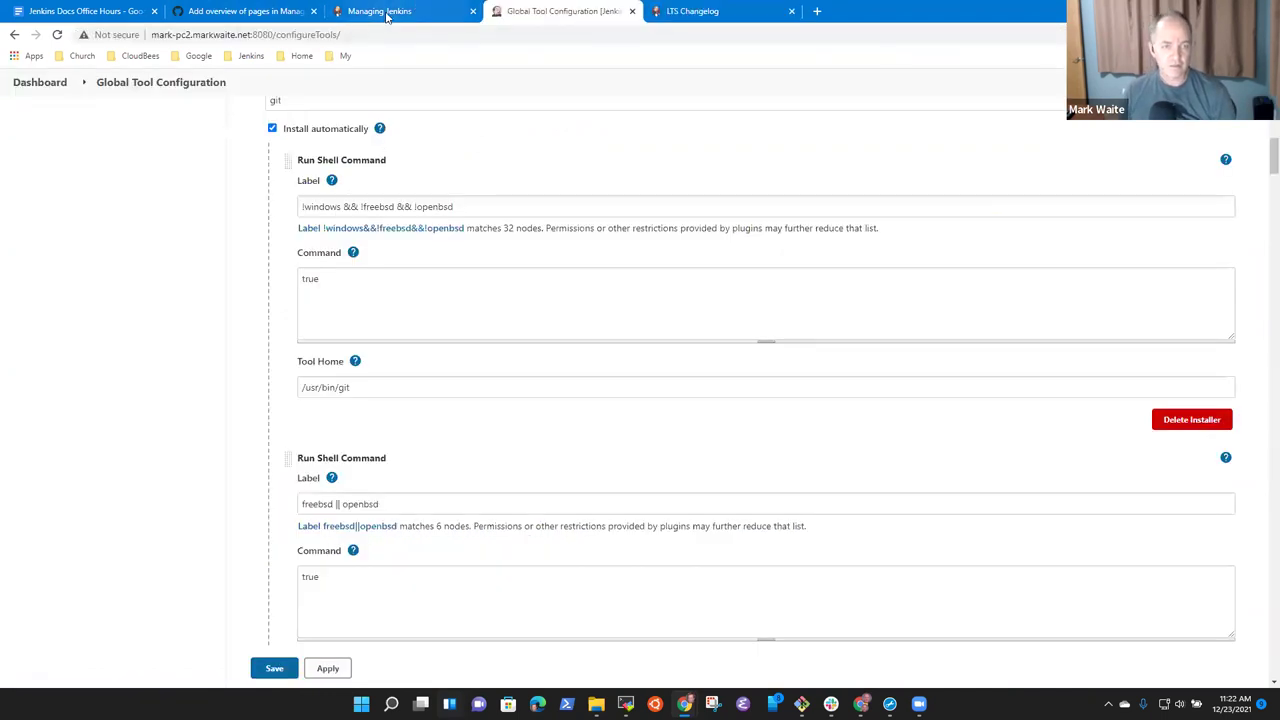
Start a suggestion on line 55 and replace its link with the copied 2.277.1 section URL.
left_click(385, 14)
left_click(240, 14)
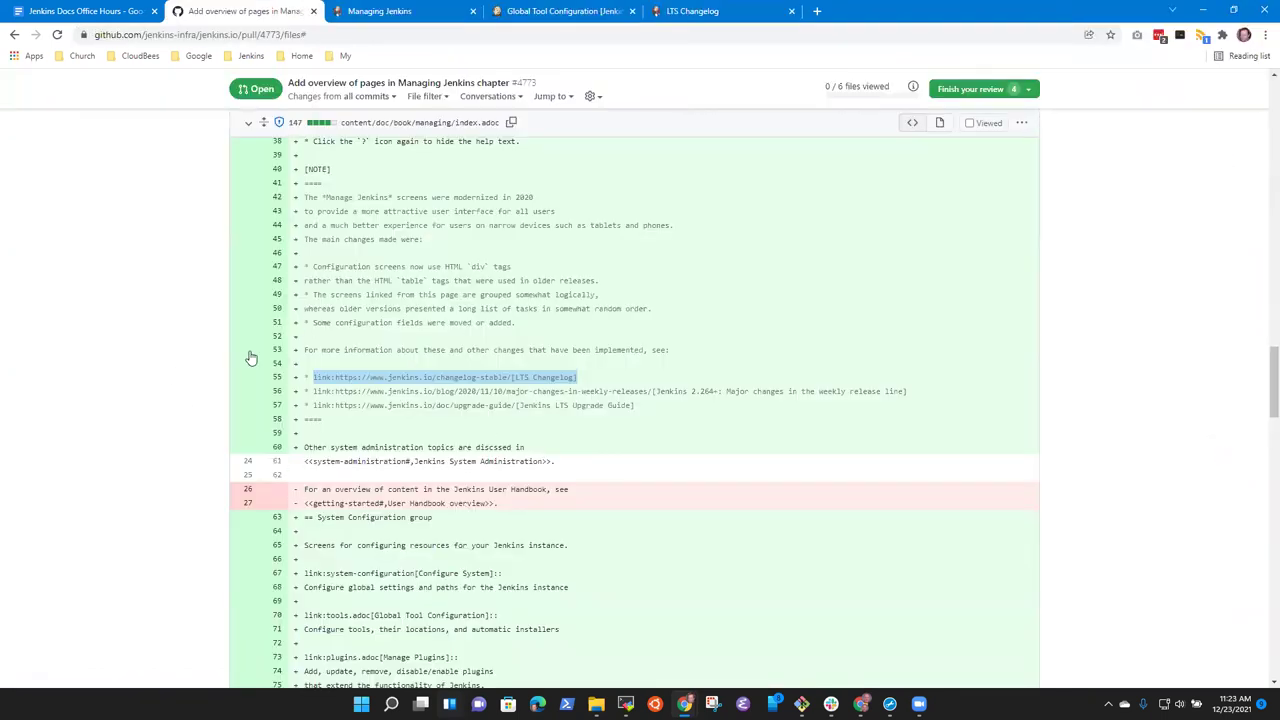
left_click(296, 378)
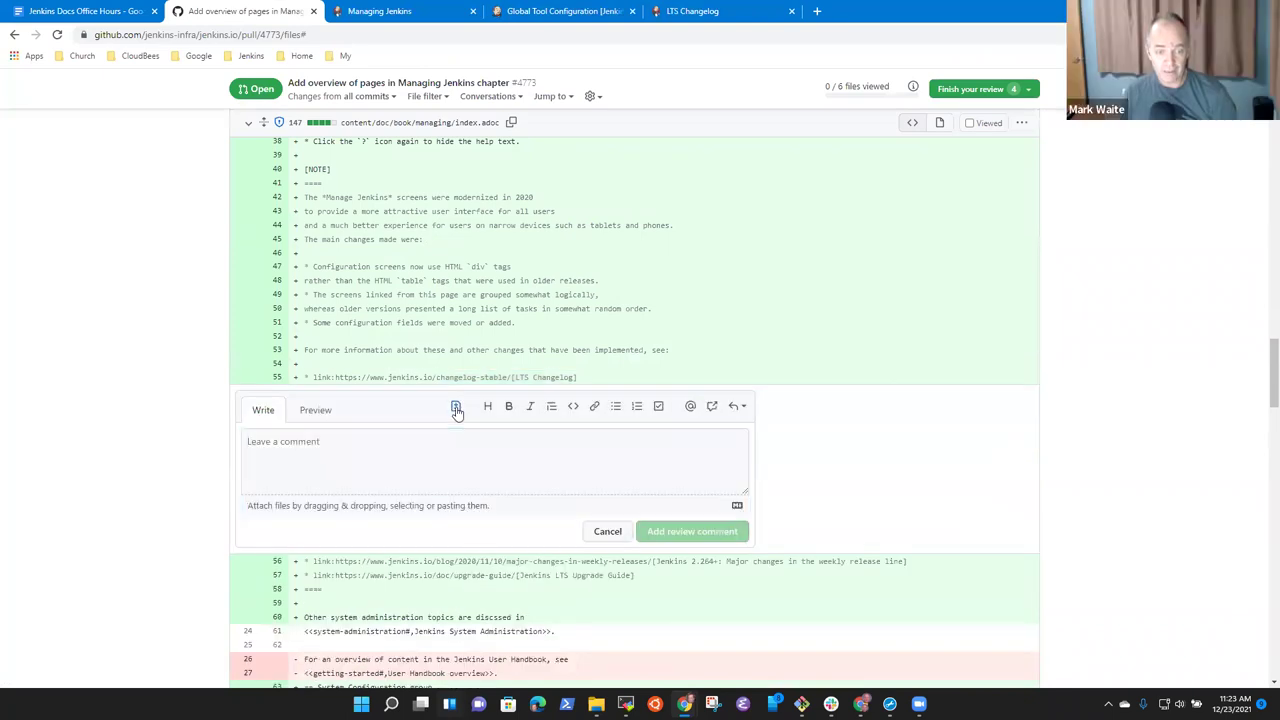
left_click(455, 406)
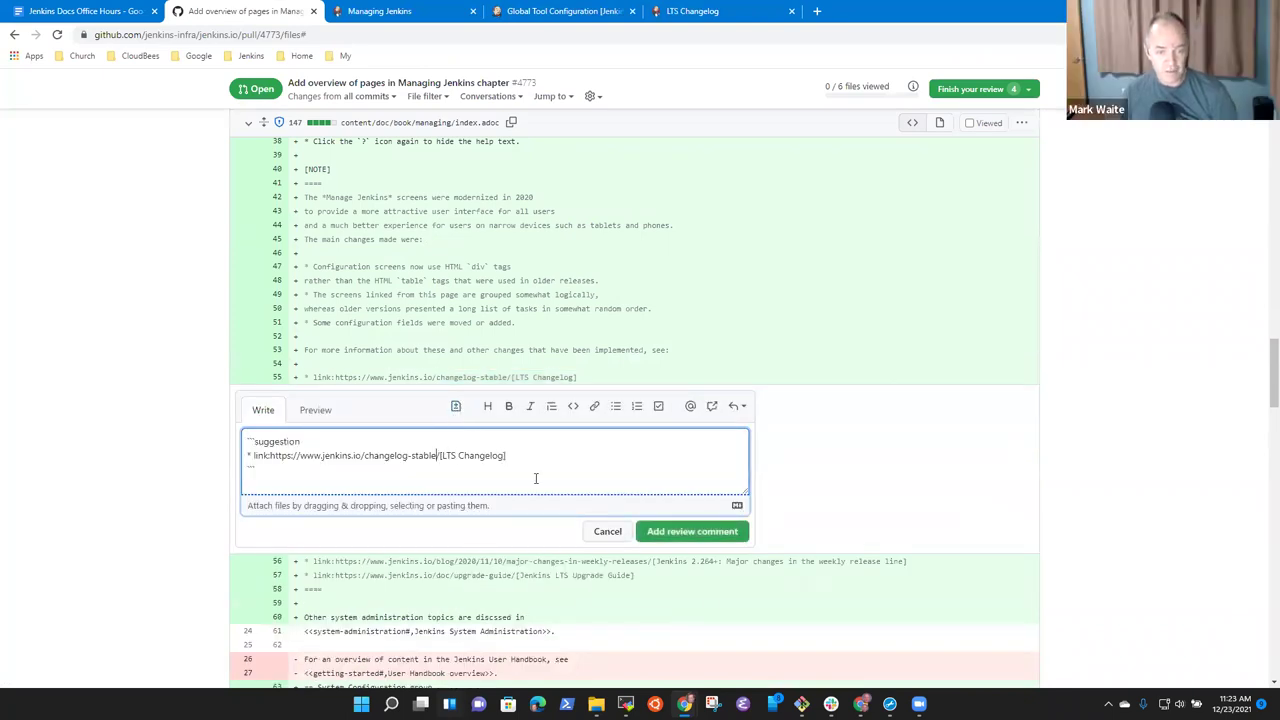
key("ctrl+shift+Left")
key("ctrl+shift+Left")
key("ctrl+shift+Left")
key("ctrl+shift+Left")
key("ctrl+shift+Left")
key("ctrl+shift+Left")
key("ctrl+shift+Left")
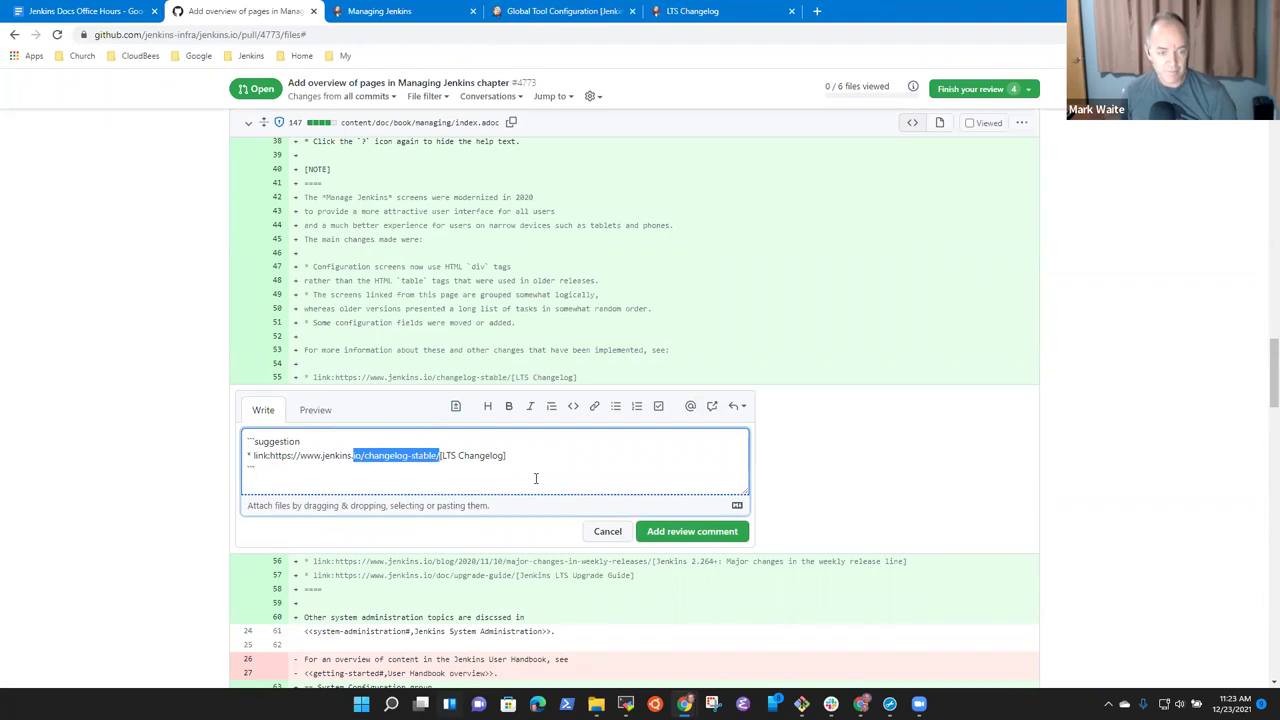
key("ctrl+shift+Left")
key("ctrl+shift+Left")
key("shift+Right")
key("shift+Right")
key("shift+Right")
key("ctrl+v")
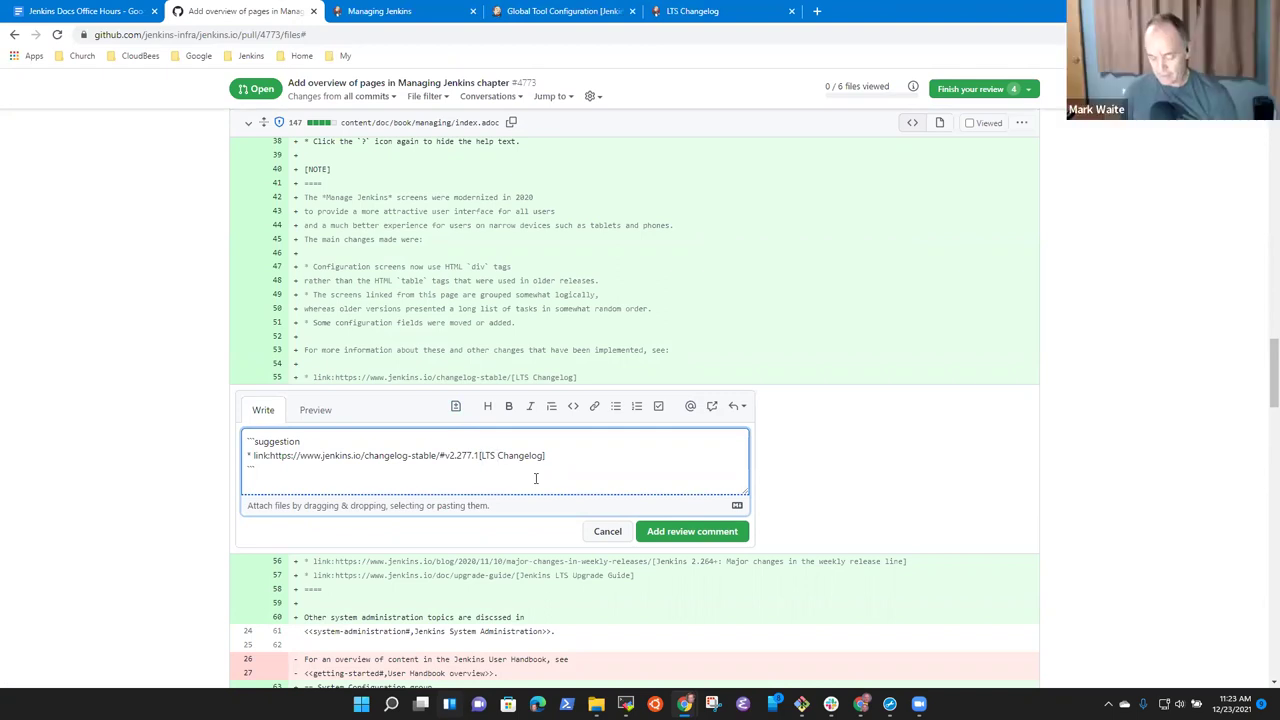
type("2.277.1")
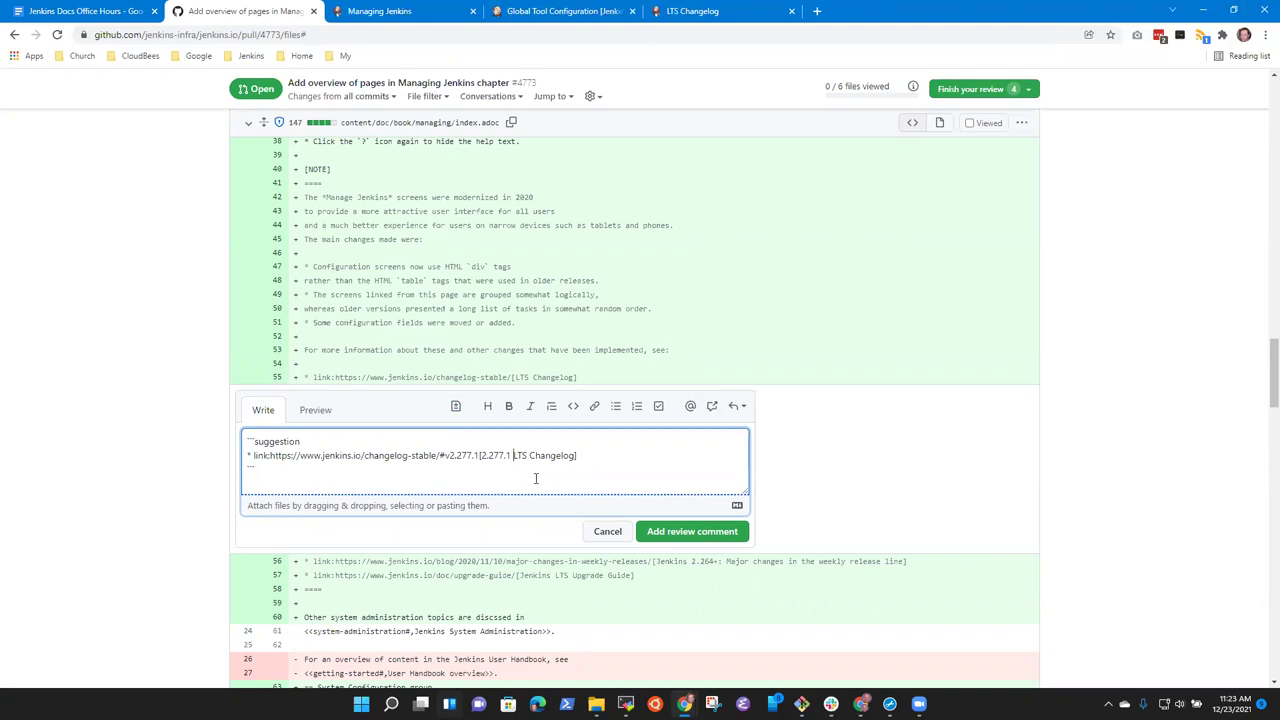
key("ctrl+Right")
key("ctrl+Right")
key("ctrl+Right")
key("ctrl+Right")
key("ctrl+Right")
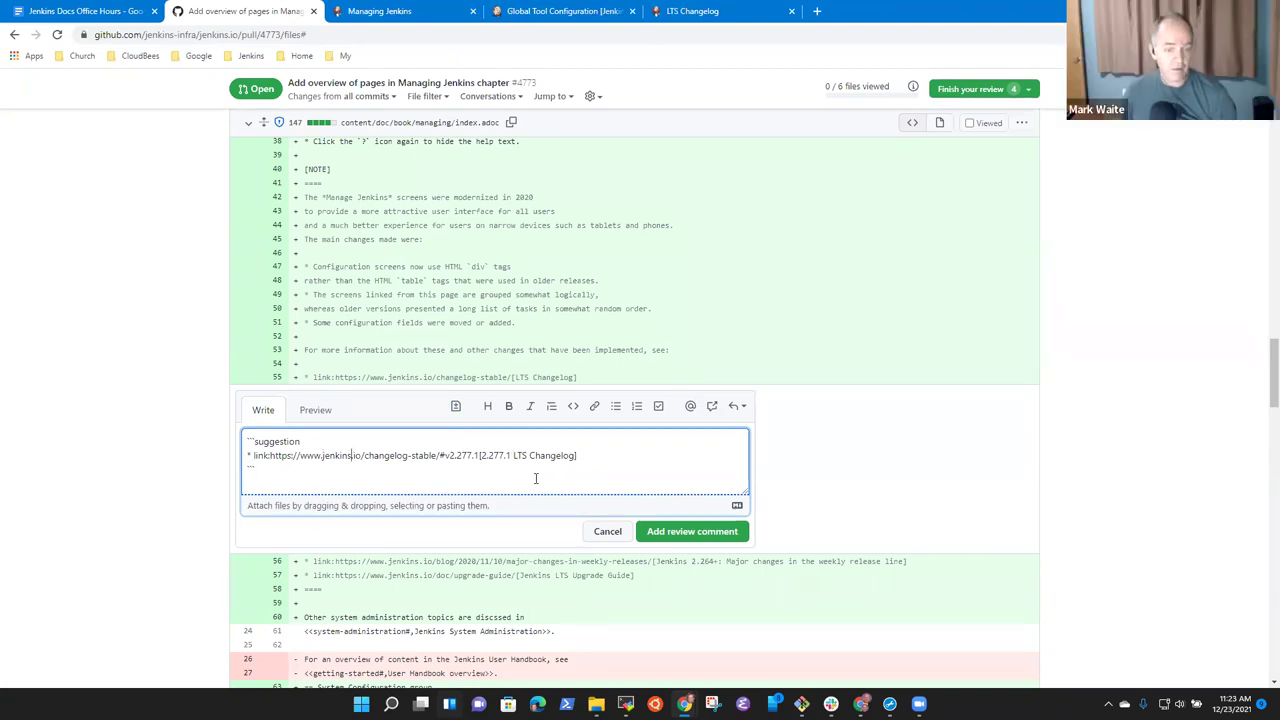
key("ctrl+shift+Left")
key("ctrl+shift+Left")
key("ctrl+shift+Left")
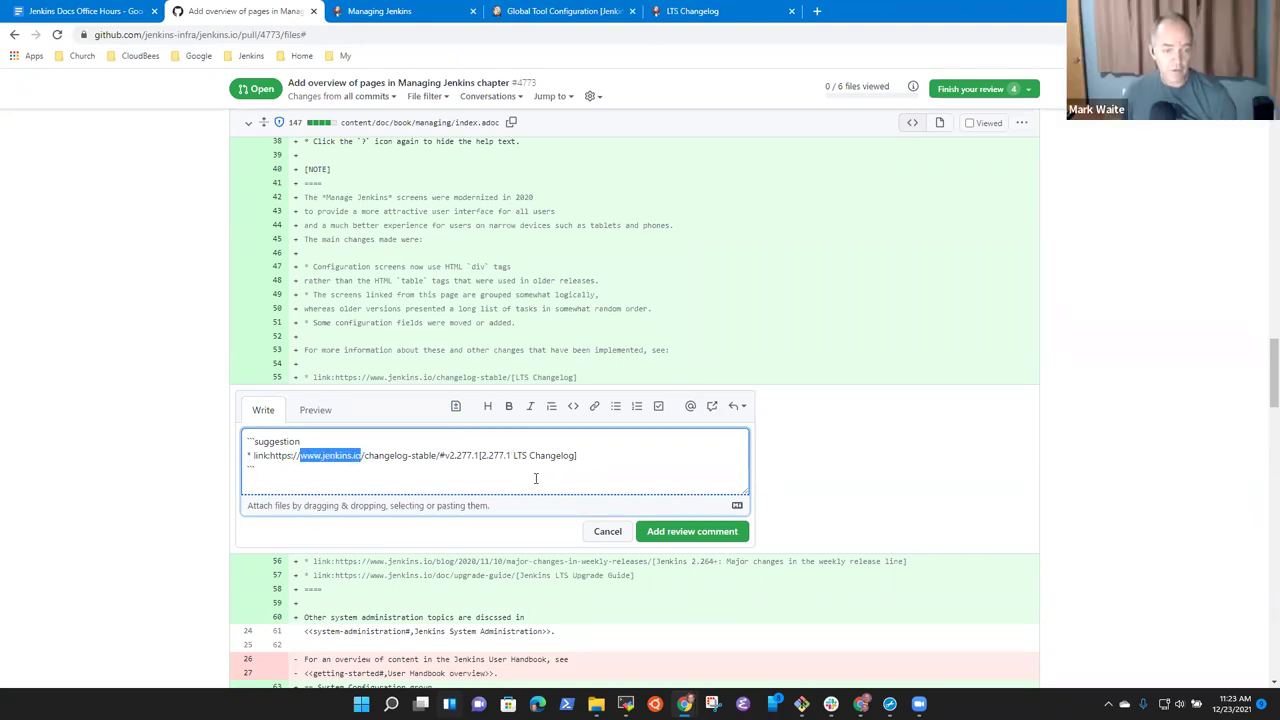
key("ctrl+shift+Left")
key("BackSpace")
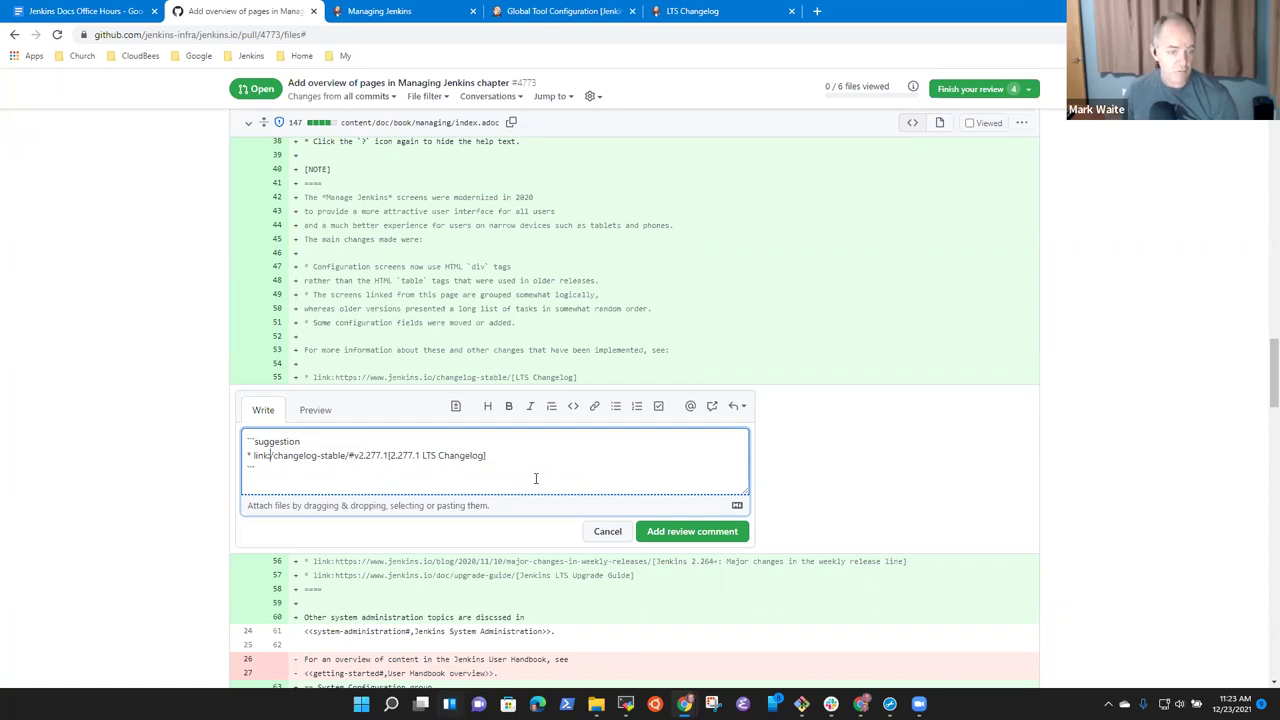
key("Return")
key("Up")
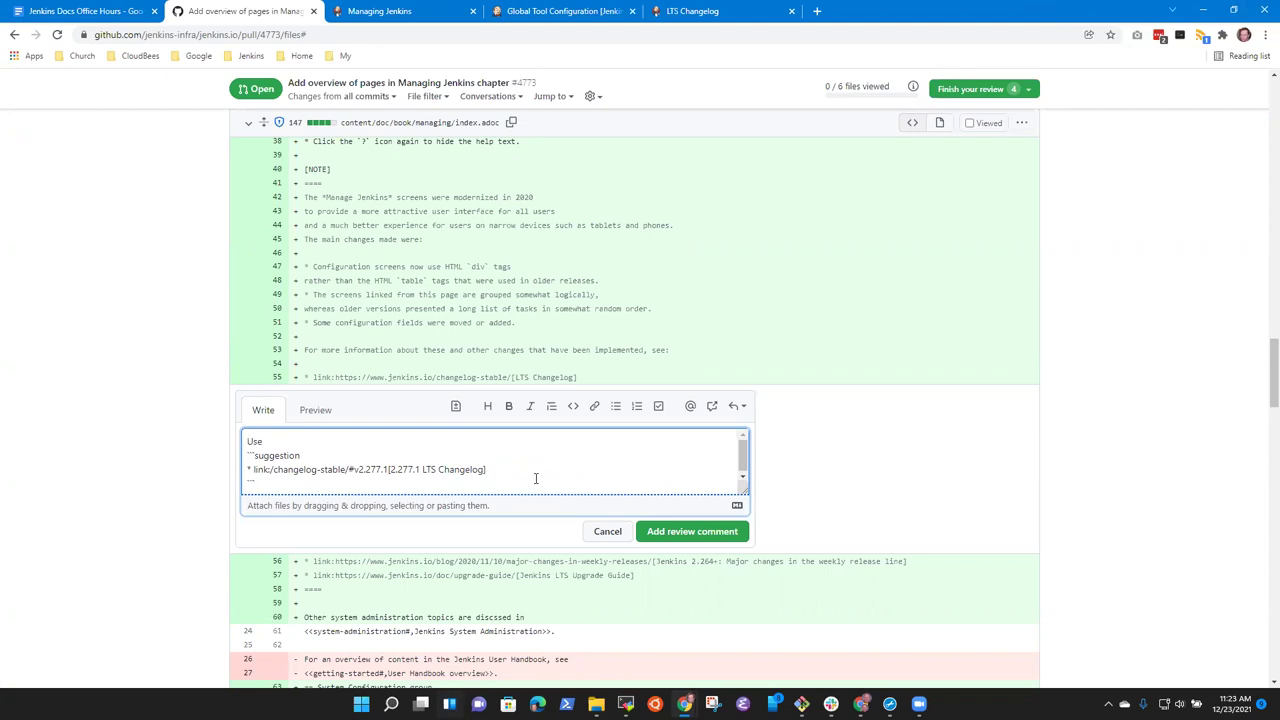
type("Link to the sp")
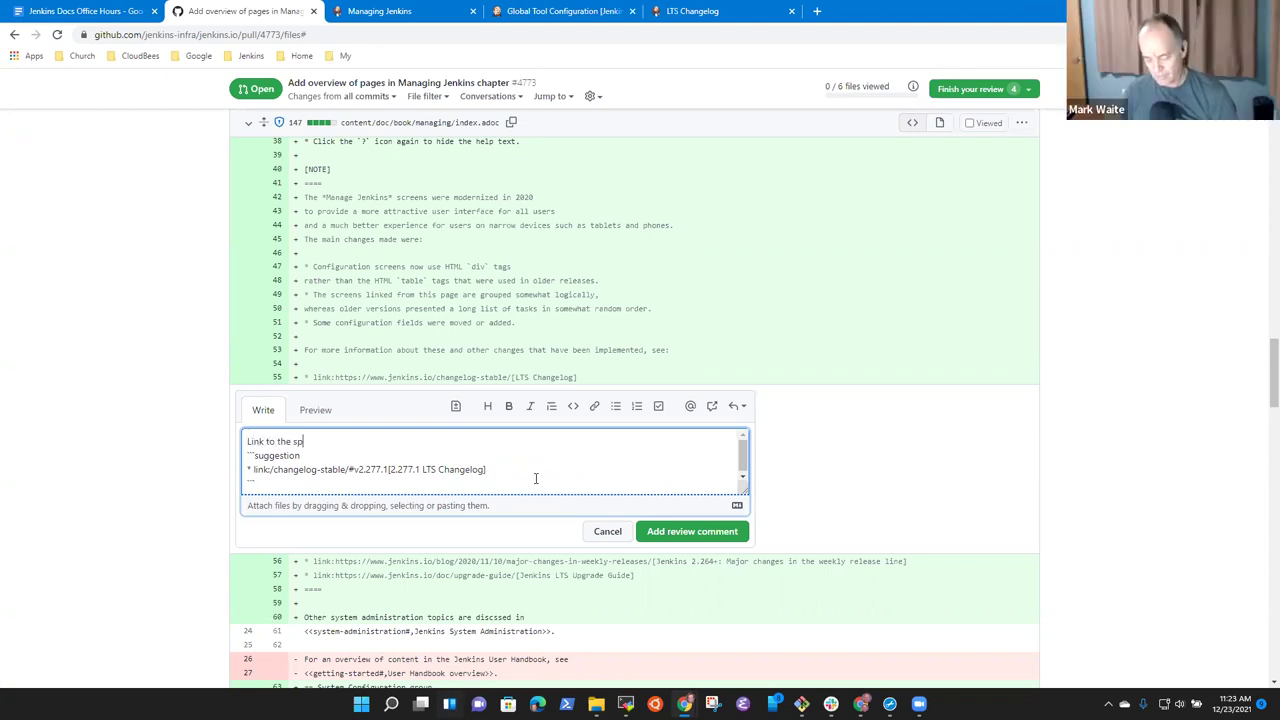
type("ecific changelog")
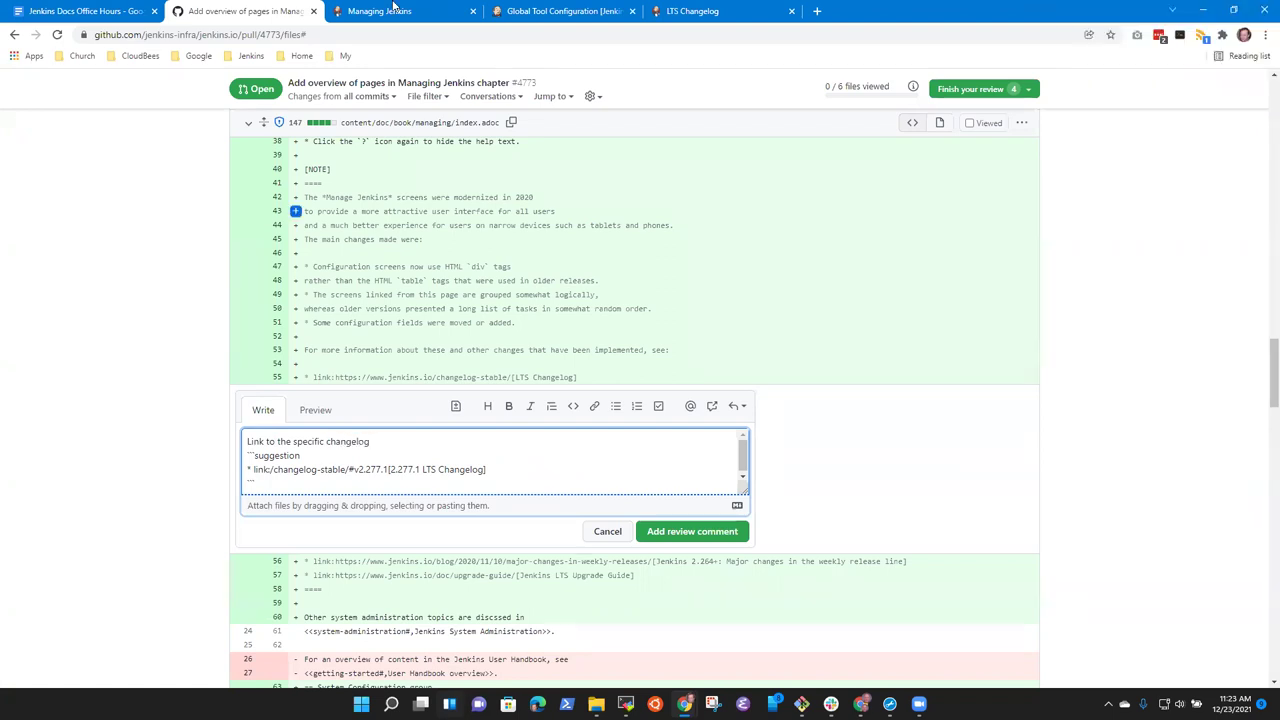
left_click(696, 546)
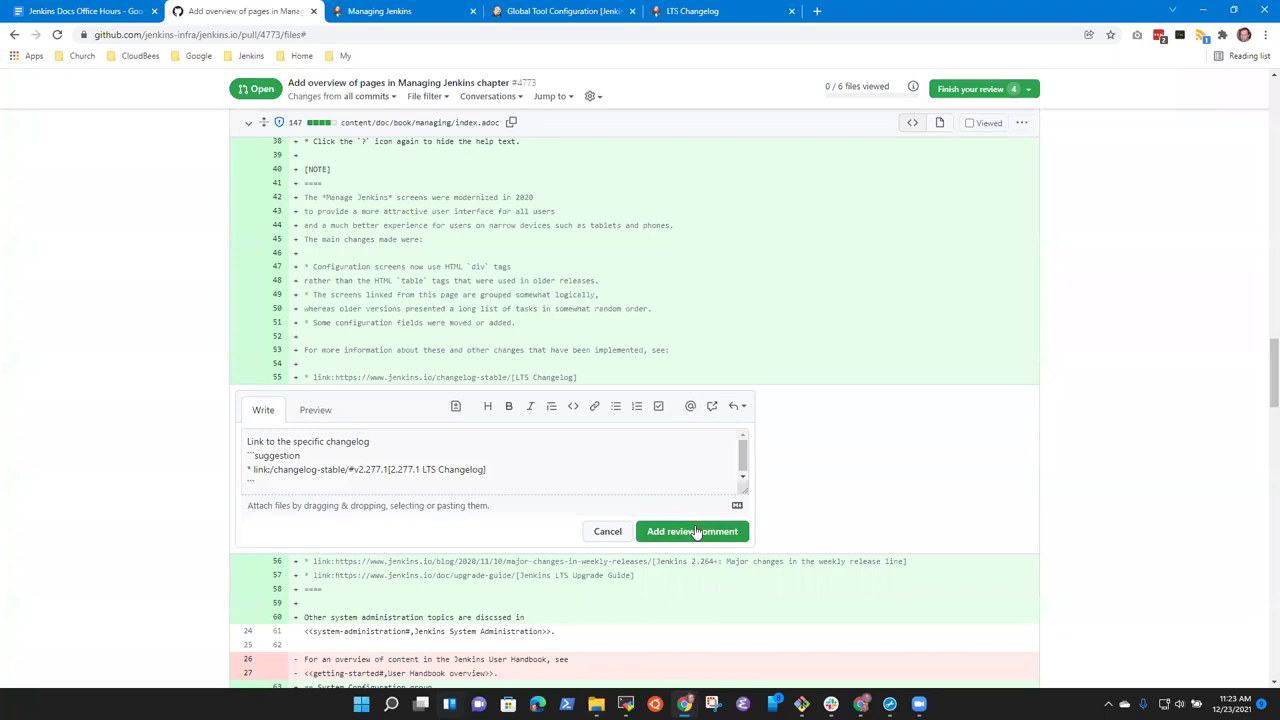
left_click(697, 532)
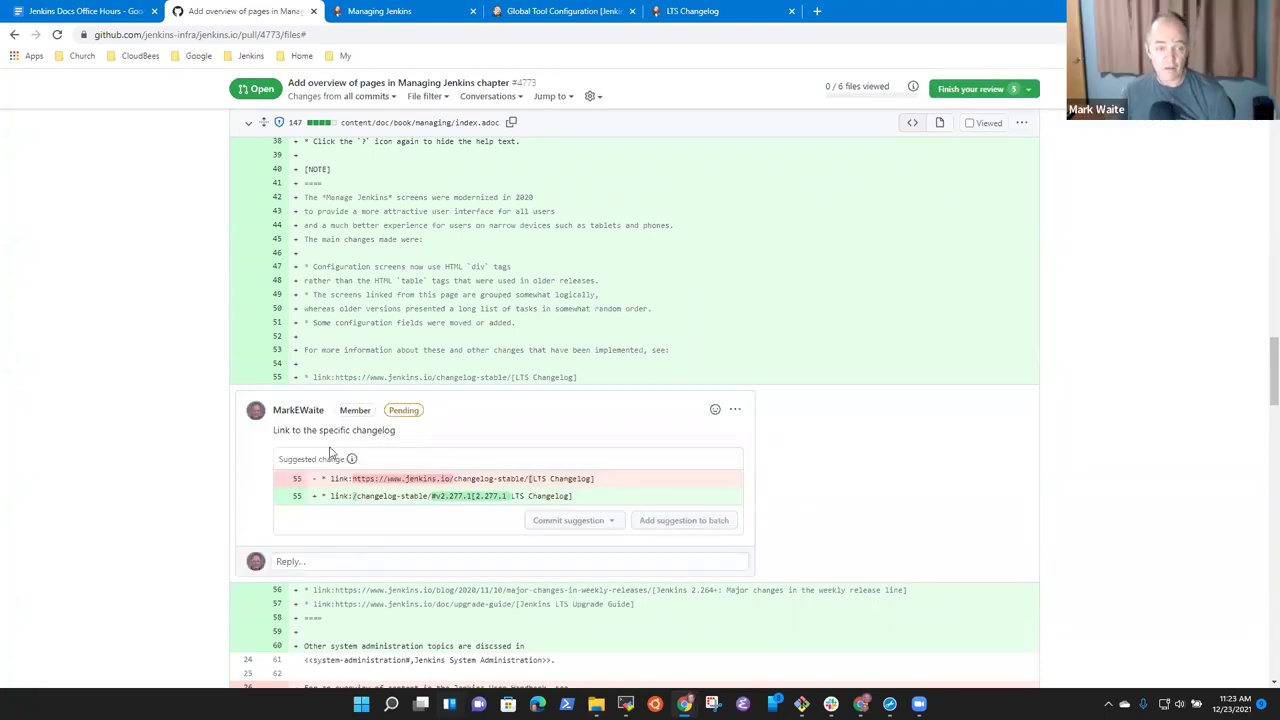
scroll(314, 450, "down", 3)
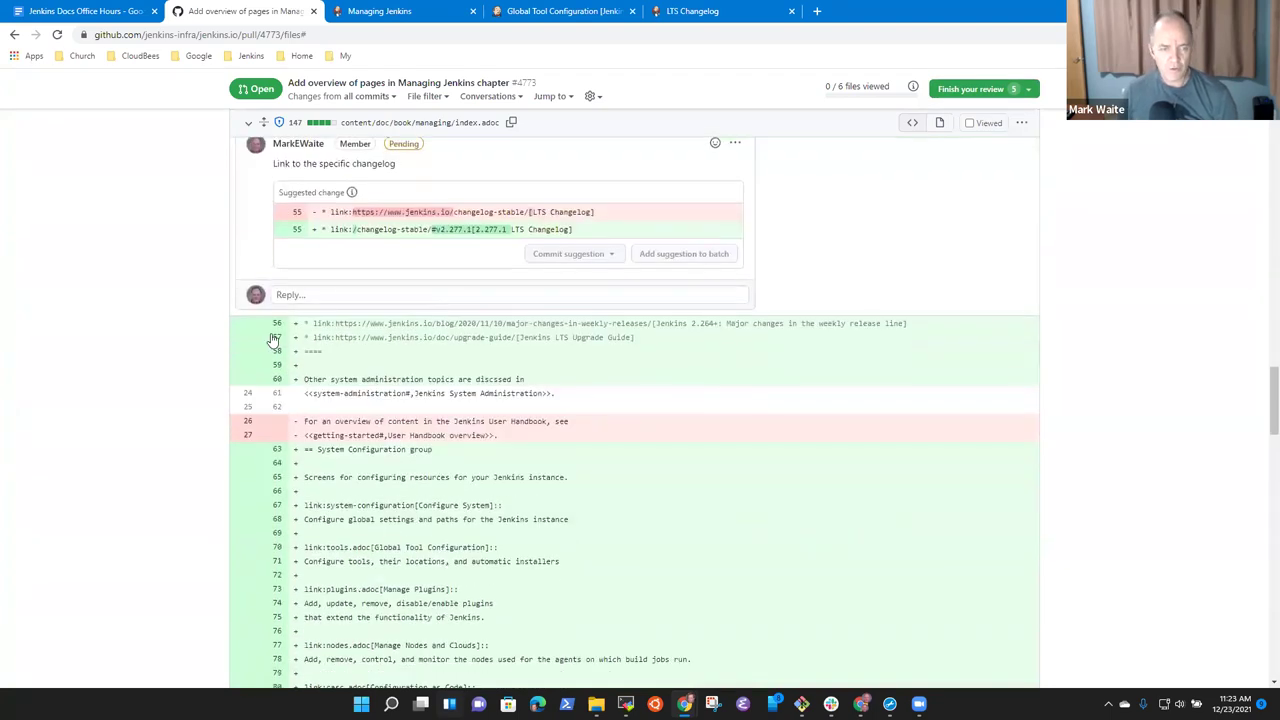
left_click_drag(295, 323, 295, 337)
left_click(455, 386)
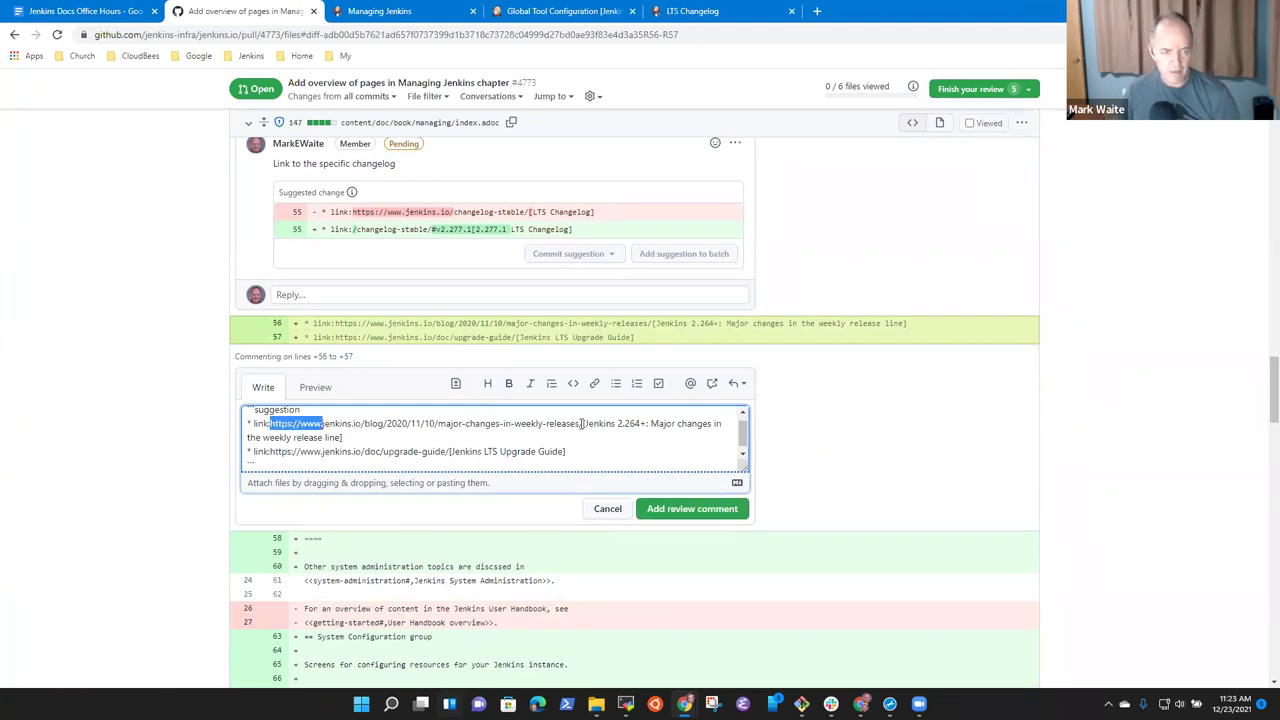
key("ctrl+shift+Right")
key("BackSpace")
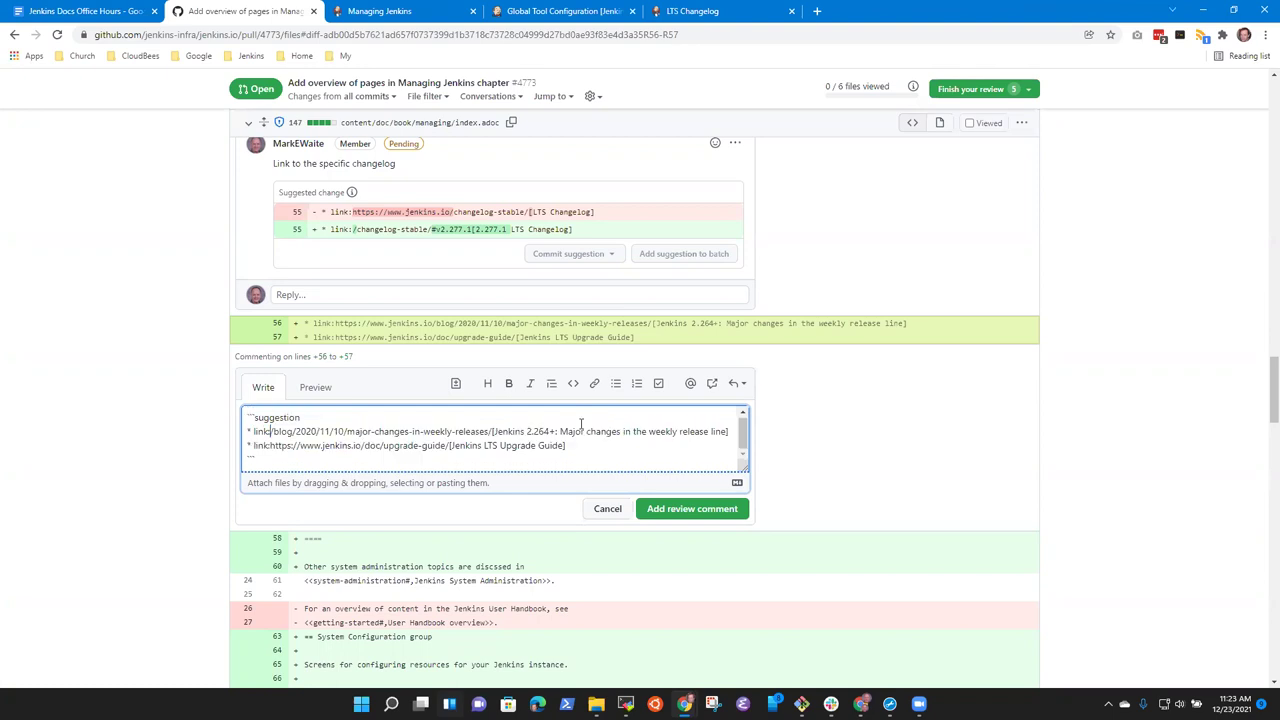
key("ctrl+Left")
key("ctrl+Left")
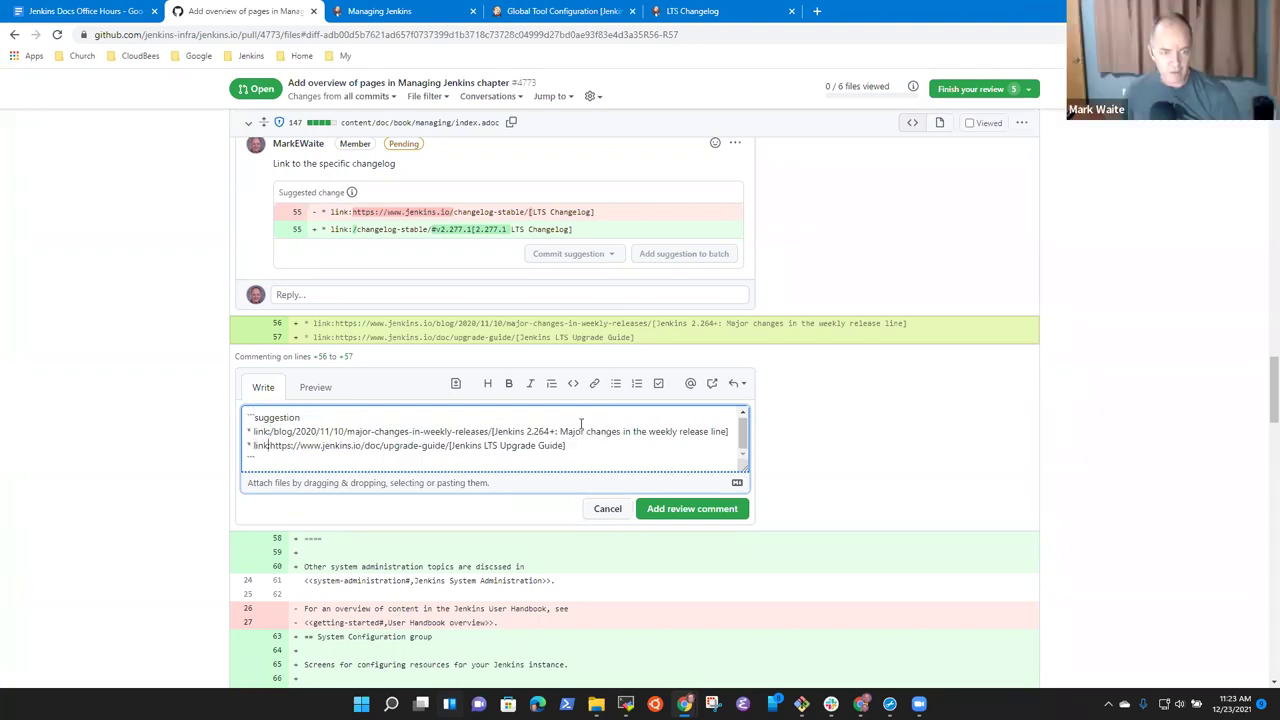
key("ctrl+shift+Right")
key("ctrl+shift+Right")
key("ctrl+shift+Right")
key("BackSpace")
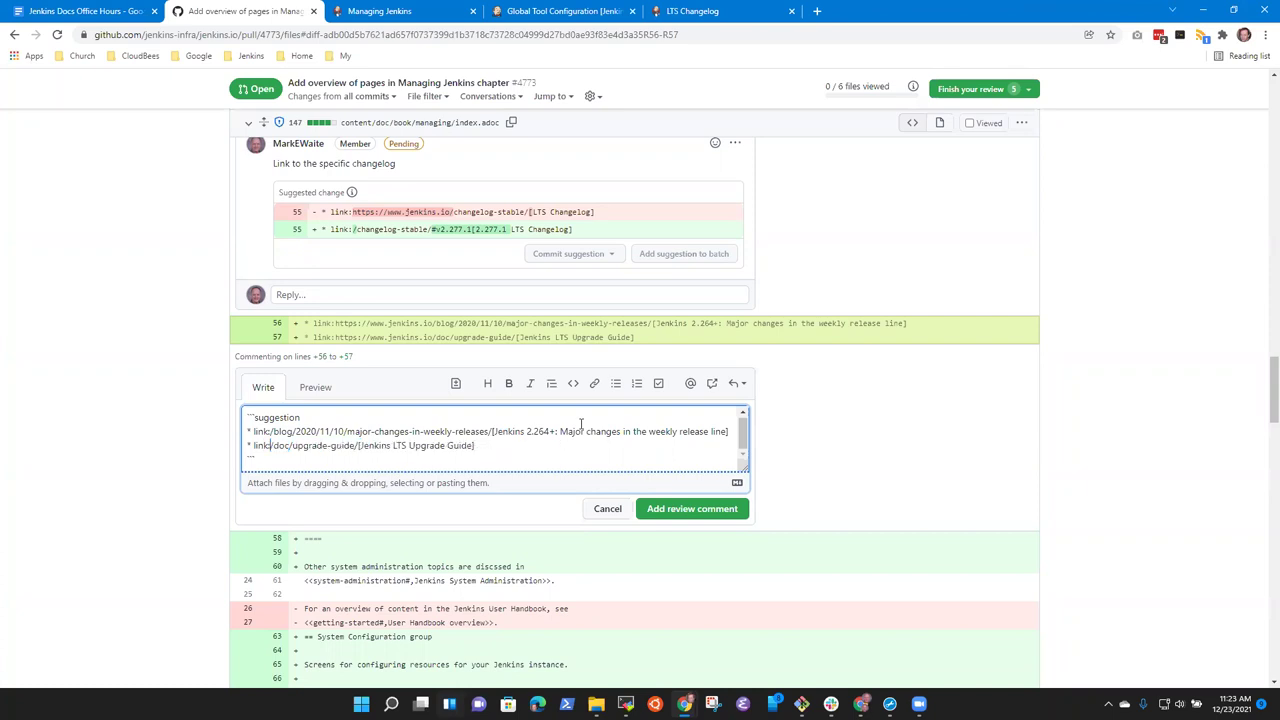
left_click(688, 509)
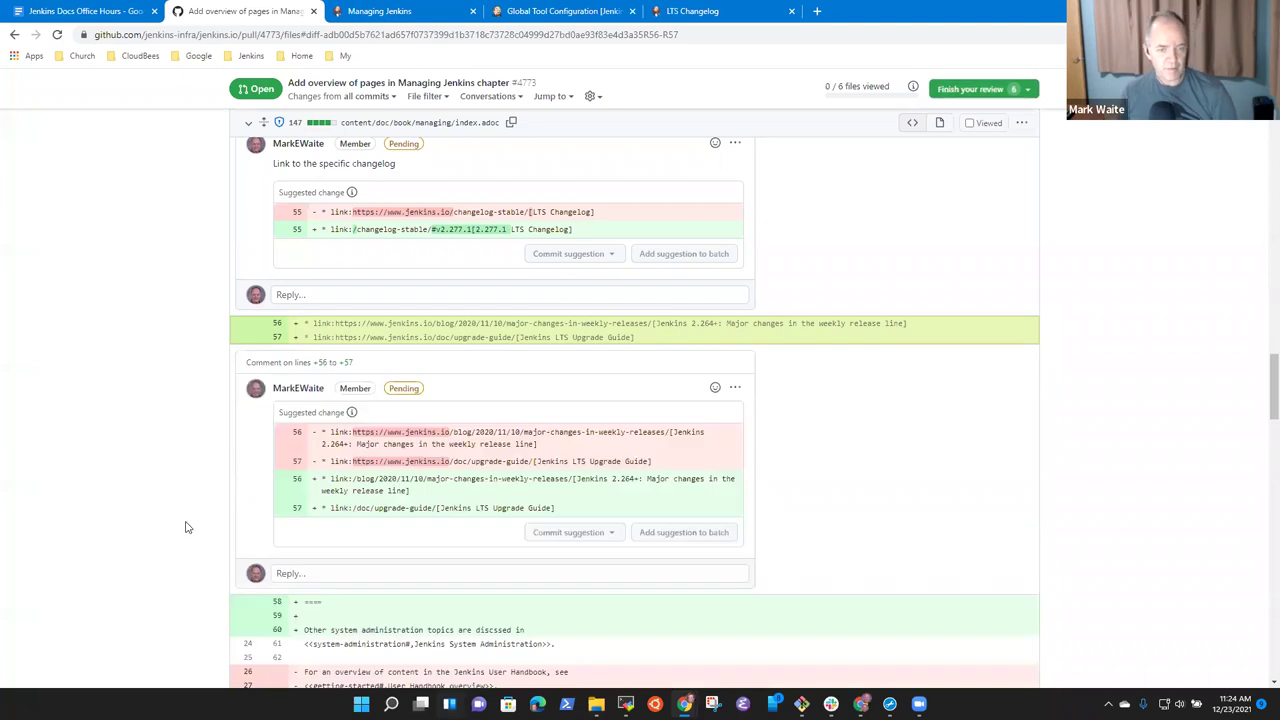
scroll(378, 514, "down", 3)
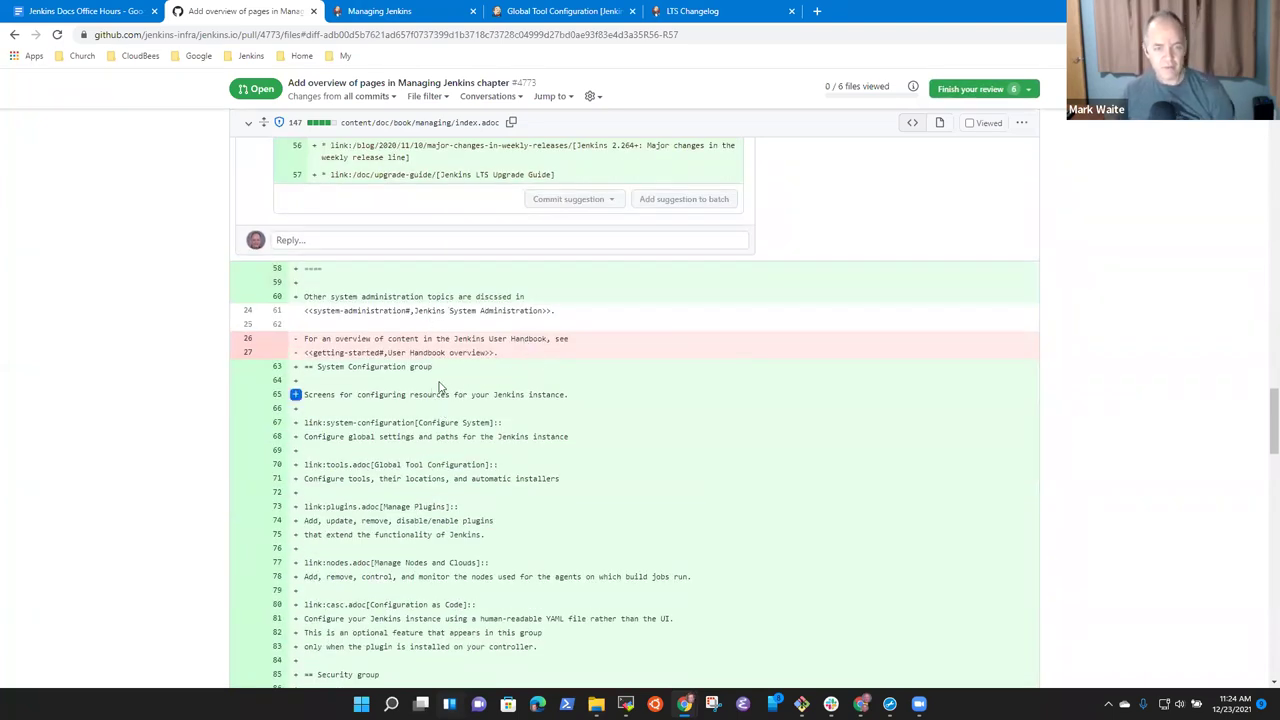
scroll(409, 290, "down", 1)
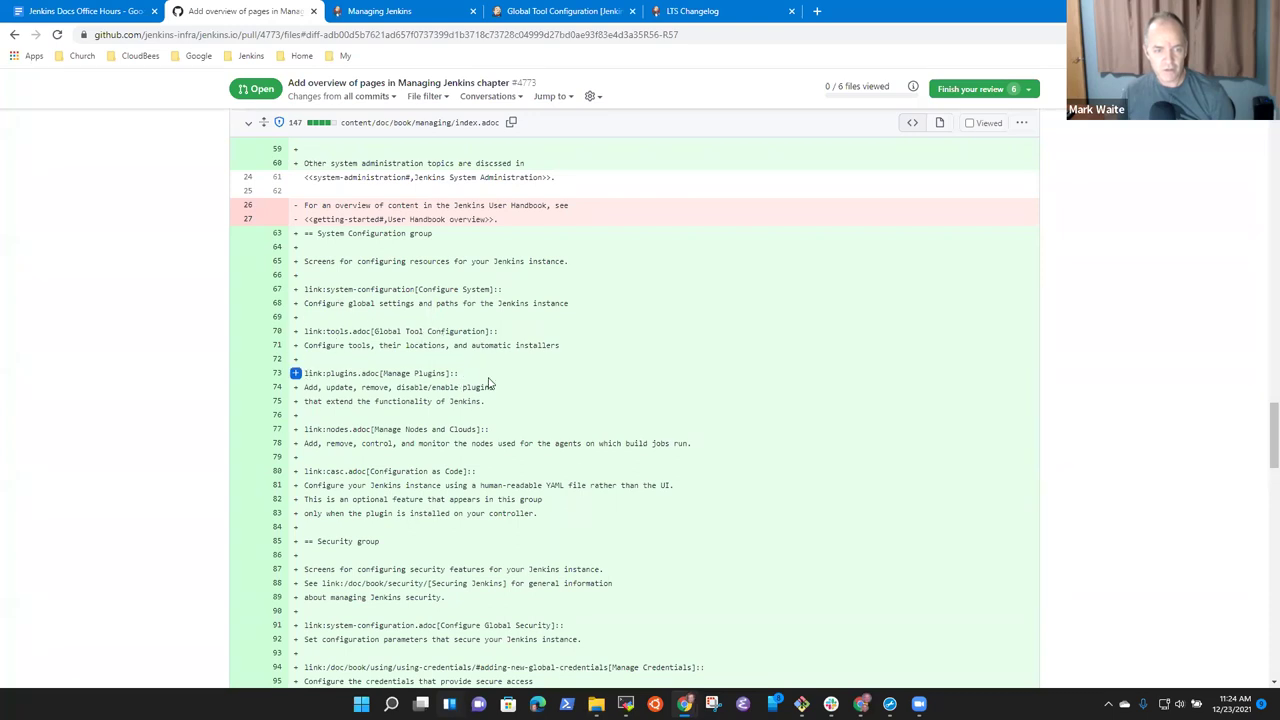
scroll(391, 467, "down", 2)
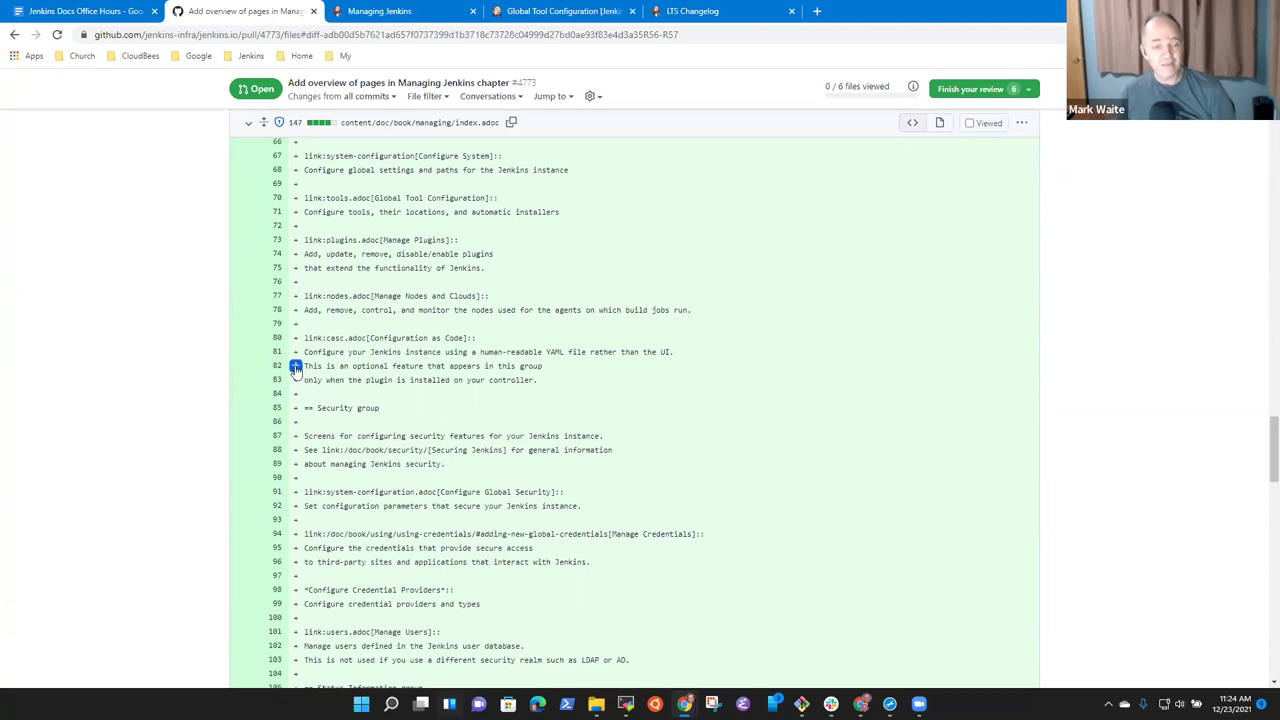
left_click_drag(305, 366, 548, 388)
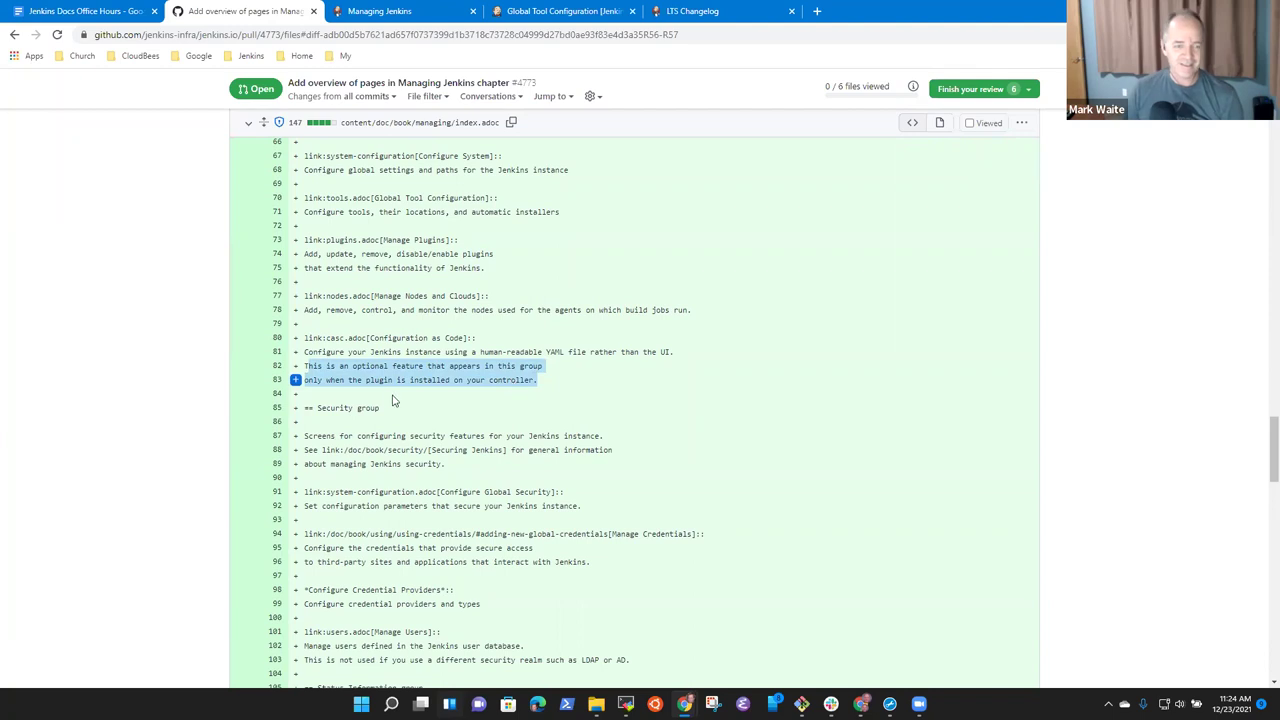
left_click(320, 383)
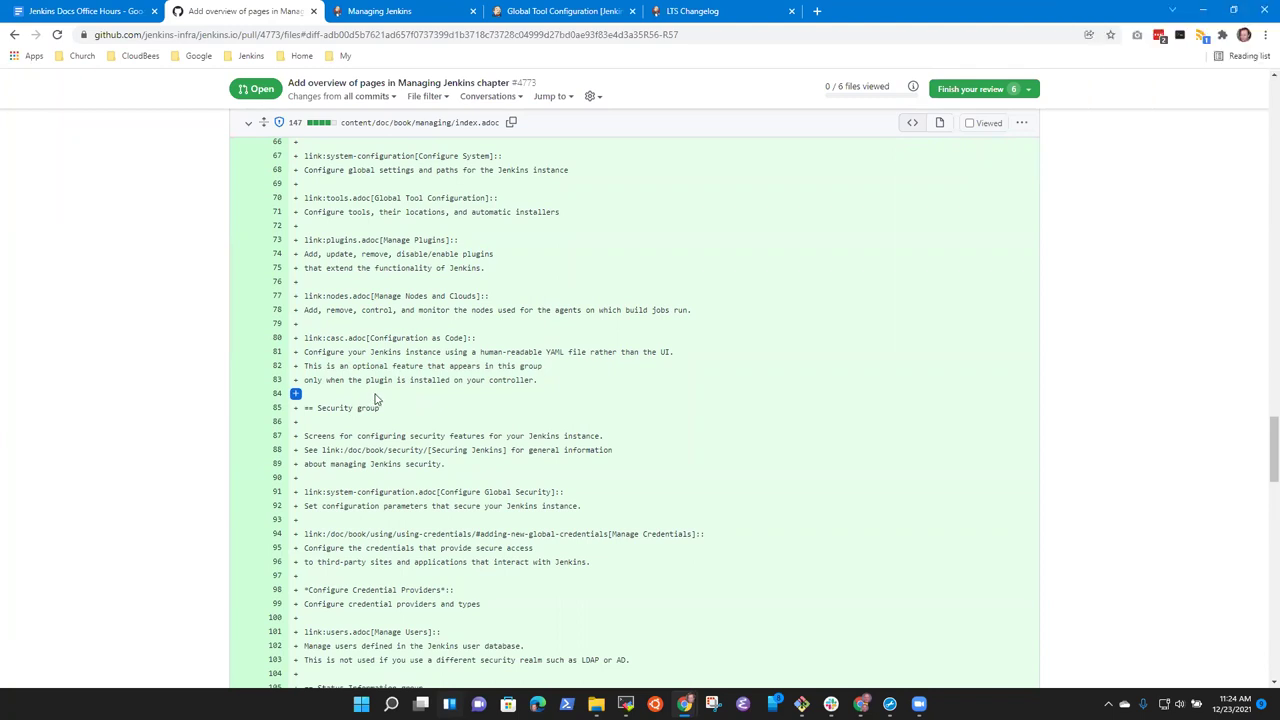
scroll(367, 395, "down", 1)
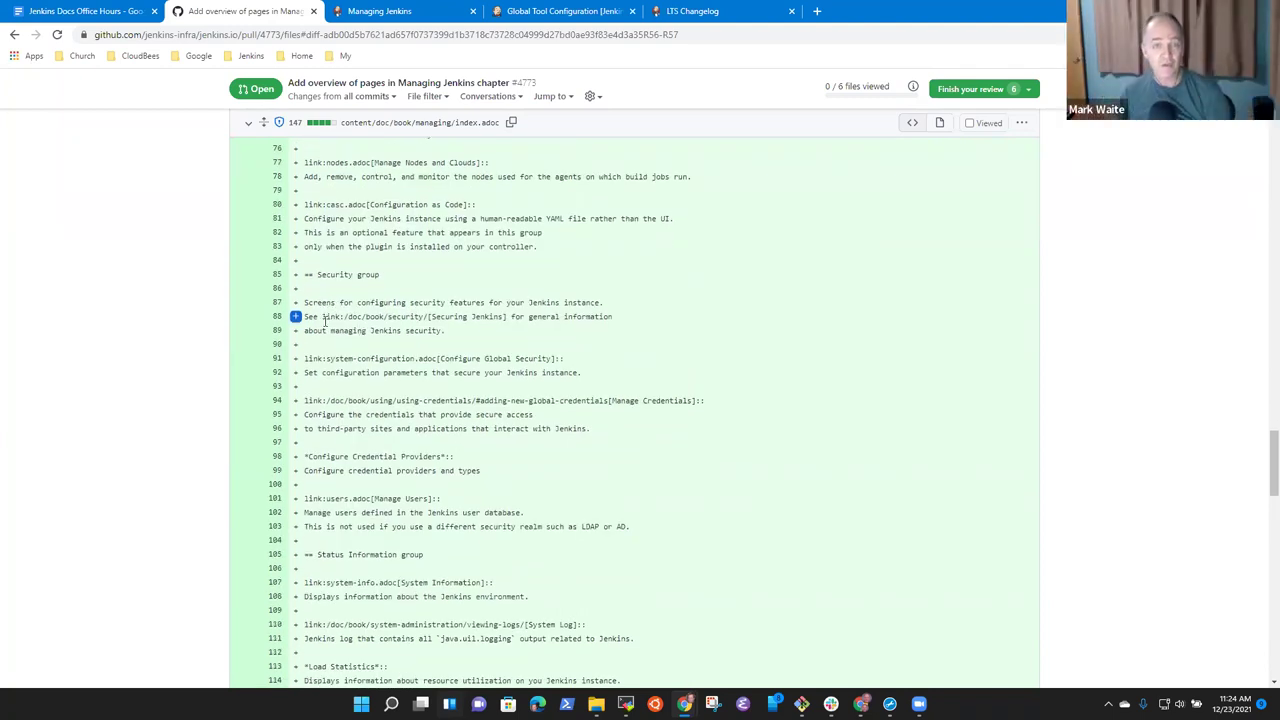
Open the local Jenkins controller's Manage Jenkins page via the Dashboard.
left_click(650, 13)
left_click(560, 11)
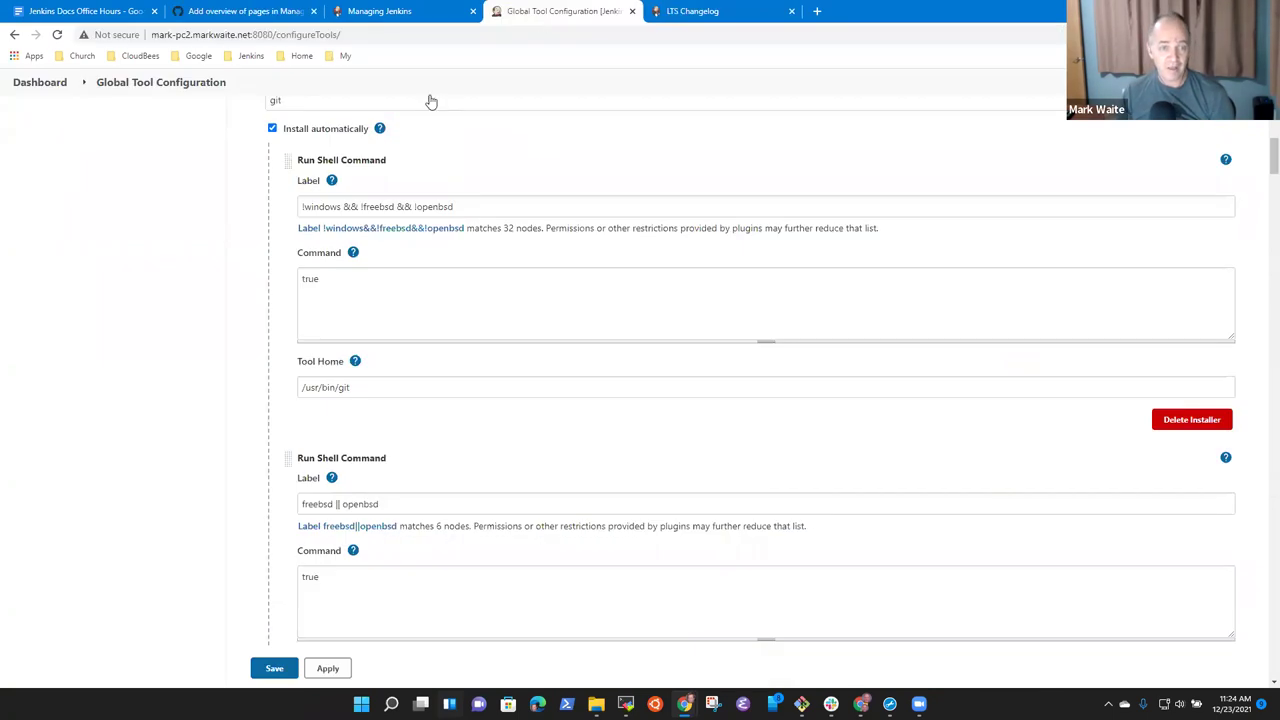
left_click(55, 85)
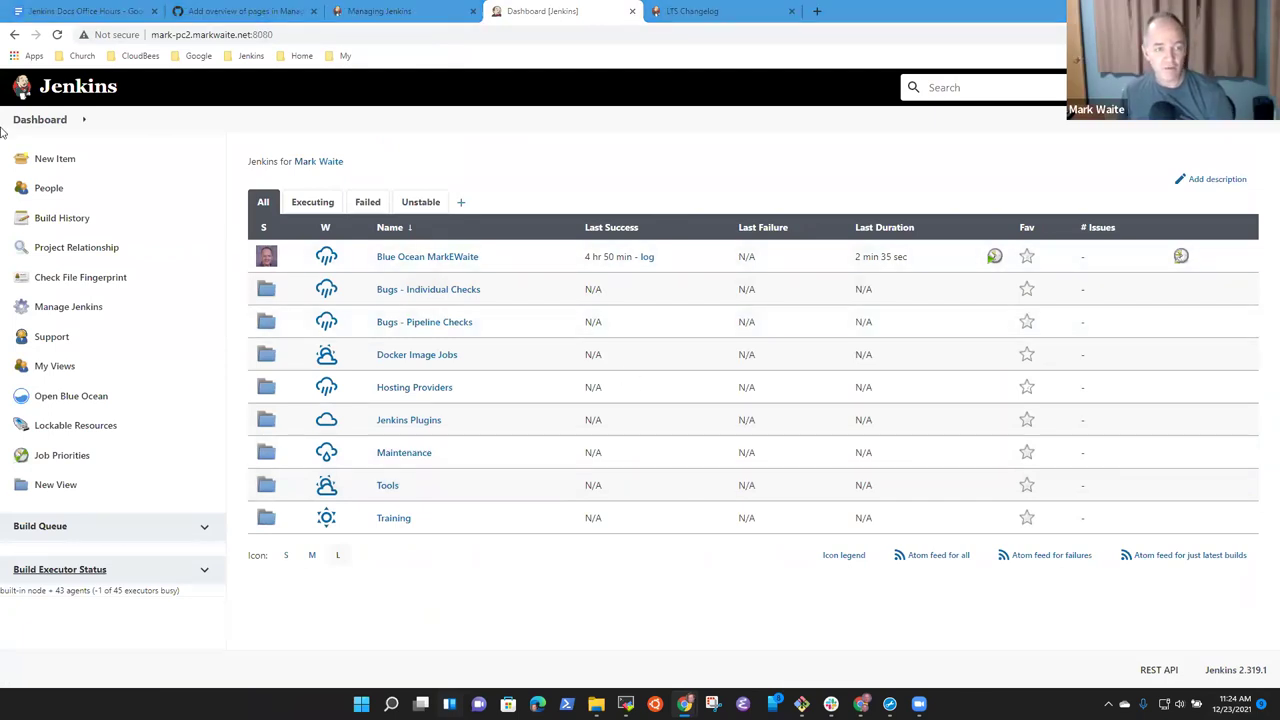
left_click(66, 308)
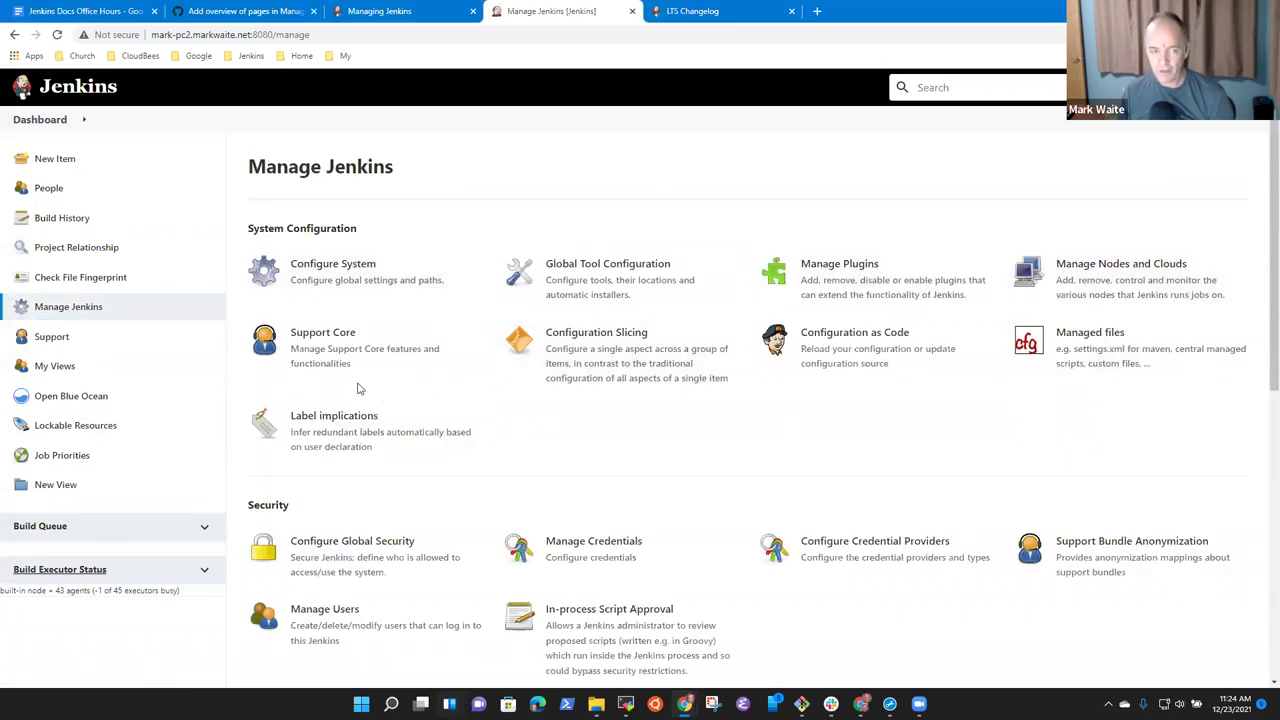
Compare the PR's overview list with Manage Jenkins groups, selecting line 94's credentials documentation path.
left_click(246, 12)
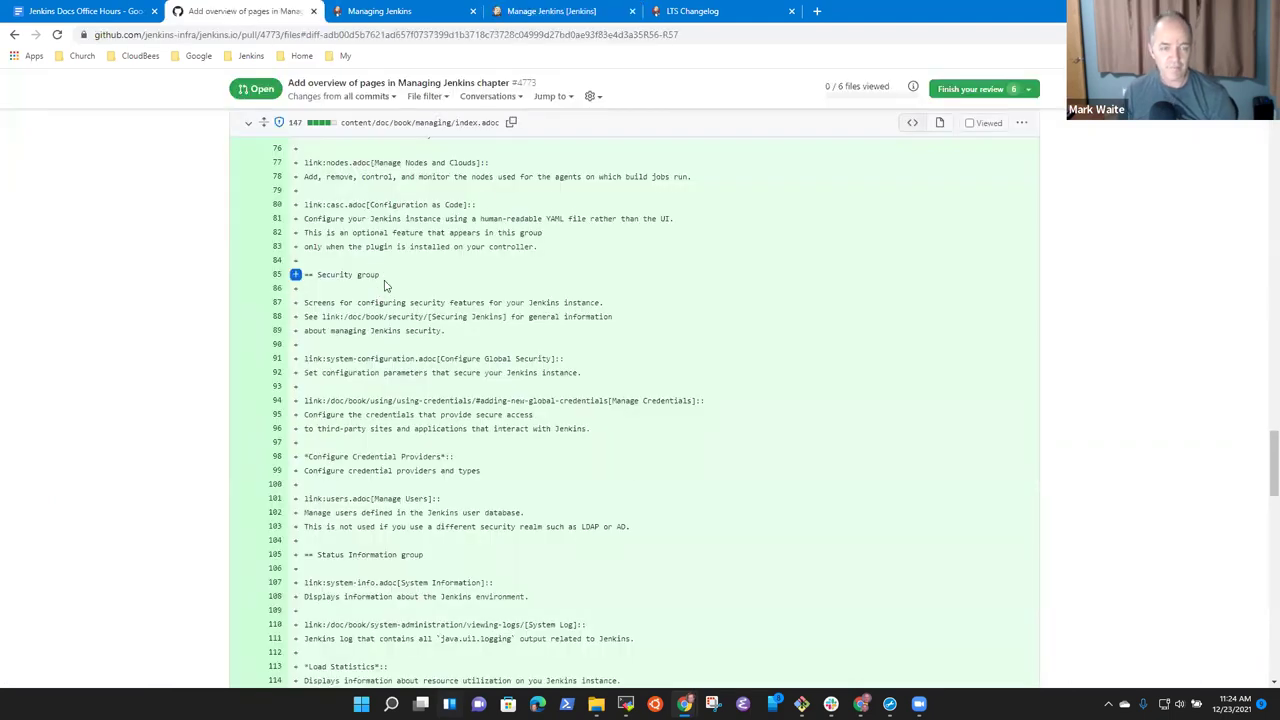
scroll(440, 322, "down", 2)
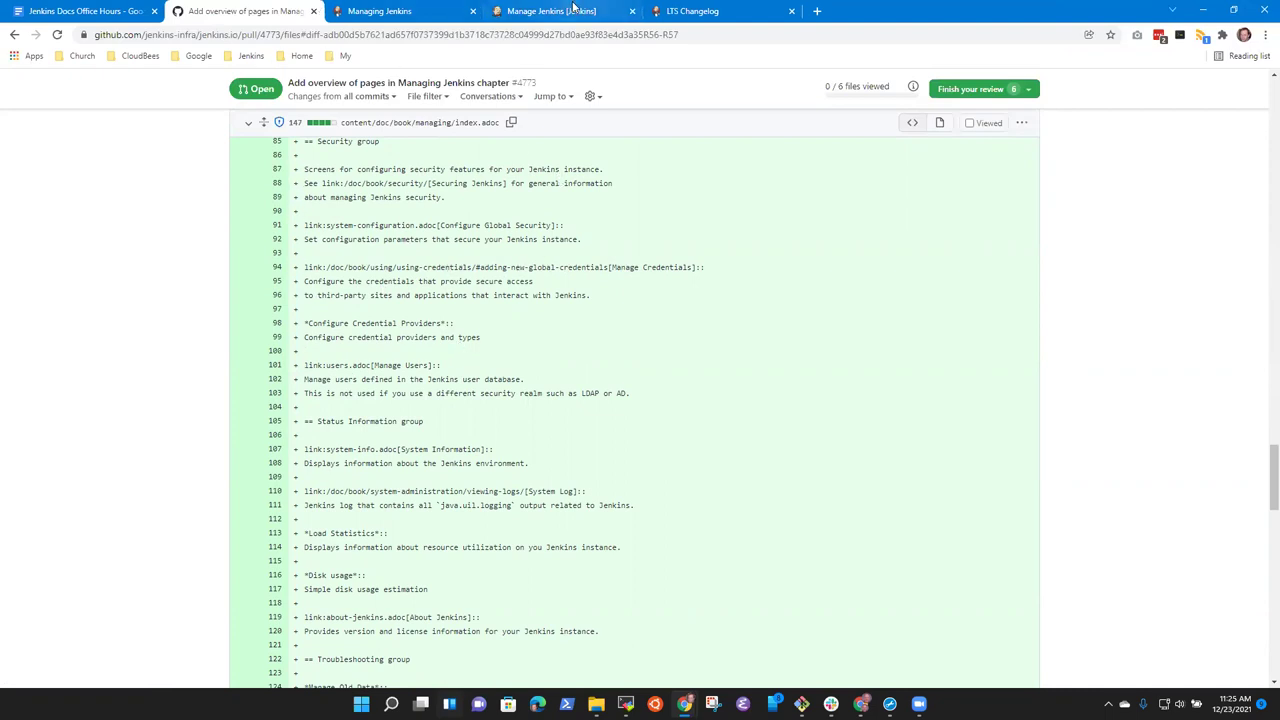
left_click(573, 9)
scroll(575, 421, "down", 2)
scroll(534, 131, "up", 2)
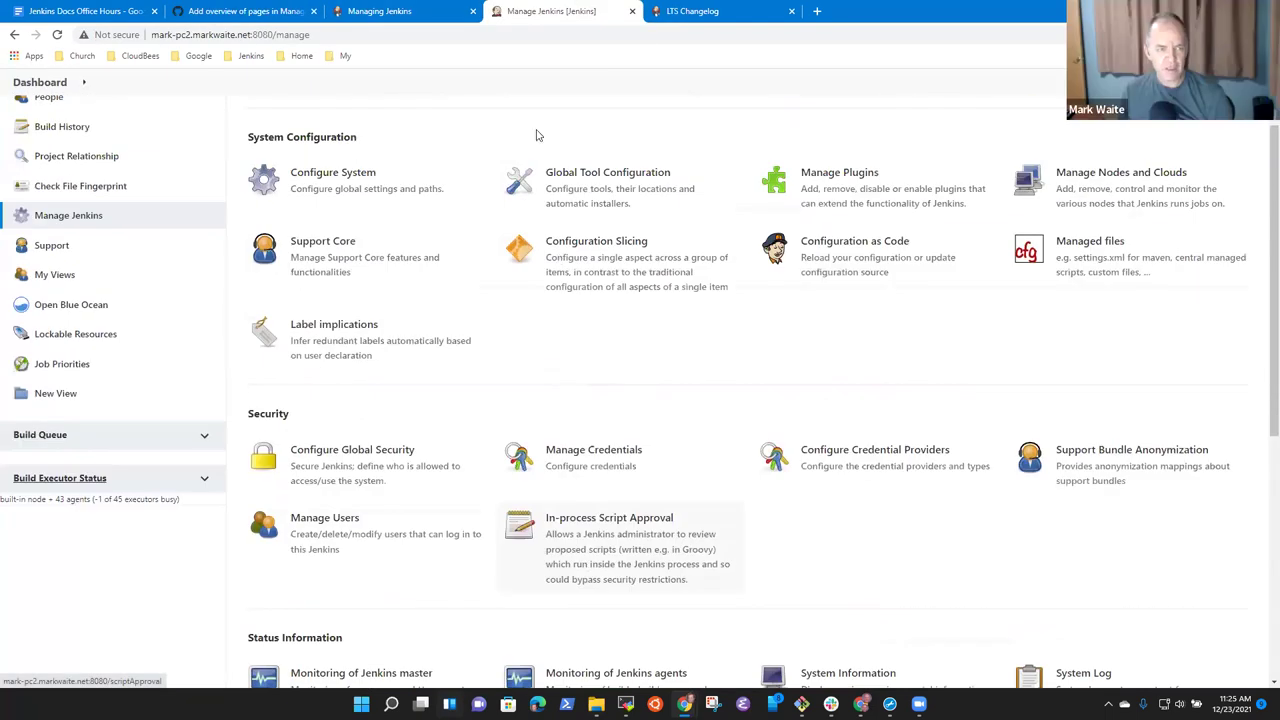
left_click(240, 11)
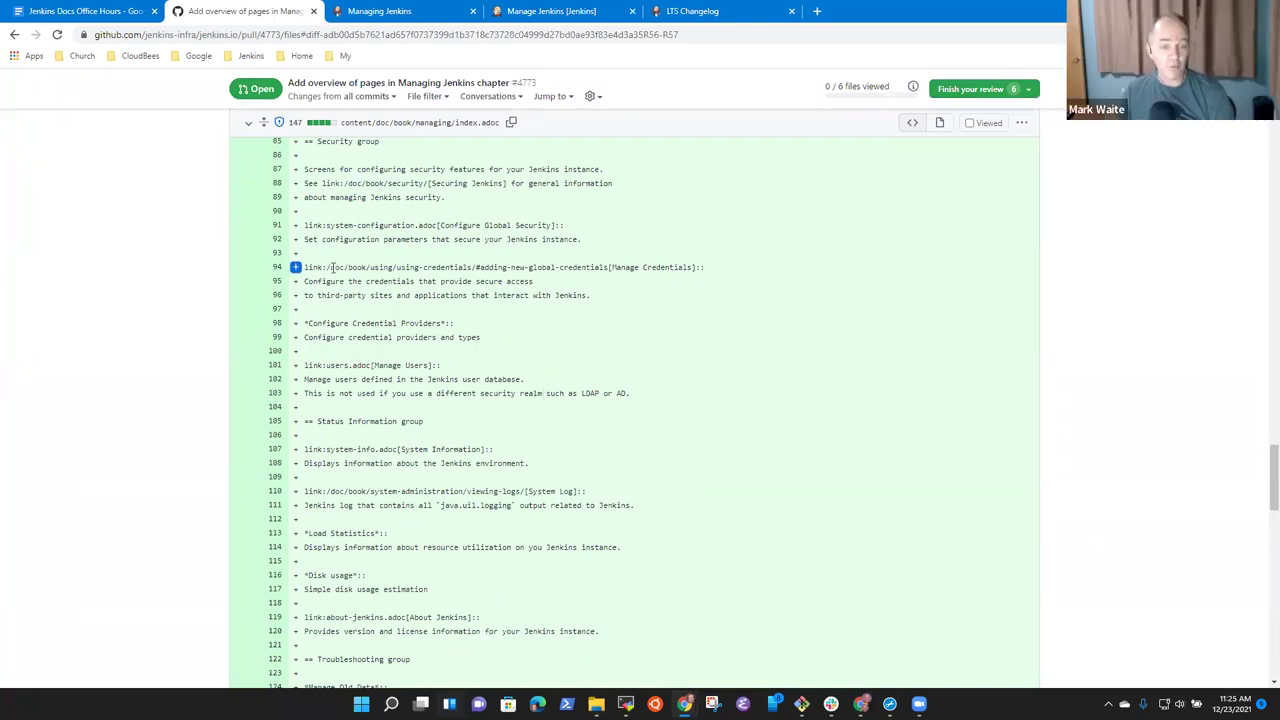
left_click_drag(328, 267, 475, 265)
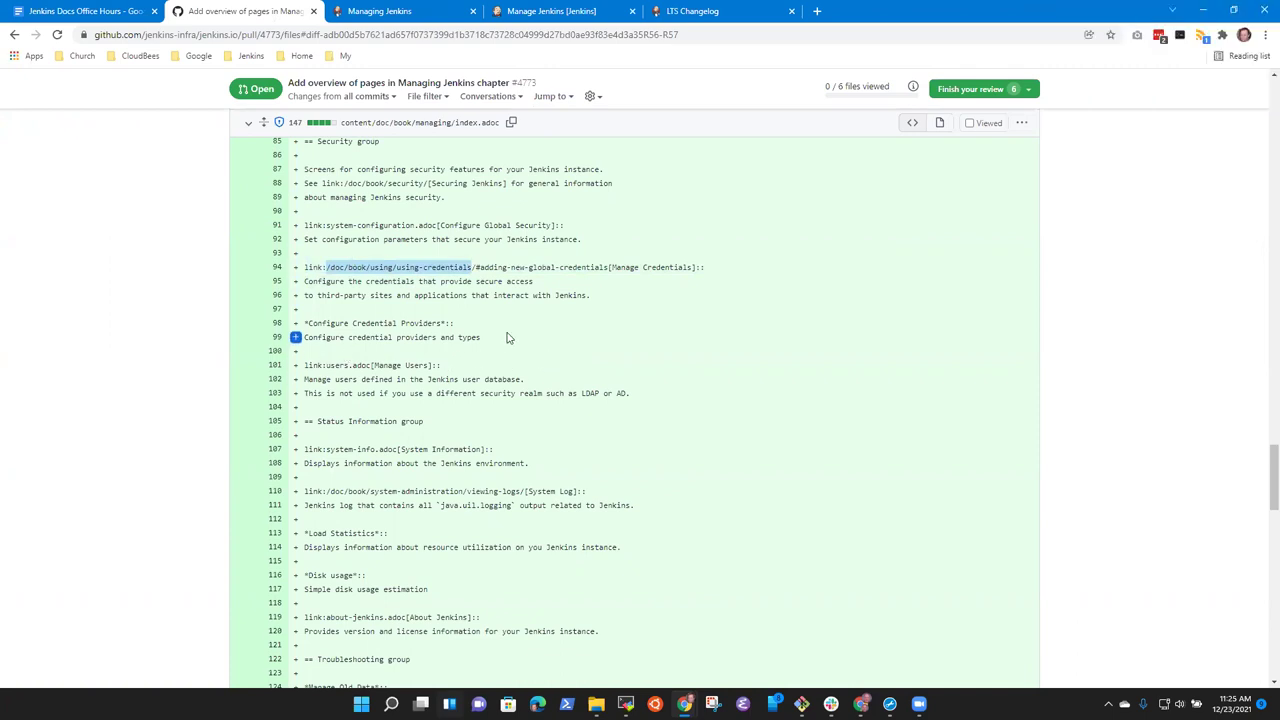
scroll(510, 338, "down", 2)
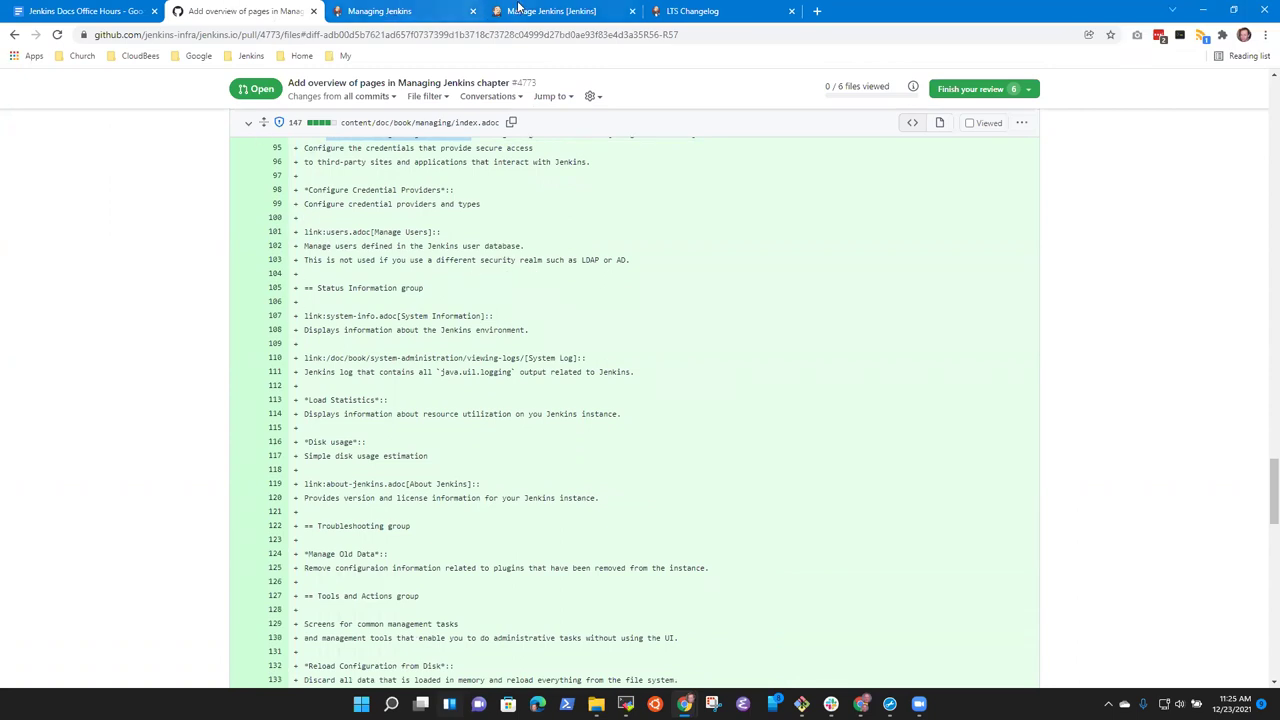
left_click(578, 10)
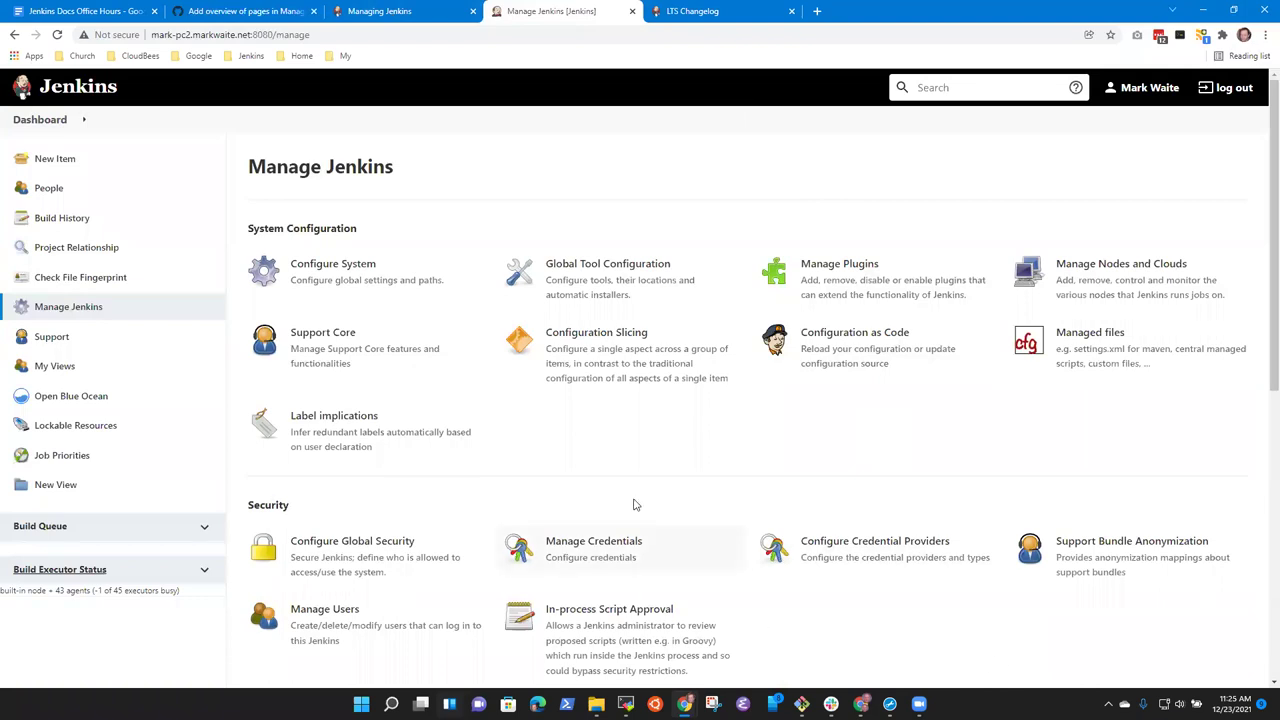
Open the Jenkins users list and compare it against the PR diff and Managing Jenkins docs.
scroll(614, 491, "down", 2)
left_click(347, 432)
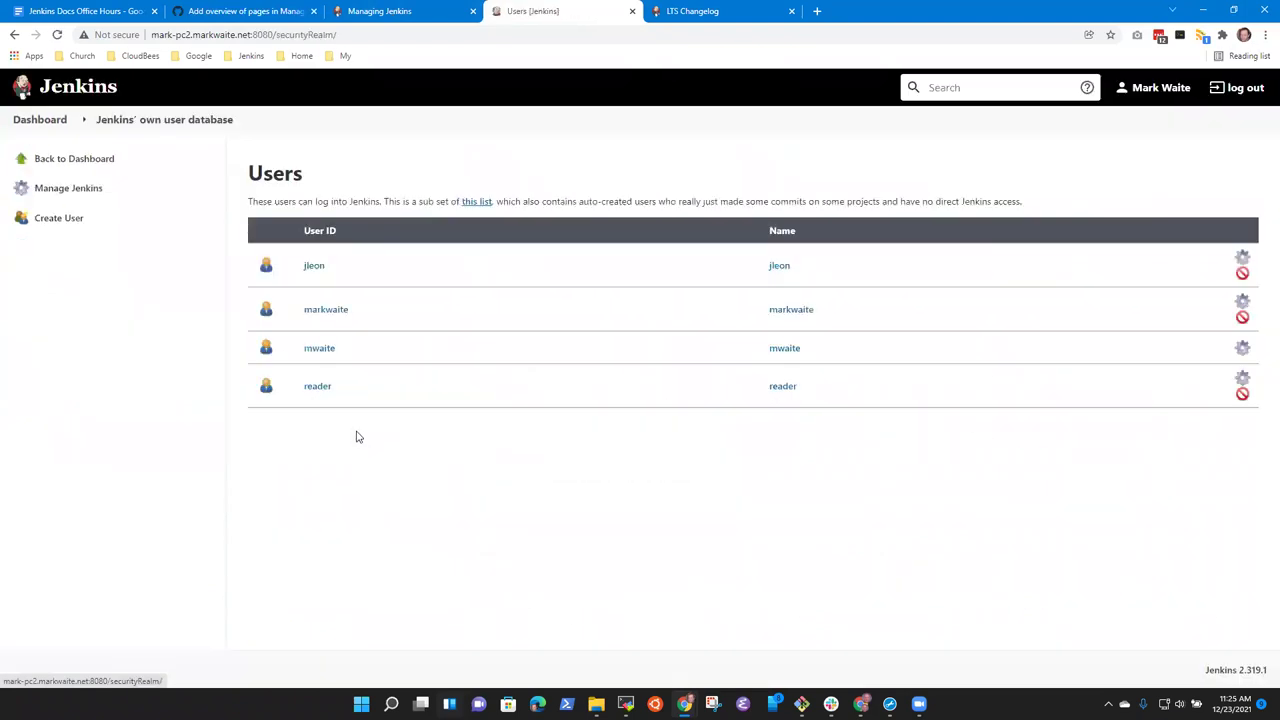
left_click(290, 18)
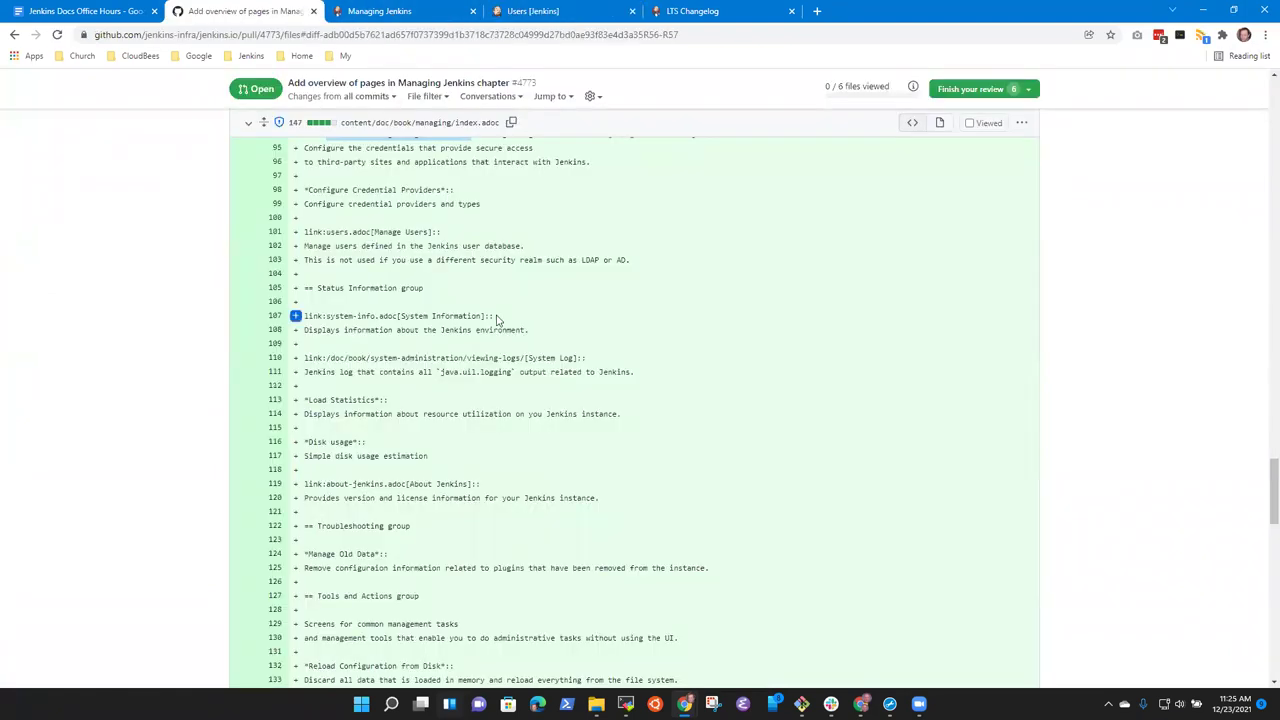
scroll(540, 317, "up", 1)
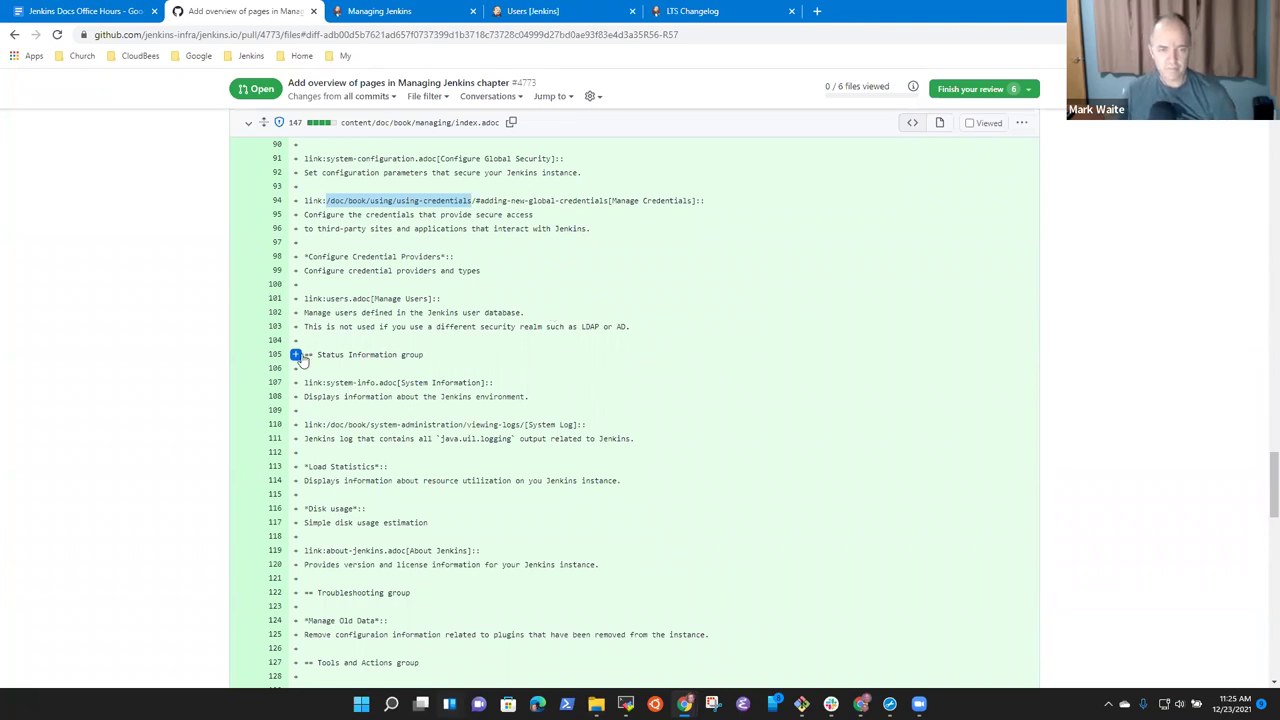
scroll(365, 201, "down", 2)
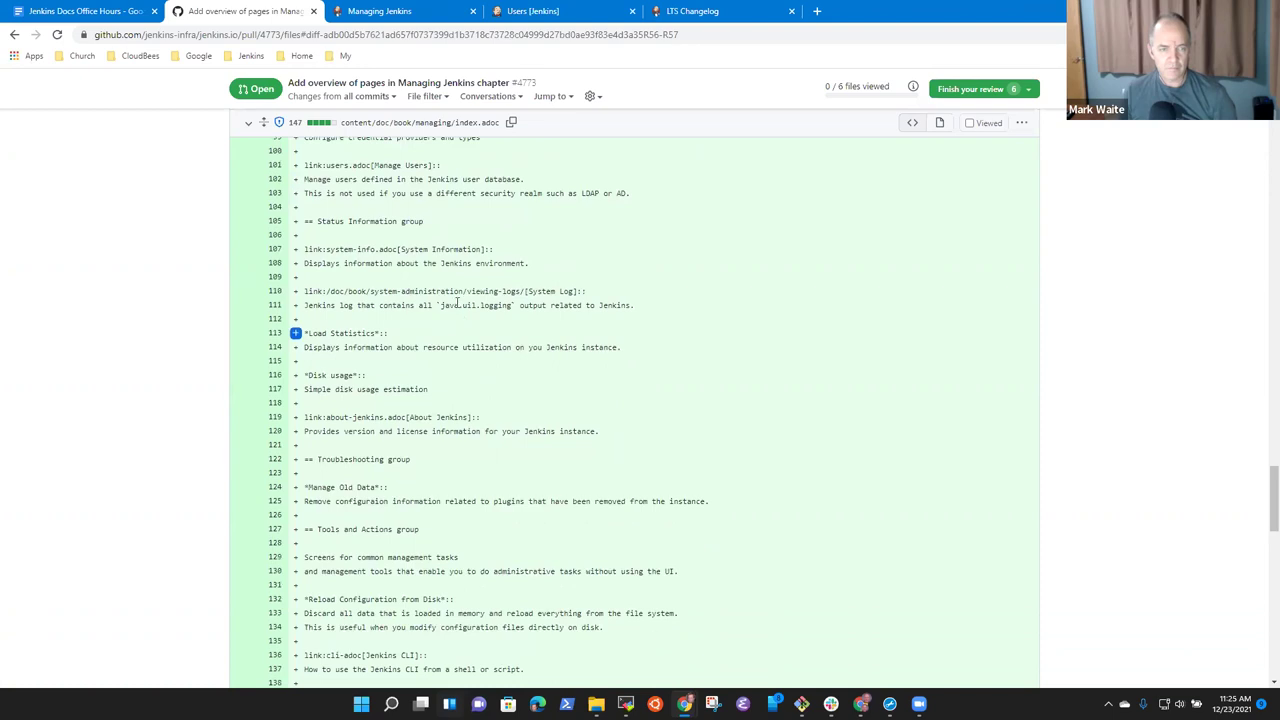
left_click(420, 12)
left_click(562, 12)
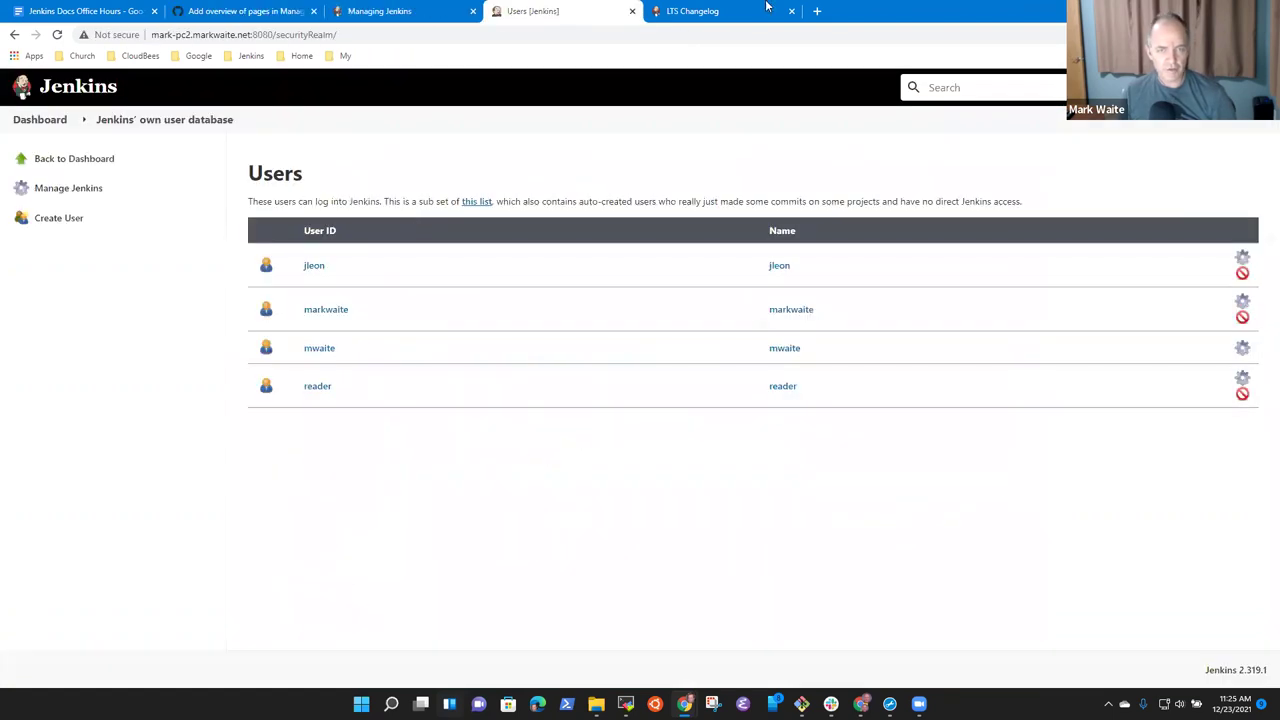
Scroll the live Manage Jenkins page, then return to the index.adoc diff at Status Information.
left_click(13, 38)
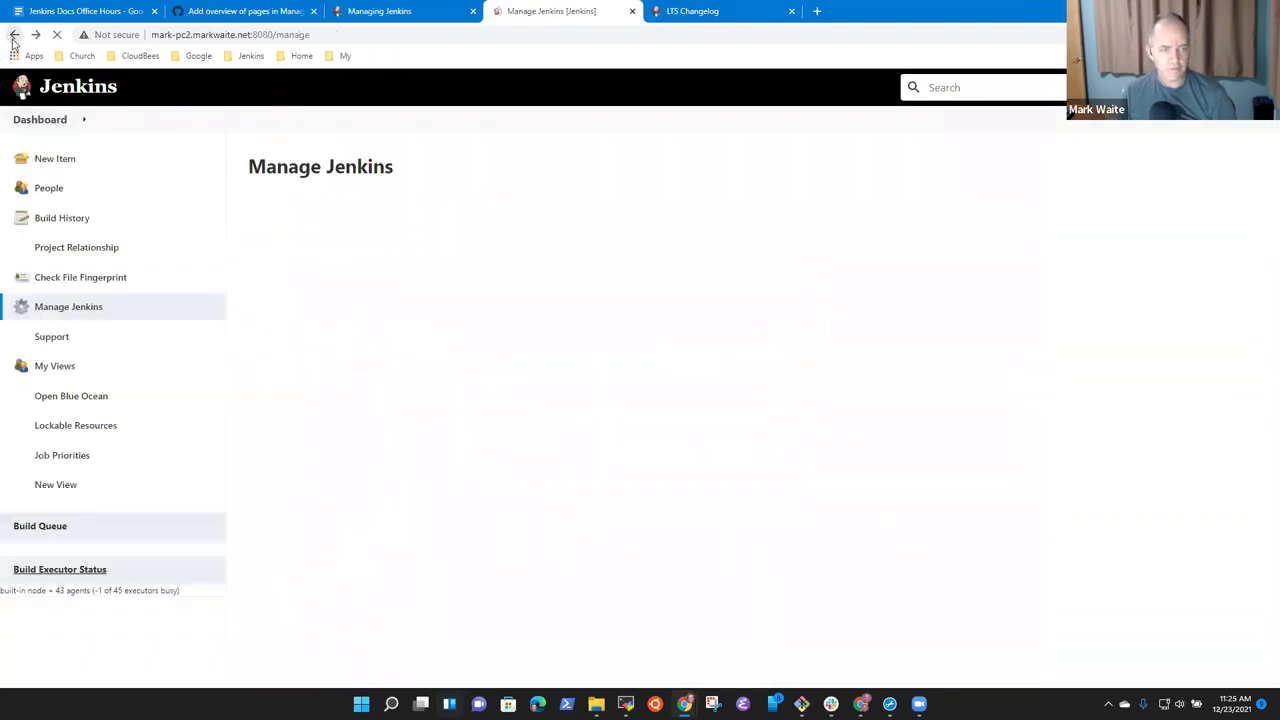
scroll(383, 457, "down", 5)
scroll(340, 479, "down", 1)
scroll(340, 479, "down", 3)
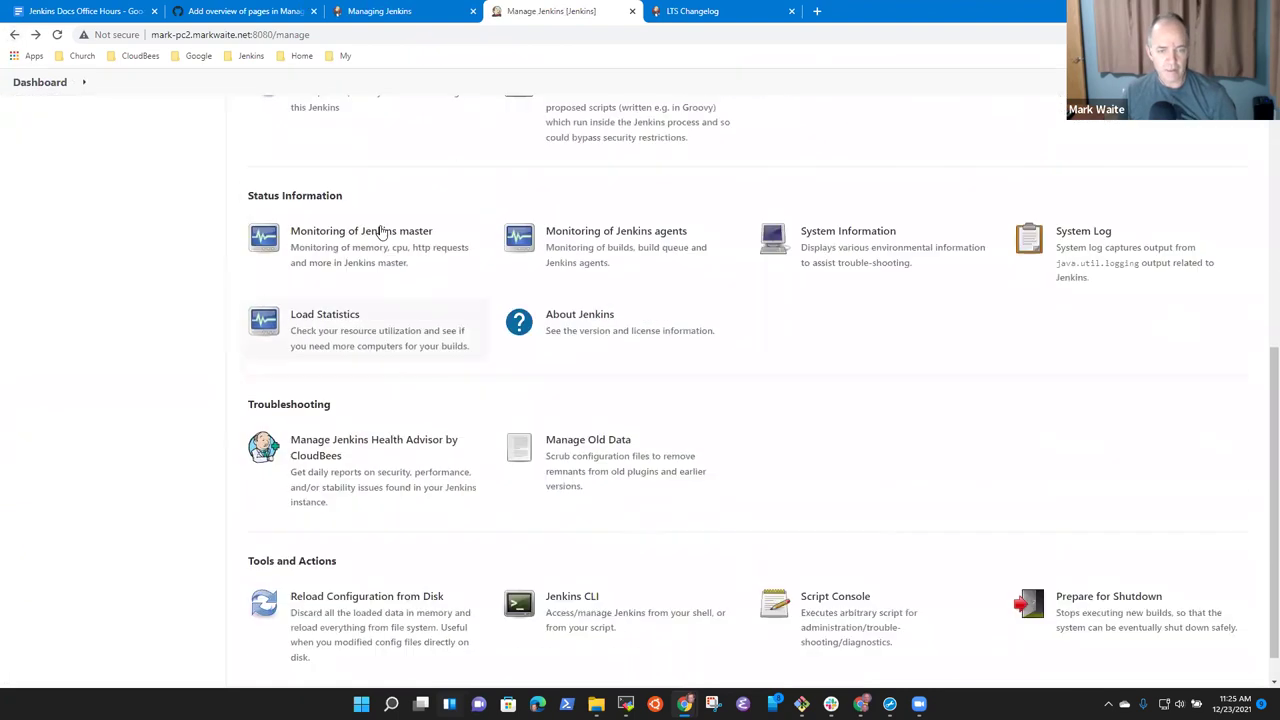
left_click(395, 11)
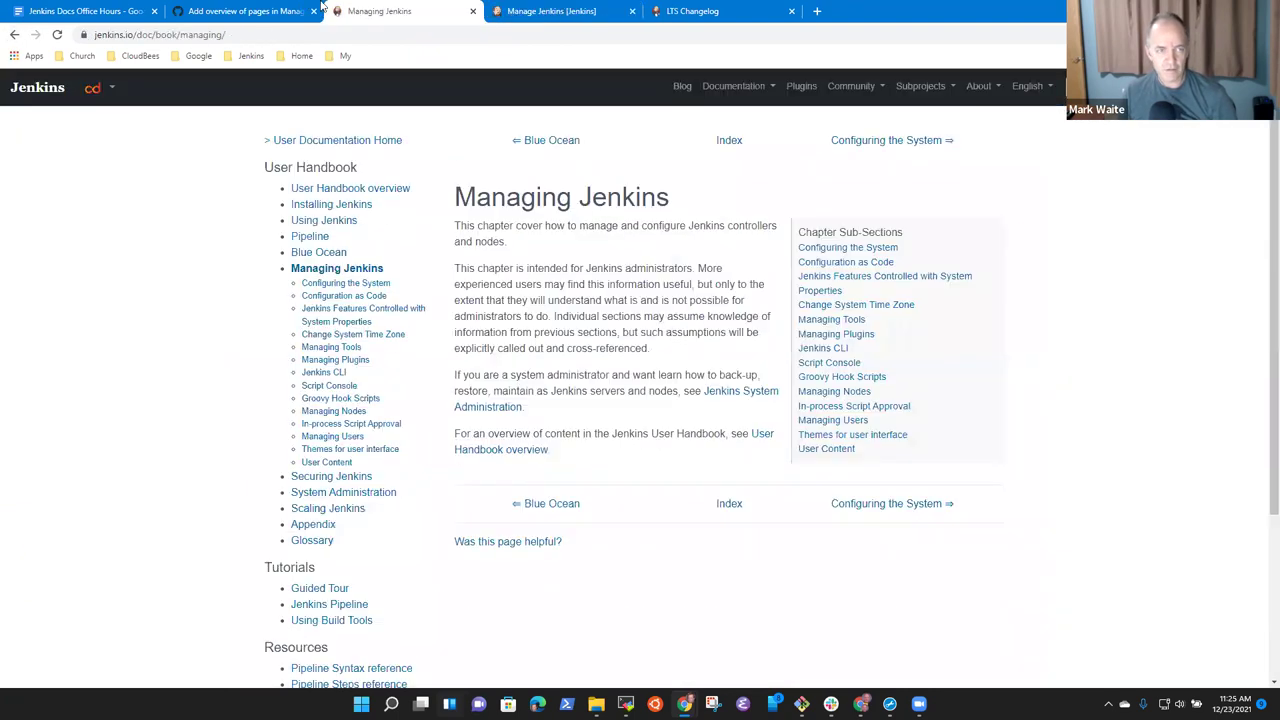
left_click(240, 11)
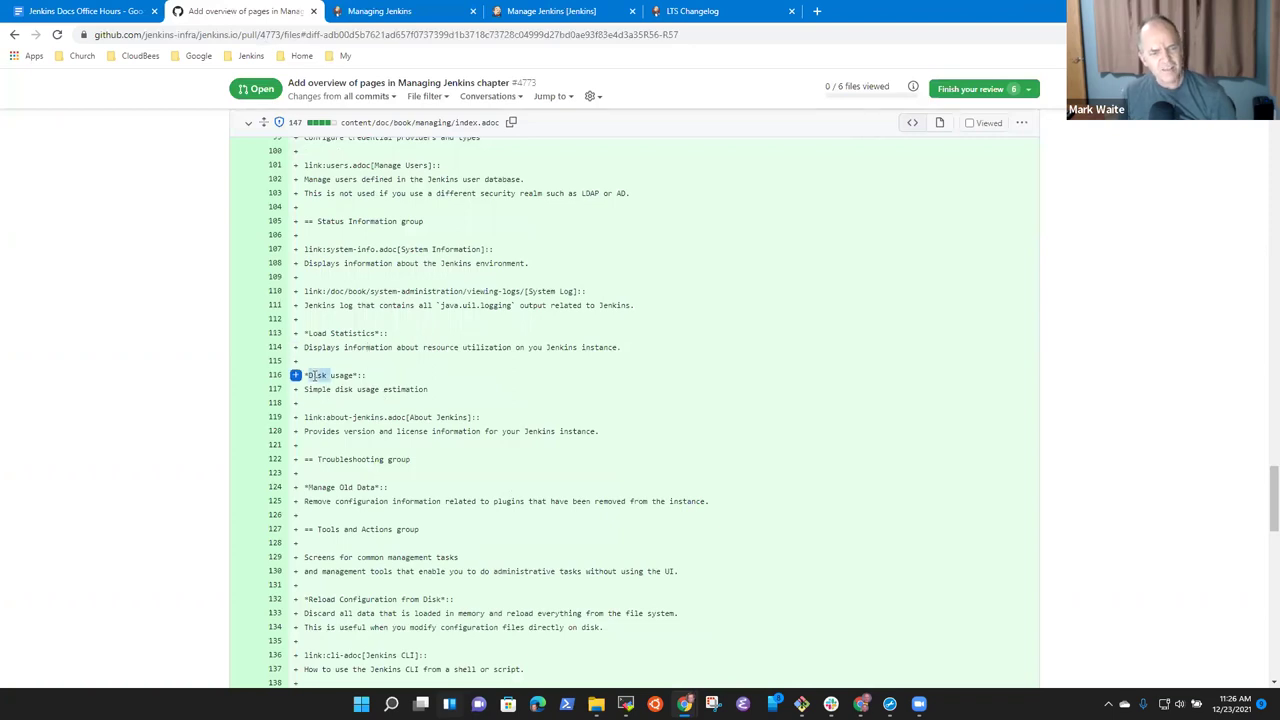
left_click(562, 11)
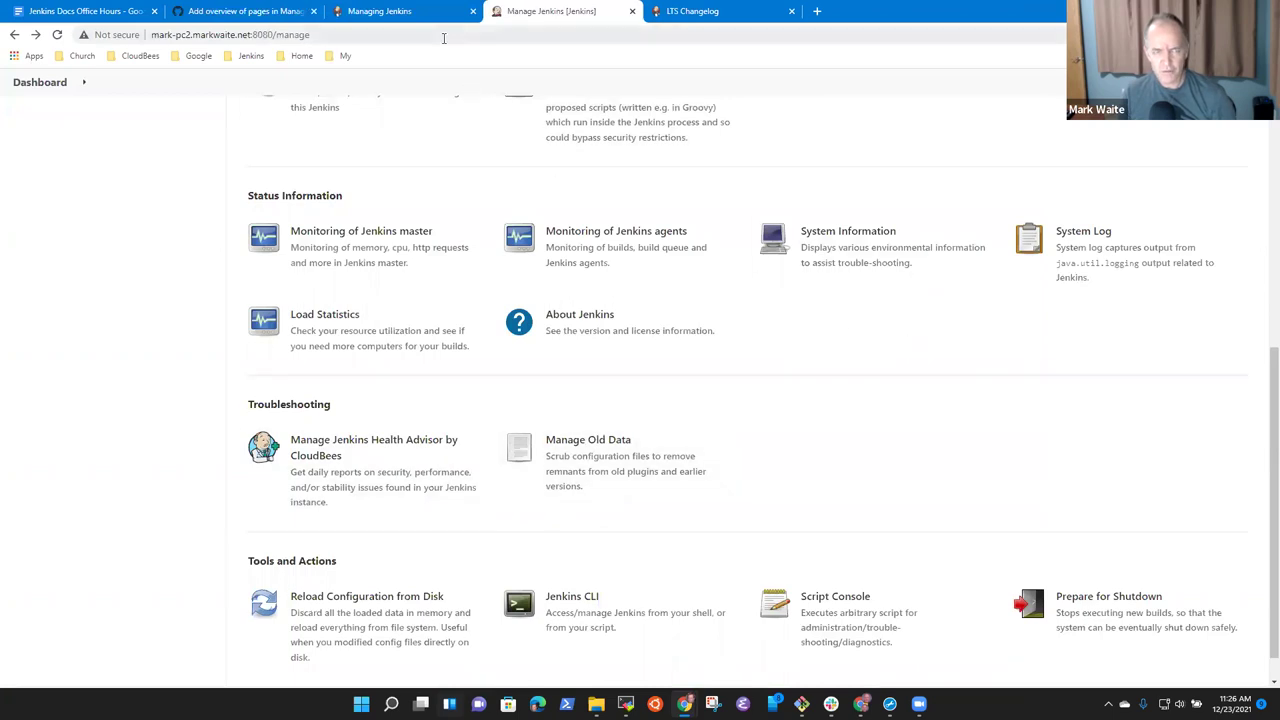
left_click(416, 16)
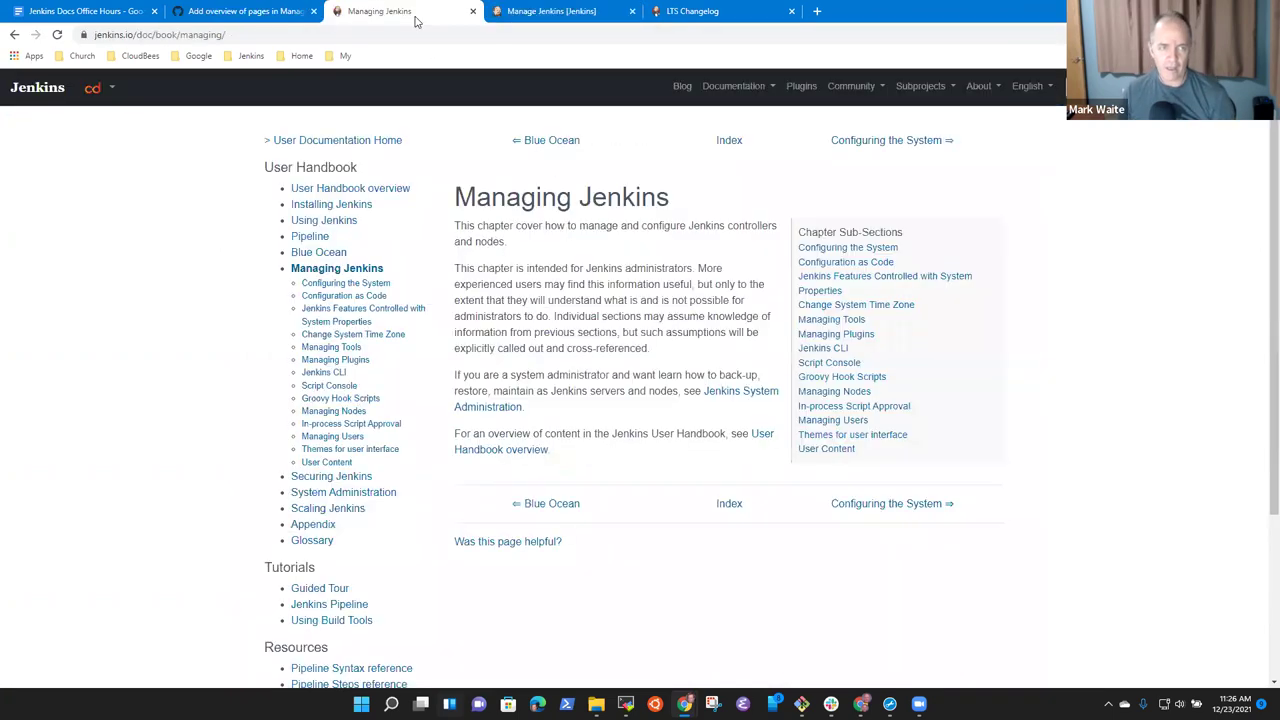
left_click(240, 14)
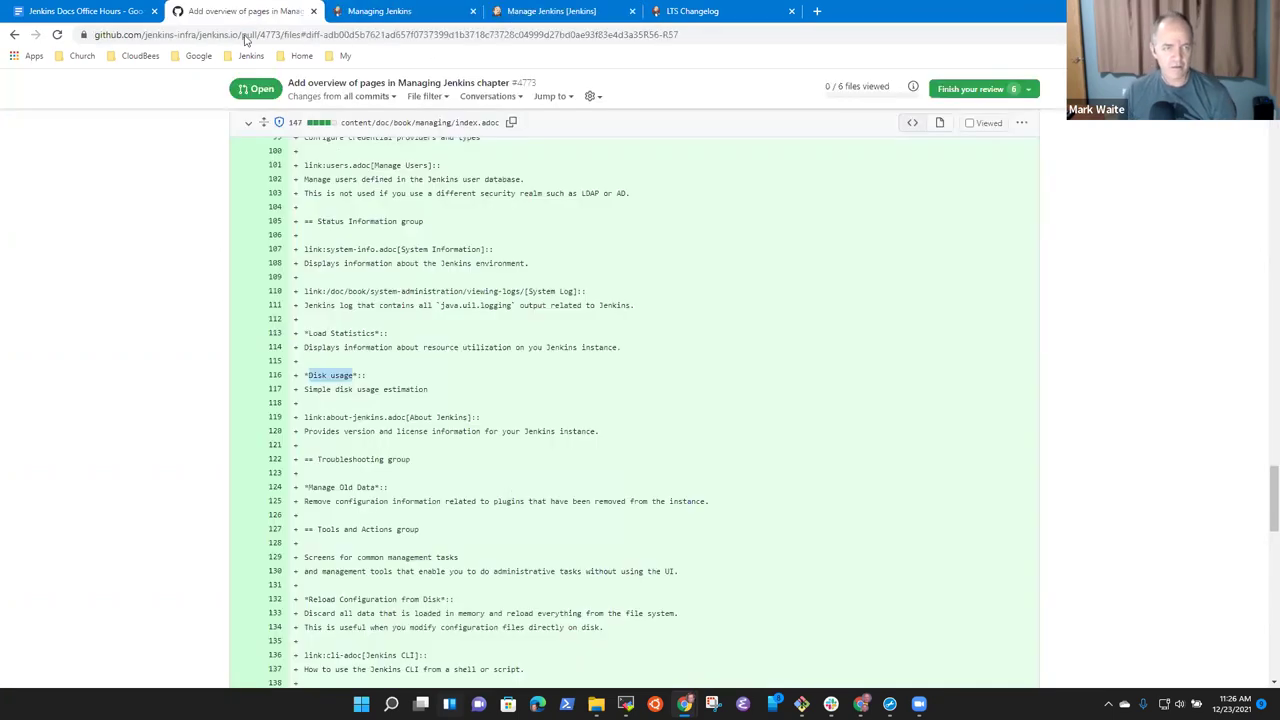
Select the Disk usage entry on index.adoc lines 115–117 for a review comment.
left_click(420, 400)
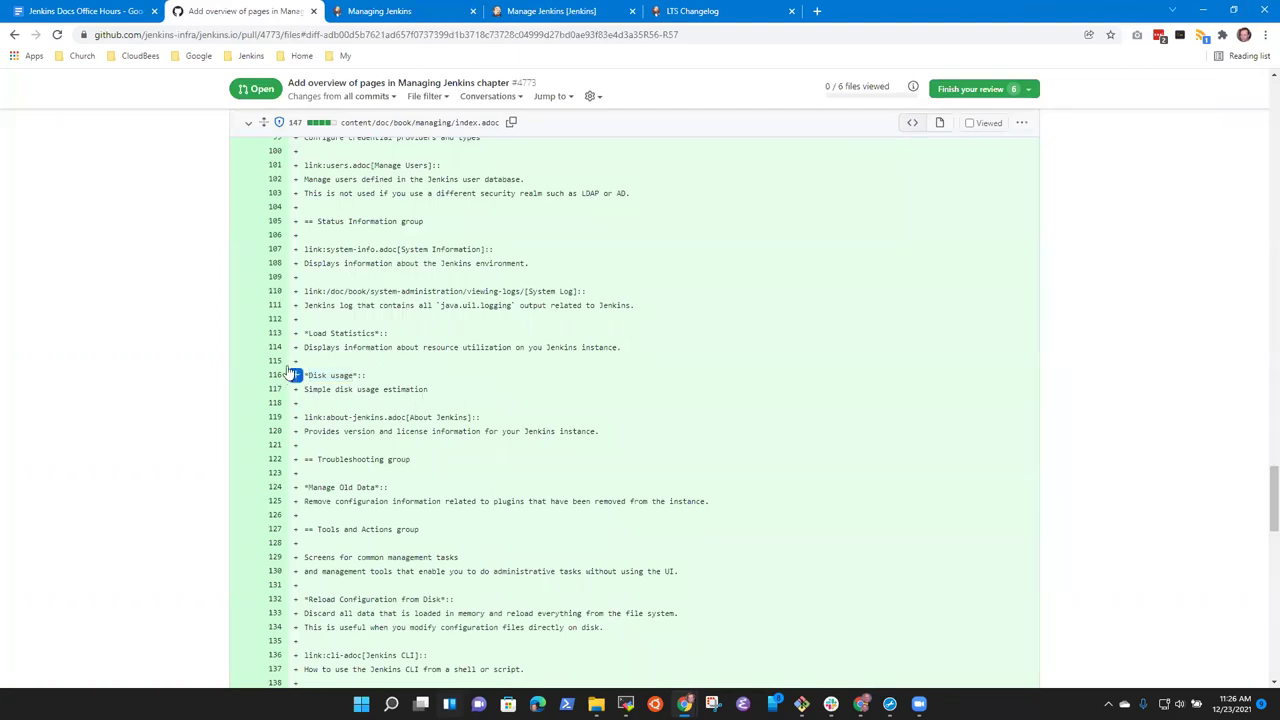
left_click_drag(294, 362, 296, 404)
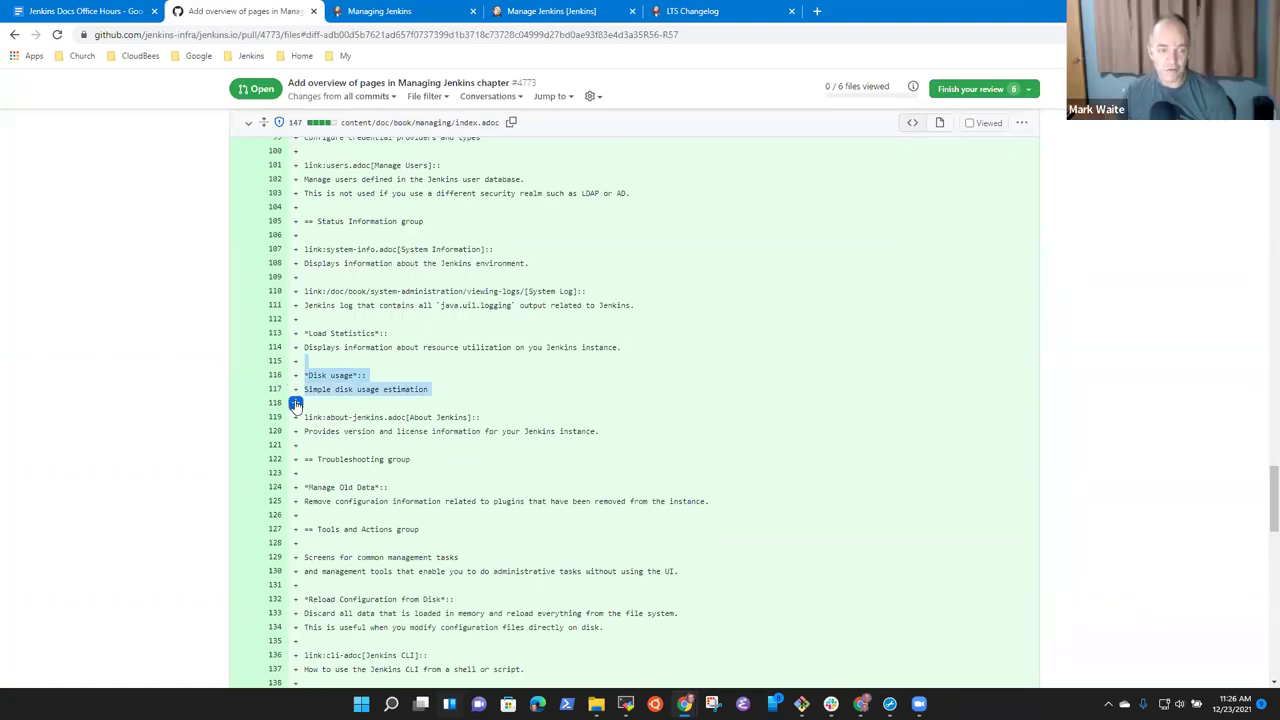
double_click(295, 361)
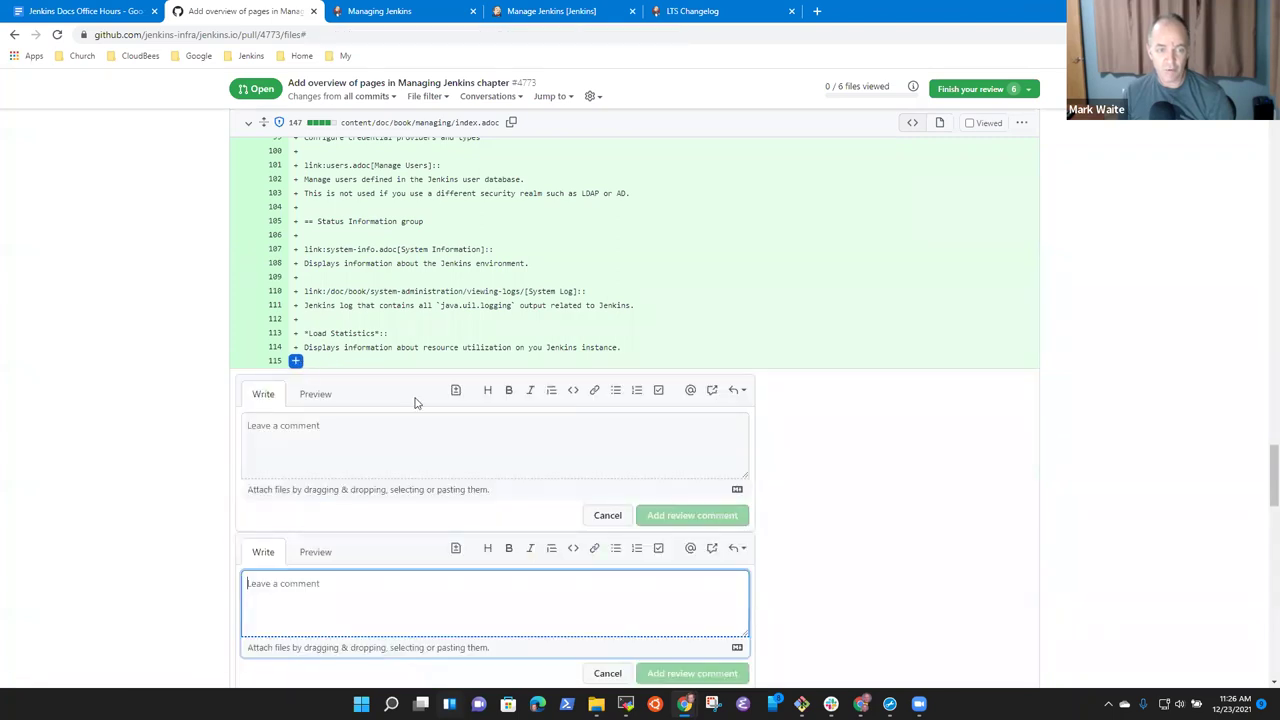
left_click(608, 674)
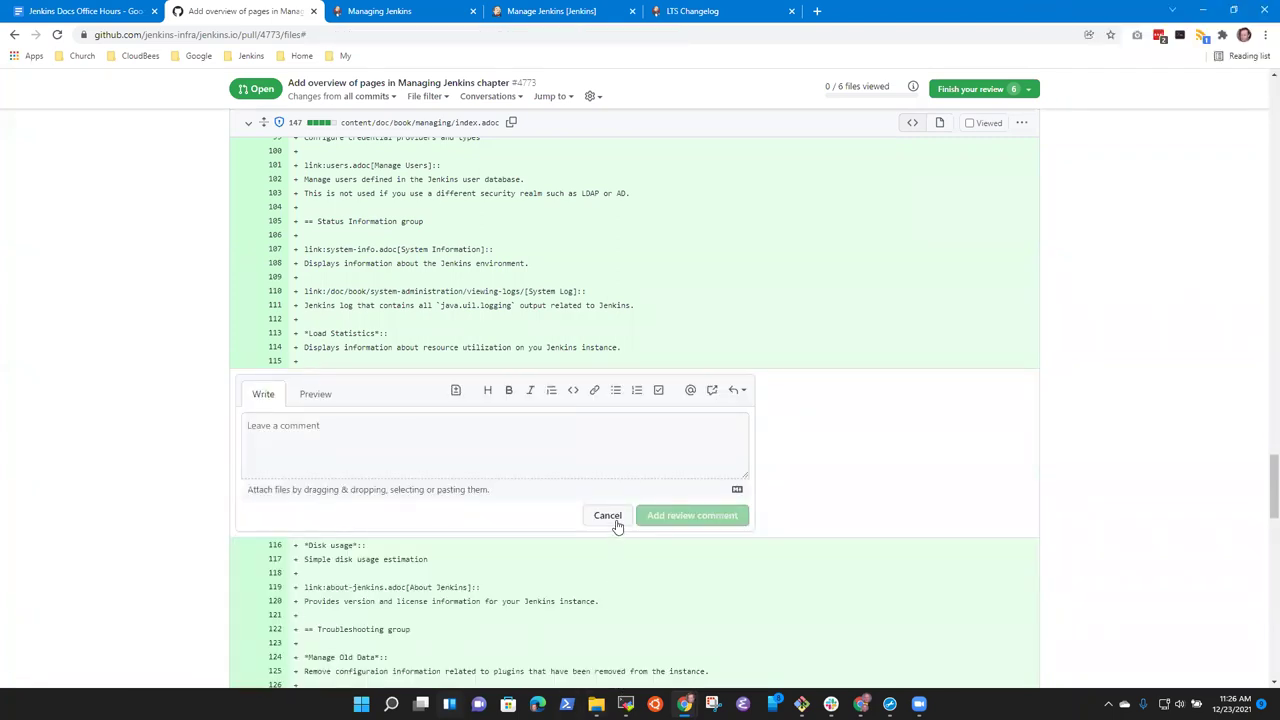
left_click(610, 518)
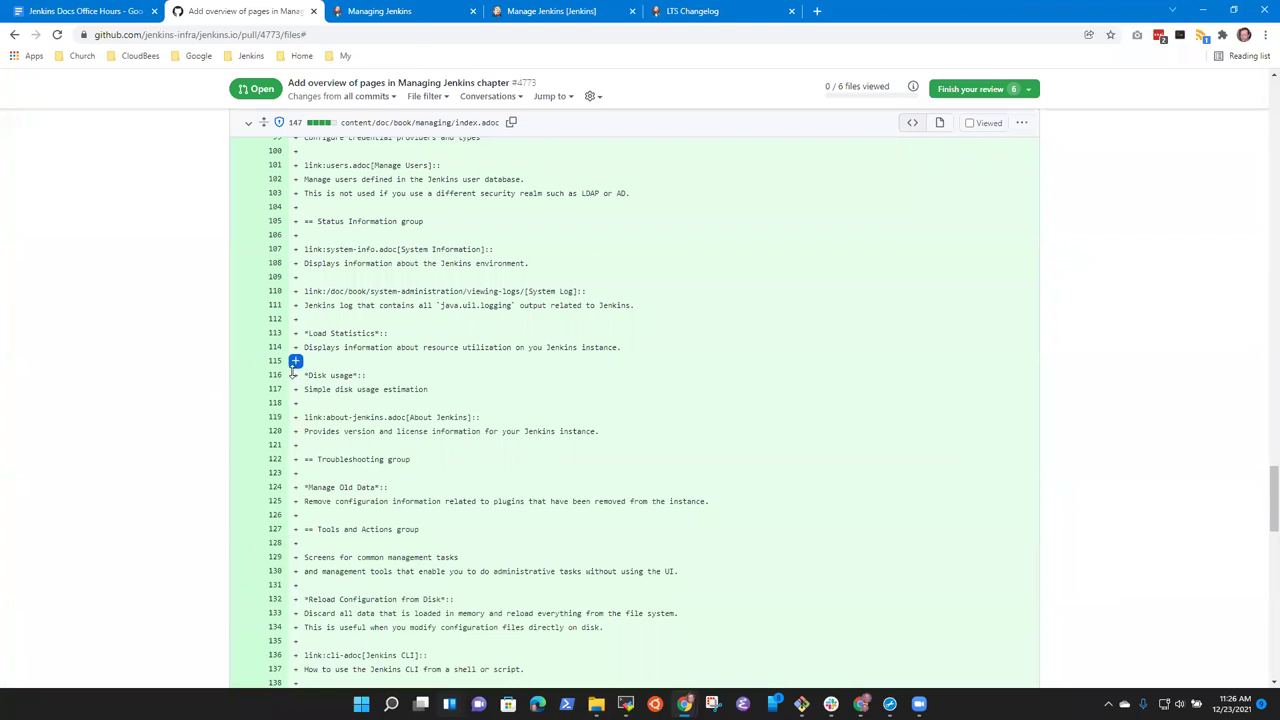
left_click_drag(296, 362, 296, 388)
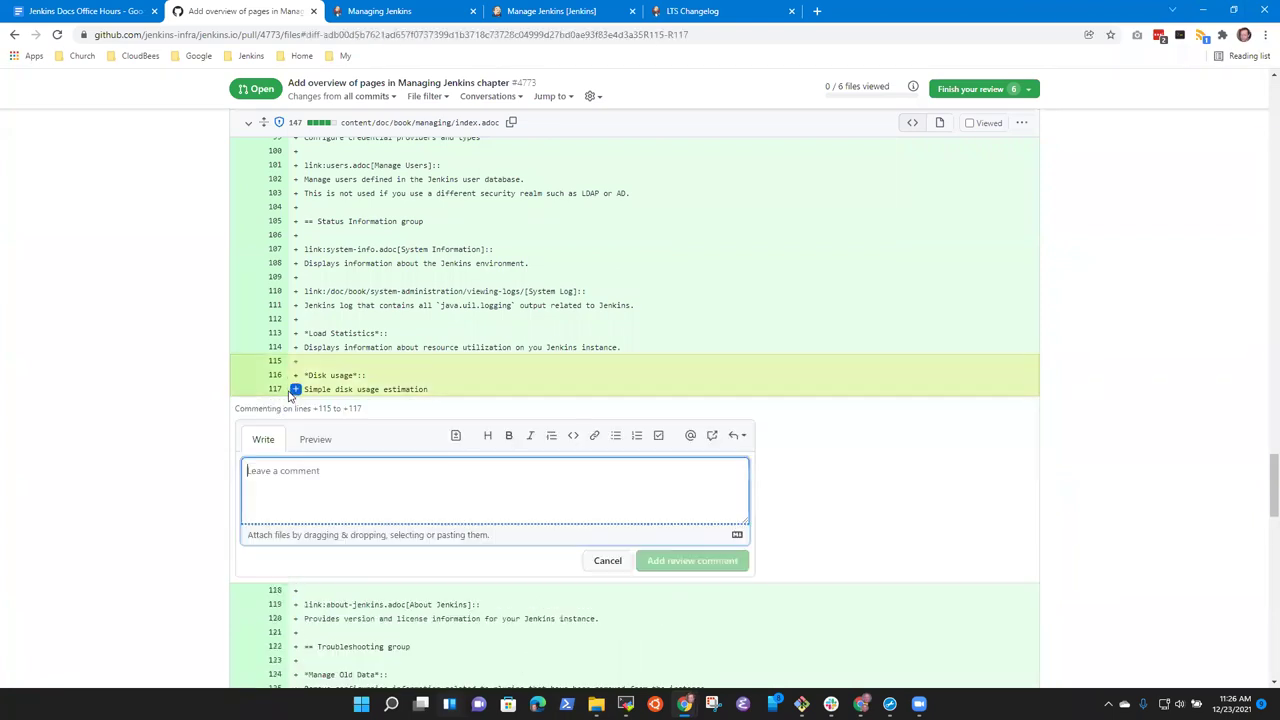
Check the live Manage Jenkins page and open the Jenkins nodes list in a new tab.
left_click(386, 11)
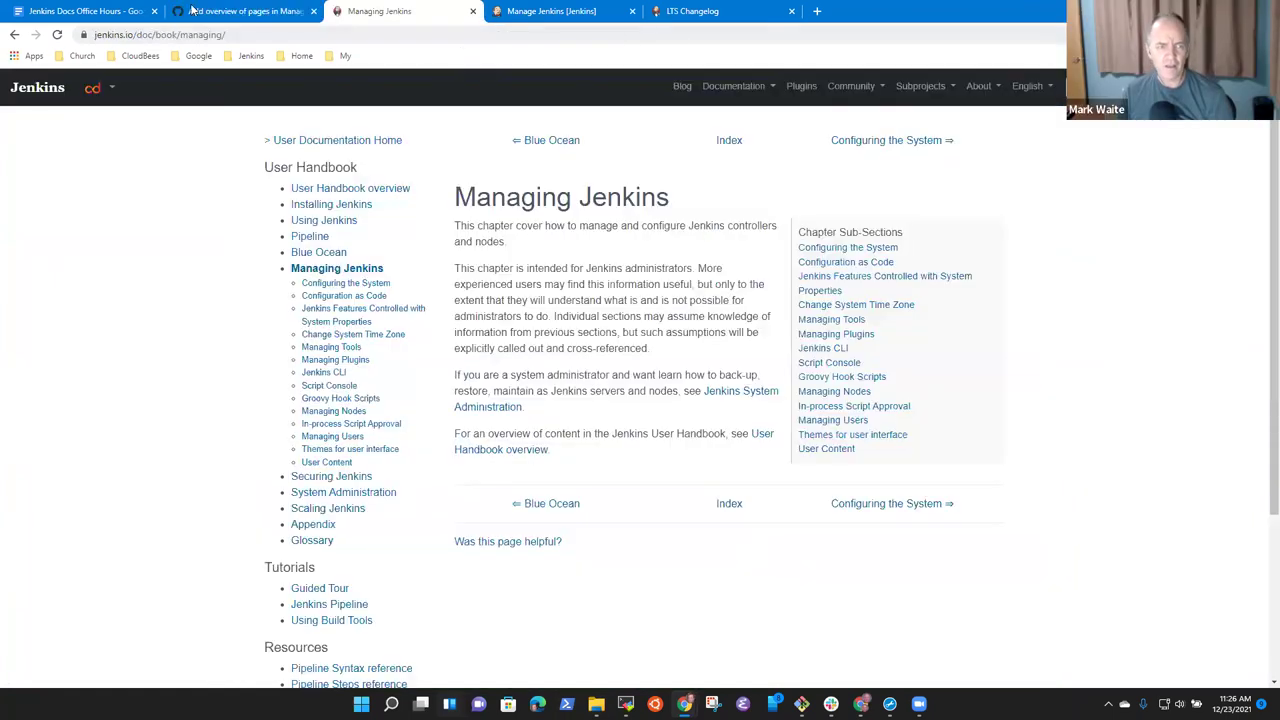
left_click(680, 11)
left_click(565, 11)
scroll(608, 405, "down", 1)
scroll(386, 531, "up", 7)
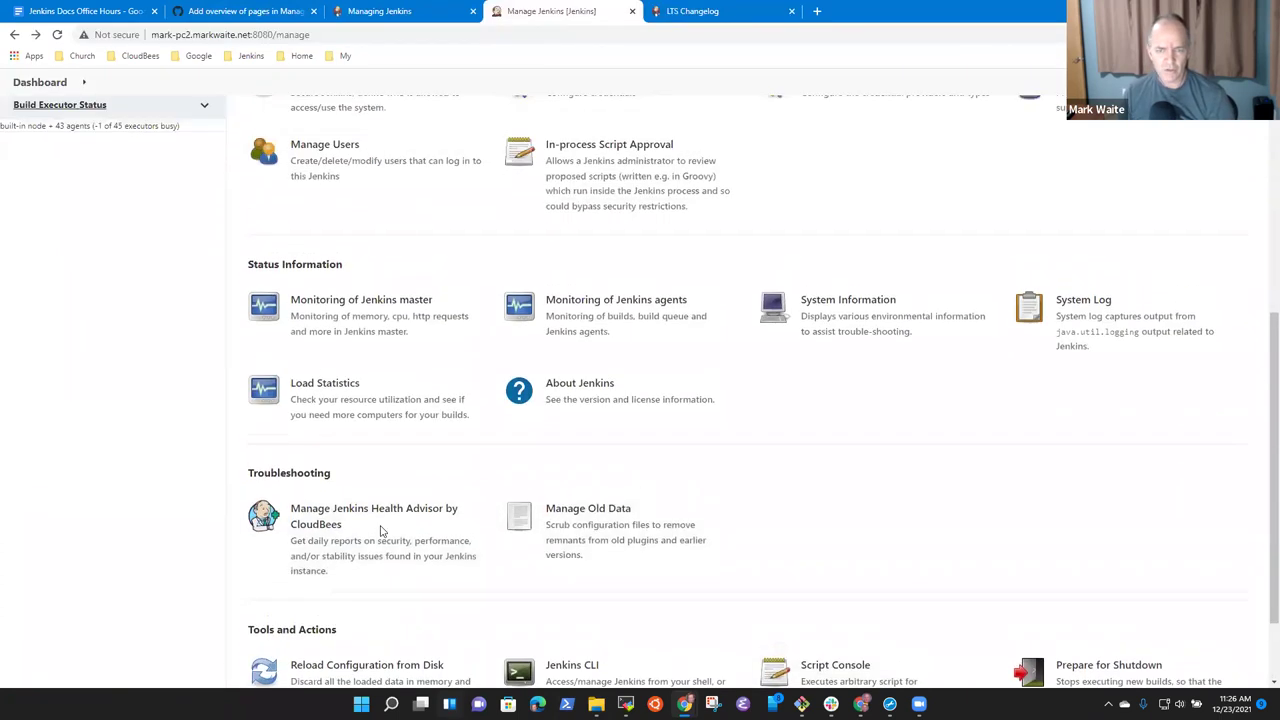
right_click(85, 541)
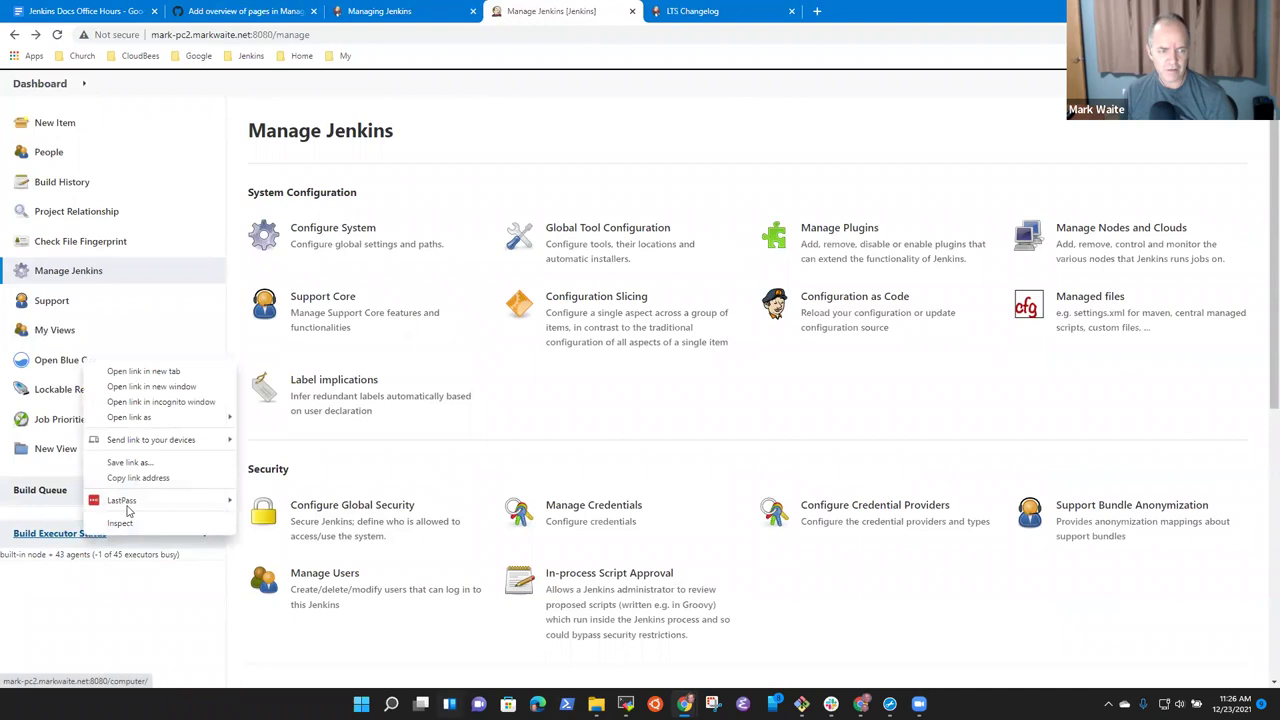
left_click(150, 371)
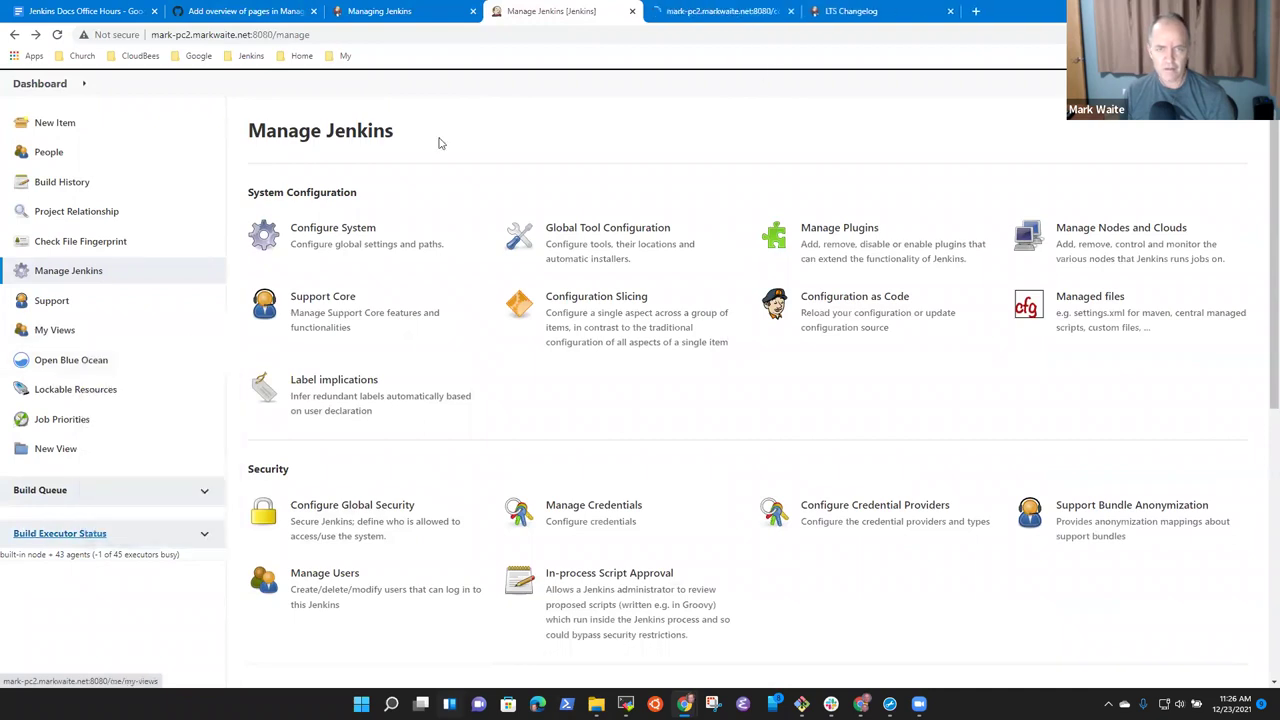
left_click(744, 16)
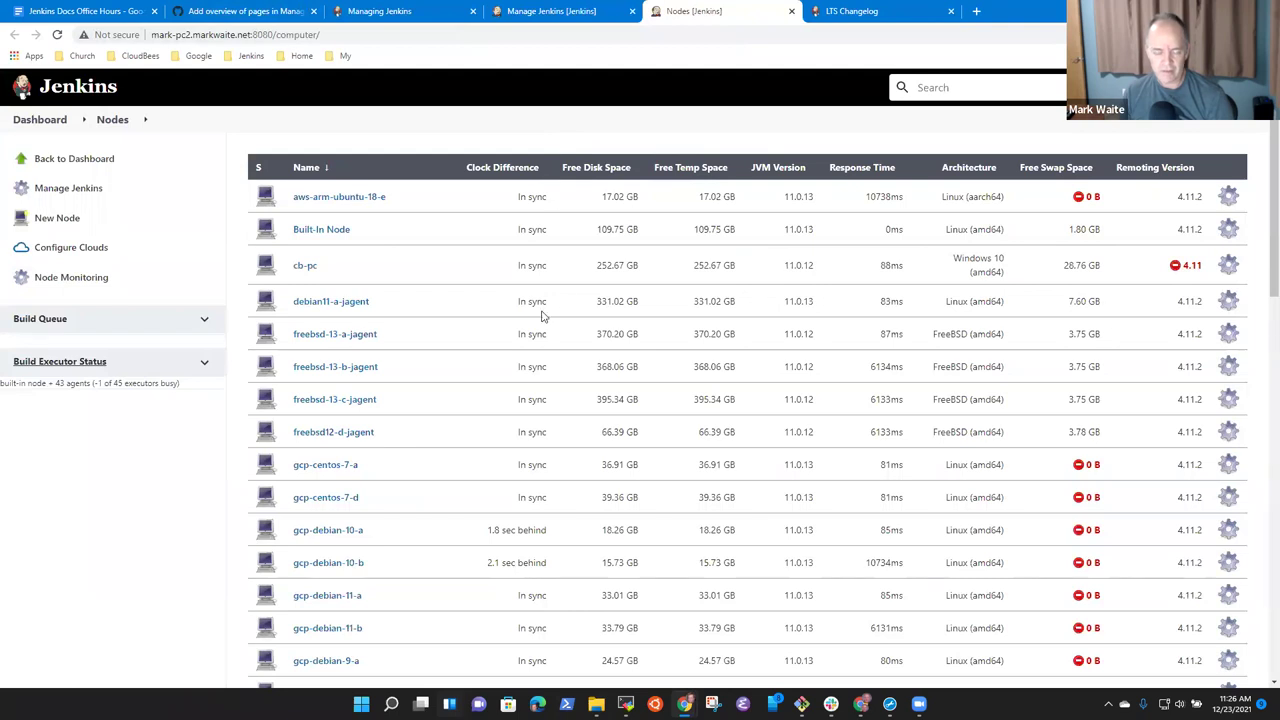
scroll(491, 589, "down", 5)
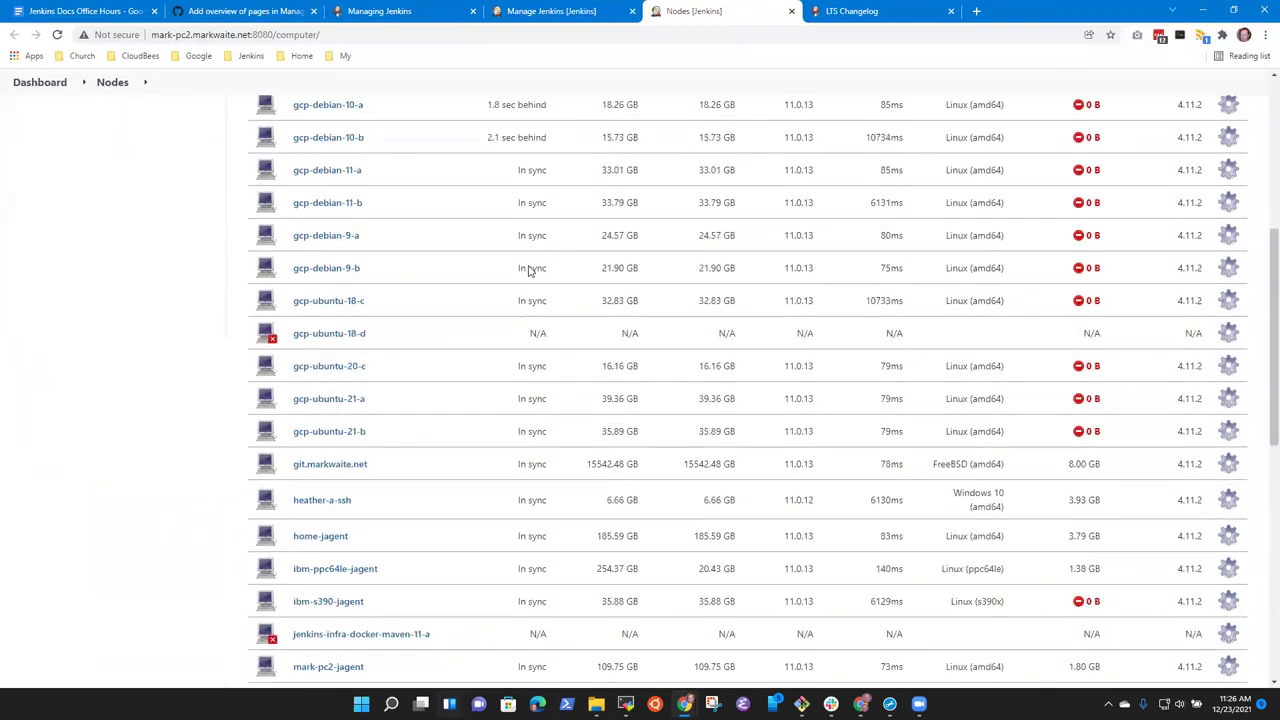
scroll(529, 246, "up", 5)
left_click(570, 11)
left_click(385, 11)
left_click(245, 11)
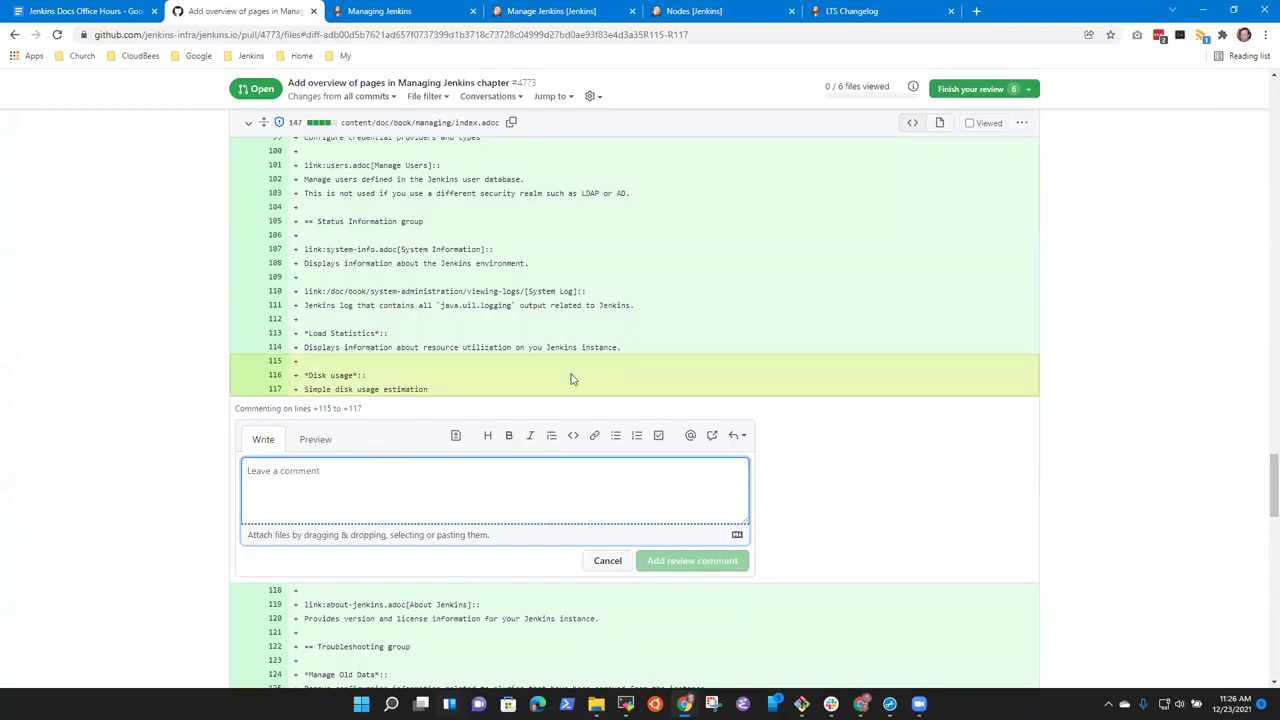
Suggest deleting the Disk usage lines, commenting 'Not installed by default', and add it to the review.
left_click(455, 435)
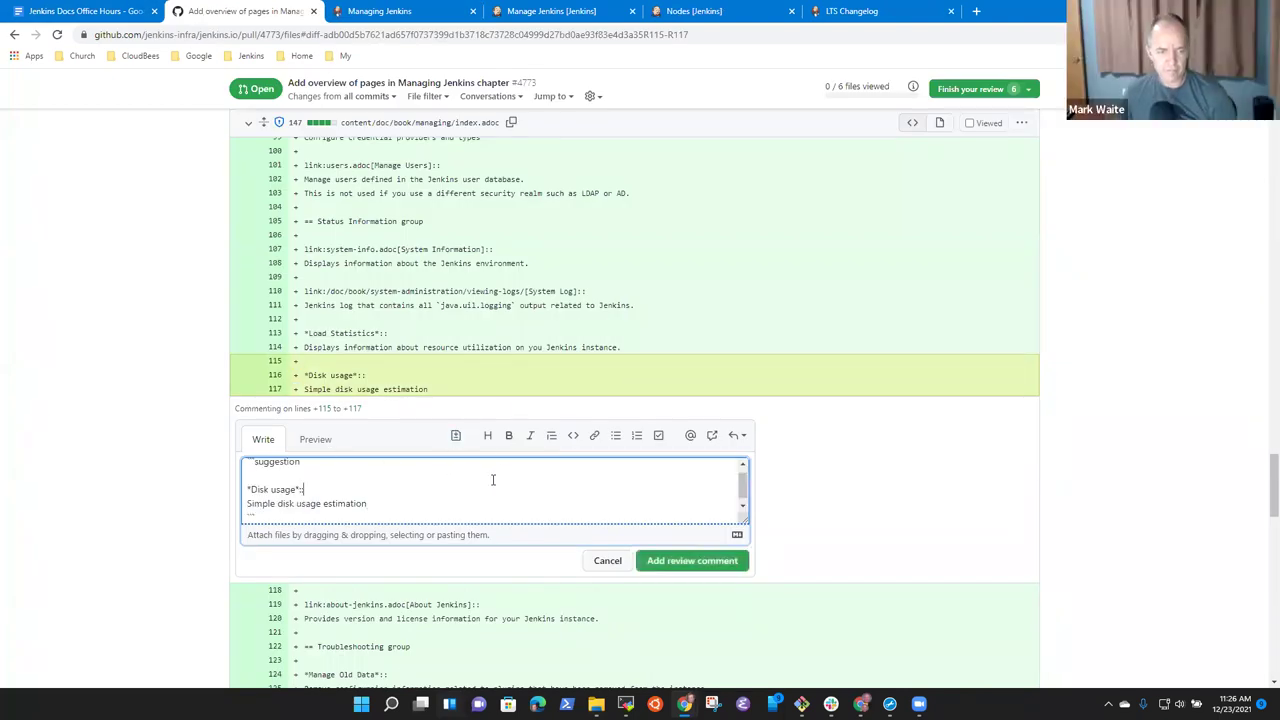
key("Up")
key("shift+Down")
key("shift+Down")
key("shift+End")
key("BackSpace")
key("BackSpace")
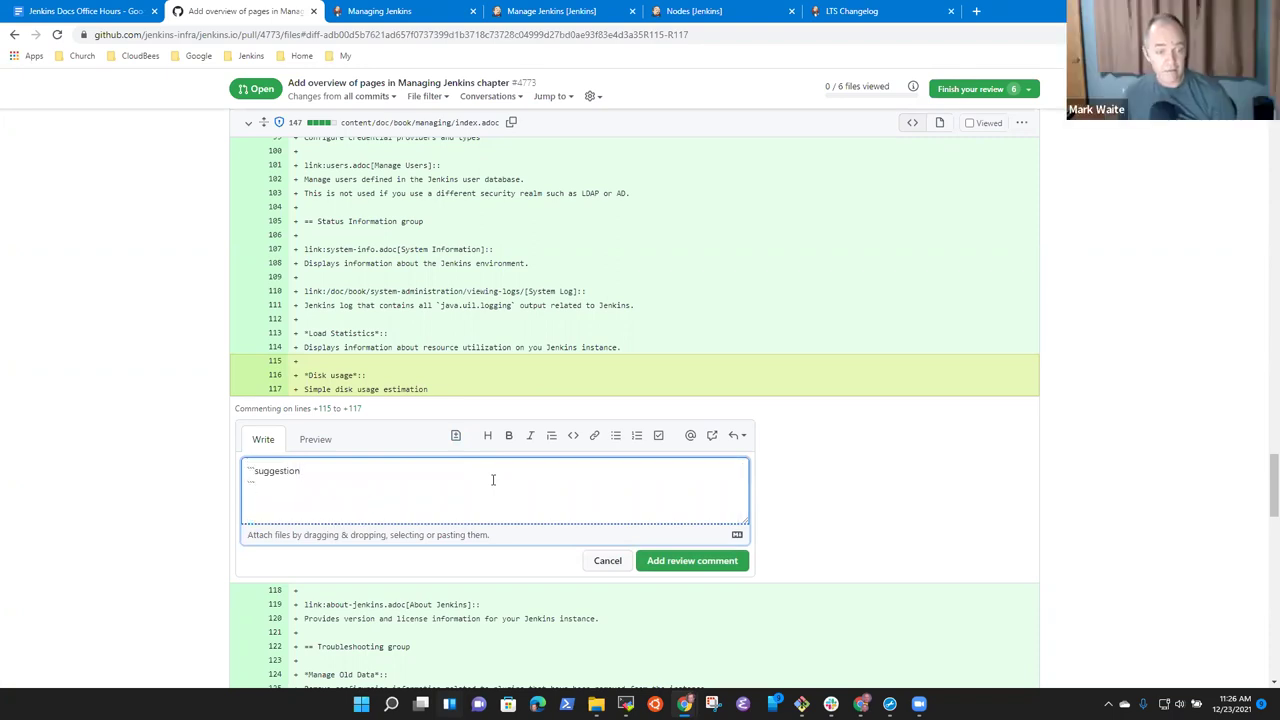
key("Home")
key("Return")
key("Up")
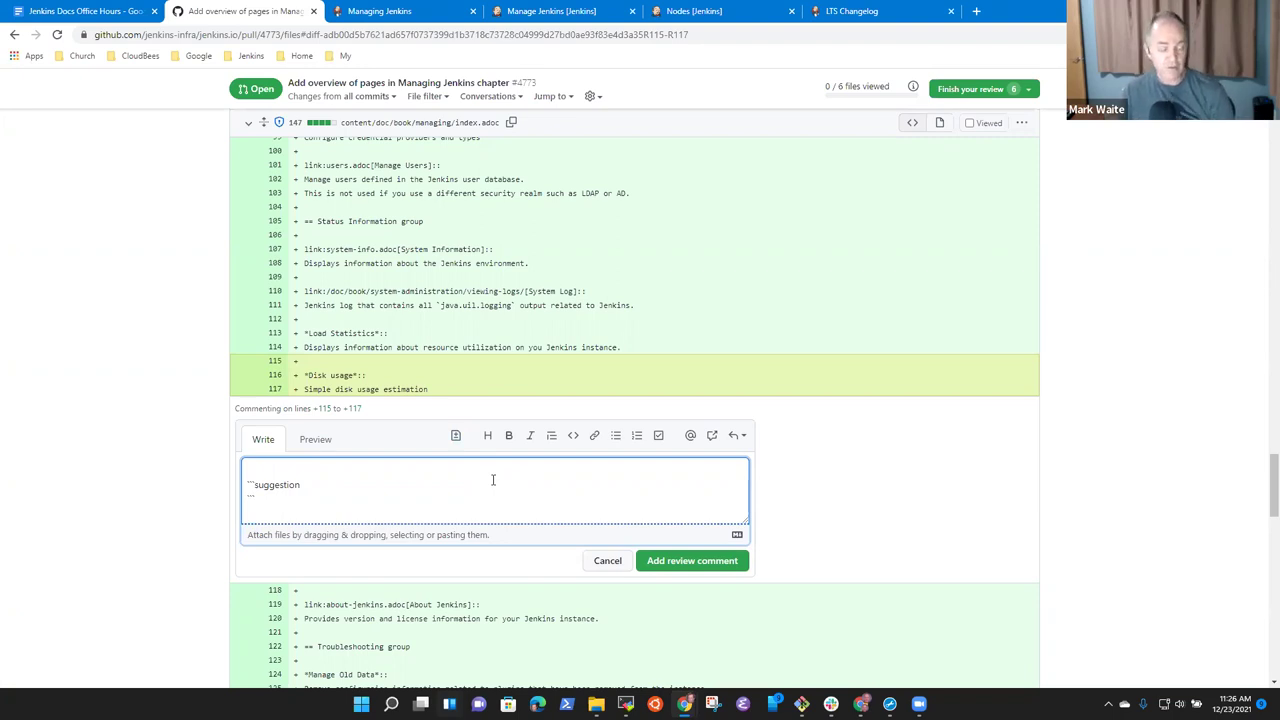
type("Not installed by default")
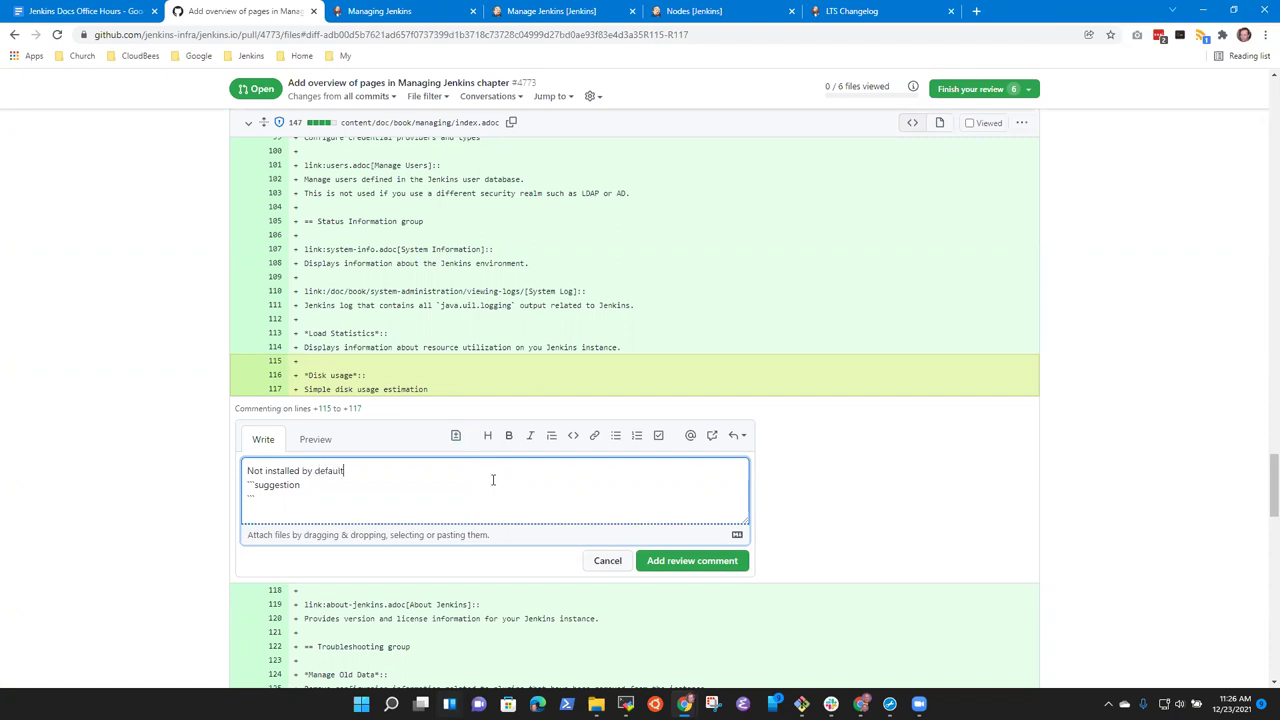
left_click(660, 560)
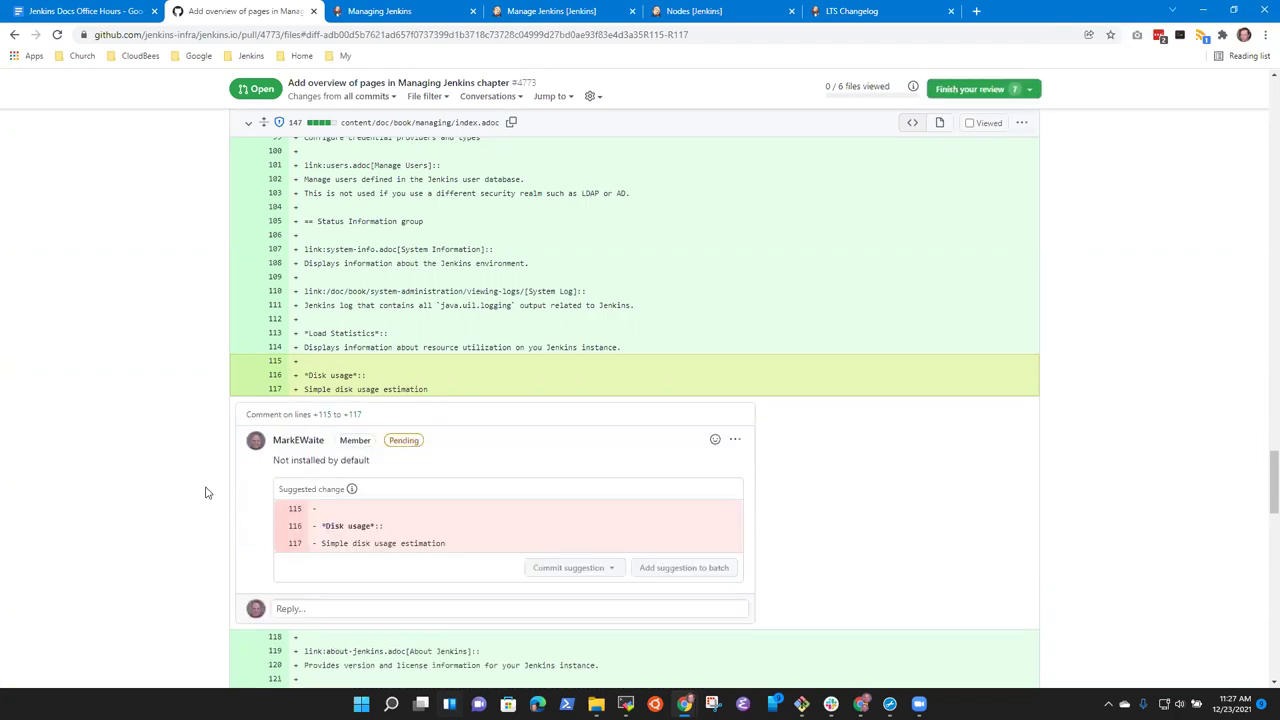
Go from the Jenkins nodes list back to the dashboard and open Manage Jenkins.
scroll(214, 443, "down", 2)
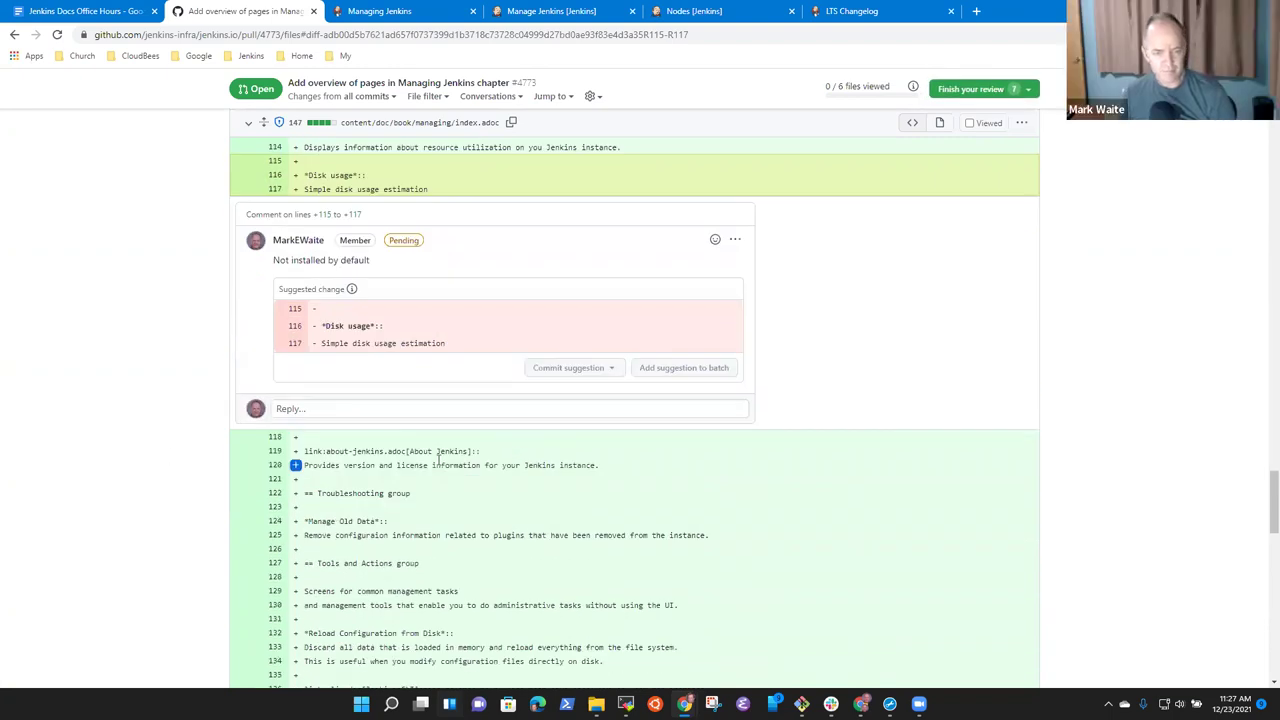
scroll(275, 258, "up", 3)
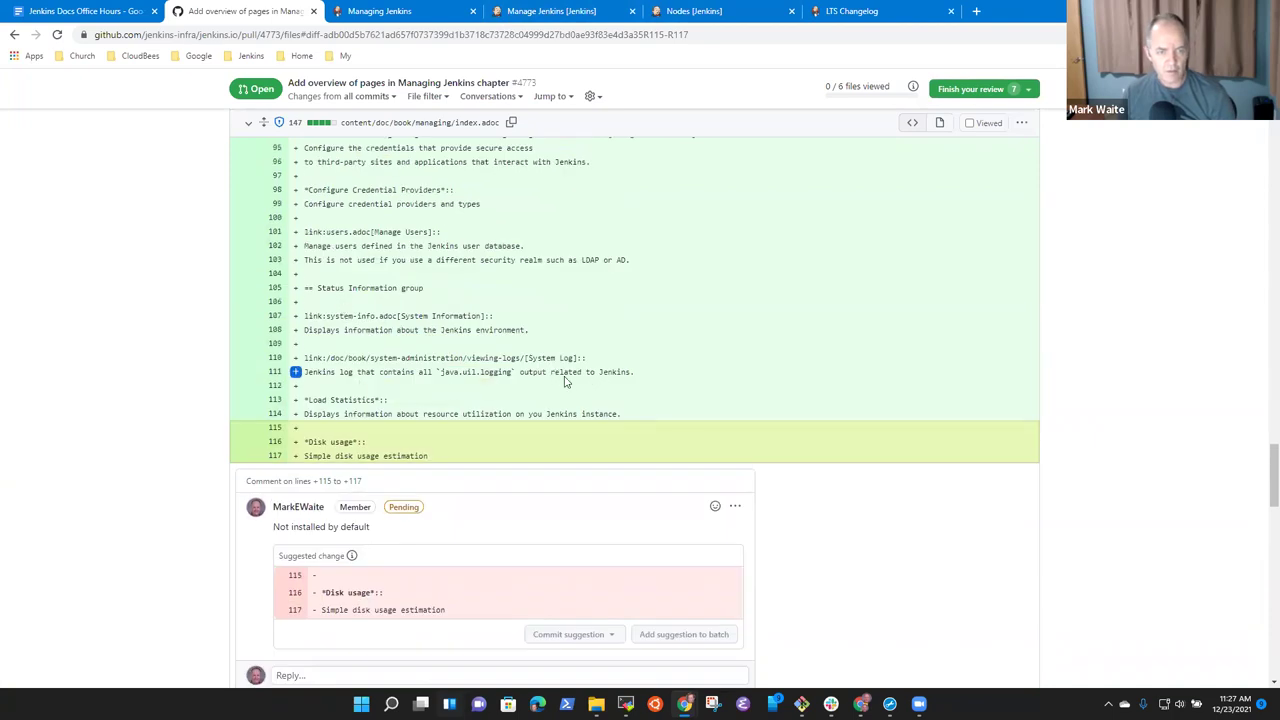
left_click(692, 11)
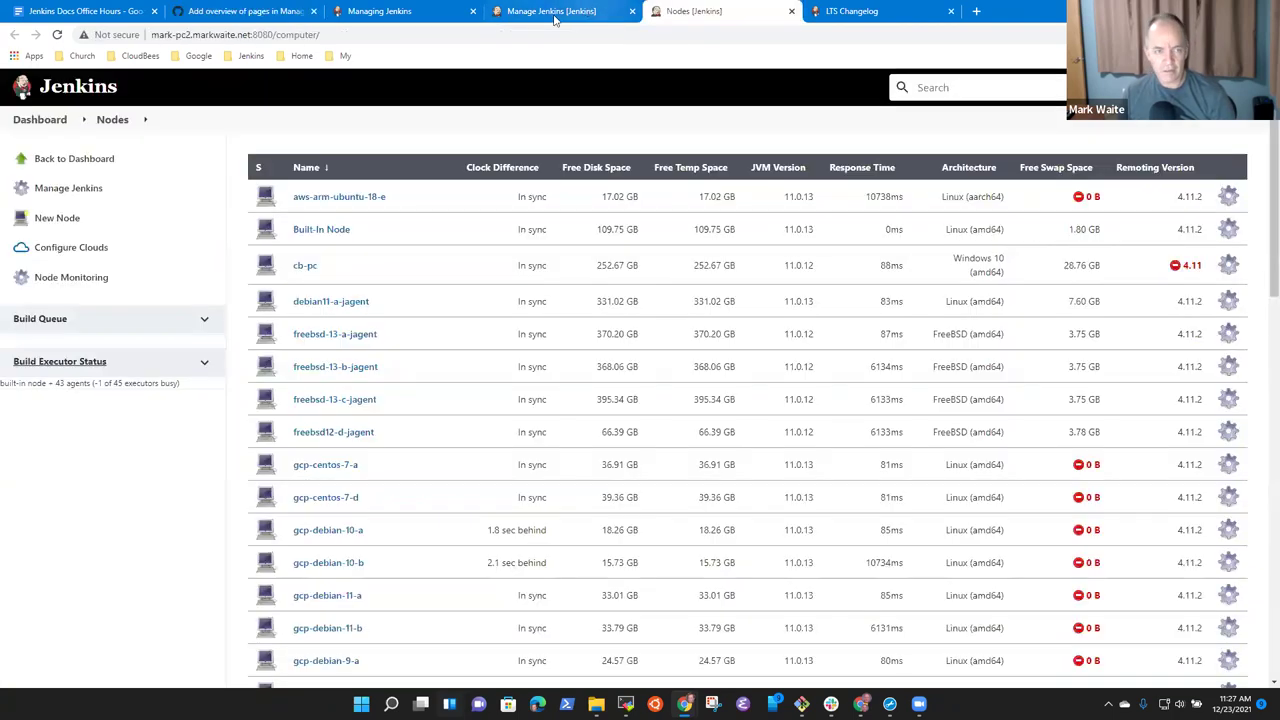
left_click(555, 18)
left_click(650, 20)
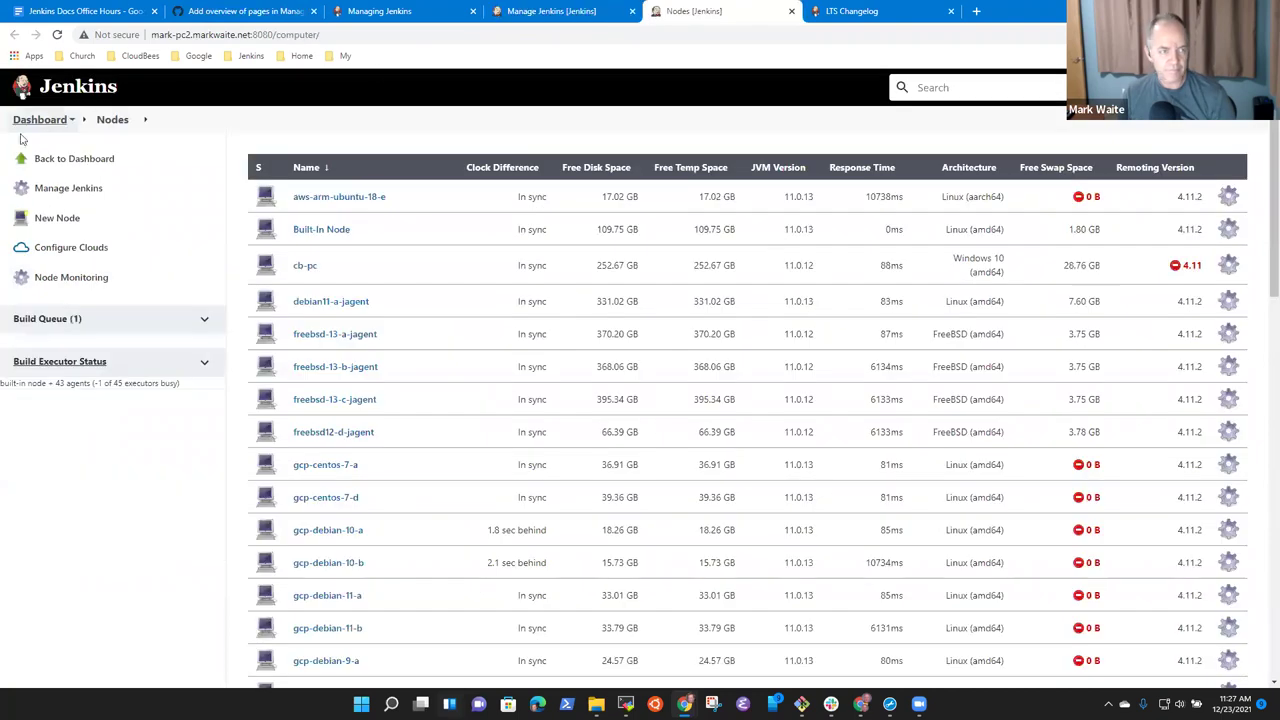
left_click(112, 160)
left_click(66, 304)
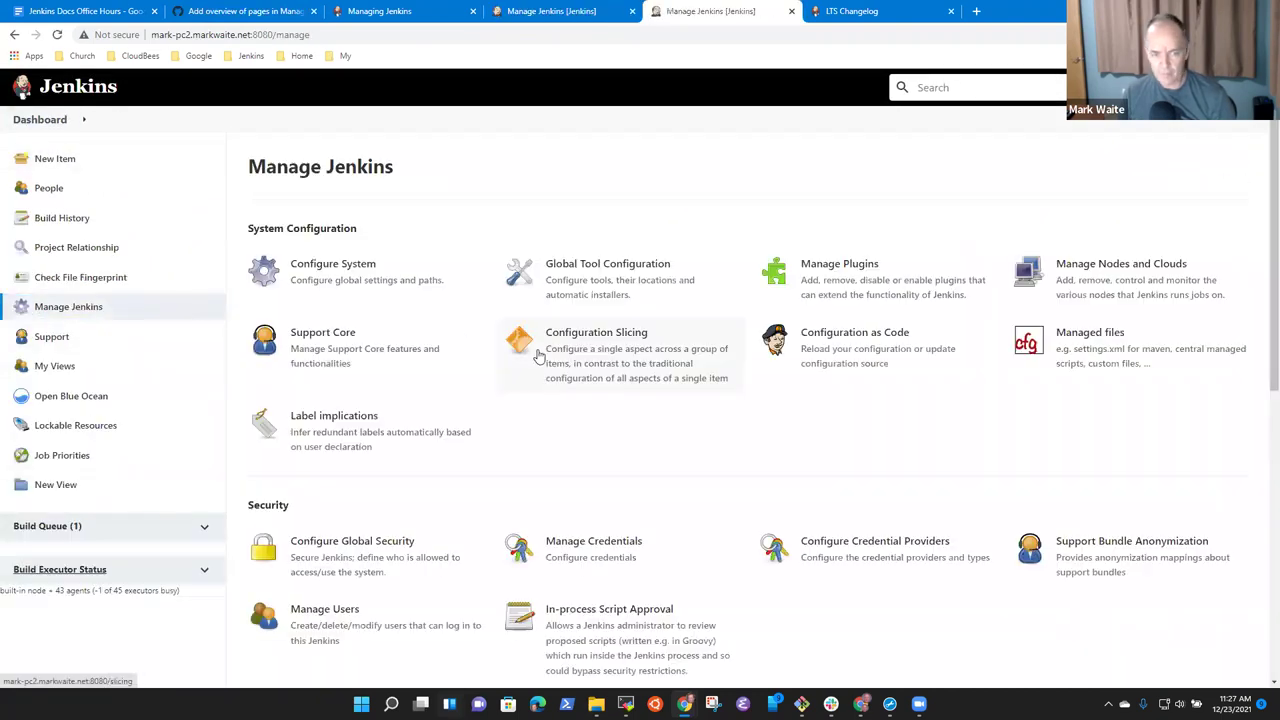
scroll(548, 375, "down", 4)
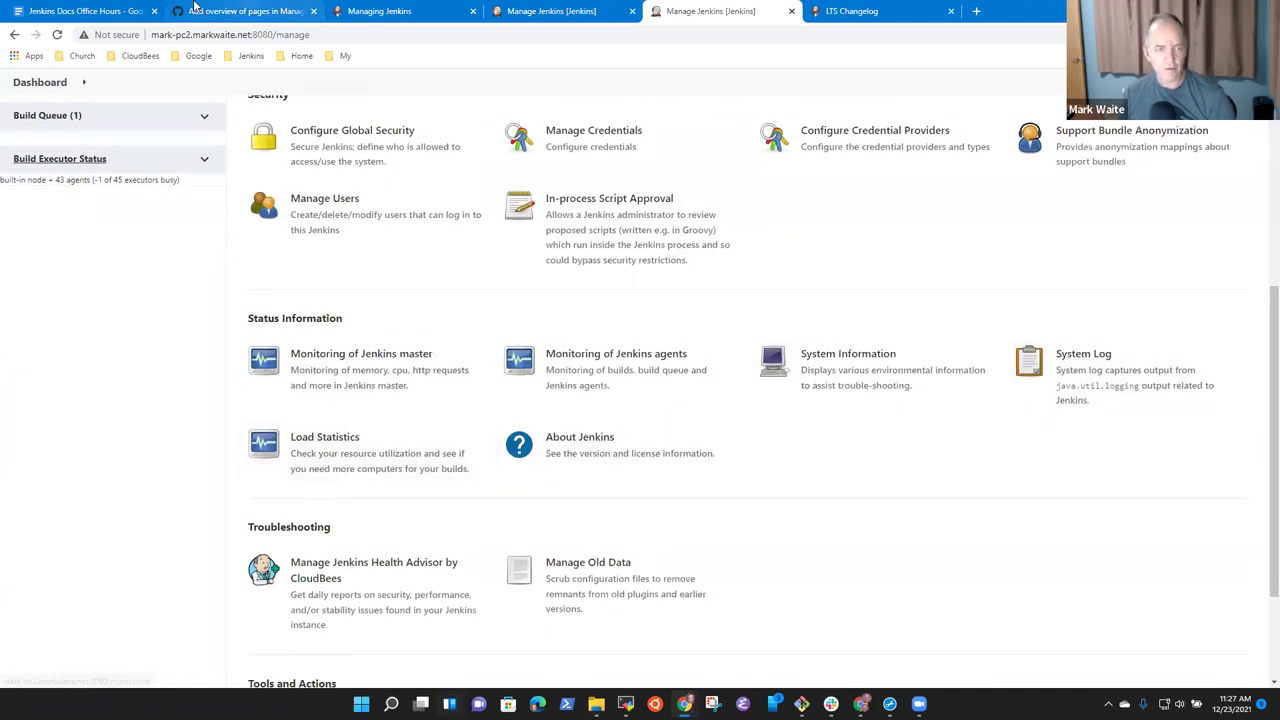
Glance at the PR review and LTS changelog, then open the local Load Statistics page.
left_click(229, 11)
scroll(468, 415, "down", 3)
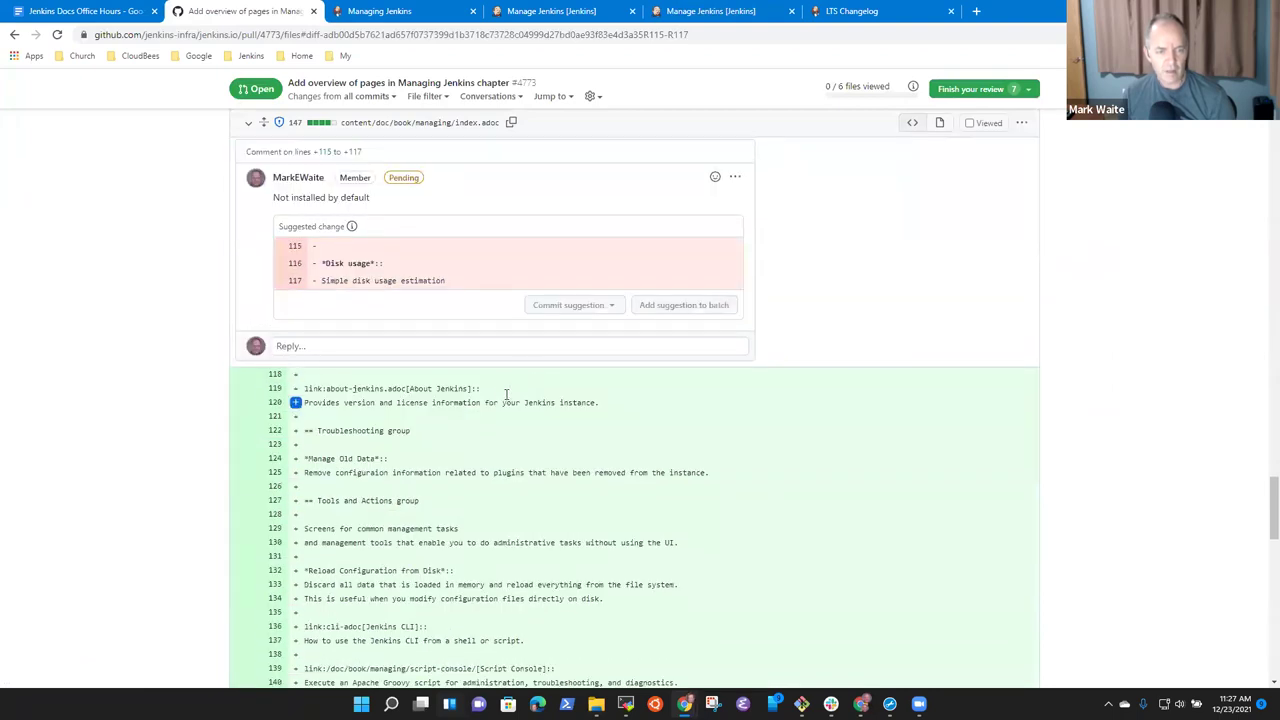
scroll(512, 390, "up", 2)
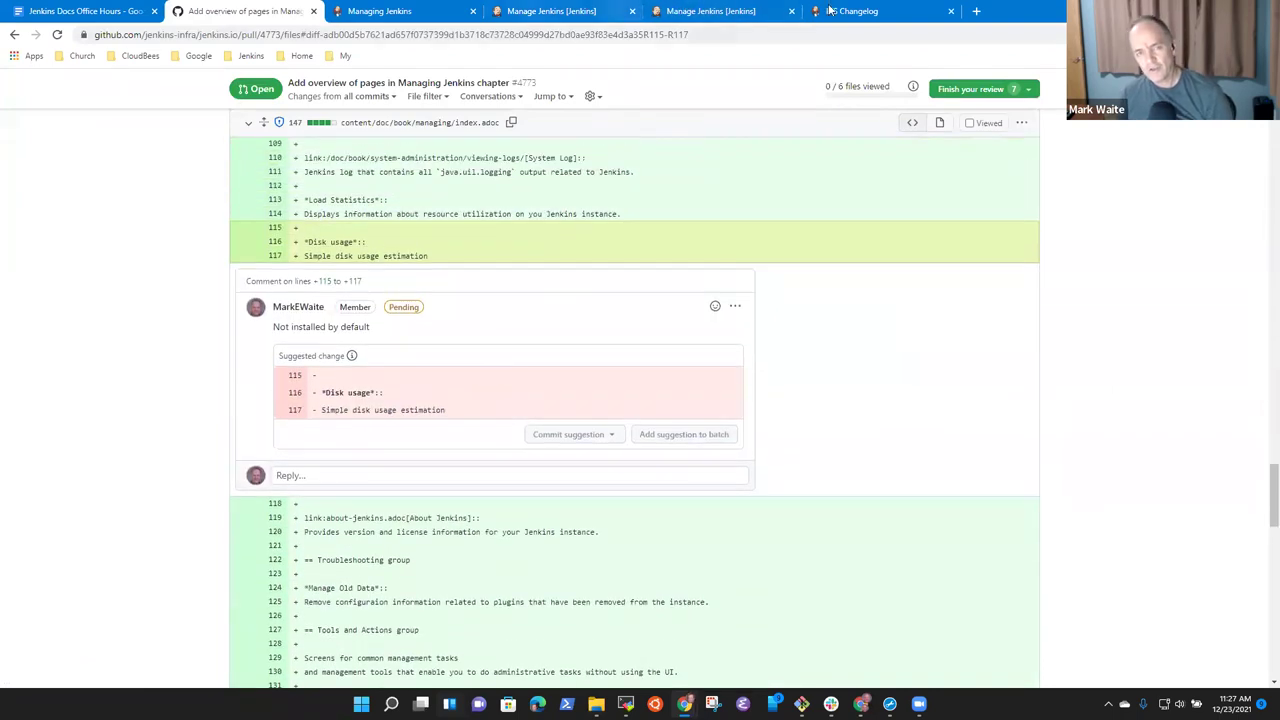
left_click(850, 11)
left_click(733, 11)
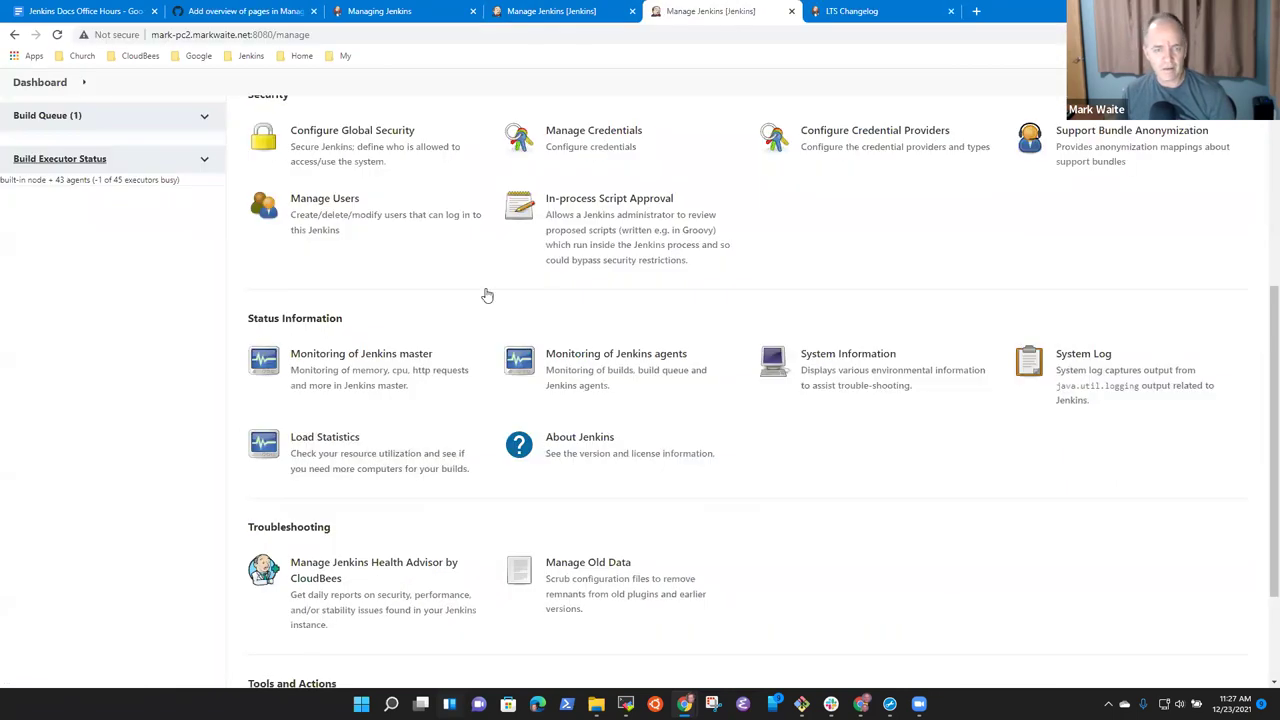
left_click(325, 455)
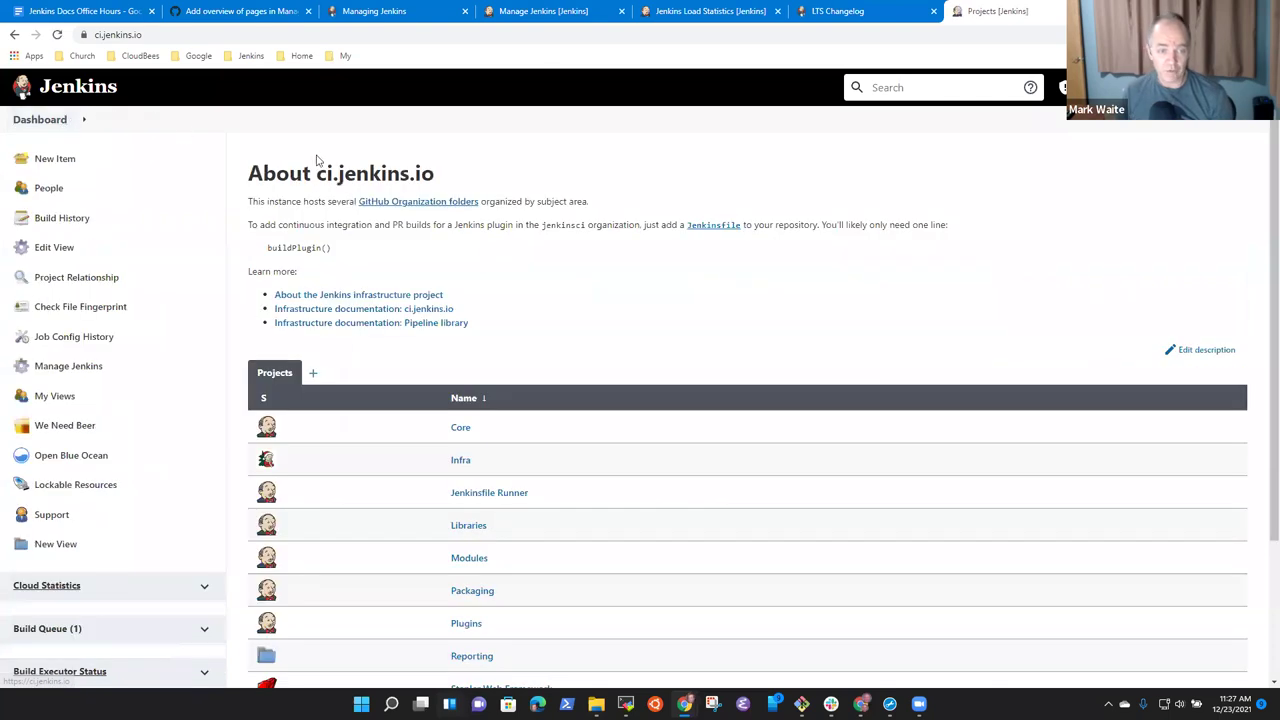
Open ci.jenkins.io's Manage Jenkins and Load Statistics pages, glancing at the pending PR comment.
left_click(78, 372)
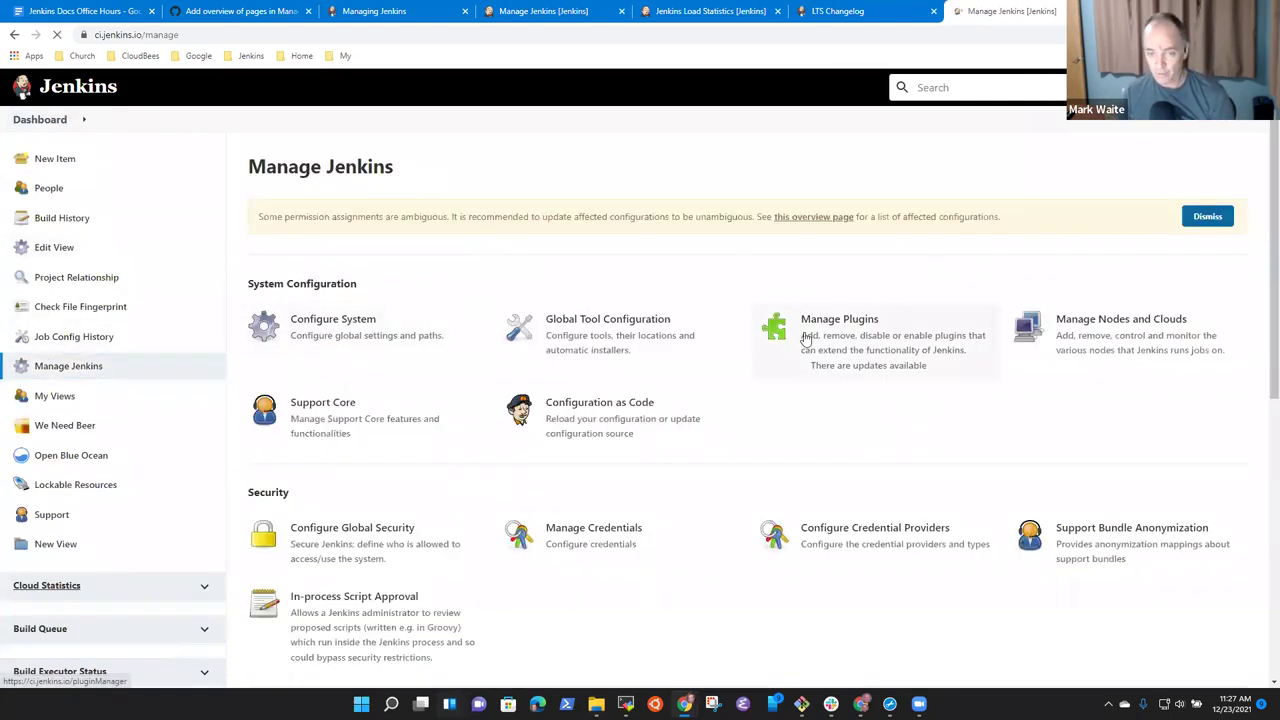
scroll(660, 500, "down", 3)
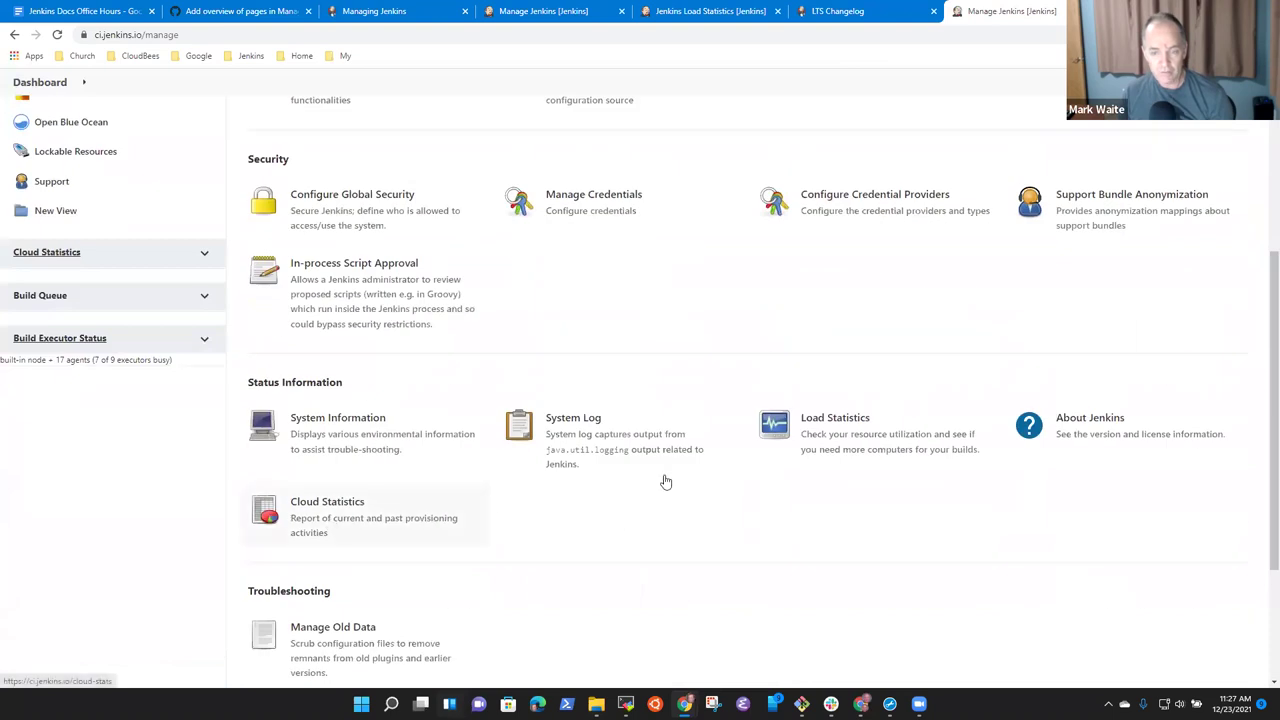
left_click(837, 449)
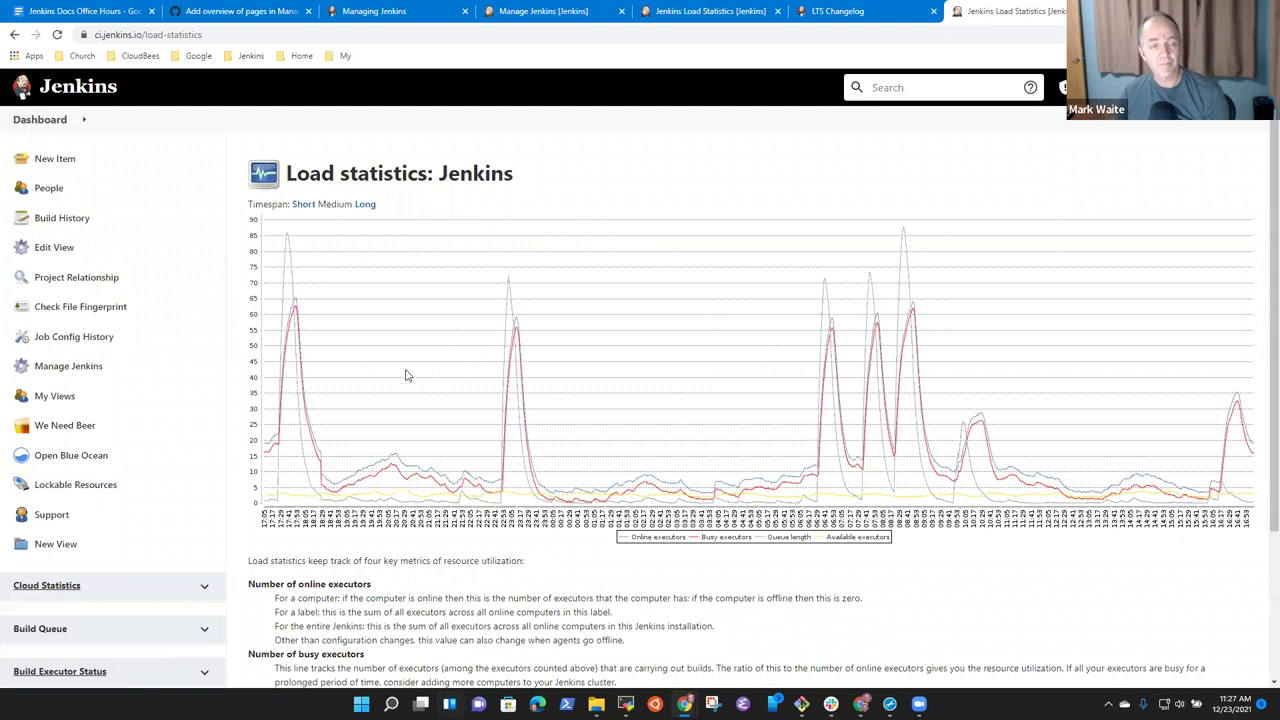
left_click(362, 10)
left_click(240, 11)
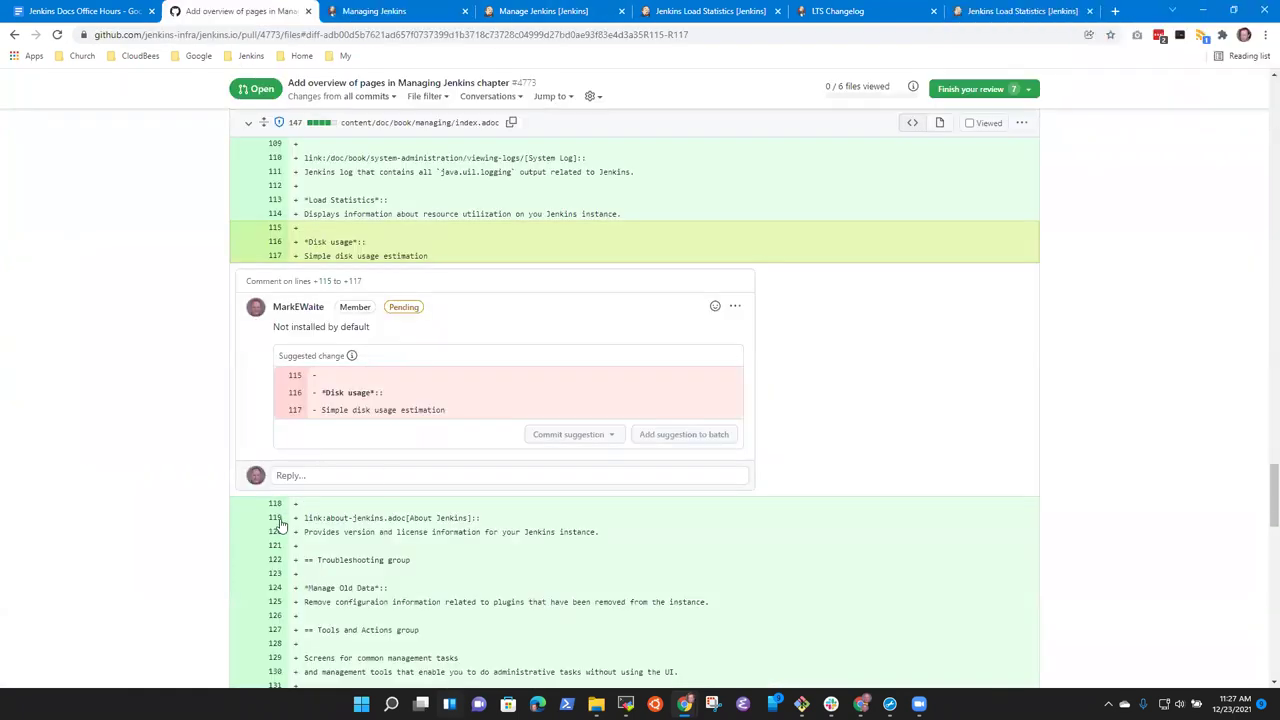
scroll(320, 490, "down", 3)
scroll(390, 390, "up", 2)
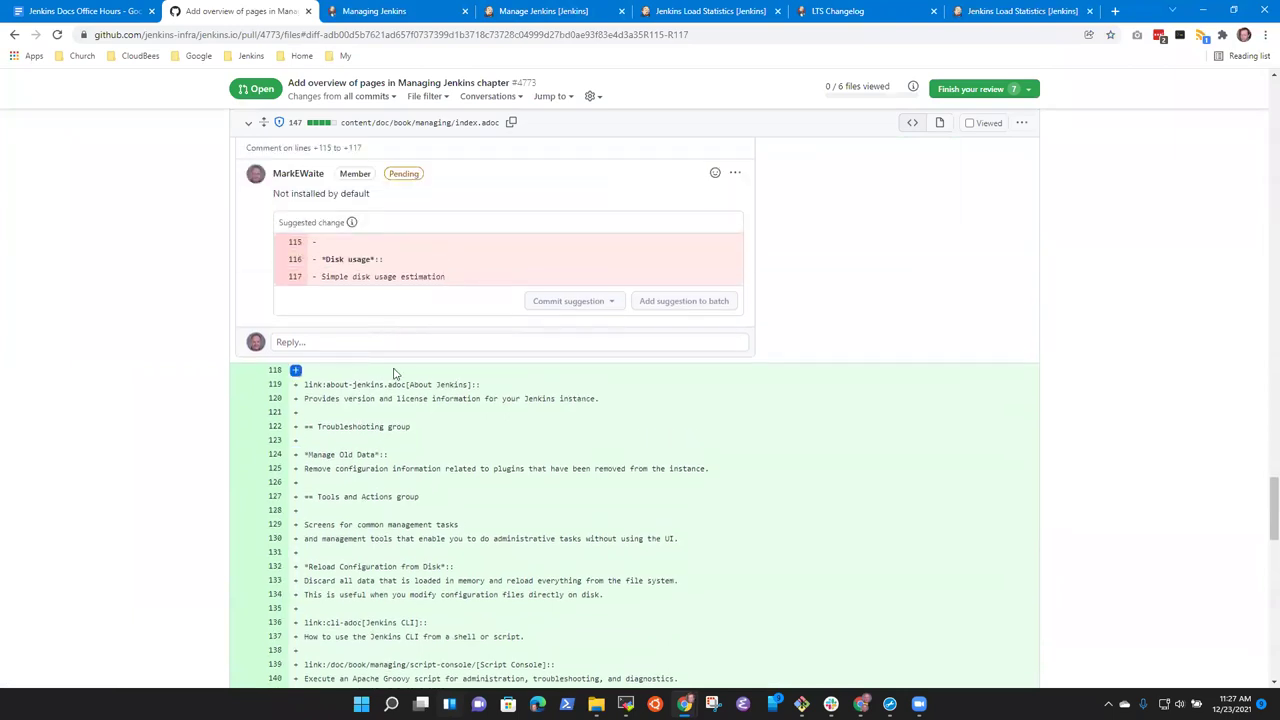
left_click(1020, 11)
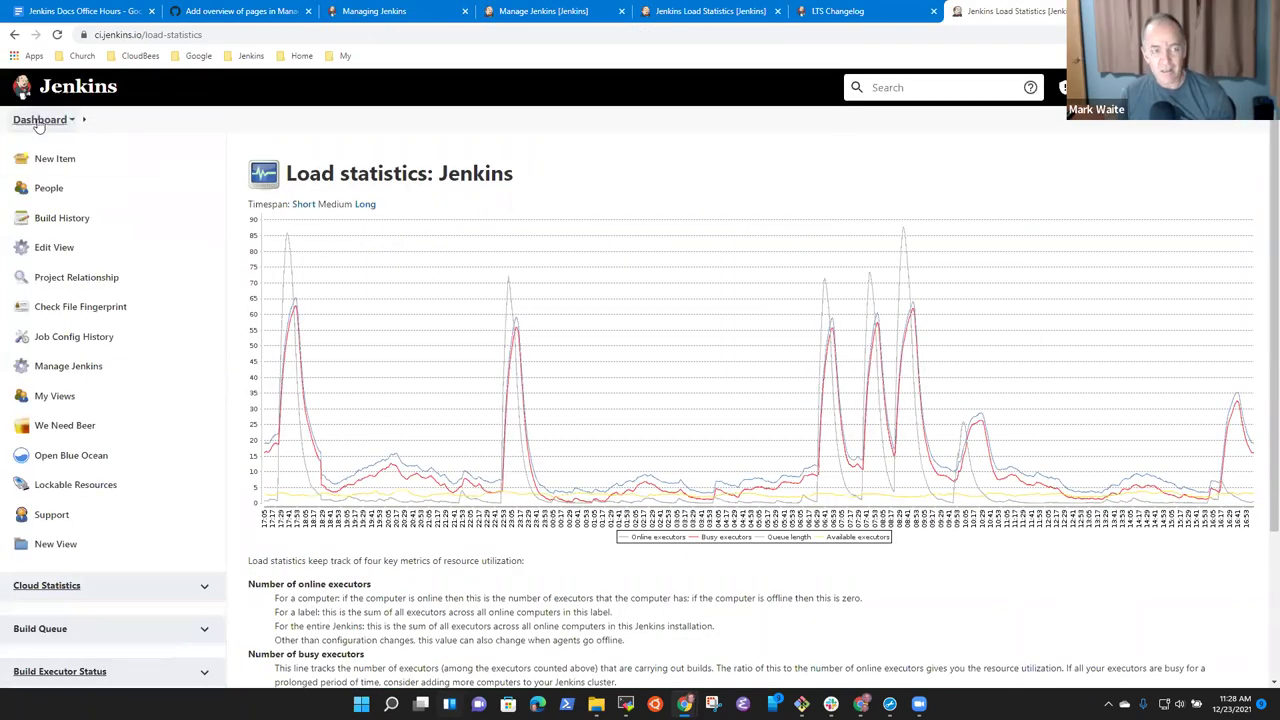
Compare ci.jenkins.io's Manage Jenkins page with the local one, then return to the PR diff.
left_click(40, 121)
scroll(407, 467, "down", 1)
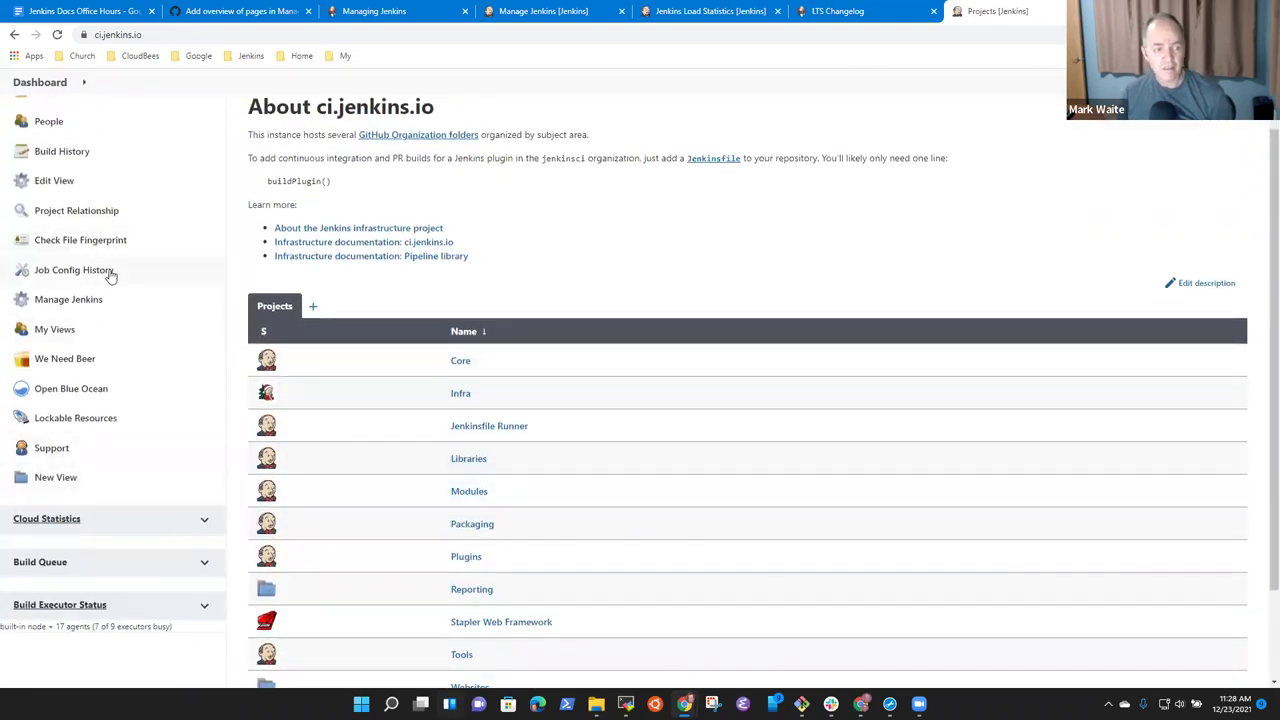
left_click(72, 302)
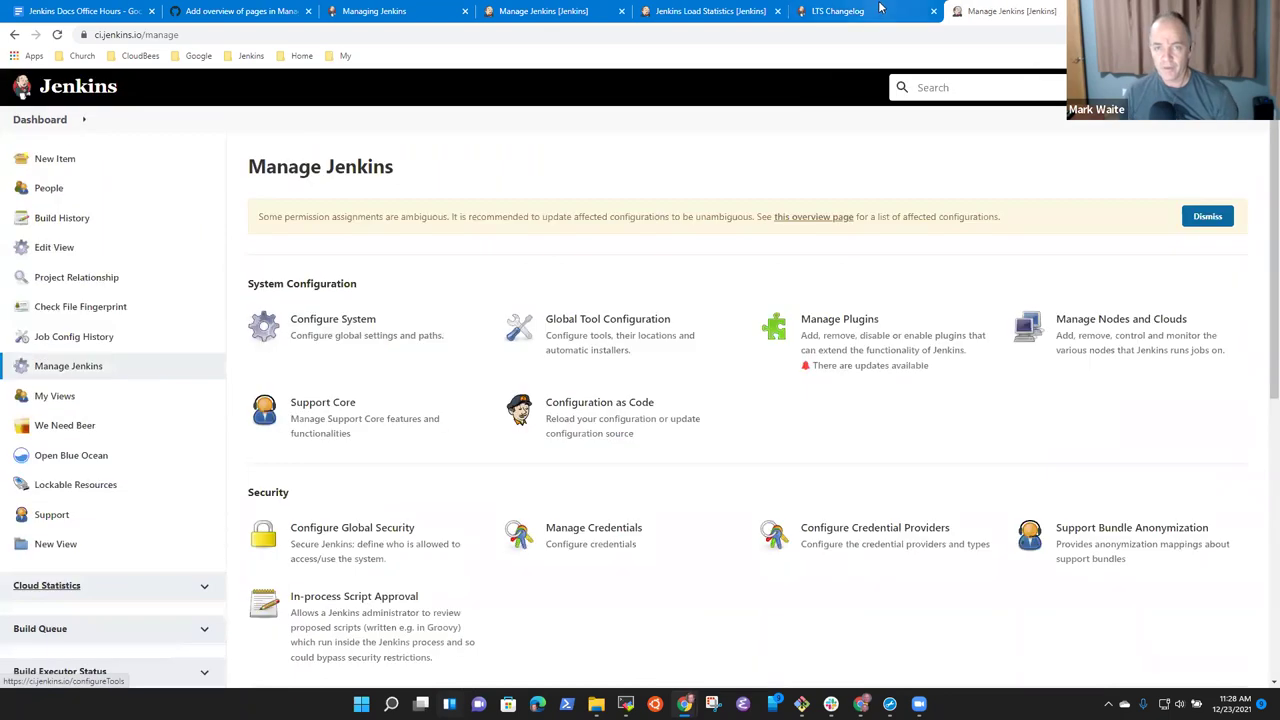
left_click(845, 11)
left_click(707, 11)
left_click(545, 11)
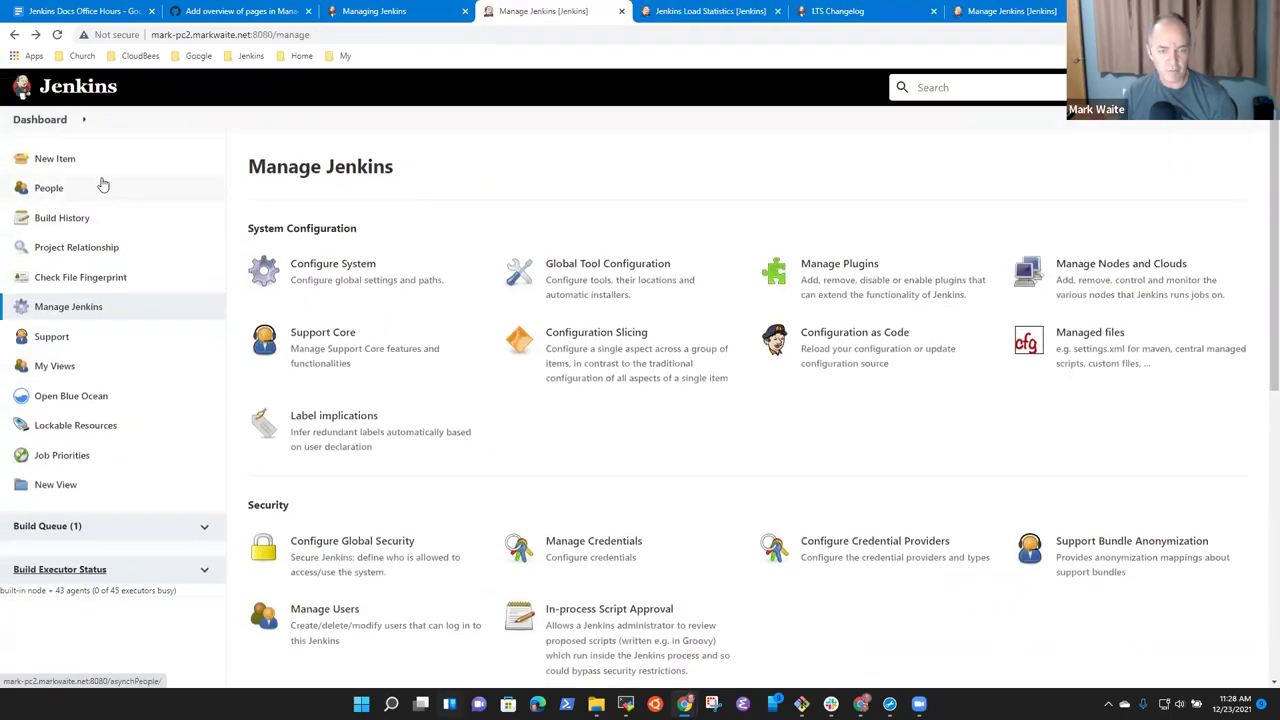
scroll(646, 286, "down", 3)
scroll(700, 627, "down", 1)
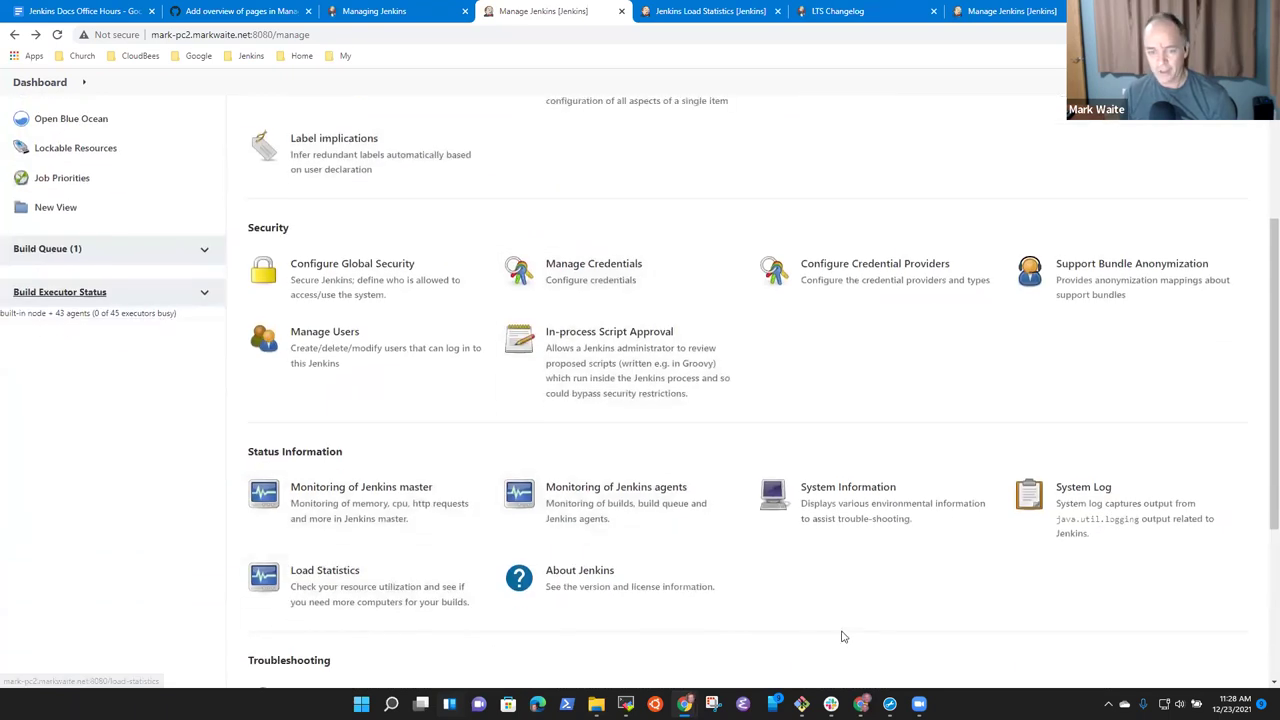
left_click(958, 11)
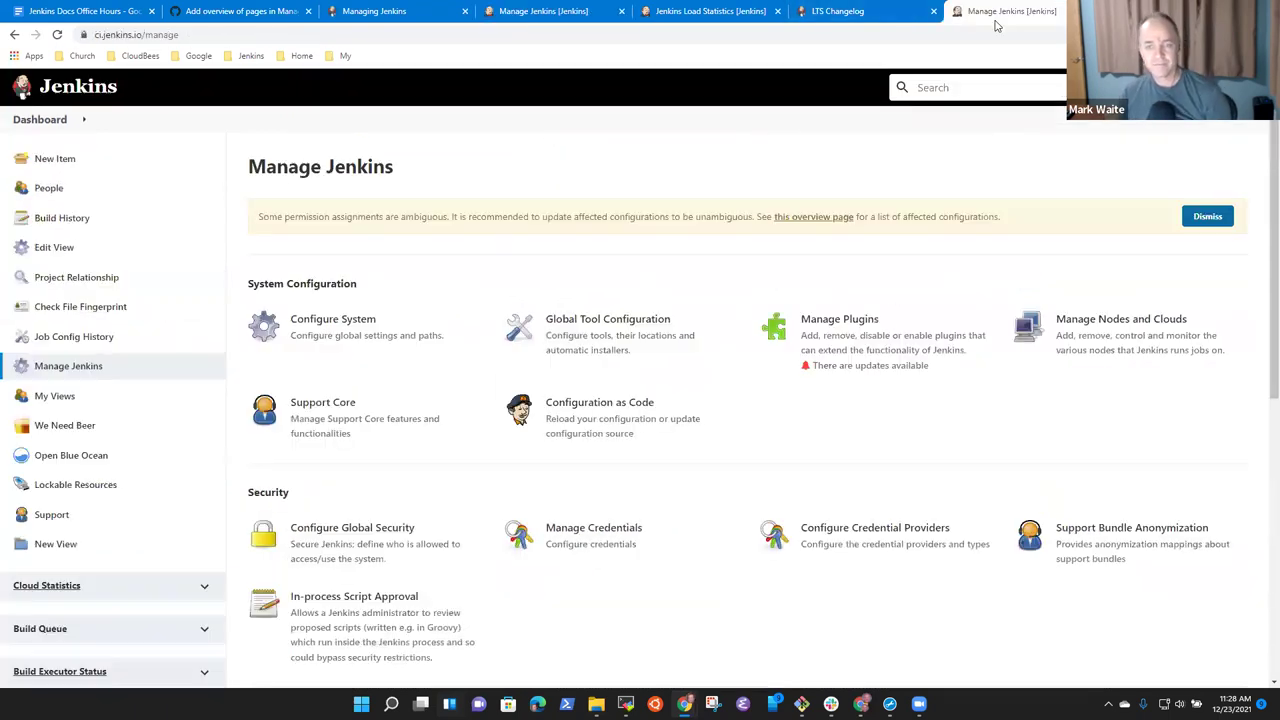
left_click(527, 11)
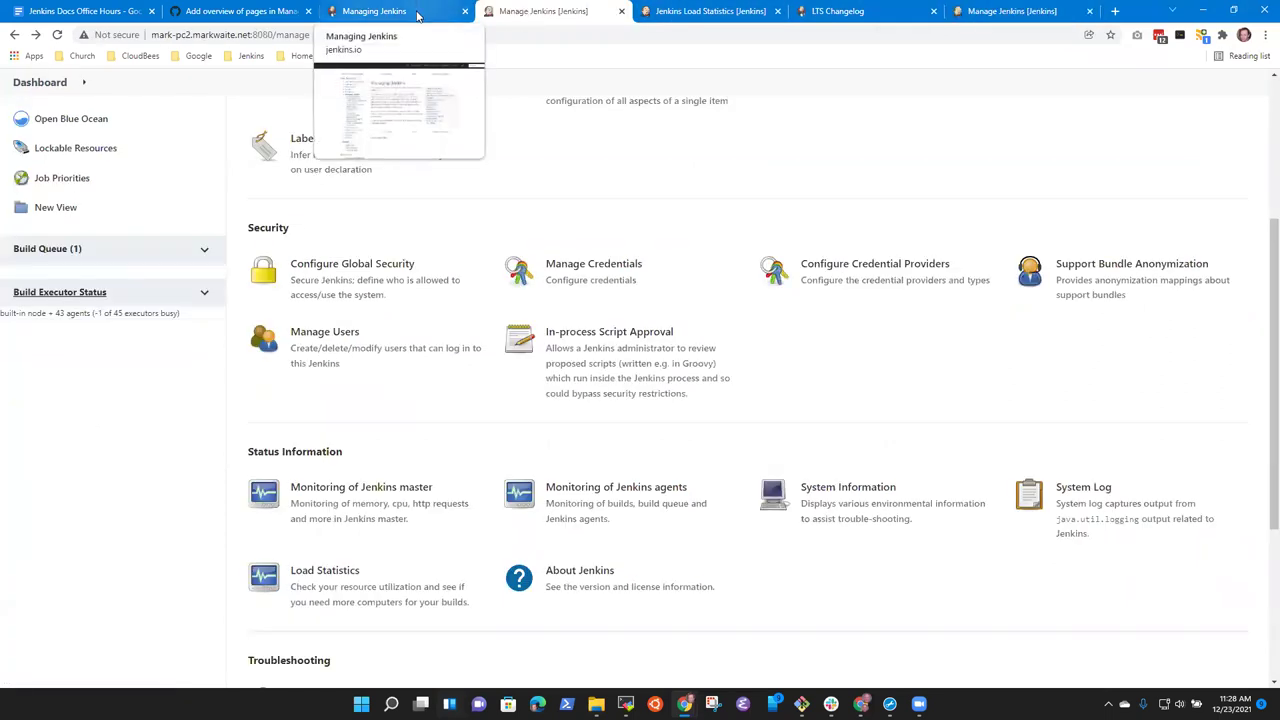
left_click(245, 11)
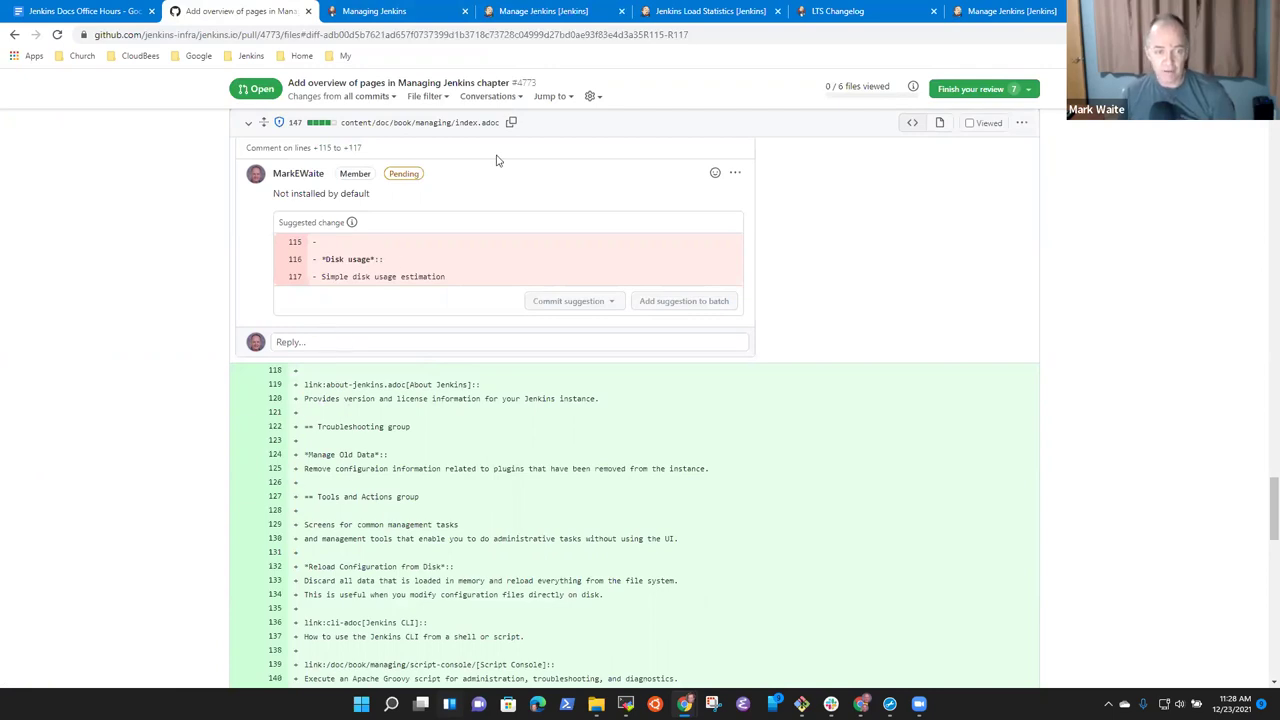
Reply to the Disk usage comment noting Cloud statistics and Load statistics pages still need adding.
left_click(337, 341)
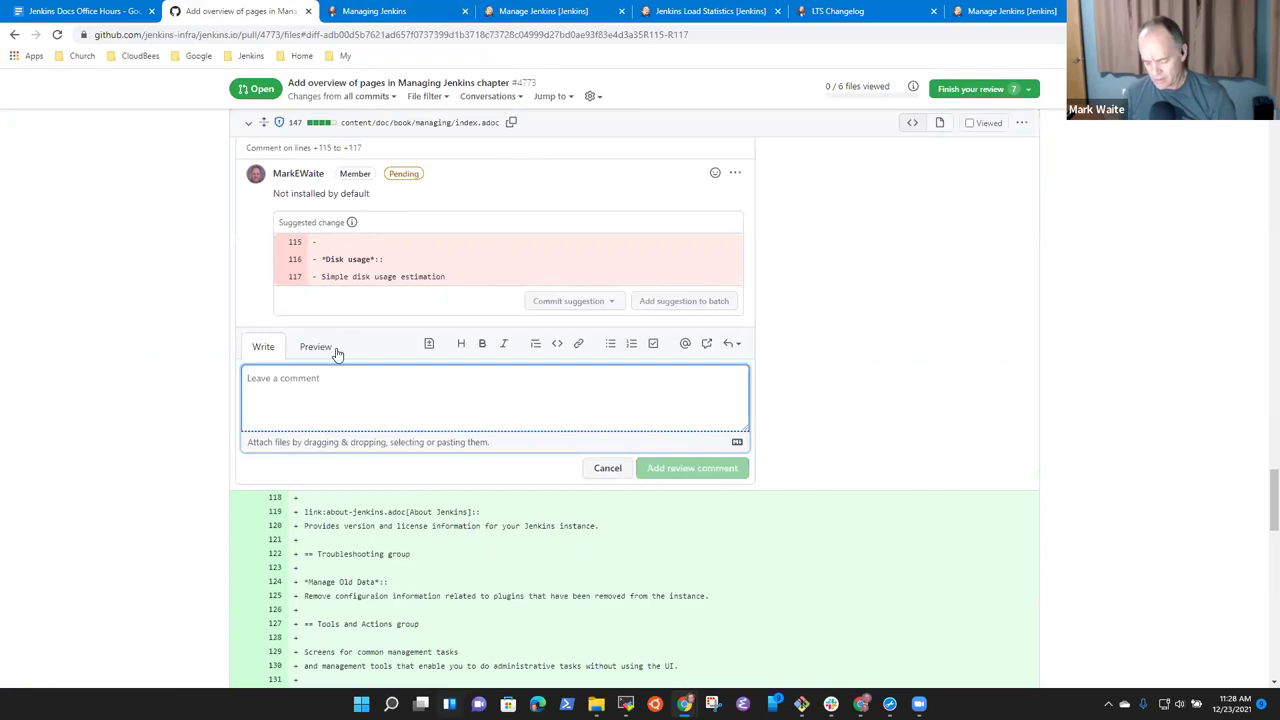
type("Ne")
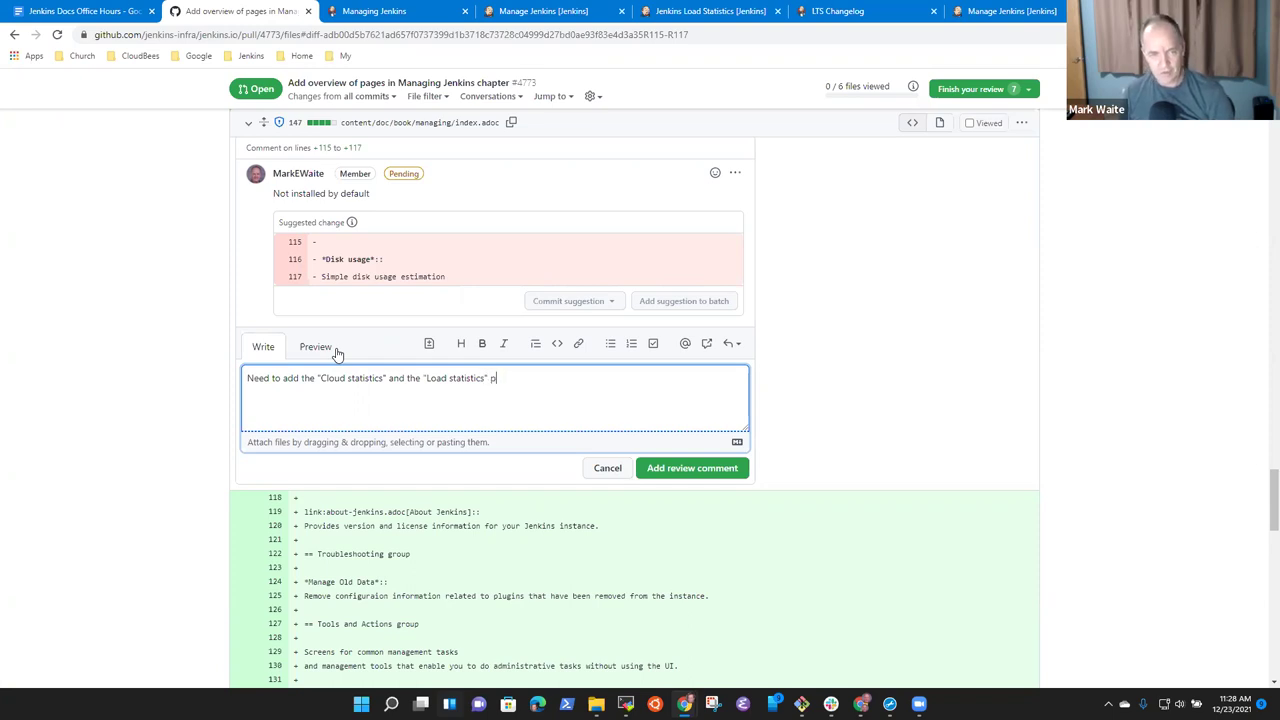
left_click(700, 477)
Open ci.jenkins.io Load Statistics, view the long and medium timespans, then return to the PR diff.
left_click(1005, 11)
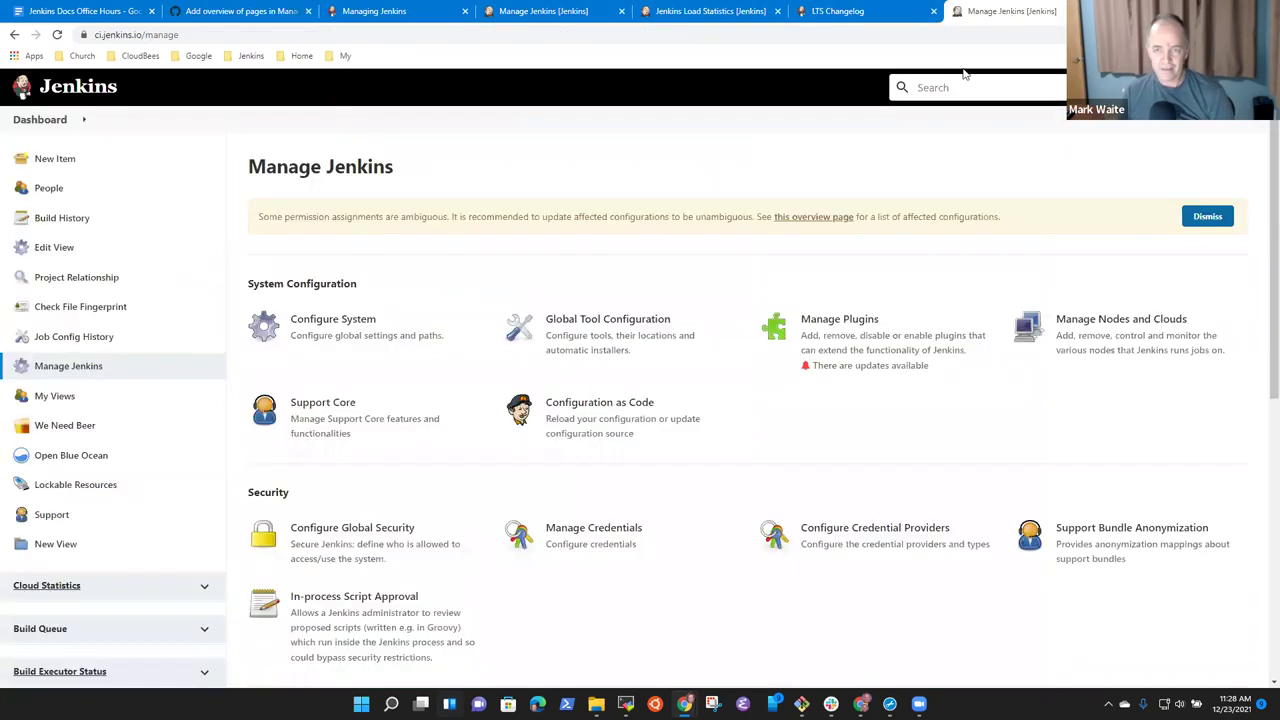
scroll(877, 511, "down", 5)
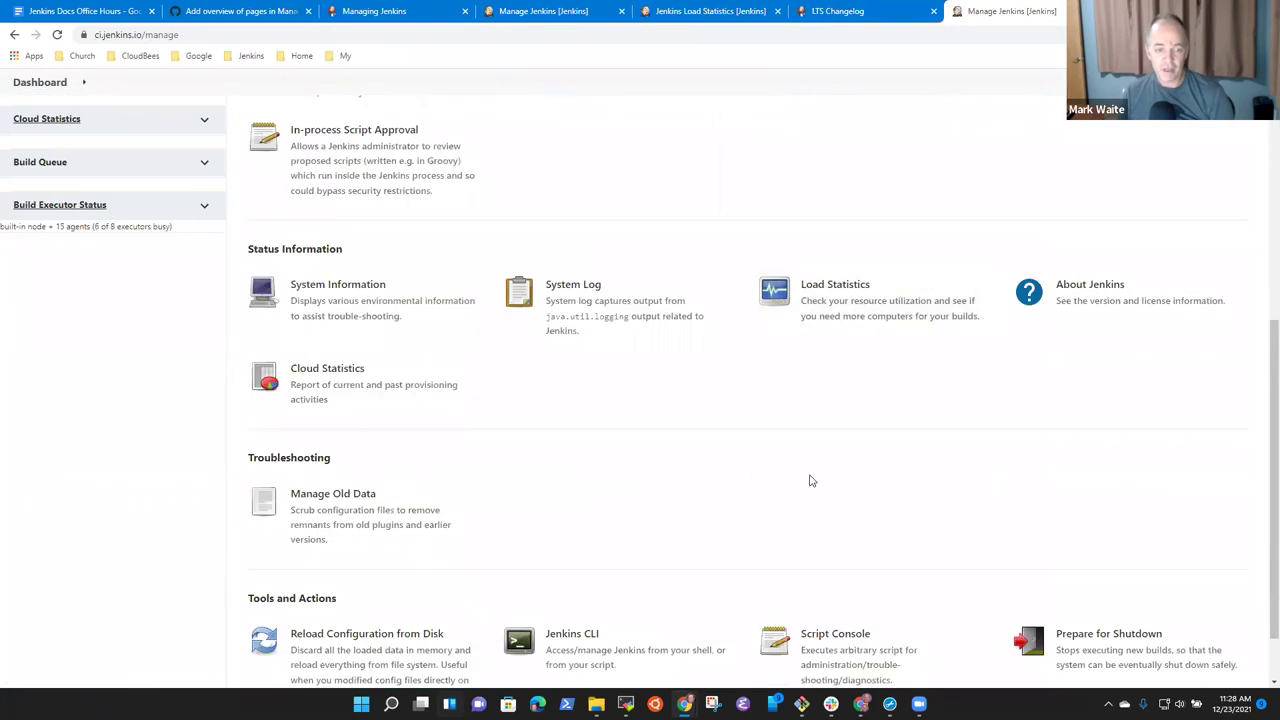
left_click(875, 310)
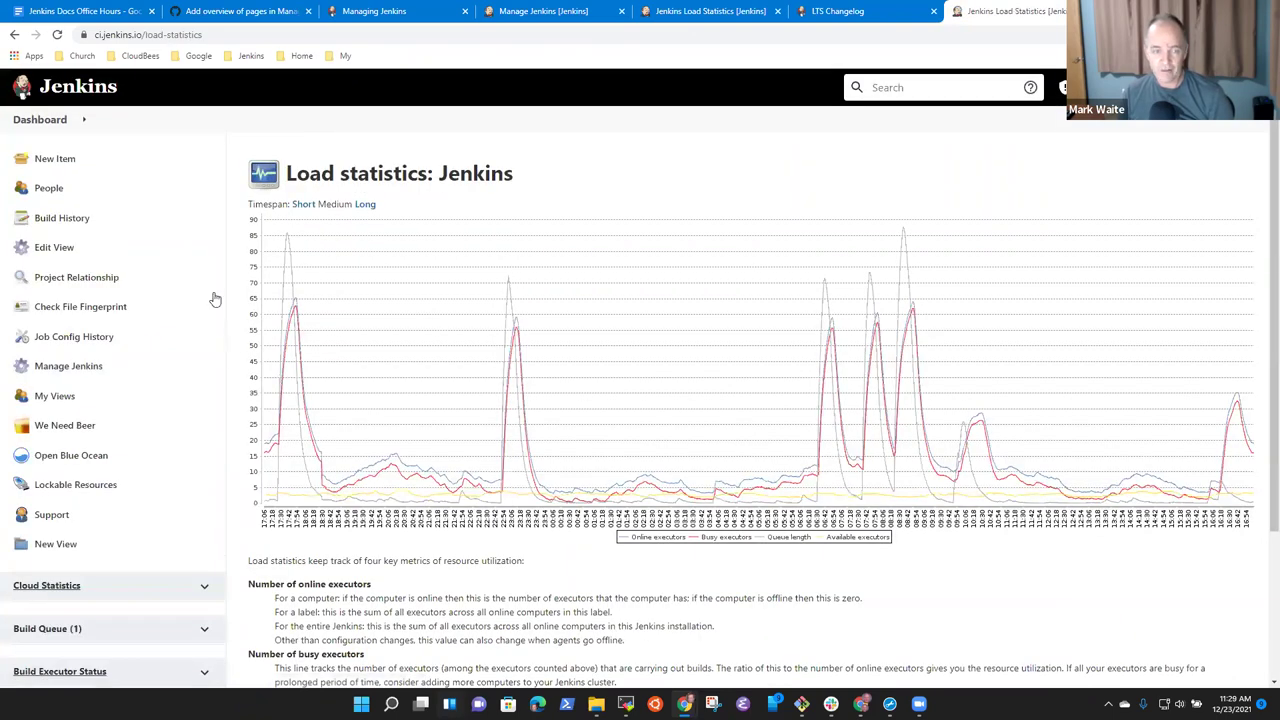
left_click(362, 206)
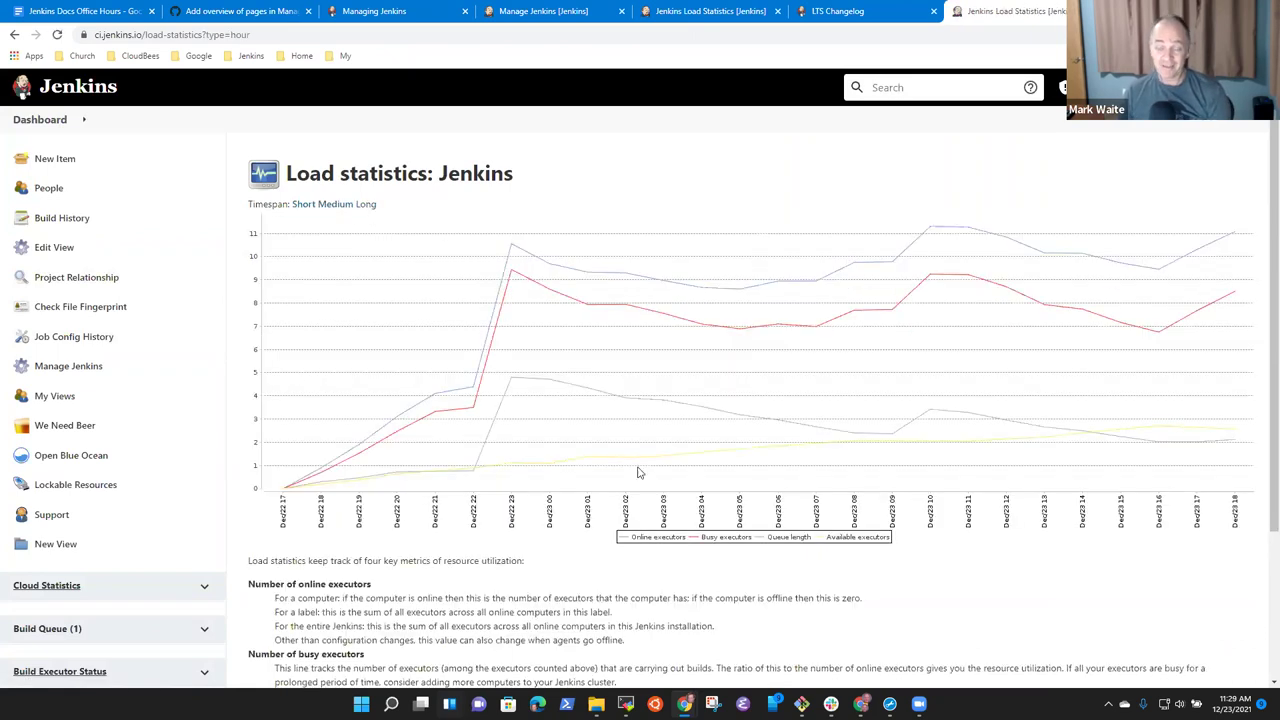
left_click(330, 206)
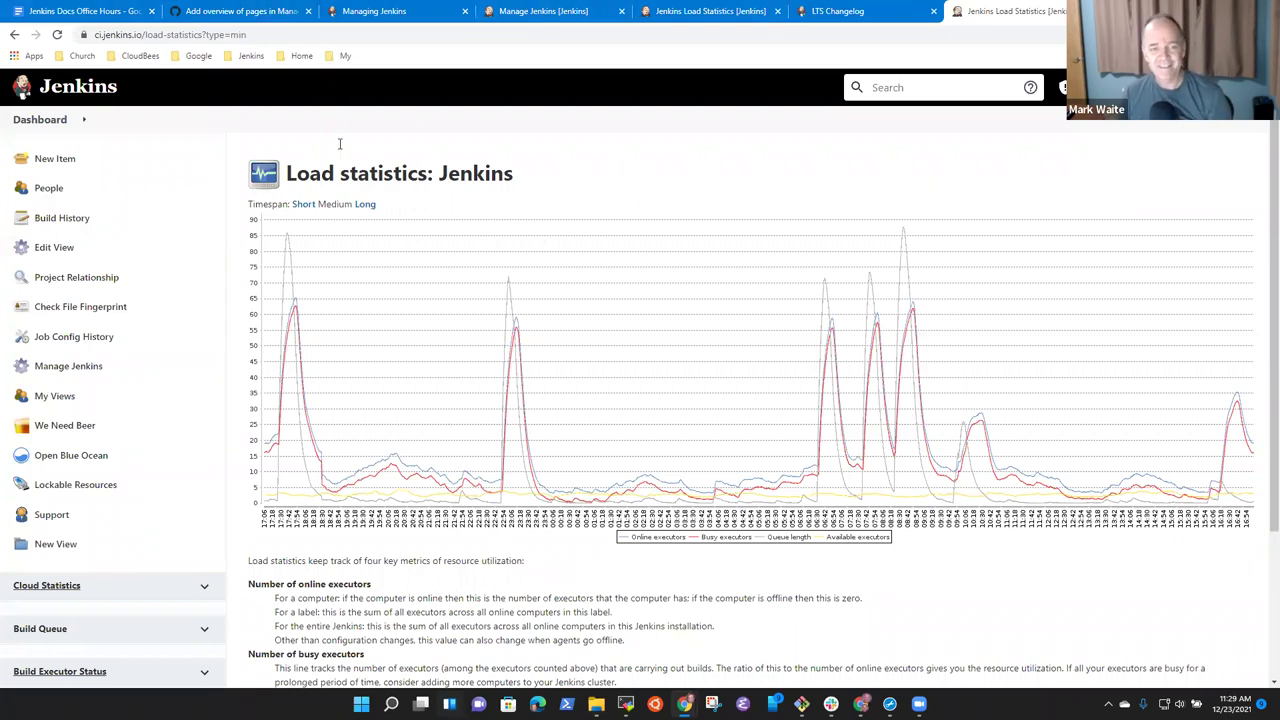
left_click(239, 12)
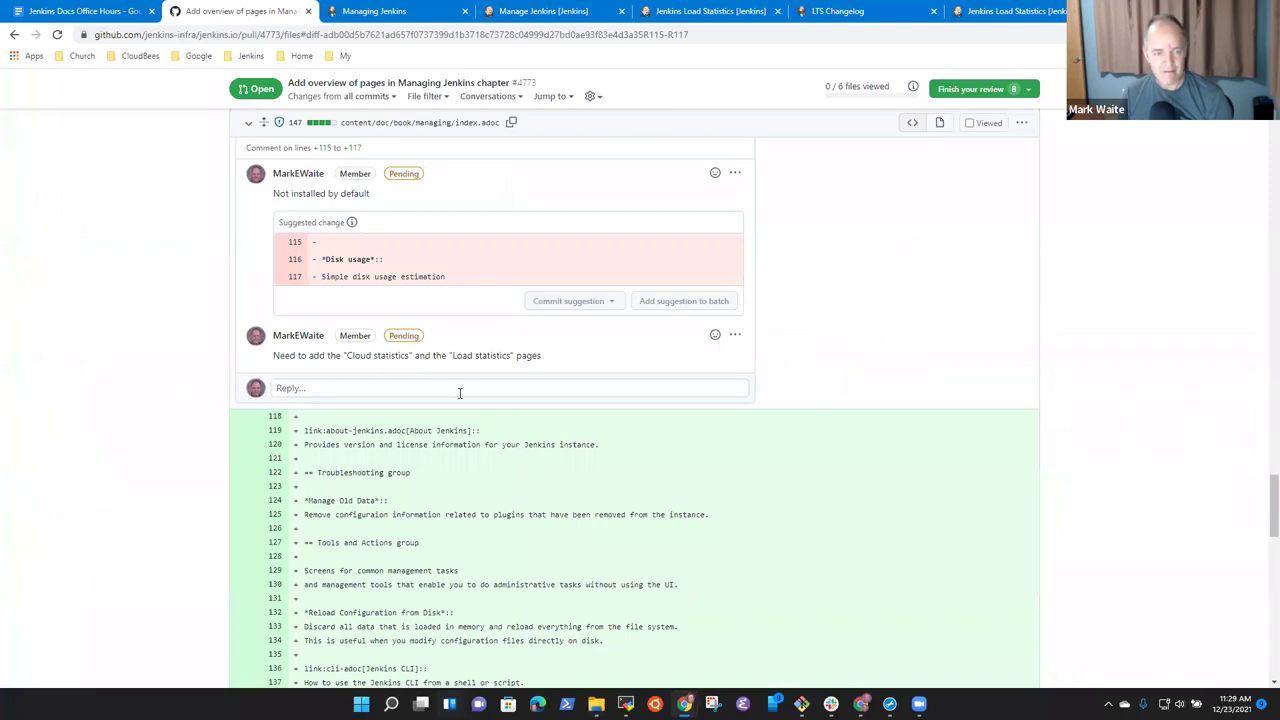
Open the local Jenkins Manage Old Data page after checking the load statistics tab.
scroll(459, 399, "down", 2)
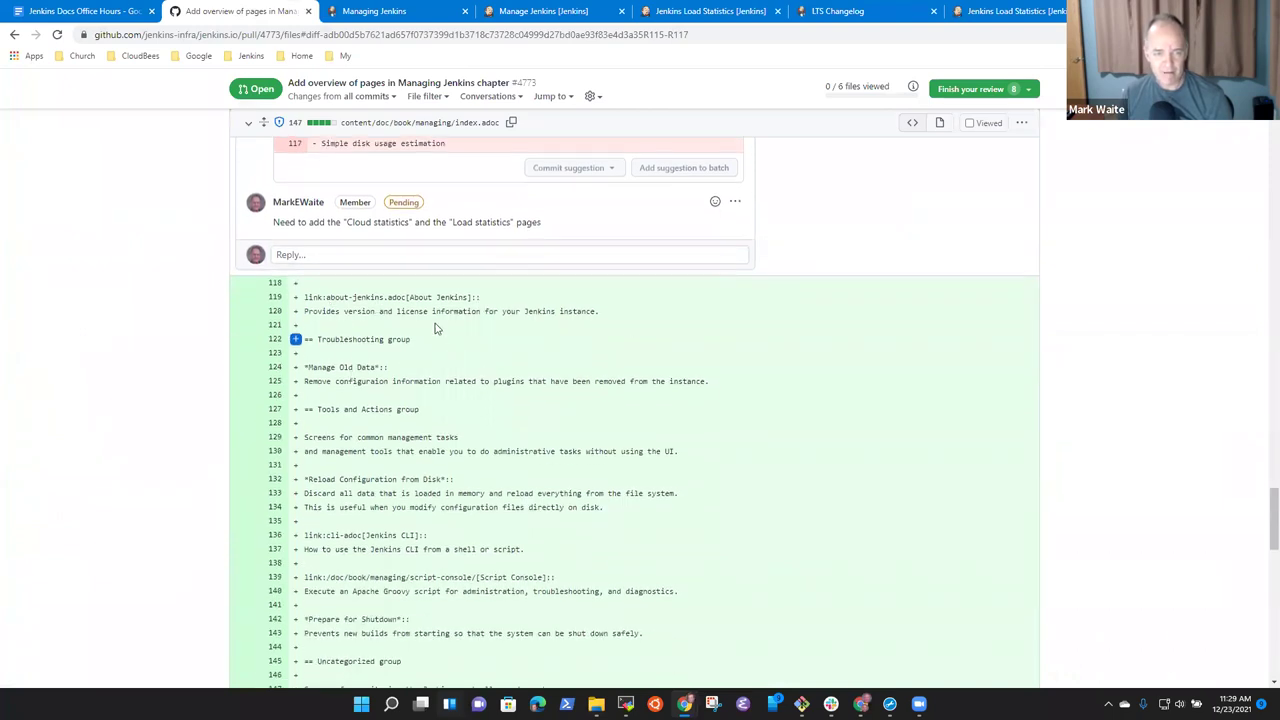
scroll(445, 340, "down", 3)
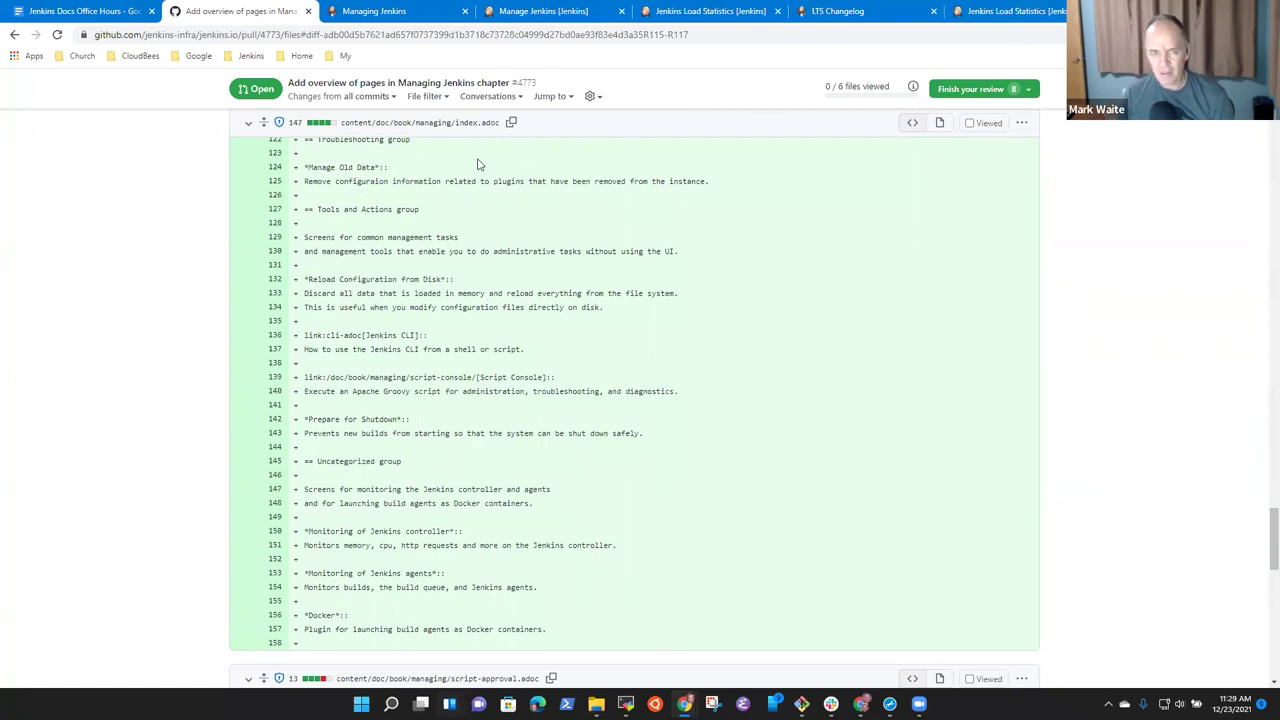
left_click(1010, 11)
left_click(845, 12)
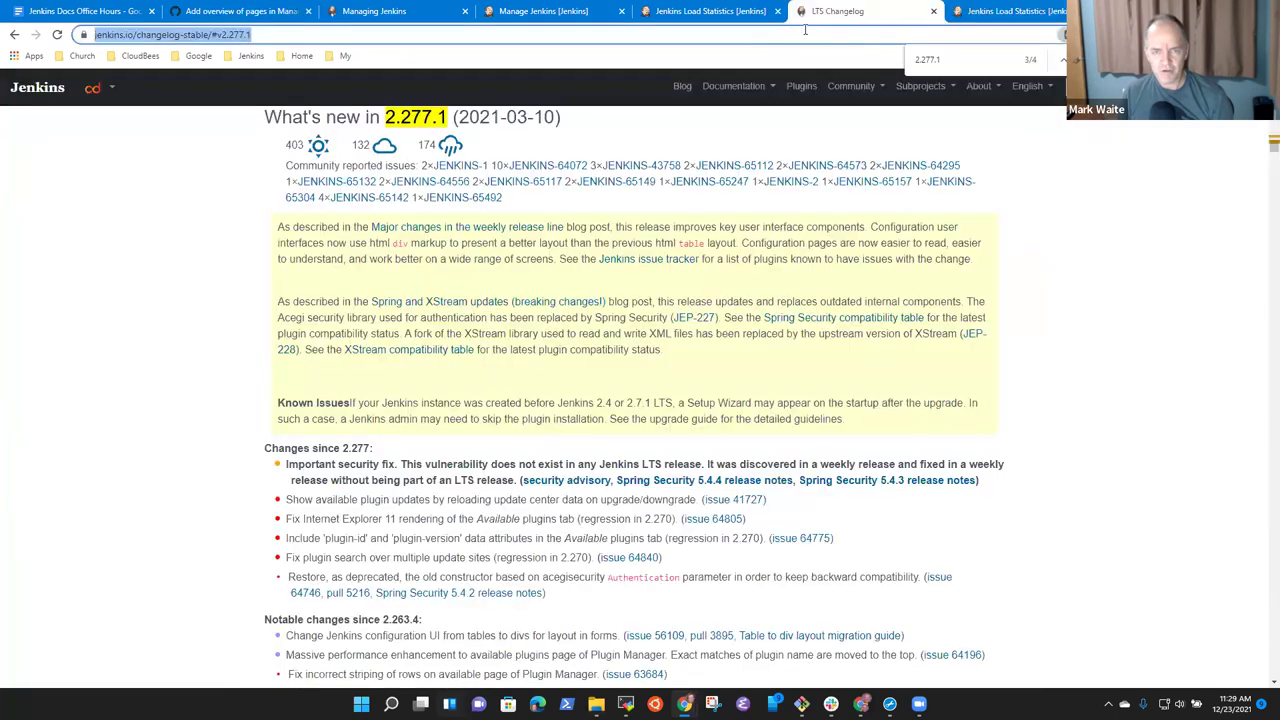
left_click(708, 12)
left_click(581, 12)
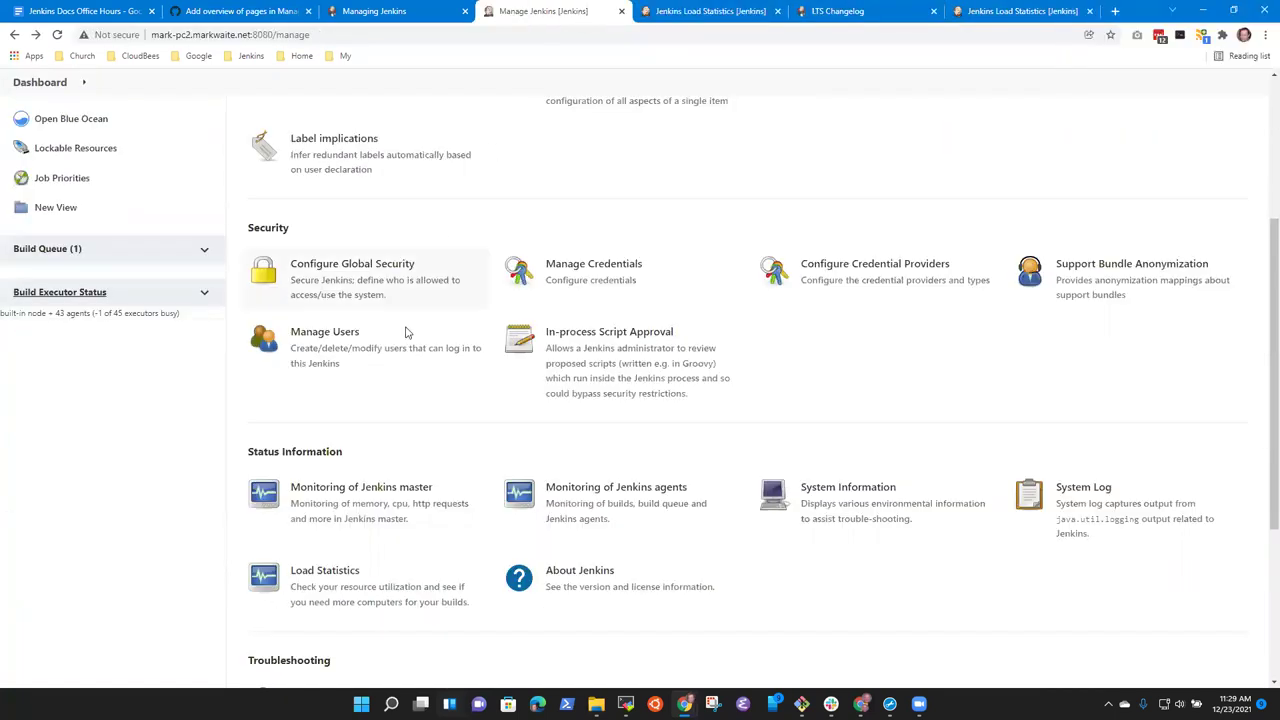
scroll(565, 340, "down", 3)
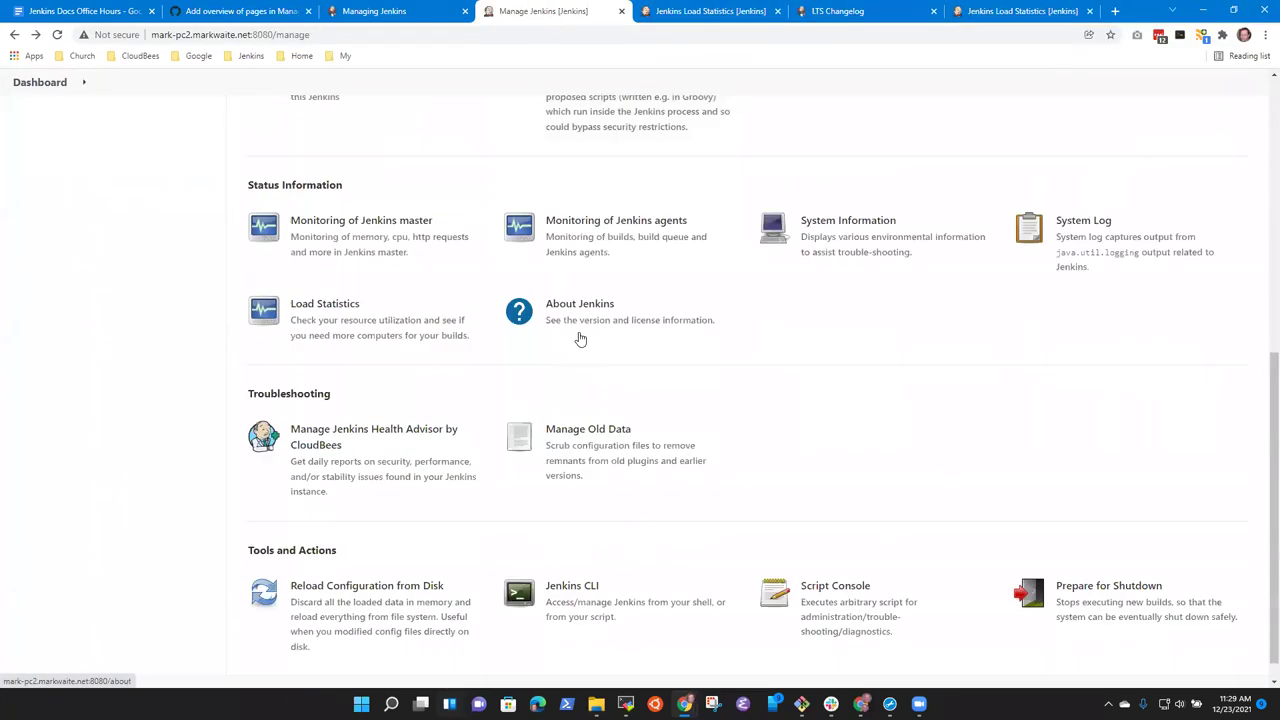
left_click(594, 437)
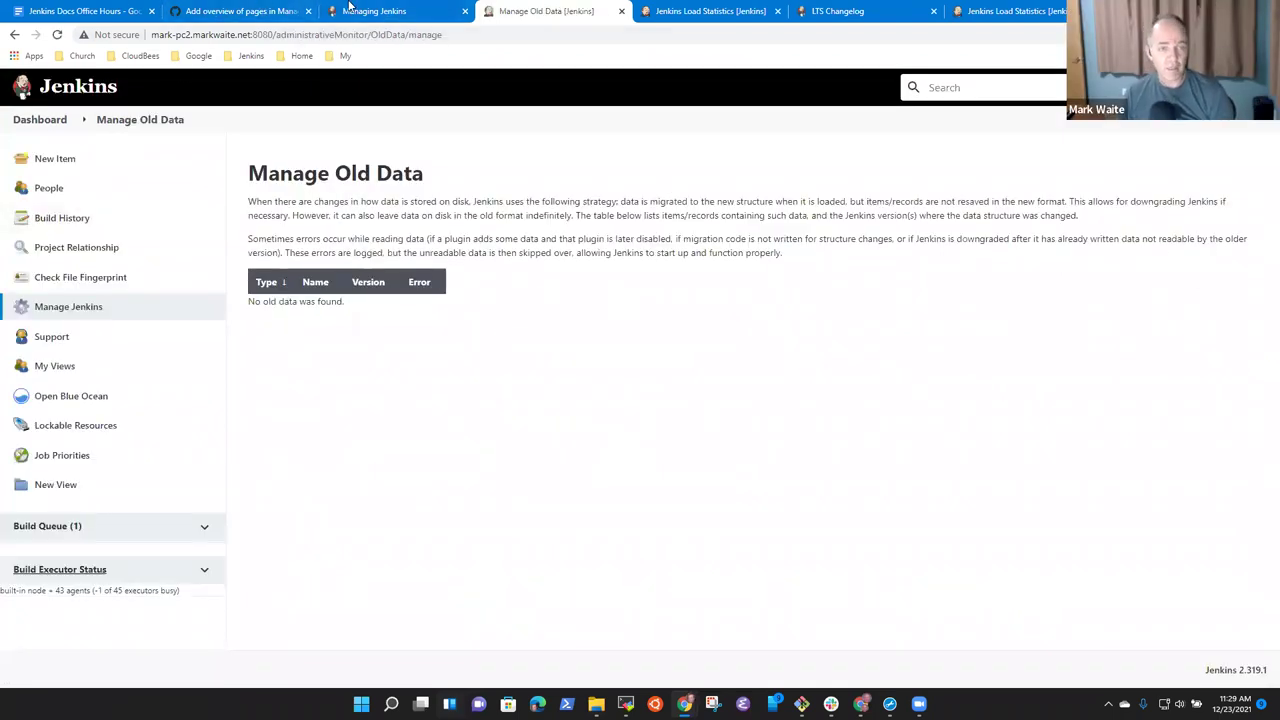
In the index.adoc diff, highlight line 125's Manage Old Data description to review it.
left_click(396, 17)
left_click(232, 14)
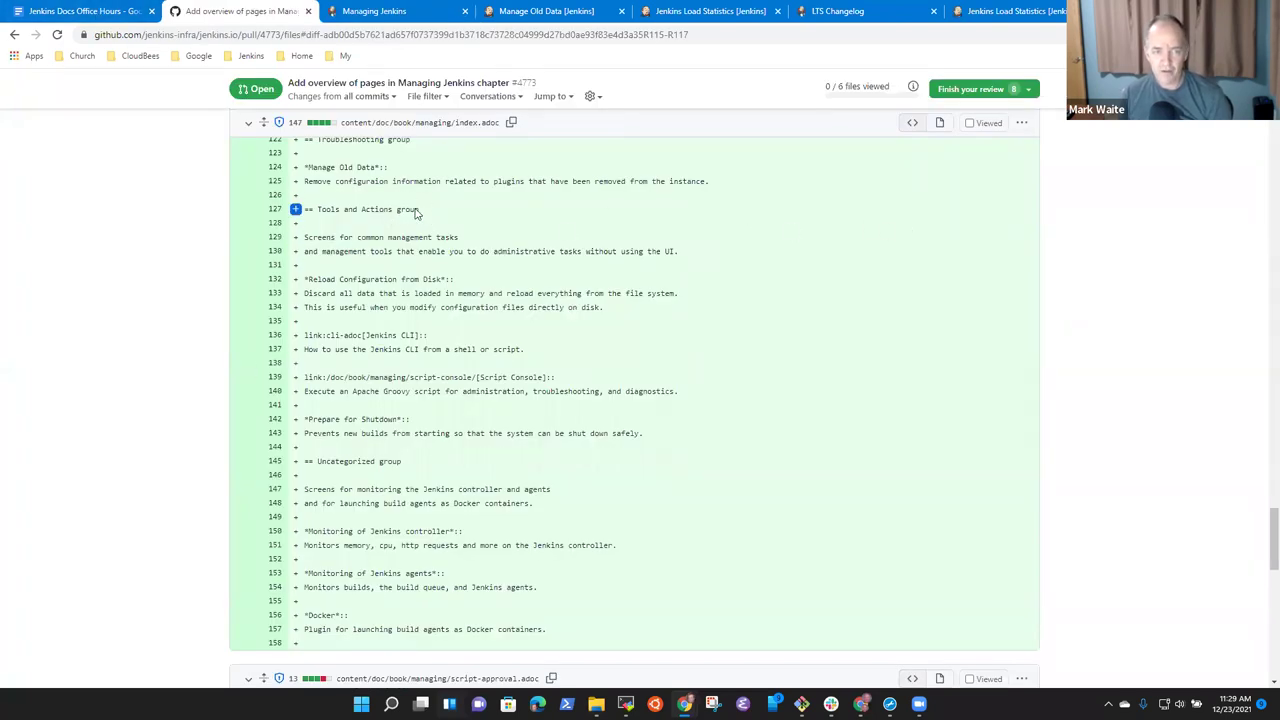
left_click_drag(324, 181, 698, 181)
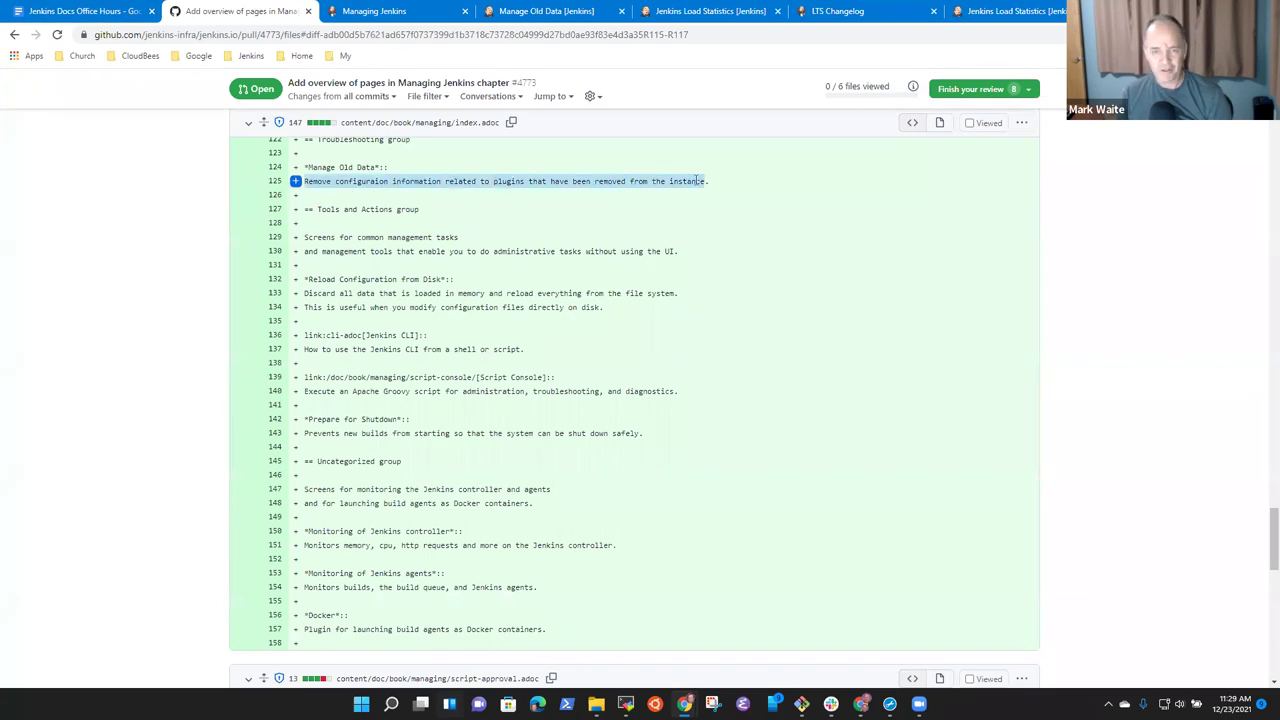
left_click(412, 192)
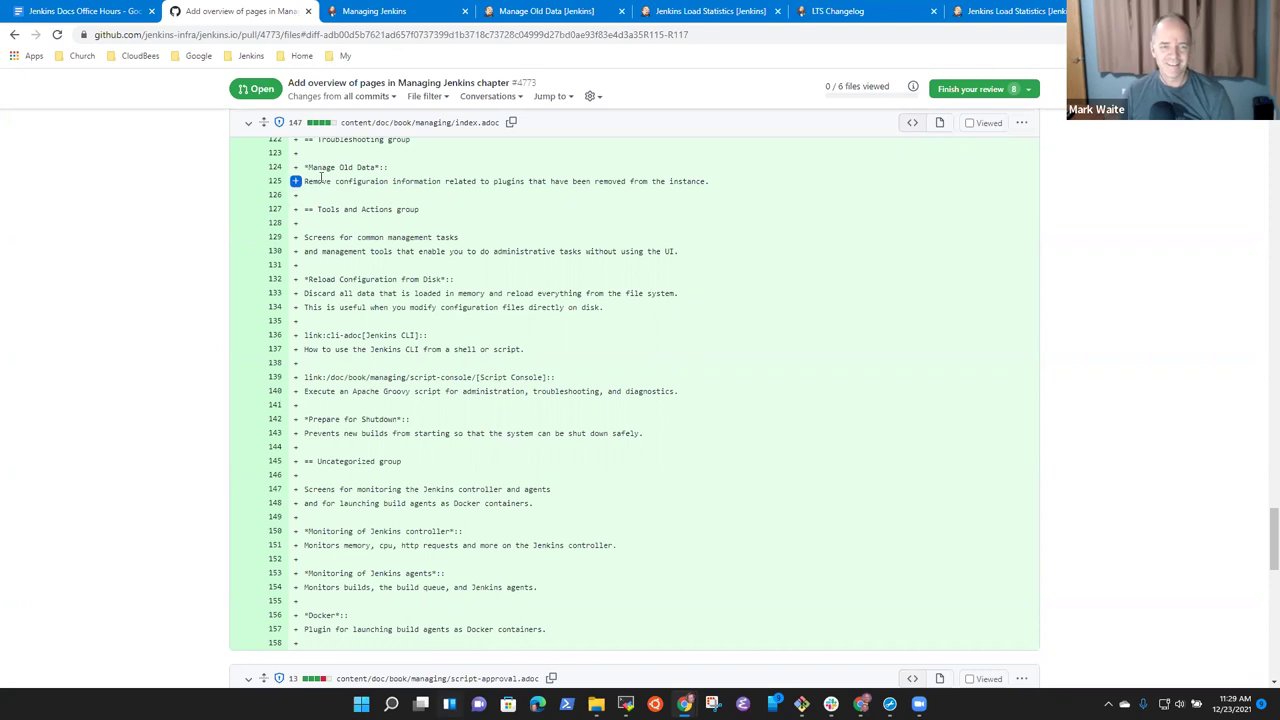
left_click_drag(305, 181, 695, 190)
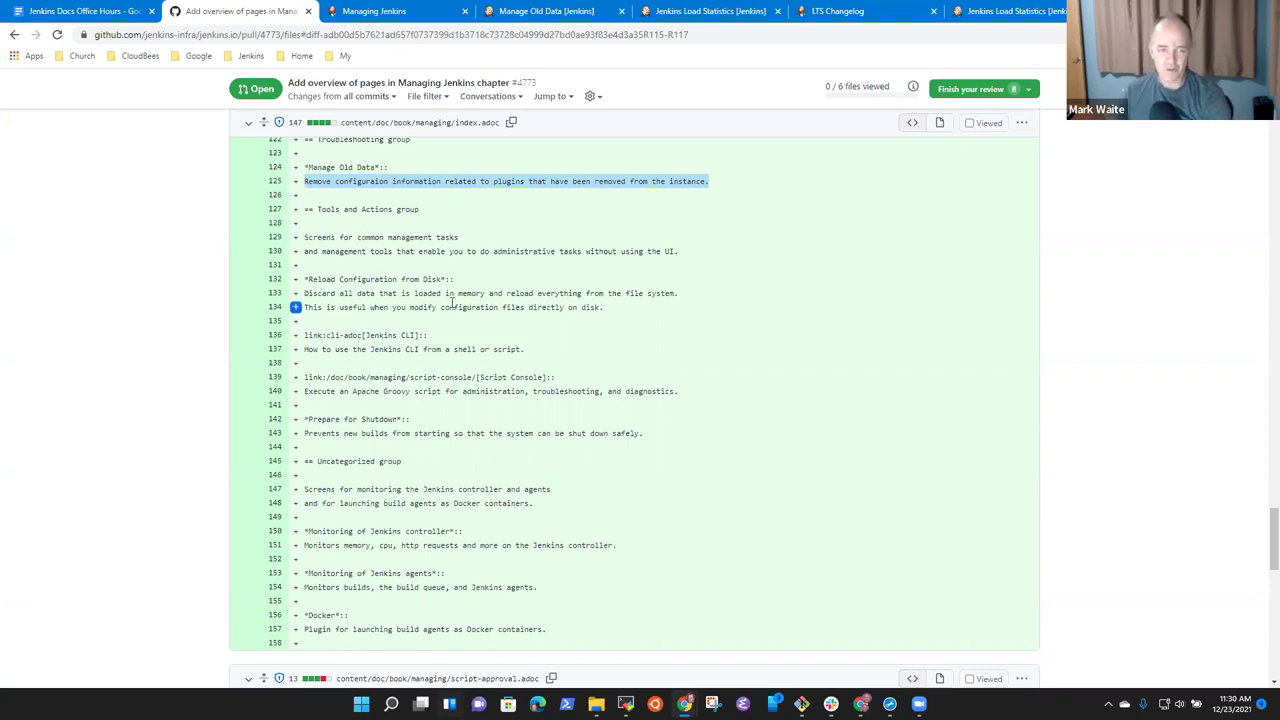
left_click(473, 245)
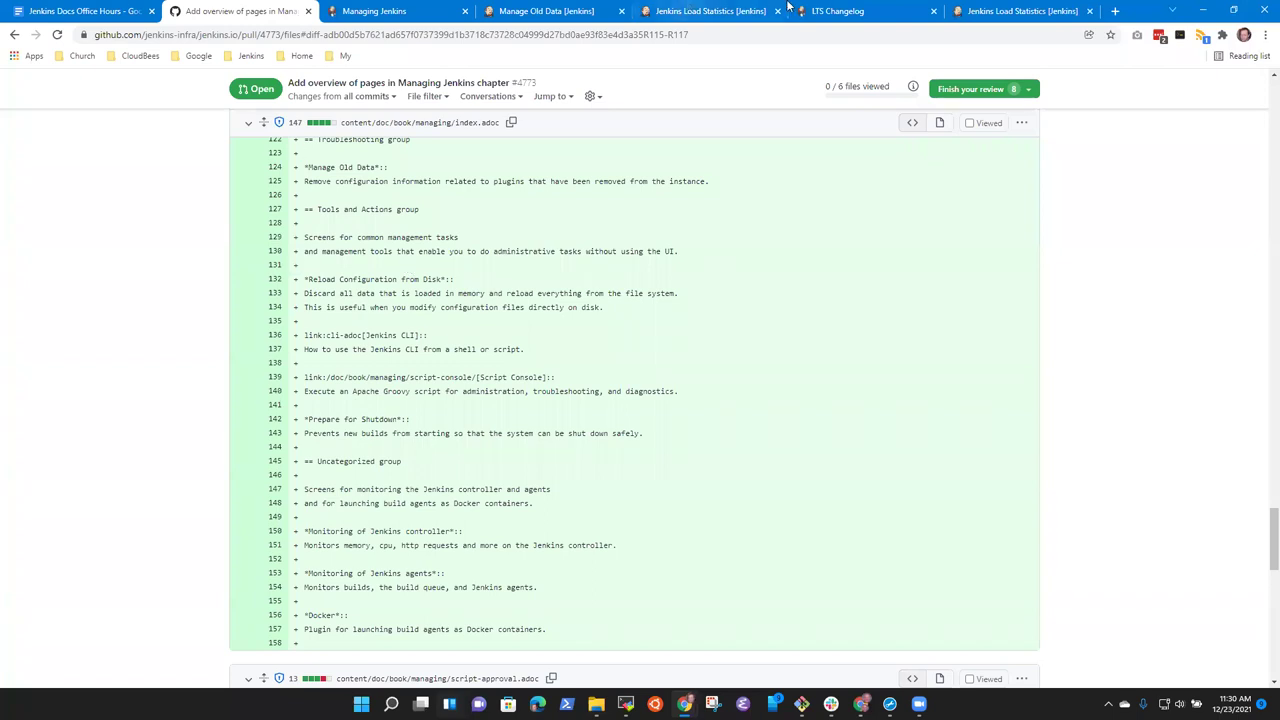
Check ci.jenkins.io's Manage Jenkins page, then return to the PR file diff.
key("ctrl+9")
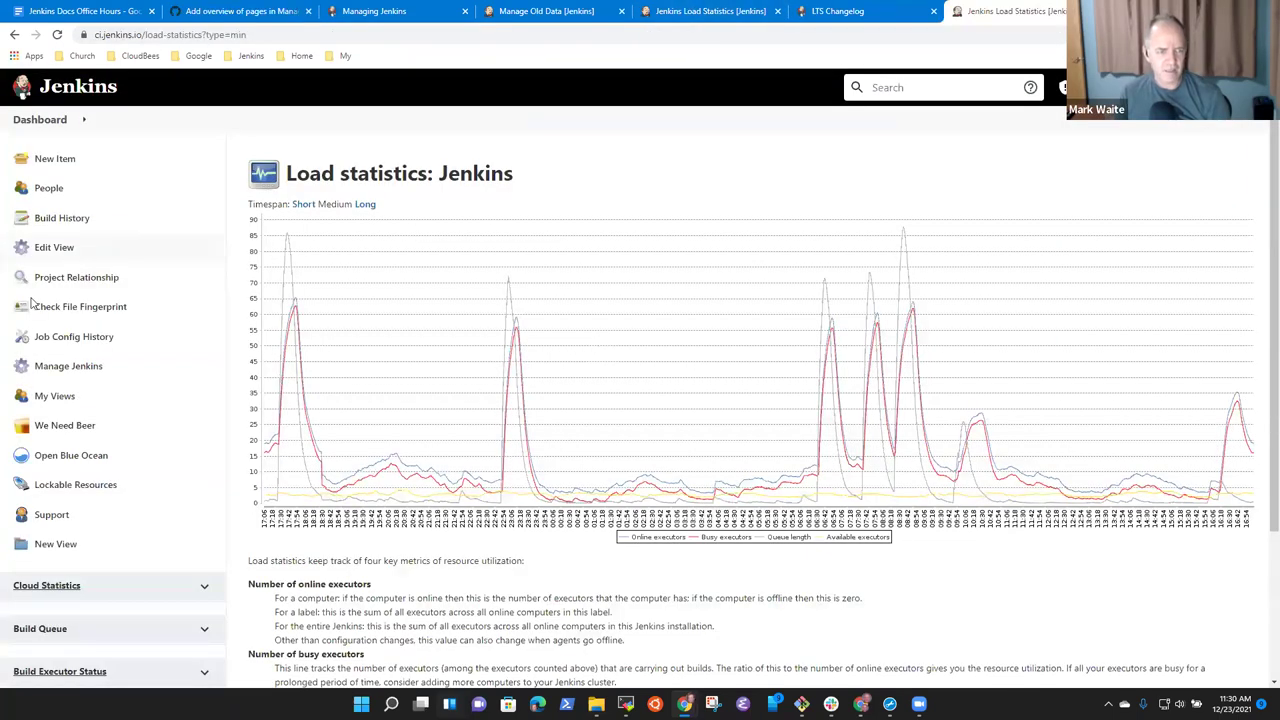
left_click(65, 366)
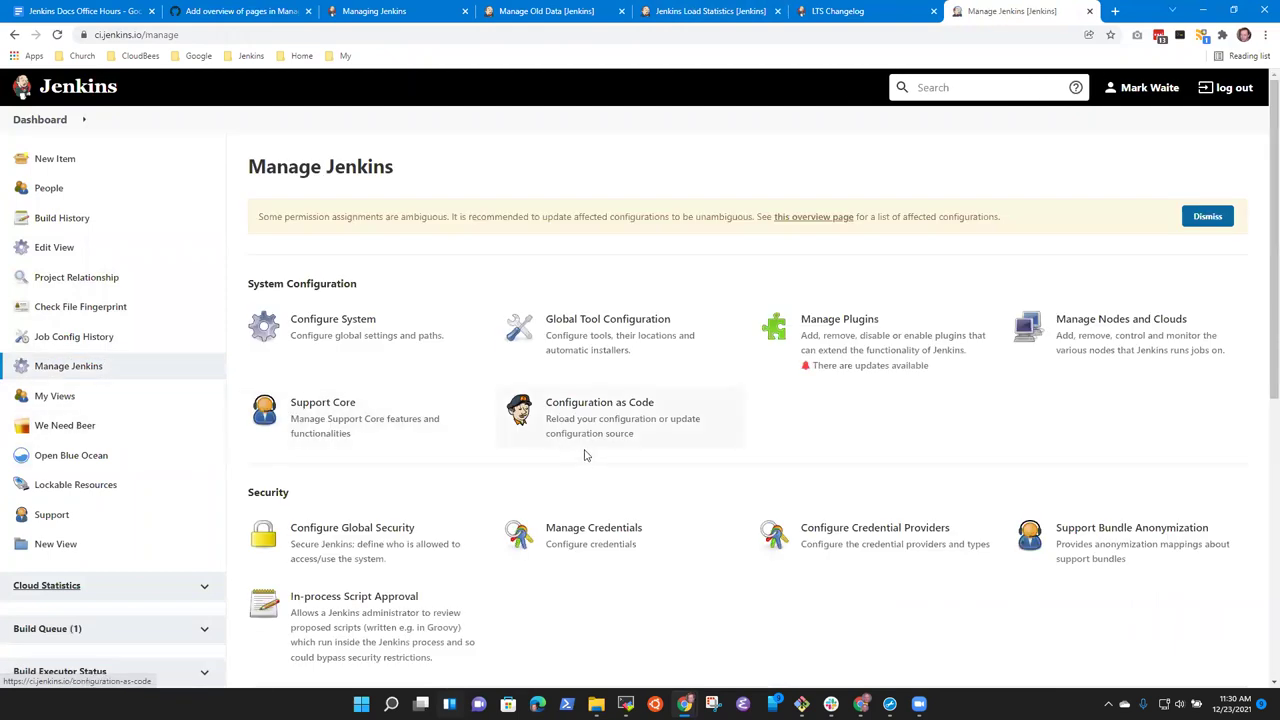
scroll(586, 451, "down", 5)
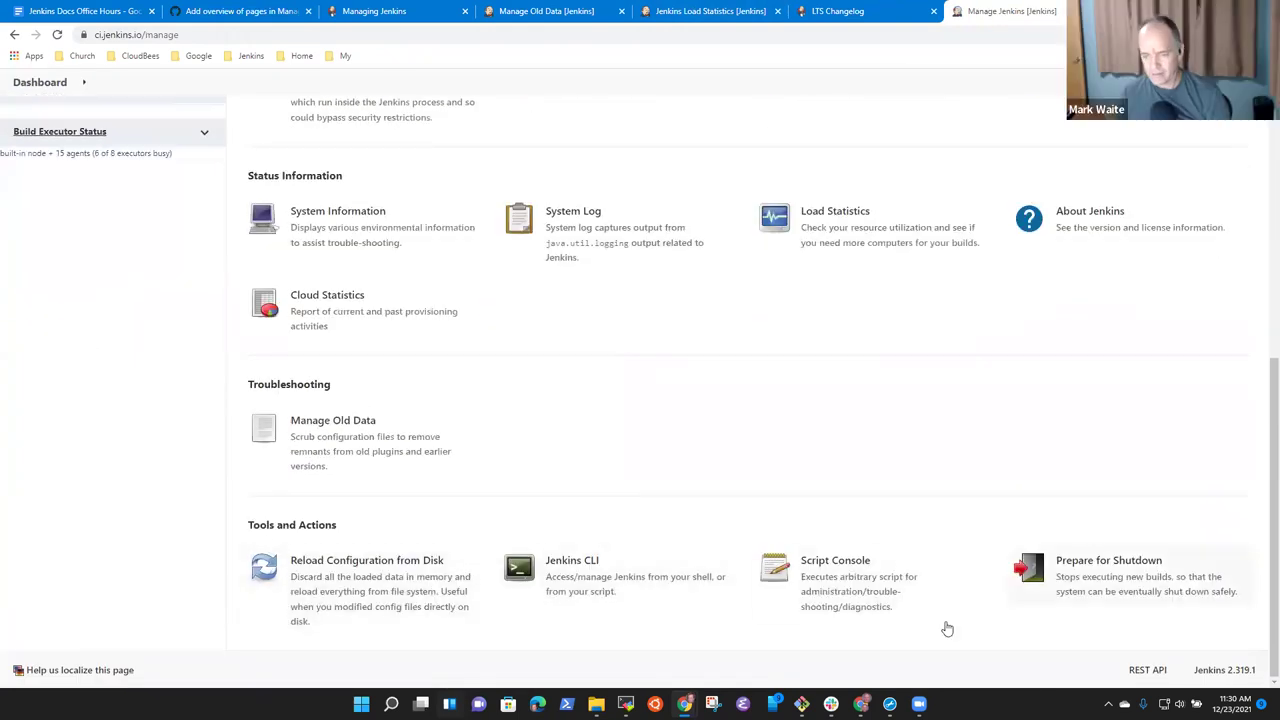
left_click(388, 12)
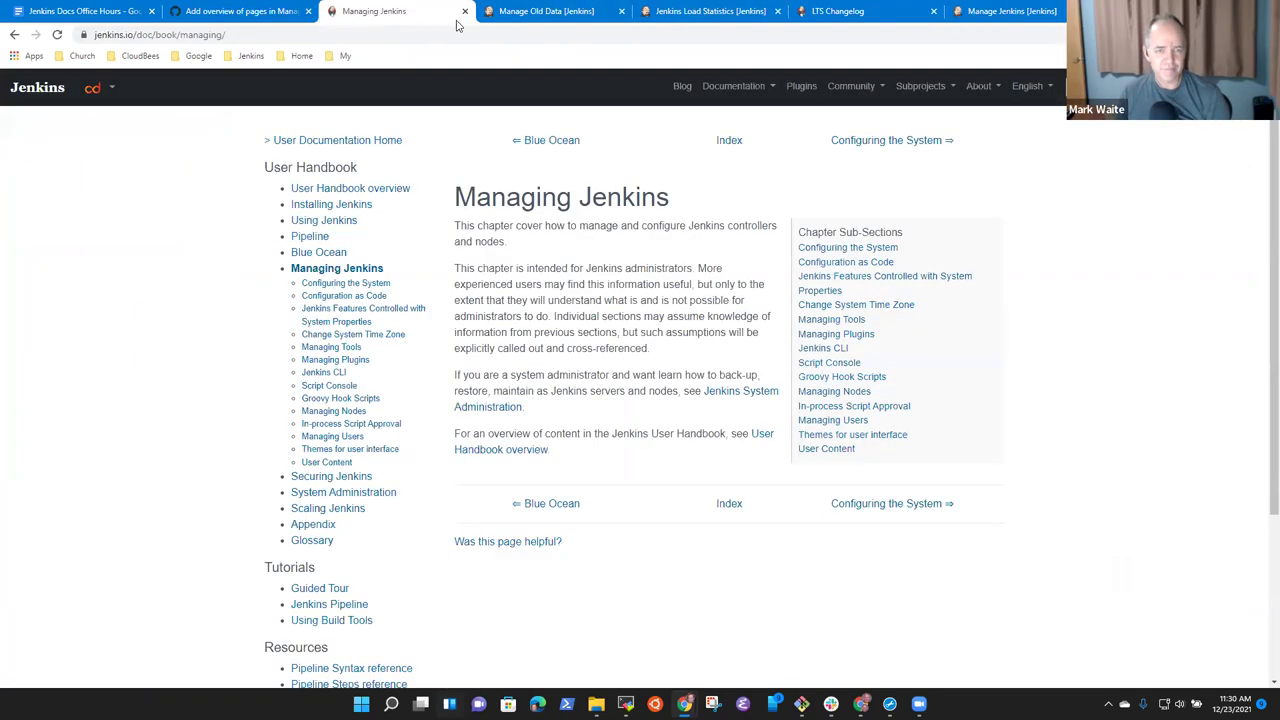
left_click(250, 12)
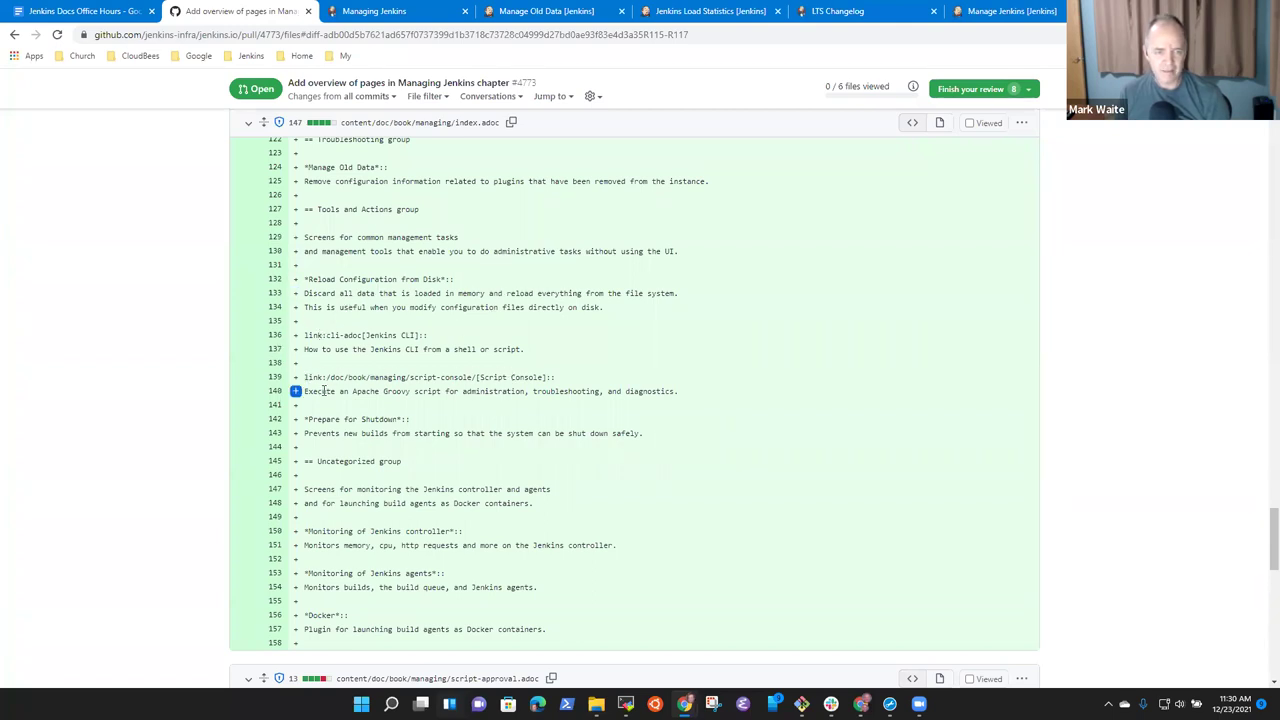
Highlight the link:cli-adoc reference on line 136 of the diff.
left_click_drag(304, 335, 360, 336)
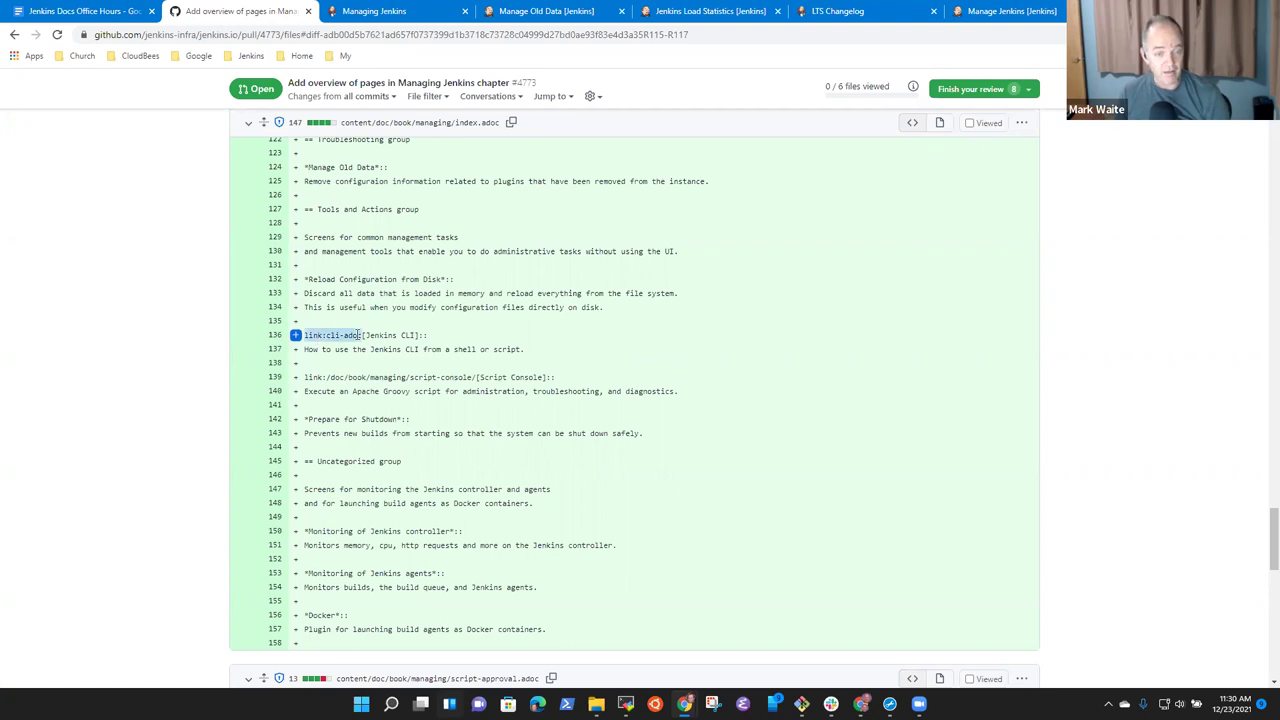
left_click(360, 336)
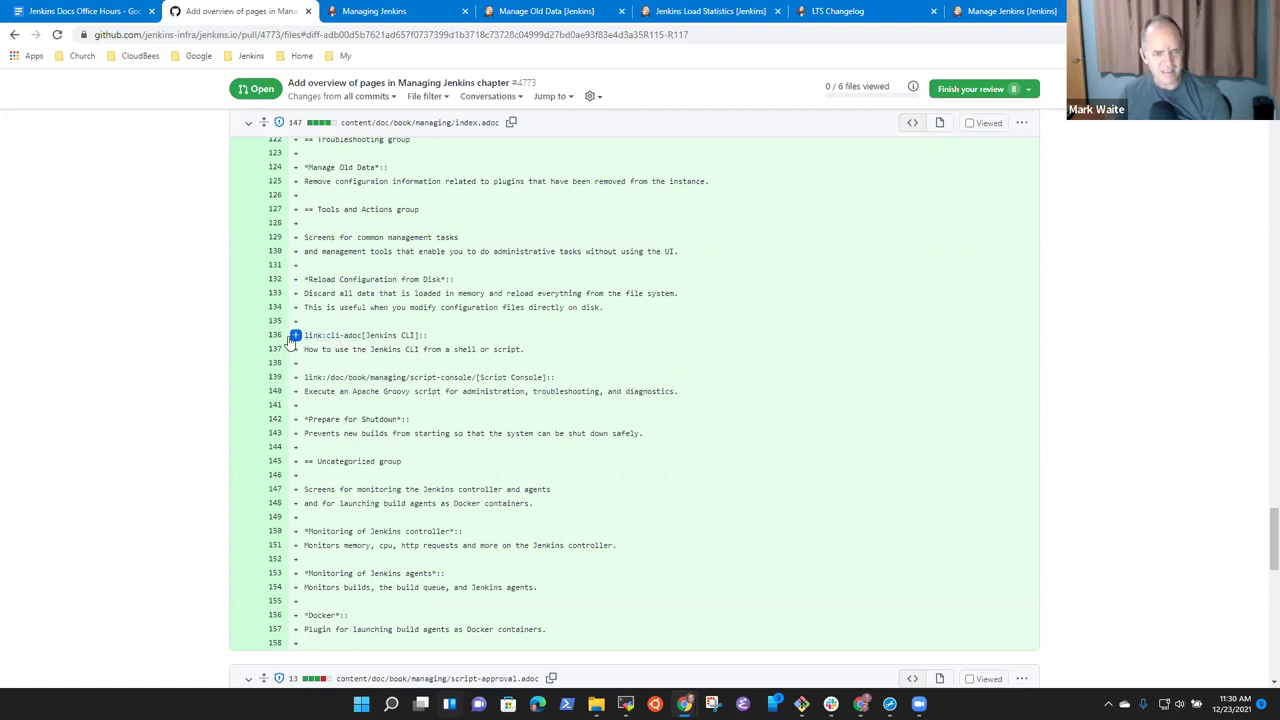
scroll(292, 338, "up", 2)
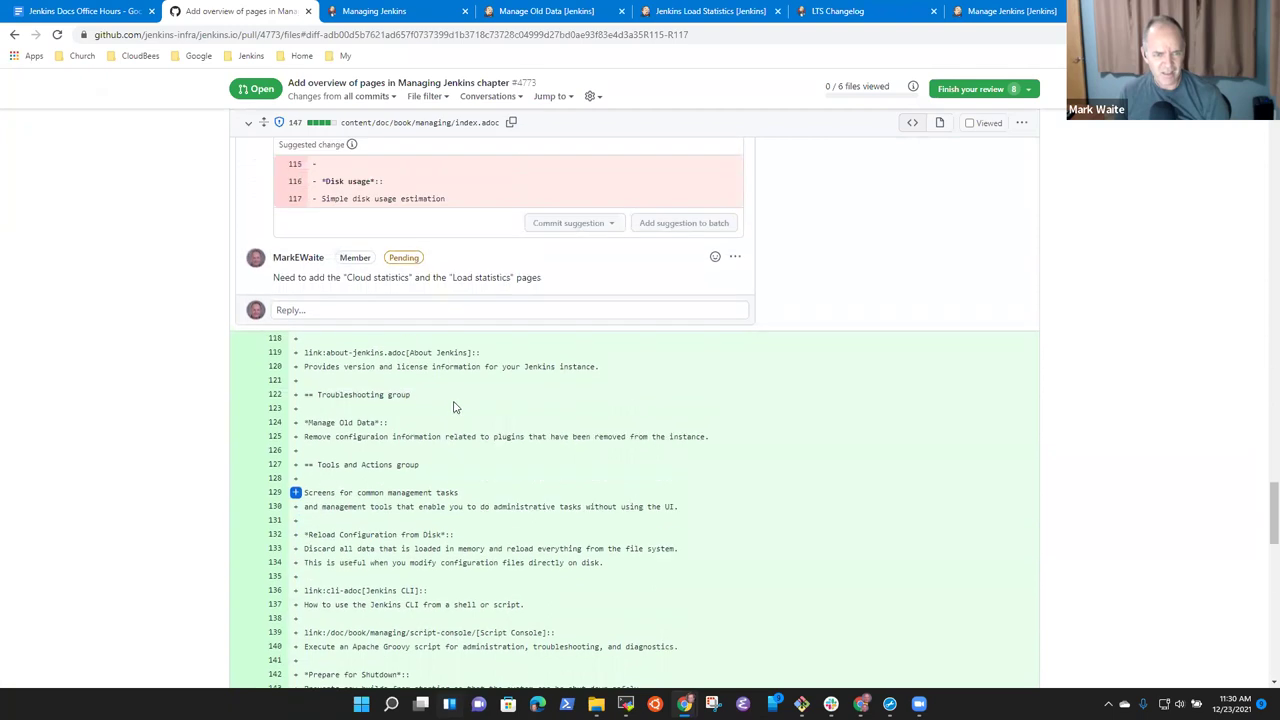
scroll(296, 320, "down", 3)
left_click_drag(304, 268, 360, 269)
left_click(345, 270)
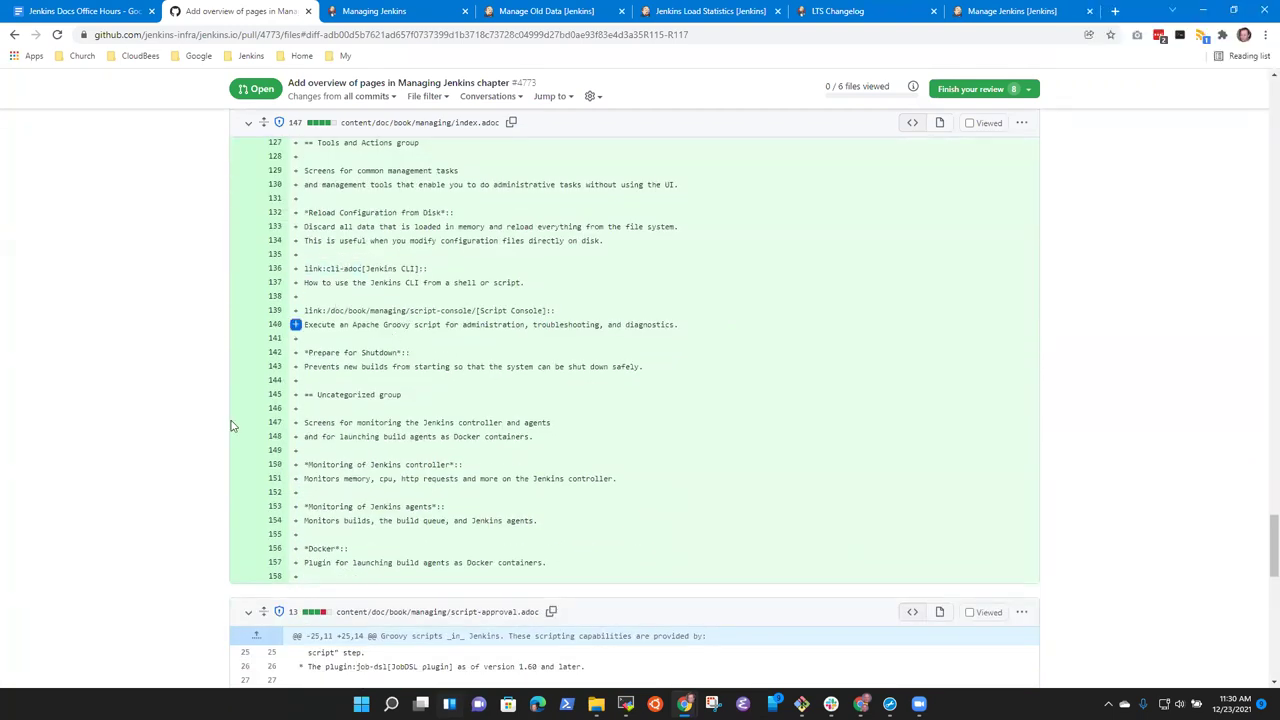
Search the diff for the 'cli-' link entry, then bring MobaXterm's terminal forward.
key("ctrl+f")
type("scri")
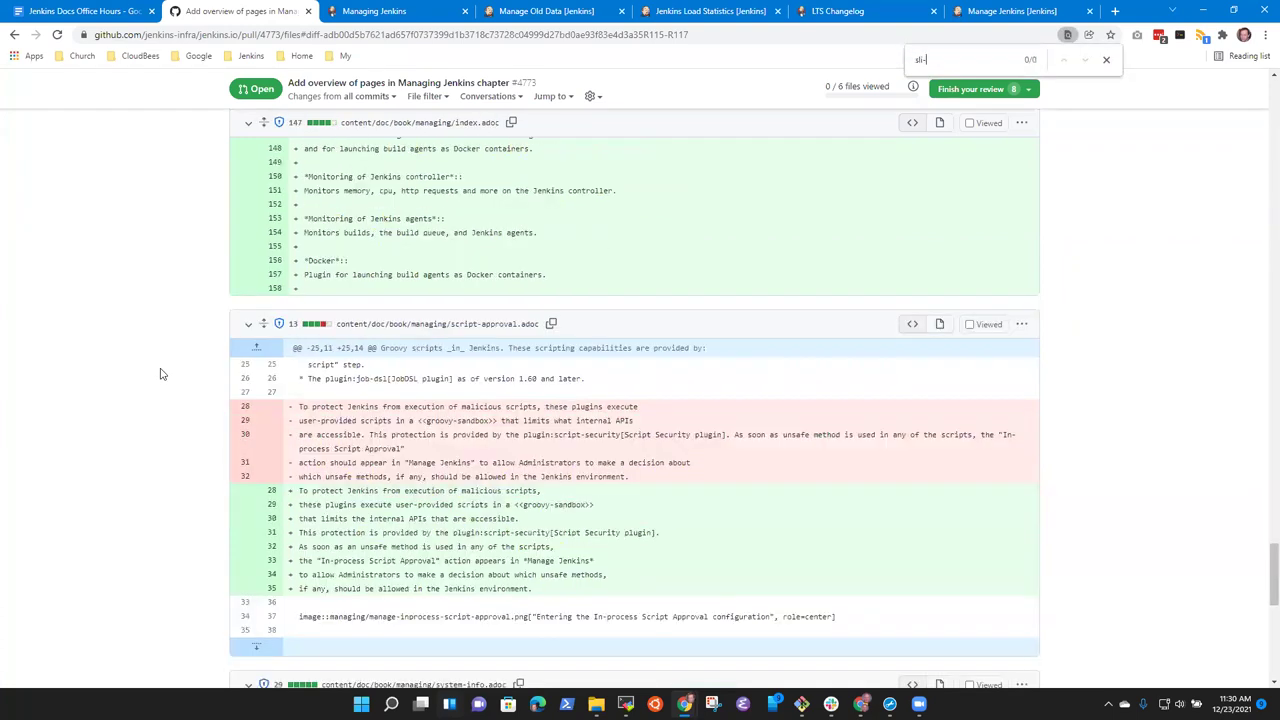
key("Home")
key("Delete")
type("c")
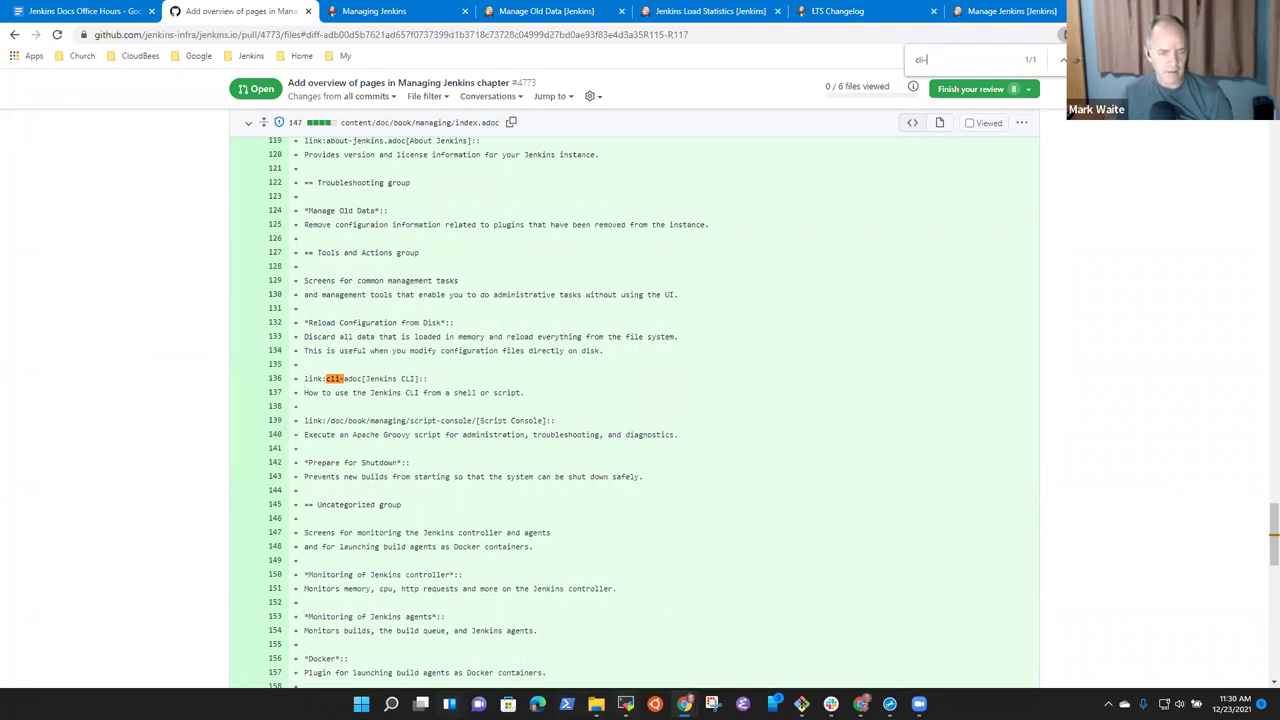
left_click(625, 703)
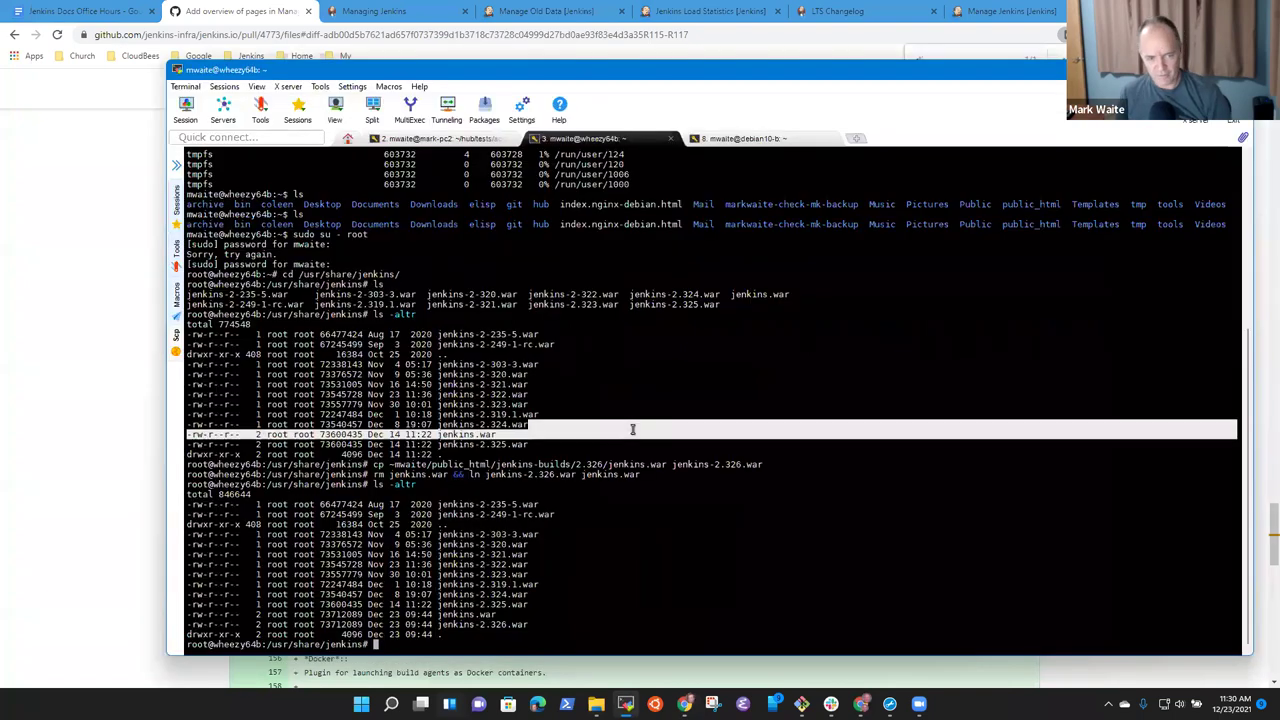
Cancel the pending mvn command and open a new mark-pc2 terminal session.
left_click(466, 140)
key("ctrl+c")
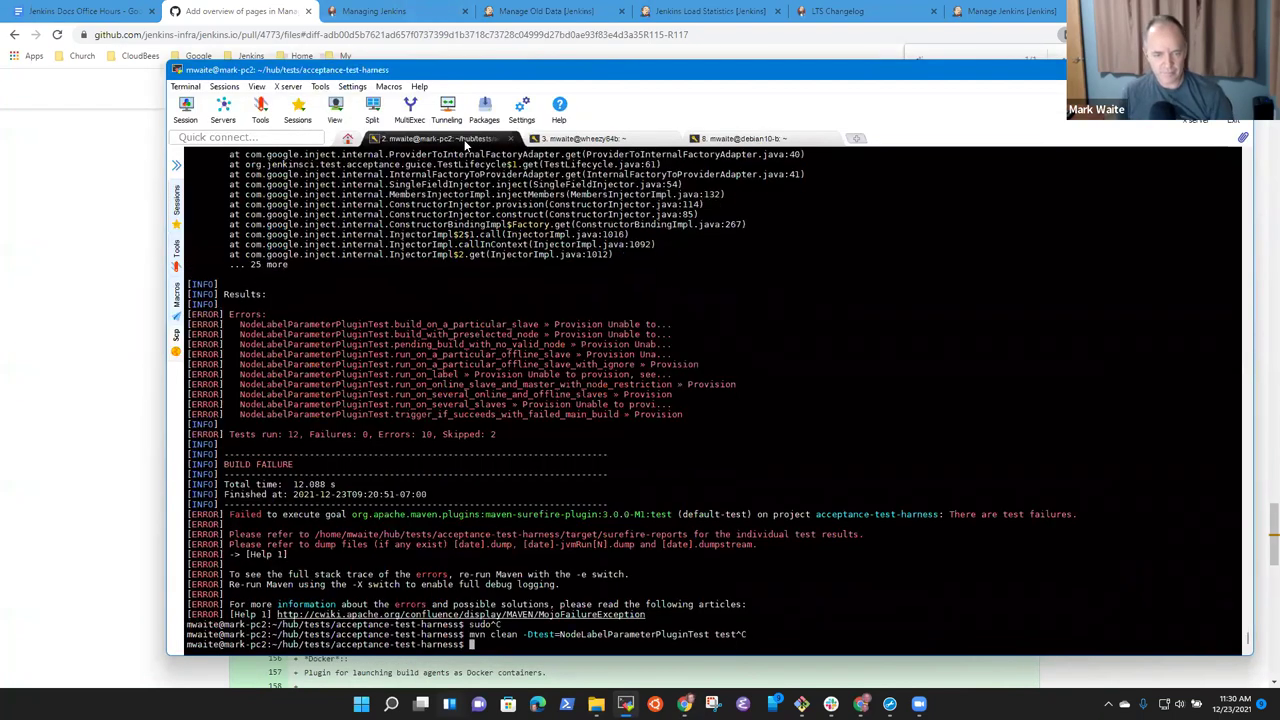
type("cd ~")
key("BackSpace")
key("BackSpace")
key("BackSpace")
key("BackSpace")
right_click(461, 138)
left_click(500, 175)
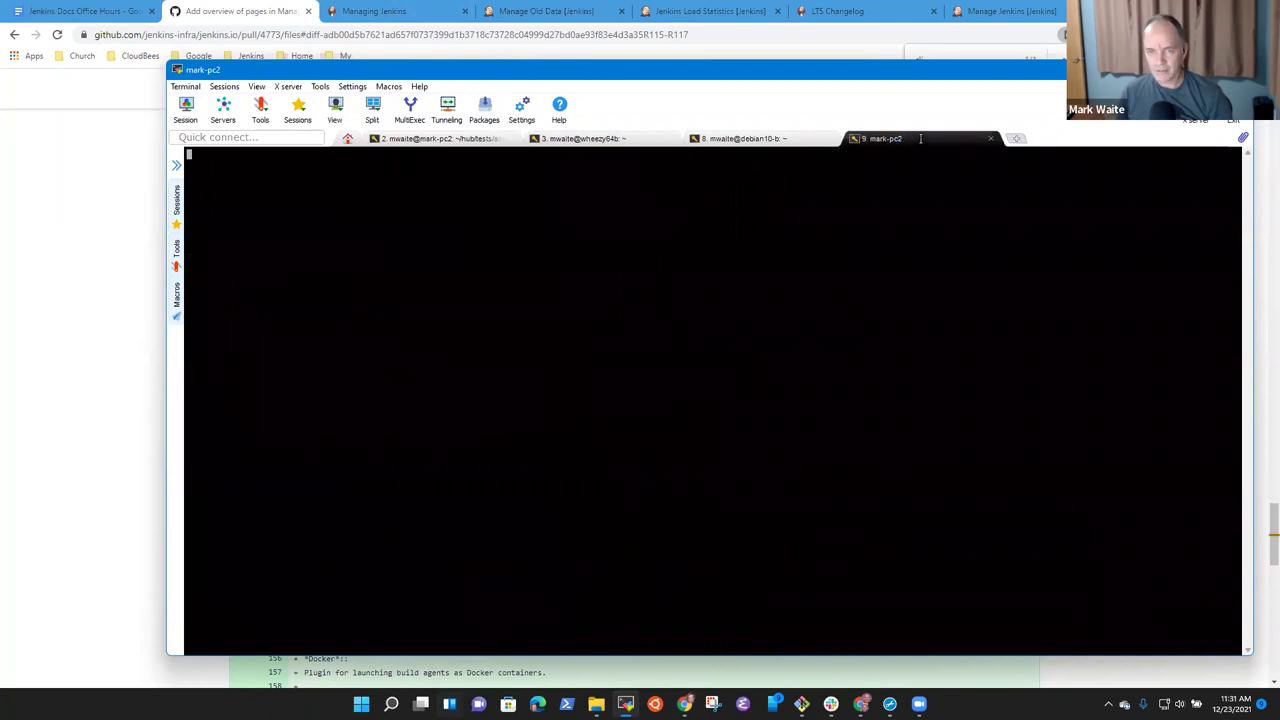
List open pull requests with gh pr list in docker-lfs, then in jenkins.io.
type("cd ")
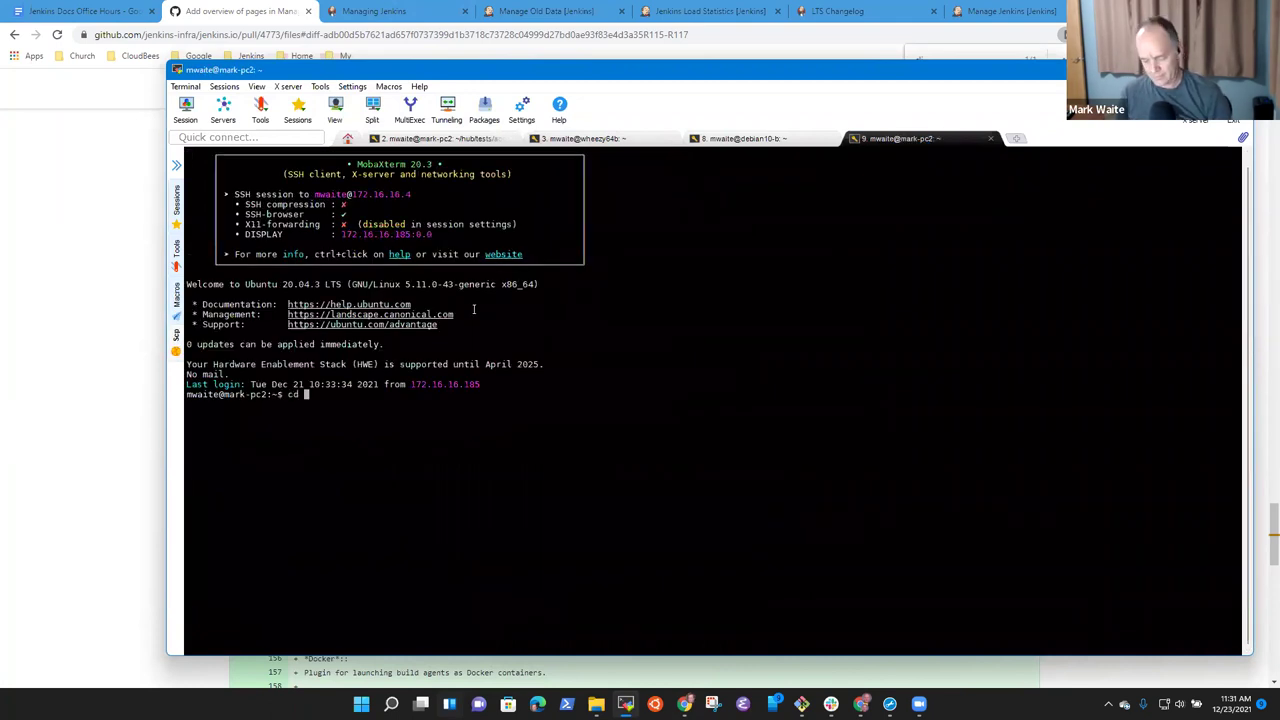
type("git/jenkins/docker-lfs/")
key("Return")
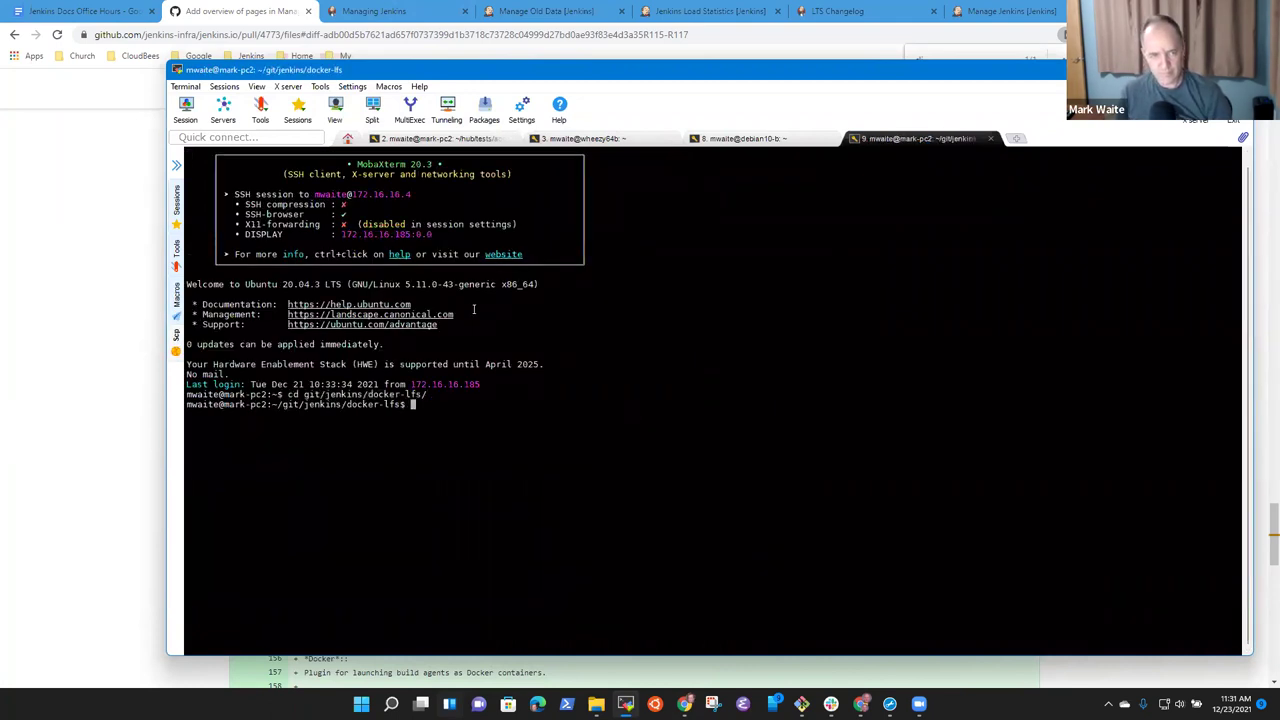
type("gh pr list")
key("Return")
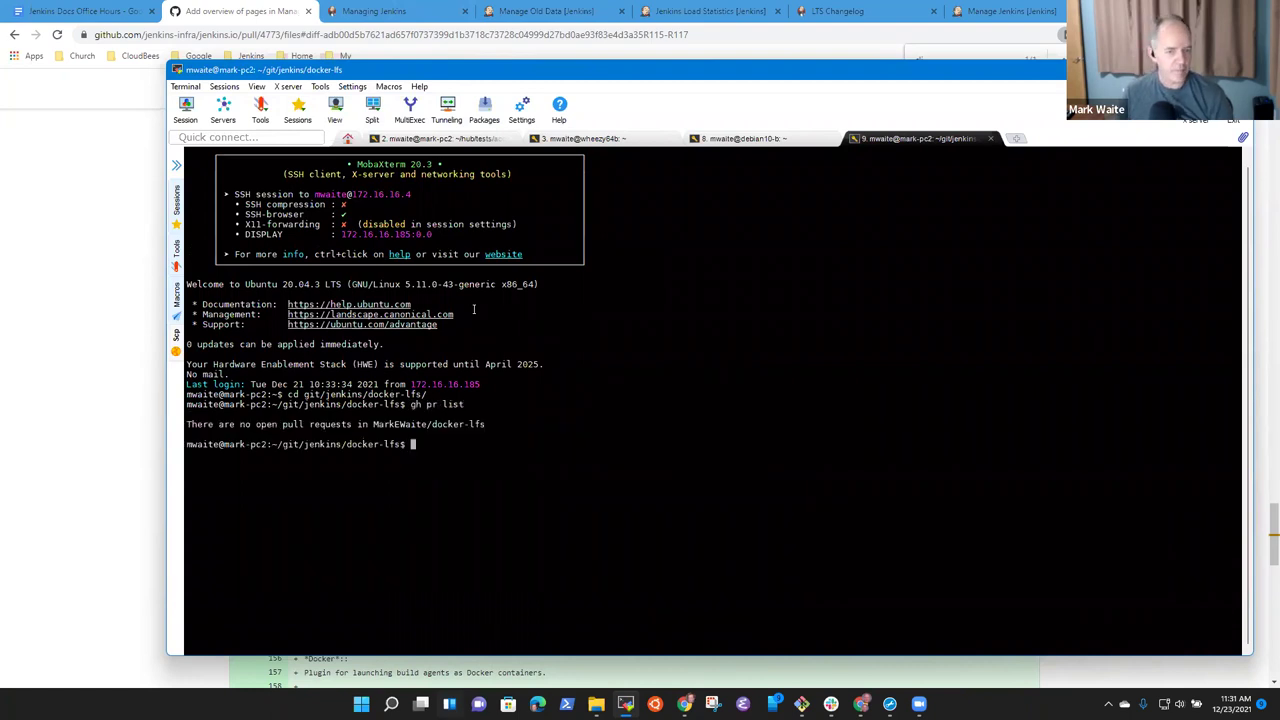
type("cd ../jenkins.")
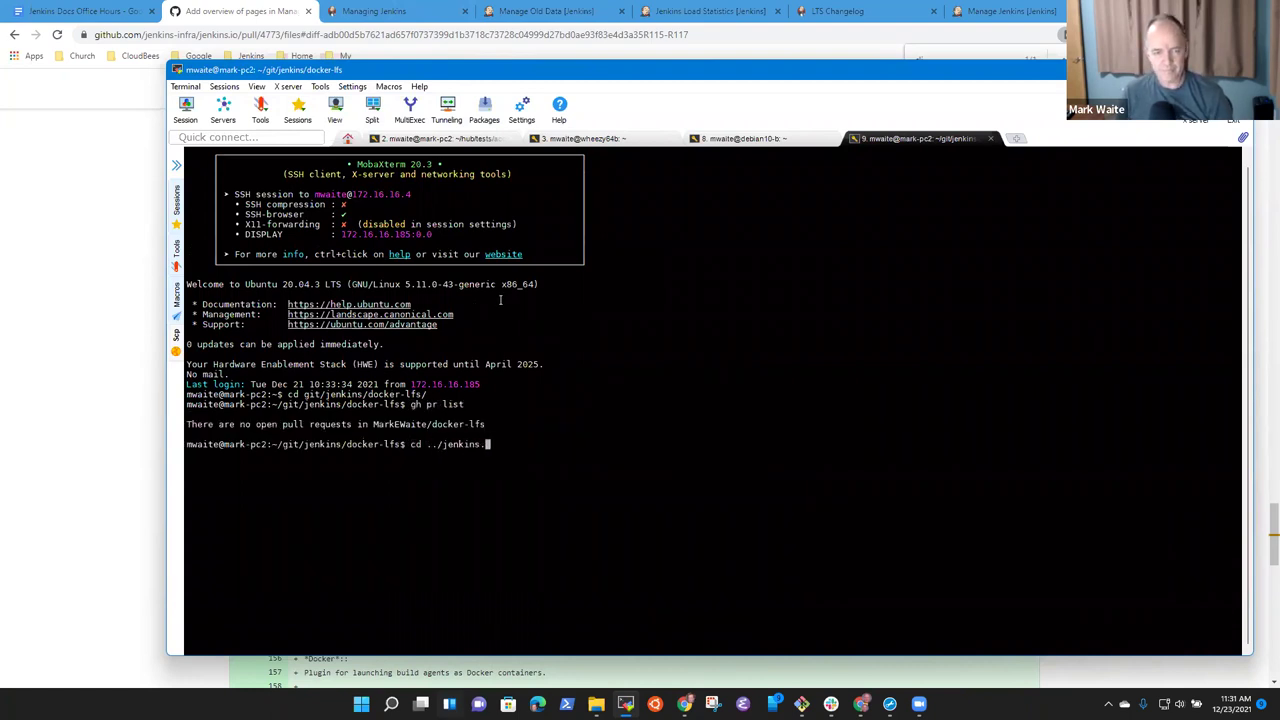
key("Tab")
key("Return")
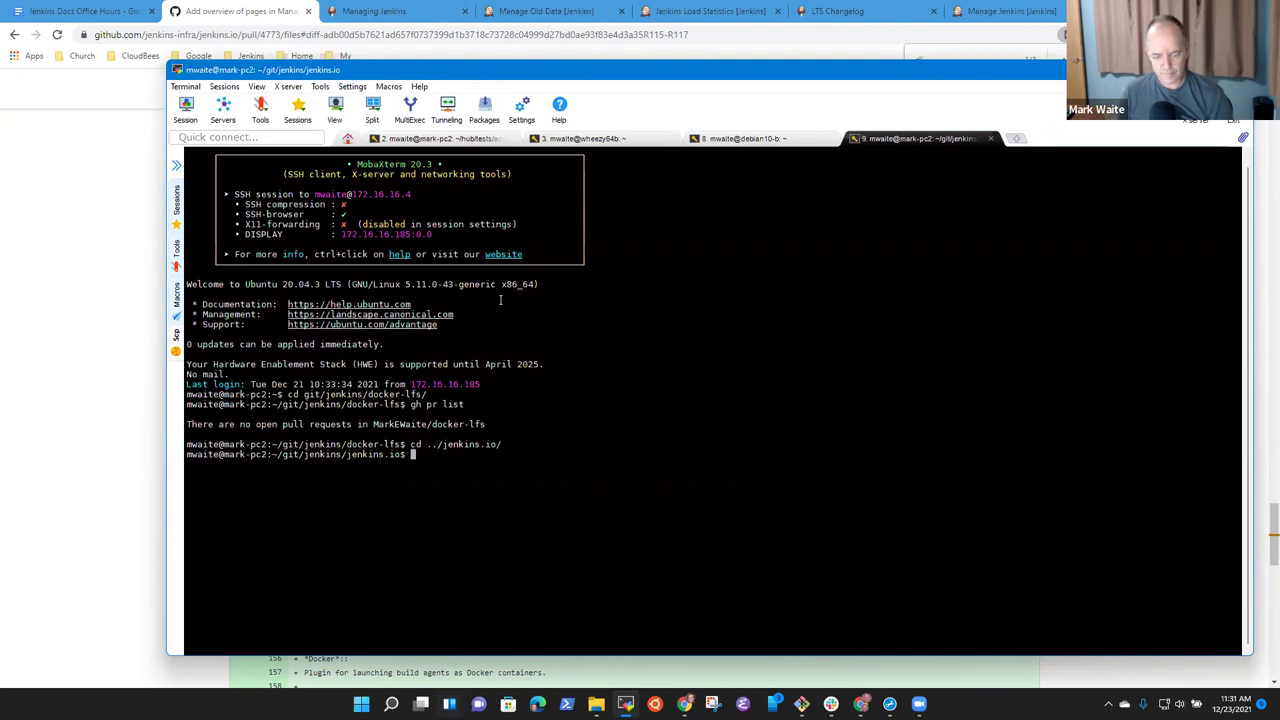
type("gh pr list")
key("Return")
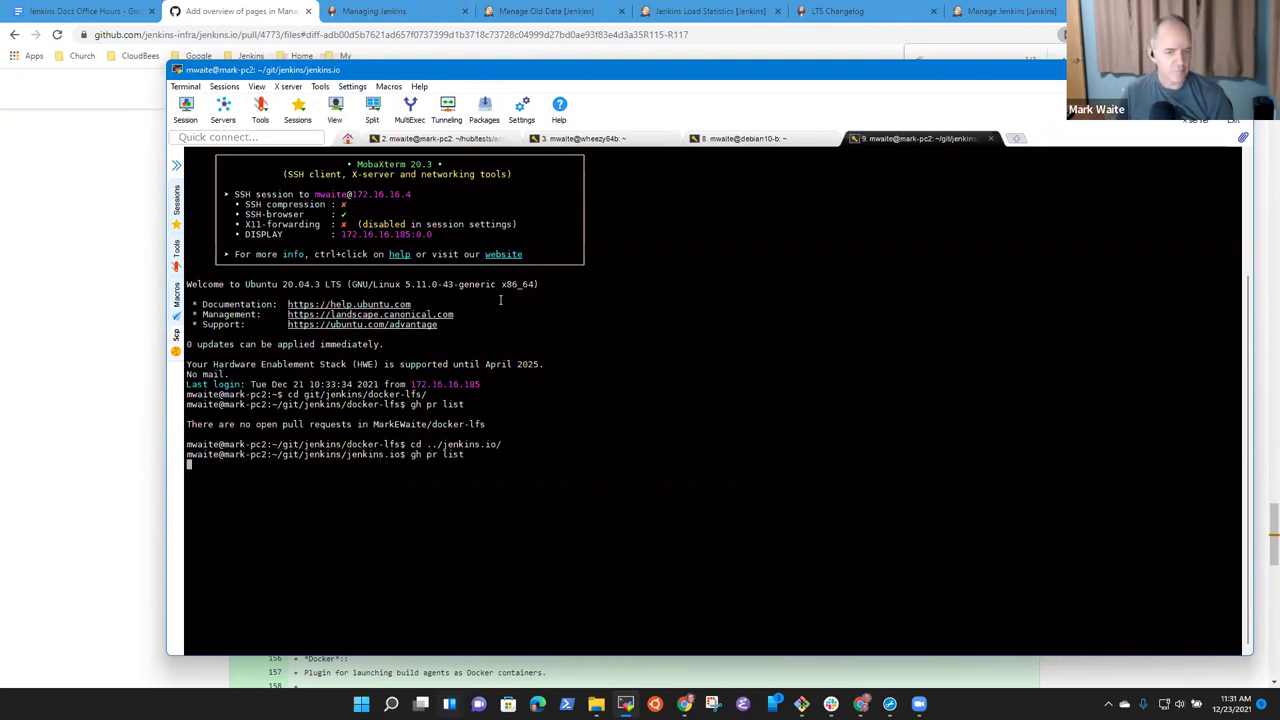
Check out pull request 4773 with gh pr checkout, then type git merge master.
type("gh pr ")
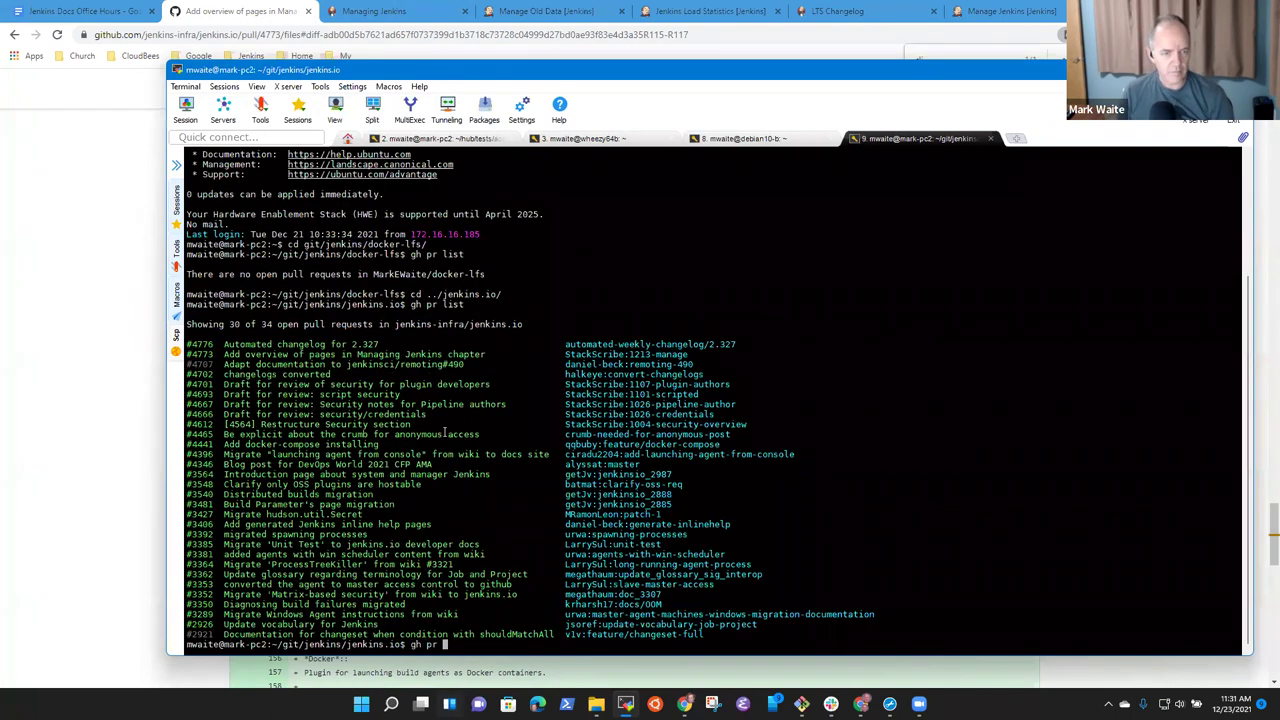
type("clhec")
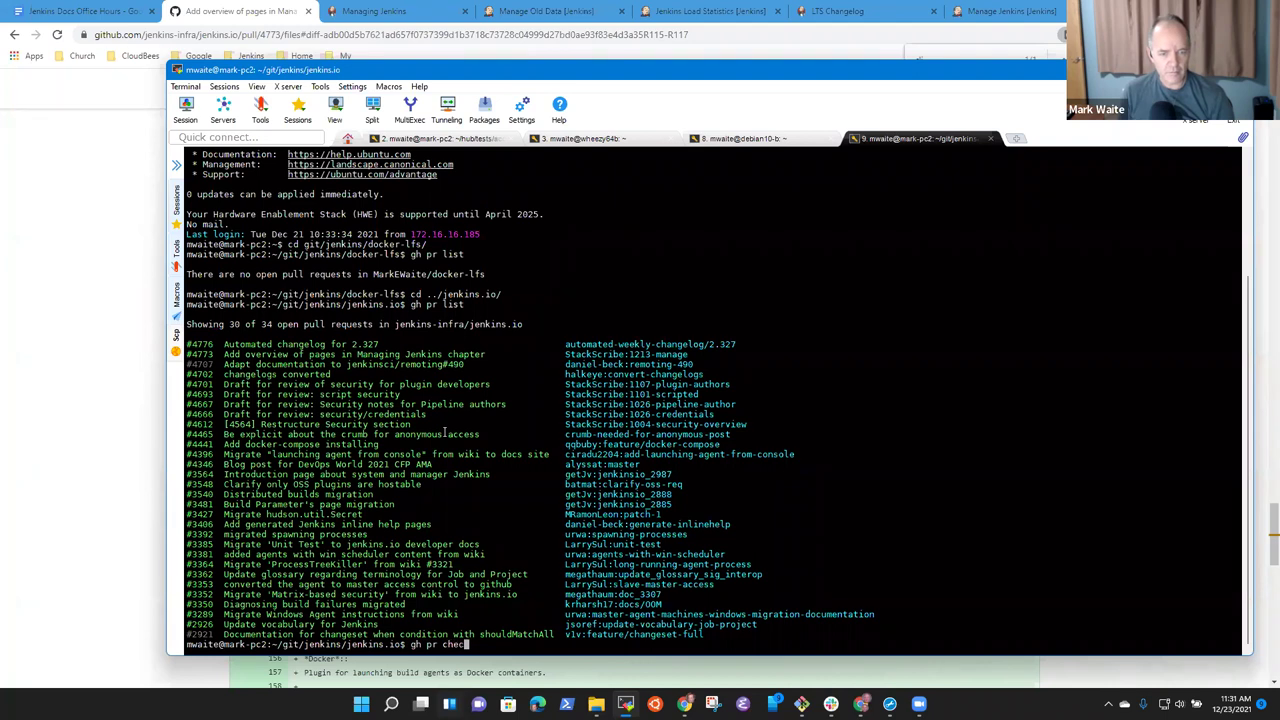
type("kou")
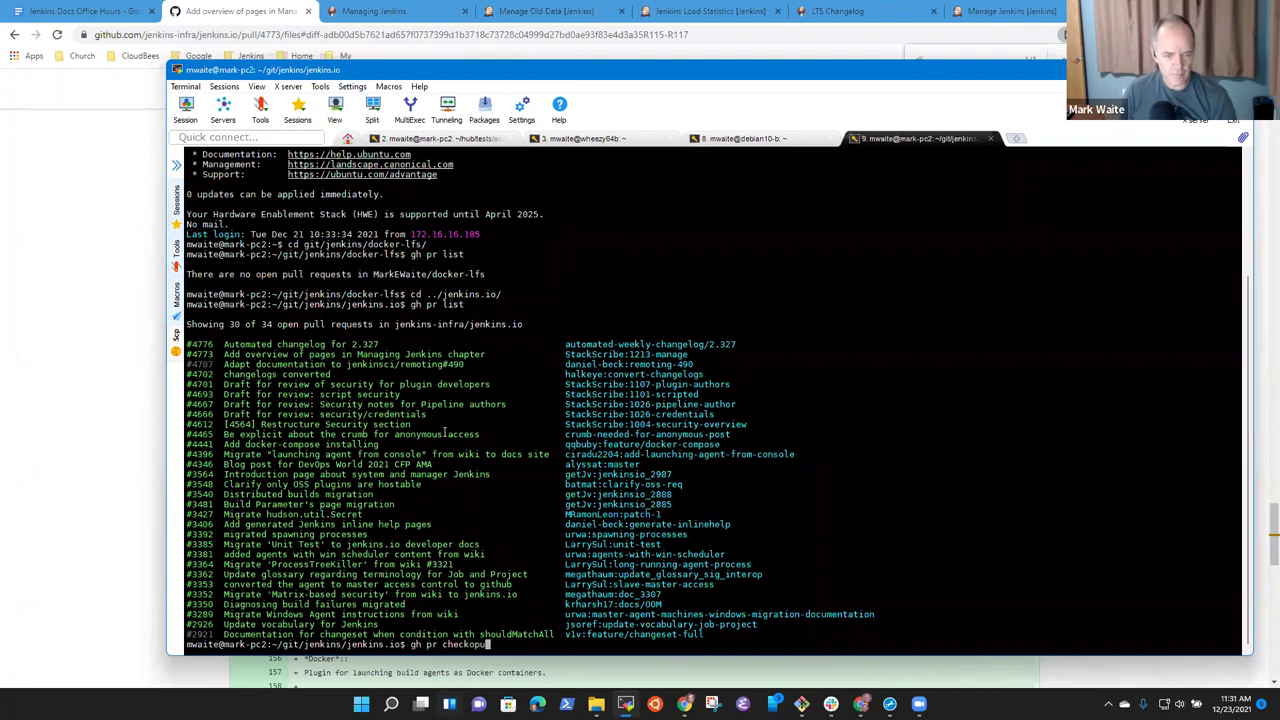
type("t")
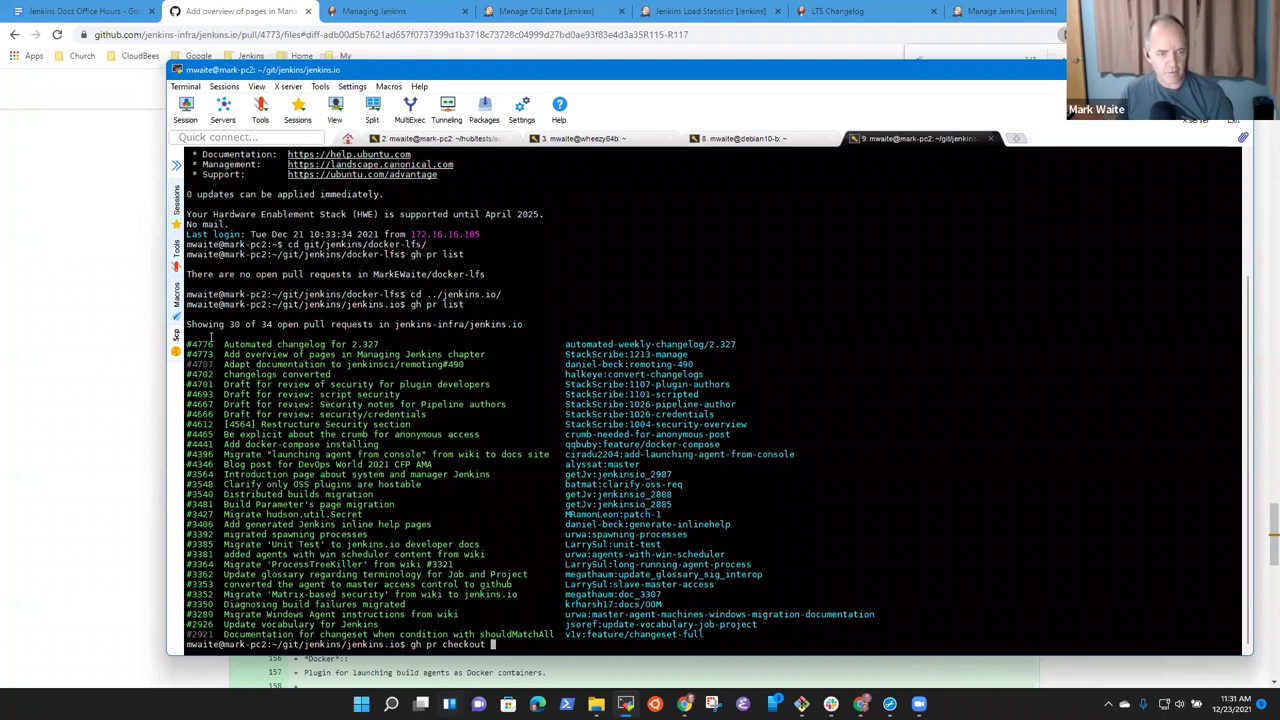
double_click(200, 354)
right_click(445, 362)
key("Return")
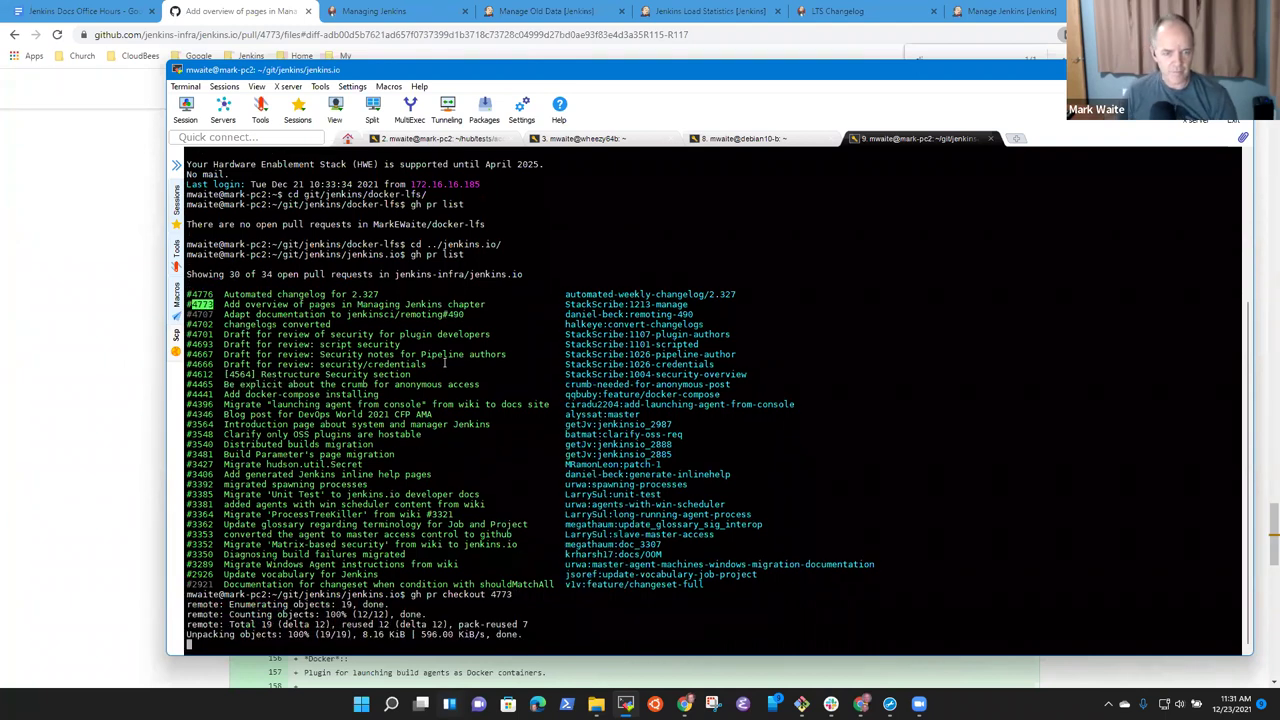
type("git ")
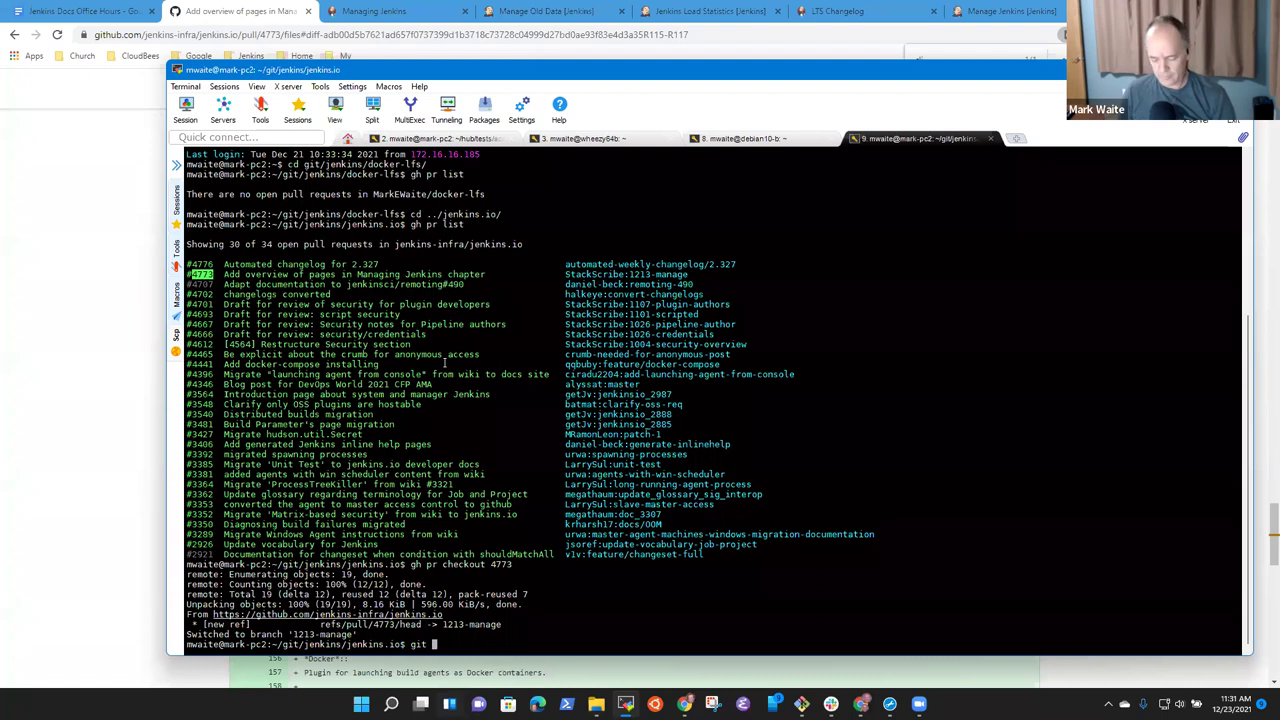
type("merge master")
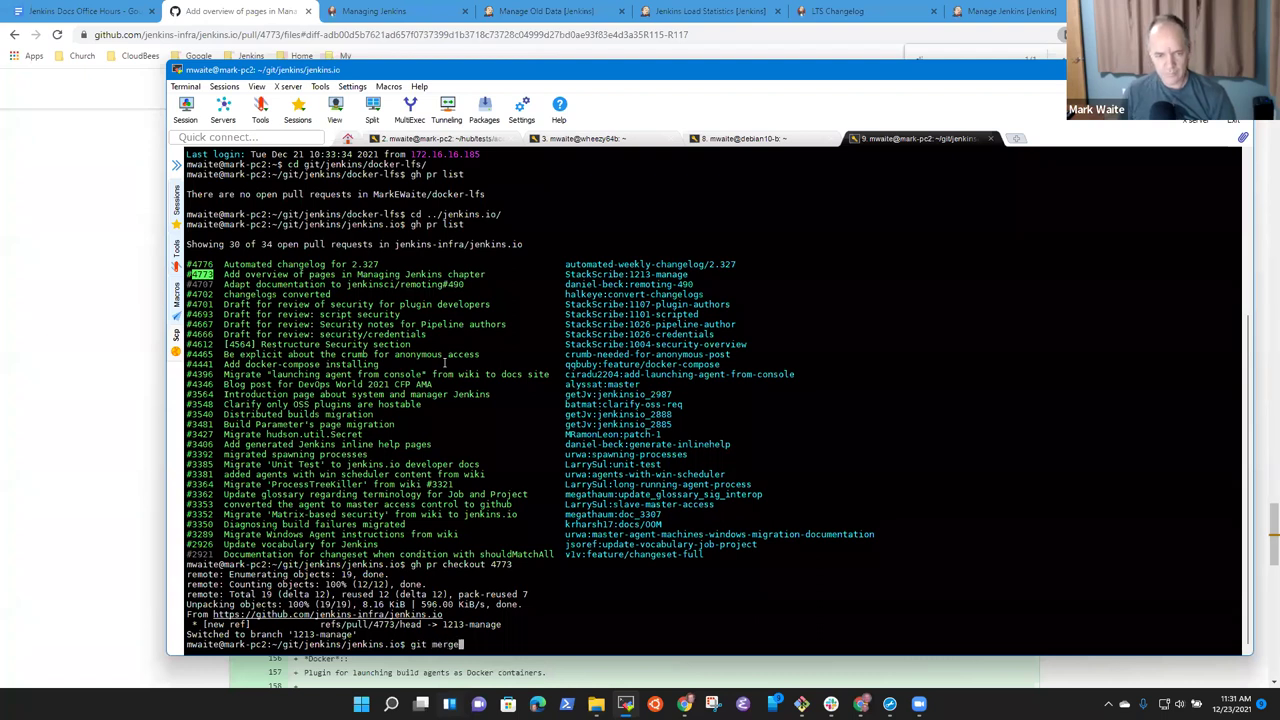
Merge master into the PR branch with the default merge message and view its diff against master.
key("Return")
key("shift+z")
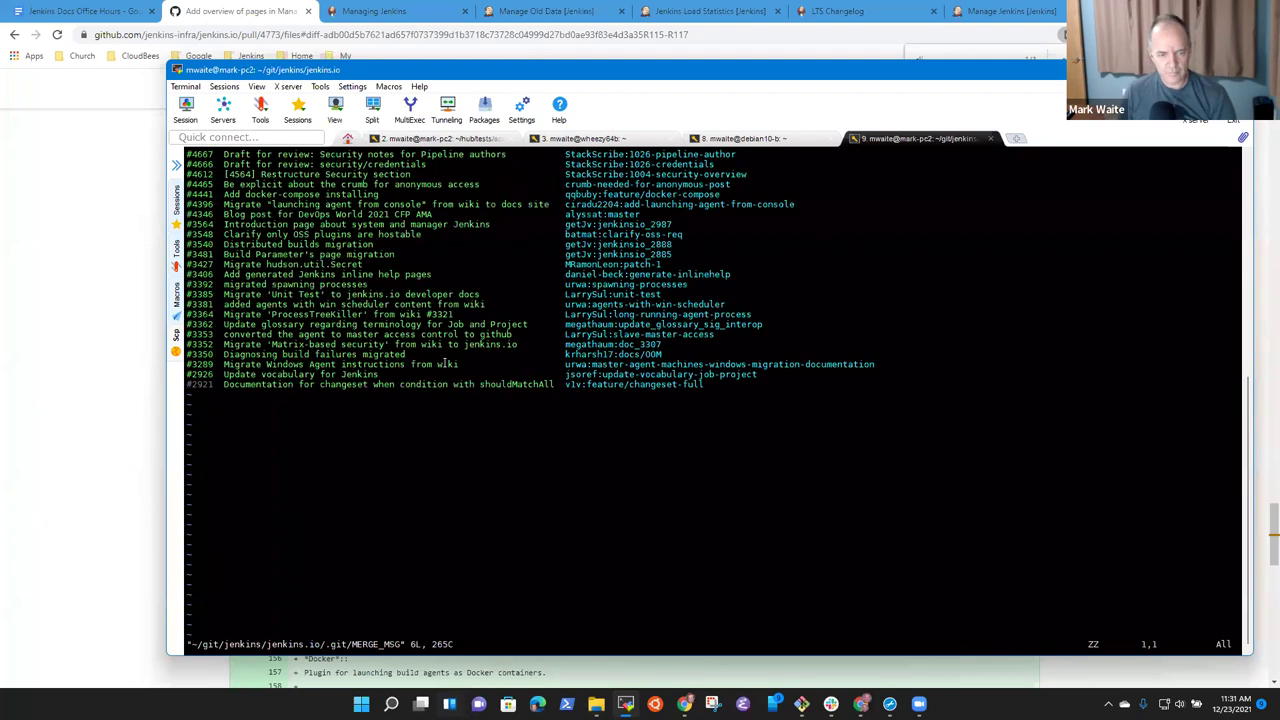
type("git diff master")
key("Return")
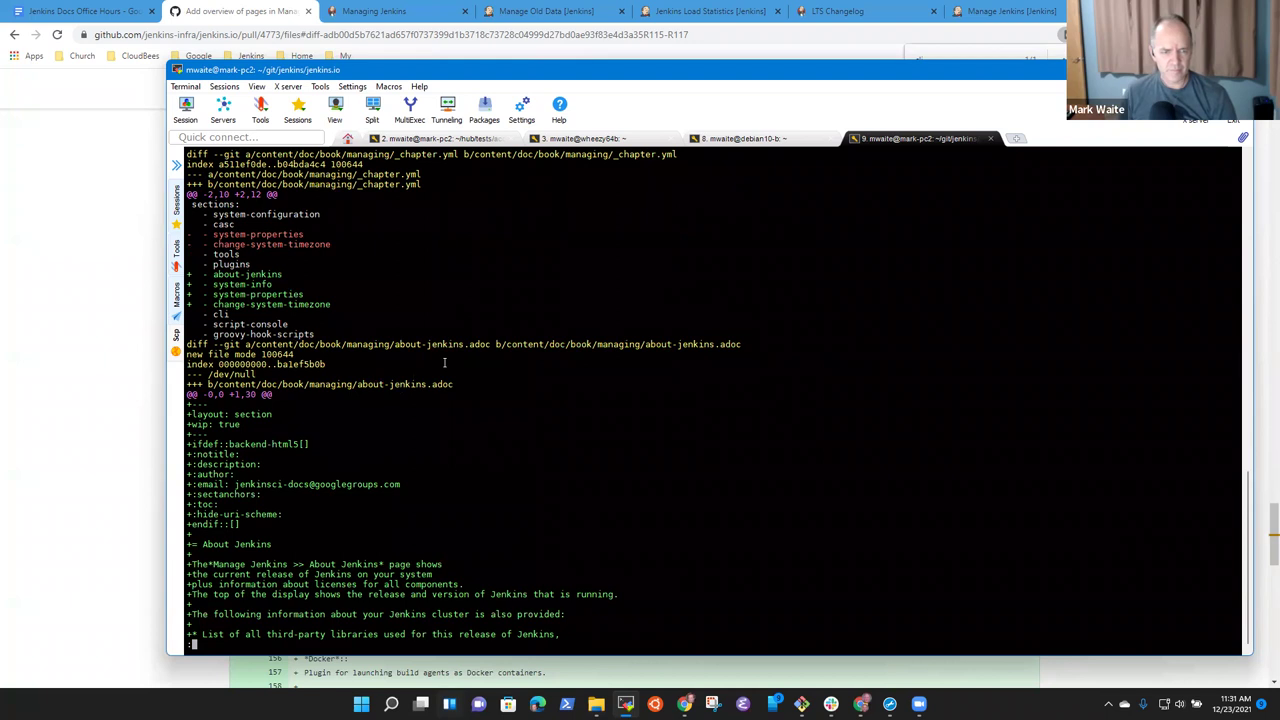
key("space")
key("space")
List repository files matching *cli-adoc*, then refine the git ls-files pattern to find cli.adoc files.
type("qgit ls-files ")
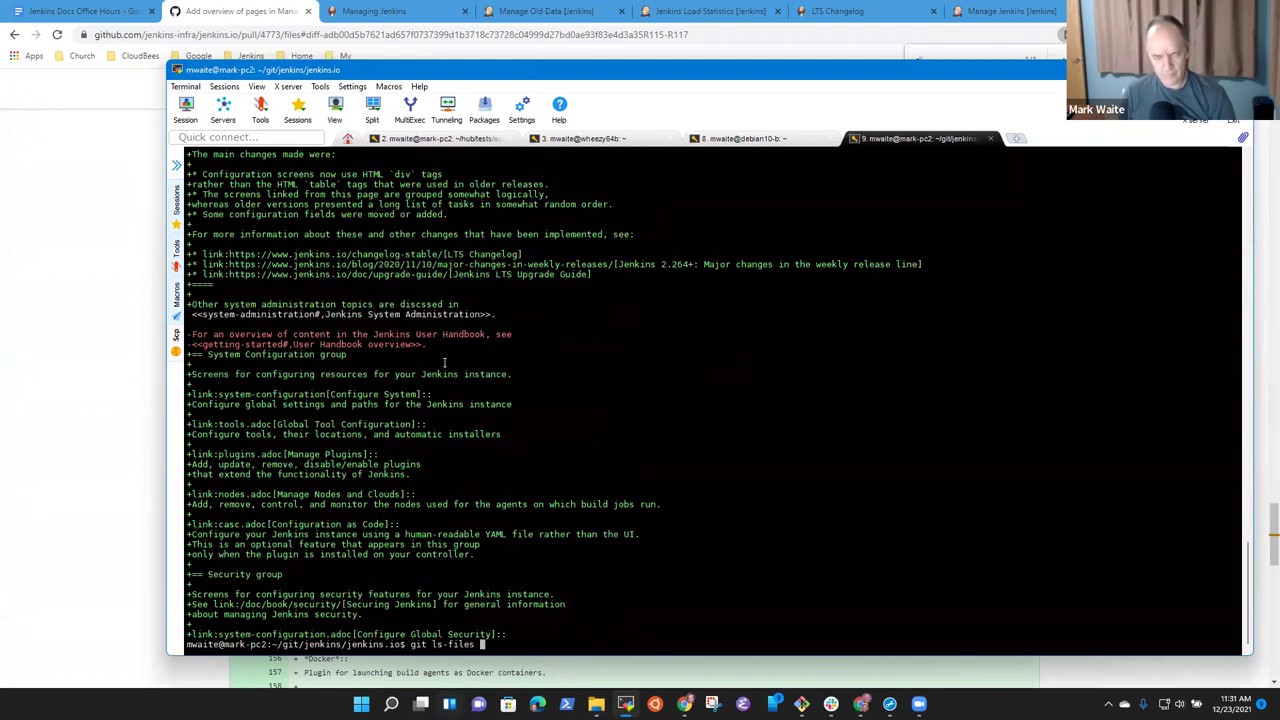
type("-- *cli-ad")
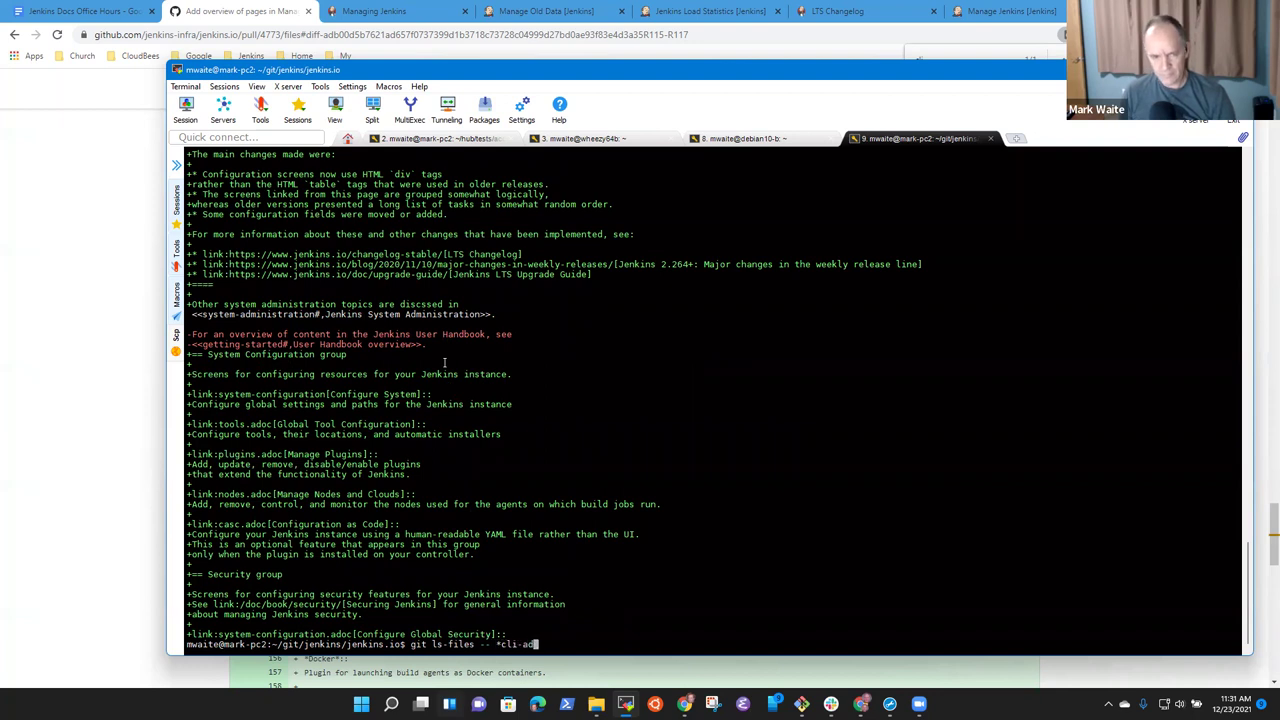
type("ov*")
key("BackSpace")
key("BackSpace")
type("c*")
key("Return")
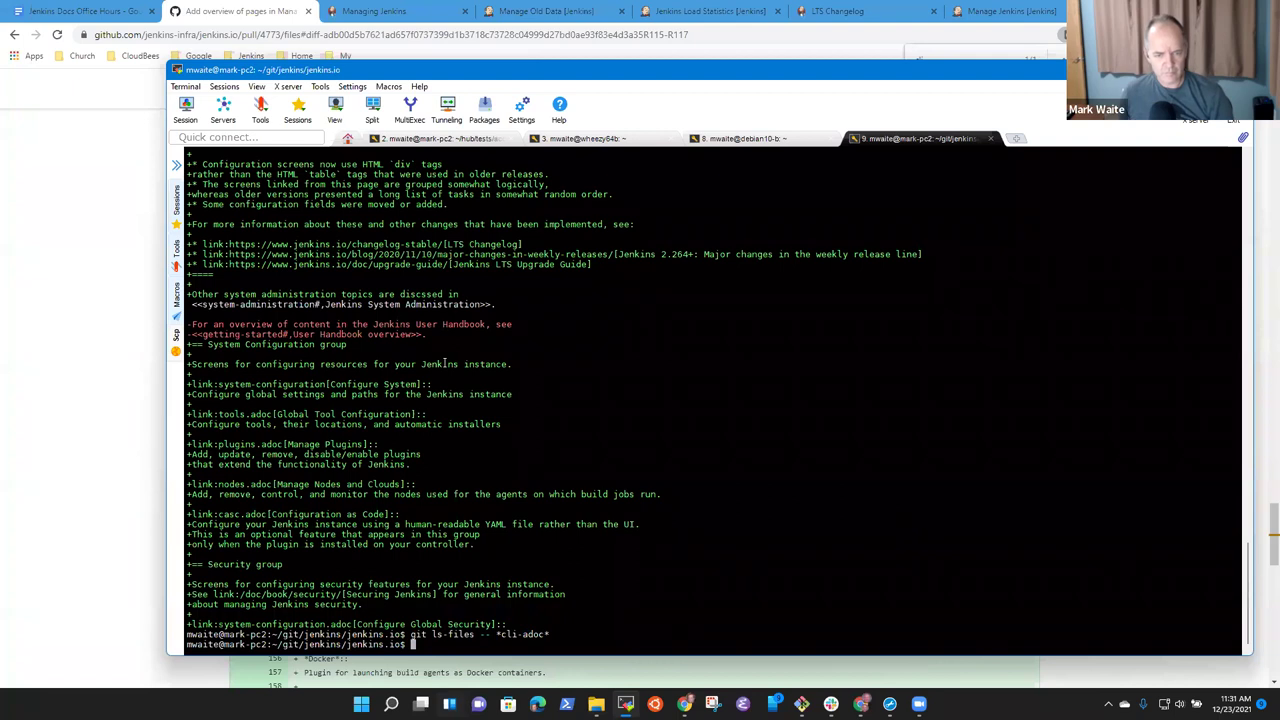
key("Up")
key("BackSpace")
key("Left")
key("Left")
key("BackSpace")
type(".")
key("Return")
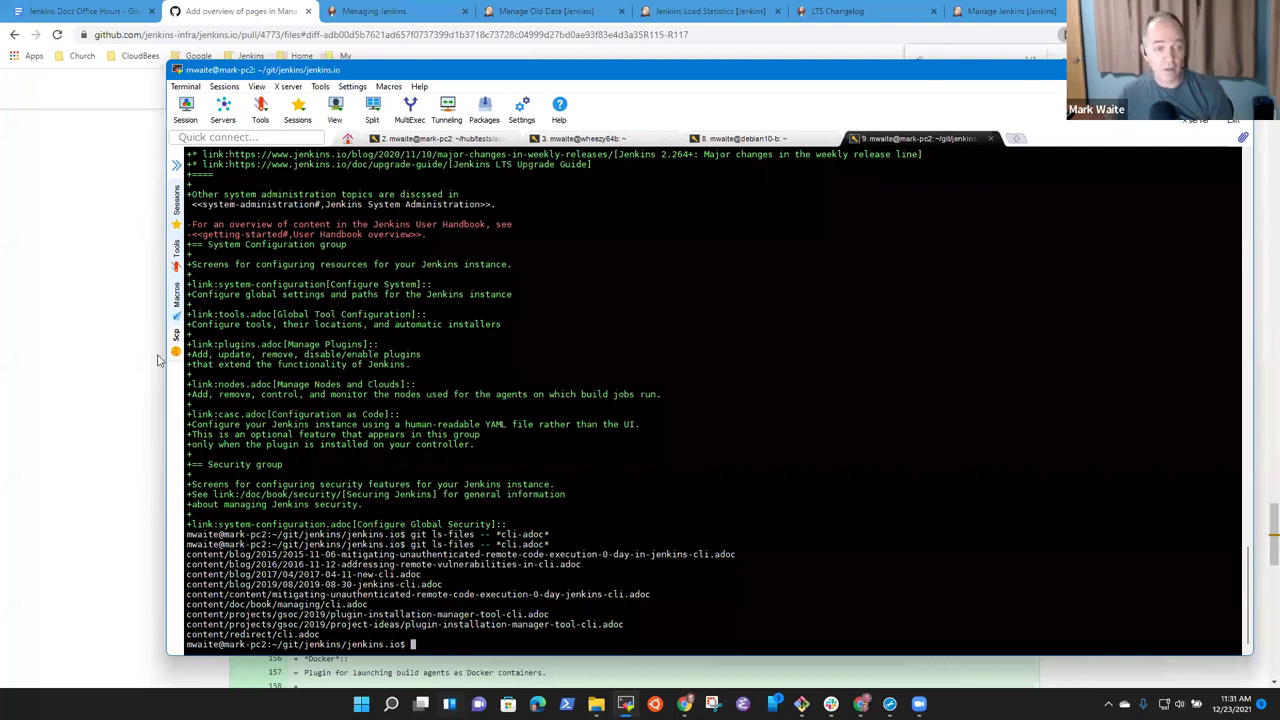
Start a suggestion on line 136 with the note 'Fix the reference' above it.
left_click(158, 366)
left_click(295, 378)
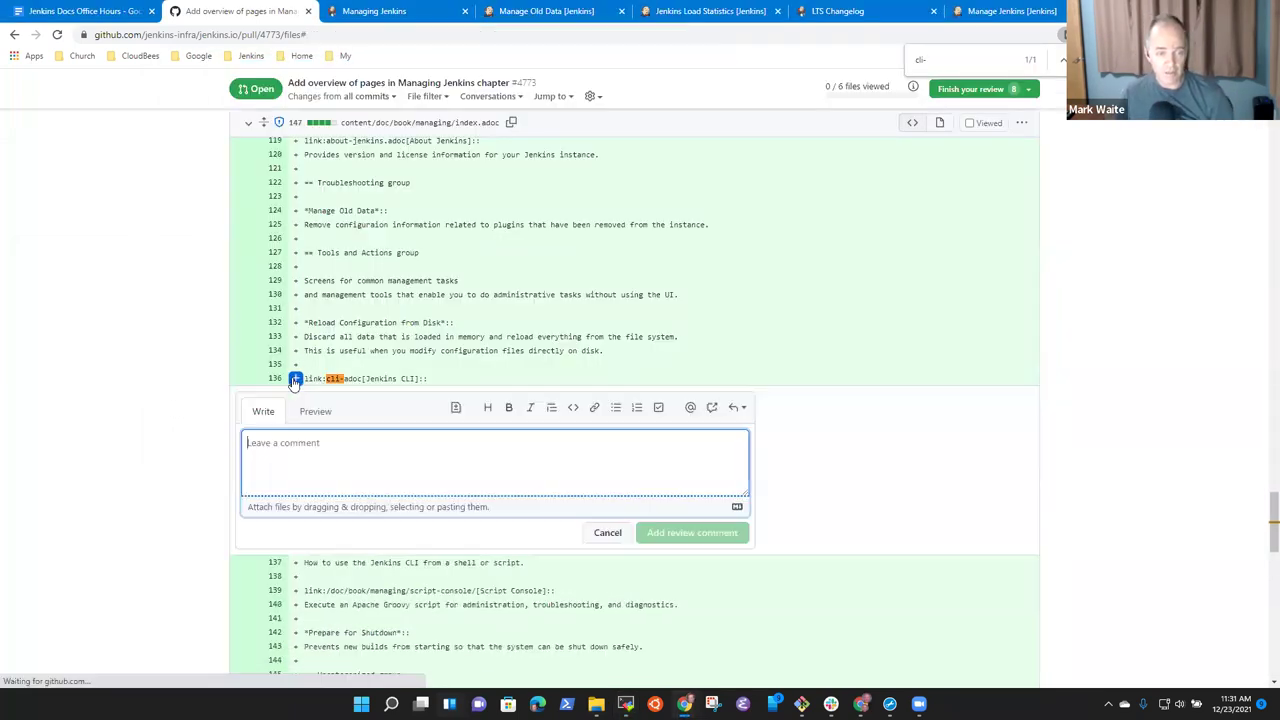
left_click(454, 408)
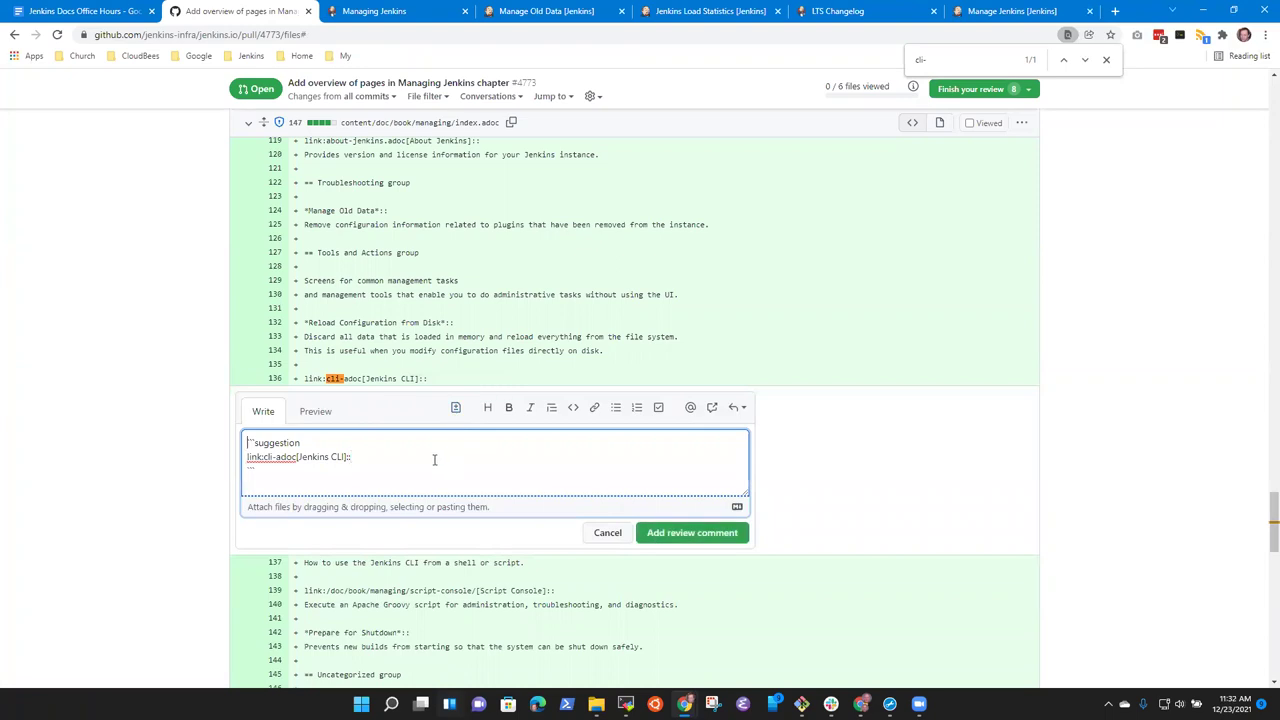
key("Return")
key("Up")
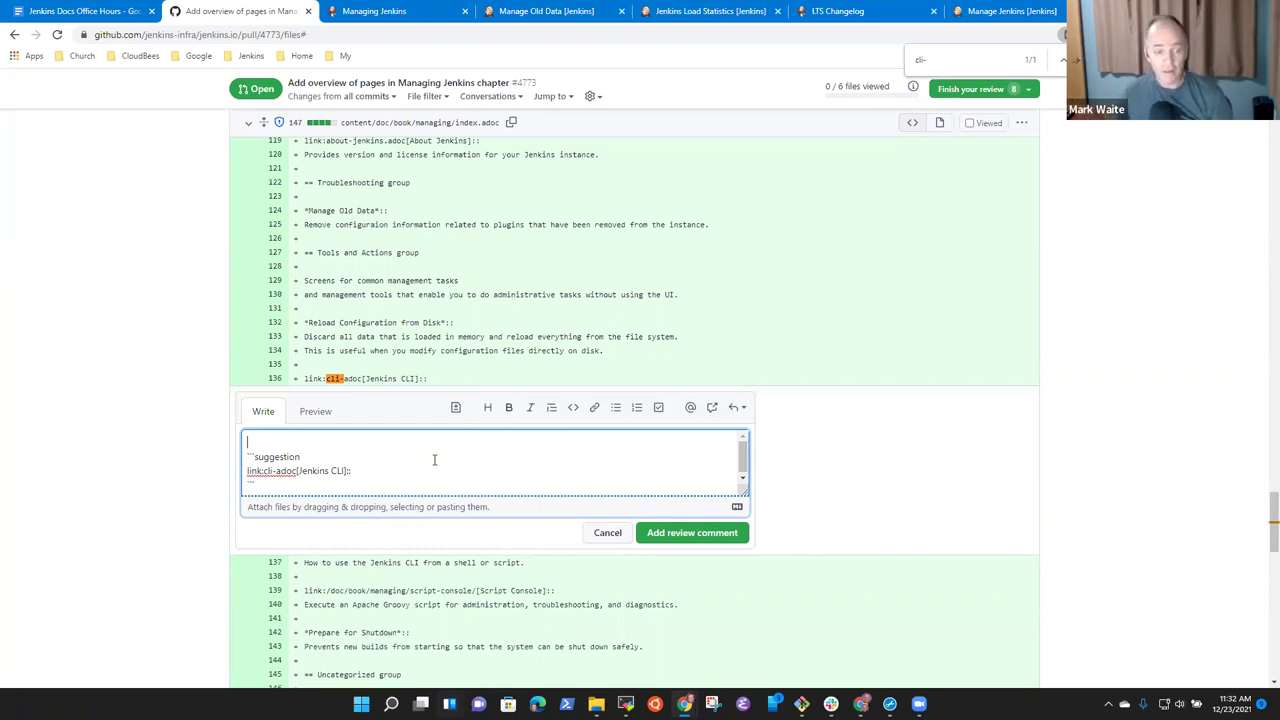
type("Change t")
type("he")
key("ctrl+BackSpace")
key("ctrl+BackSpace")
type("Fix the ")
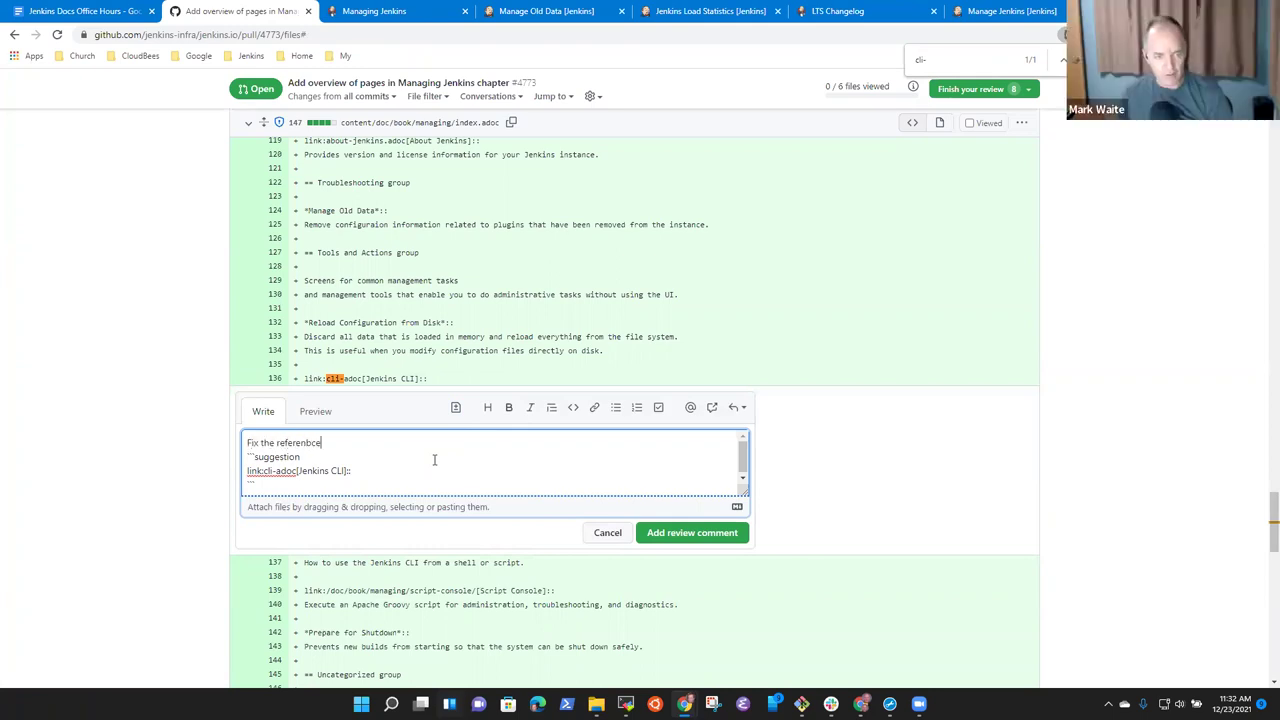
type("reference")
Remove -adoc so the link reads link:cli[Jenkins CLI], and save as a pending comment.
key("Down")
key("Down")
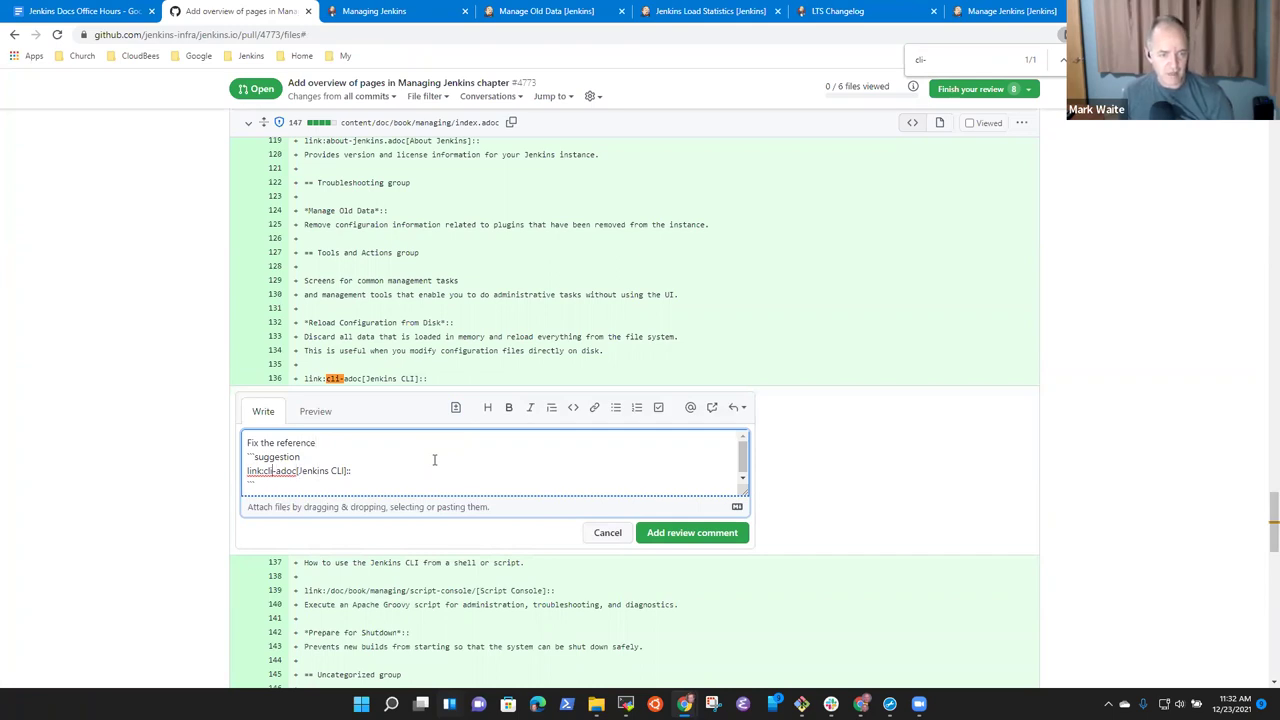
key("shift+Right")
key("shift+Right")
key("shift+Right")
key("shift+Right")
key("BackSpace")
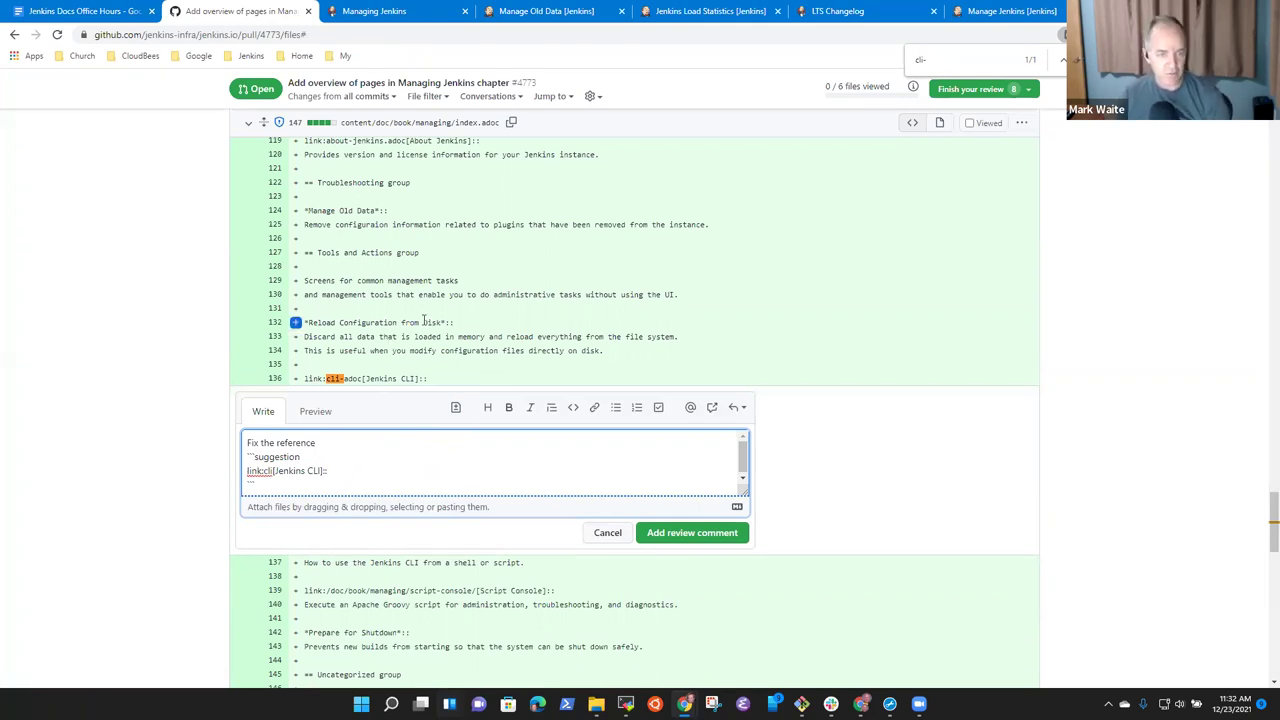
scroll(428, 310, "down", 1)
scroll(440, 330, "up", 1)
scroll(484, 370, "down", 1)
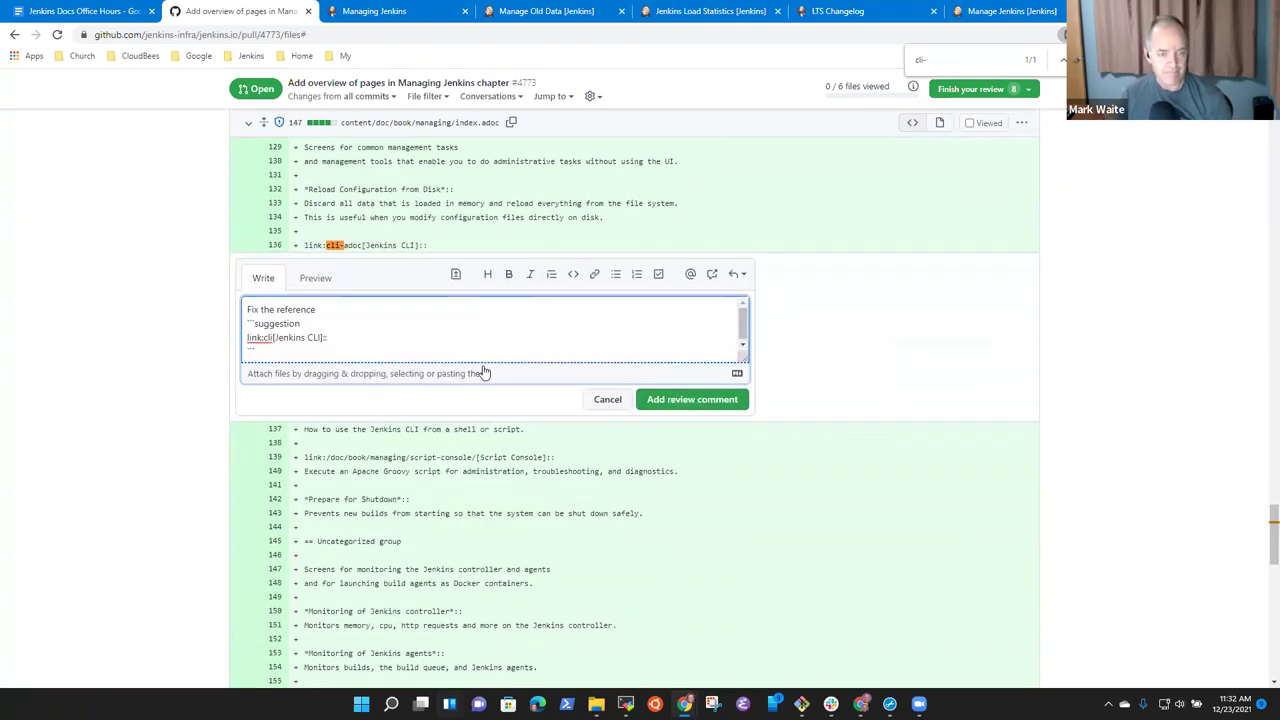
scroll(484, 370, "down", 2)
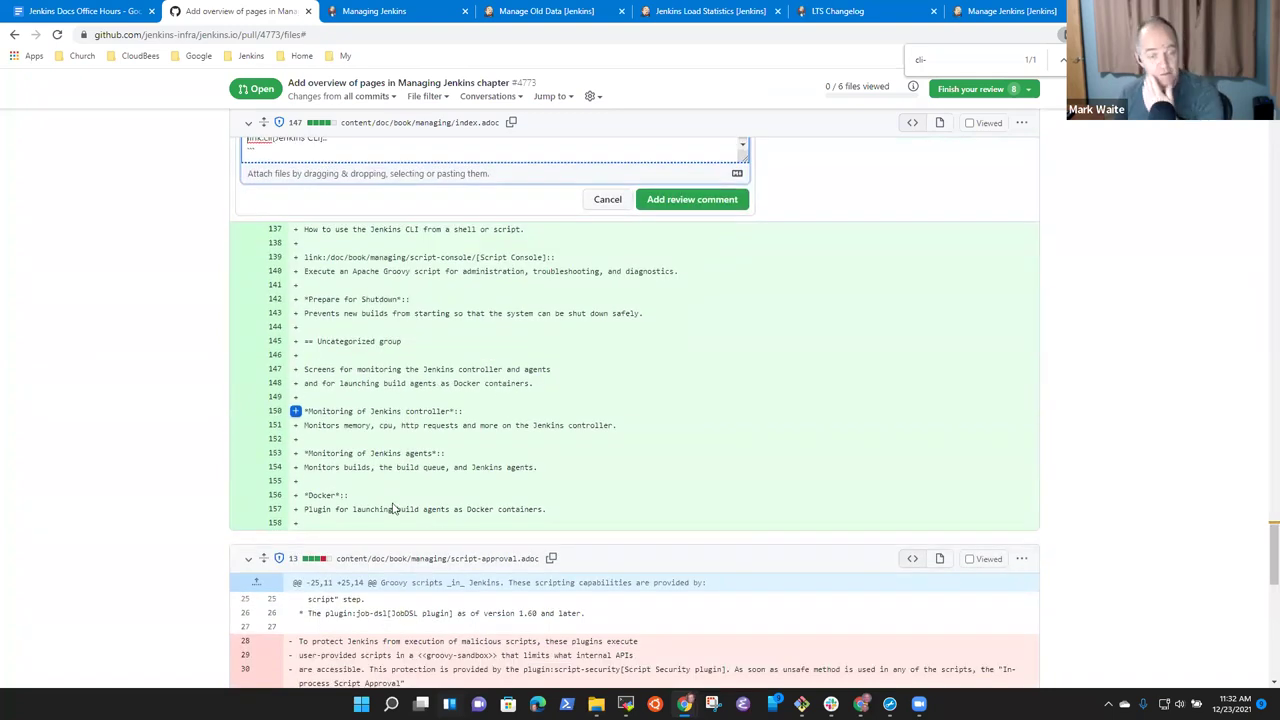
scroll(300, 232, "up", 3)
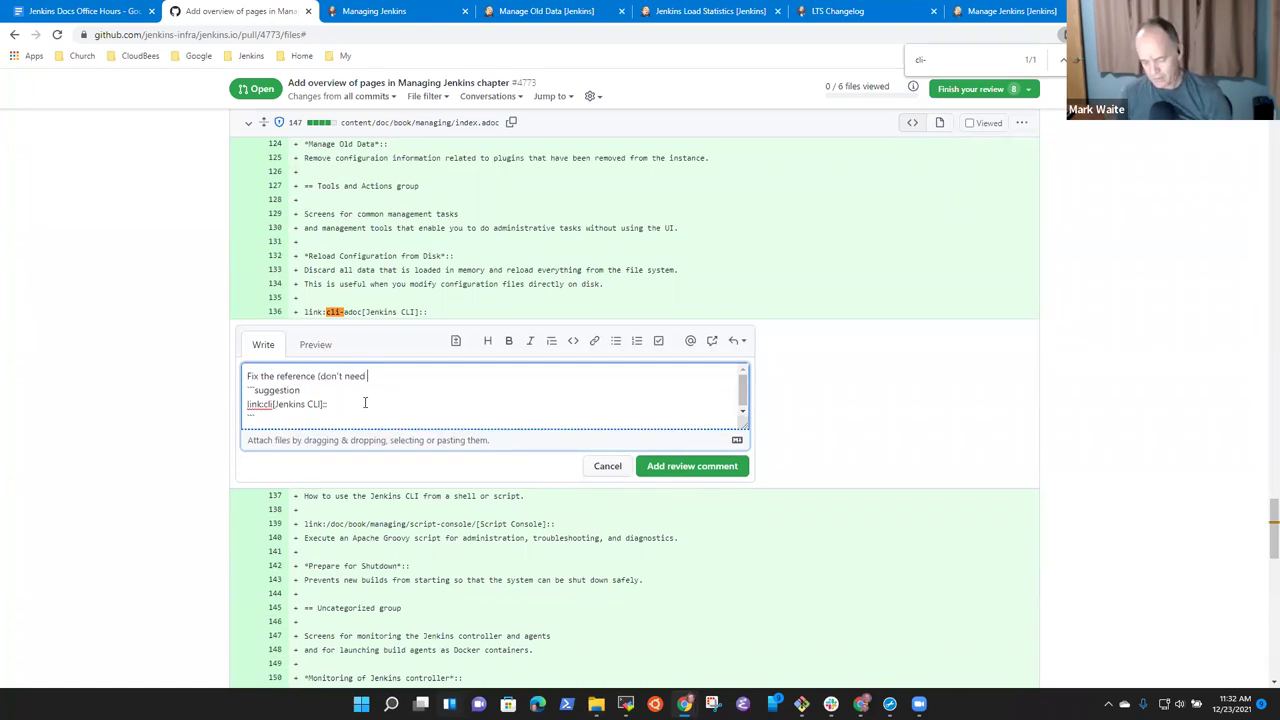
type("suffix")
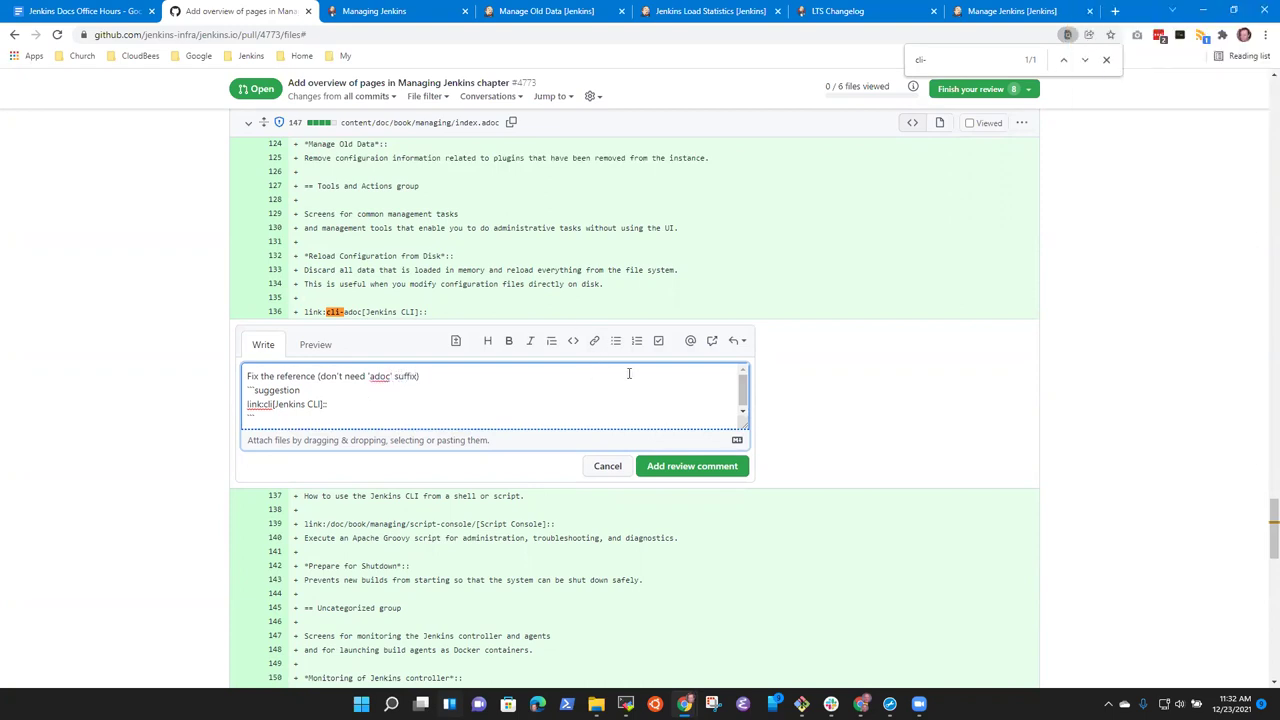
left_click(705, 466)
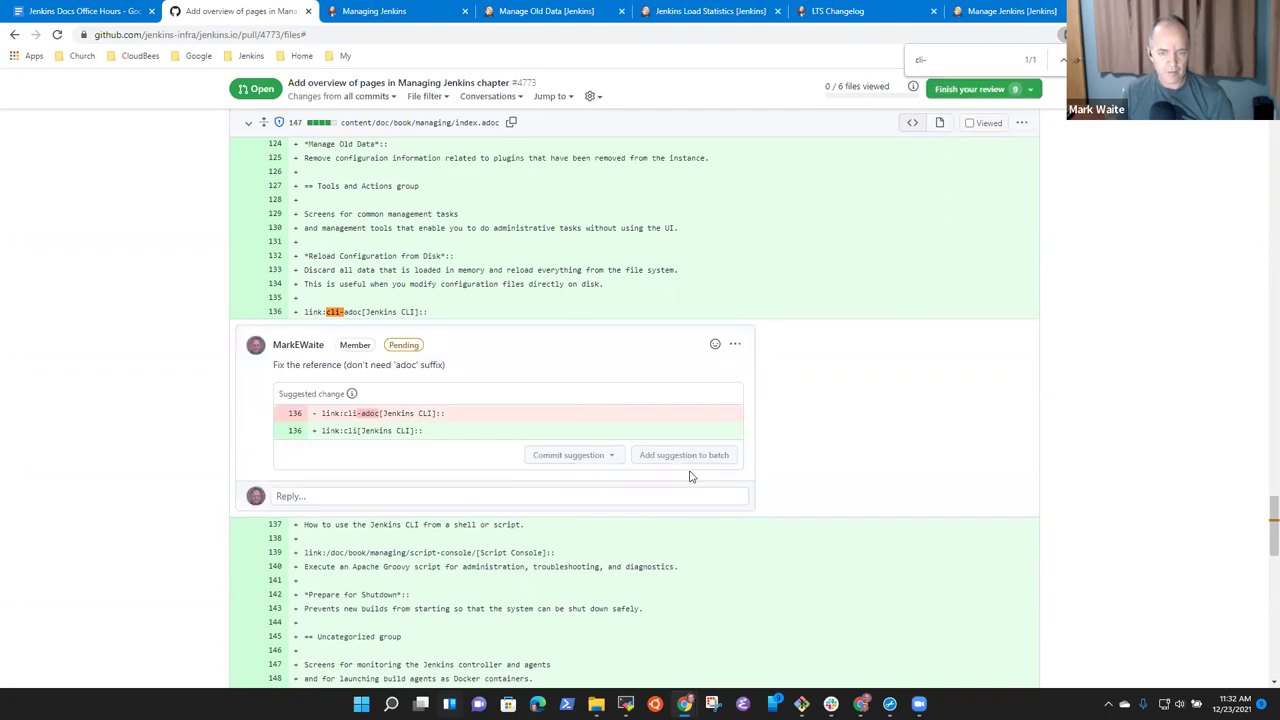
scroll(234, 460, "down", 3)
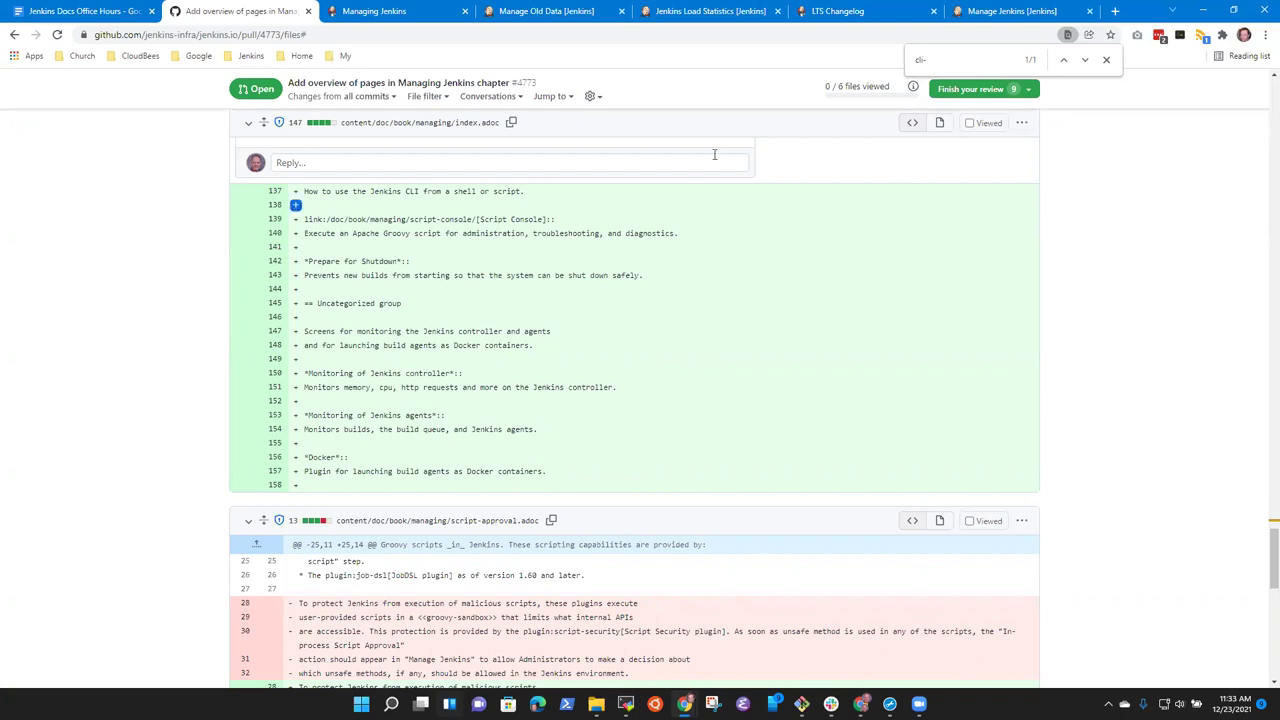
left_click(1018, 20)
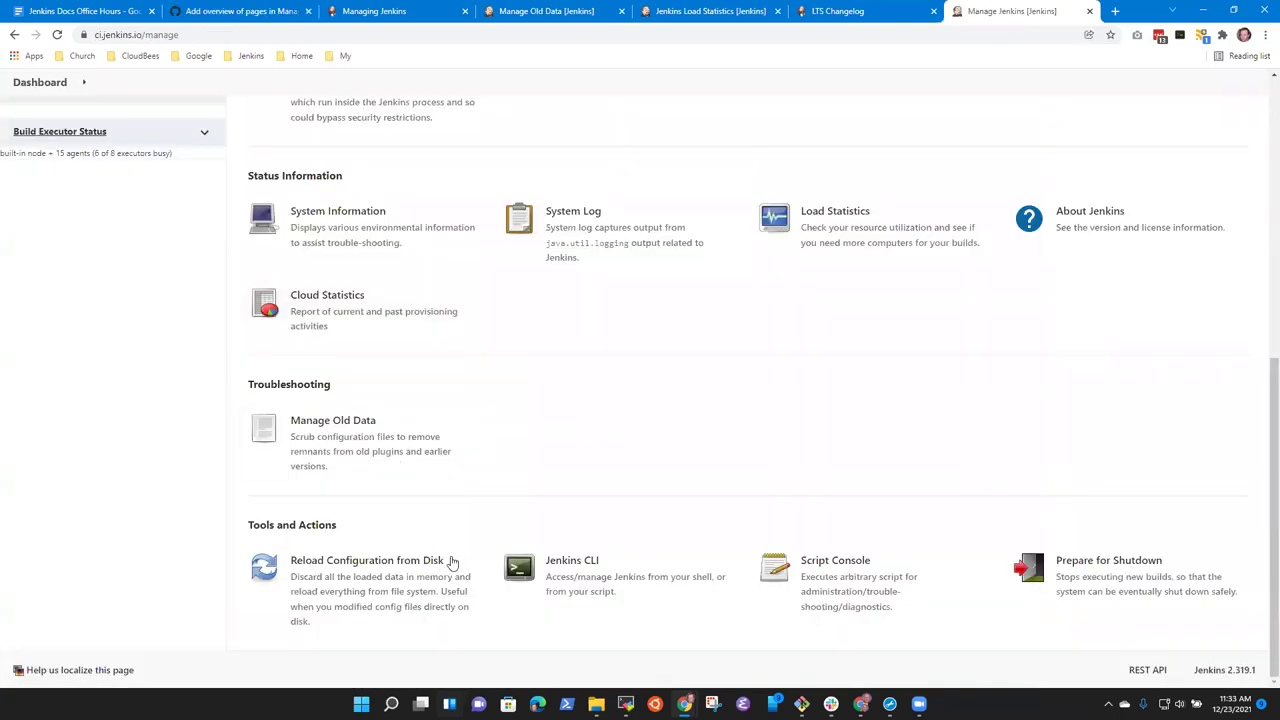
scroll(565, 607, "up", 1)
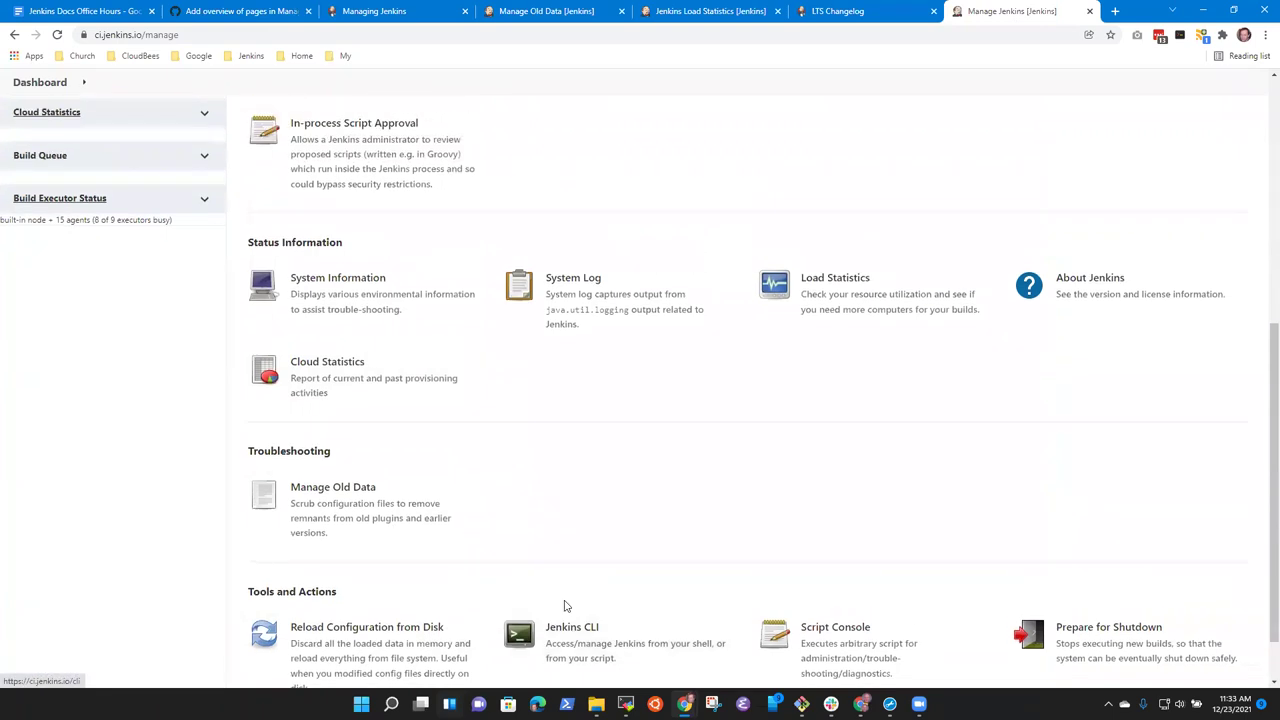
scroll(590, 615, "up", 4)
scroll(596, 621, "down", 3)
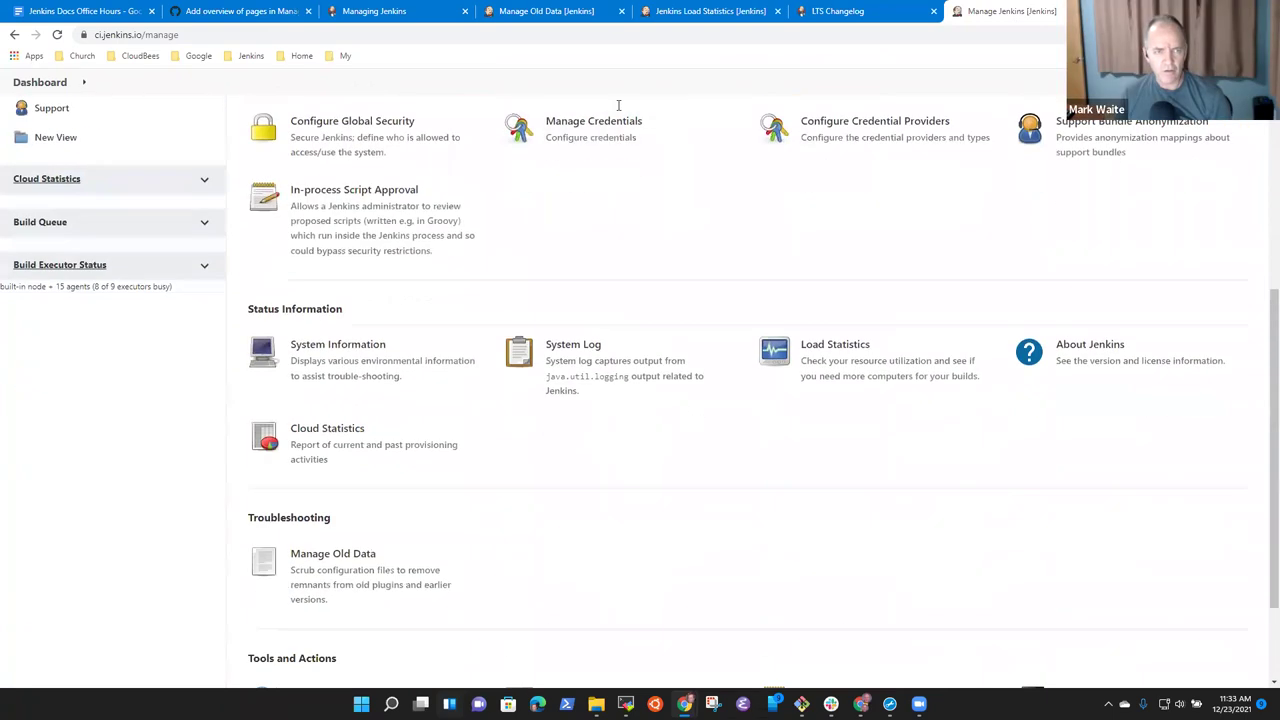
left_click(240, 11)
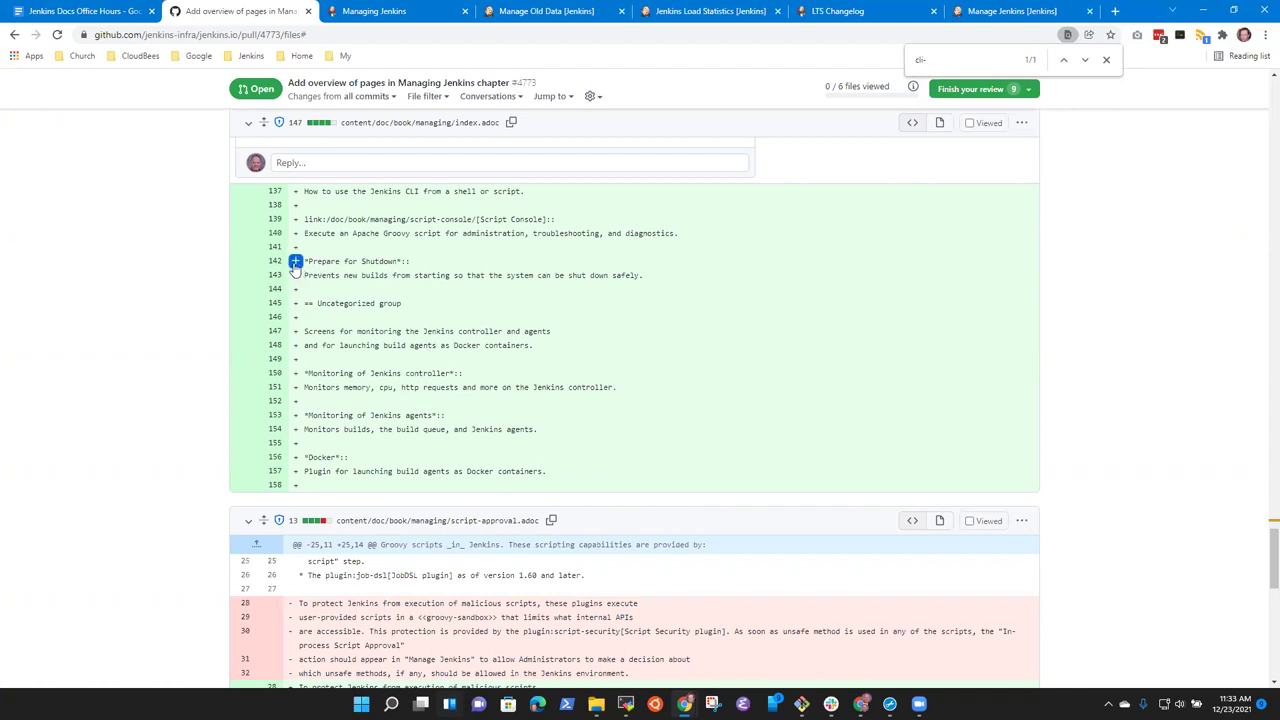
Suggest unbolding Prepare for Shutdown on line 142, noting 'The definition term is already made bold'.
left_click(295, 263)
left_click(455, 291)
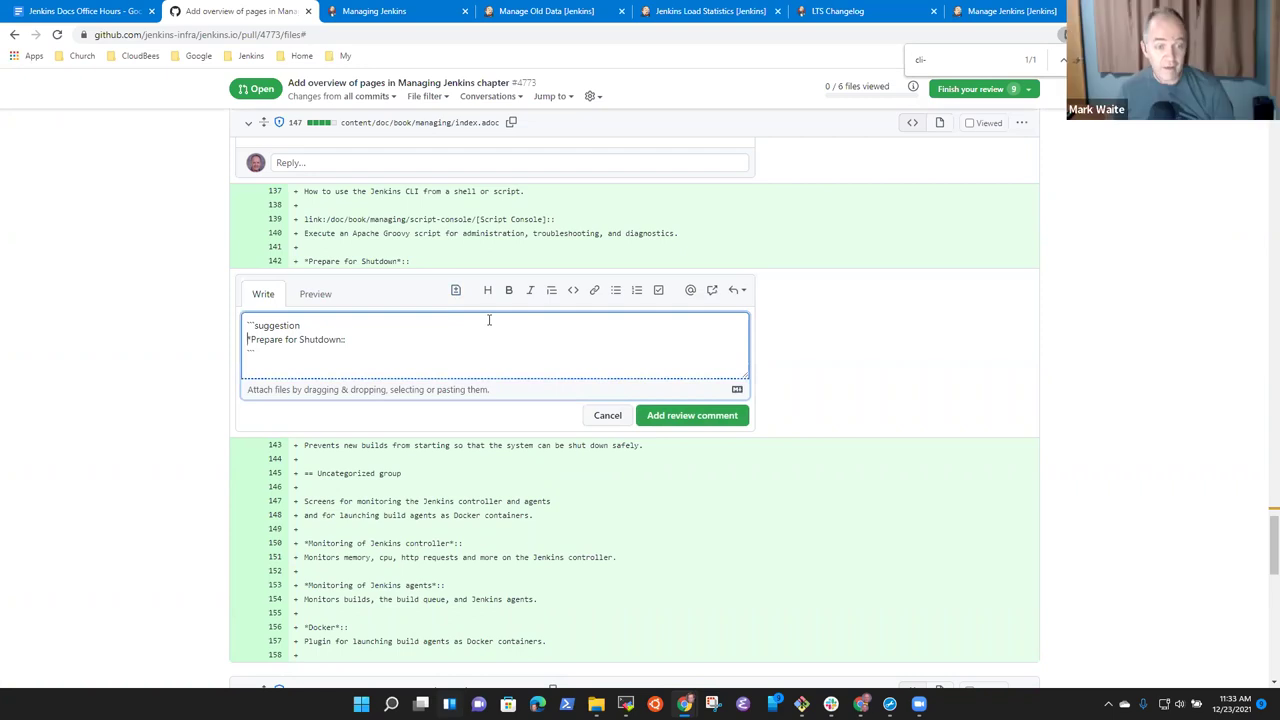
key("BackSpace")
key("Return")
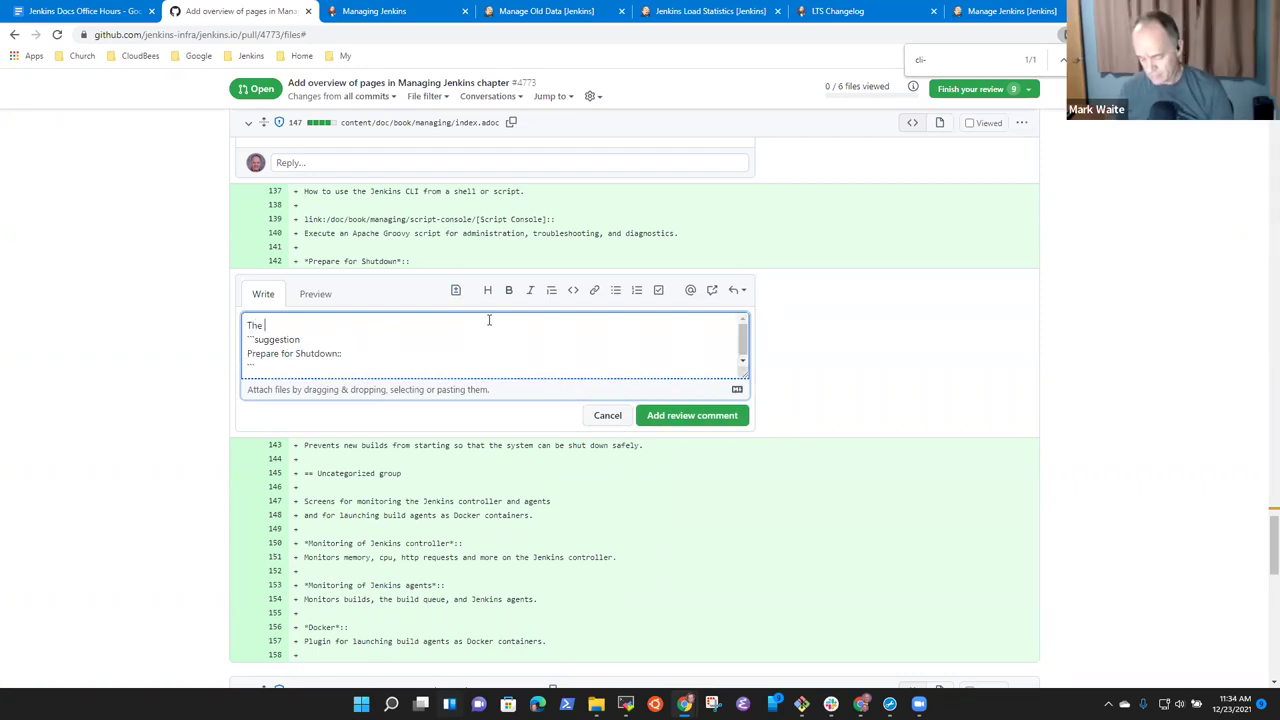
type("The definition")
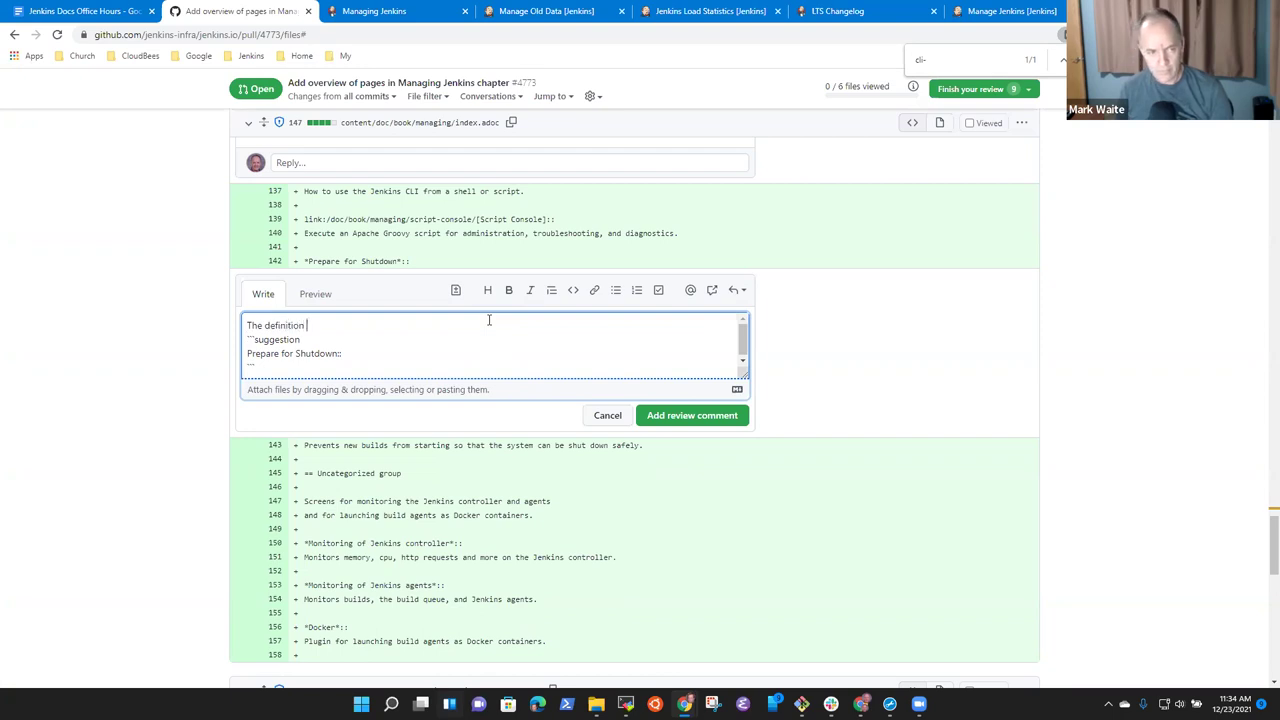
type(" term is already made bold by asciidoc. don't need to bold it again")
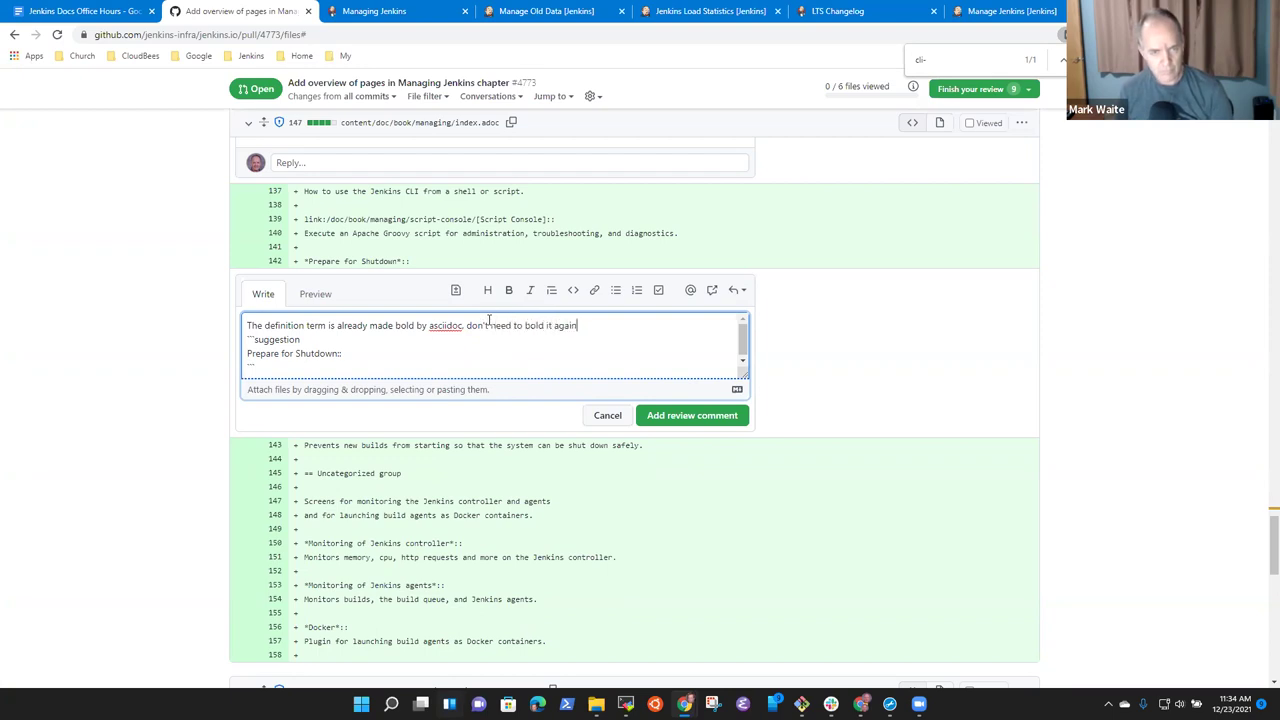
left_click(678, 418)
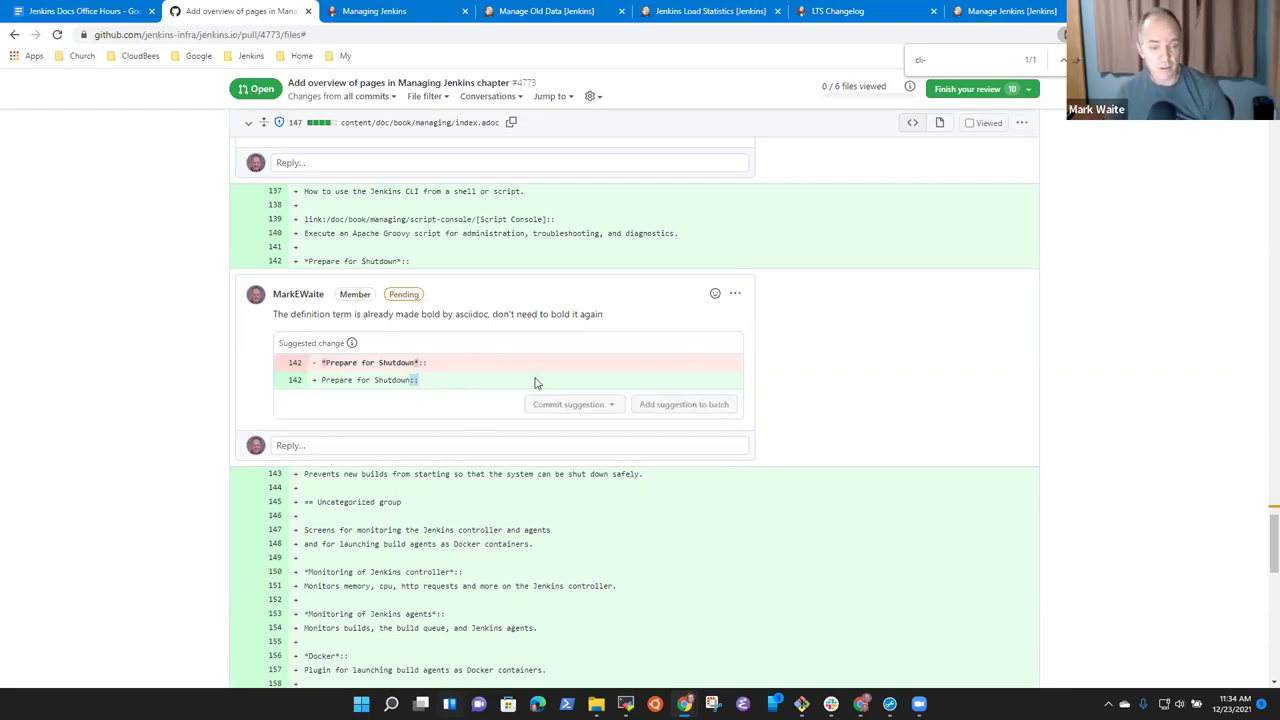
scroll(510, 423, "down", 3)
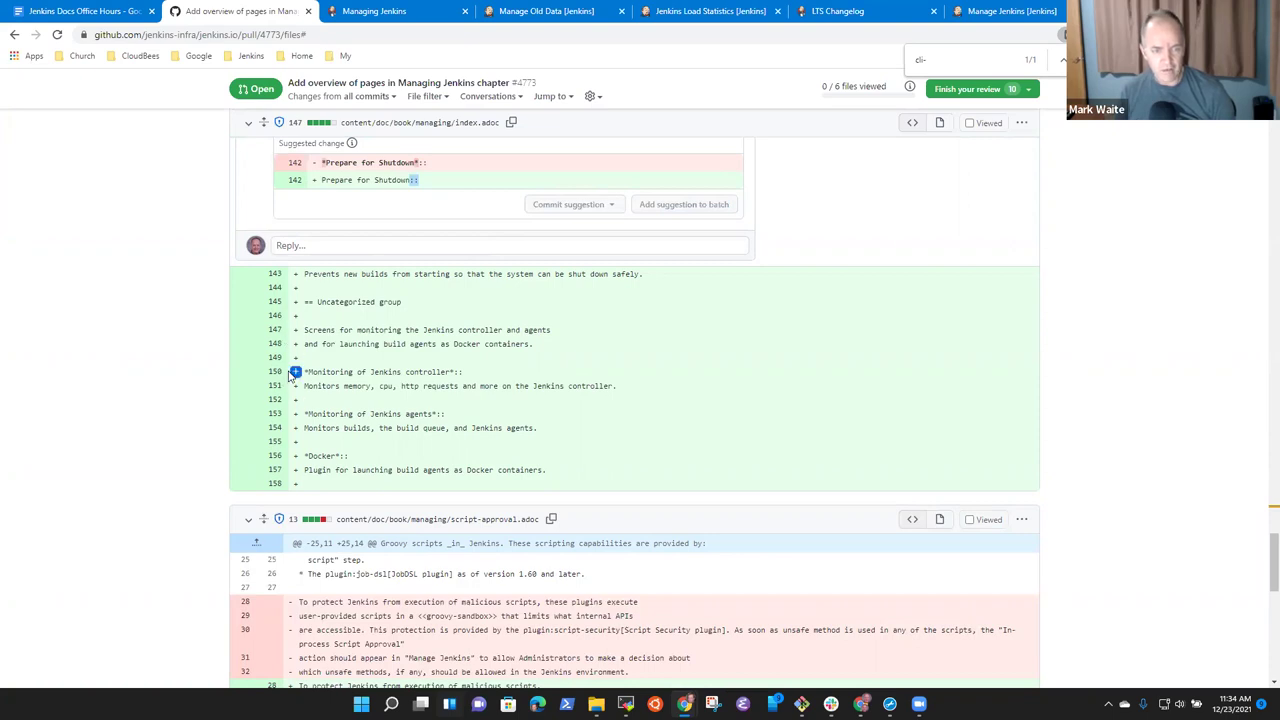
left_click(1008, 11)
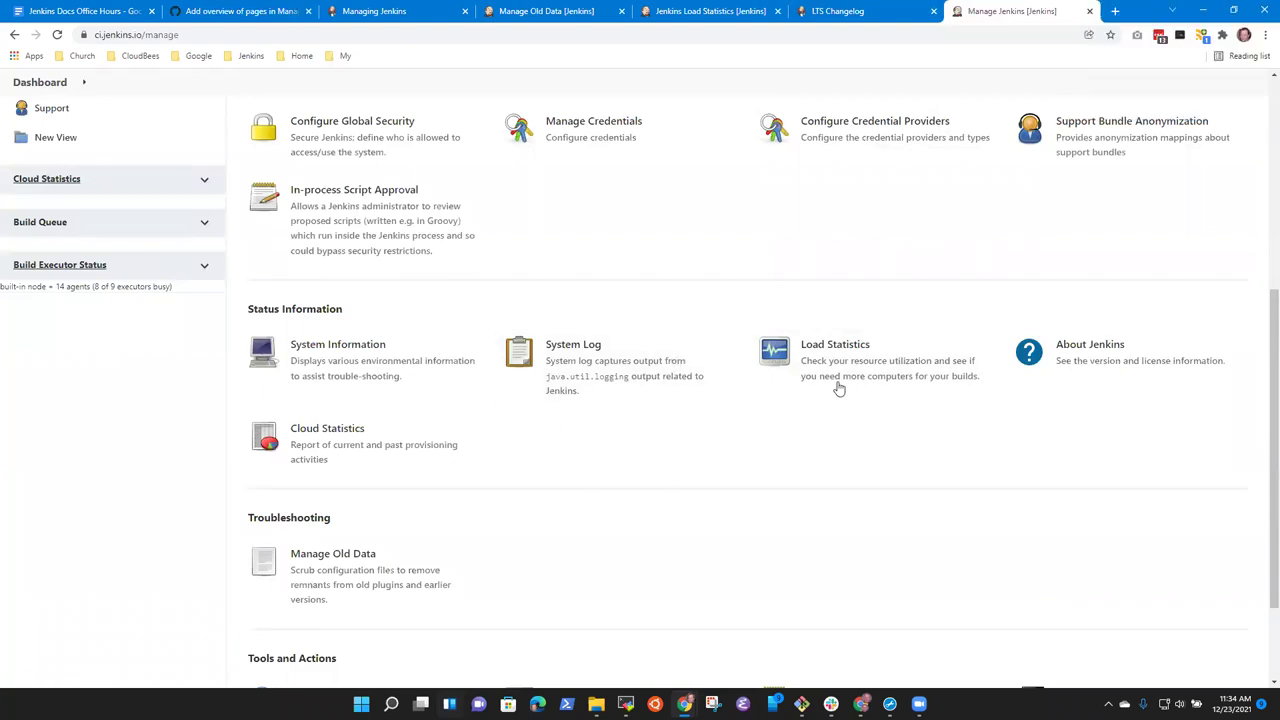
From the local Manage Jenkins page, view the Monitoring of Jenkins agents and Jenkins master reports.
scroll(570, 450, "up", 4)
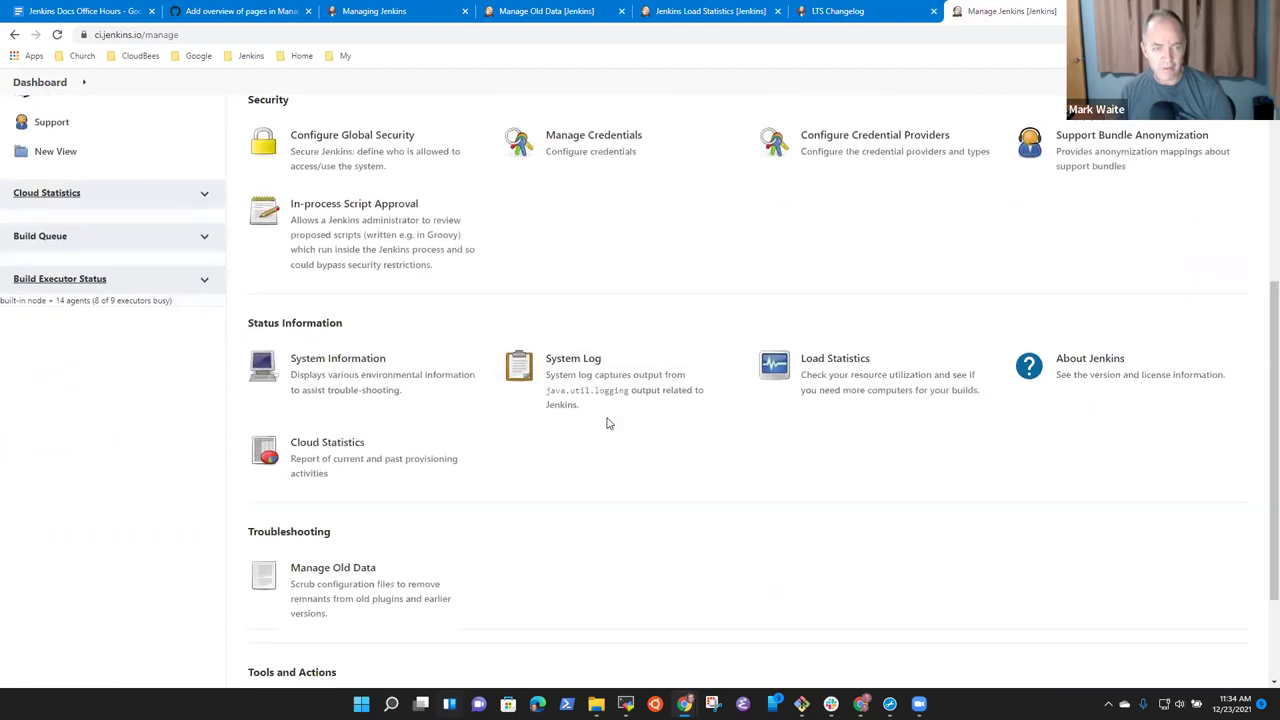
scroll(700, 440, "down", 4)
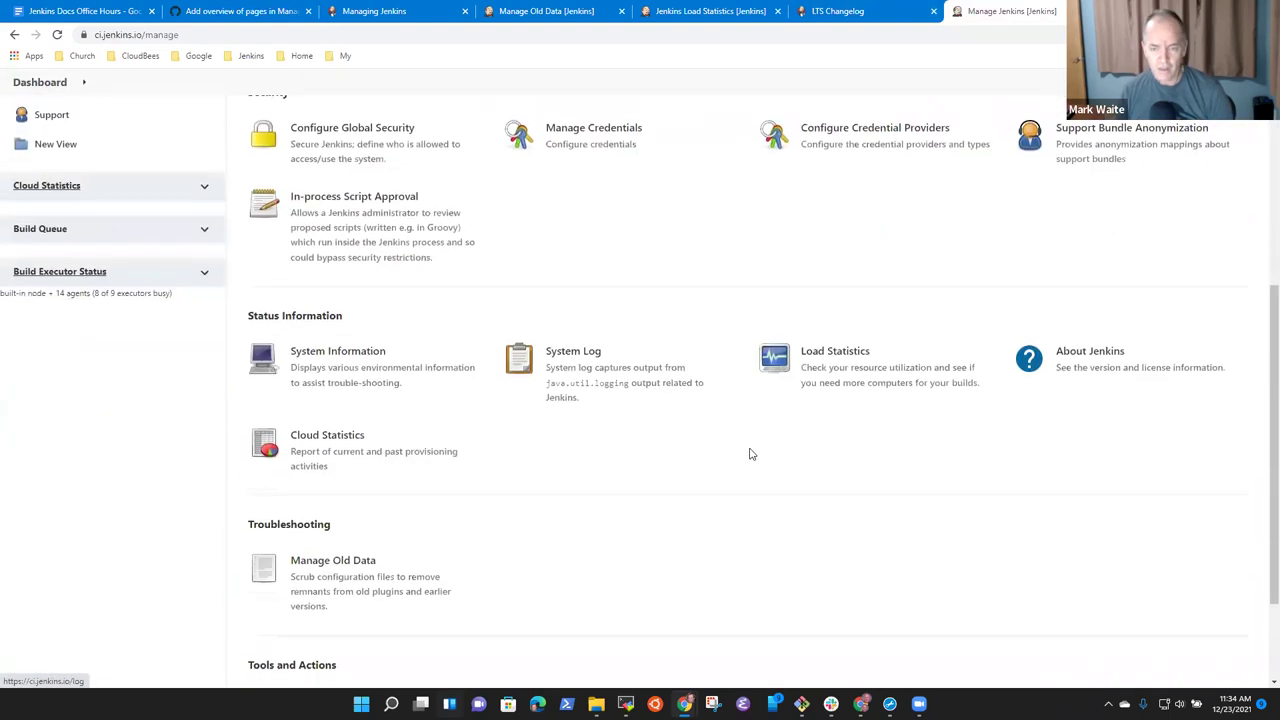
left_click(694, 12)
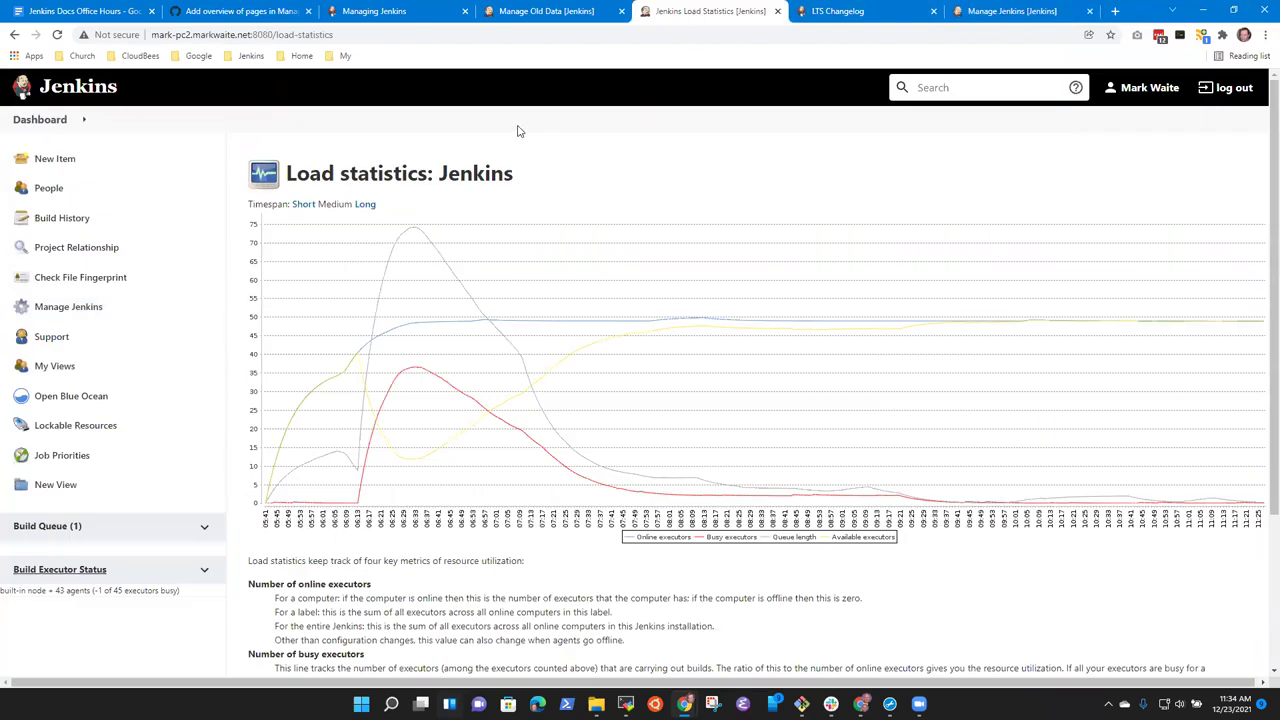
left_click(43, 132)
left_click(50, 310)
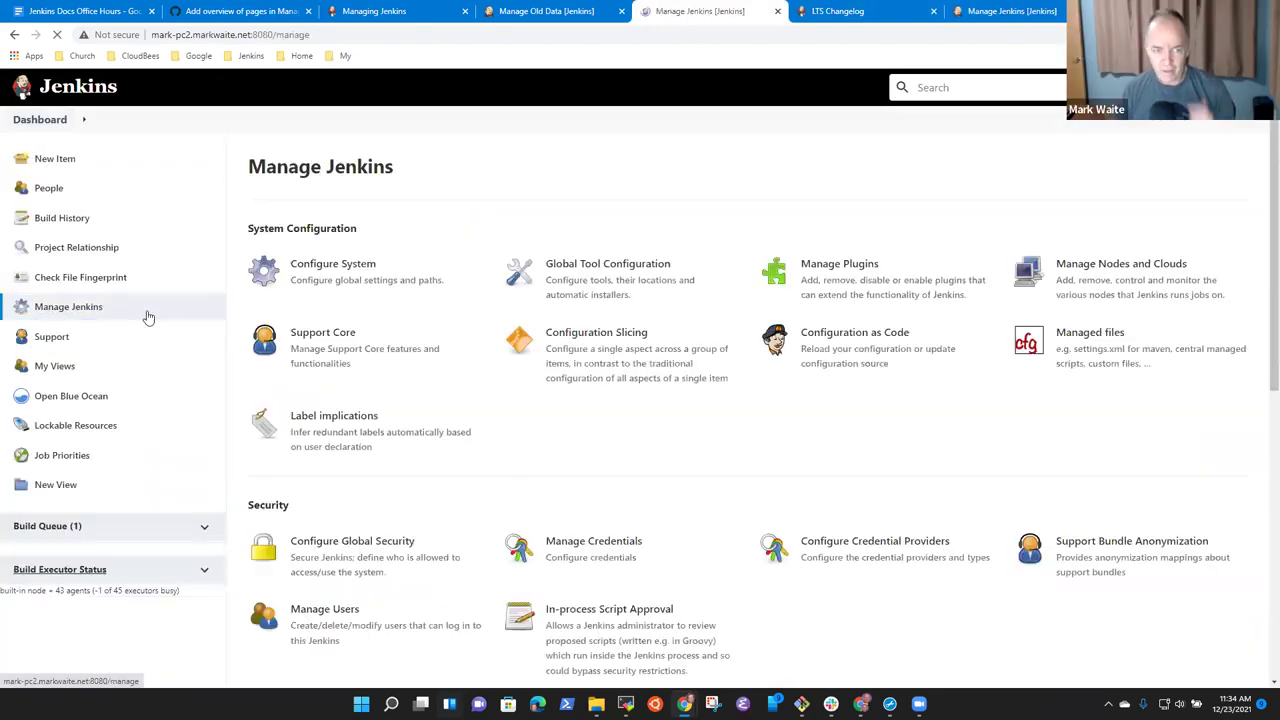
scroll(520, 370, "down", 6)
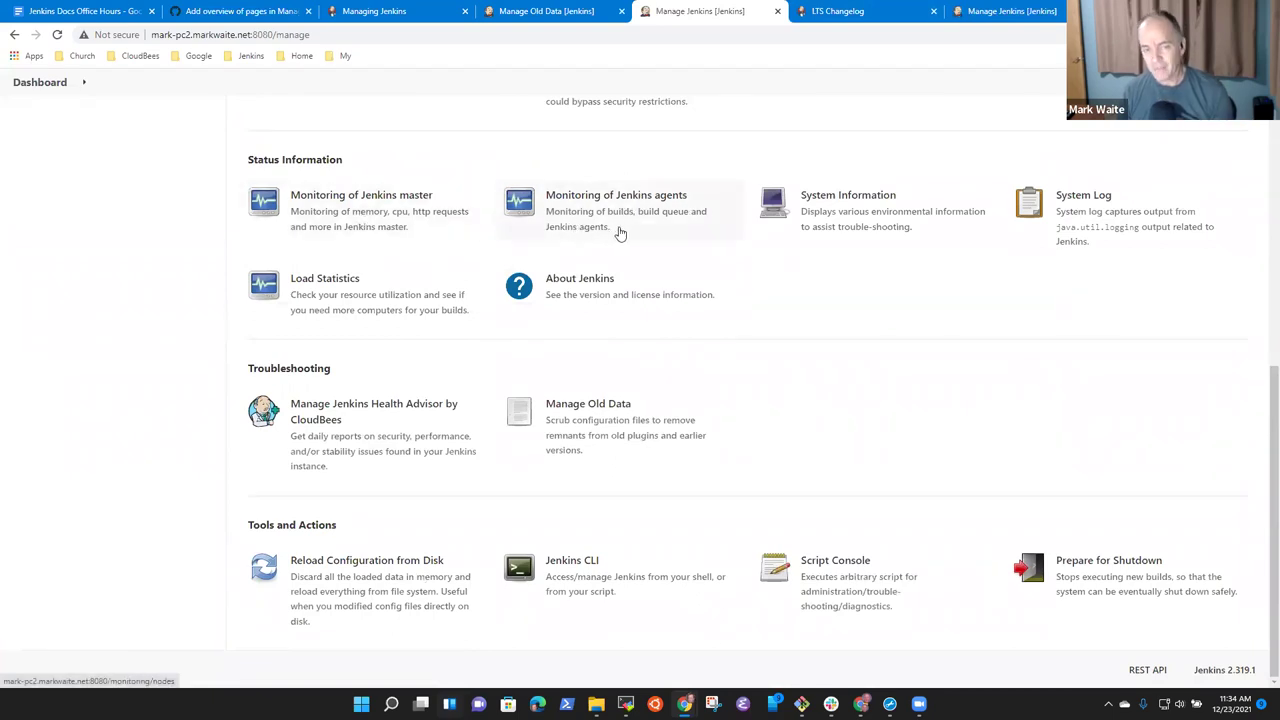
left_click(622, 228)
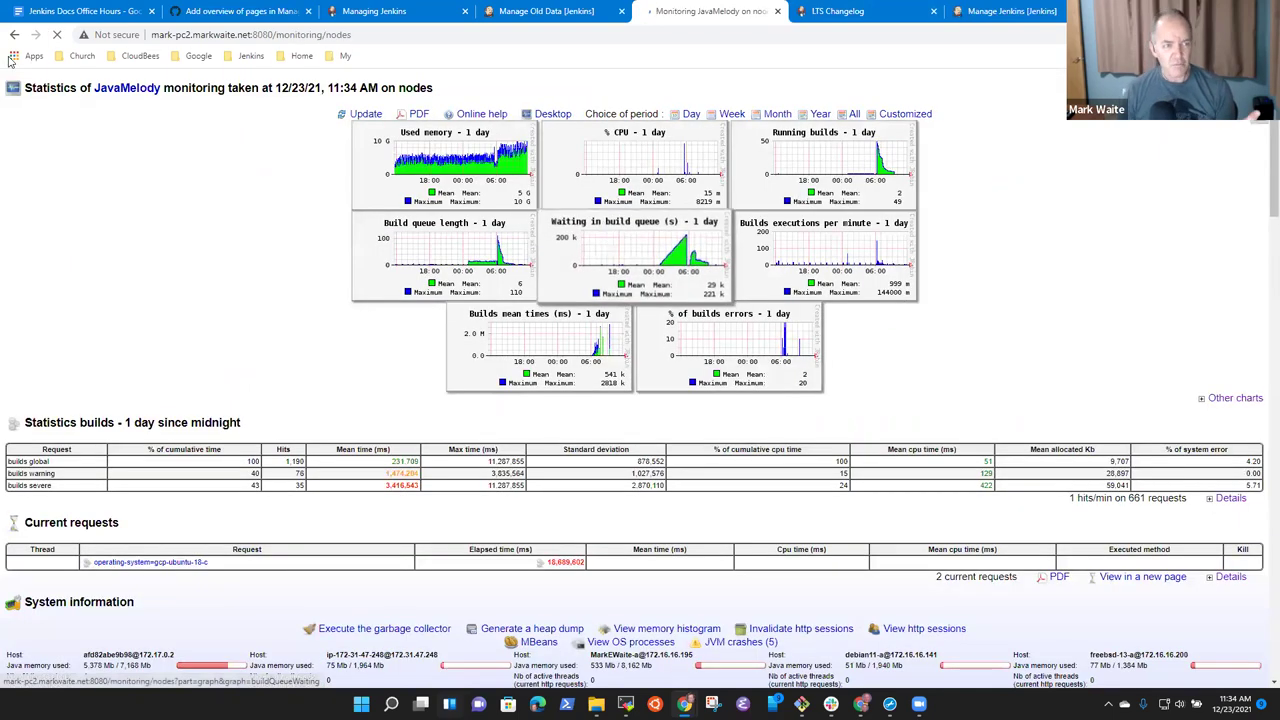
left_click(14, 34)
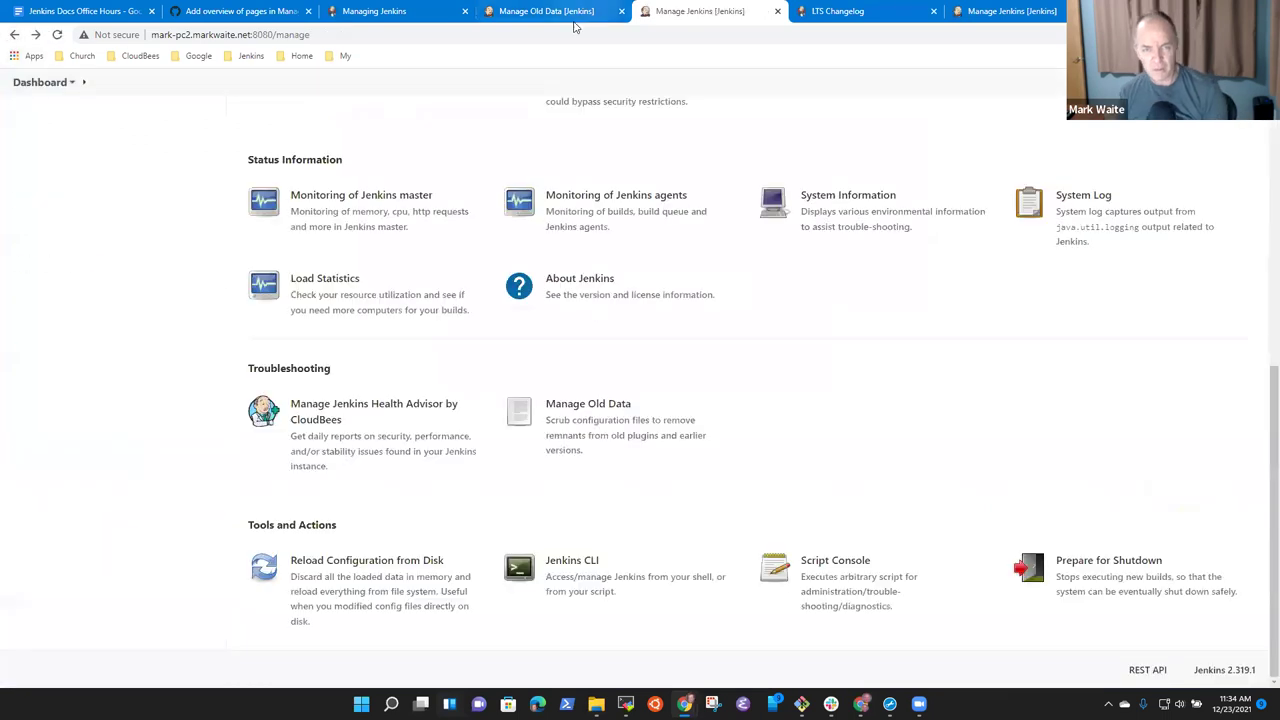
left_click(367, 212)
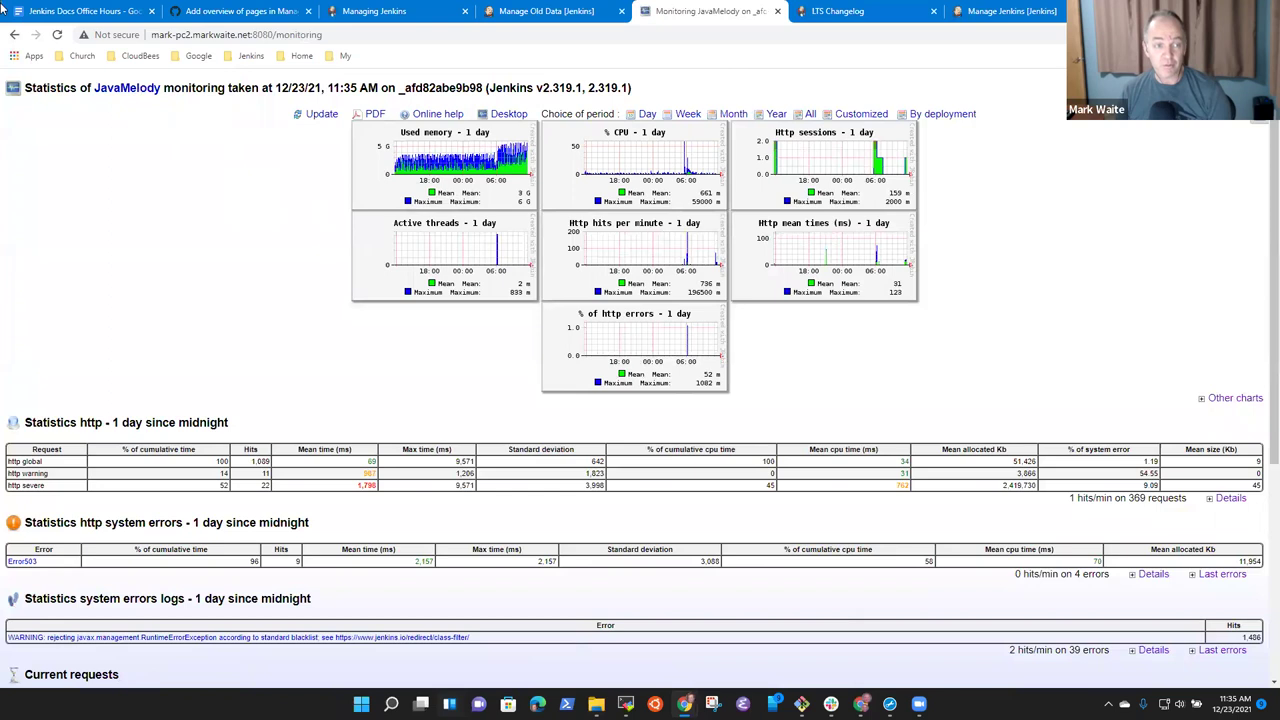
left_click(14, 34)
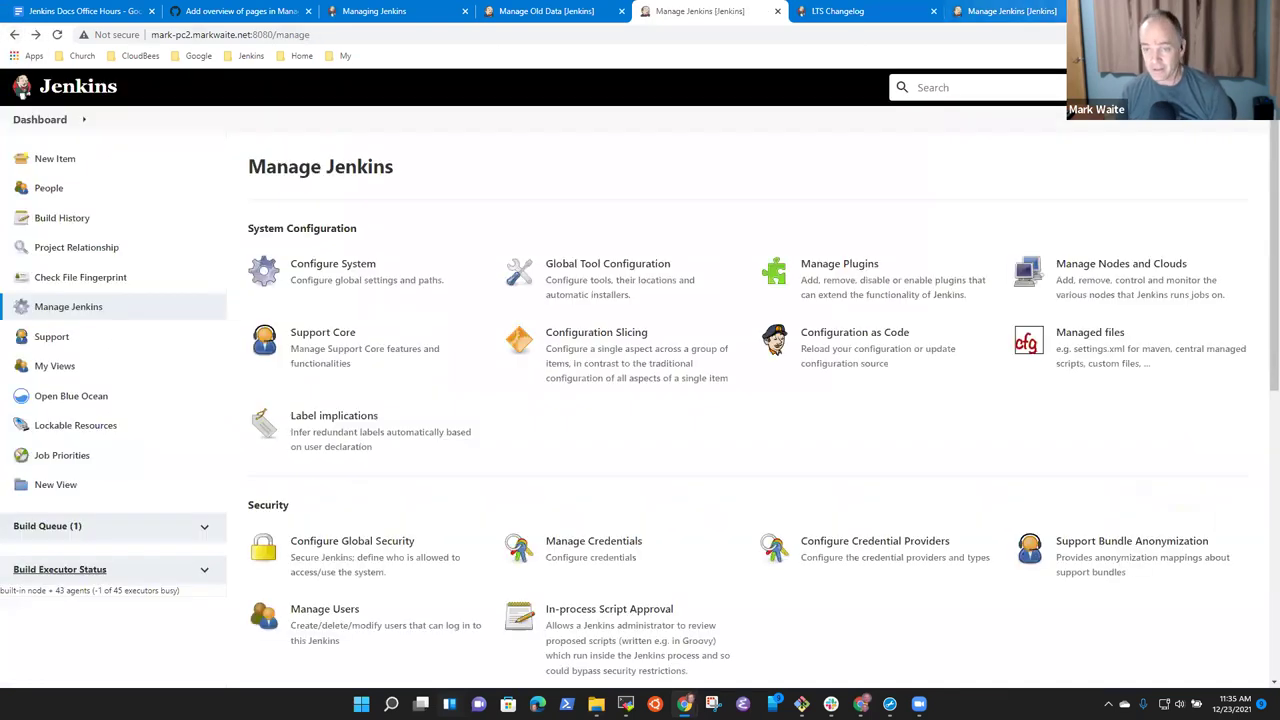
In a new tab, search the web for 'Jenkins plugins' and open plugins.jenkins.io.
key("ctrl+t")
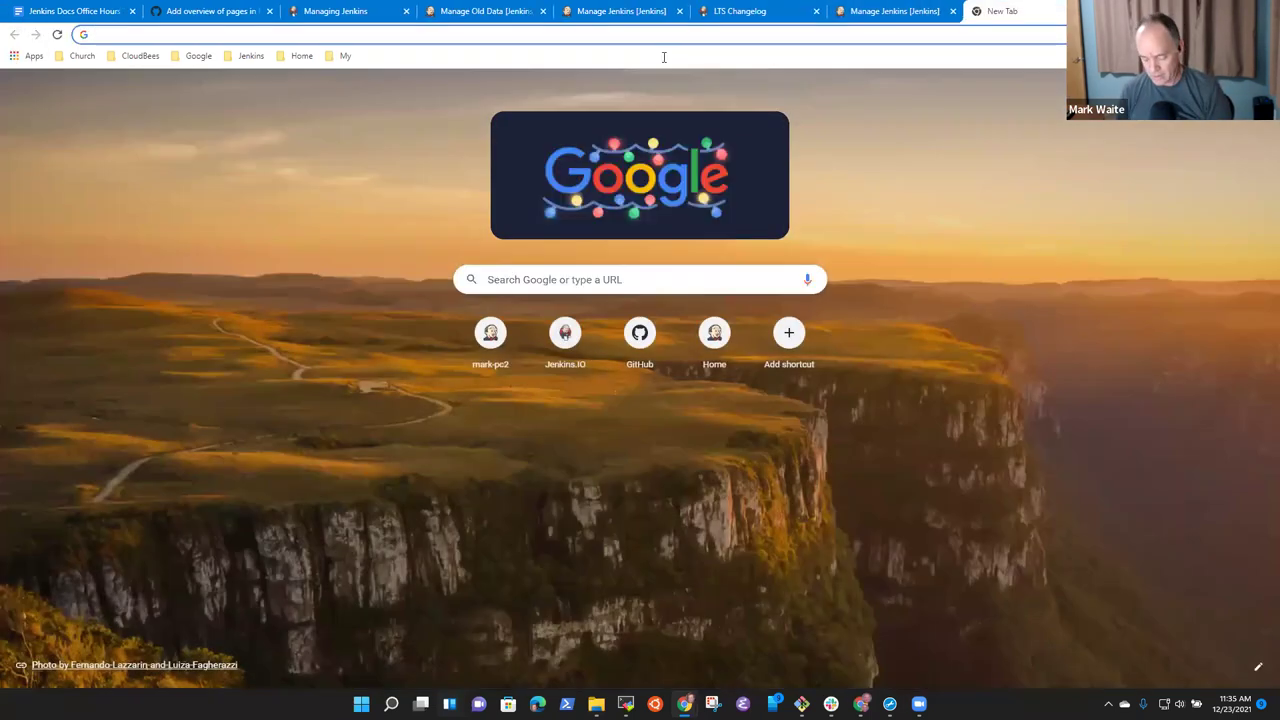
type("Jenkins plugins")
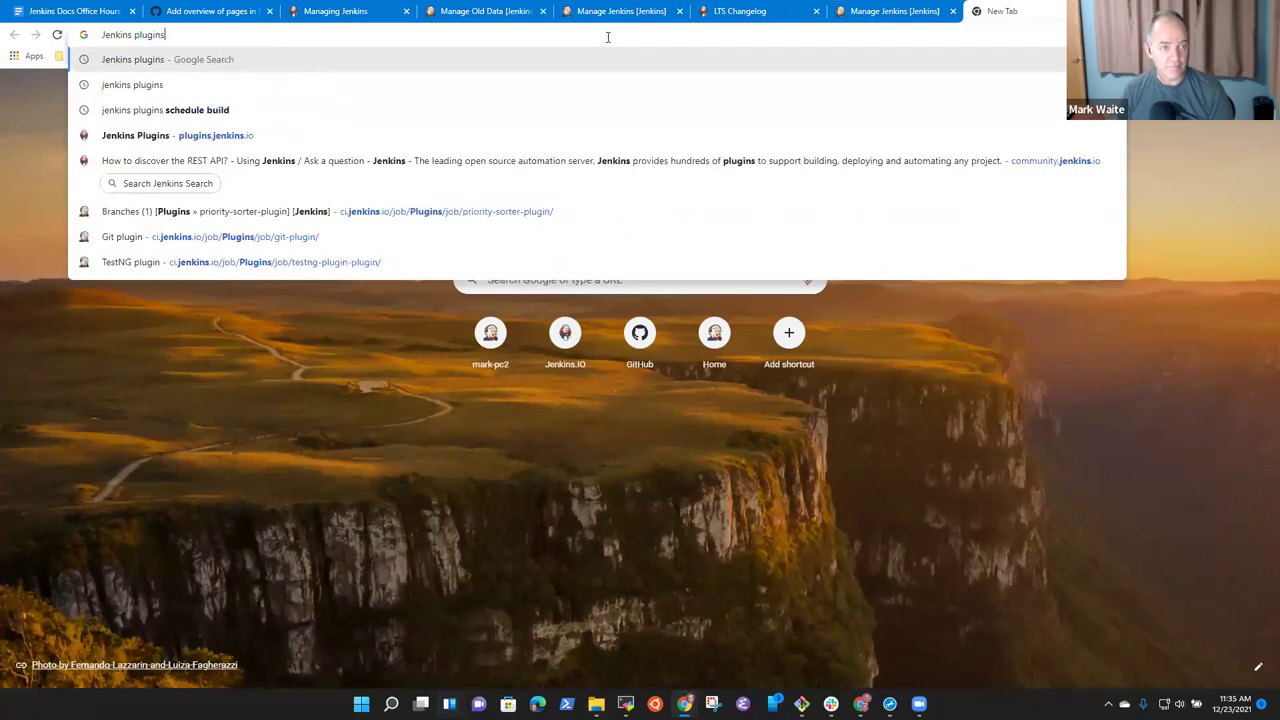
key("Return")
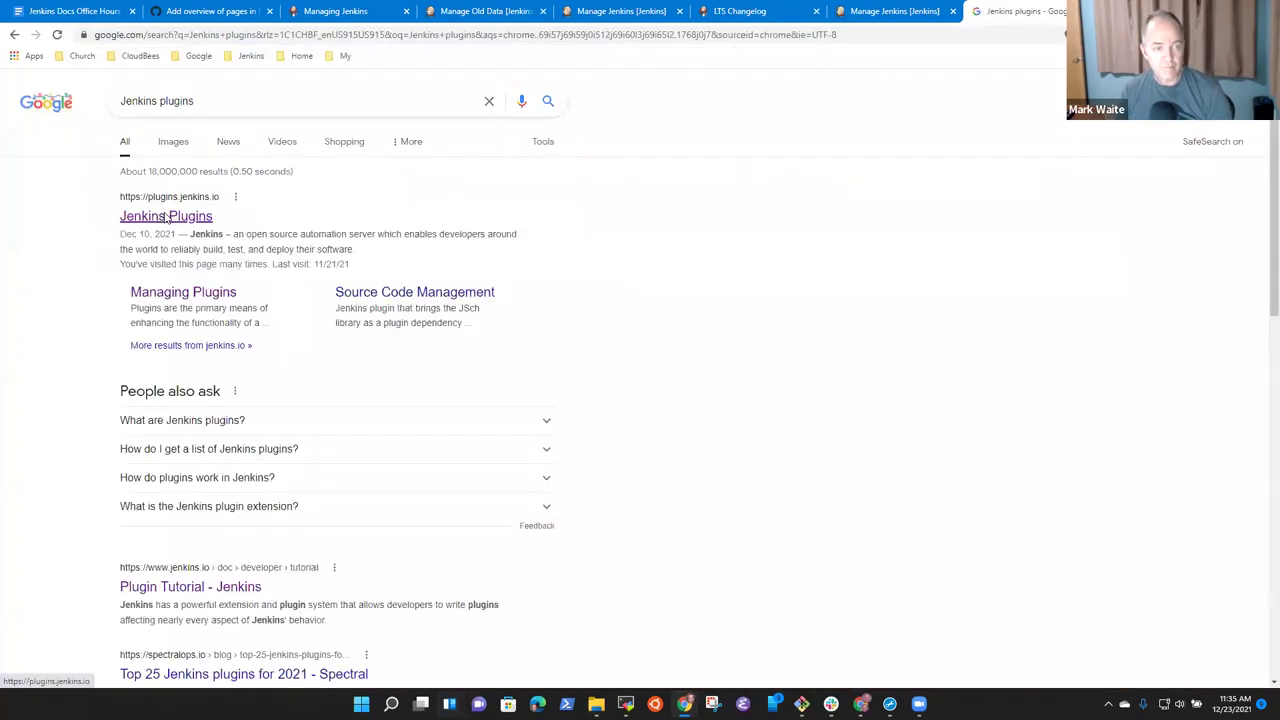
left_click(166, 214)
Search the plugins site for 'javamelody' and open the Monitoring plugin's page.
type("melody")
key("Return")
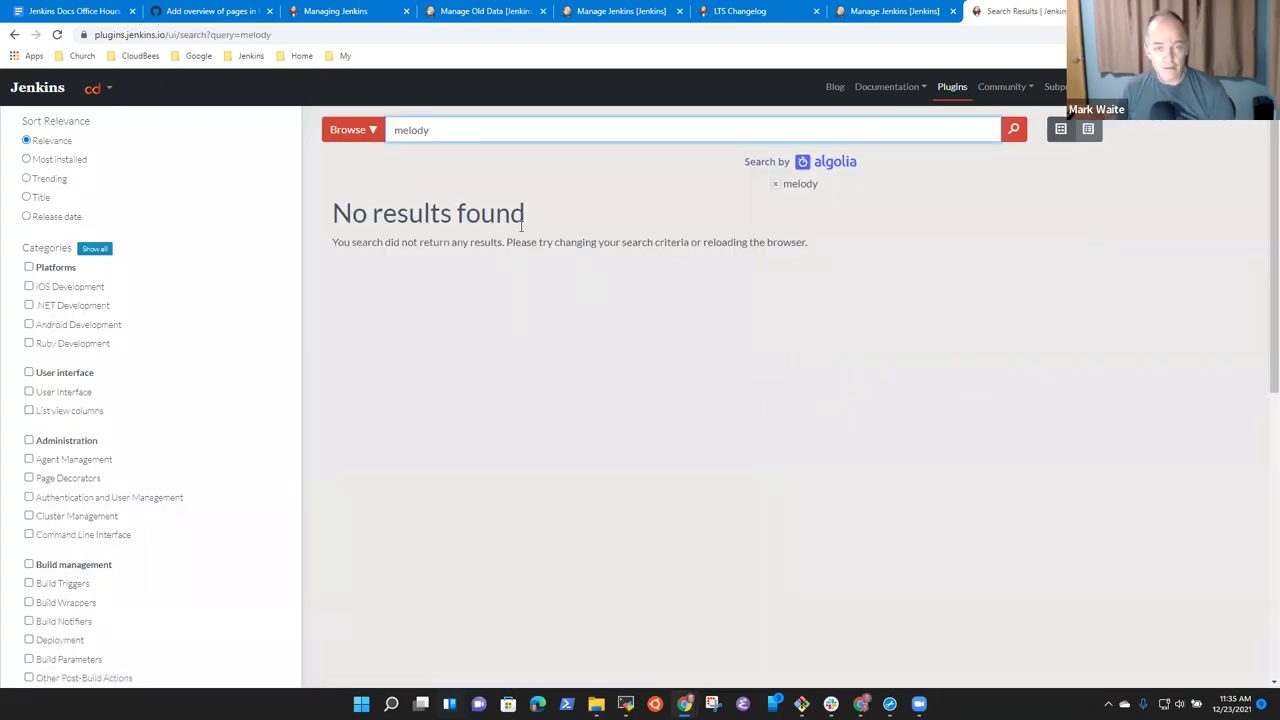
key("ctrl+a")
key("BackSpace")
type("javal")
key("BackSpace")
type("melody")
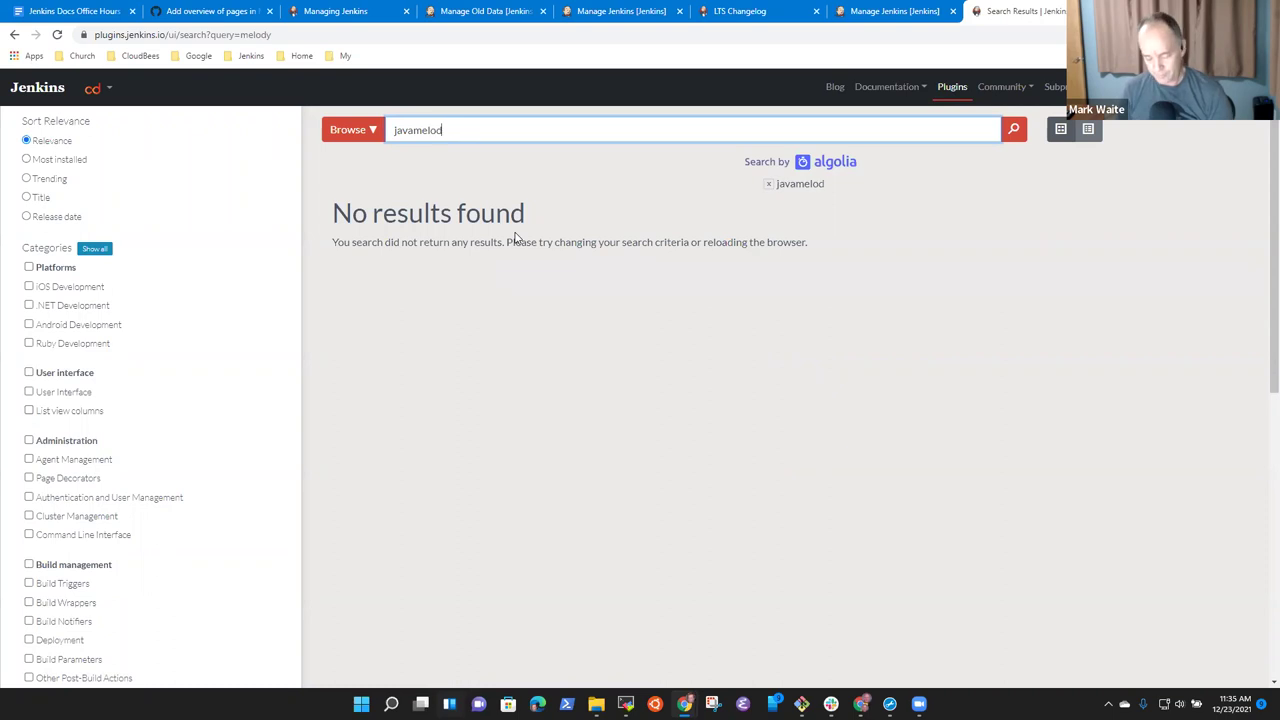
left_click(424, 290)
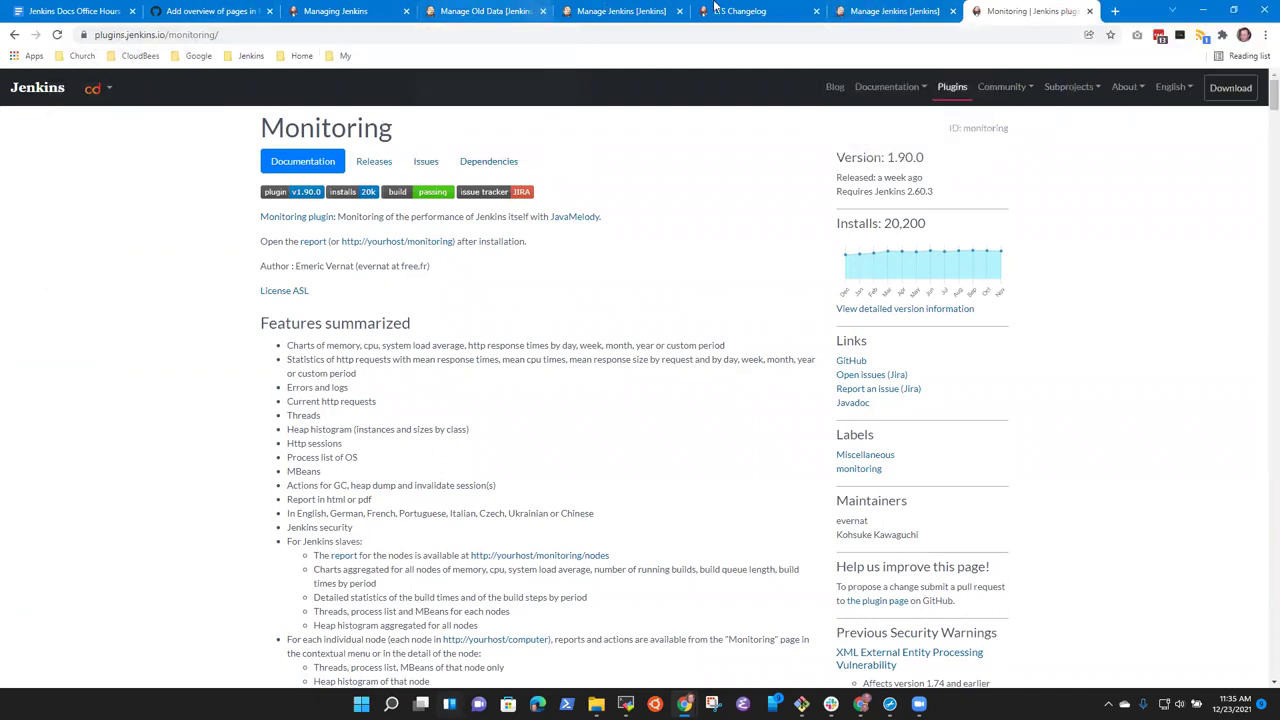
left_click(482, 11)
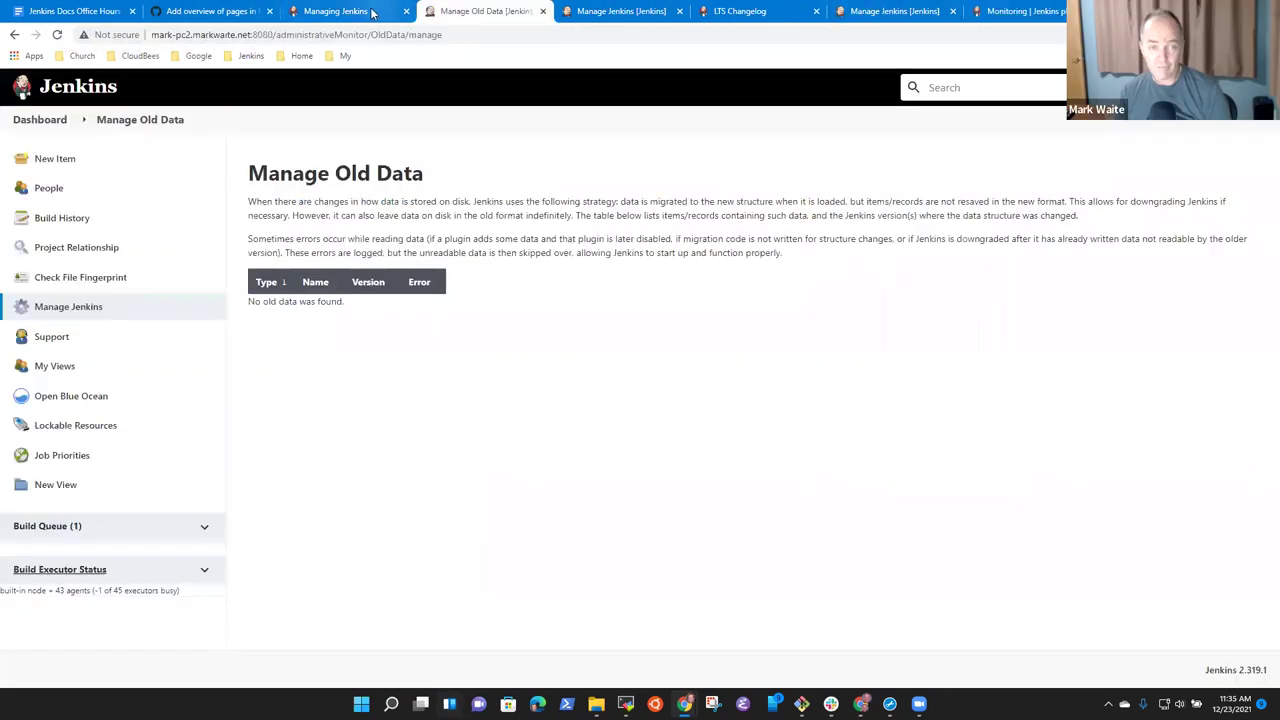
In PR #4773's changed files, select index.adoc lines 147–157 for a review comment.
left_click(340, 11)
left_click(207, 11)
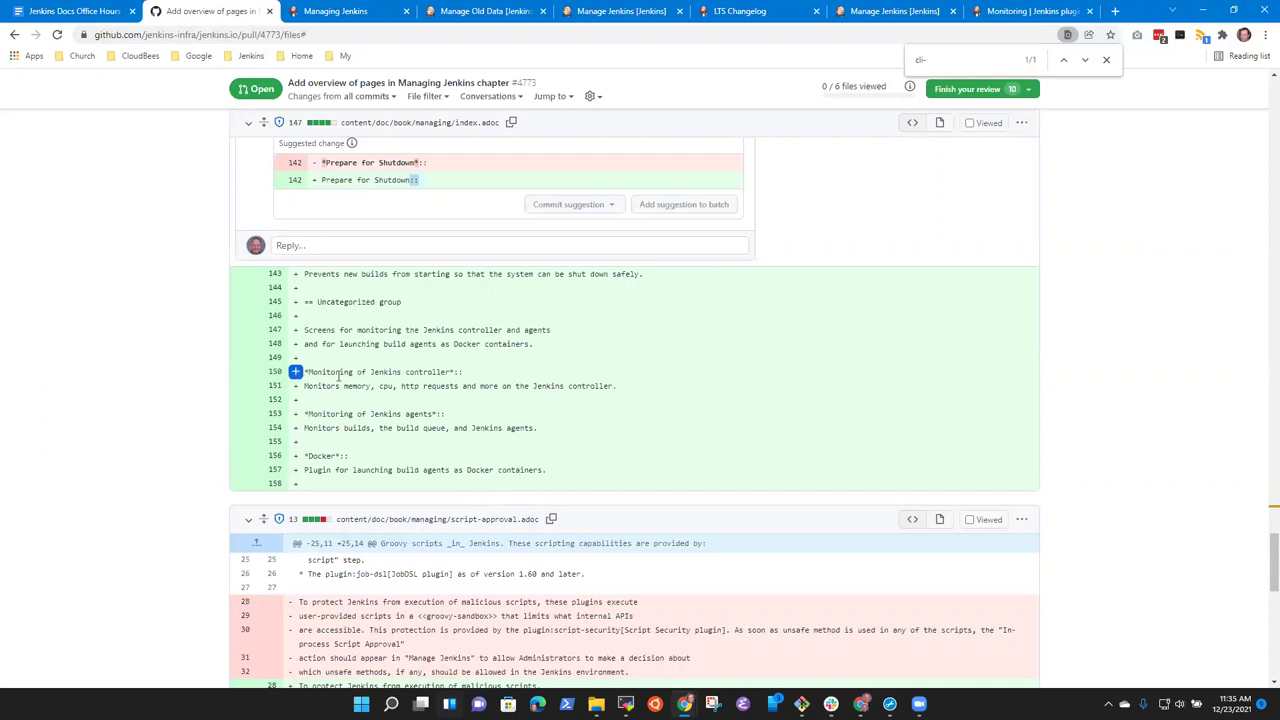
scroll(401, 399, "down", 2)
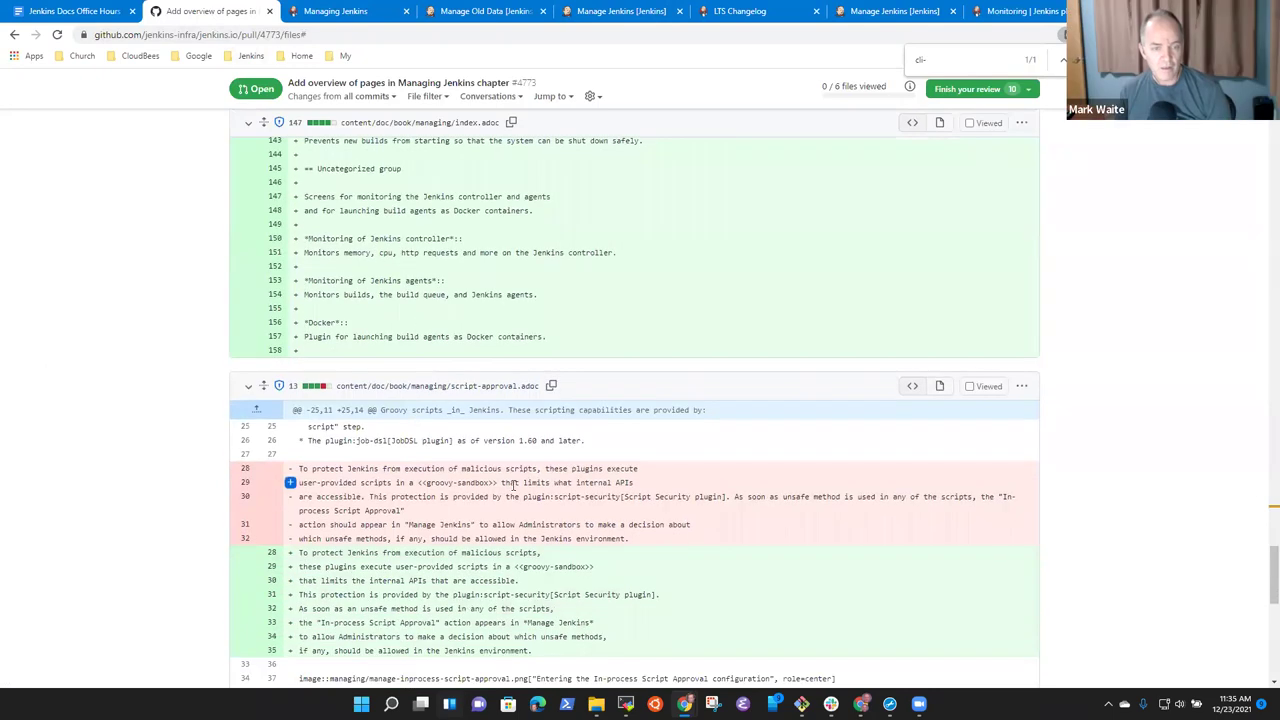
scroll(309, 430, "up", 3)
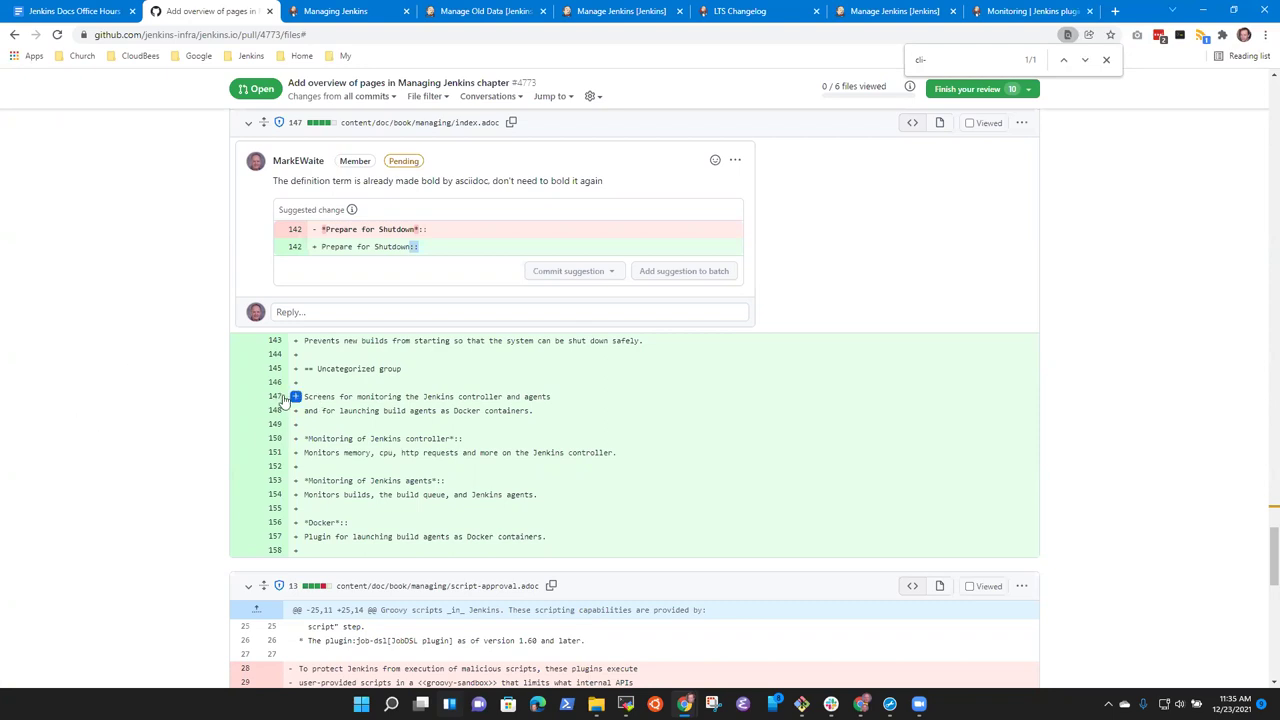
left_click_drag(295, 397, 297, 540)
Insert a suggestion for lines 147–157 and write an explanatory note above it.
left_click(455, 582)
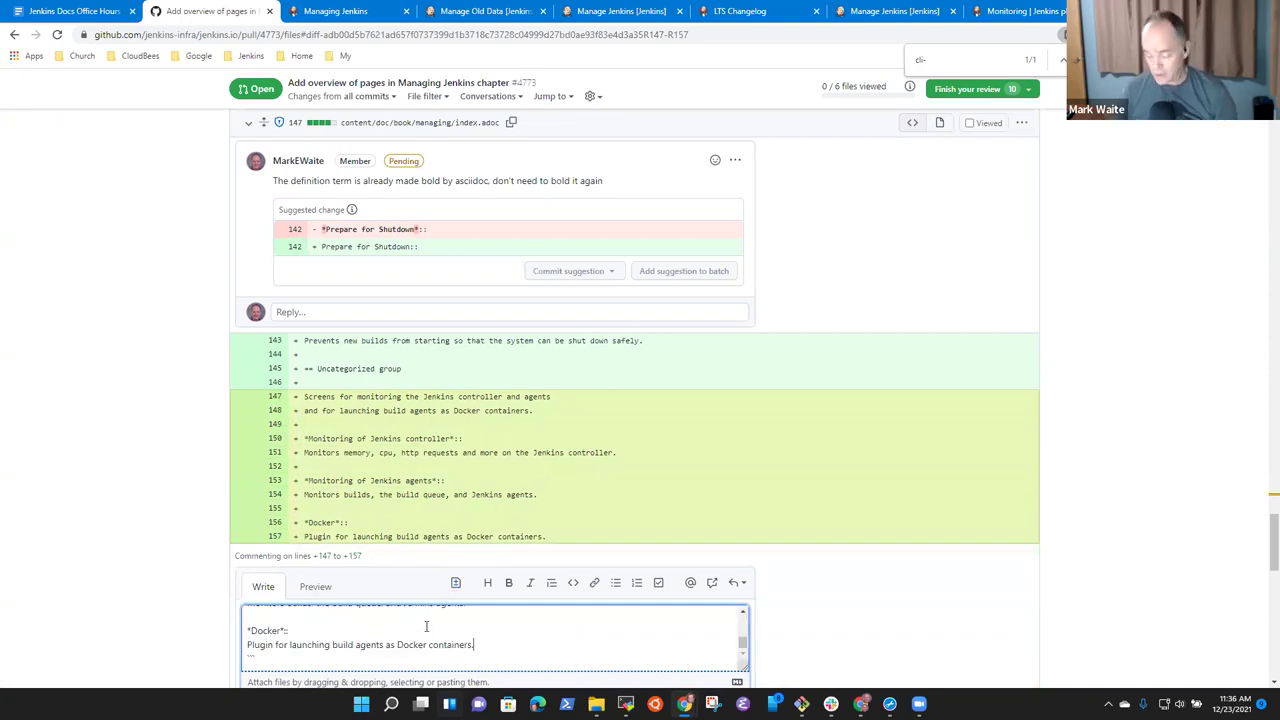
scroll(427, 626, "up", 5)
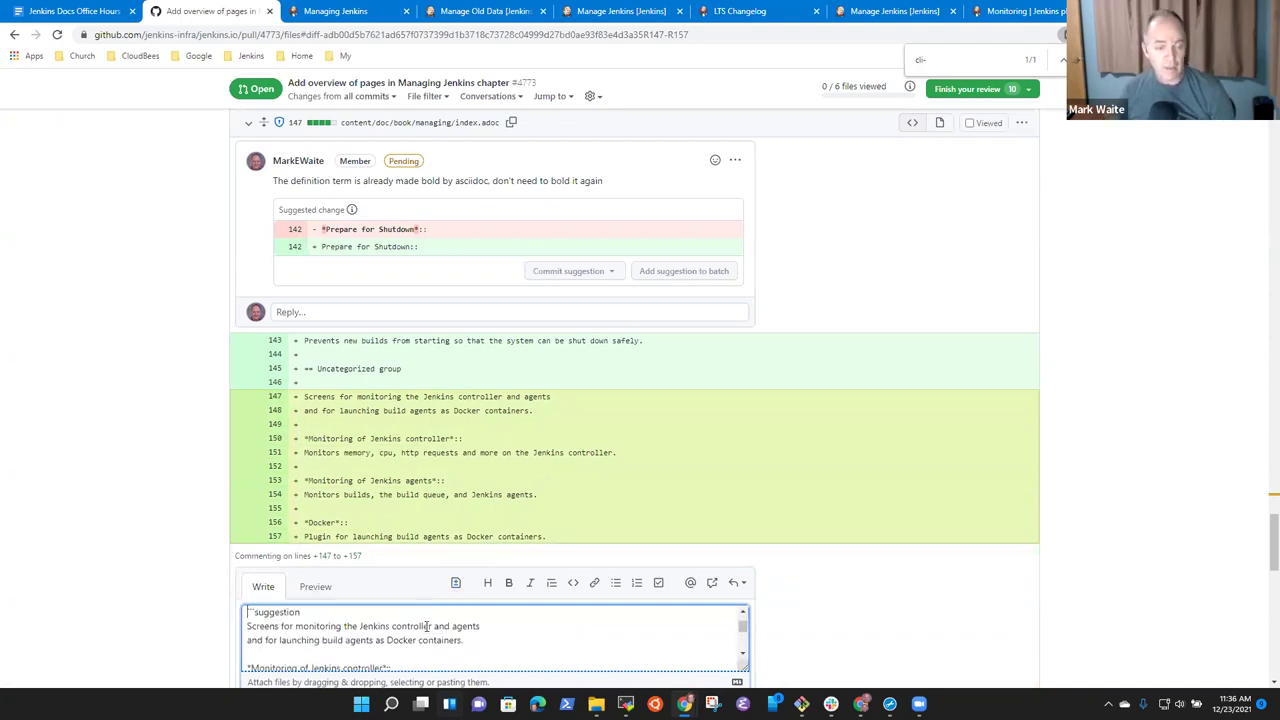
key("Return")
key("Up")
key("Return")
key("Up")
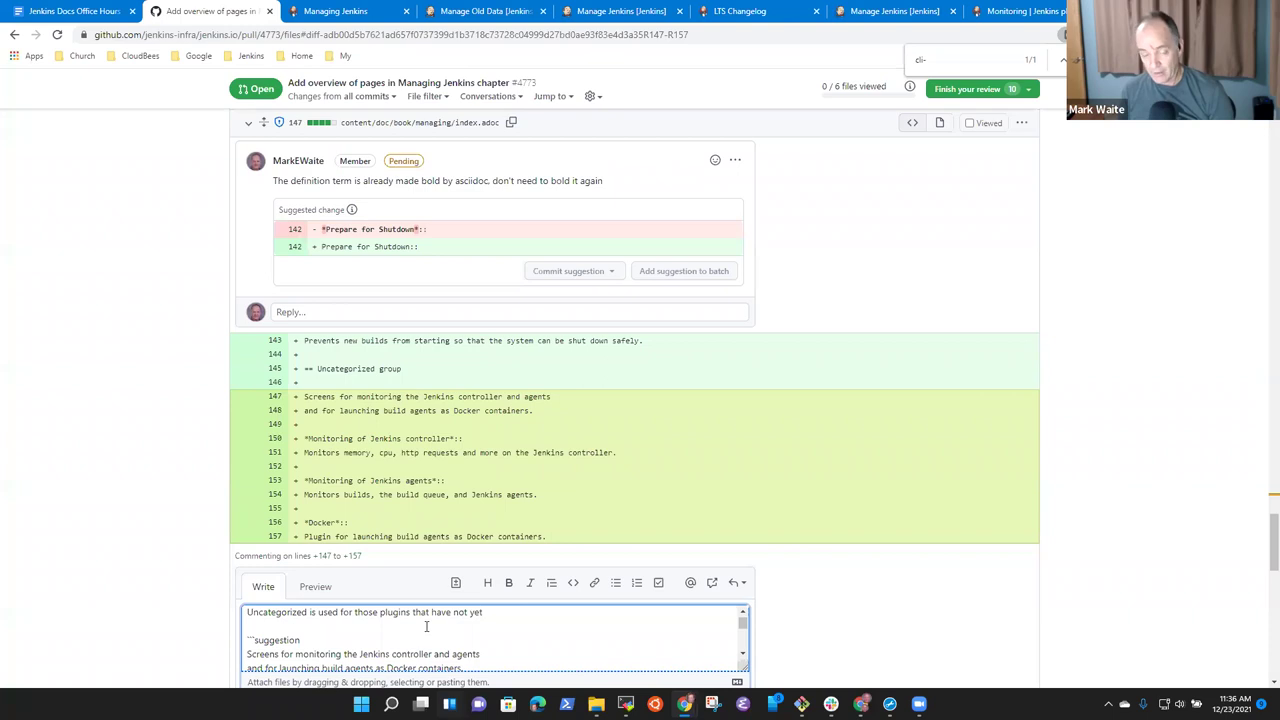
key("BackSpace")
key("BackSpace")
key("BackSpace")
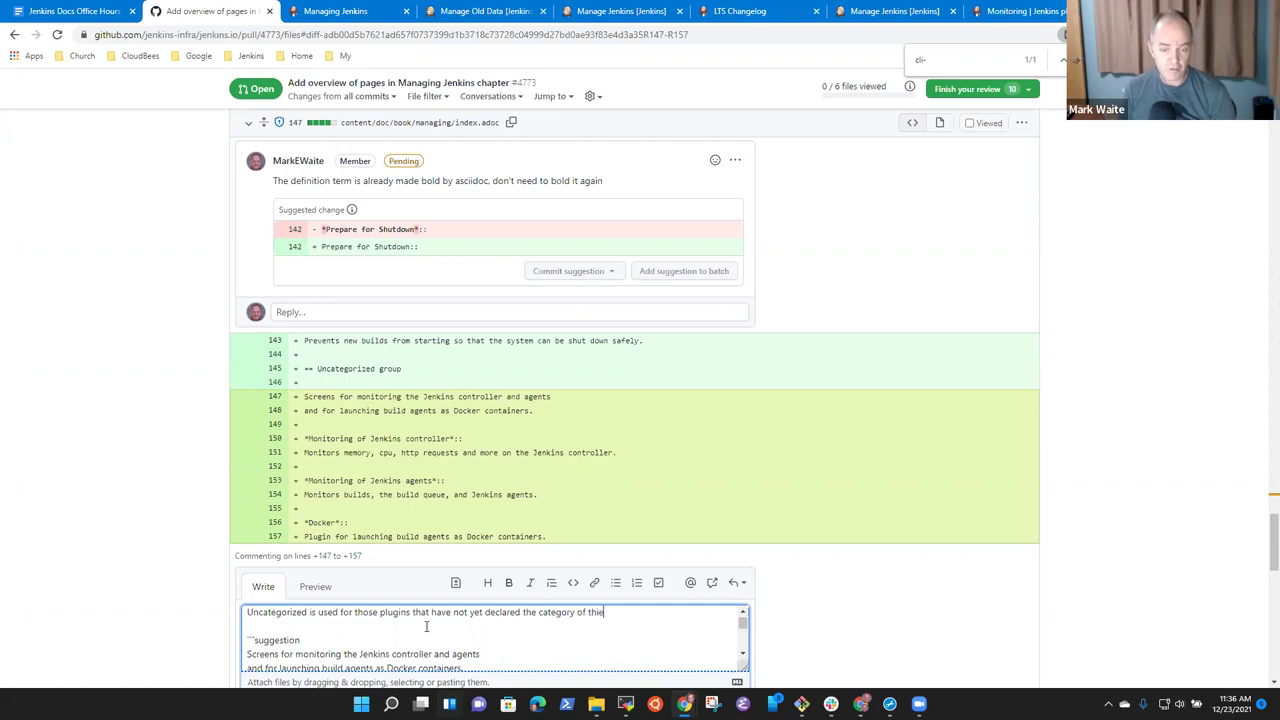
type("ir page.")
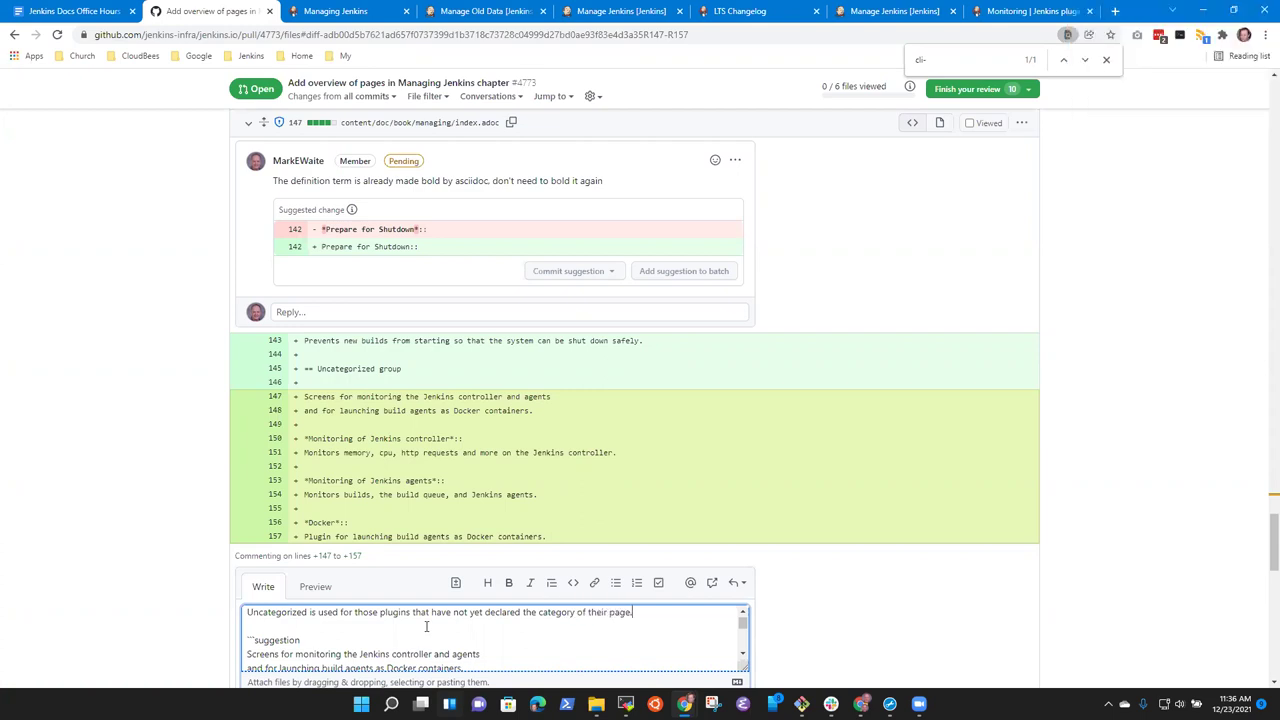
Replace the suggested lines with 'Screens for plugins that have not yet declared the category.'.
key("shift+Down")
key("shift+Down")
key("shift+Down")
key("shift+Down")
key("shift+Down")
key("shift+Down")
key("shift+Down")
key("shift+Down")
key("shift+Down")
key("shift+Down")
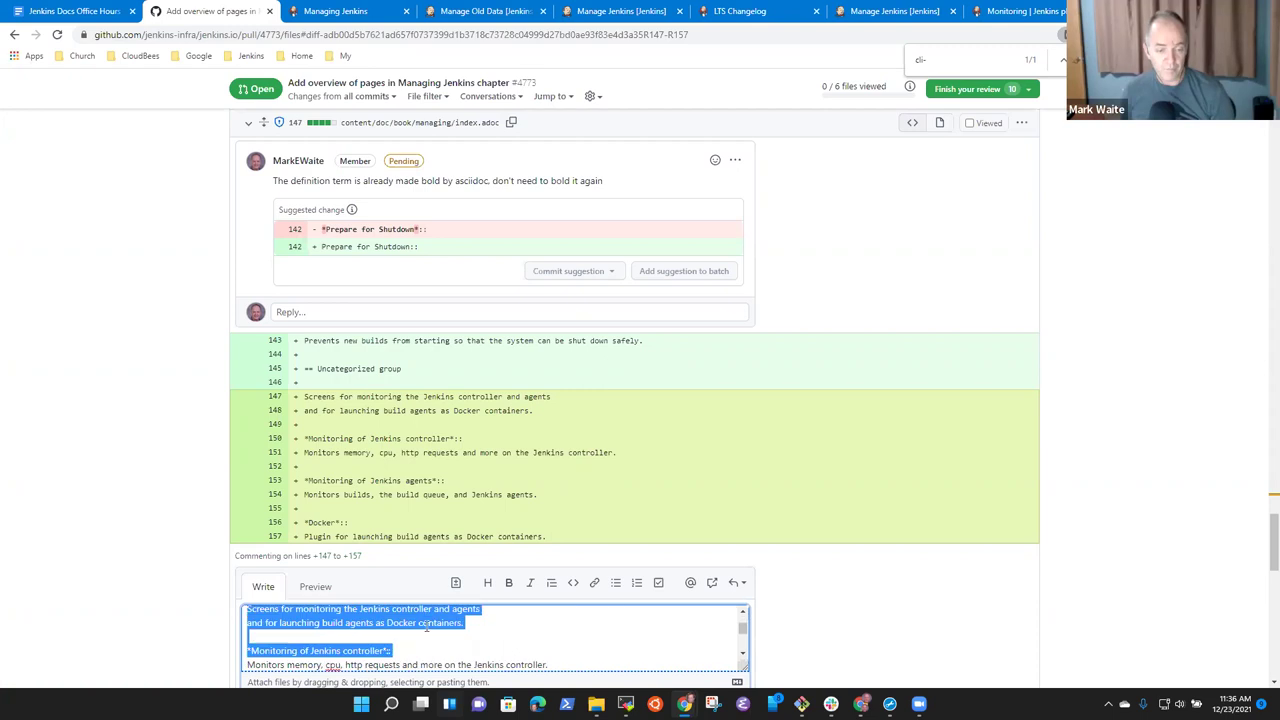
key("ctrl+Home")
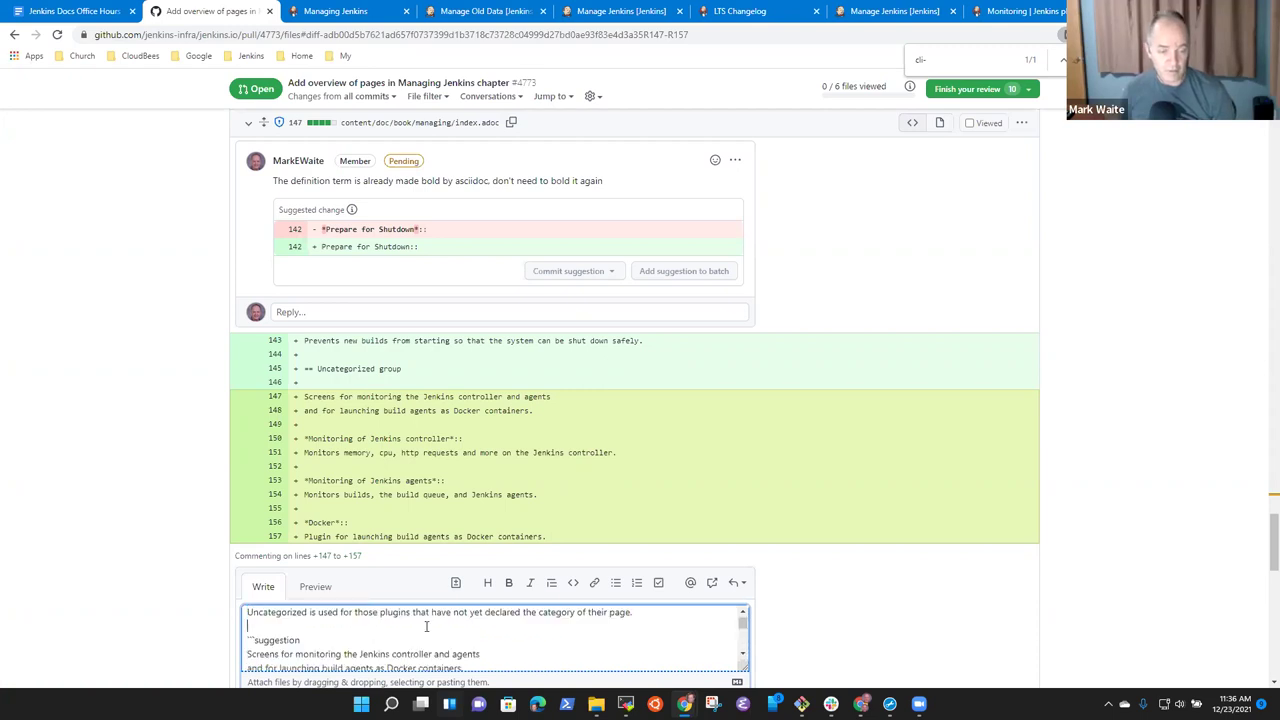
key("Down")
key("Down")
key("Down")
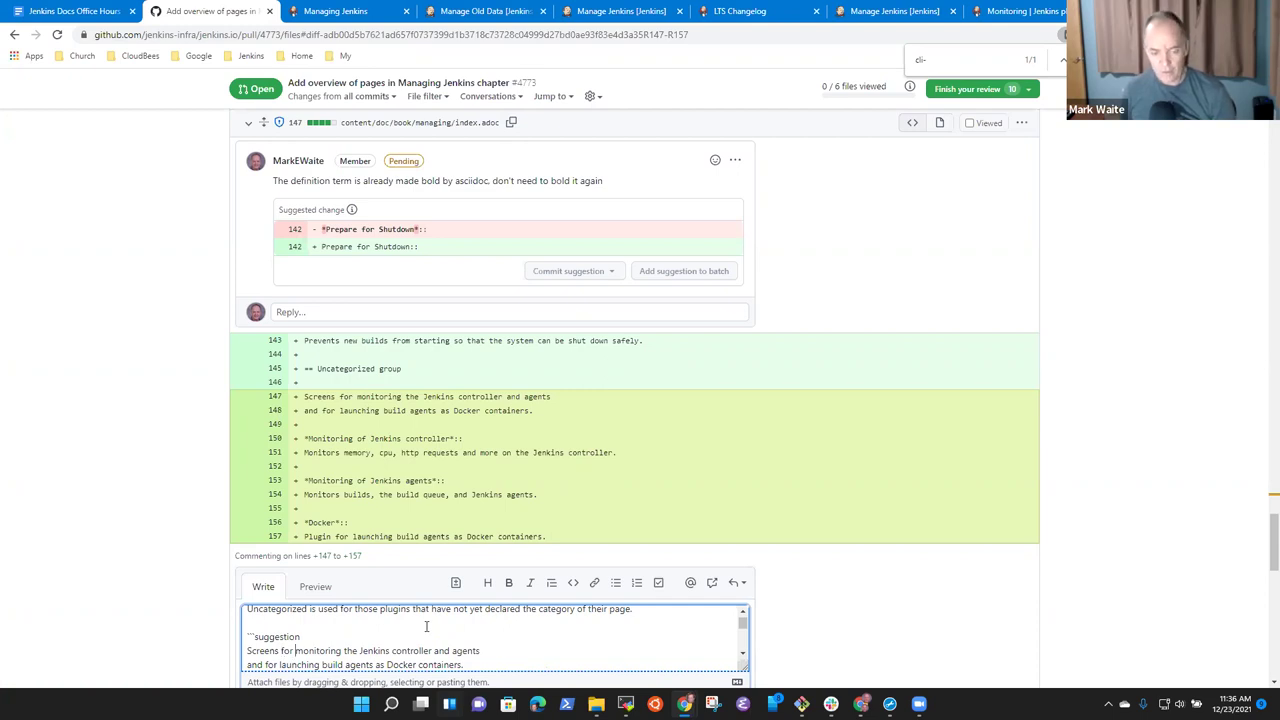
key("shift+End")
type("plug")
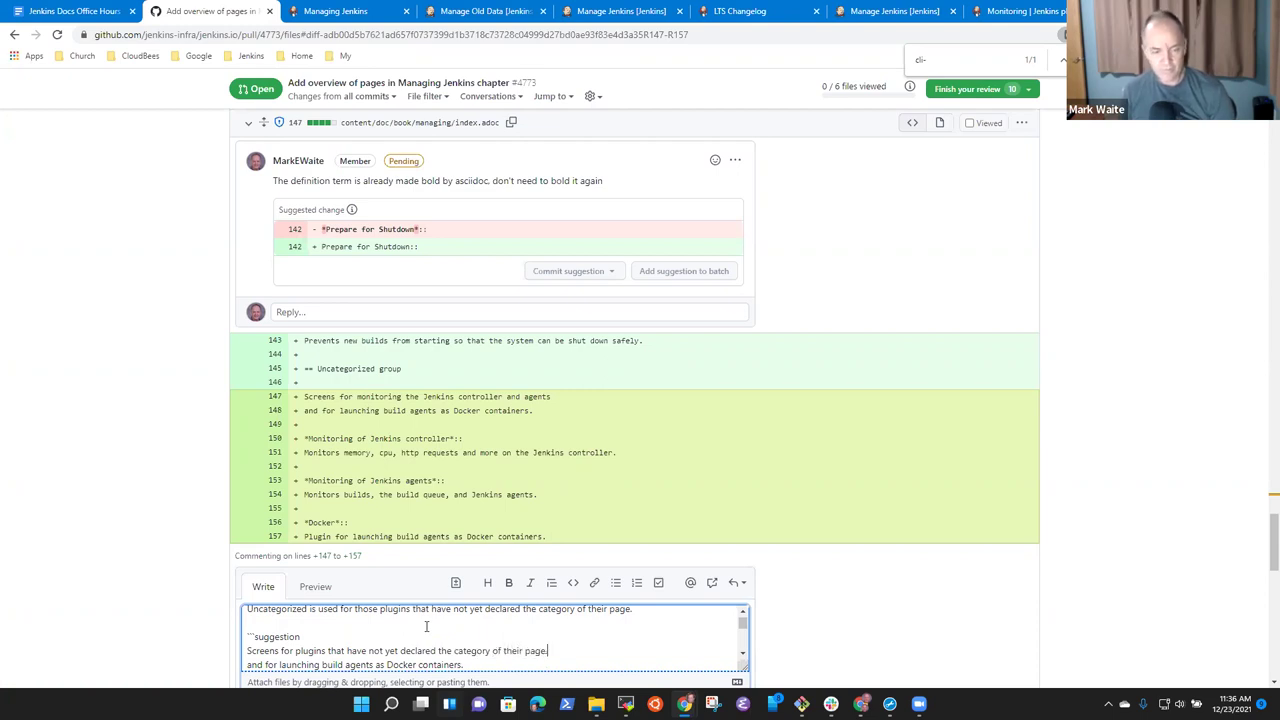
key("shift+Down")
key("shift+Down")
key("shift+Down")
key("shift+Down")
key("shift+Down")
key("shift+Down")
key("shift+Down")
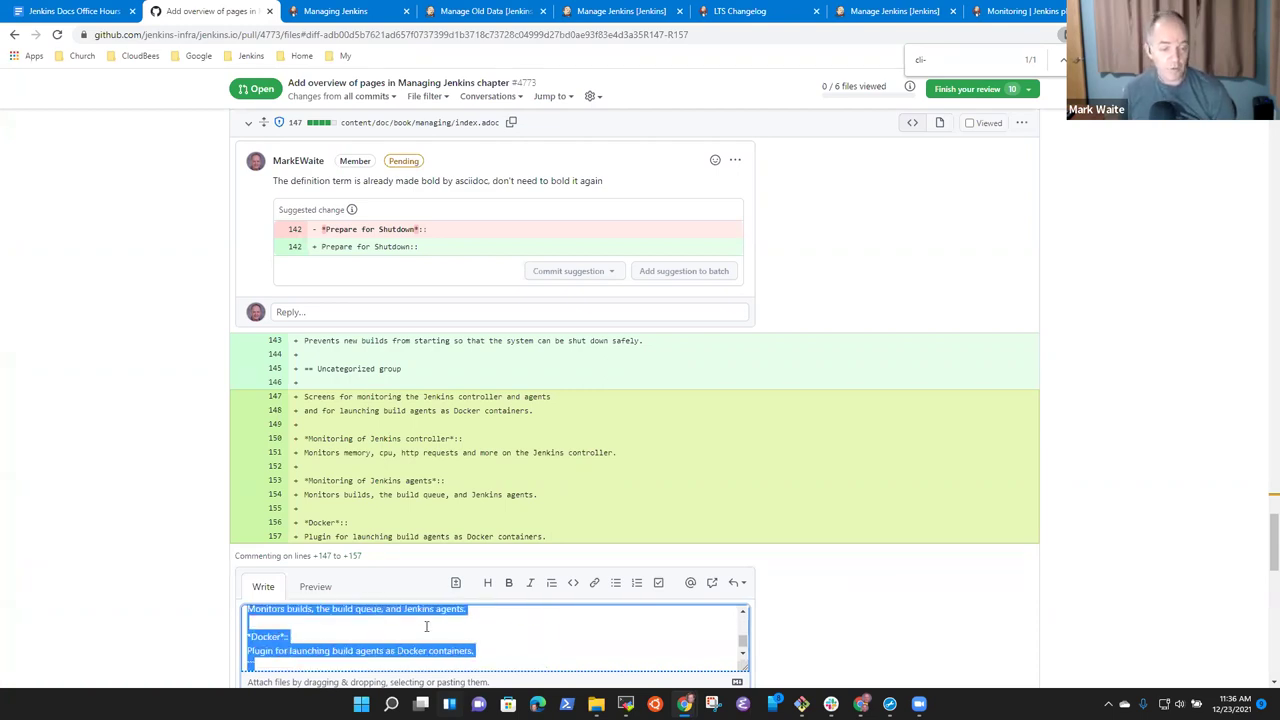
key("shift+Down")
key("shift+Down")
key("BackSpace")
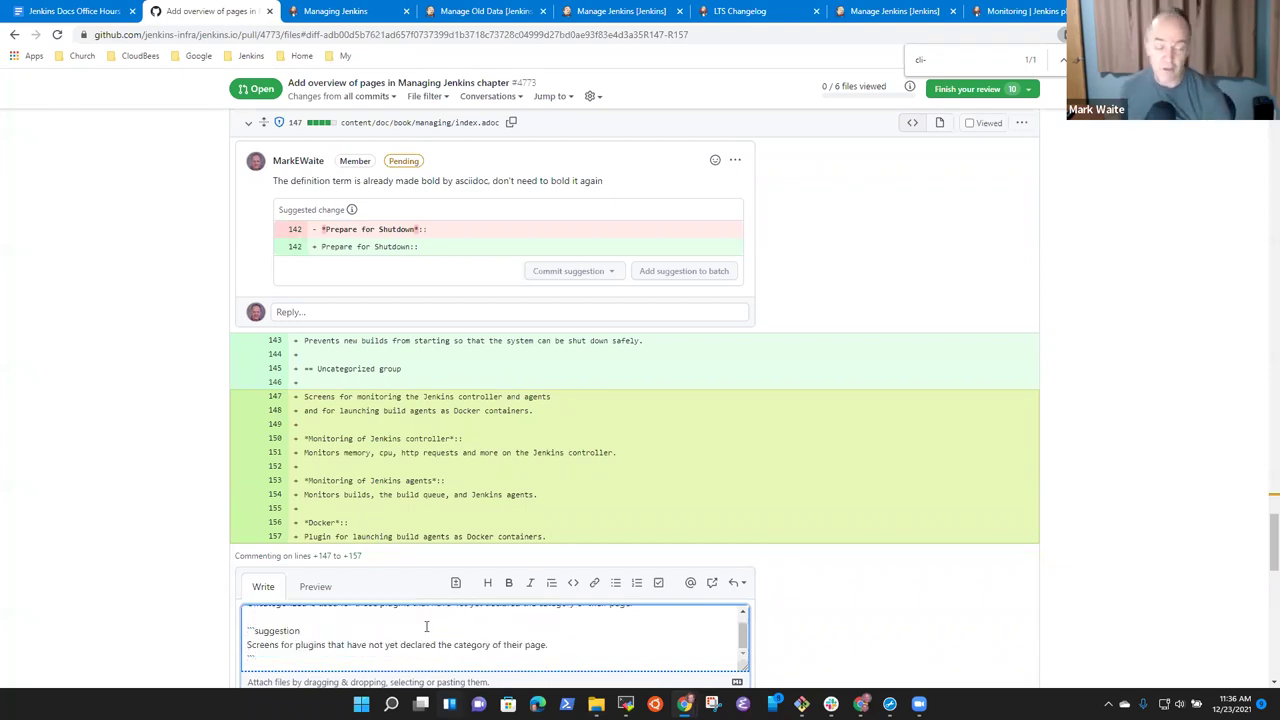
scroll(900, 500, "down", 3)
Save the lines 147–157 suggestion as the eleventh pending review comment.
left_click(697, 380)
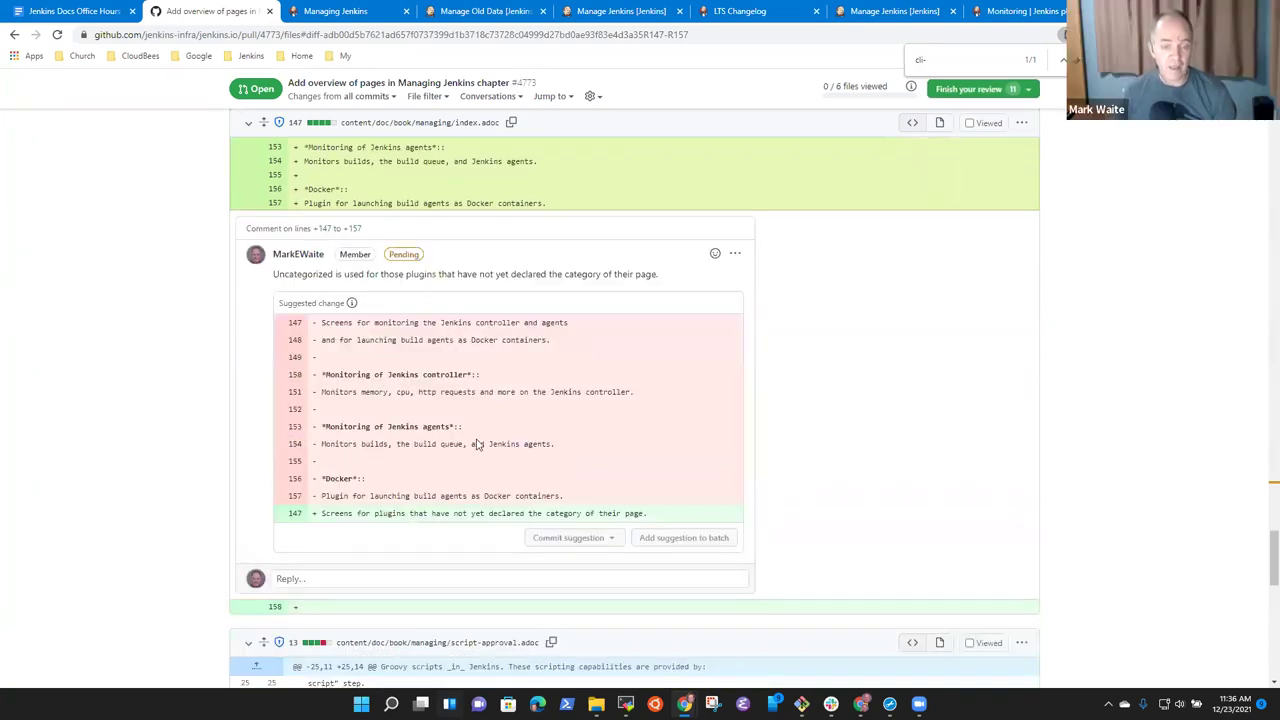
scroll(550, 450, "down", 3)
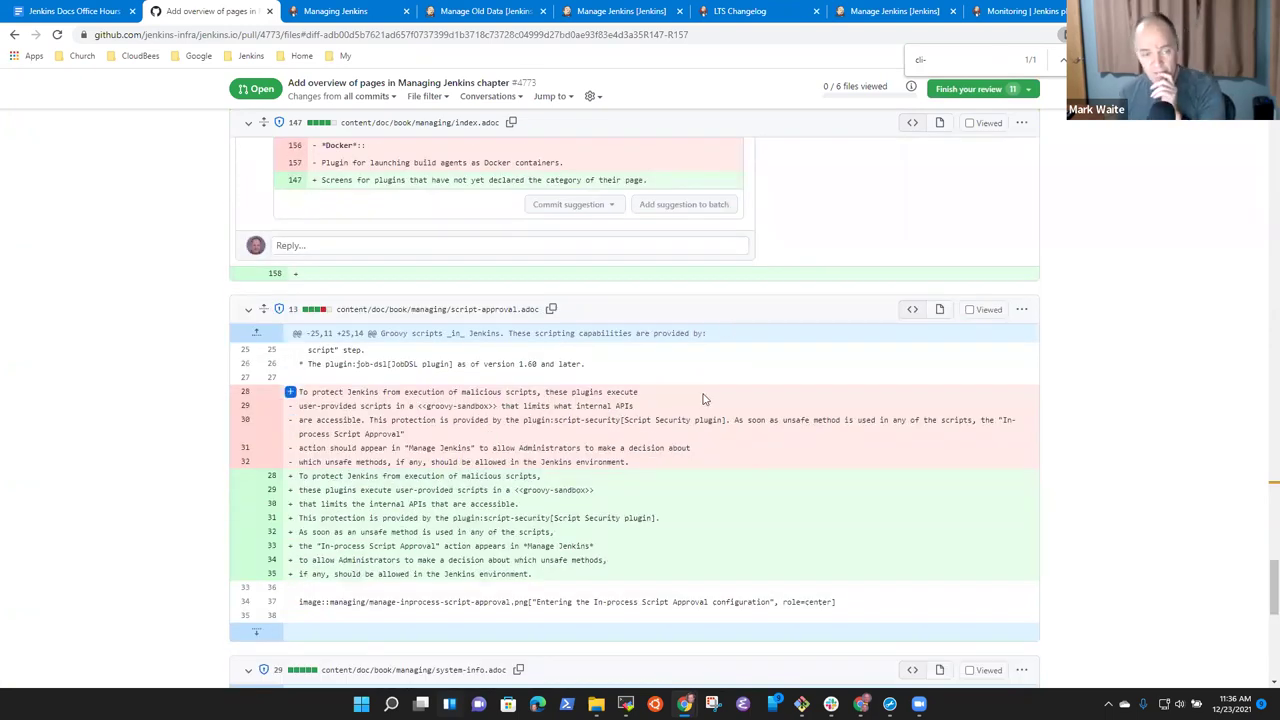
scroll(573, 415, "up", 3)
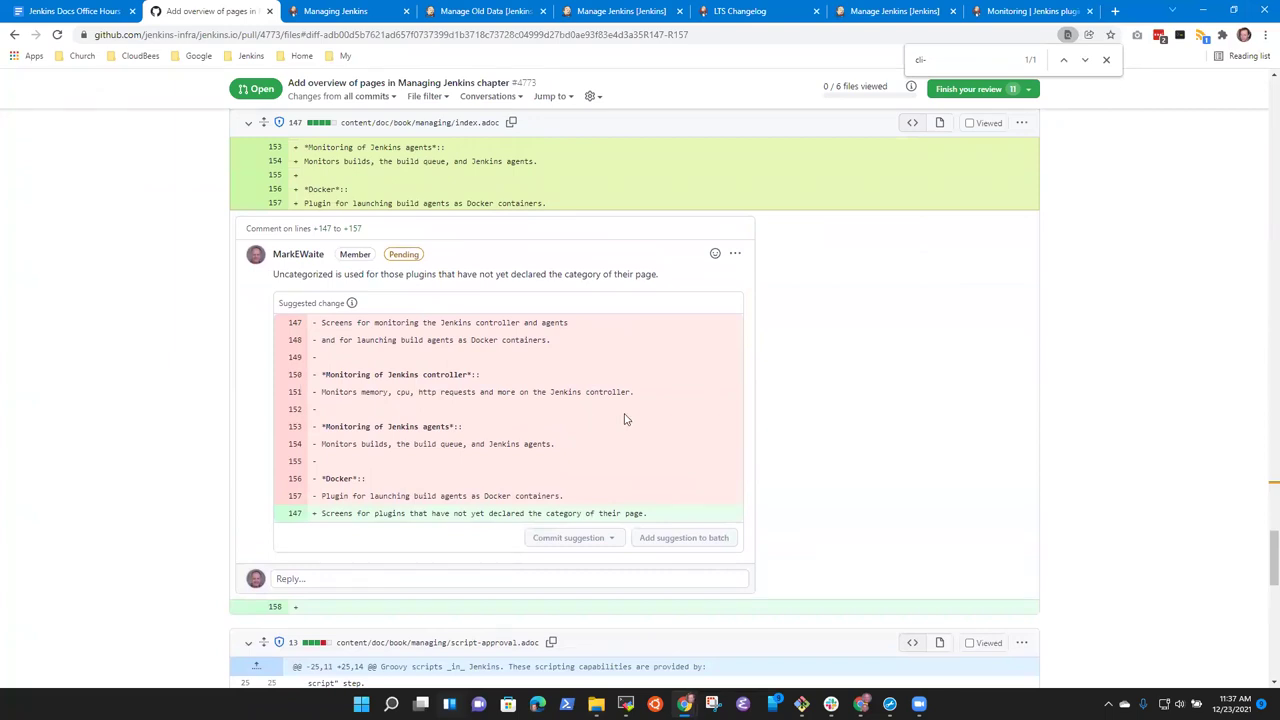
scroll(600, 420, "down", 3)
scroll(585, 425, "up", 2)
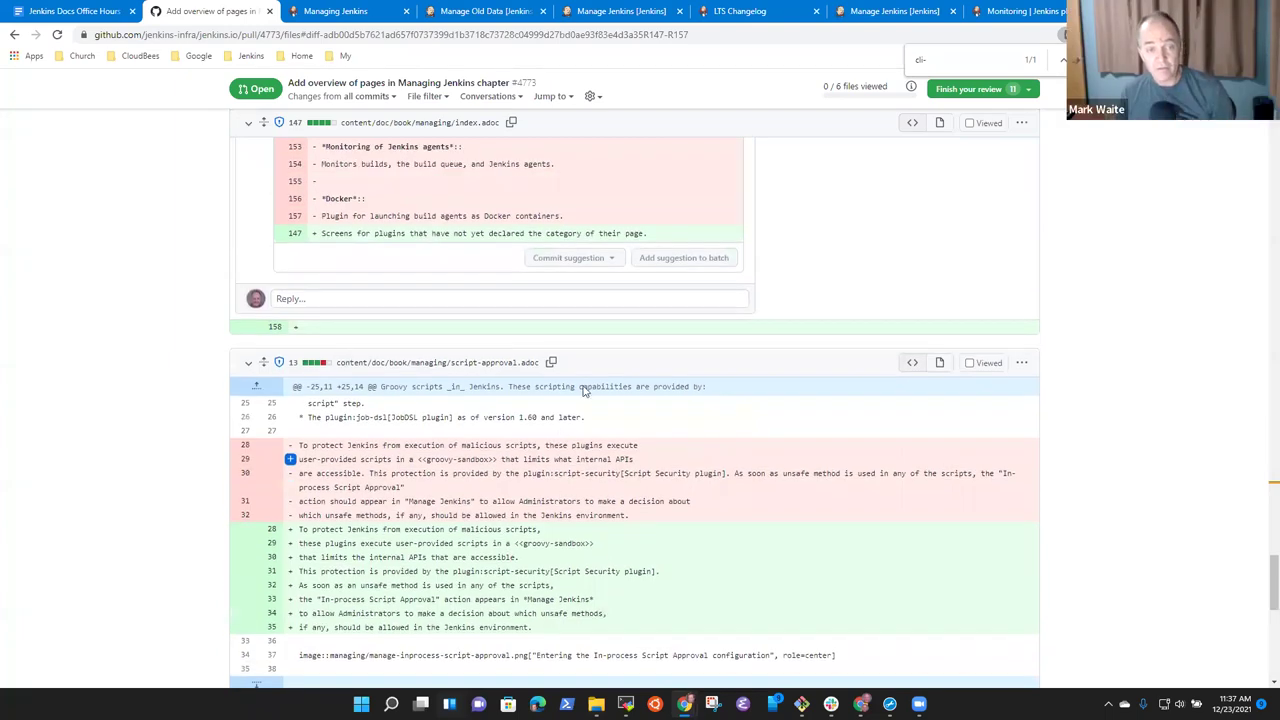
scroll(500, 375, "up", 2)
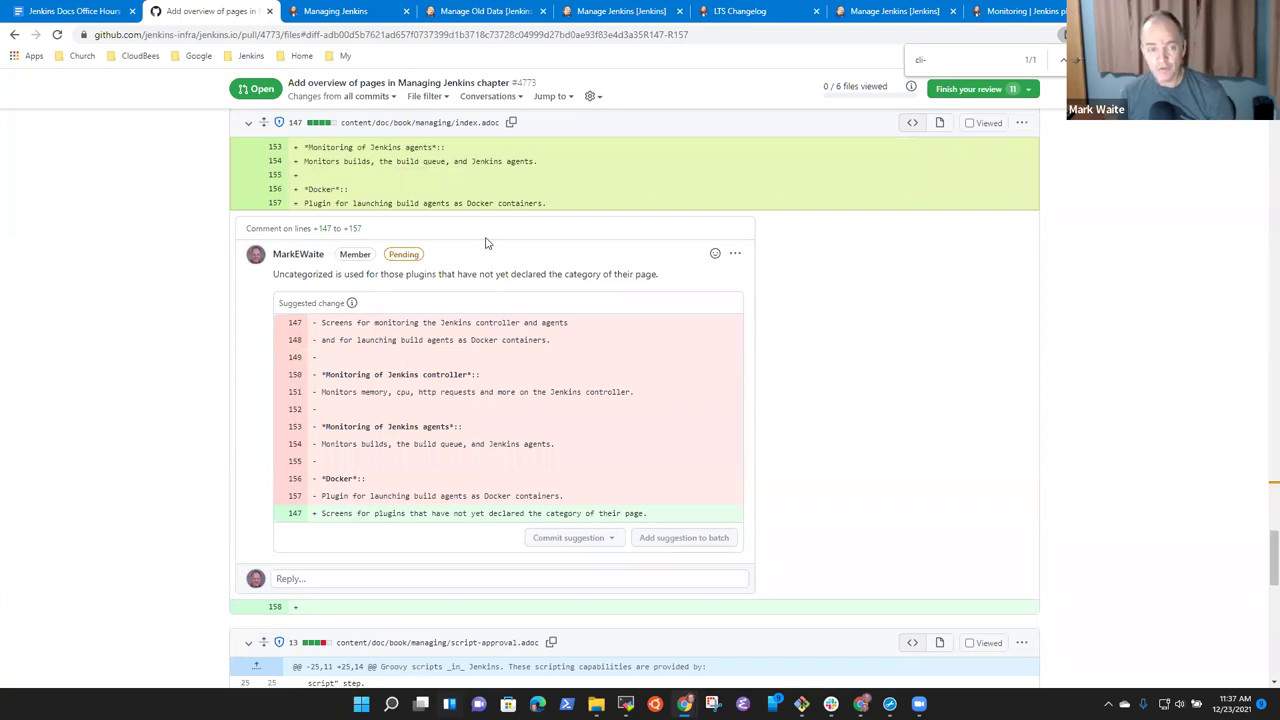
scroll(486, 243, "up", 2)
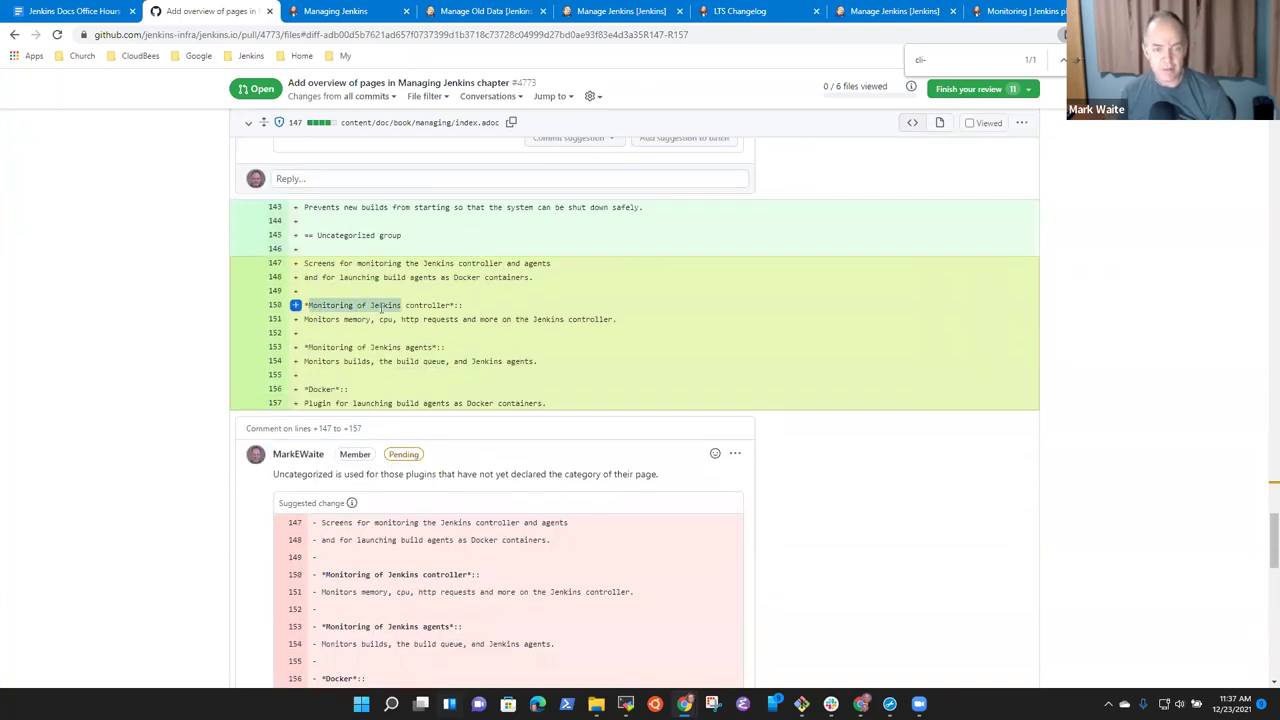
Select the Monitoring of Jenkins controller and agents headings and the word Docker in the diff.
left_click_drag(386, 310, 436, 305)
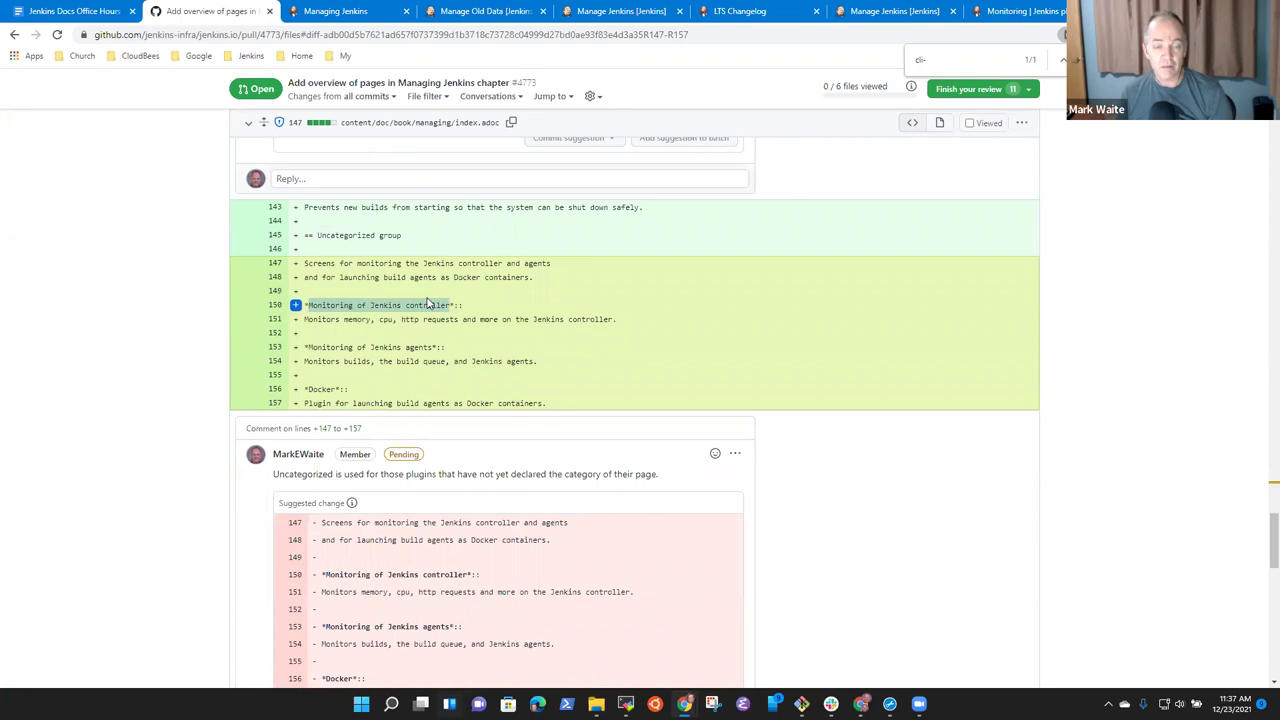
left_click_drag(308, 347, 411, 350)
left_click(336, 389)
double_click(322, 389)
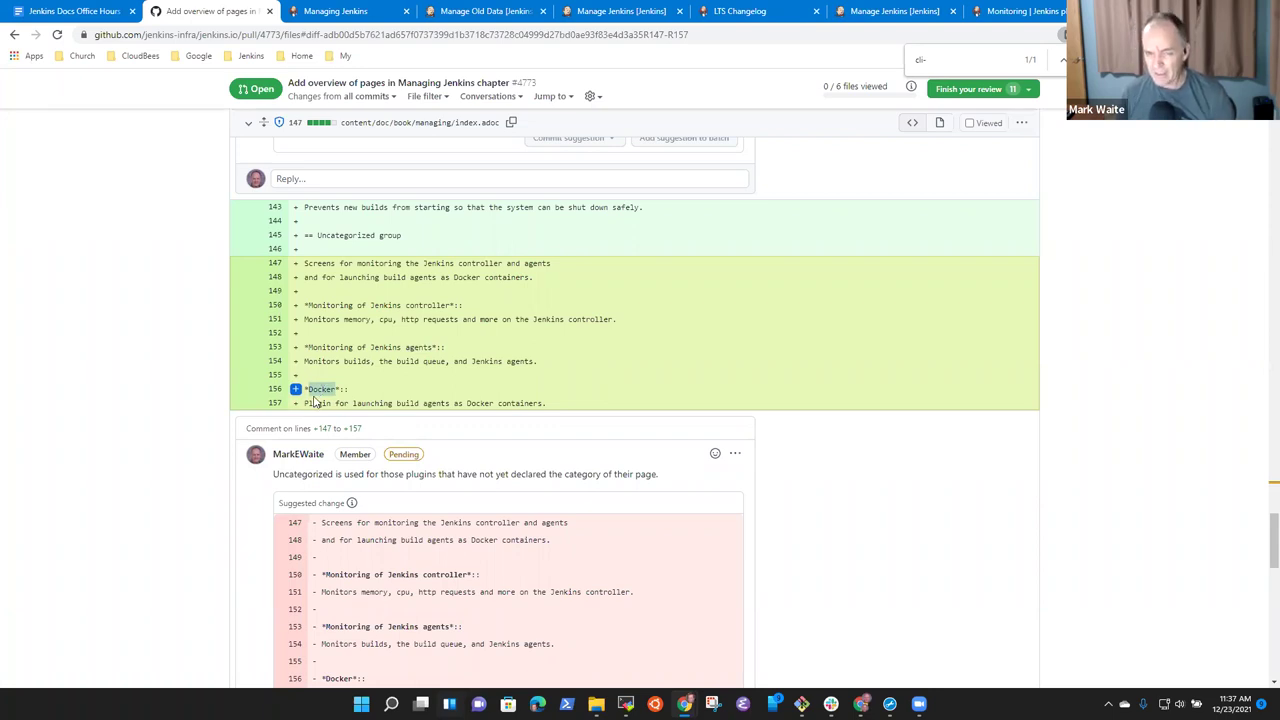
Get back to the local Jenkins controller's Manage Jenkins page.
left_click(995, 12)
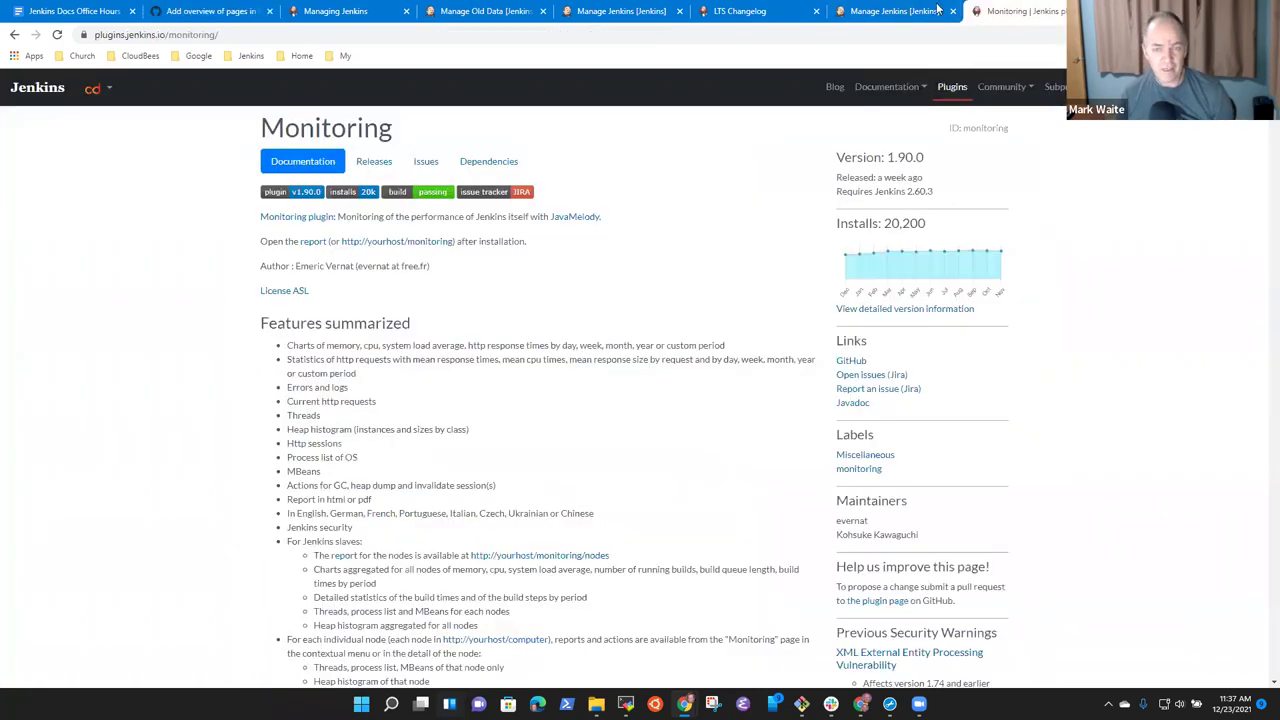
left_click(890, 11)
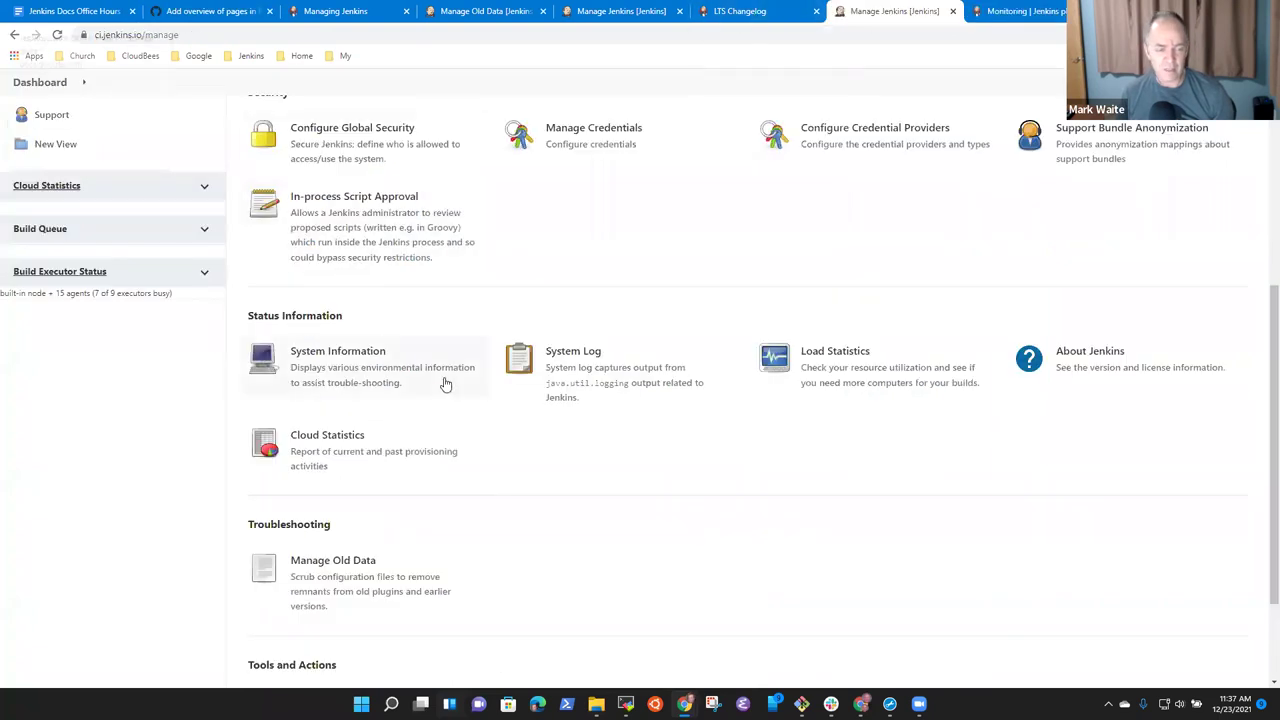
scroll(445, 388, "down", 3)
scroll(743, 603, "up", 5)
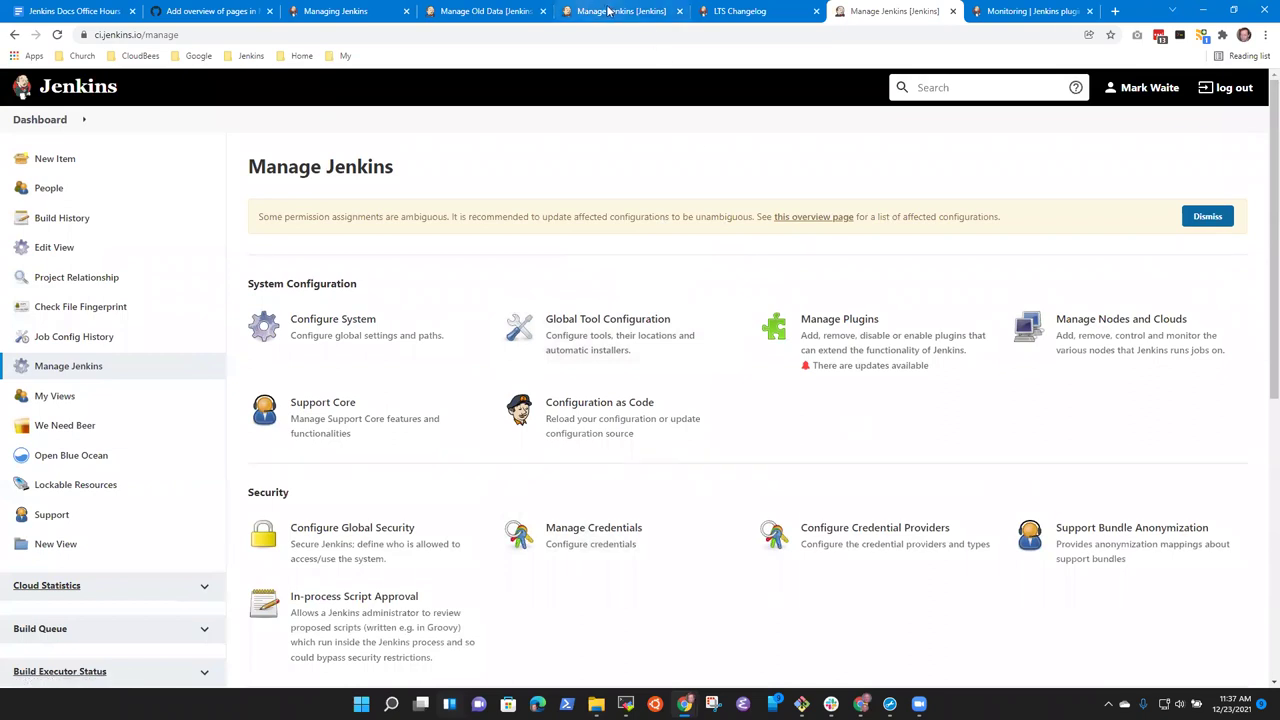
left_click(612, 11)
left_click(485, 11)
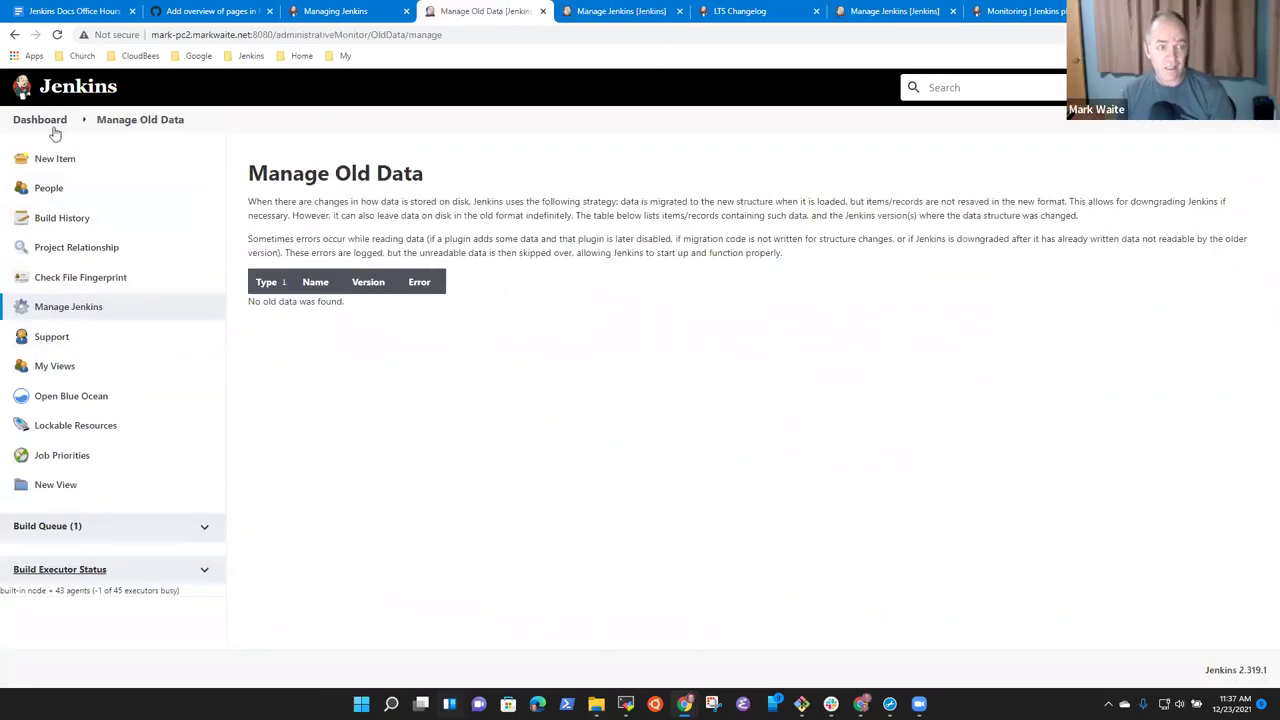
left_click(47, 122)
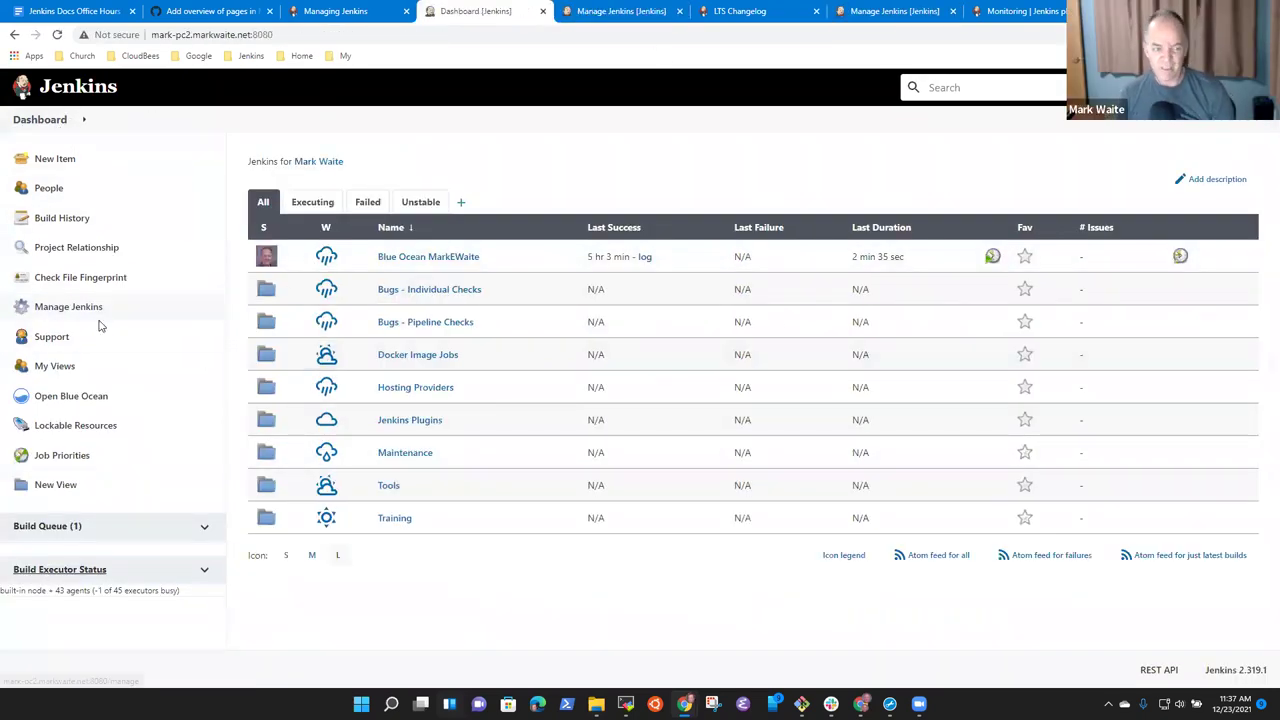
left_click(90, 306)
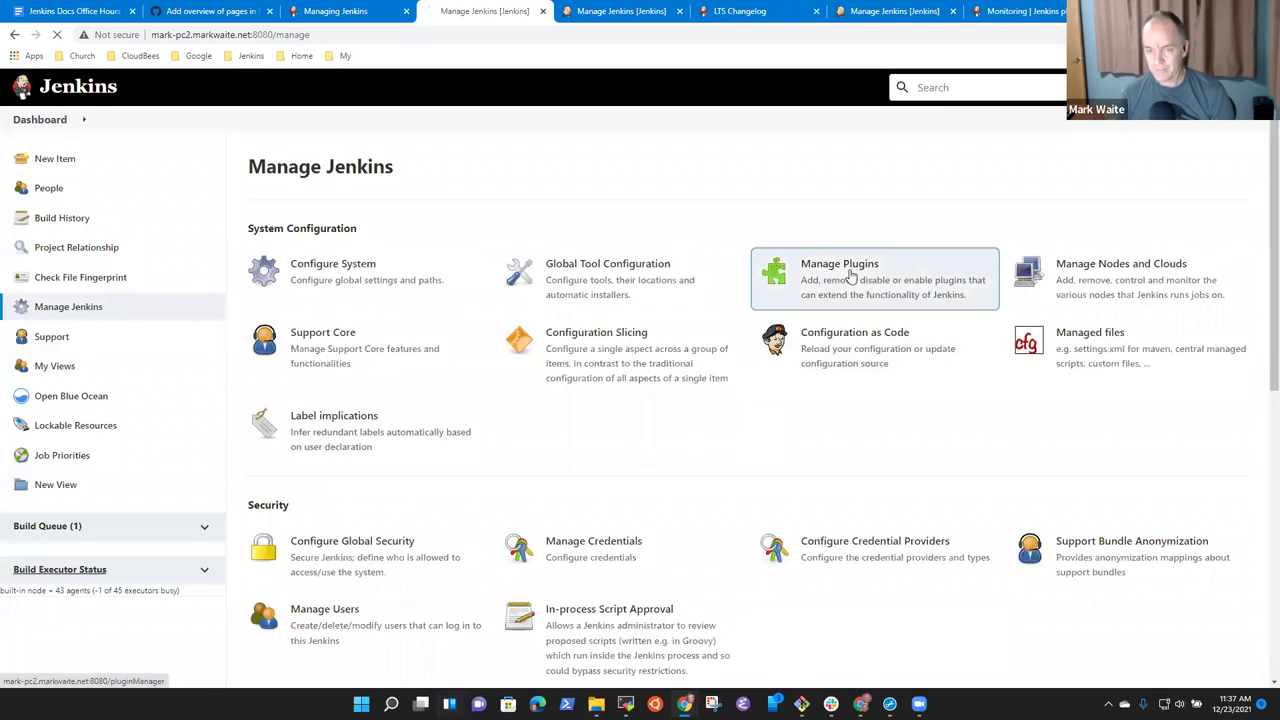
Filter the plugin manager for 'docker' and look through the matching plugins.
left_click(822, 278)
left_click(334, 208)
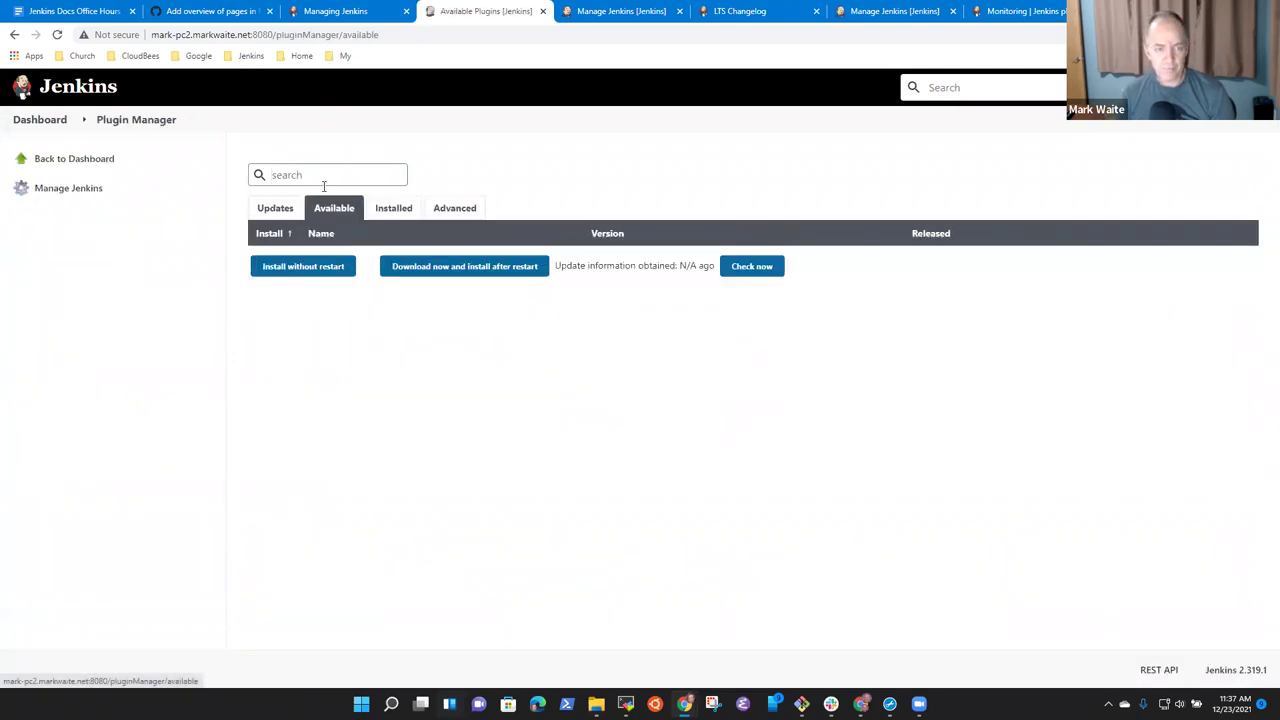
type("docker")
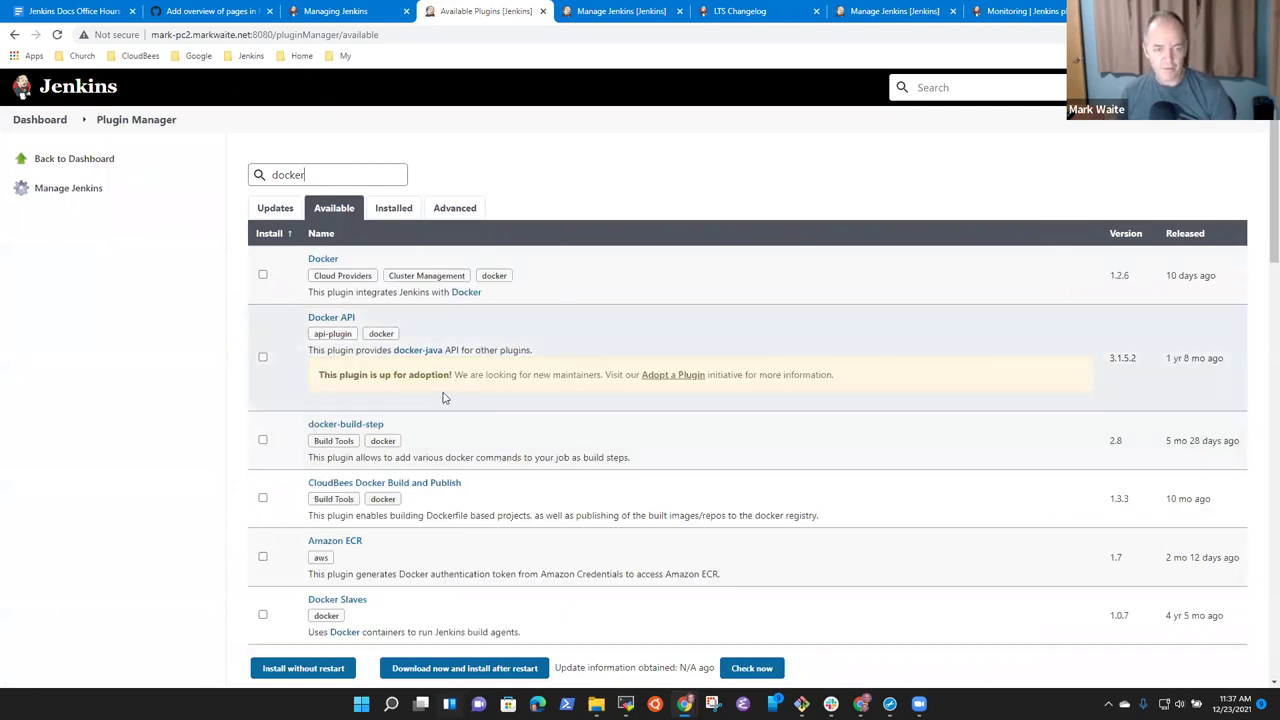
scroll(510, 420, "down", 3)
scroll(512, 428, "down", 5)
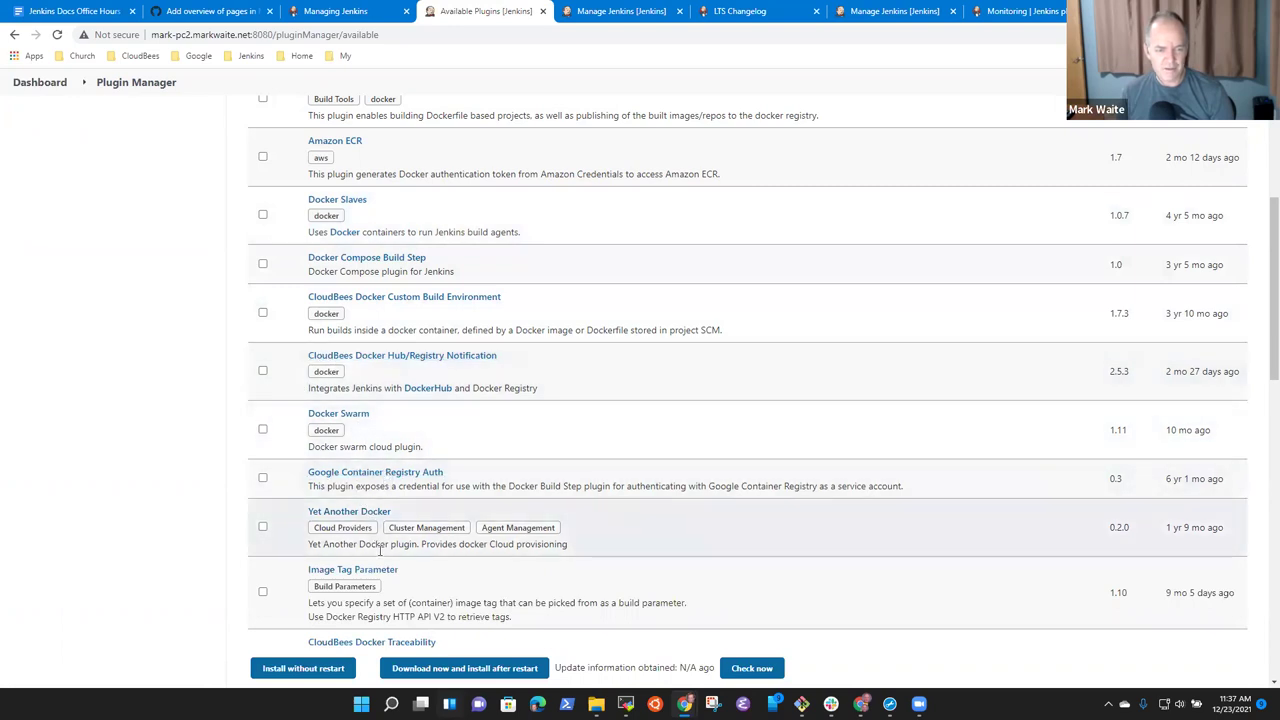
scroll(543, 523, "down", 3)
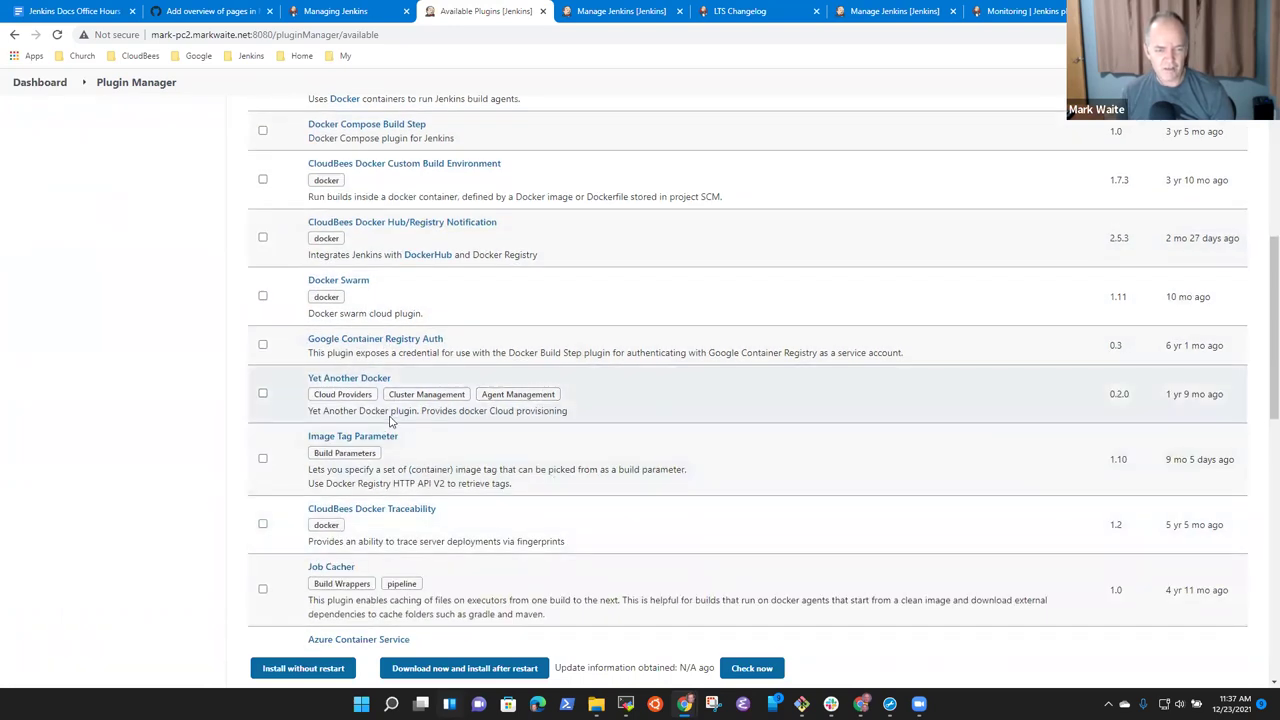
scroll(463, 451, "down", 3)
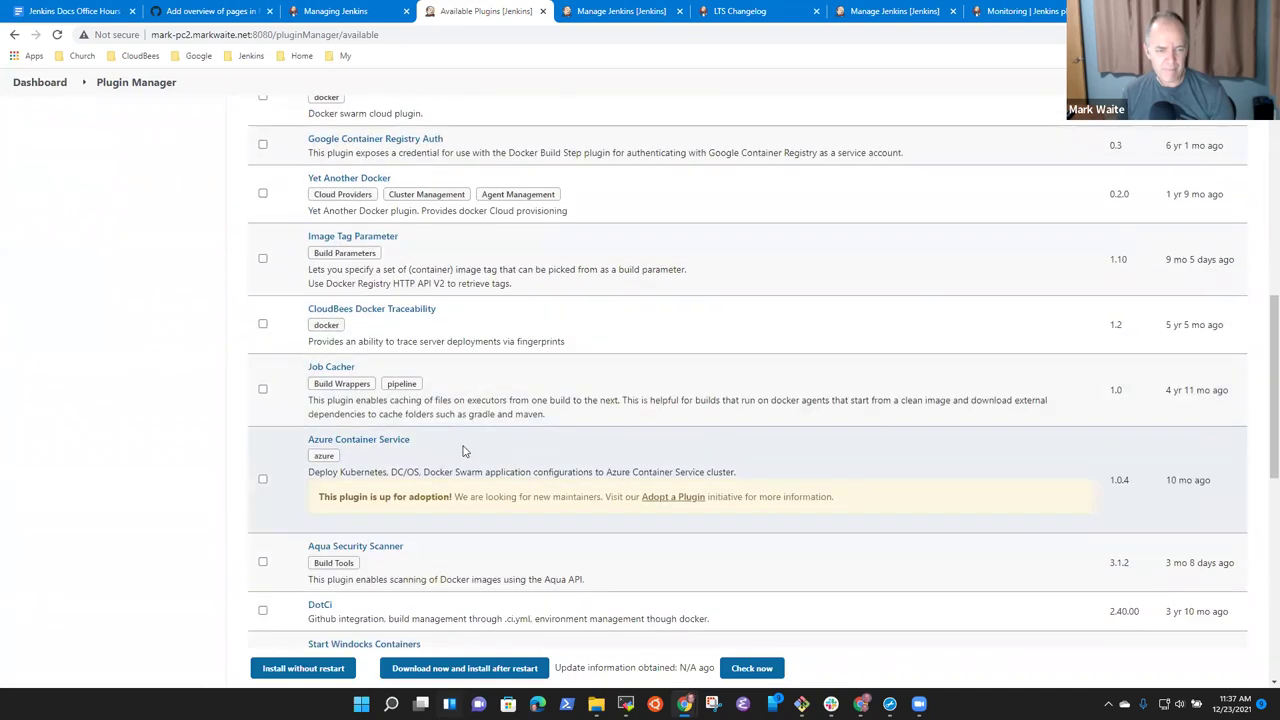
scroll(408, 451, "down", 3)
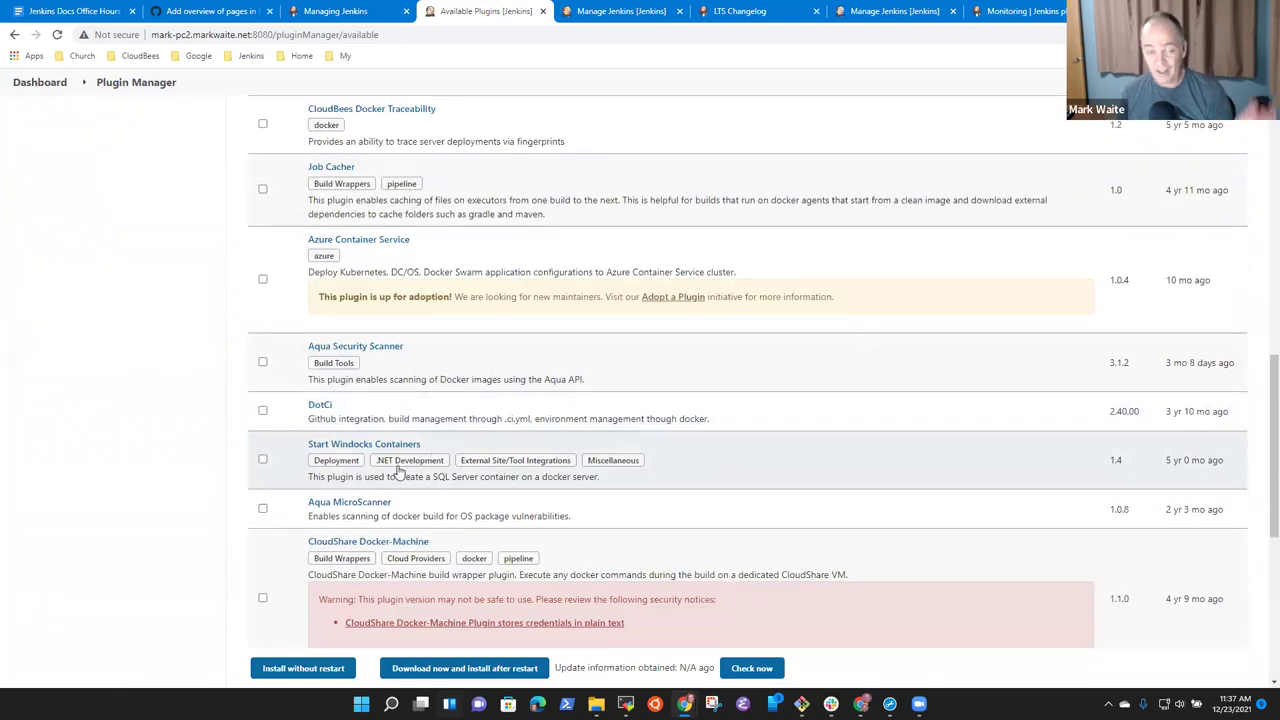
scroll(400, 470, "down", 3)
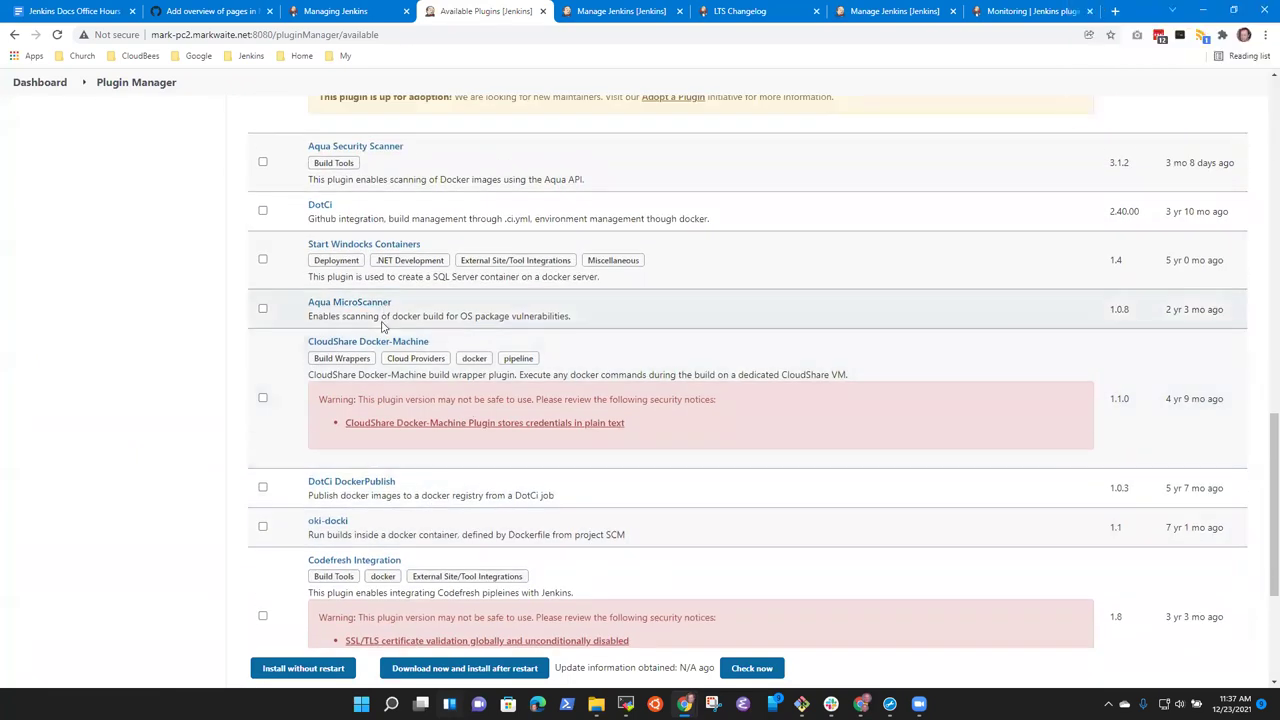
scroll(447, 438, "down", 2)
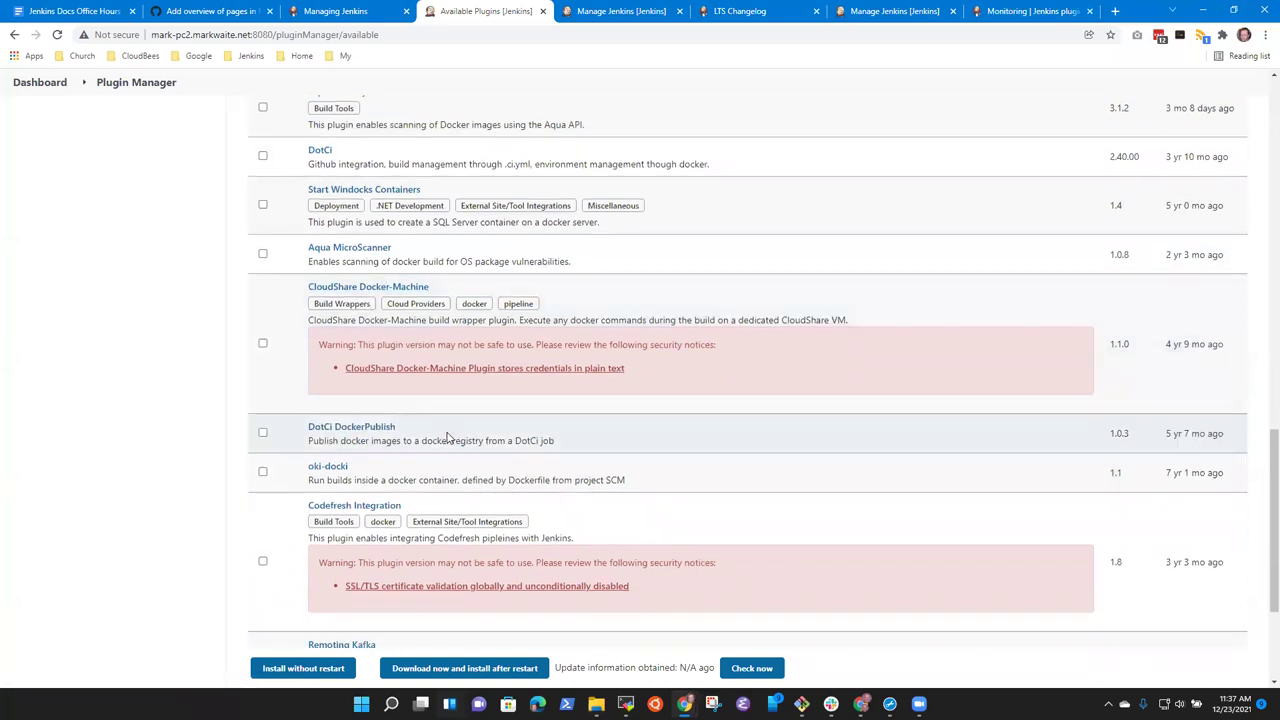
scroll(470, 430, "down", 2)
scroll(488, 433, "up", 12)
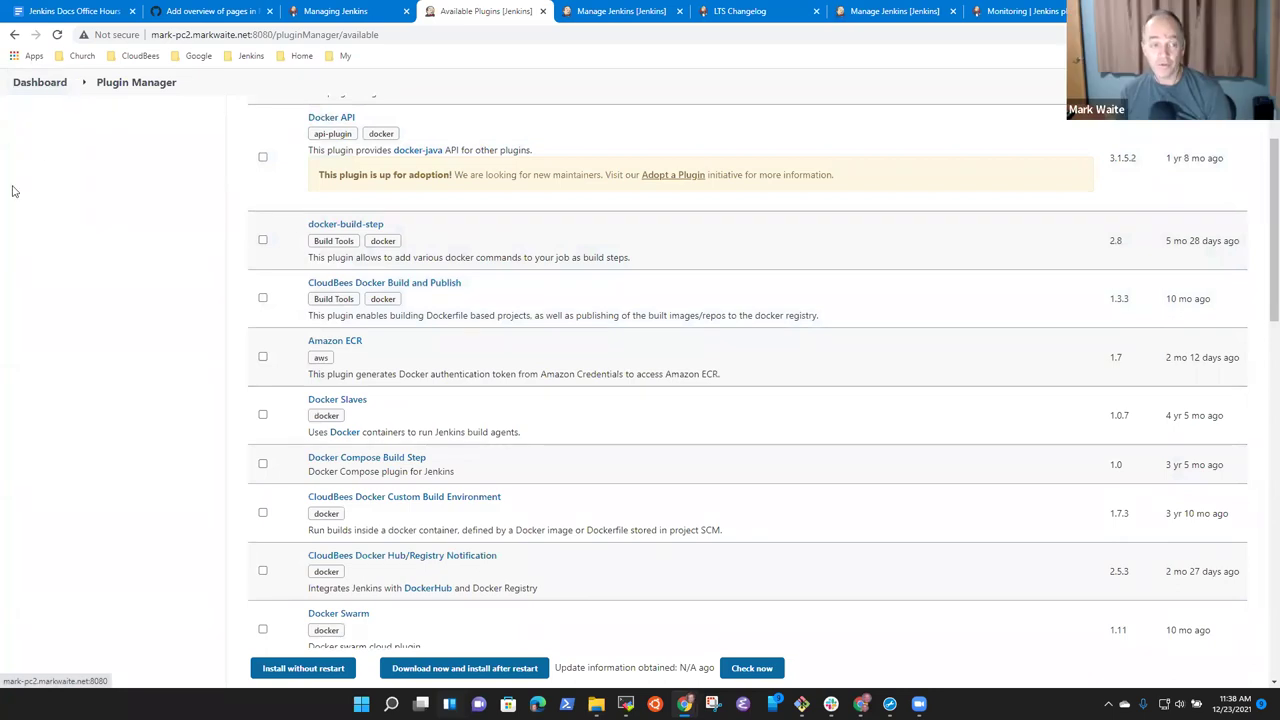
scroll(322, 320, "up", 3)
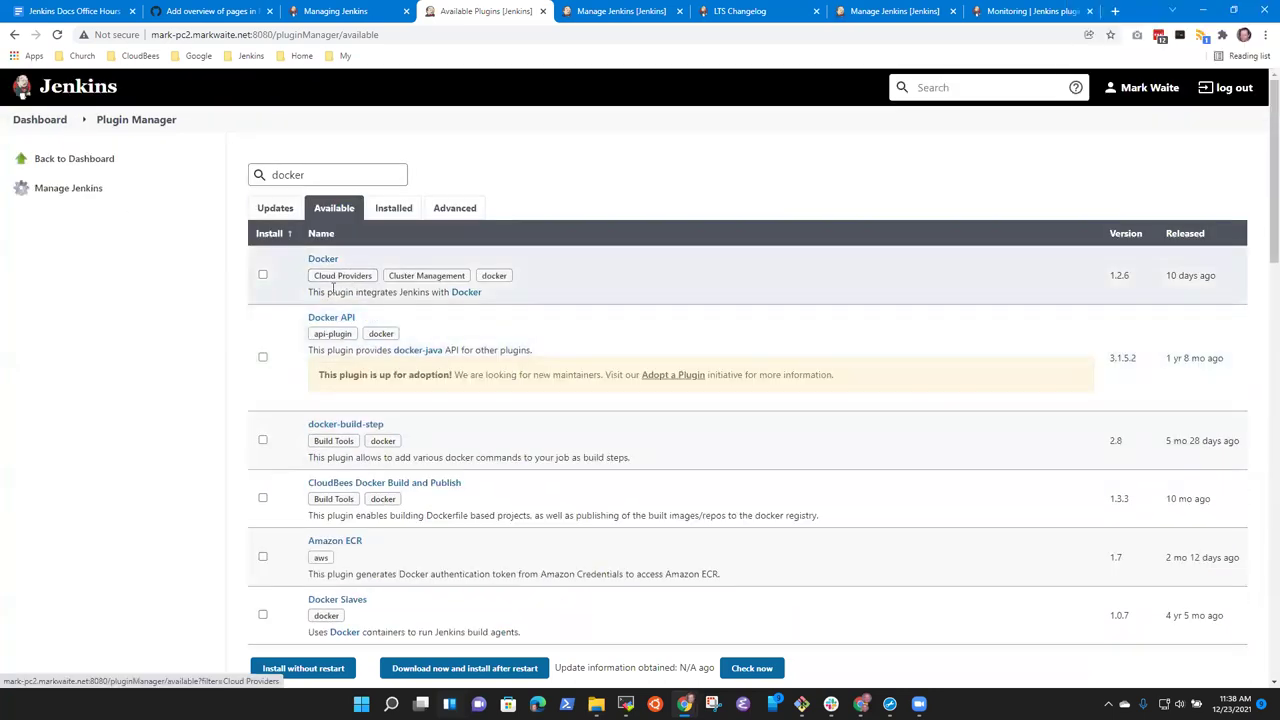
Download the Docker plugin to install after restart, with Jenkins restarting automatically when done.
left_click(262, 276)
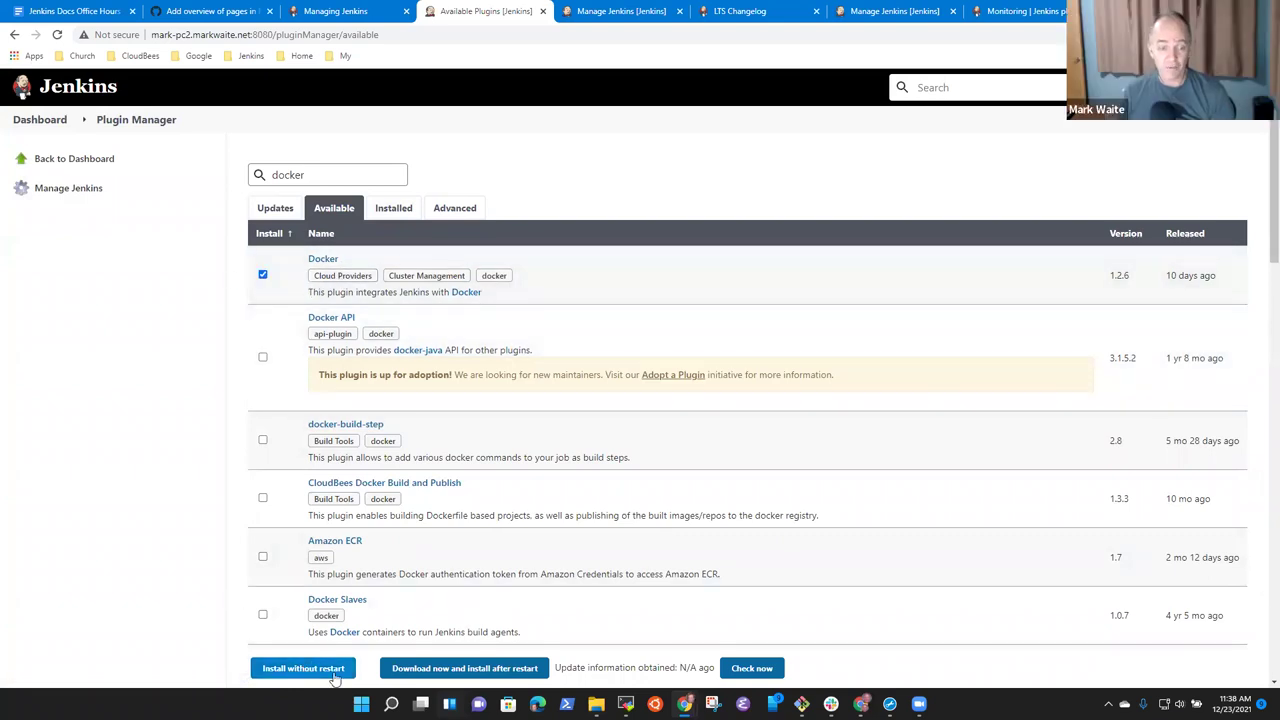
left_click(436, 669)
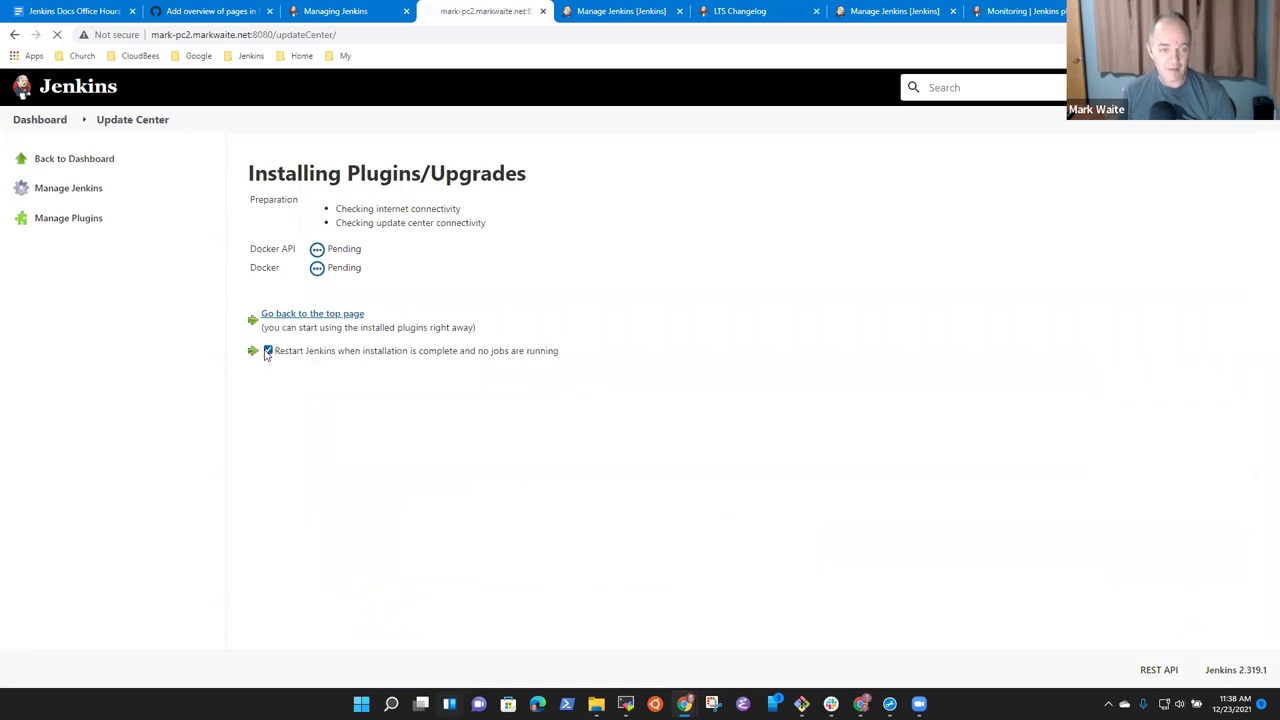
left_click(268, 352)
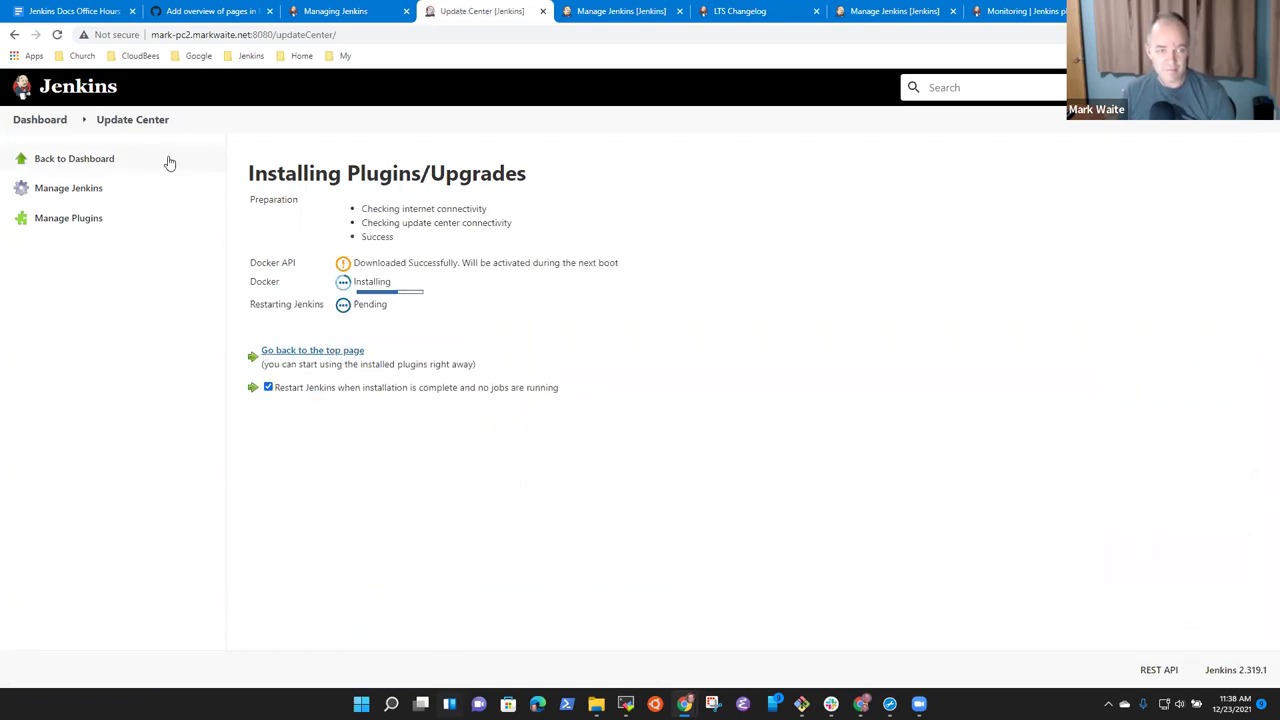
left_click(40, 120)
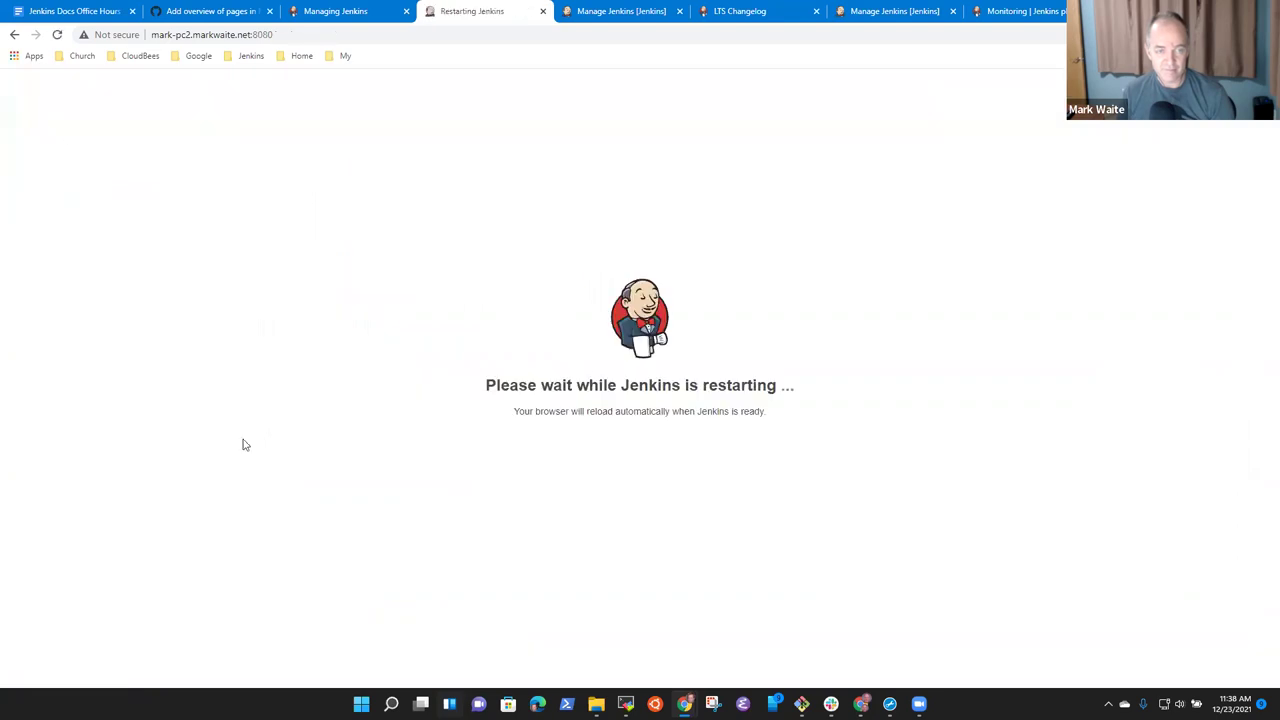
left_click(335, 11)
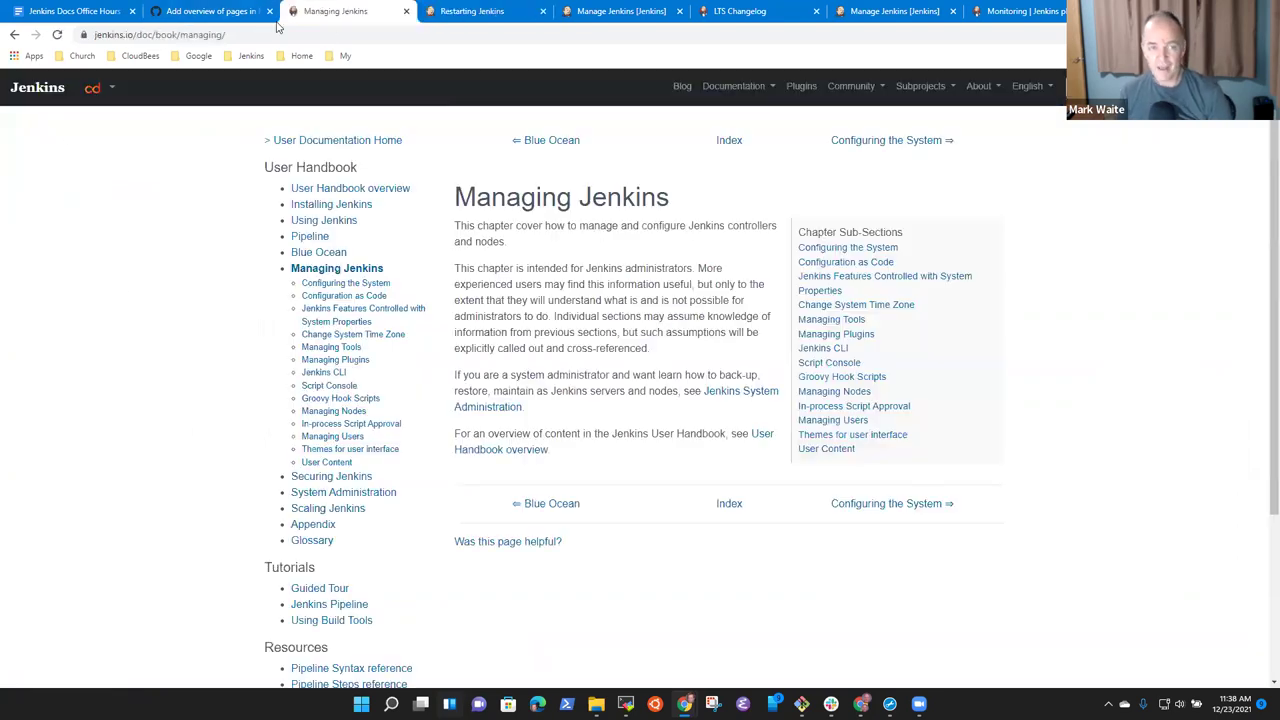
Select groovy-sandbox on line 29 of script-approval.adoc in the PR diff, then return to MobaXterm.
left_click(208, 12)
scroll(390, 511, "down", 4)
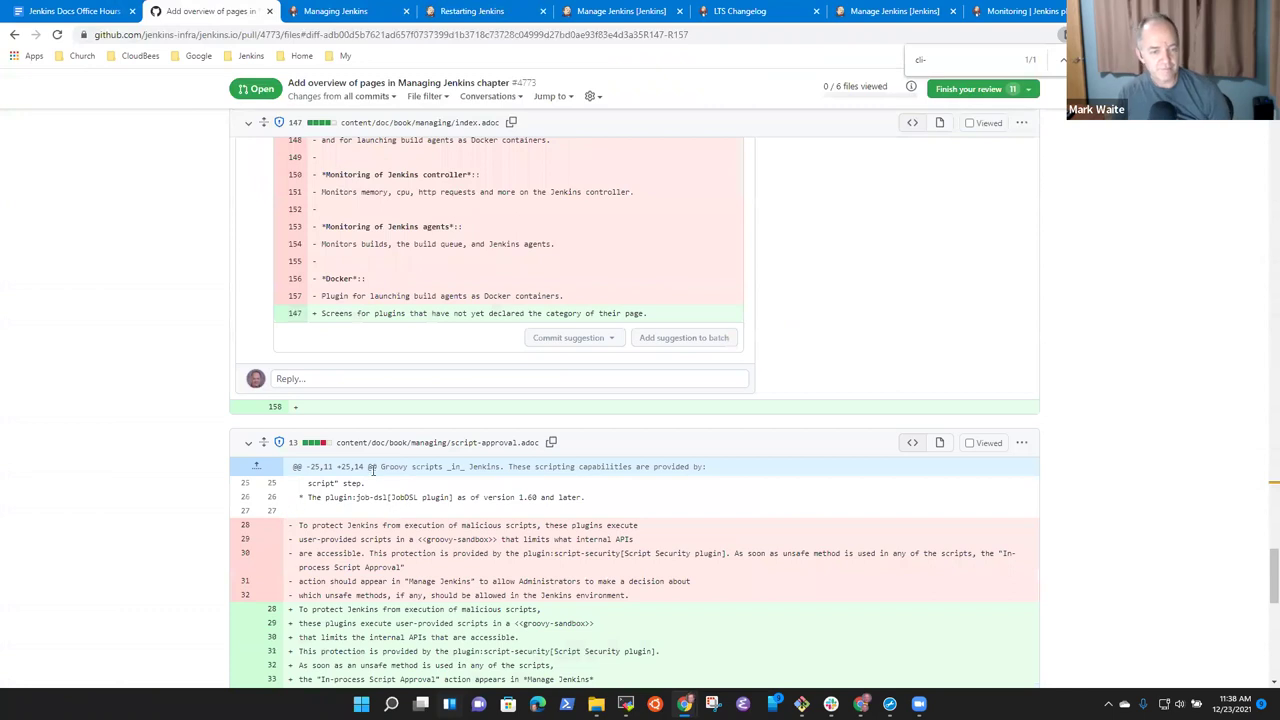
scroll(390, 511, "down", 3)
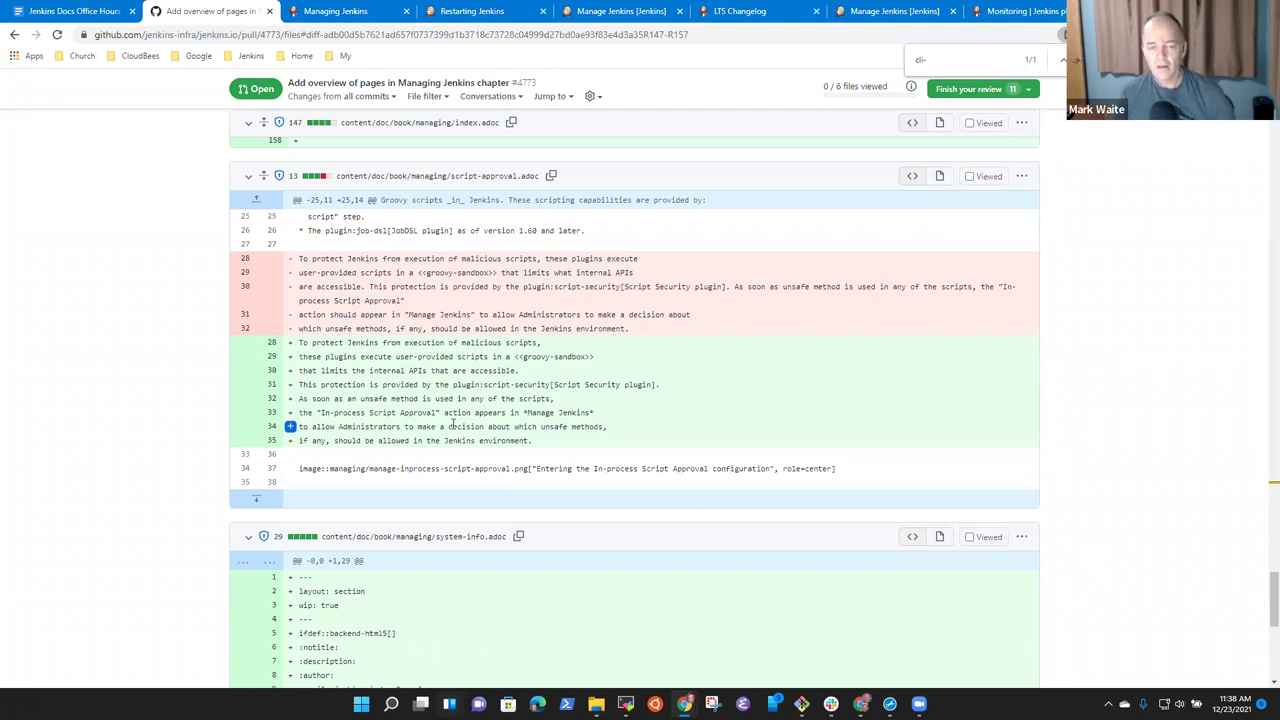
left_click_drag(522, 357, 586, 357)
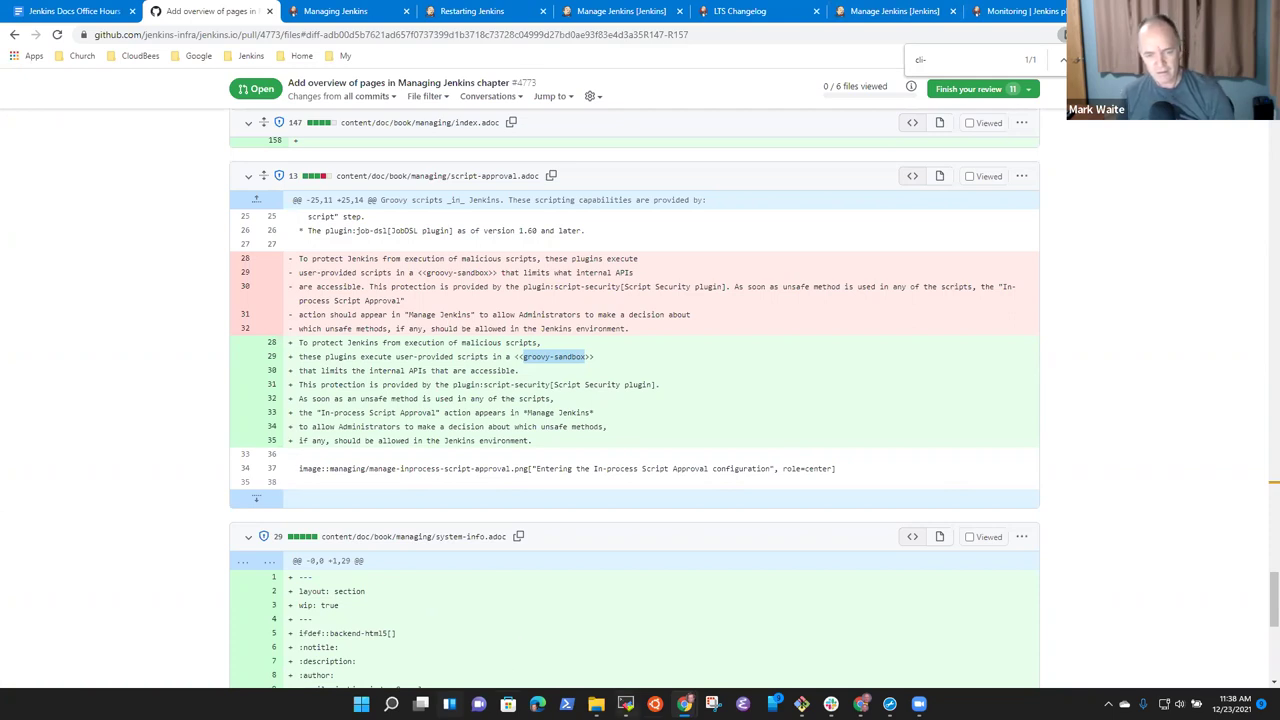
left_click(625, 705)
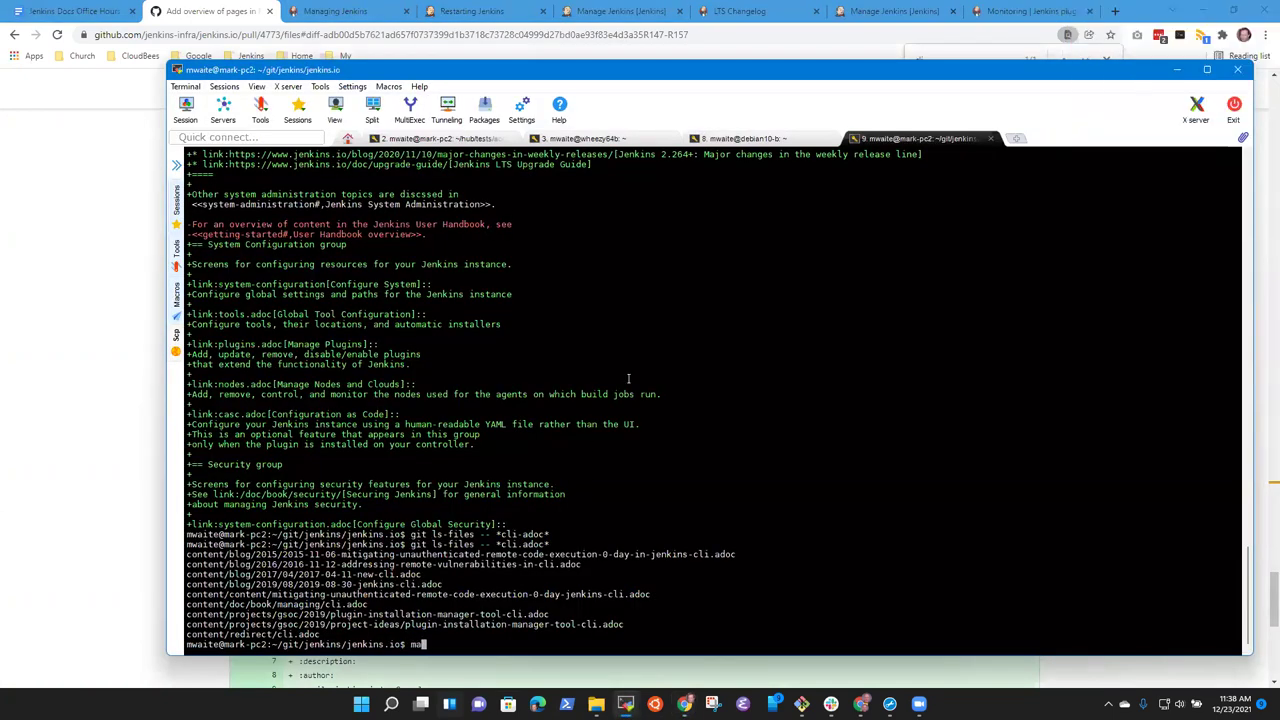
Start the local jenkins.io preview server and load mark-pc2.markwaite.net:4242 in a new Chrome tab.
key("Return")
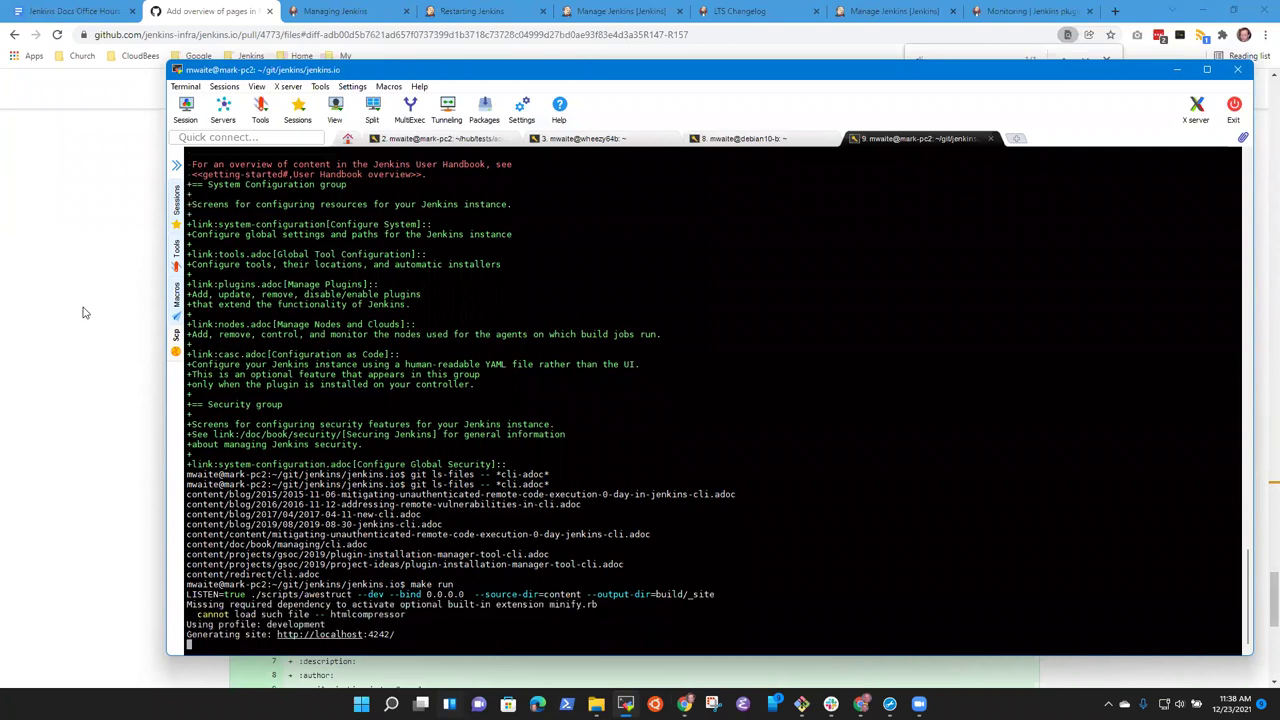
left_click(201, 11)
right_click(201, 11)
left_click(238, 21)
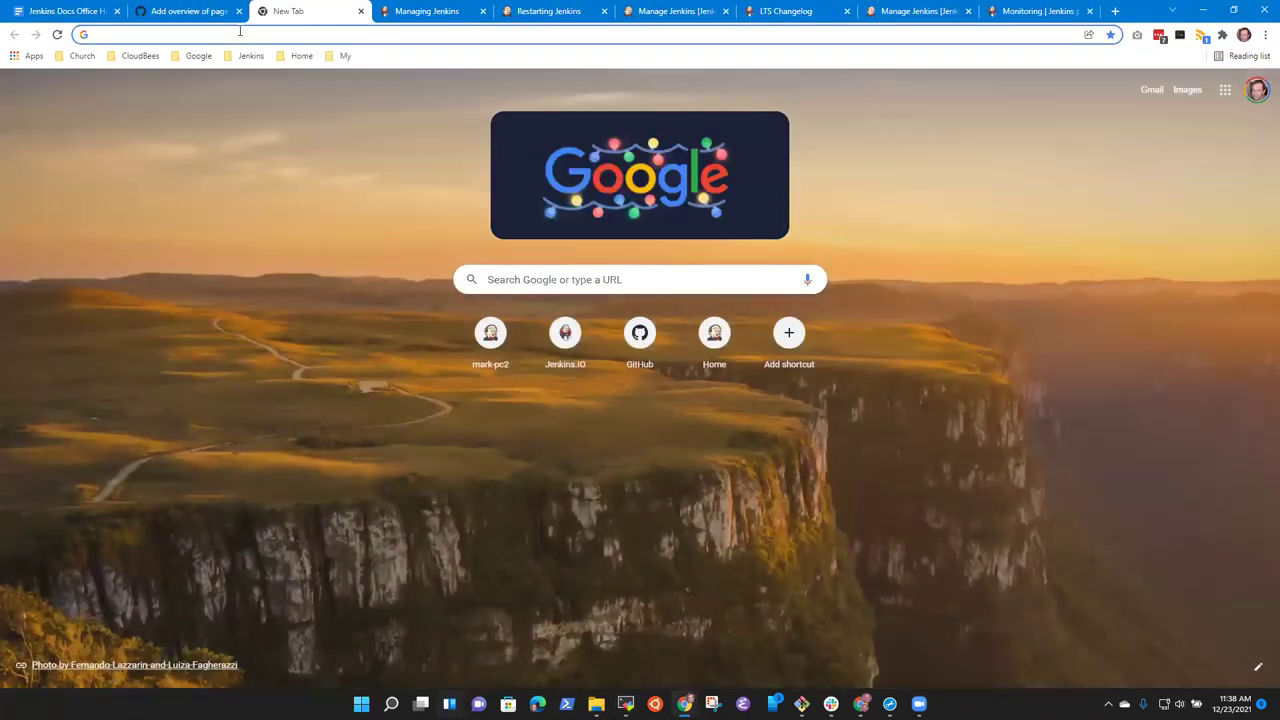
type("mark-pc2.markwaite.net:4242")
key("Return")
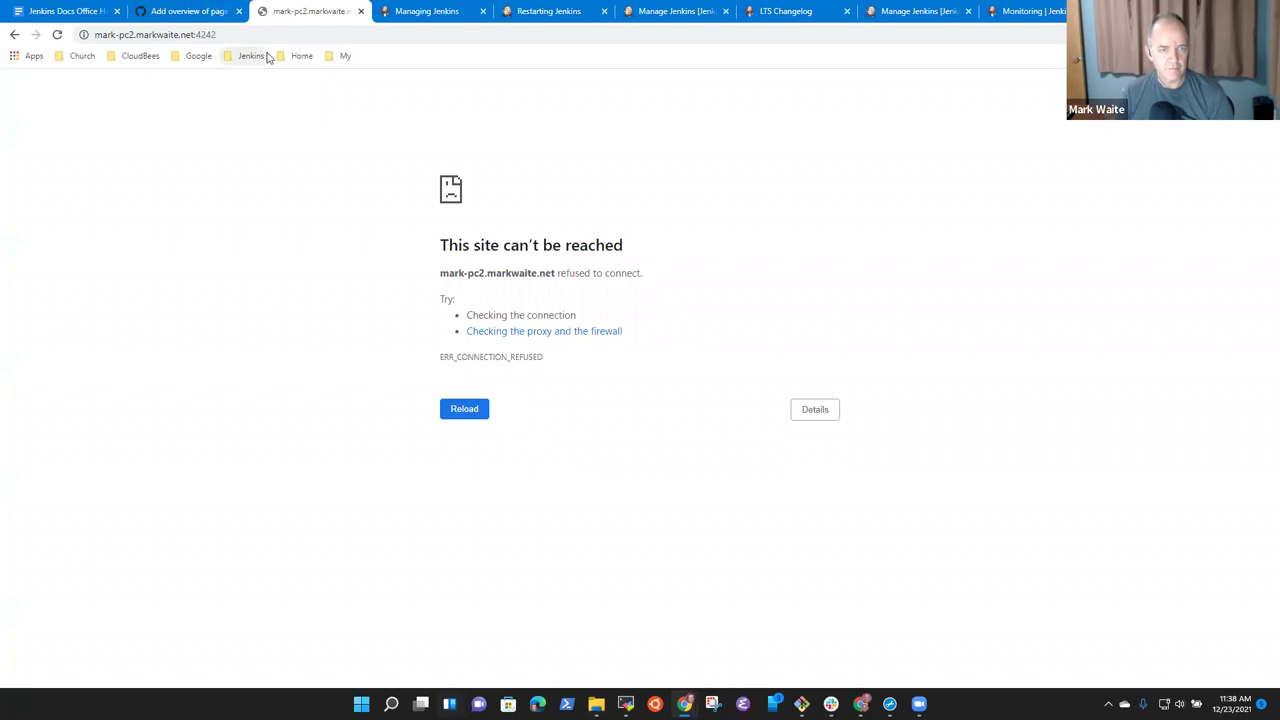
left_click(280, 40)
Reload the preview, open Documentation > Managing Jenkins and read through the page.
key("Return")
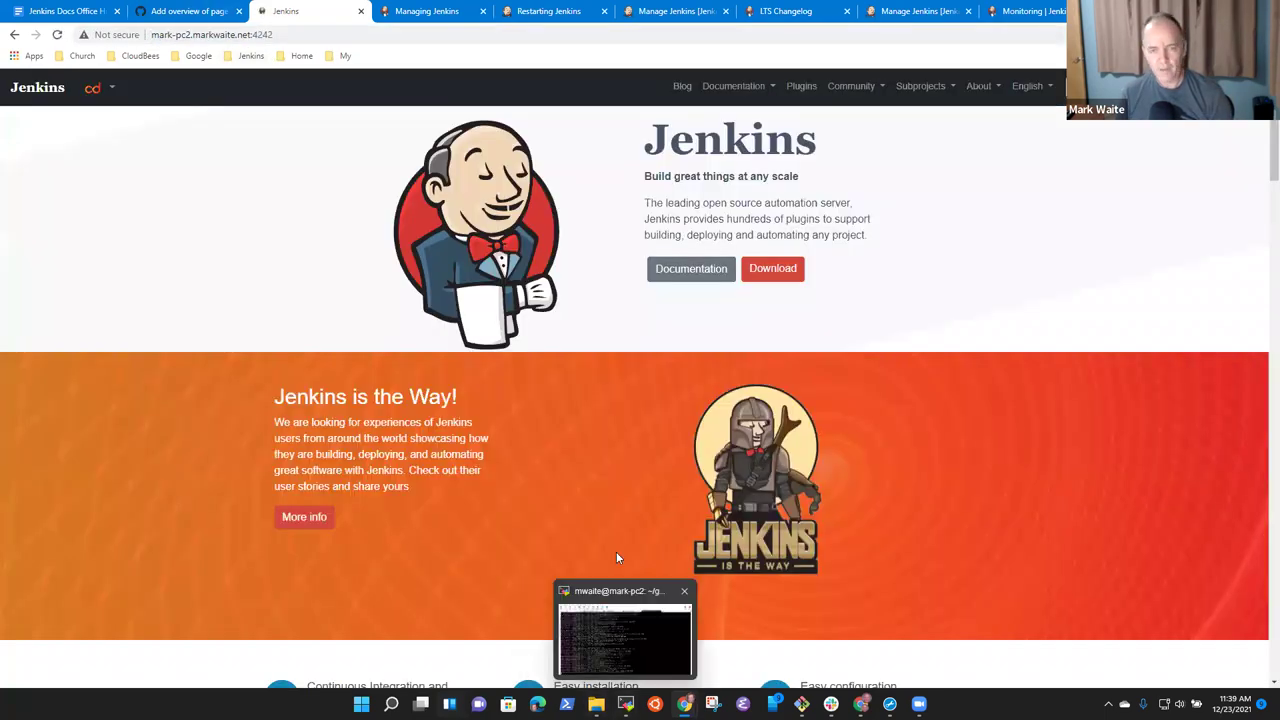
left_click(733, 86)
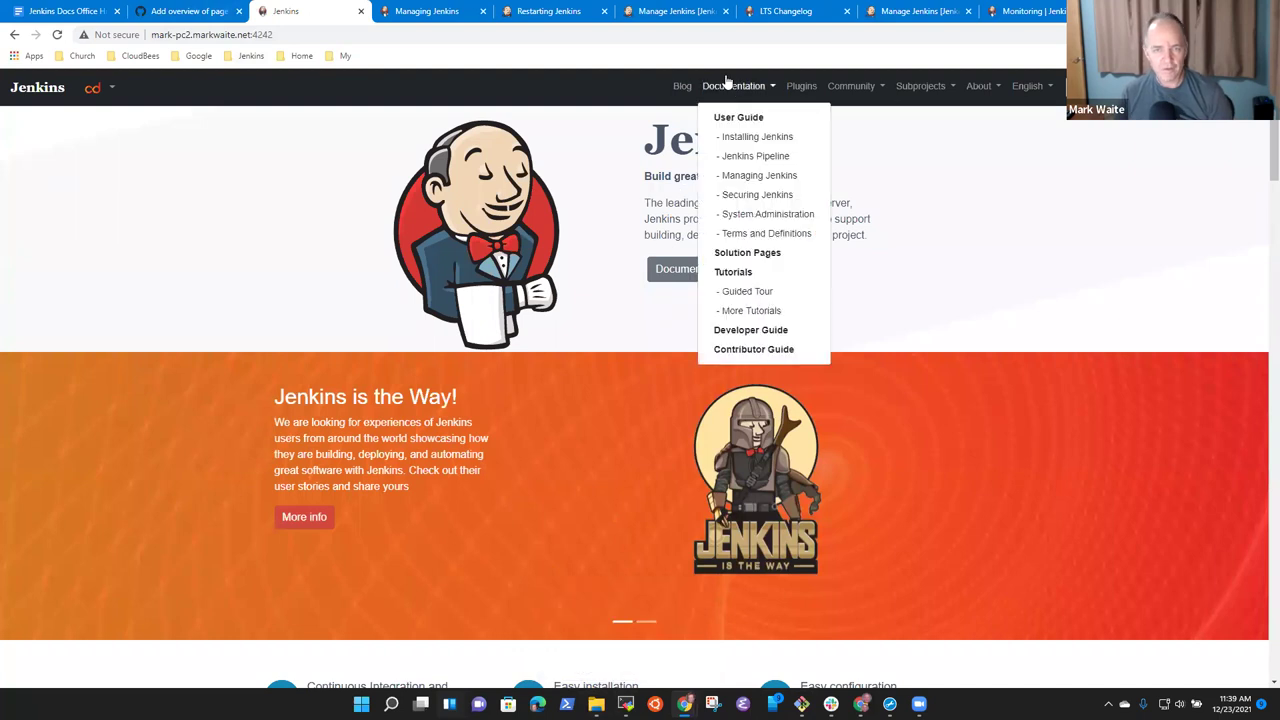
left_click(756, 176)
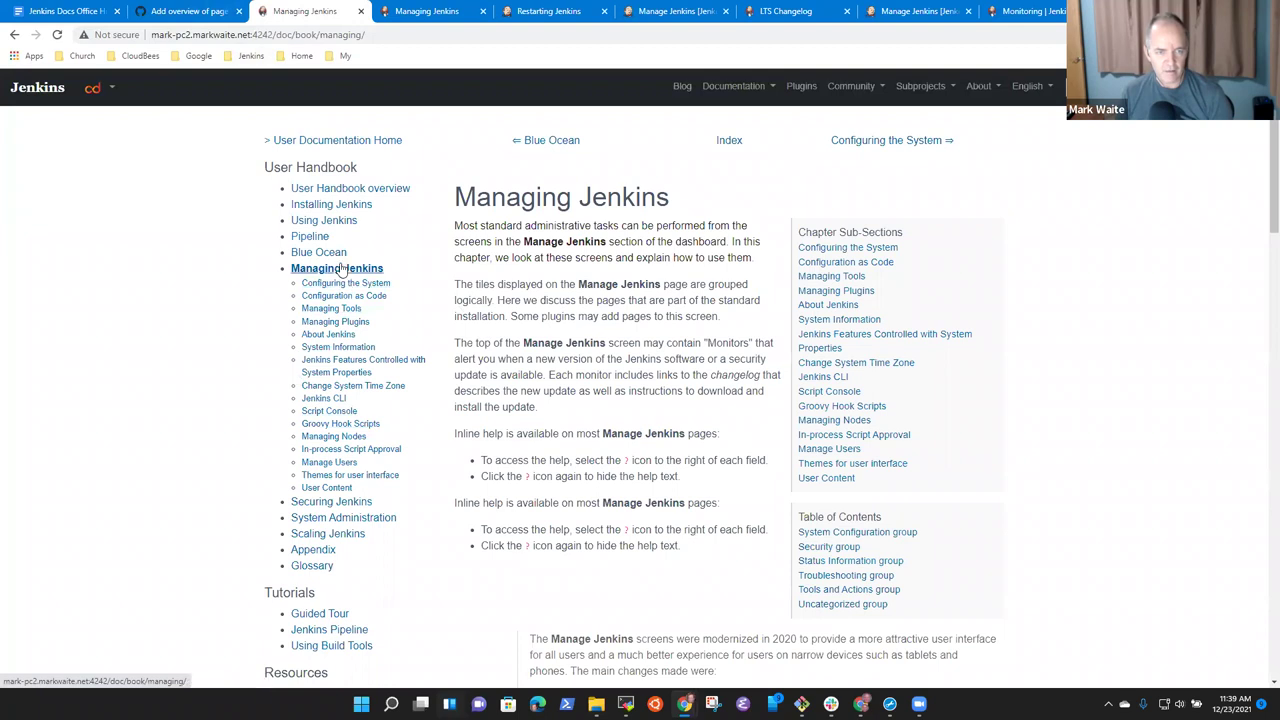
left_click(341, 268)
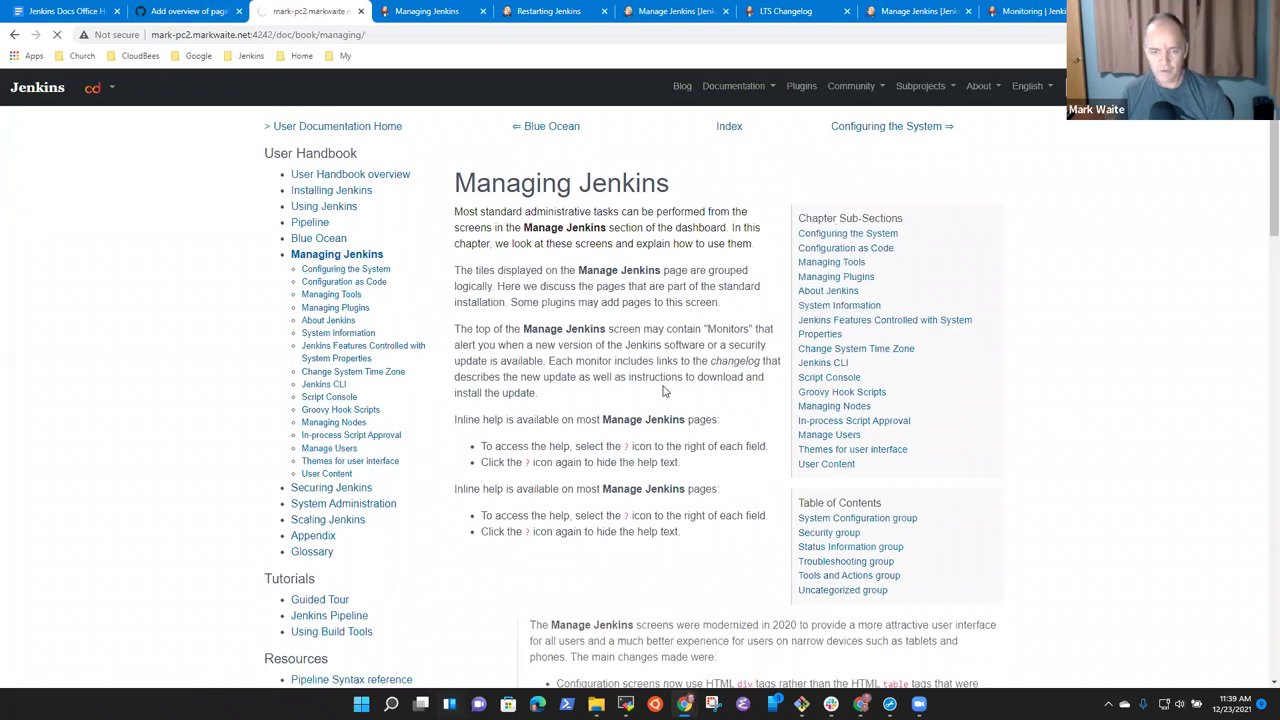
scroll(703, 393, "down", 2)
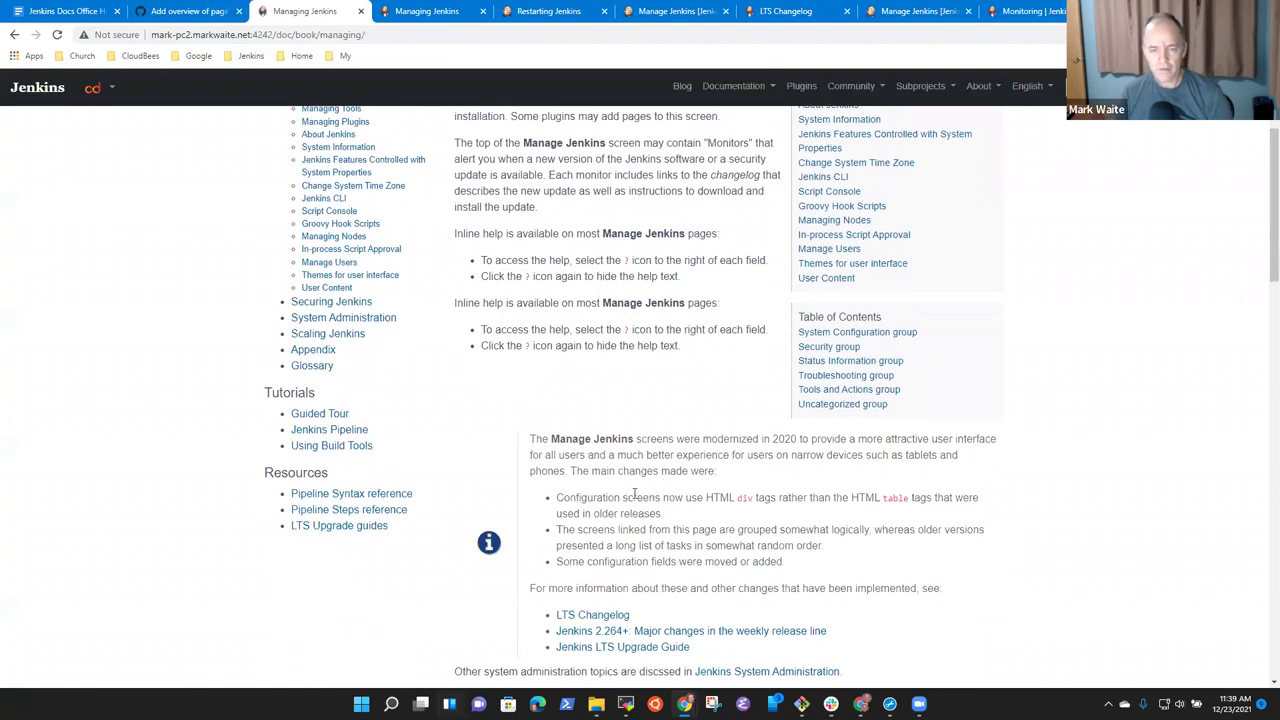
scroll(532, 372, "down", 5)
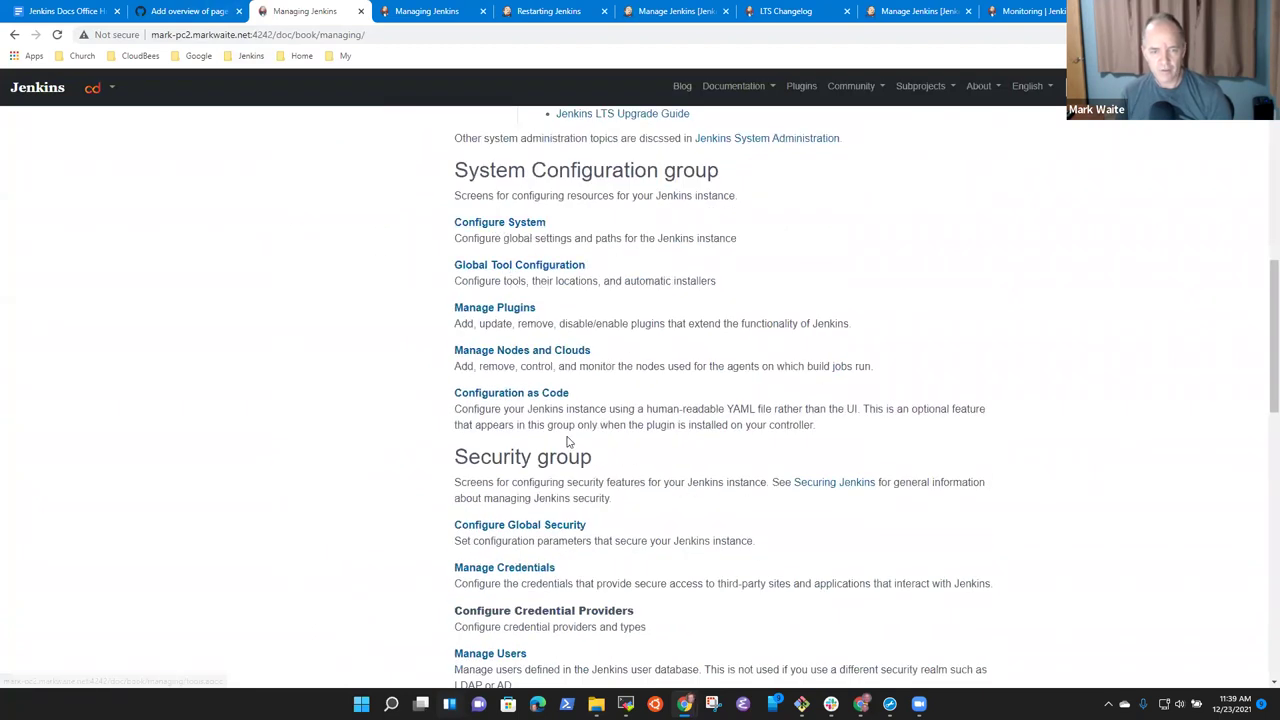
scroll(567, 441, "down", 5)
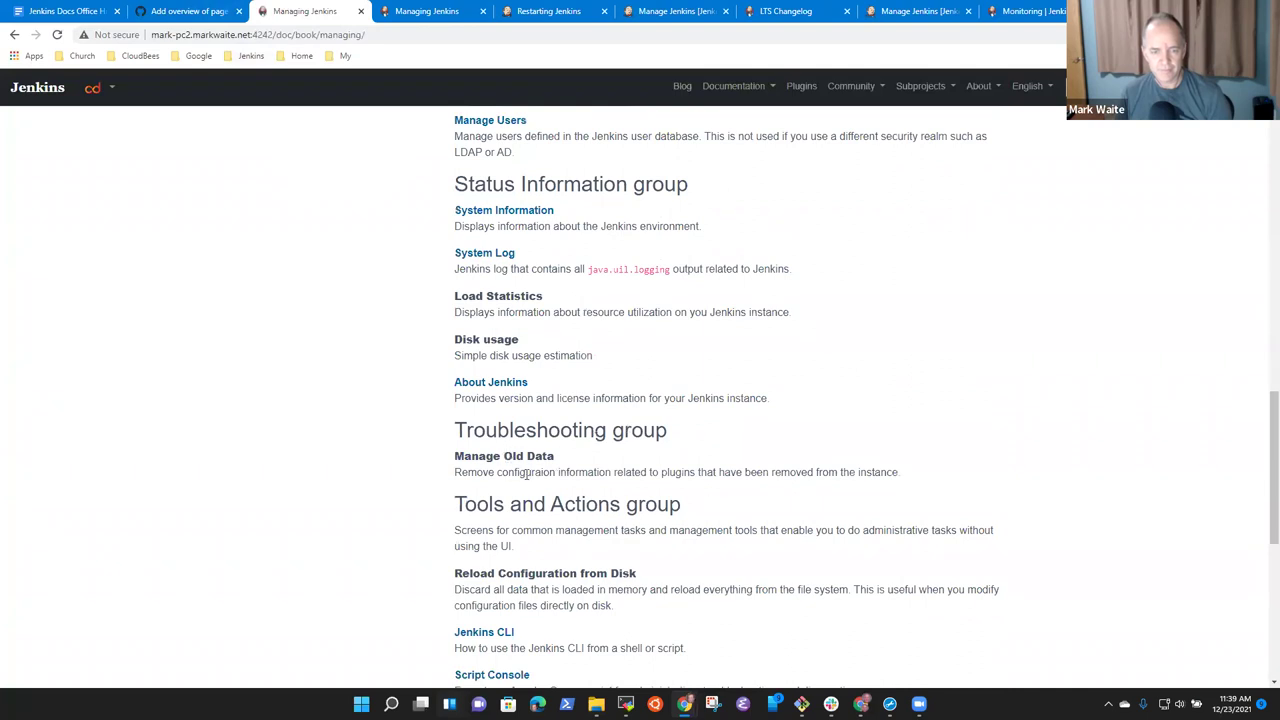
scroll(506, 460, "down", 1)
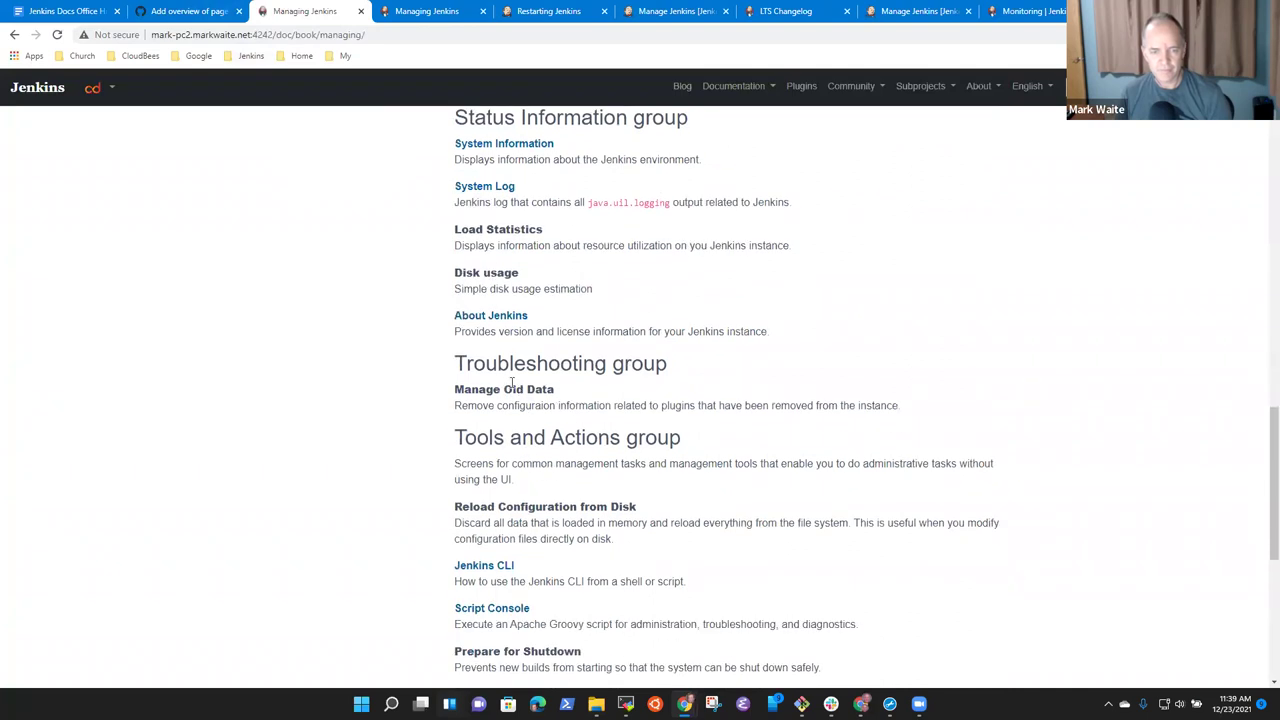
scroll(520, 385, "down", 3)
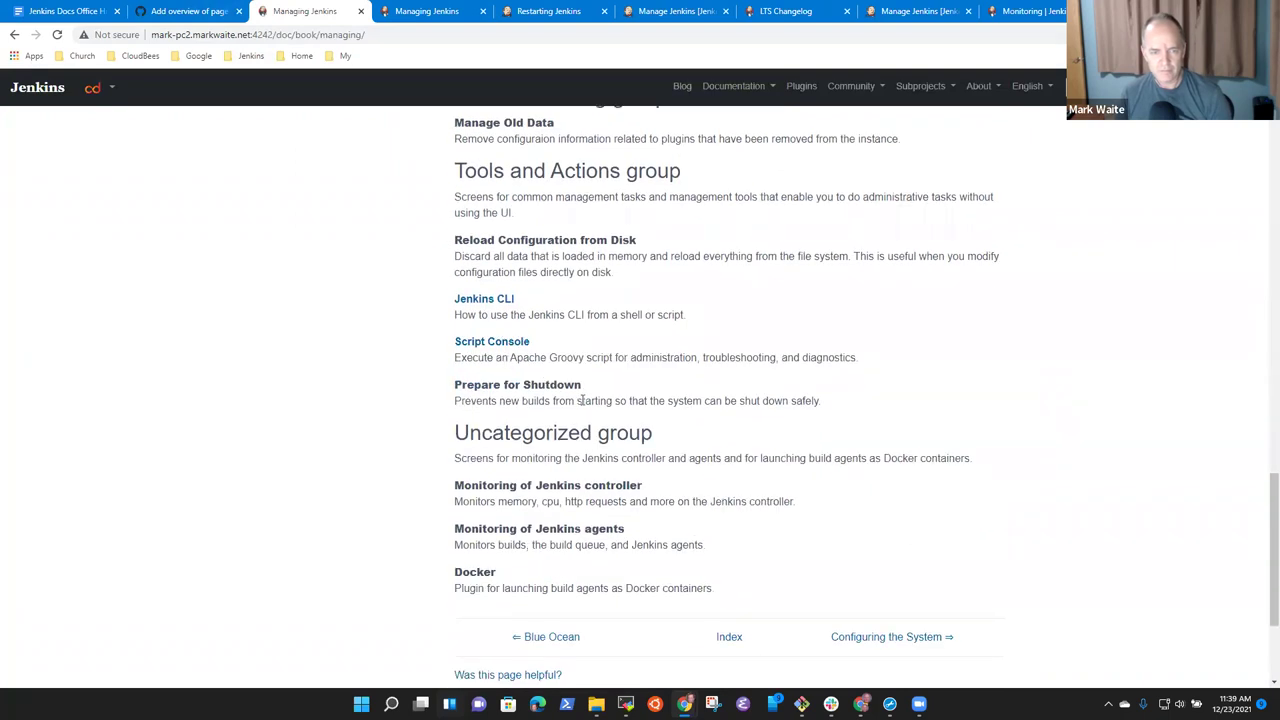
scroll(610, 460, "down", 3)
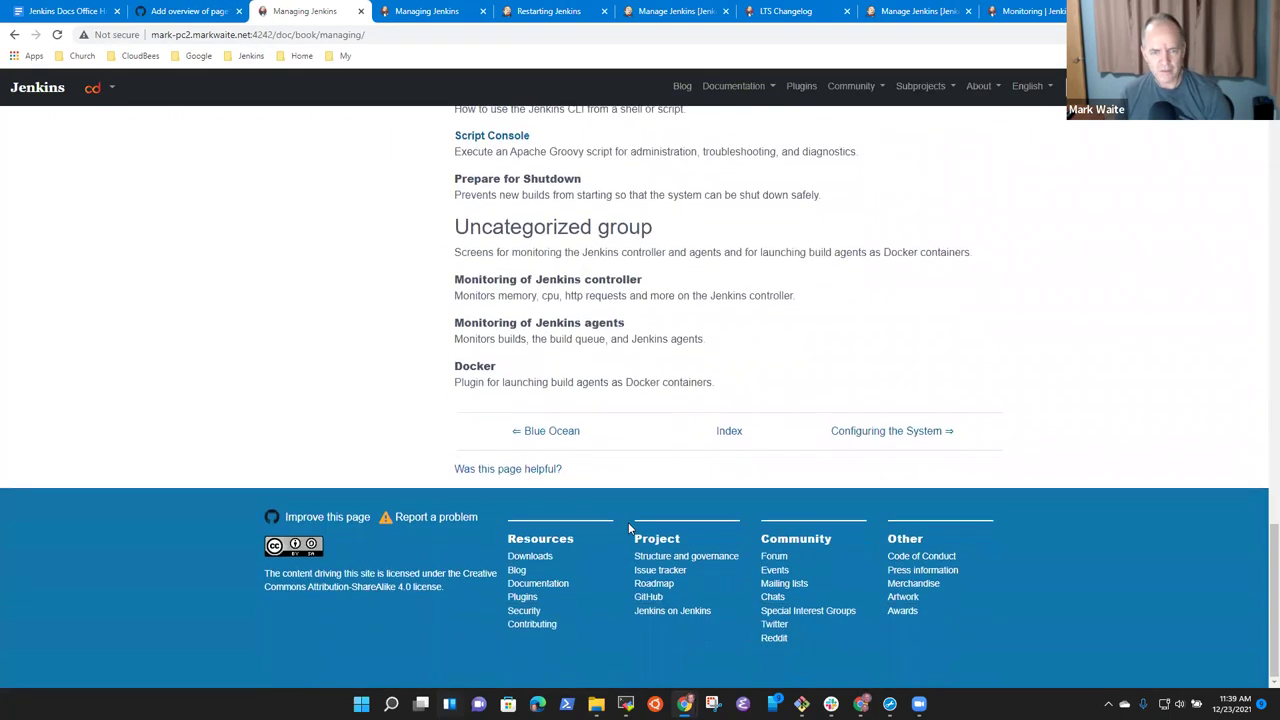
scroll(634, 521, "up", 2)
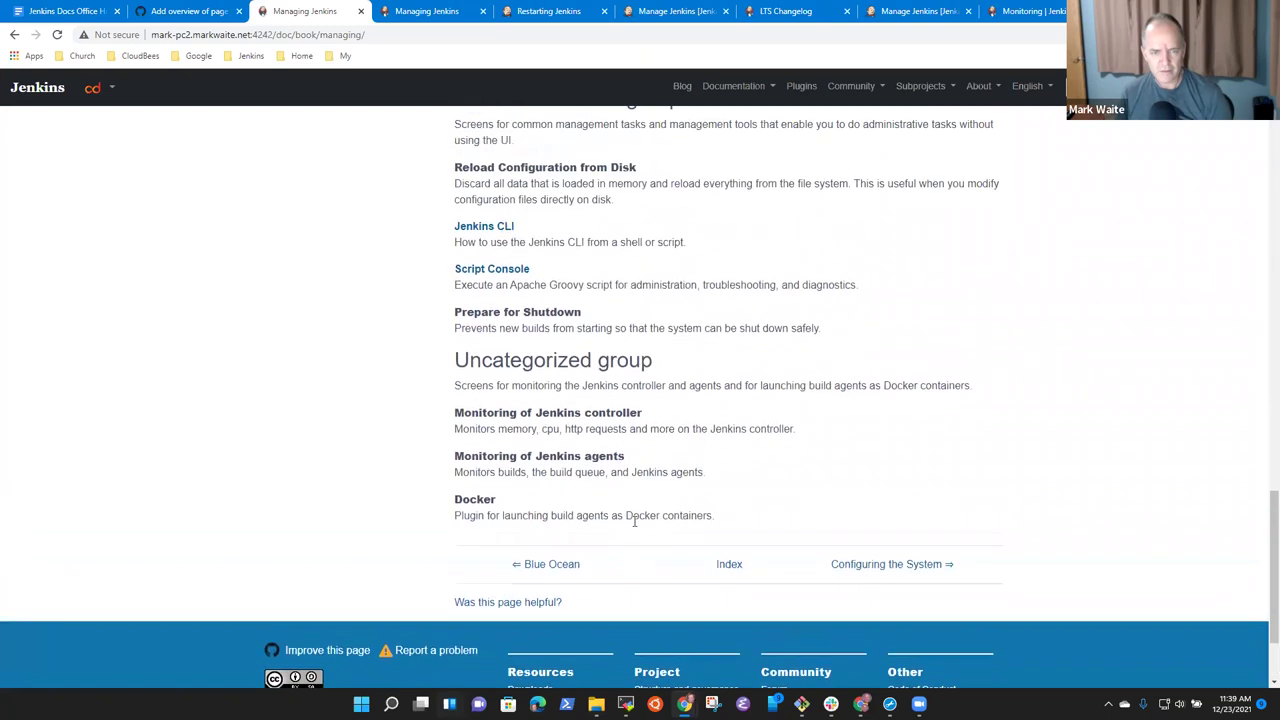
Search the Managing Jenkins page for 'groovy' and step to the third match.
left_click(191, 12)
left_click(290, 11)
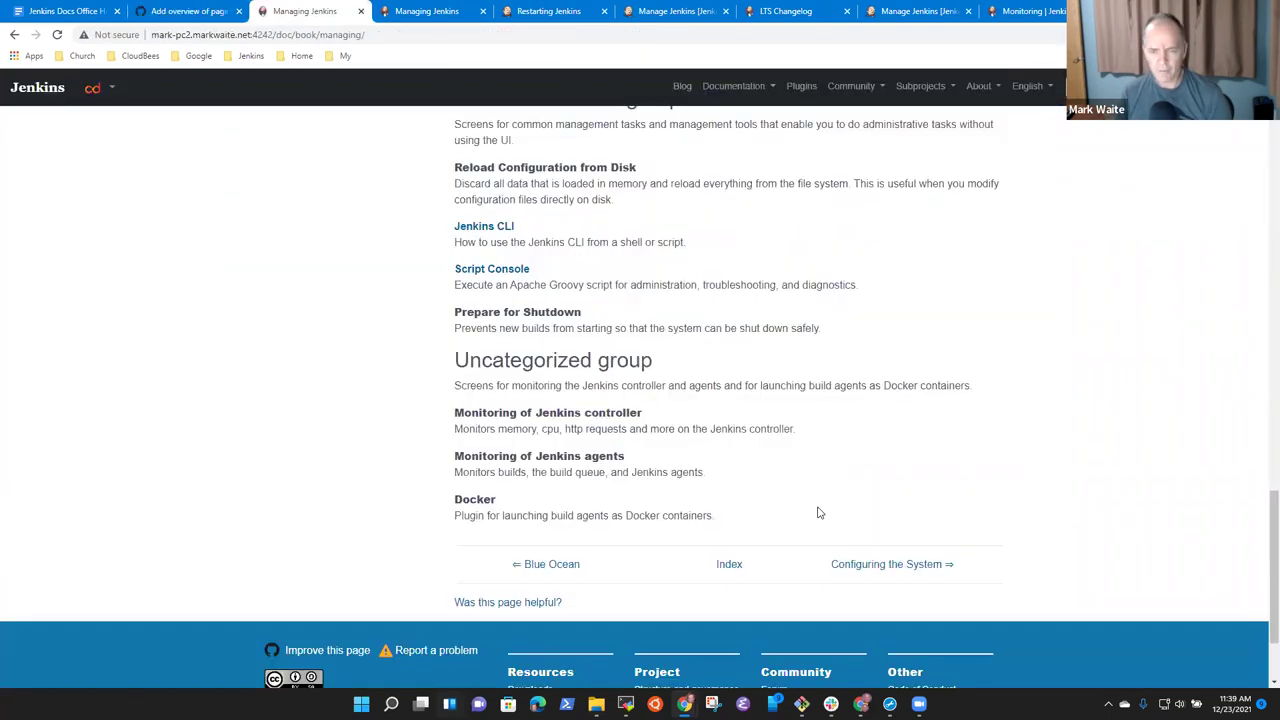
scroll(828, 486, "up", 3)
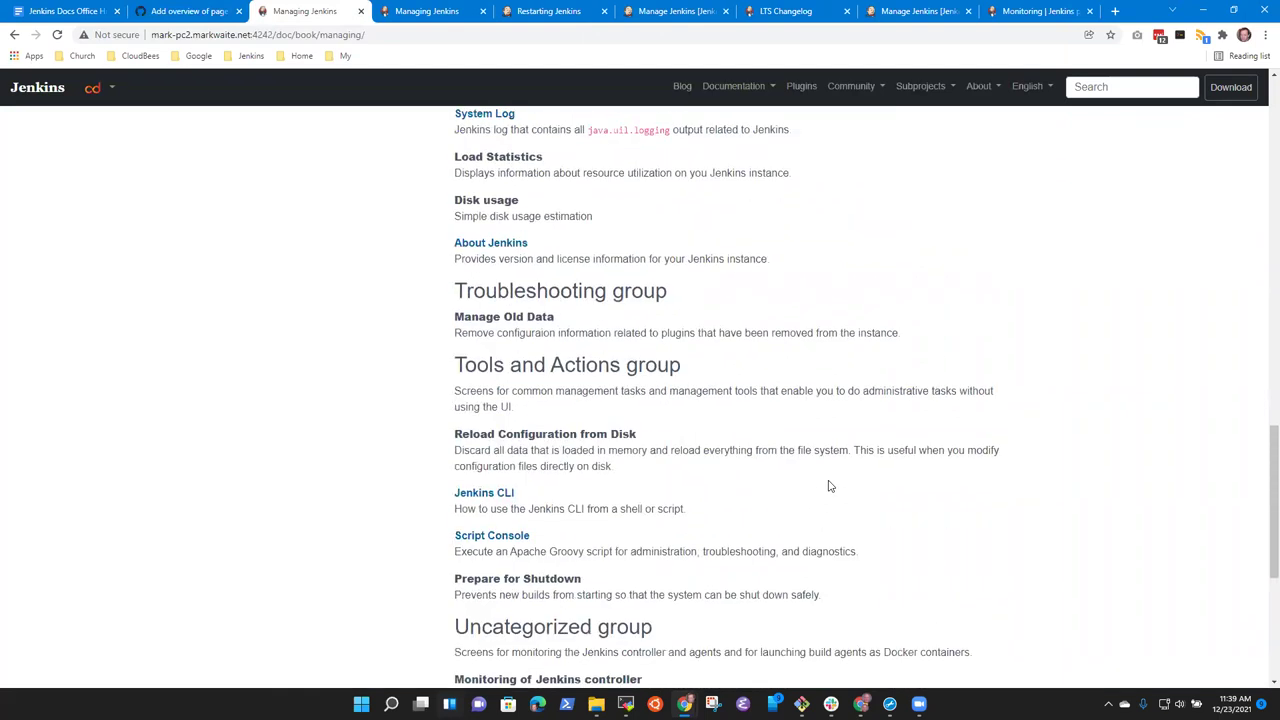
key("ctrl+f")
type("groovy")
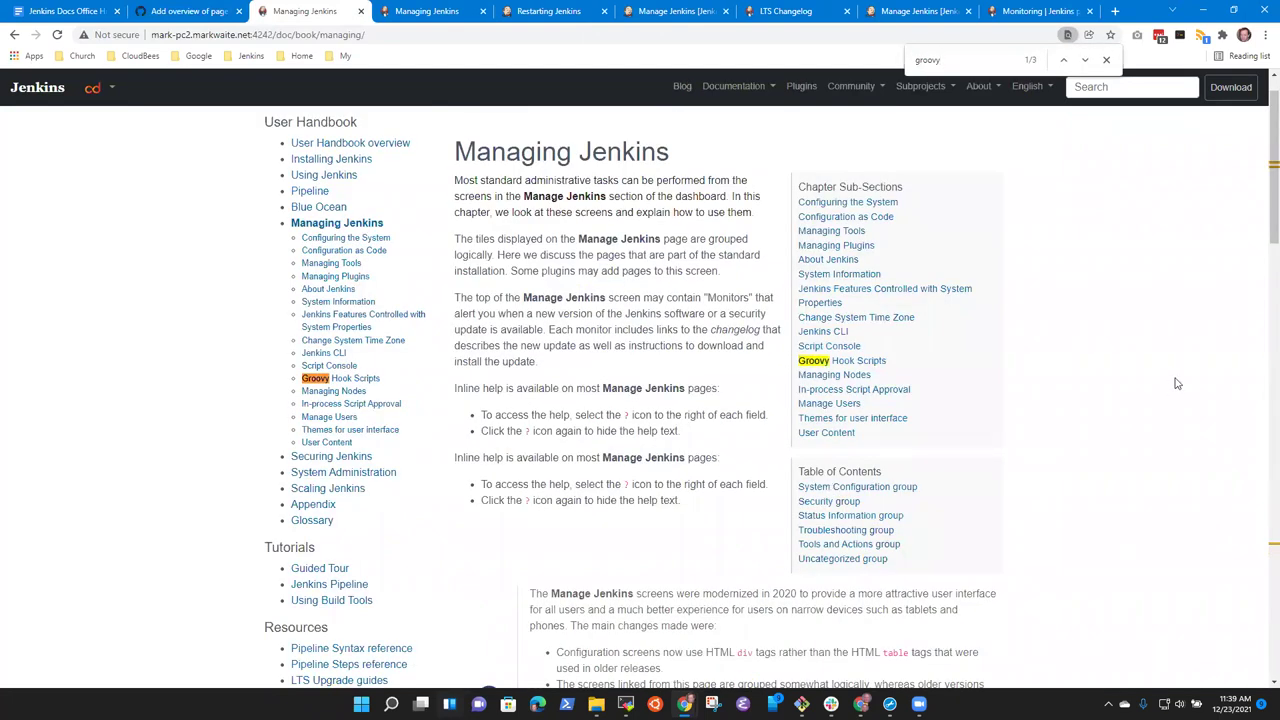
left_click(1082, 61)
left_click(1082, 61)
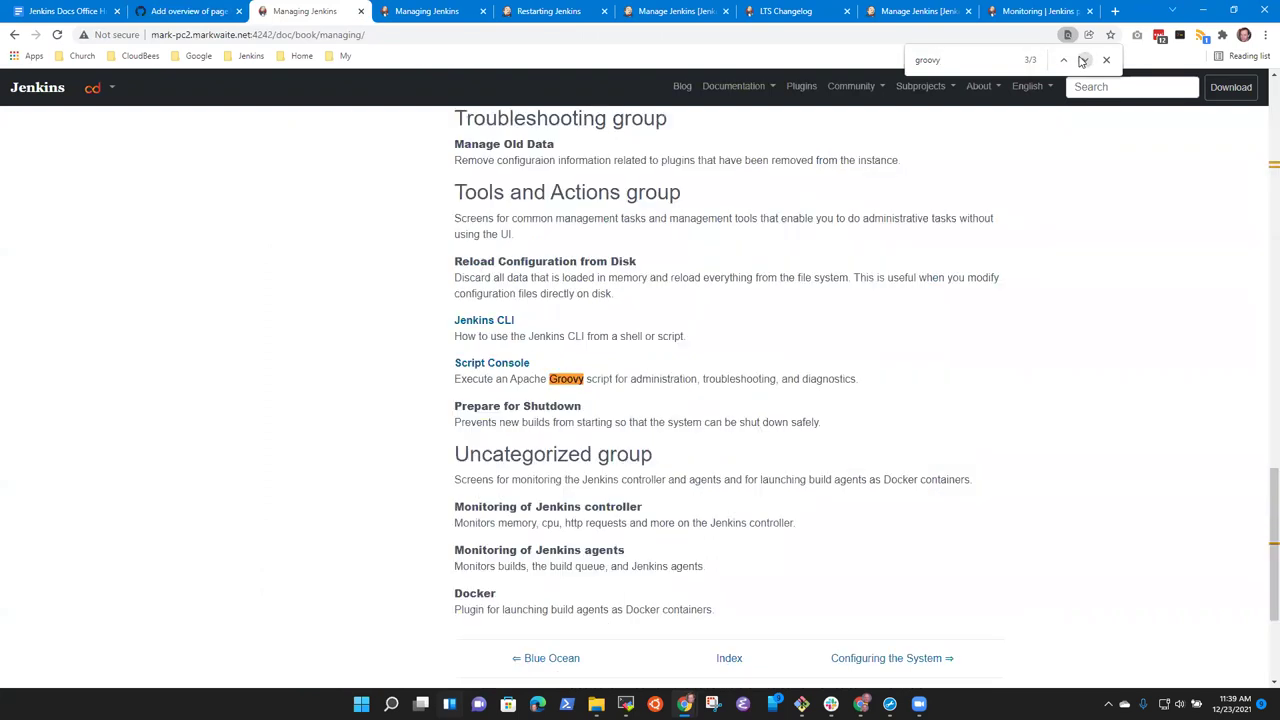
Open the In-process Script Approval page from the Managing Jenkins sidebar.
left_click(190, 11)
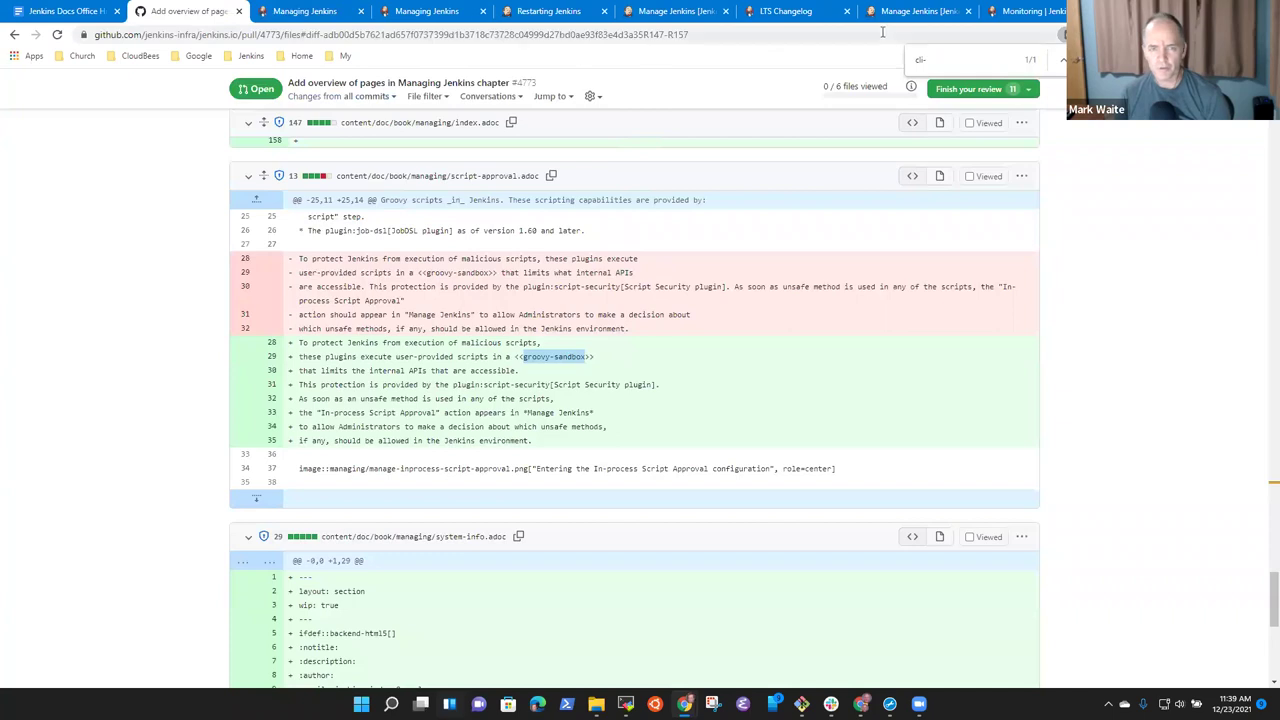
left_click(305, 11)
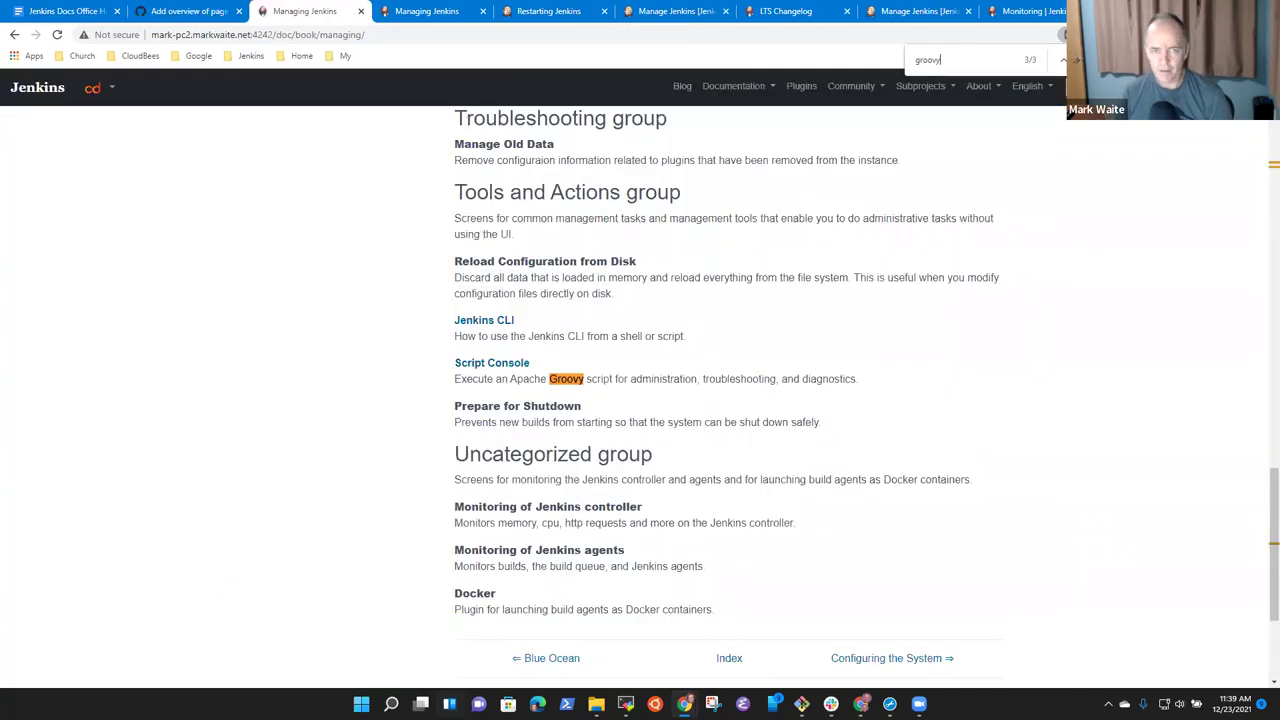
scroll(620, 280, "up", 20)
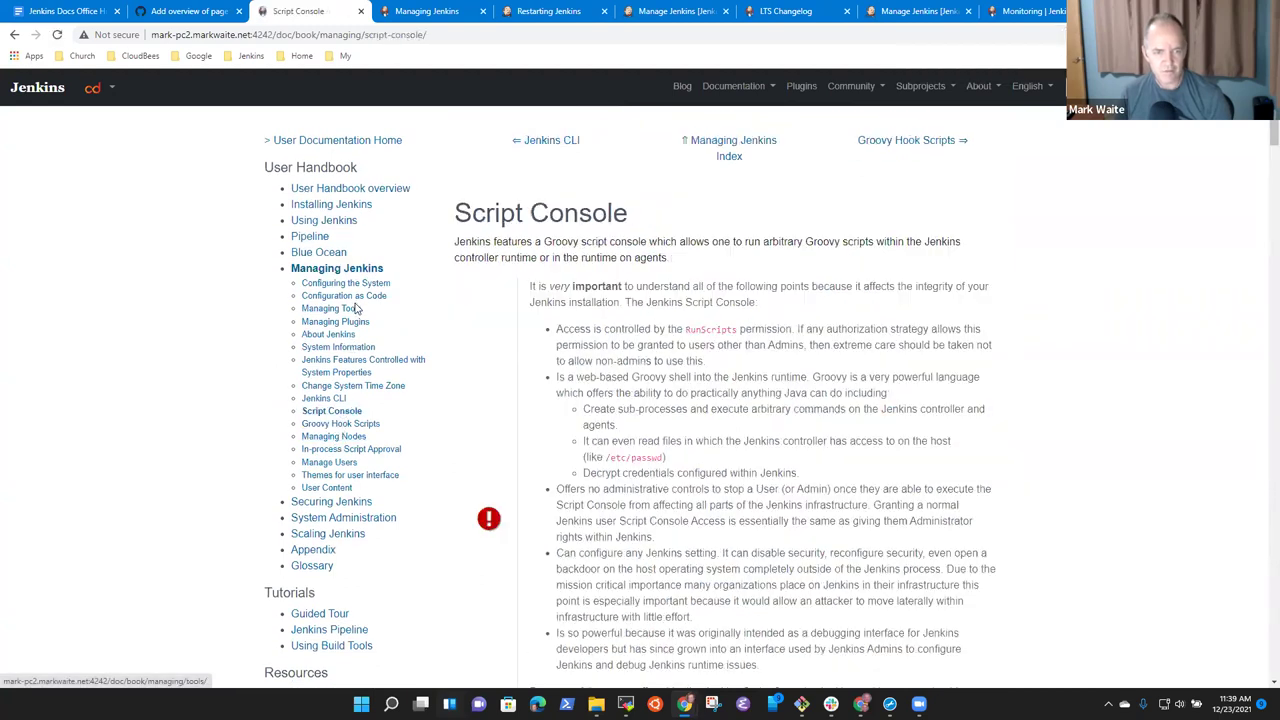
left_click(345, 449)
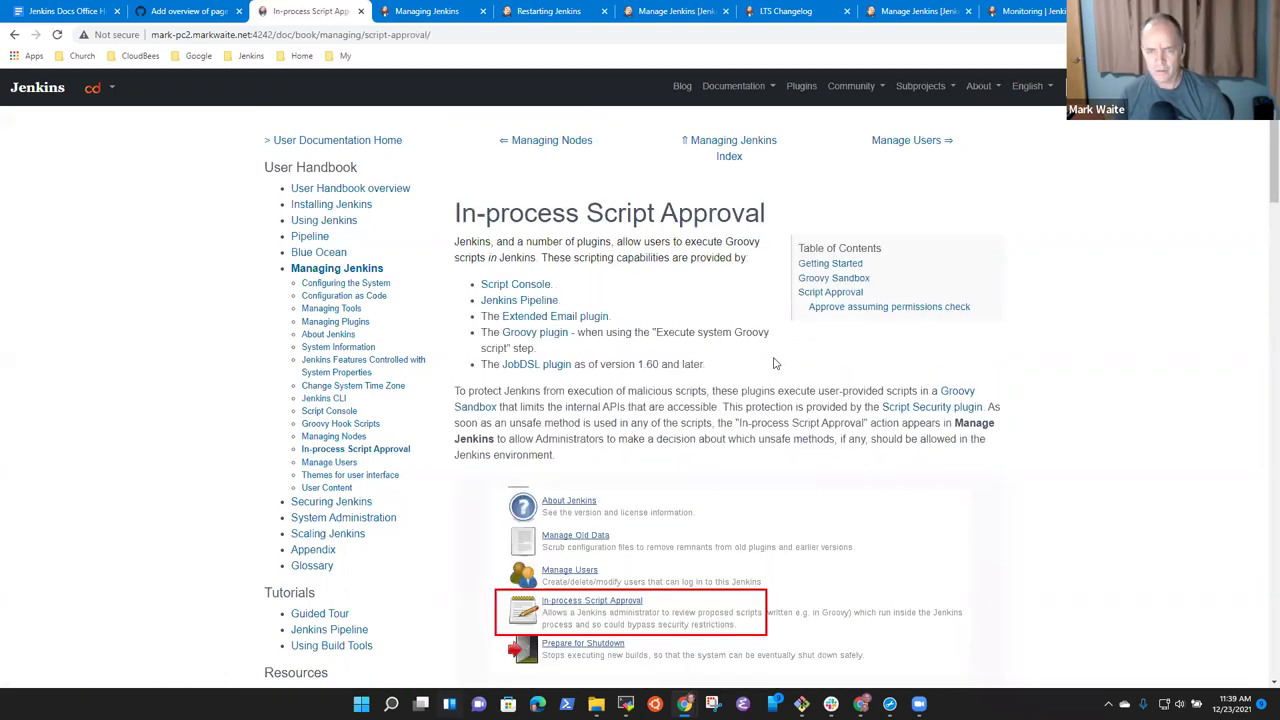
scroll(950, 428, "down", 15)
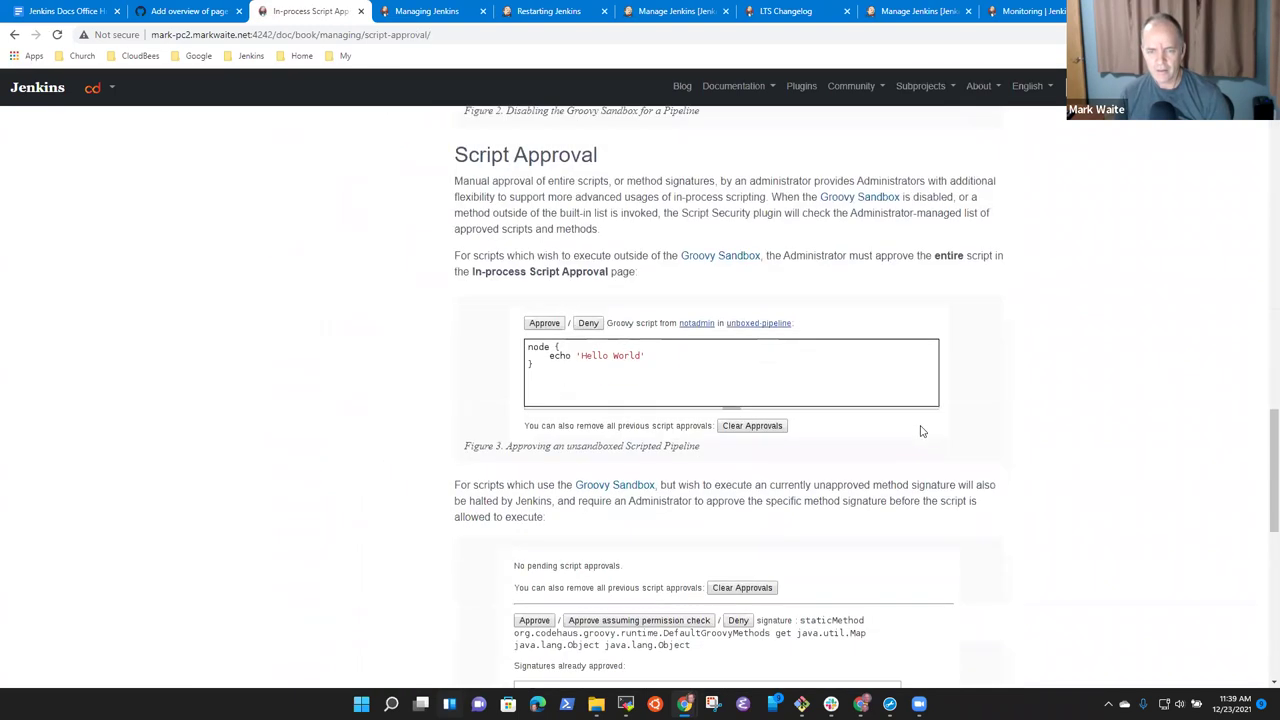
scroll(913, 428, "up", 5)
Find 'sandbox', jump to the Groovy Sandbox section and compare it with the PR diff.
key("ctrl+f")
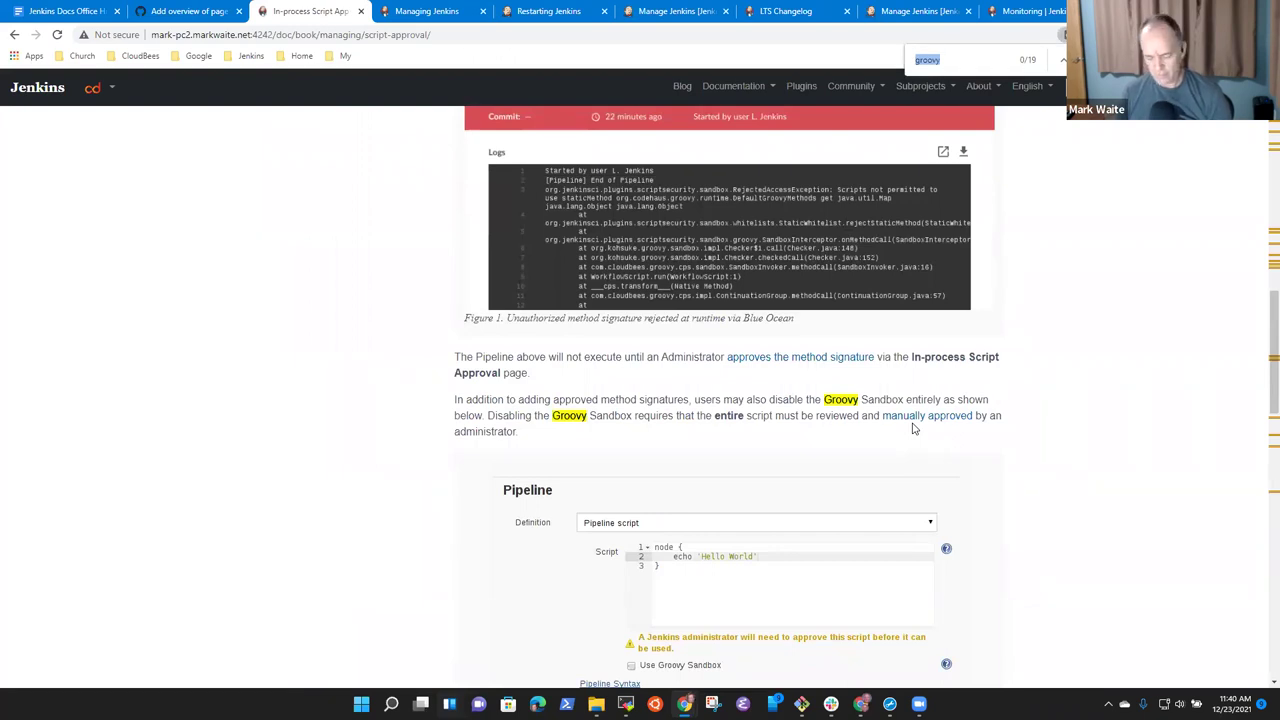
left_click(170, 14)
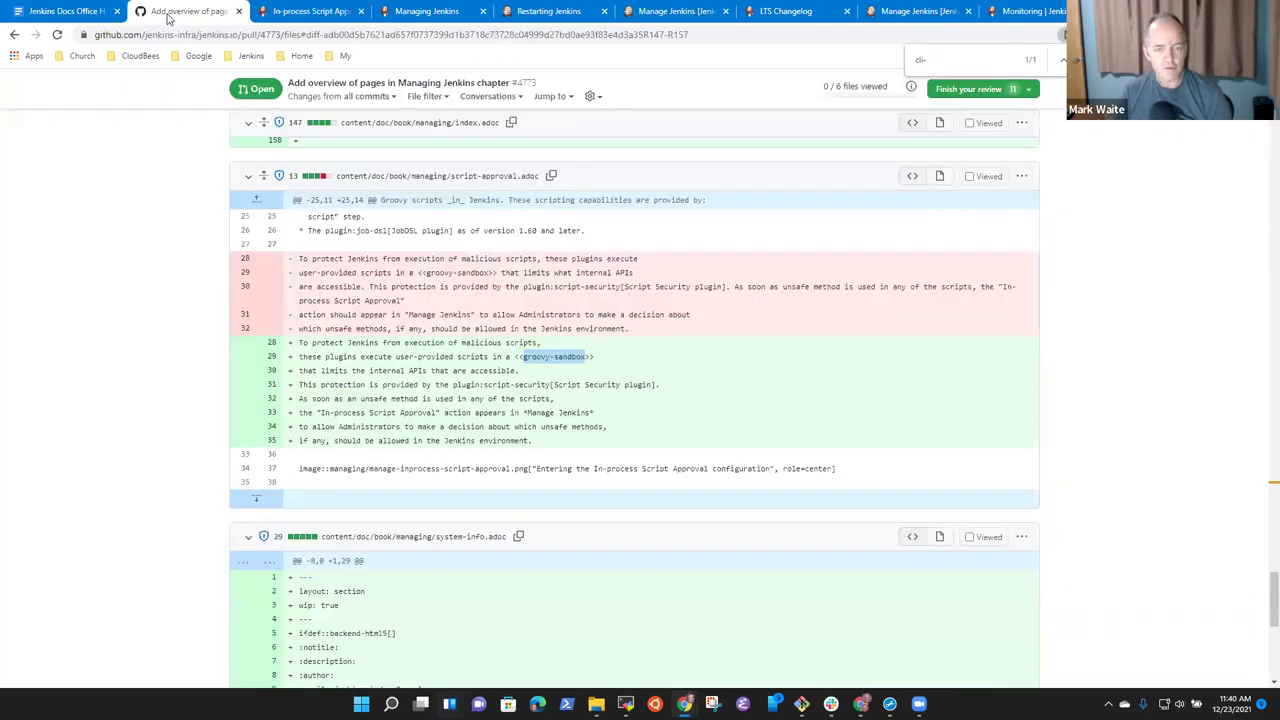
left_click(322, 10)
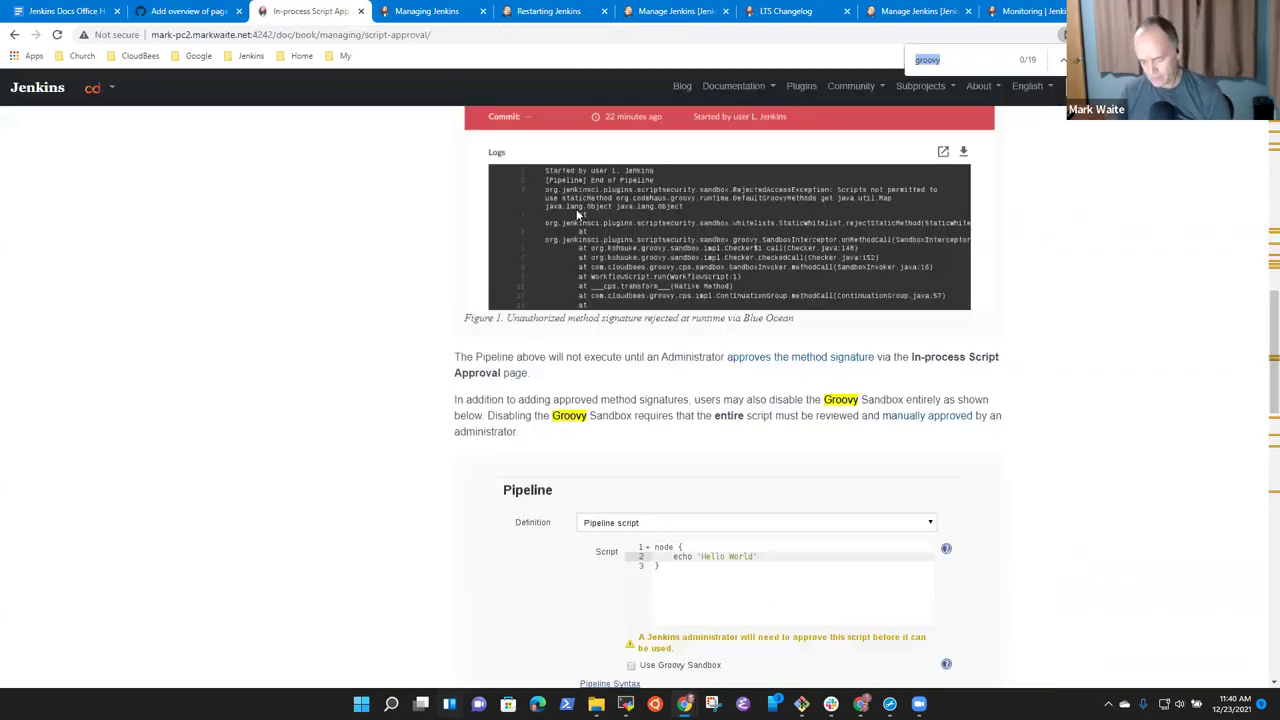
type("sandbox")
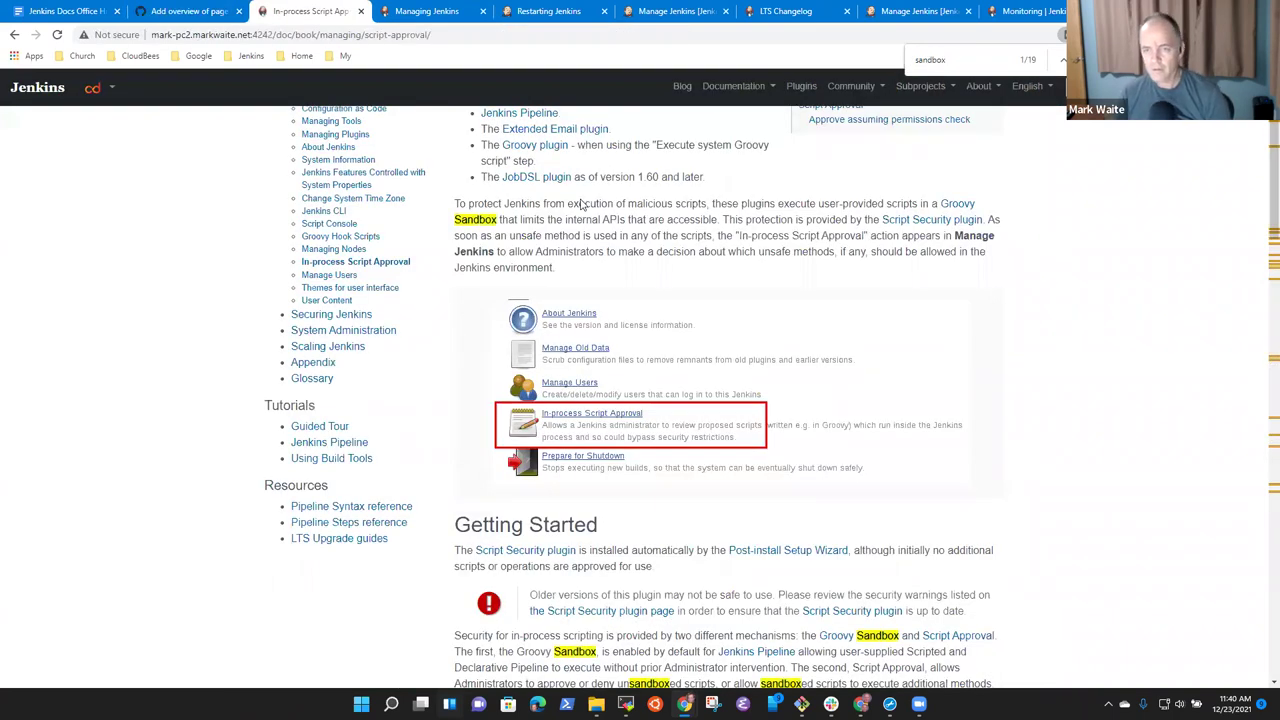
left_click(955, 206)
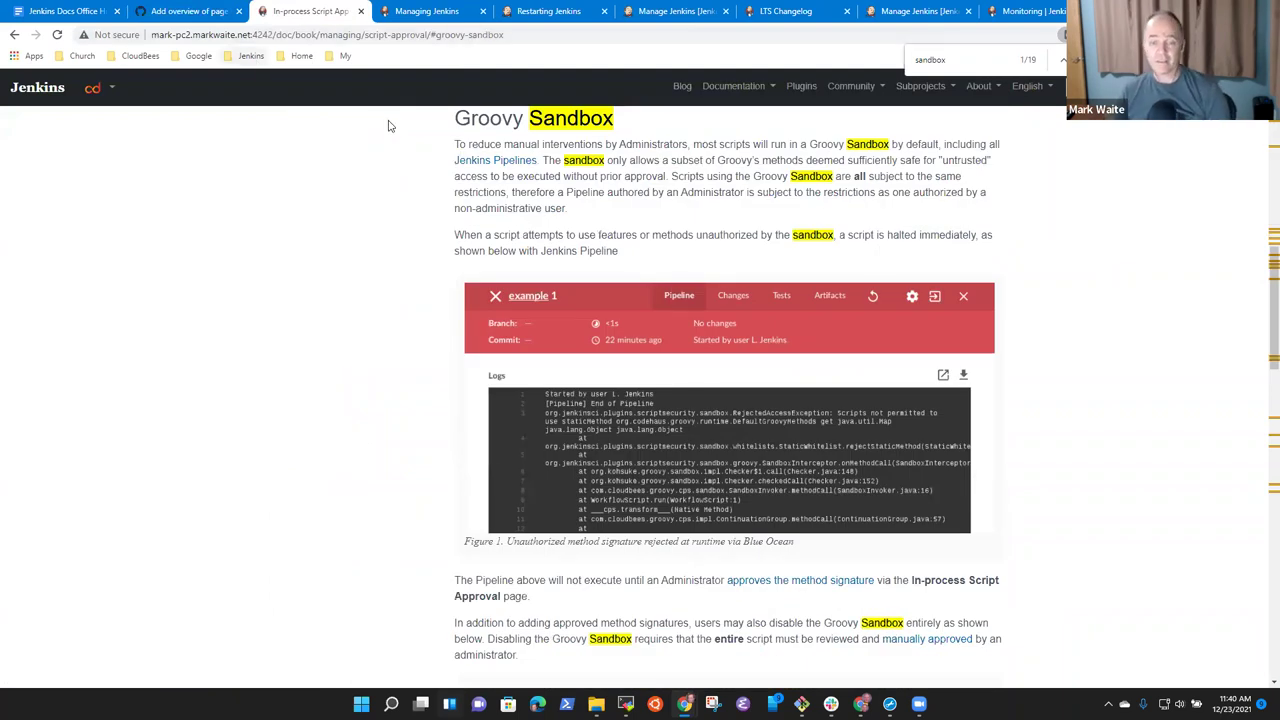
left_click(222, 14)
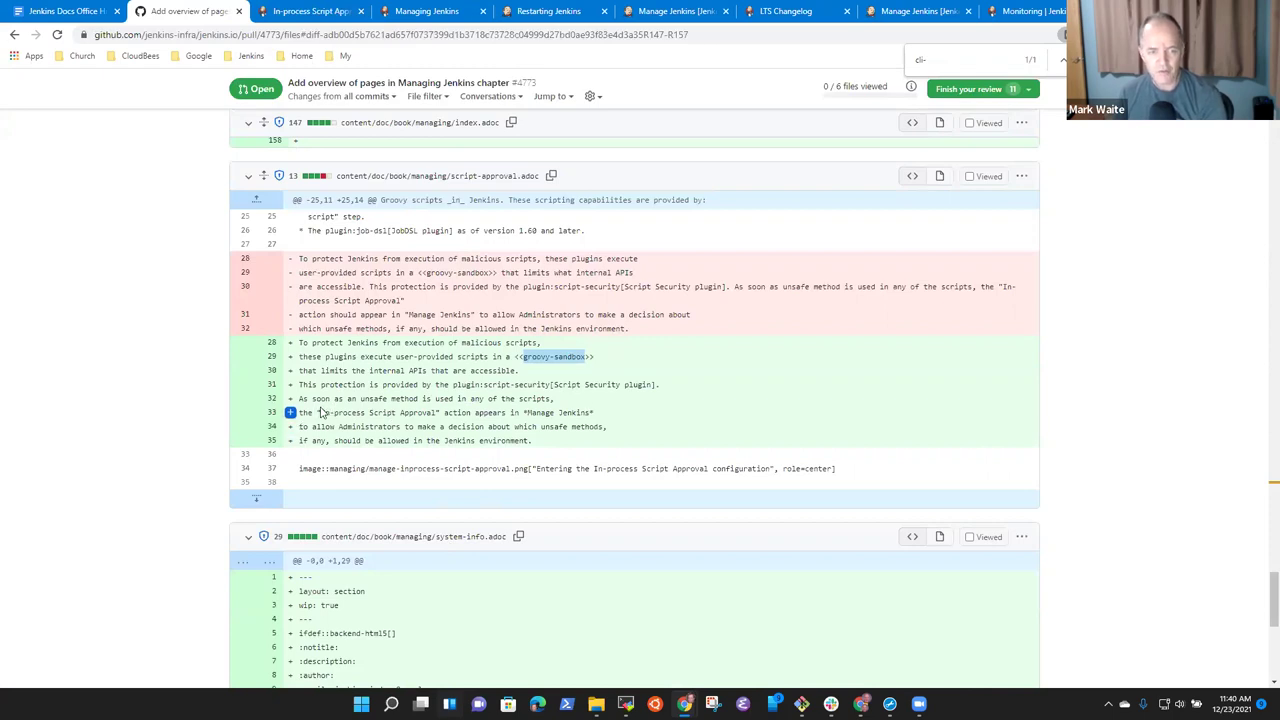
Open a review comment on script-approval.adoc lines 32–35 and insert a suggested change.
left_click_drag(322, 412, 392, 412)
left_click(407, 413)
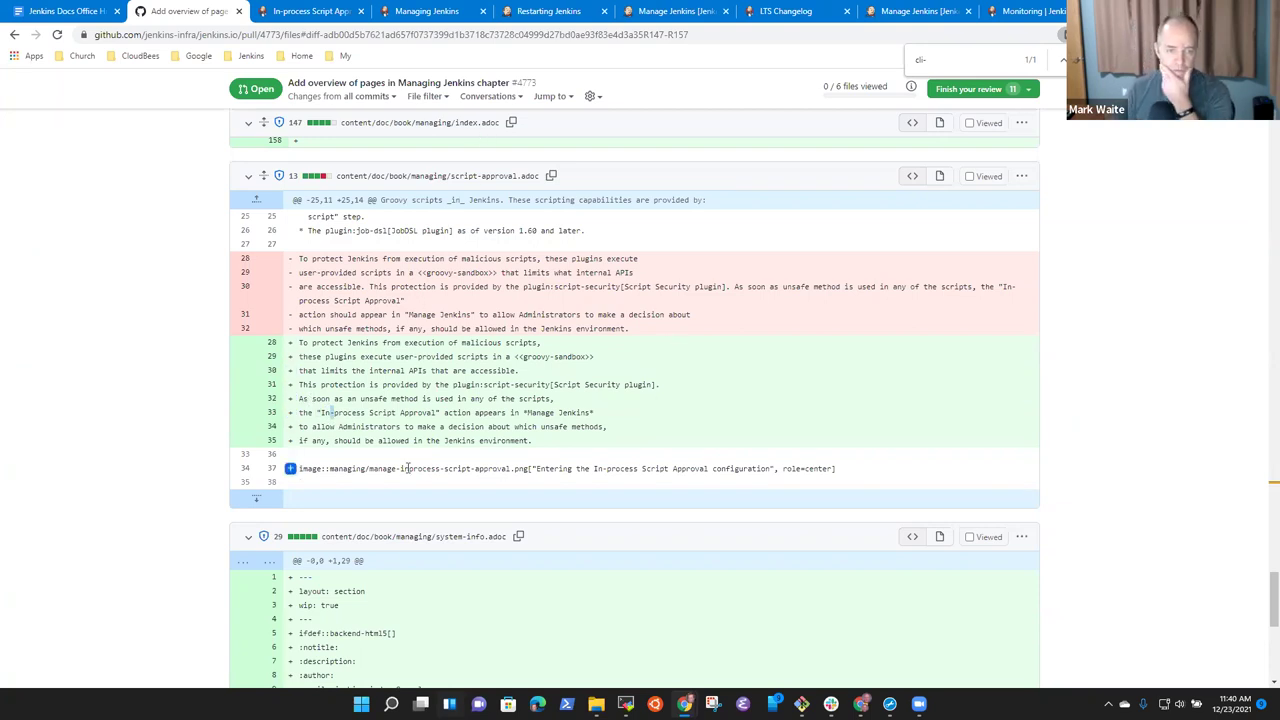
left_click_drag(289, 398, 289, 416)
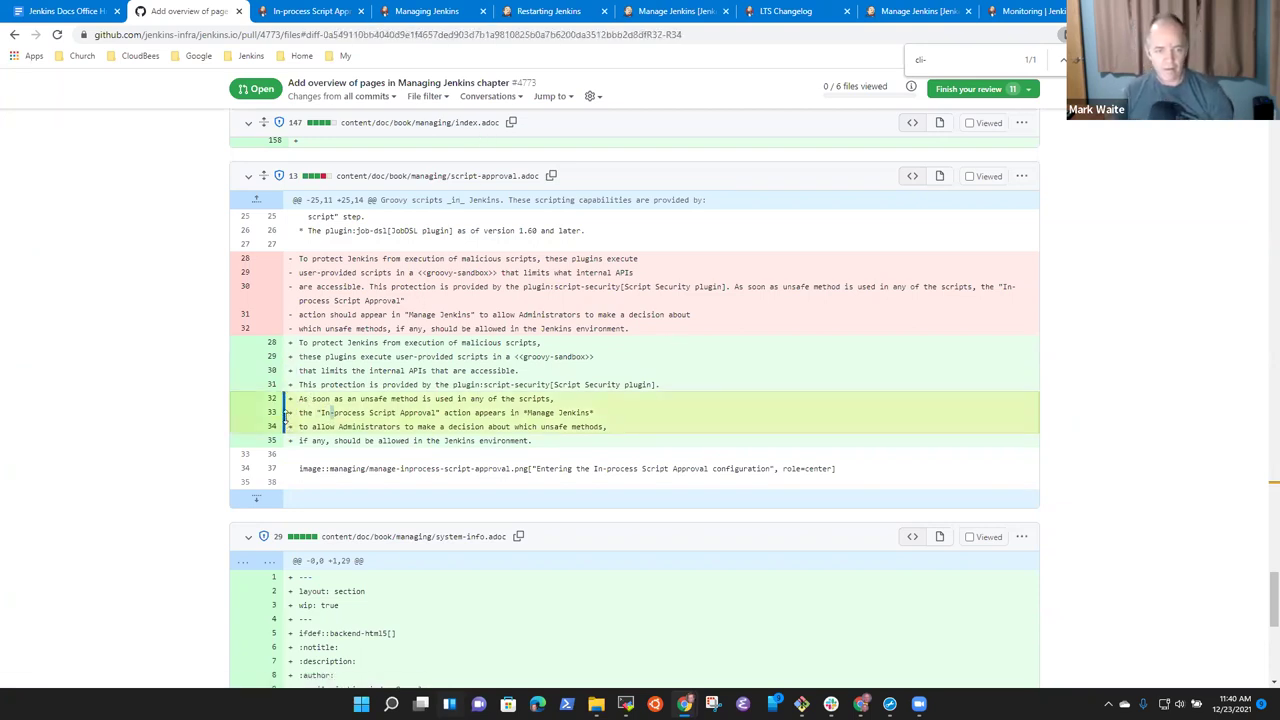
left_click(285, 398)
left_click(285, 398)
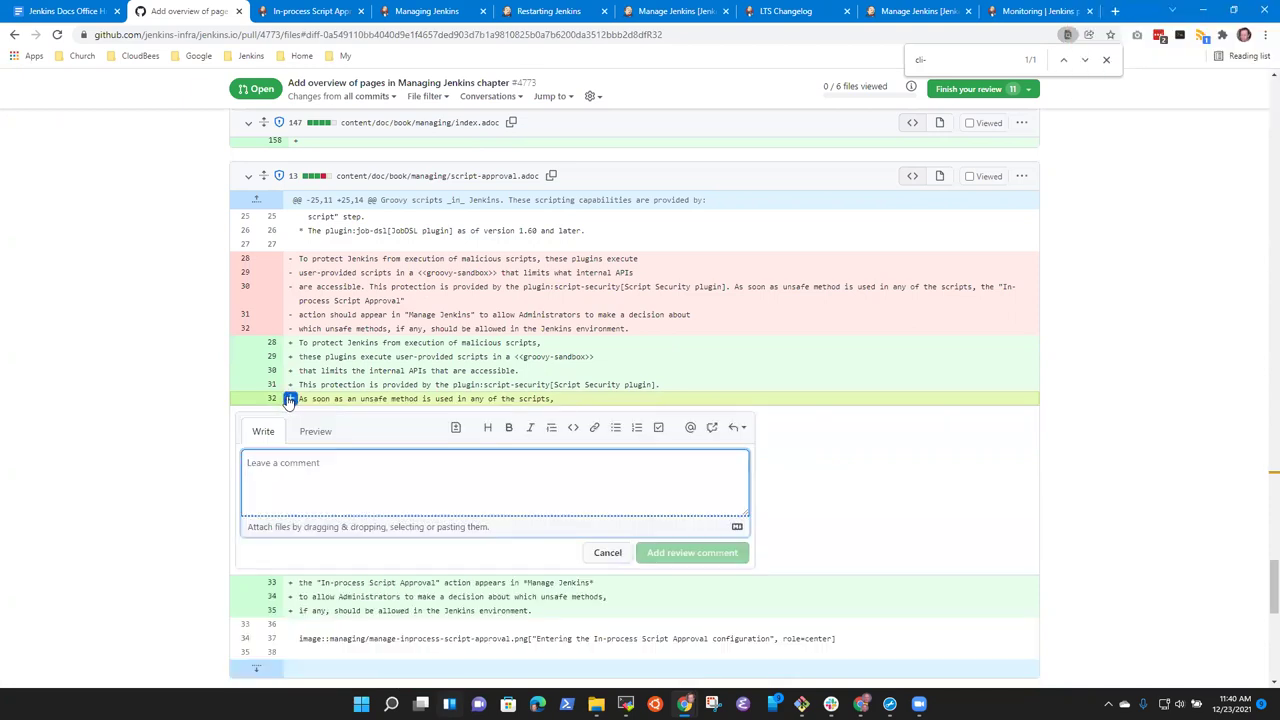
left_click(608, 552)
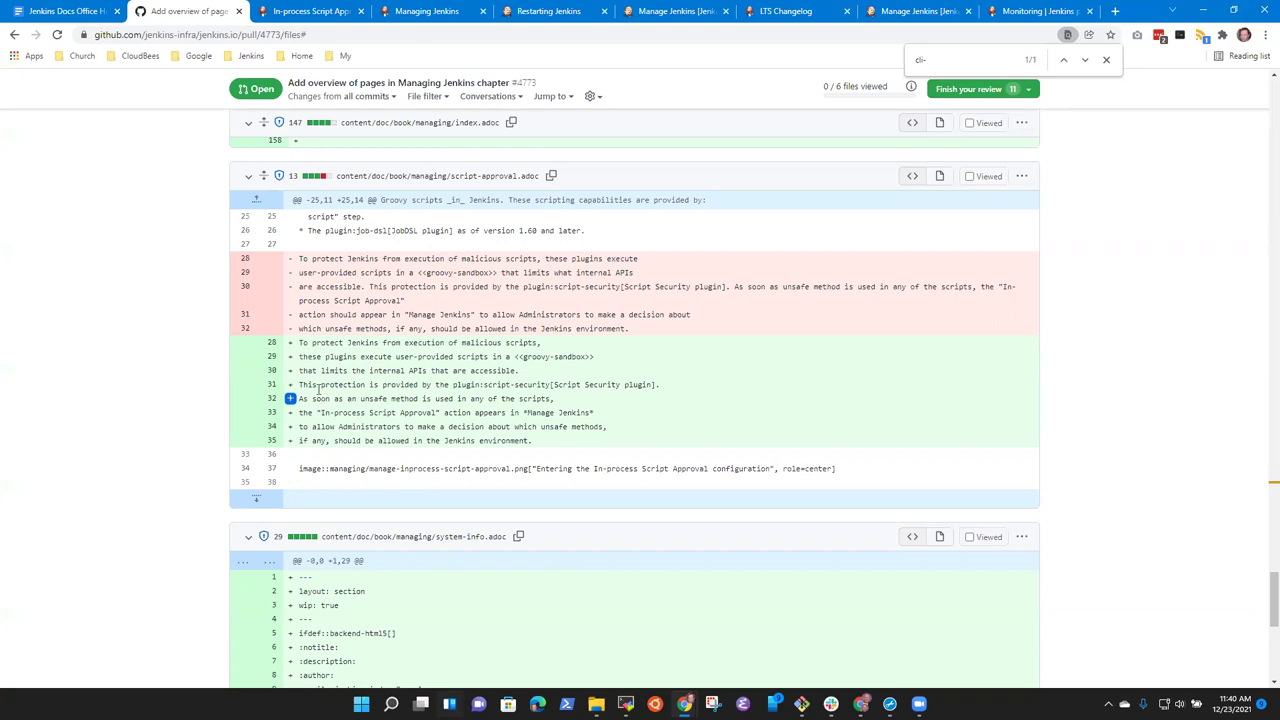
left_click_drag(290, 400, 290, 443)
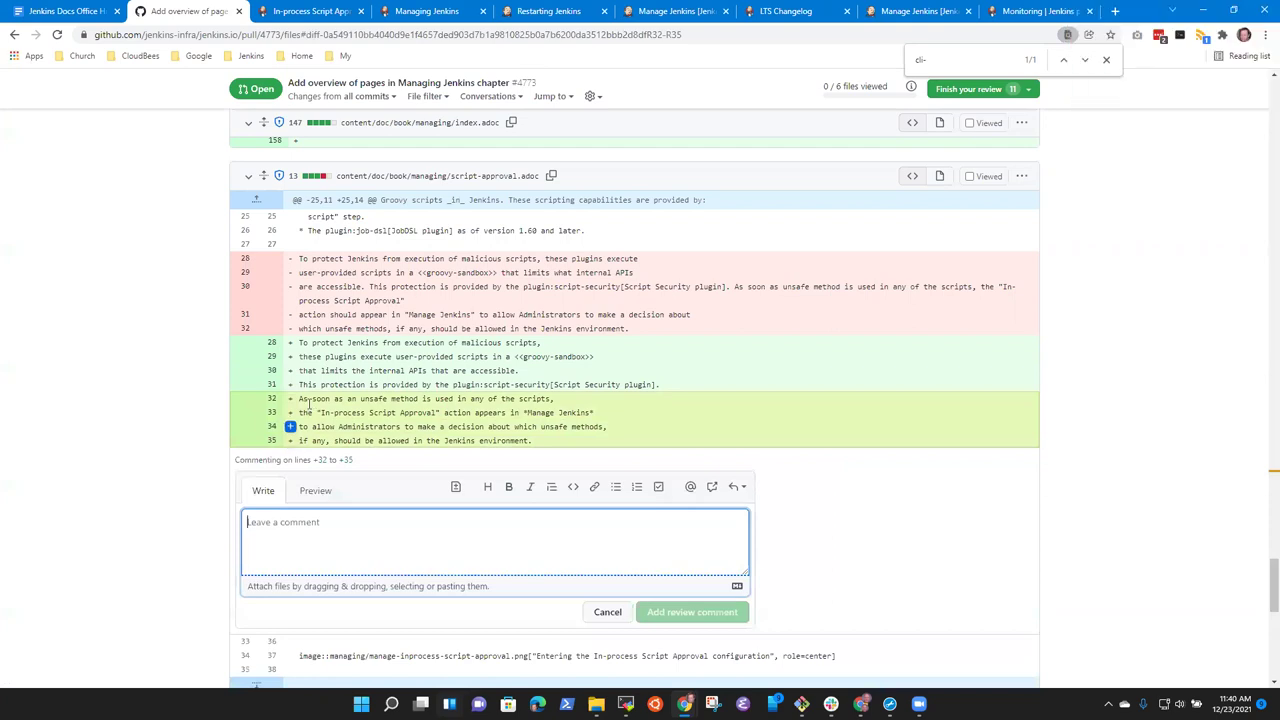
left_click(455, 487)
scroll(480, 565, "up", 2)
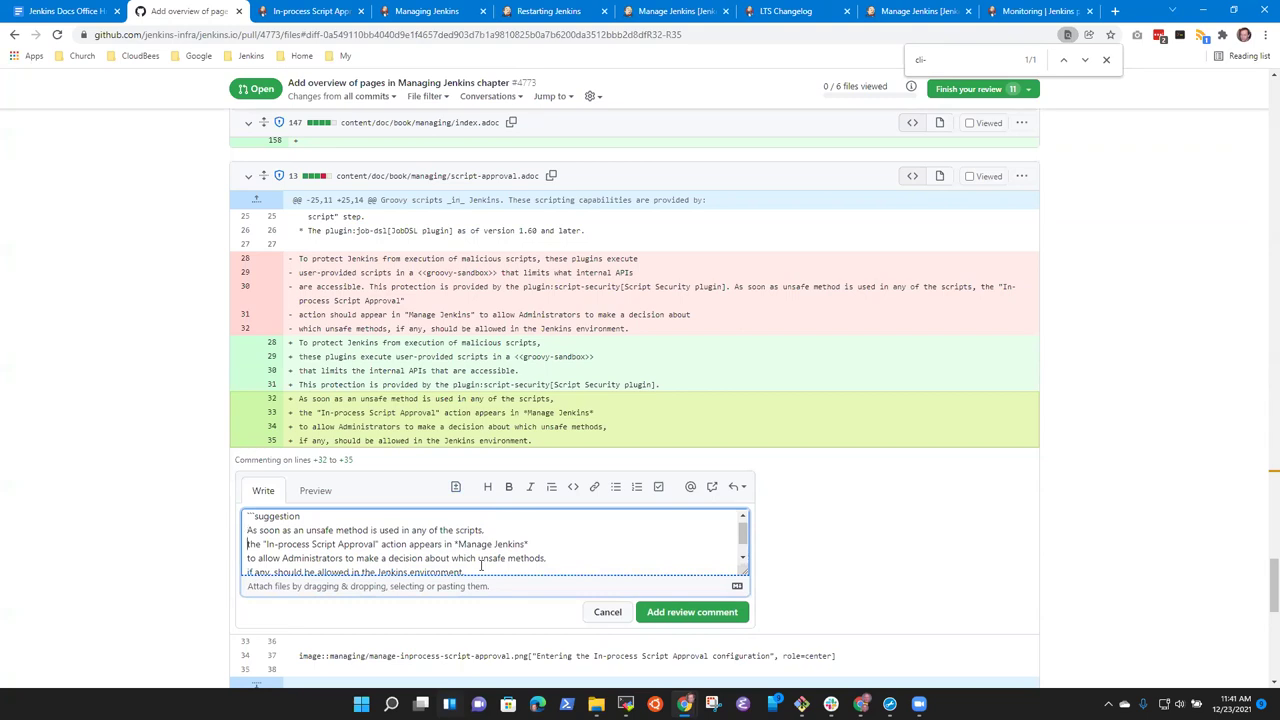
Reword the first suggested sentence to say the administrator can use In-process Script Approval.
key("Down")
key("Down")
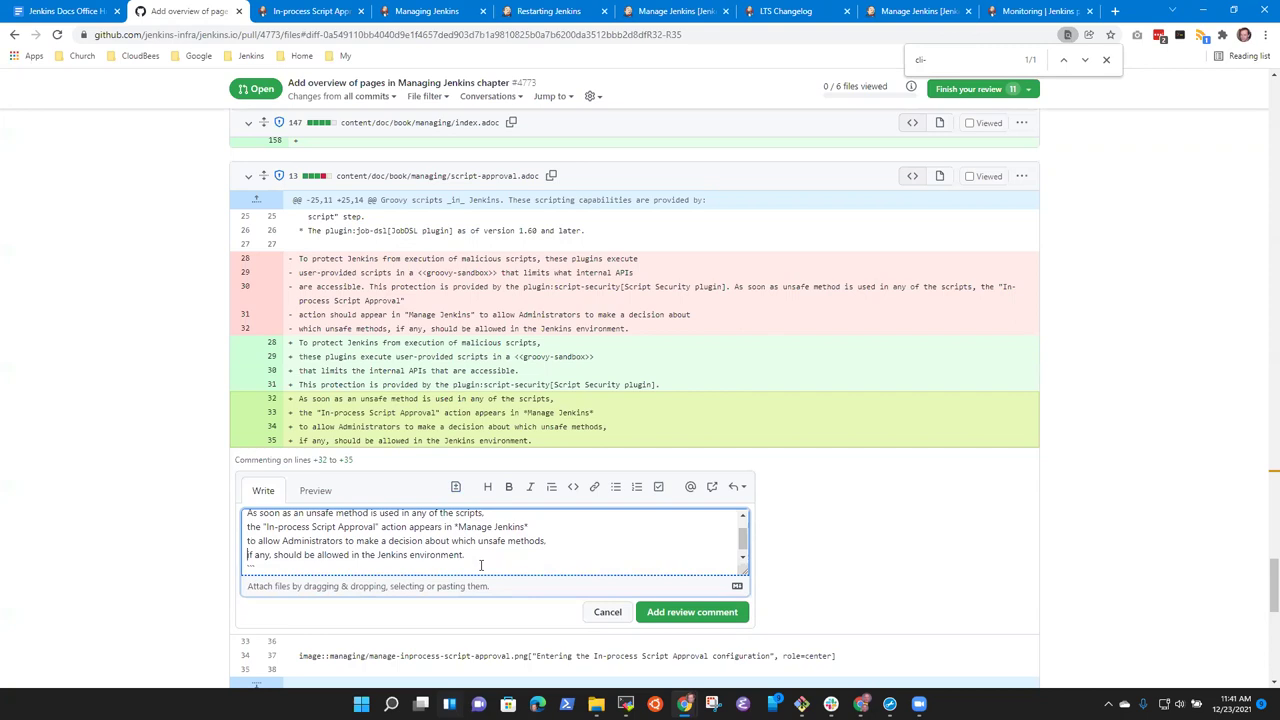
key("Up")
key("Up")
key("Up")
key("End")
type("tghe")
key("BackSpace")
key("BackSpace")
key("BackSpace")
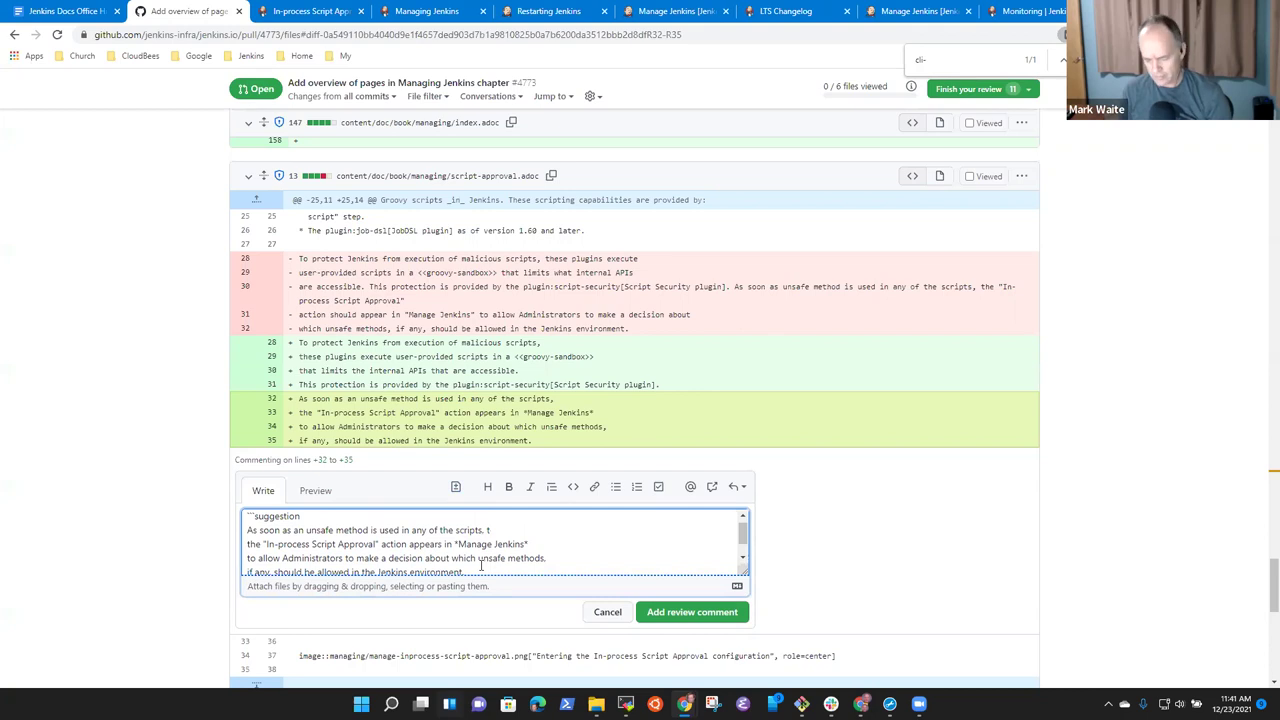
type("he ac")
type("ministra")
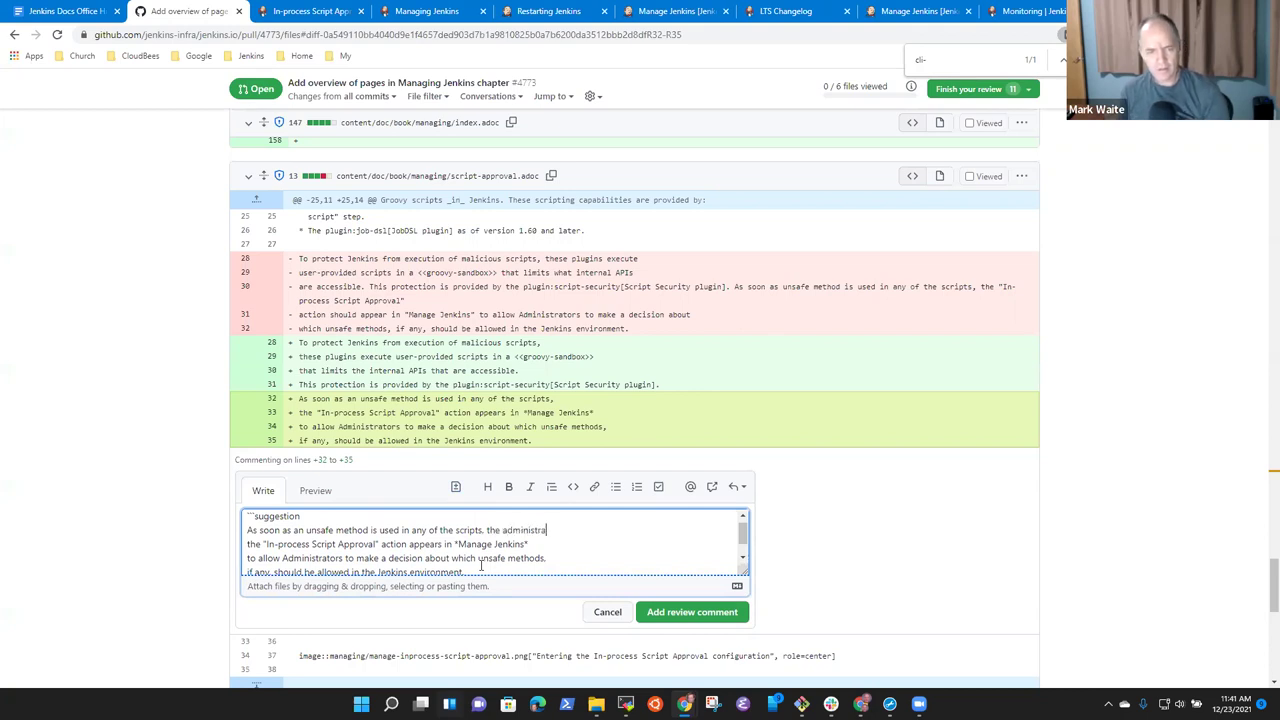
type("tor can use")
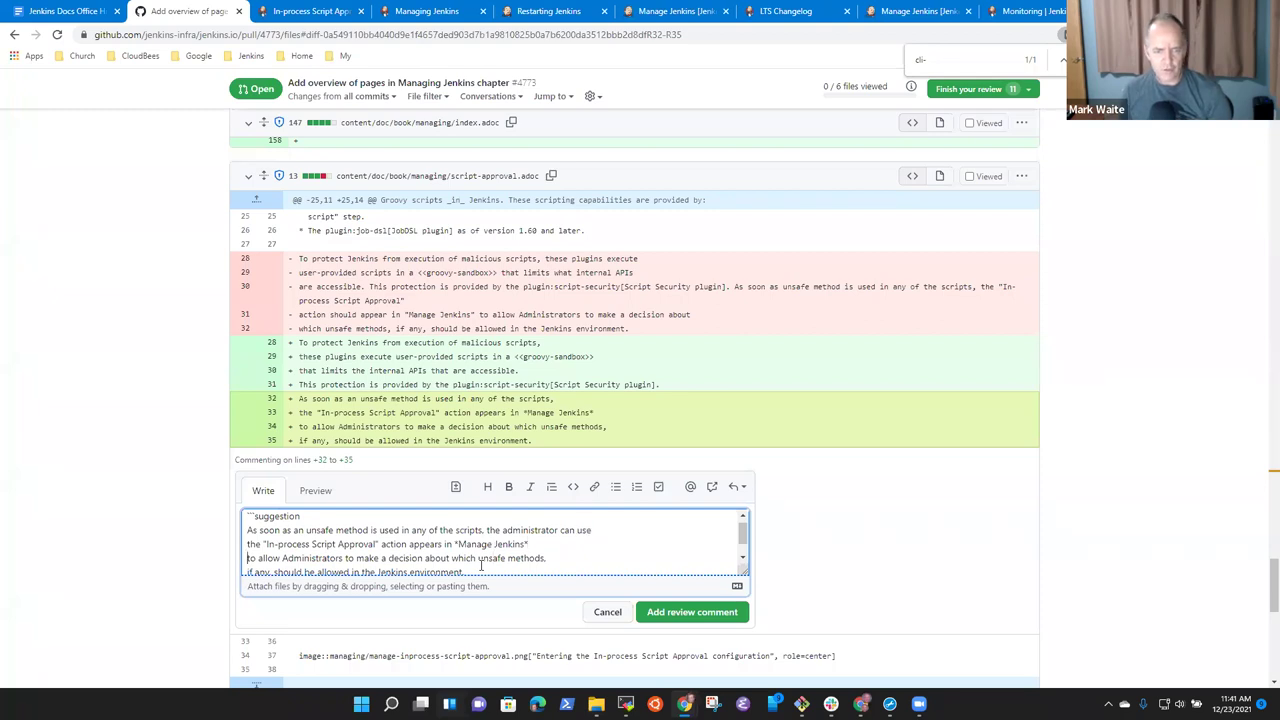
key("ctrl+Right")
key("ctrl+Right")
key("ctrl+Left")
key("ctrl+shift+Right")
key("ctrl+shift+Right")
key("ctrl+shift+Right")
key("ctrl+shift+Right")
key("ctrl+shift+Right")
key("ctrl+shift+Right")
key("ctrl+shift+Right")
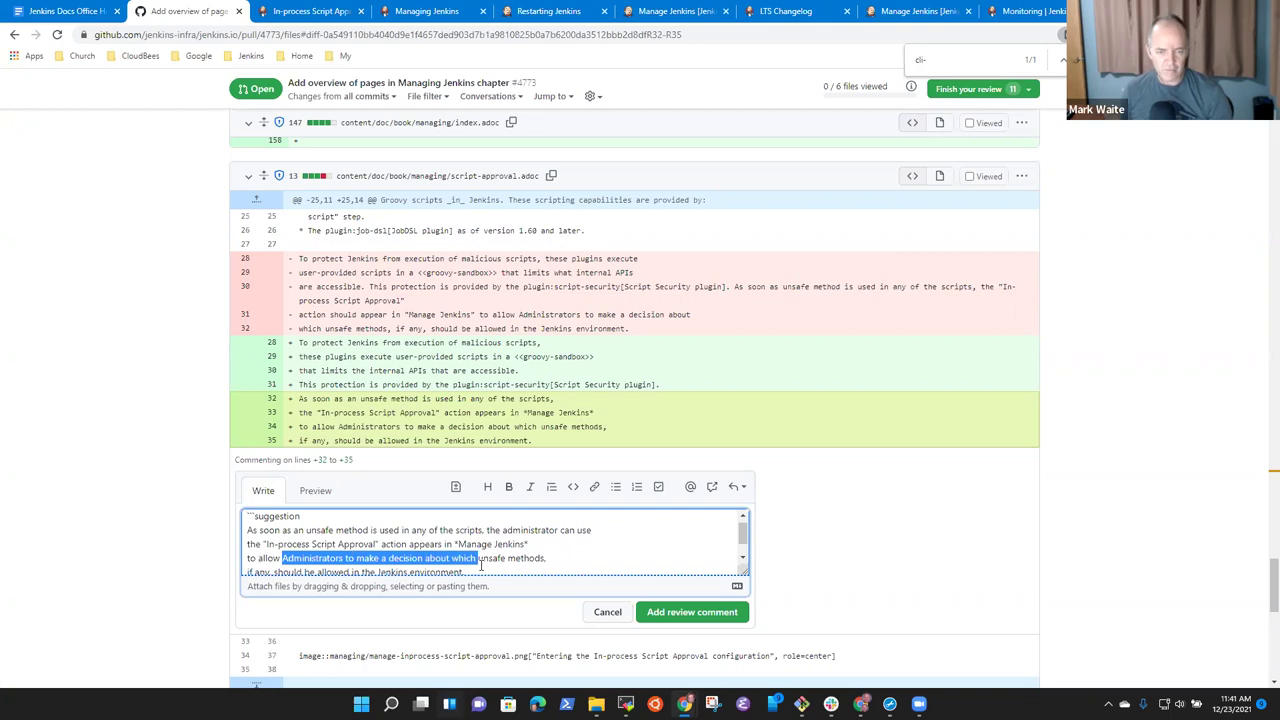
type("the unsafe methods")
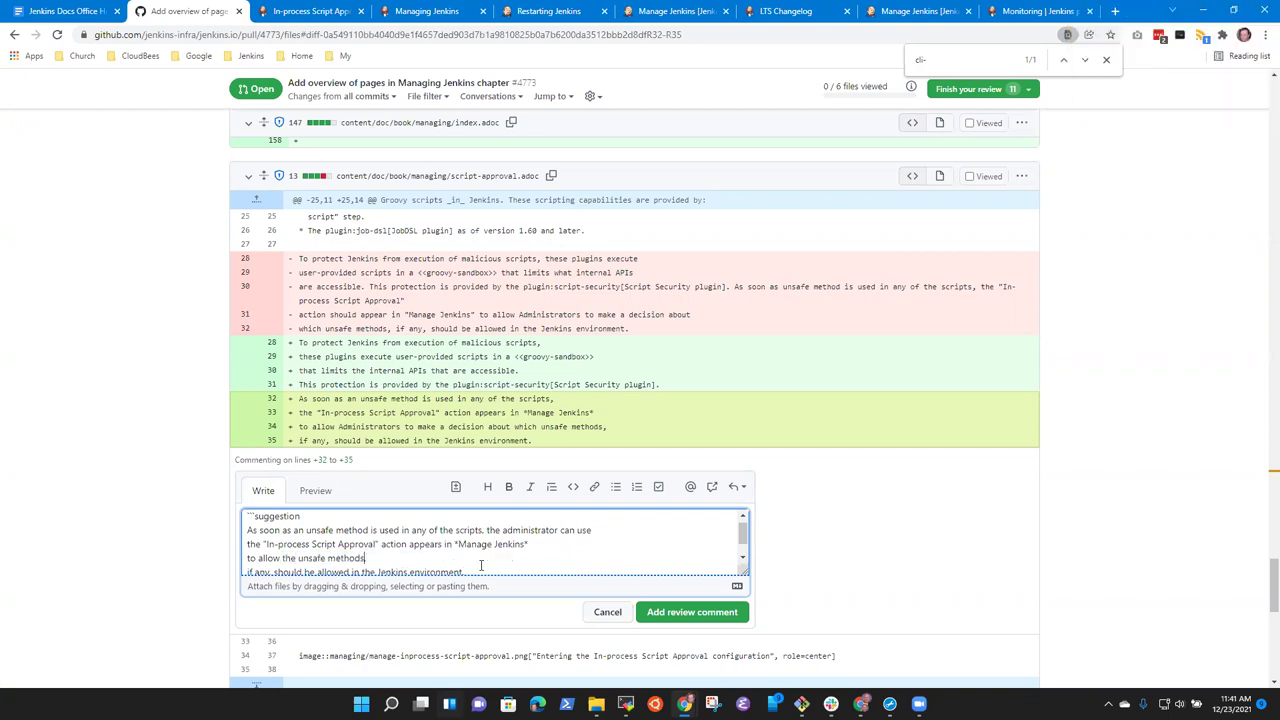
type(".")
Replace the 'if any' line with 'In general, do not allow unsafe methods because they are unsafe'.
key("Down")
key("Down")
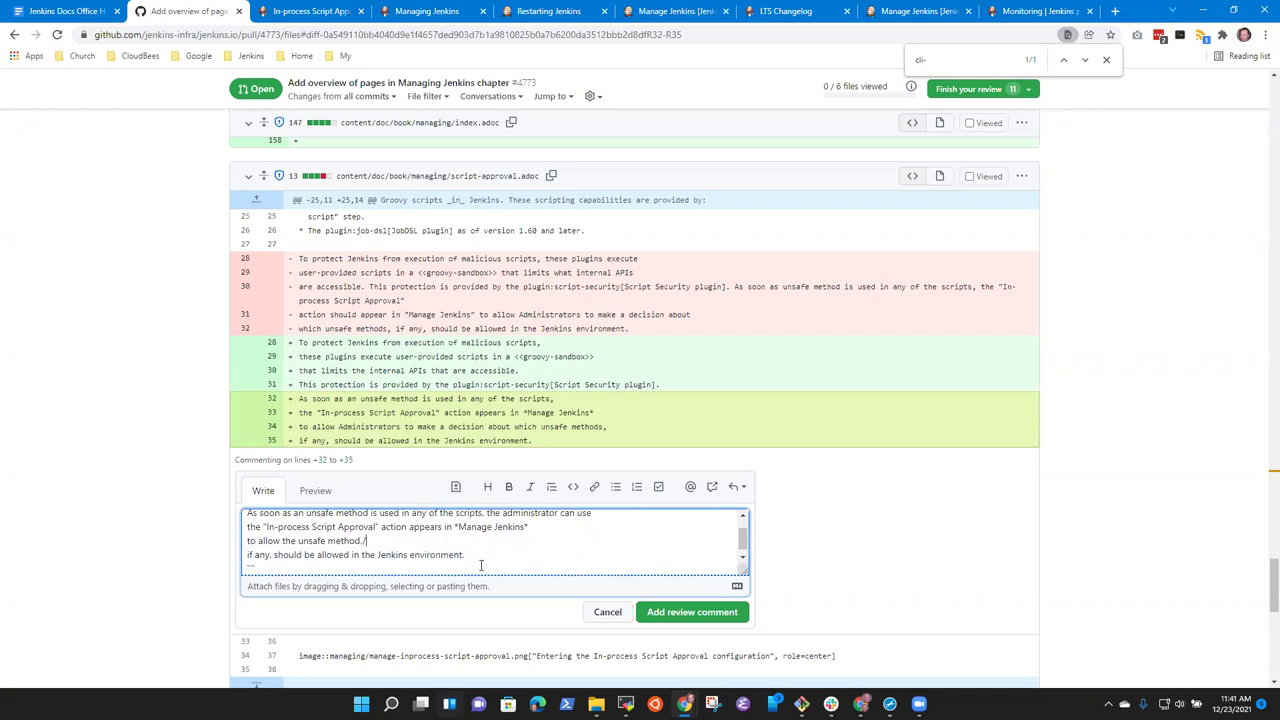
key("Down")
key("End")
key("shift+Home")
key("BackSpace")
type("We recommedne")
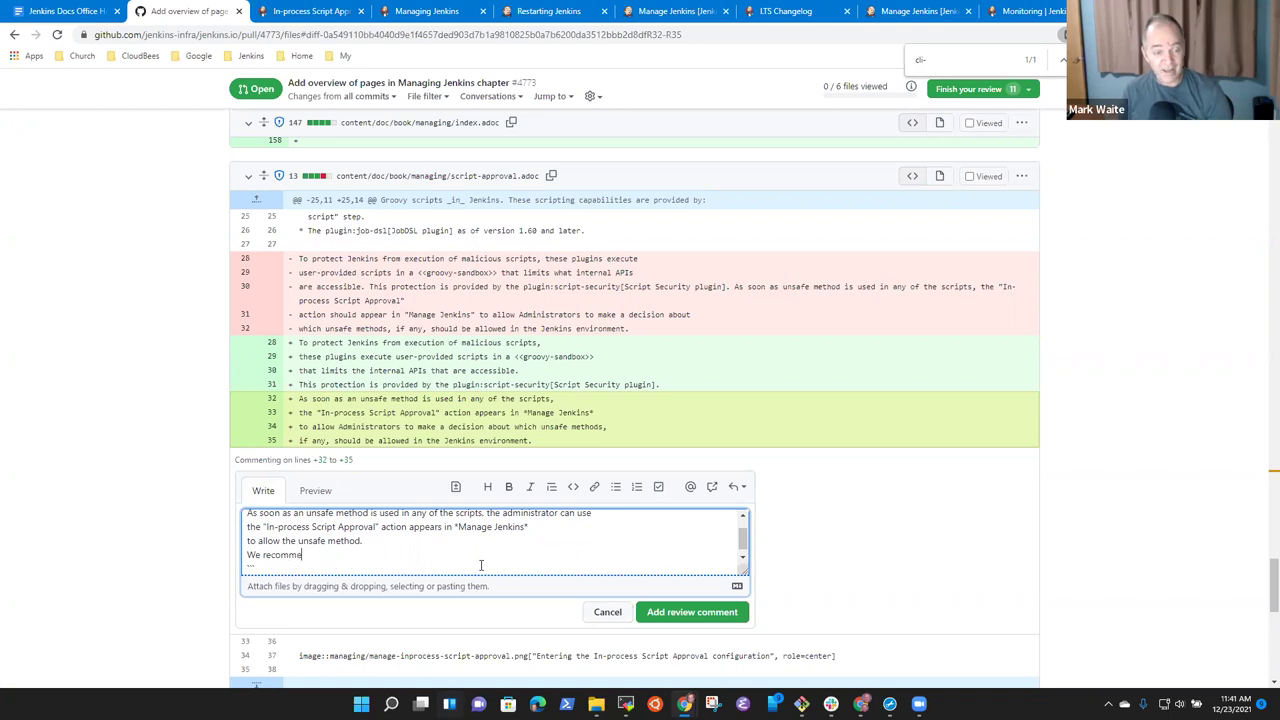
key("BackSpace")
key("BackSpace")
key("BackSpace")
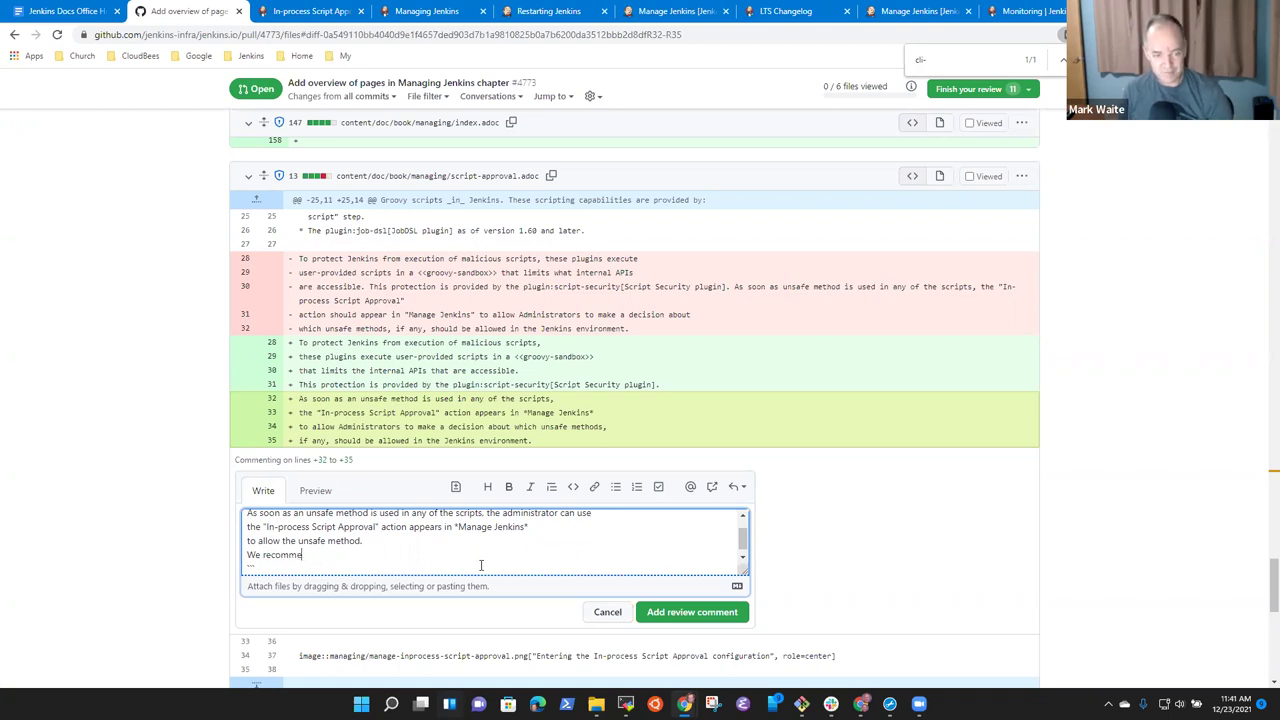
type("nd **")
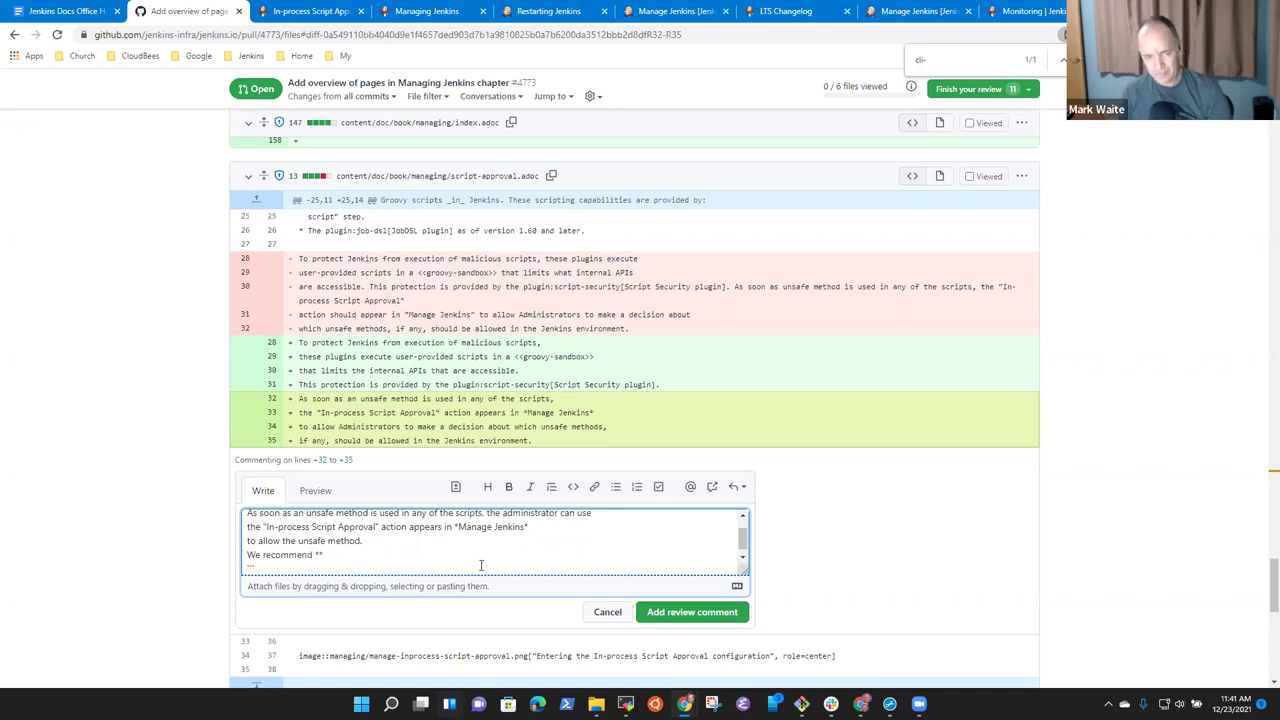
type("ag")
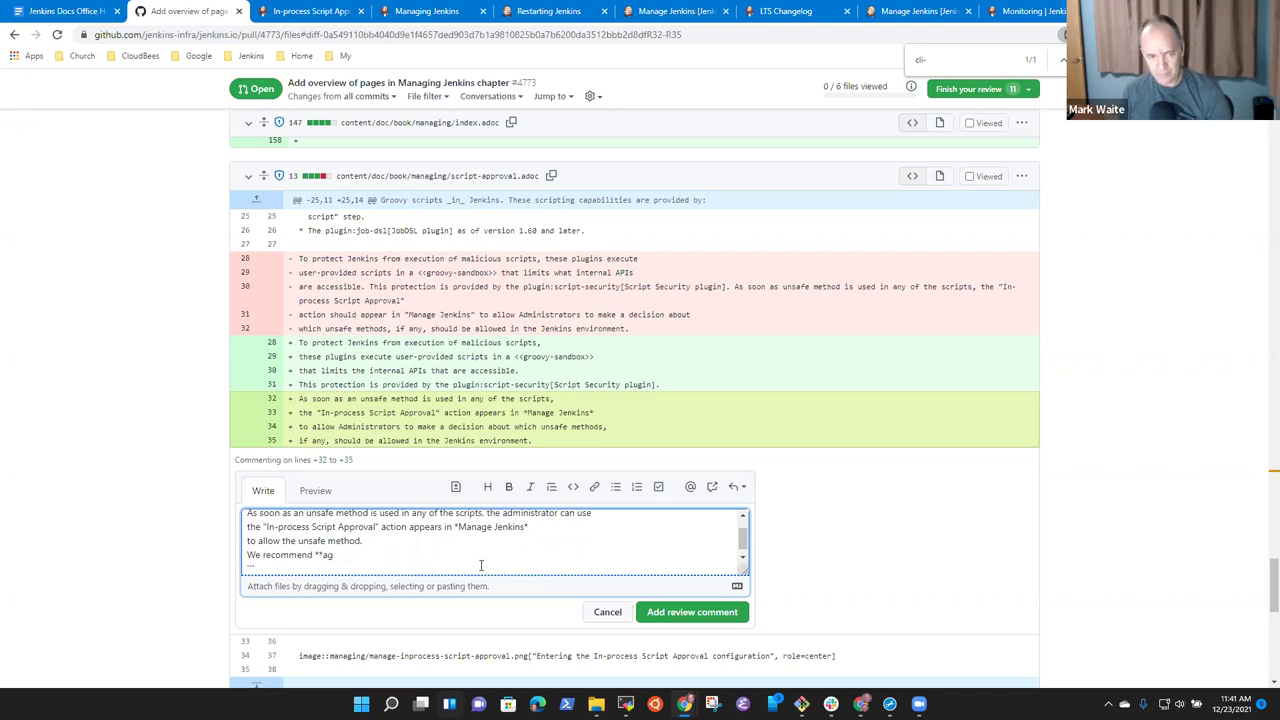
type("entainst** a")
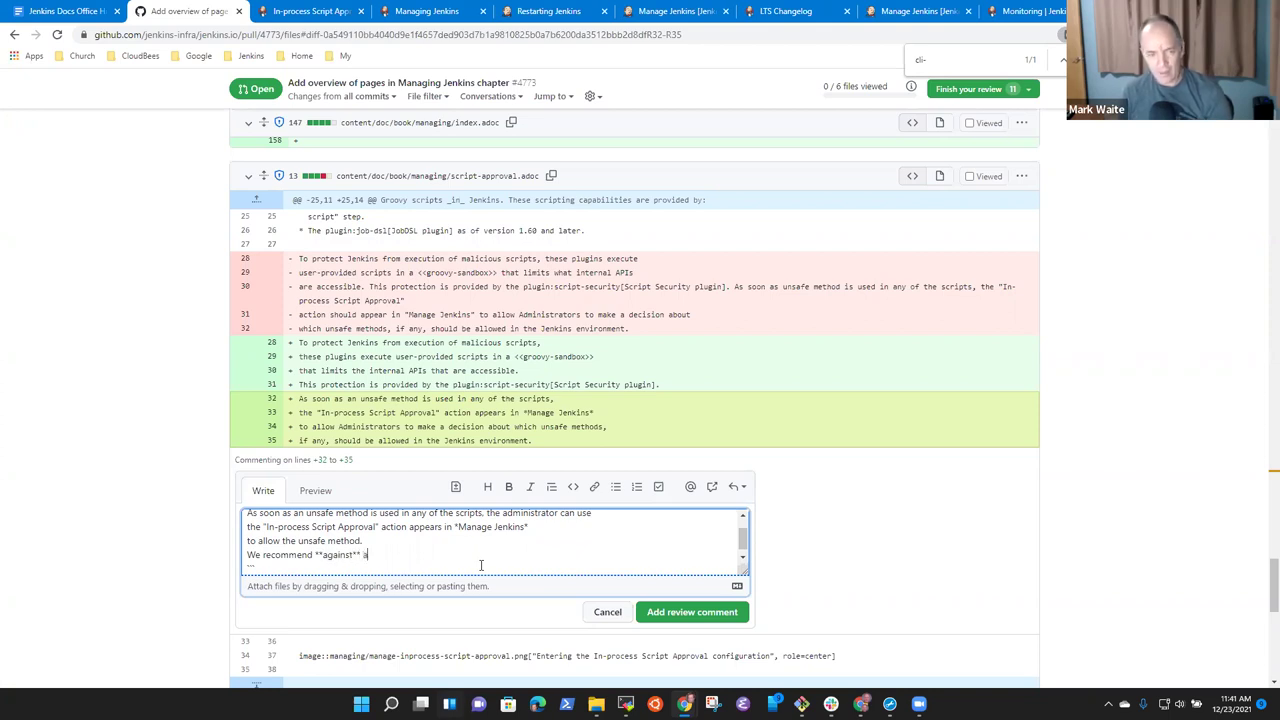
key("ctrl+BackSpace")
key("ctrl+BackSpace")
key("ctrl+BackSpace")
key("ctrl+BackSpace")
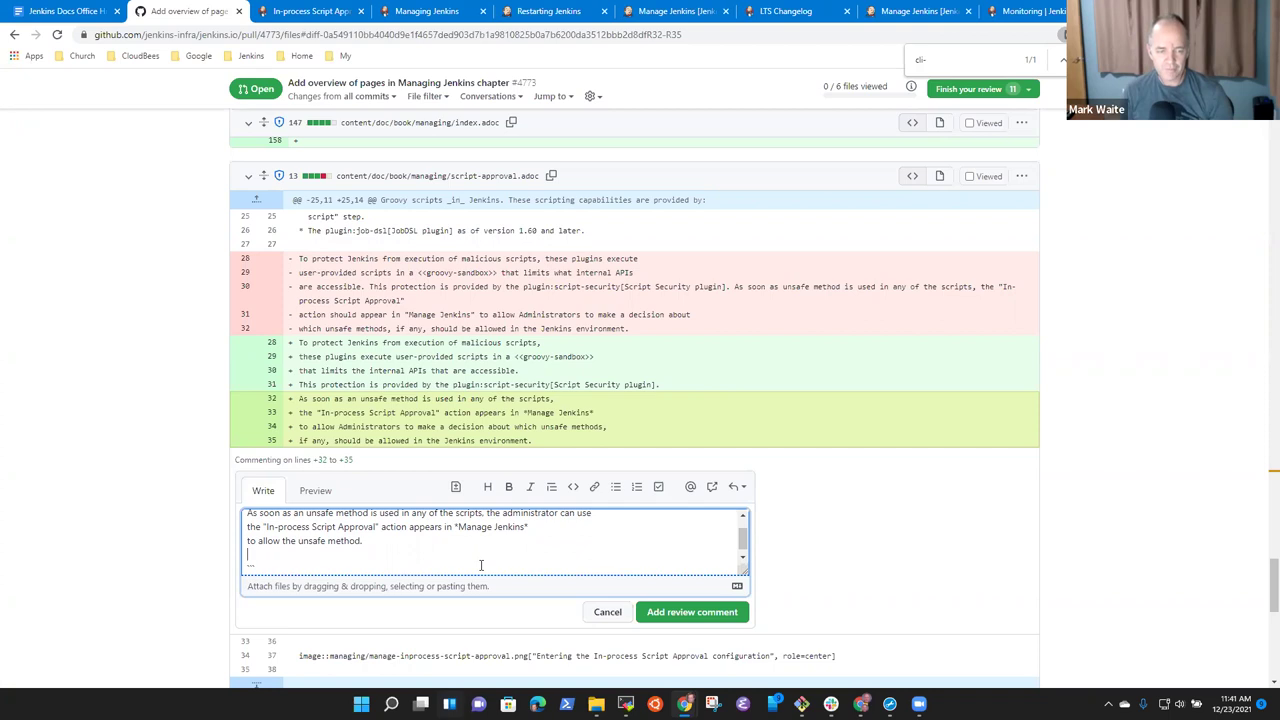
type("DO not al")
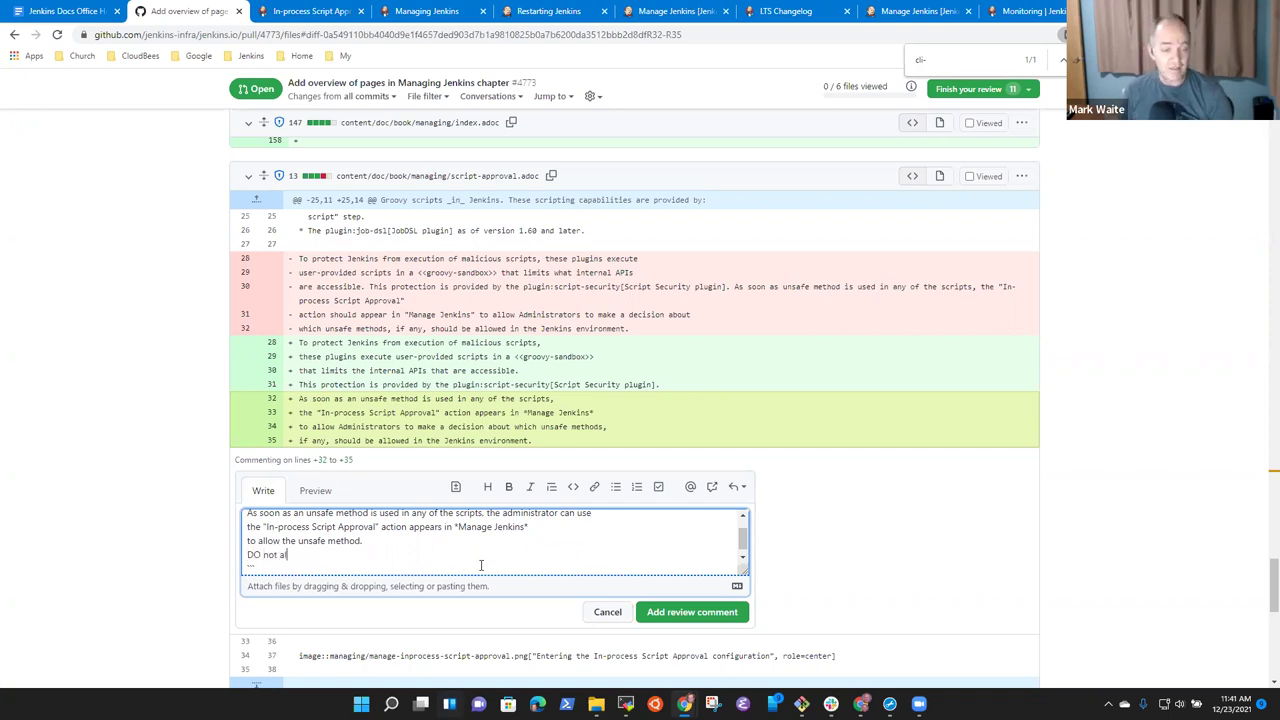
key("ctrl+BackSpace")
key("ctrl+BackSpace")
key("ctrl+BackSpace")
type("Do ")
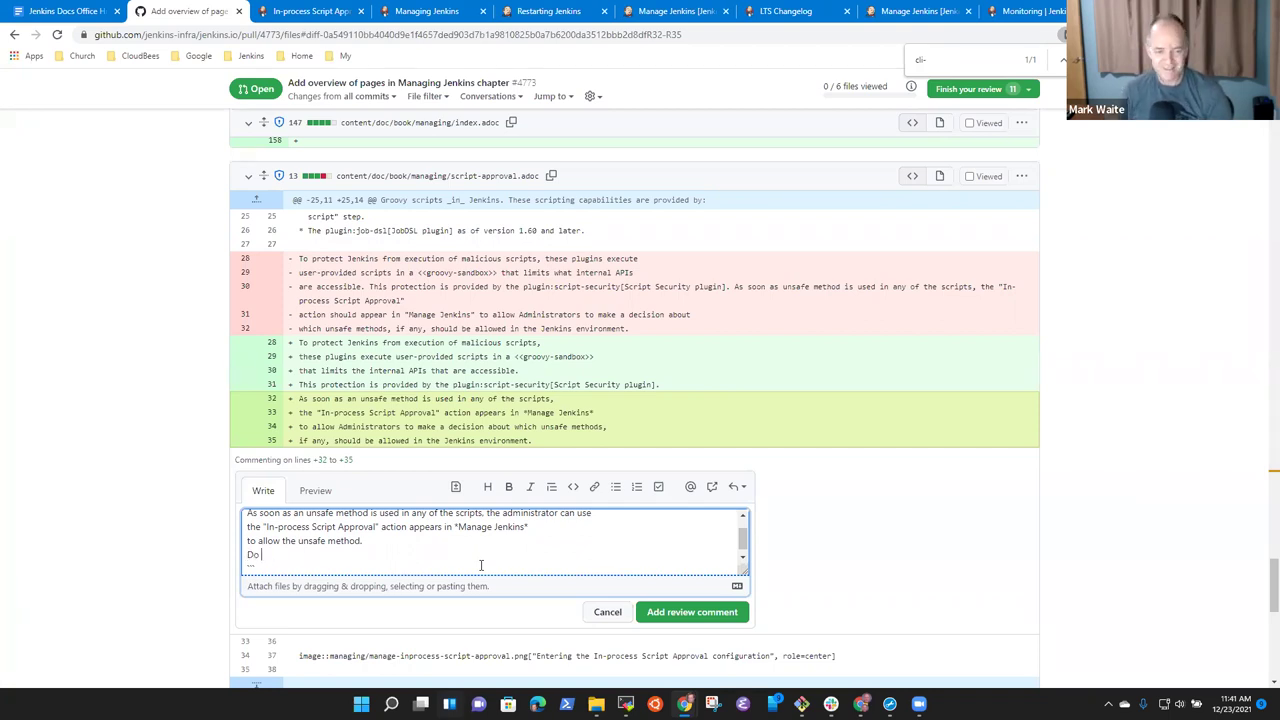
type("not allo")
key("ctrl+BackSpace")
key("ctrl+BackSpace")
key("ctrl+BackSpace")
type("In general")
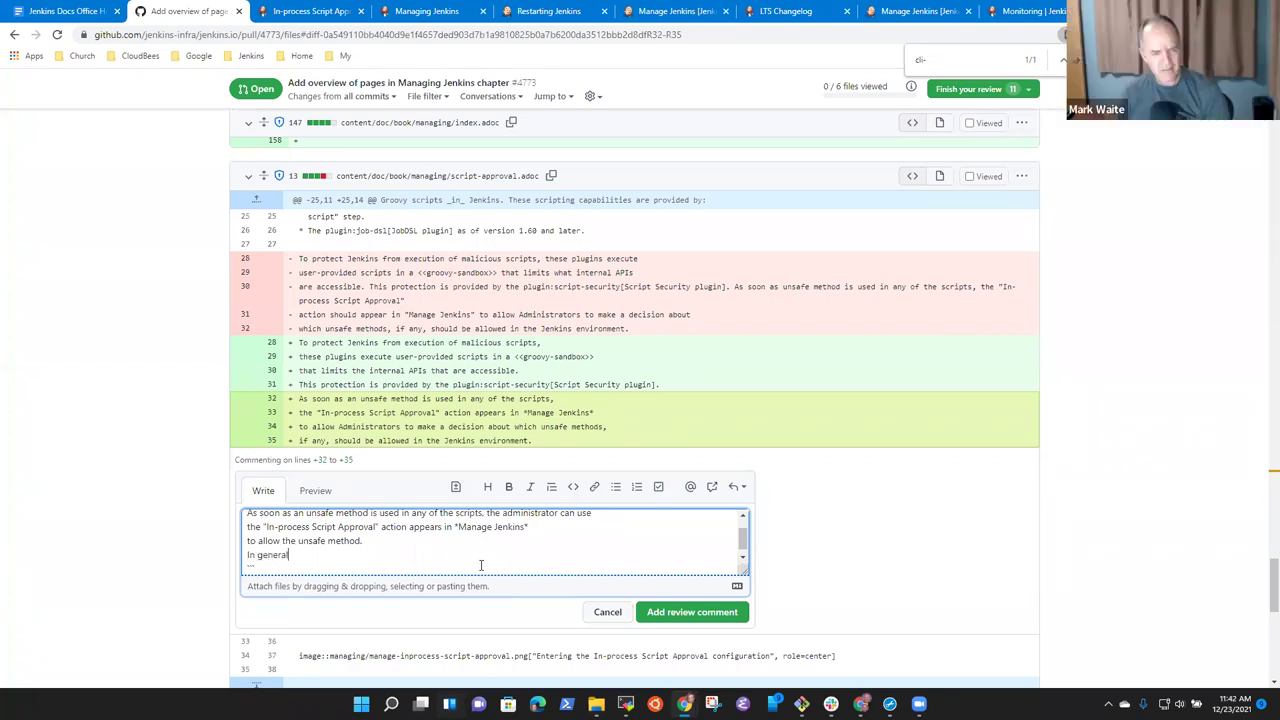
type(", do not allo")
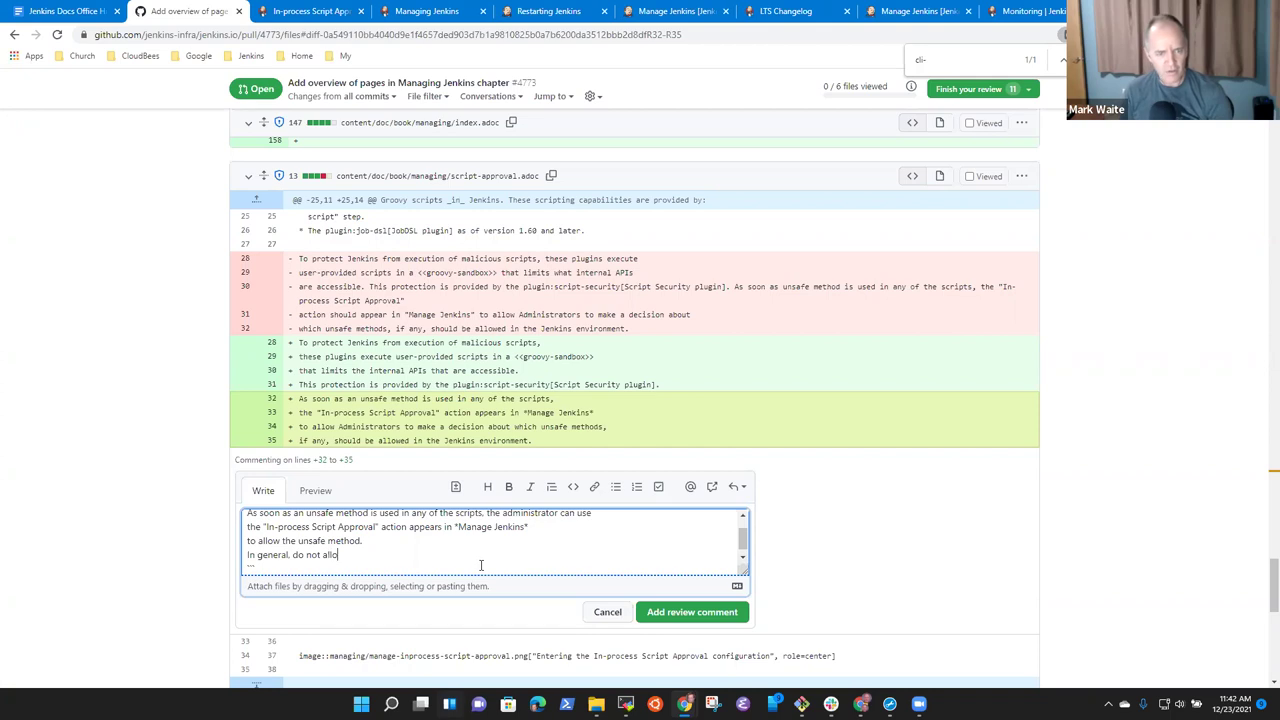
type("w un")
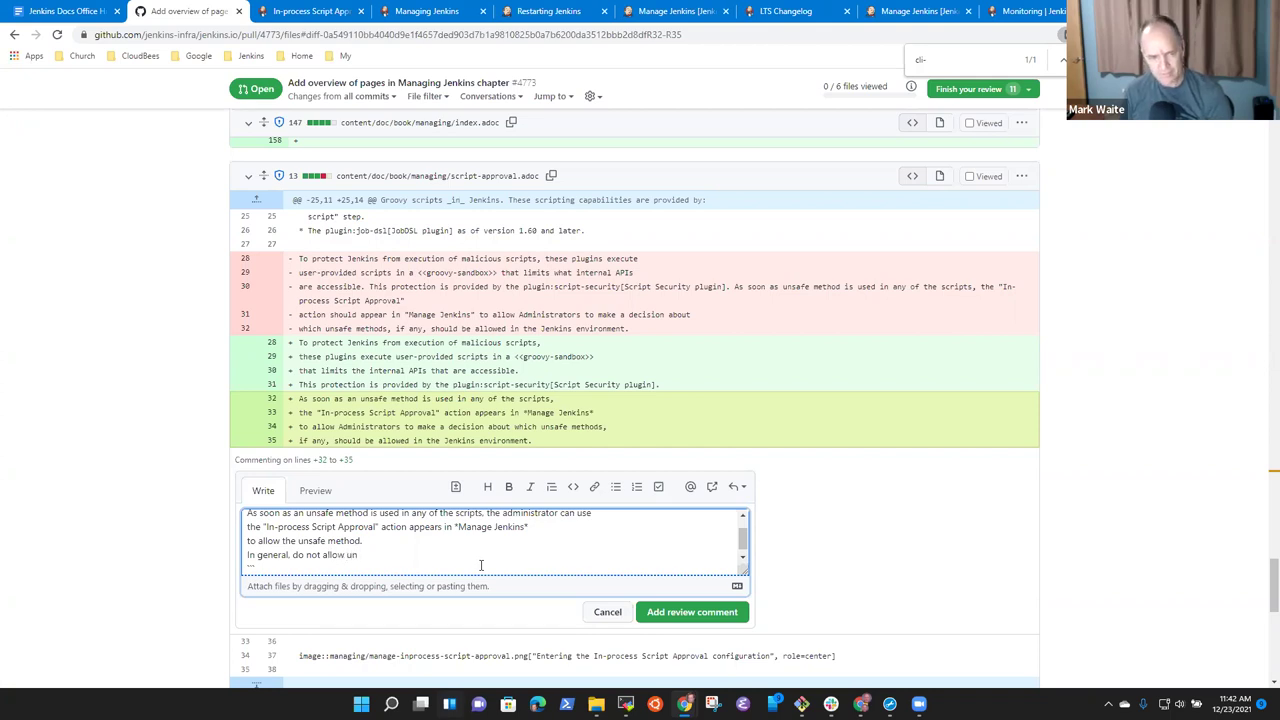
type("safe meth")
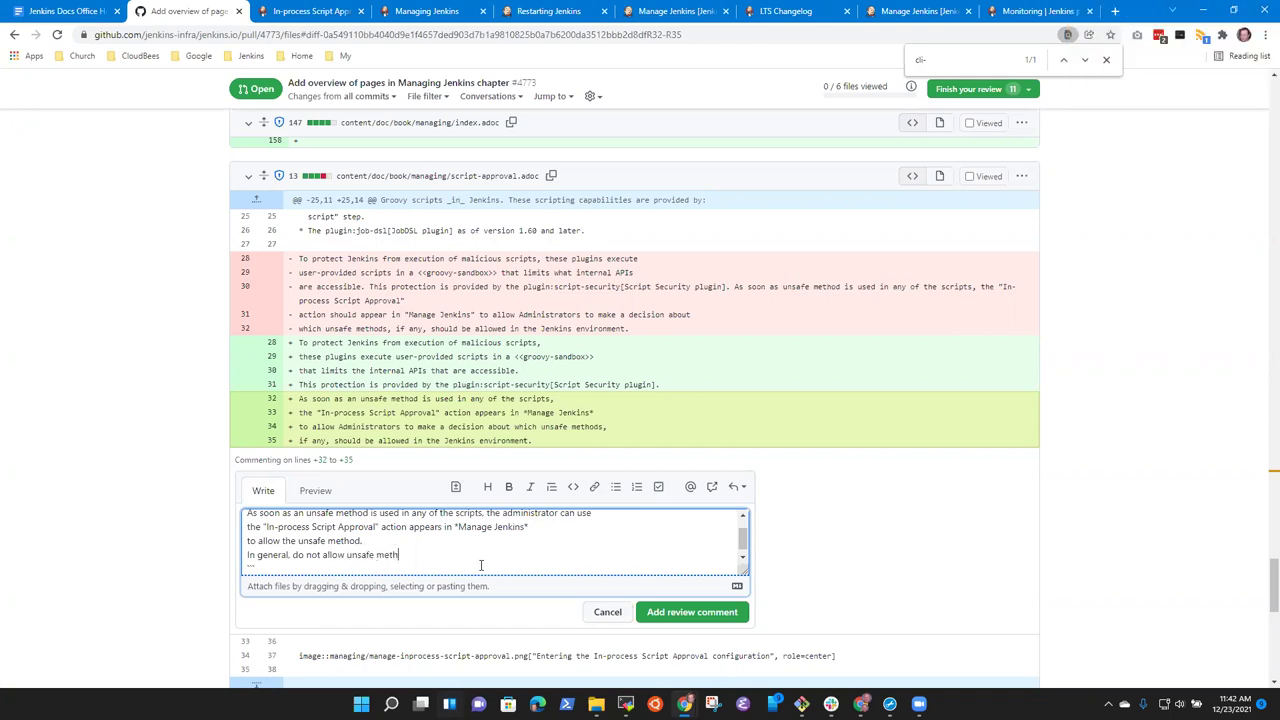
type("ods because ")
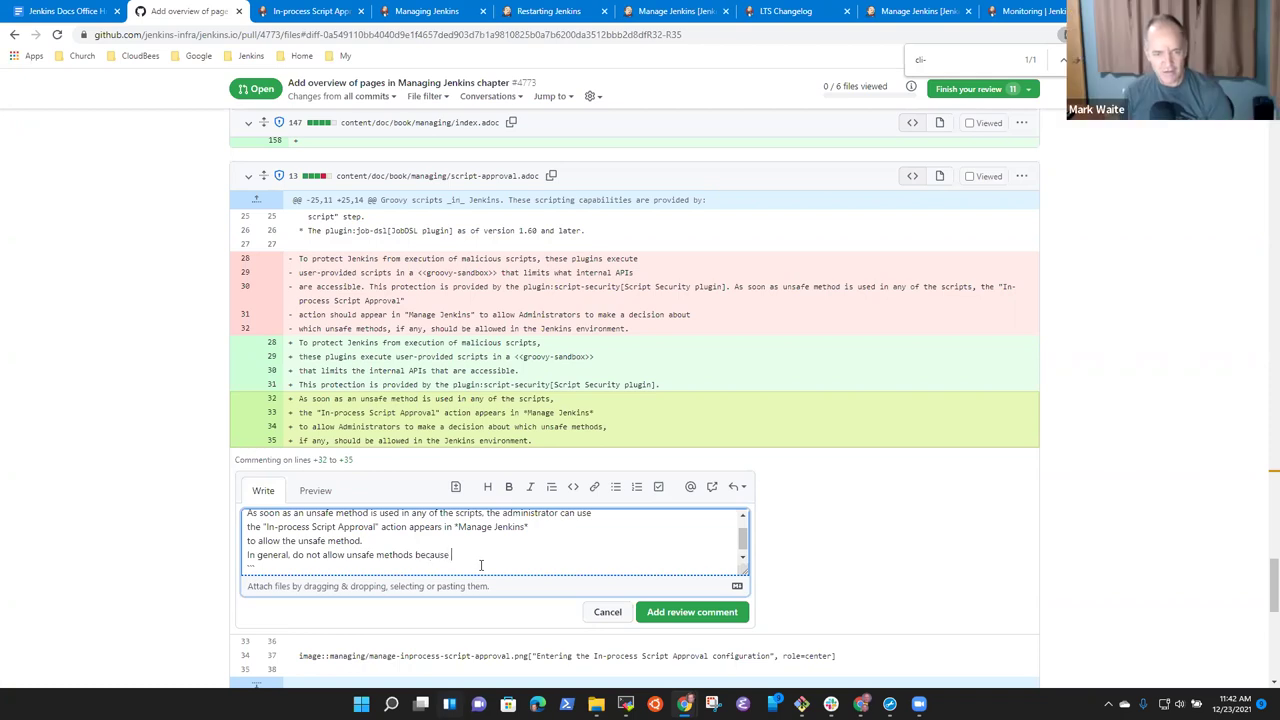
type("they &&")
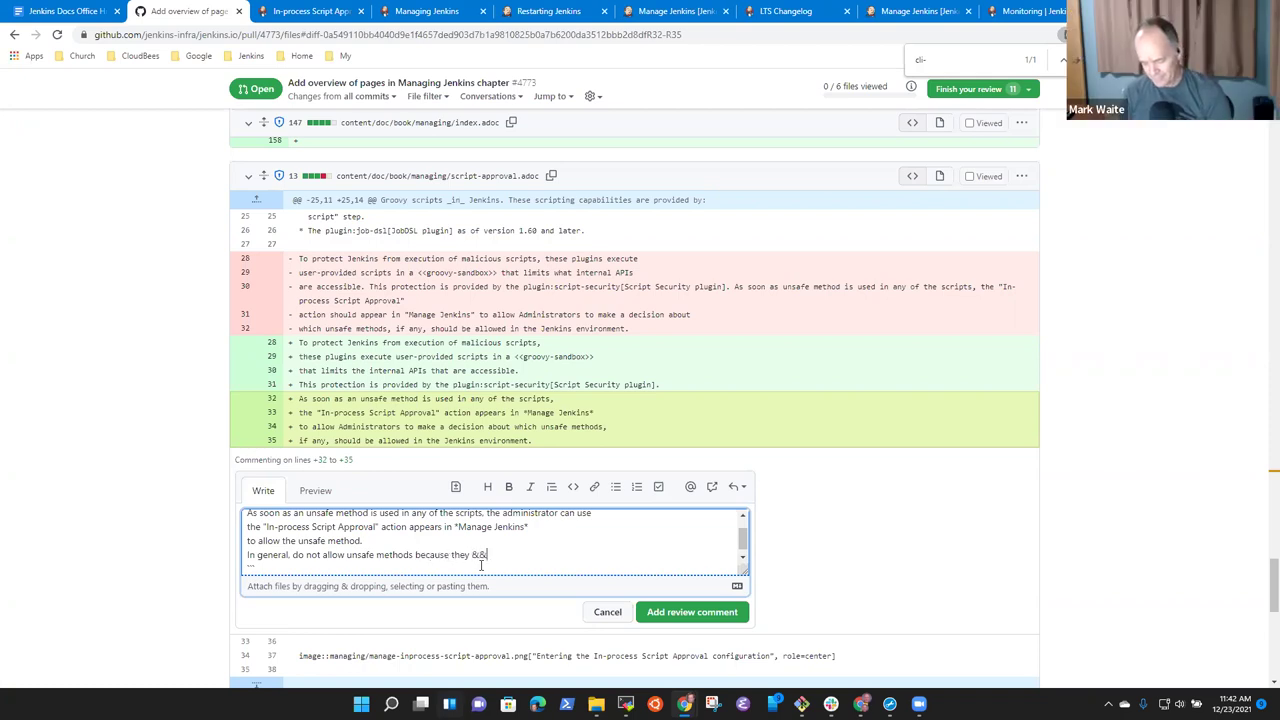
type("amp;")
key("BackSpace")
key("BackSpace")
key("BackSpace")
key("BackSpace")
key("BackSpace")
key("BackSpace")
type("**are")
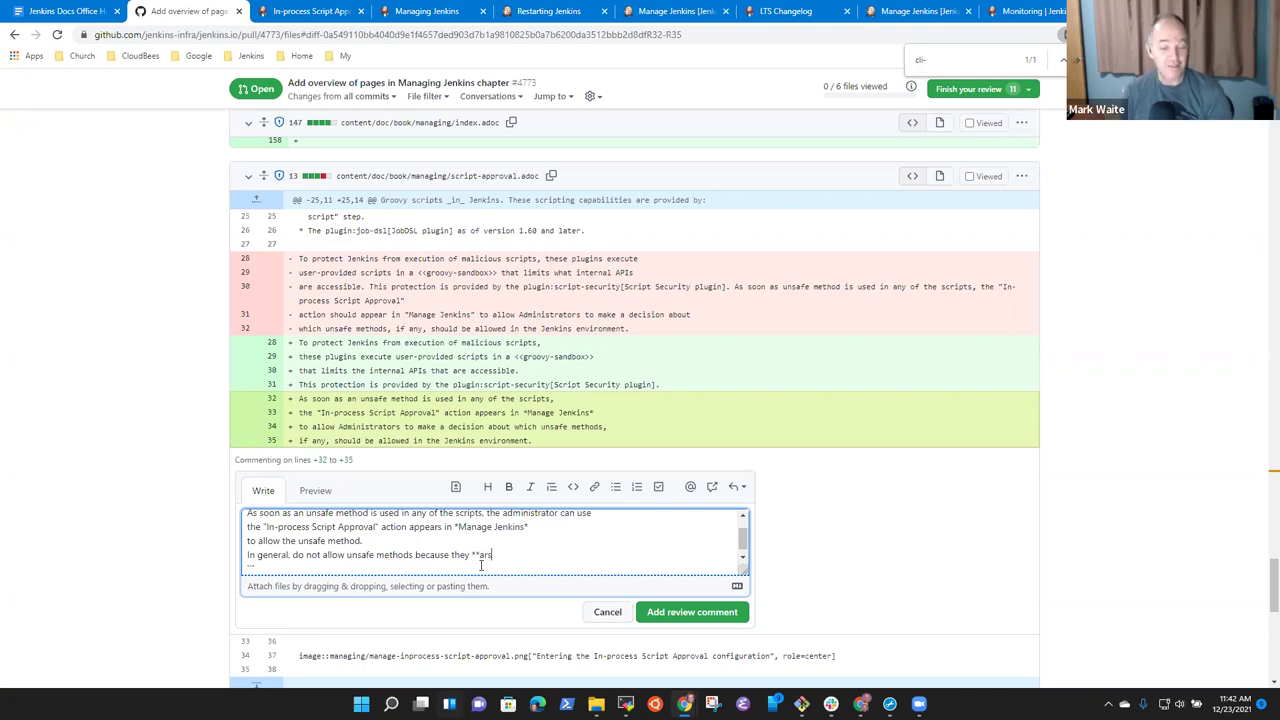
type(" unsage")
key("BackSpace")
key("BackSpace")
type("fe*")
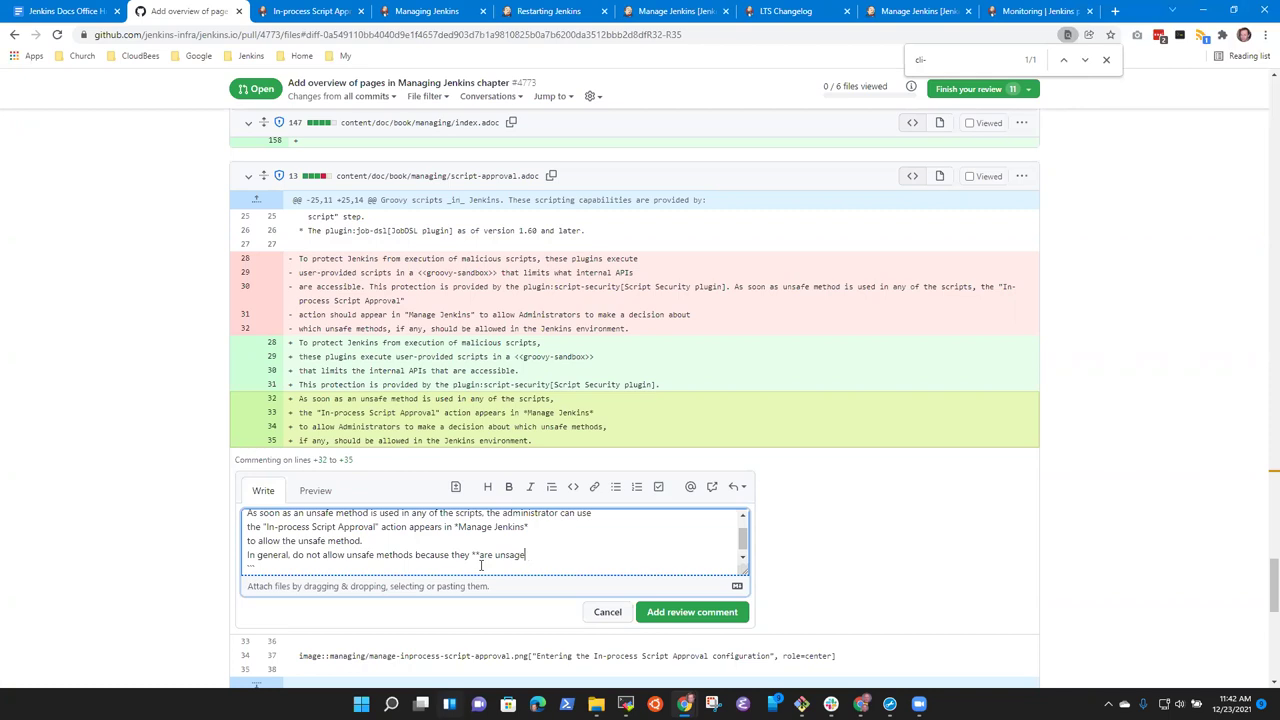
type("fe**.")
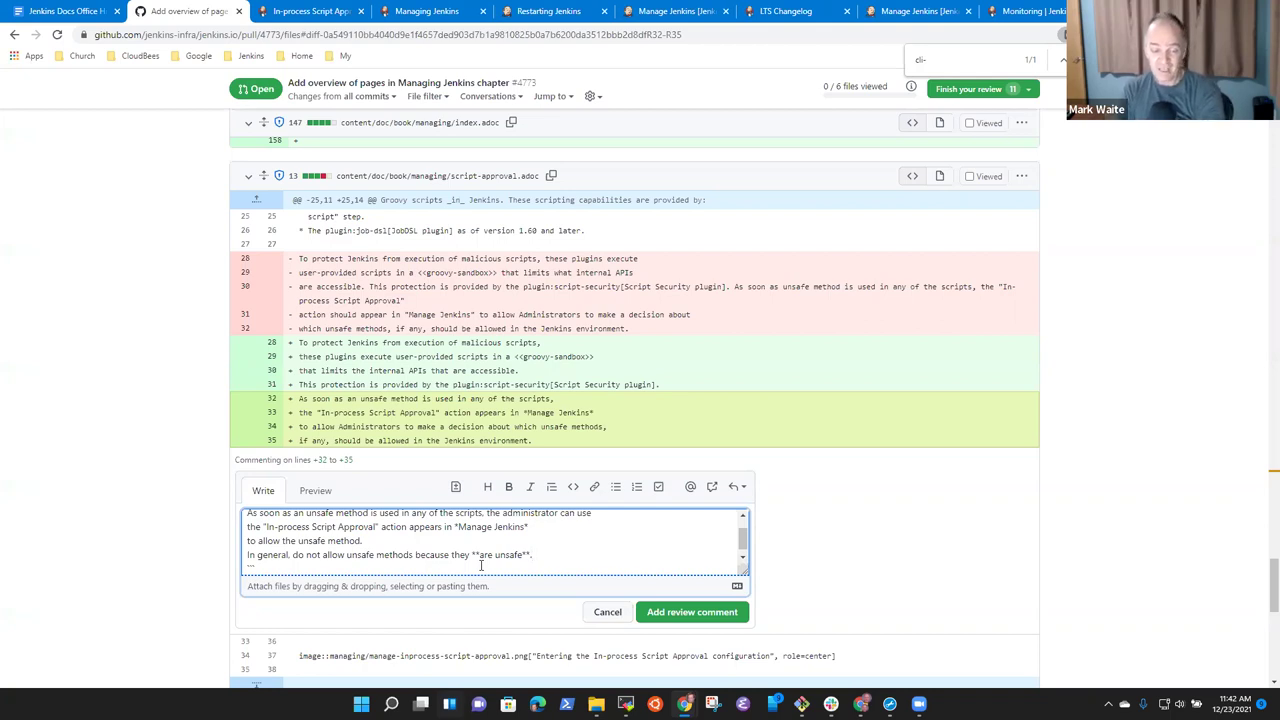
Replace the 'In general' warning with a new sentence beginning 'Unsafe methods'.
key("shift+Home")
key("BackSpace")
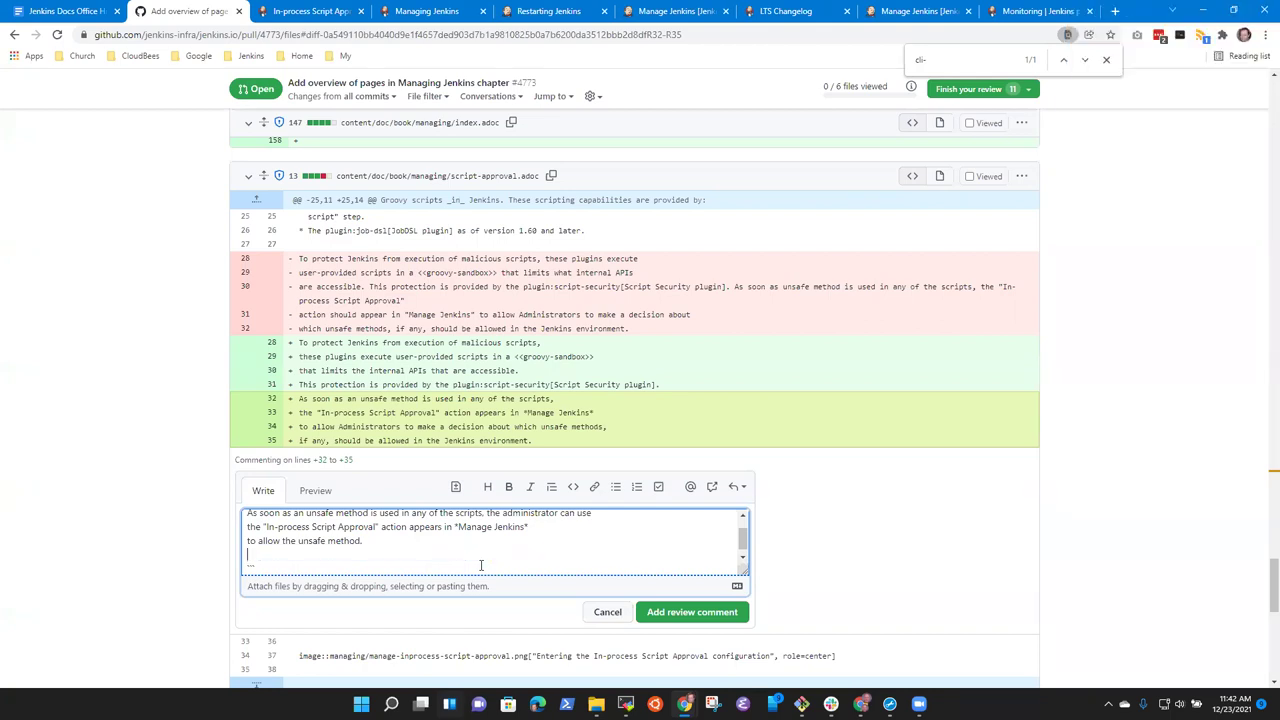
type("Enabling unsafe methods may threat")
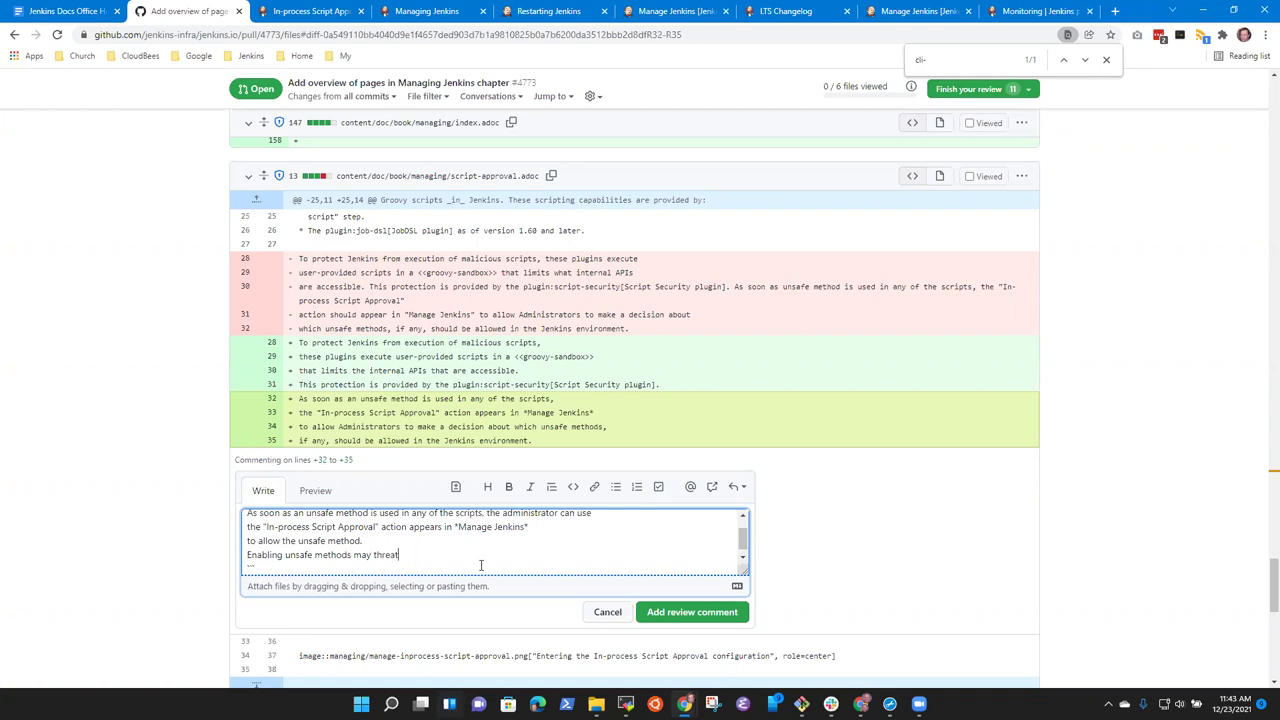
key("BackSpace")
key("BackSpace")
key("BackSpace")
key("BackSpace")
key("BackSpace")
key("BackSpace")
type("allow")
key("ctrl+shift+Right")
key("shift+Right")
key("BackSpace")
type("U")
End it with 'should not be enabled without careful consideration of the impact.' and add the review comment.
key("End")
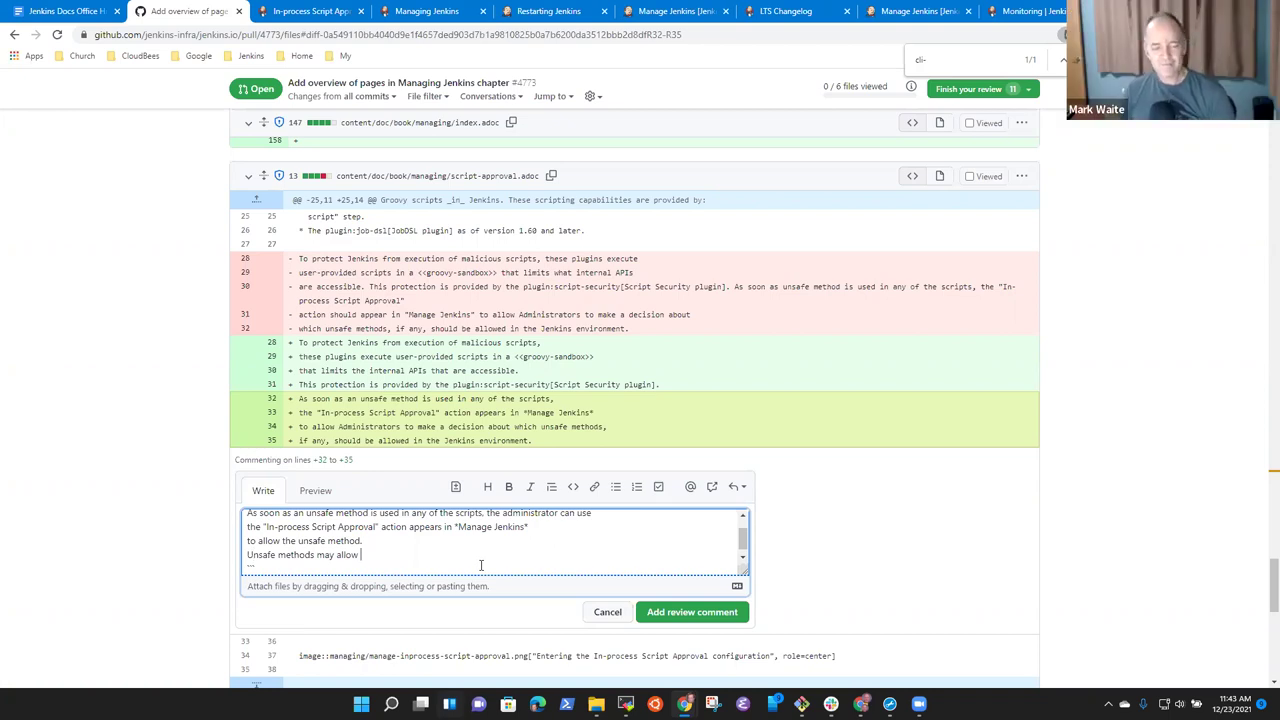
key("ctrl+BackSpace")
key("ctrl+BackSpace")
type("should not be ena")
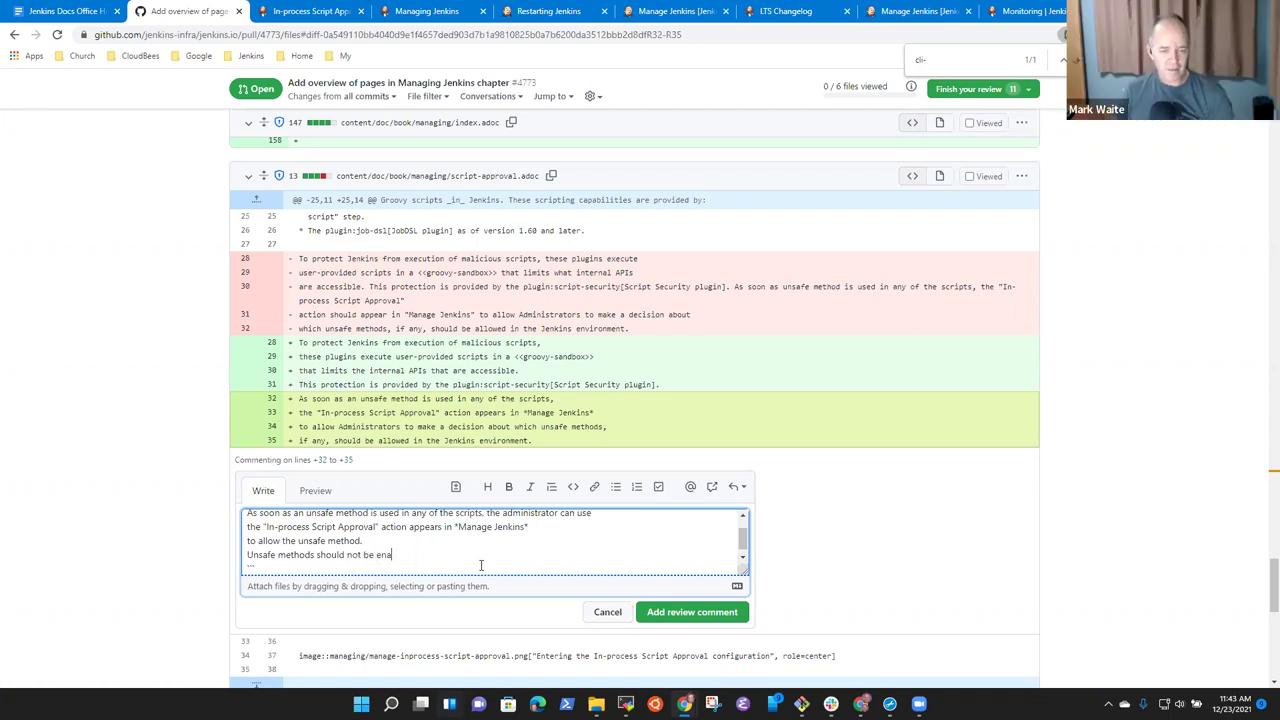
type("bled without c")
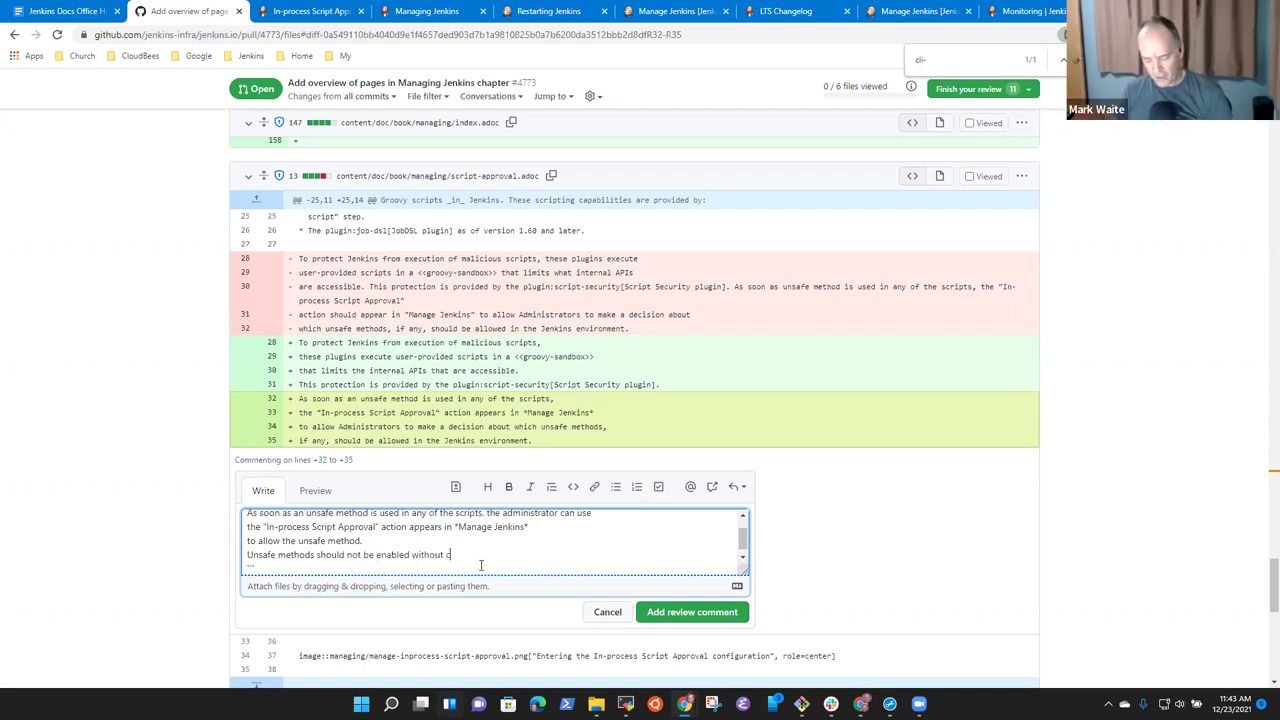
type("areful consideration of t he")
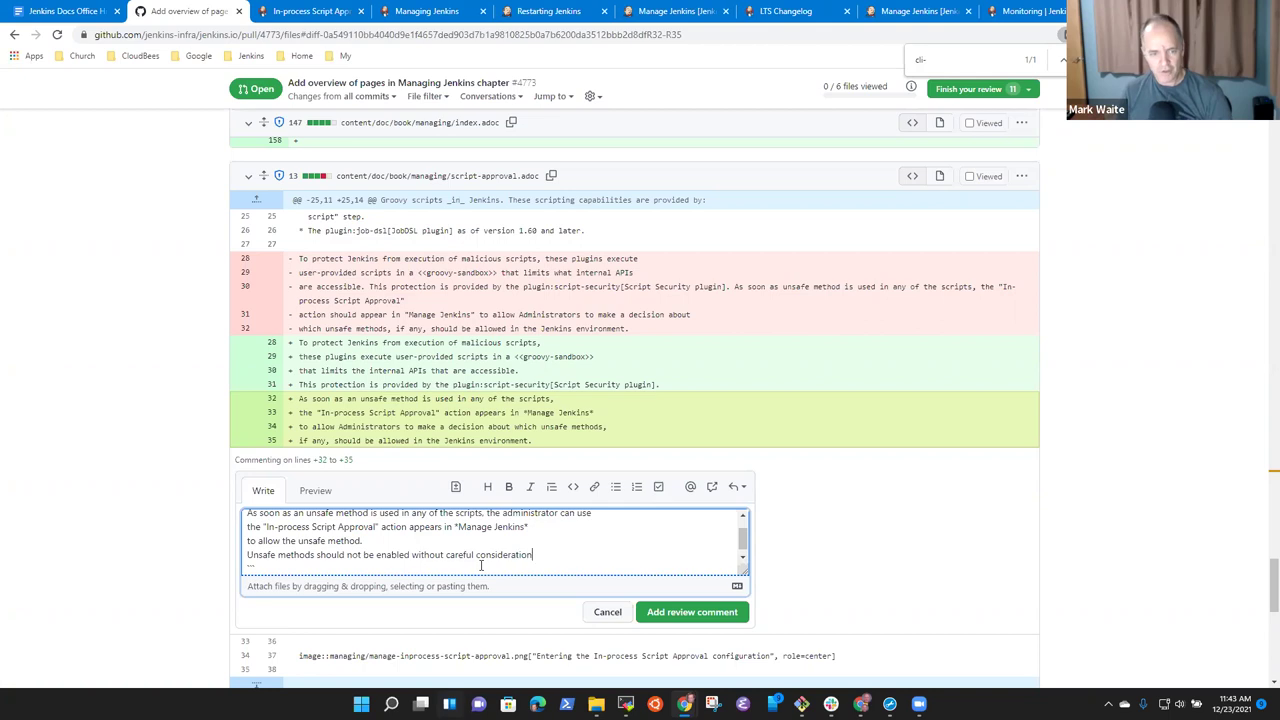
key("BackSpace")
key("BackSpace")
type("he impact")
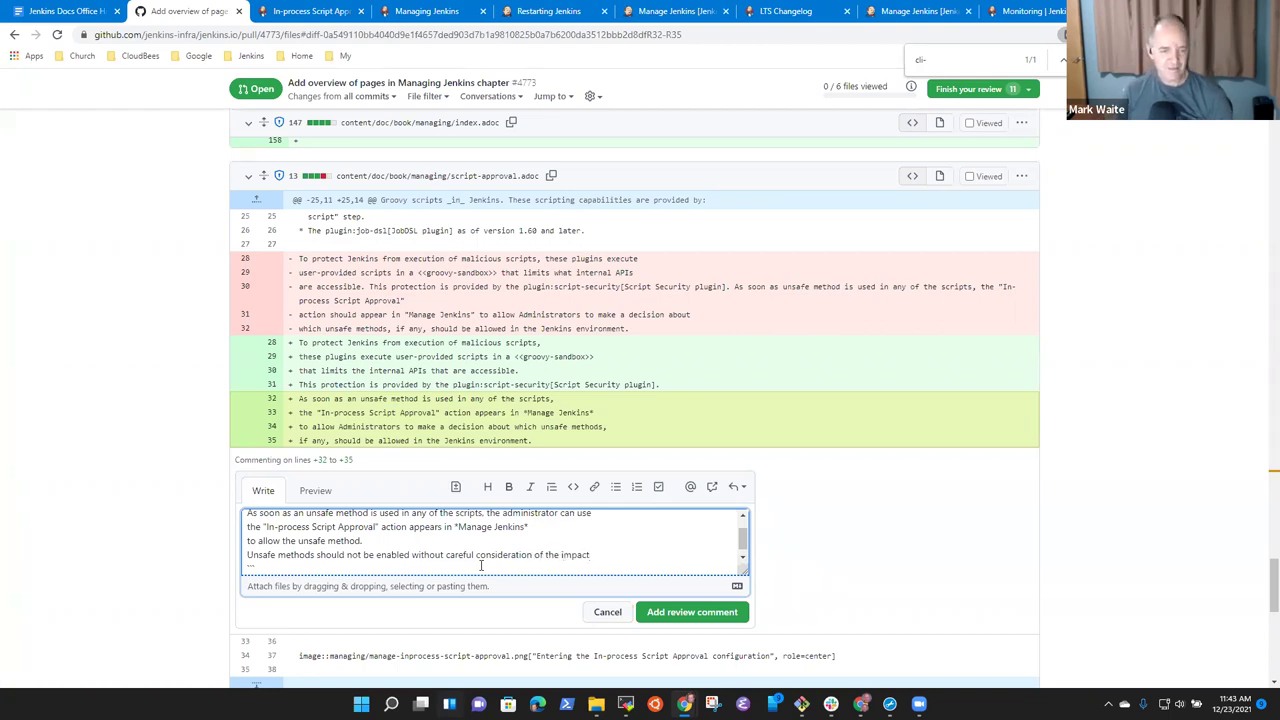
type(" of the method.")
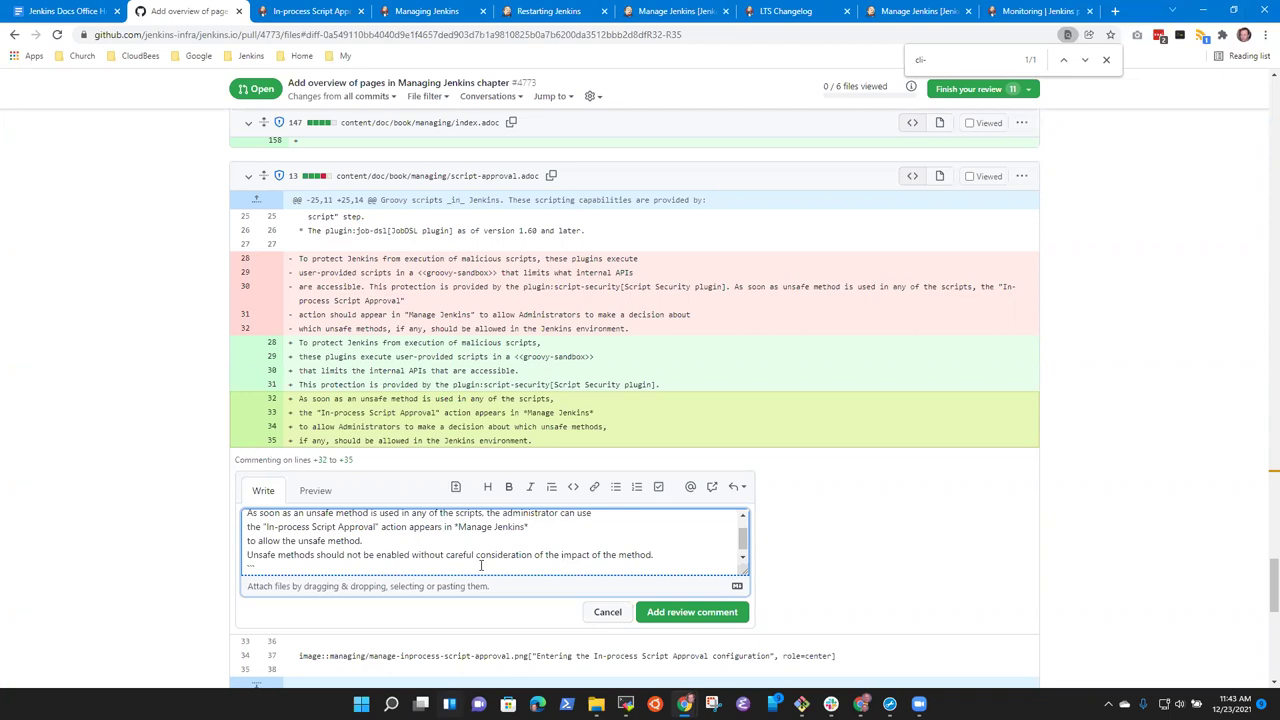
key("ctrl+shift+Left")
key("ctrl+shift+Left")
key("ctrl+shift+Left")
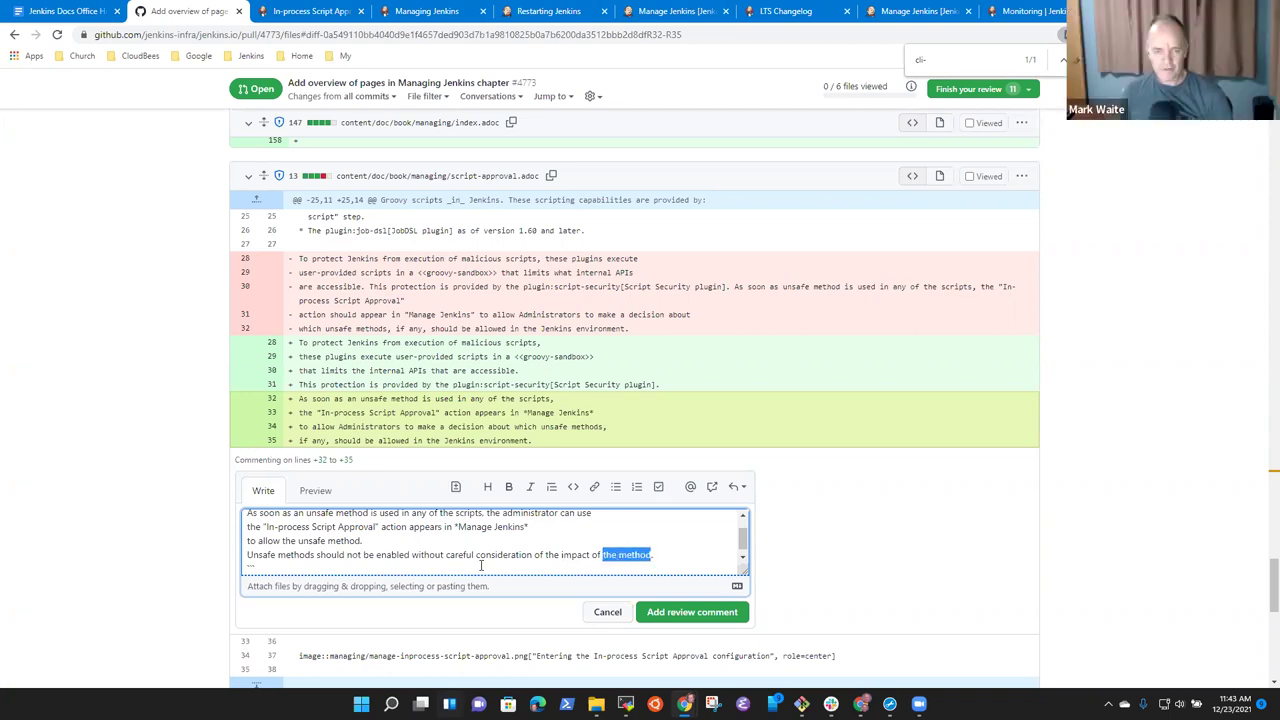
key("BackSpace")
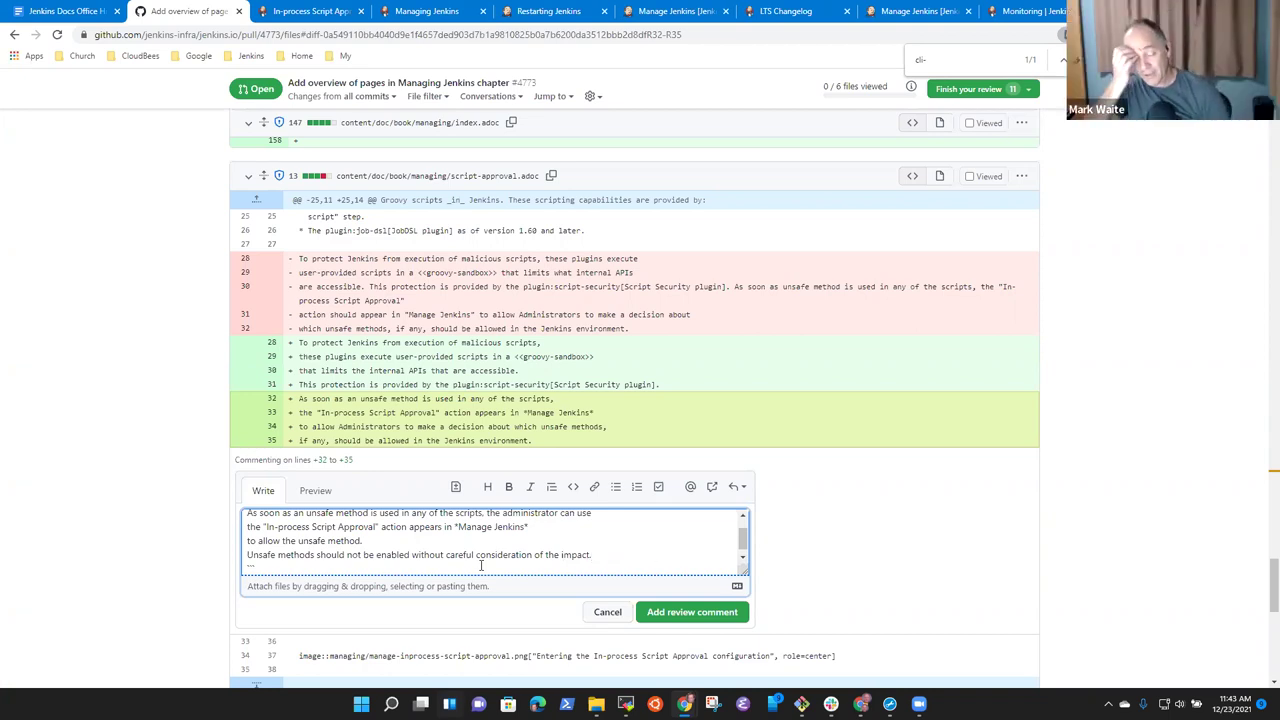
type(".")
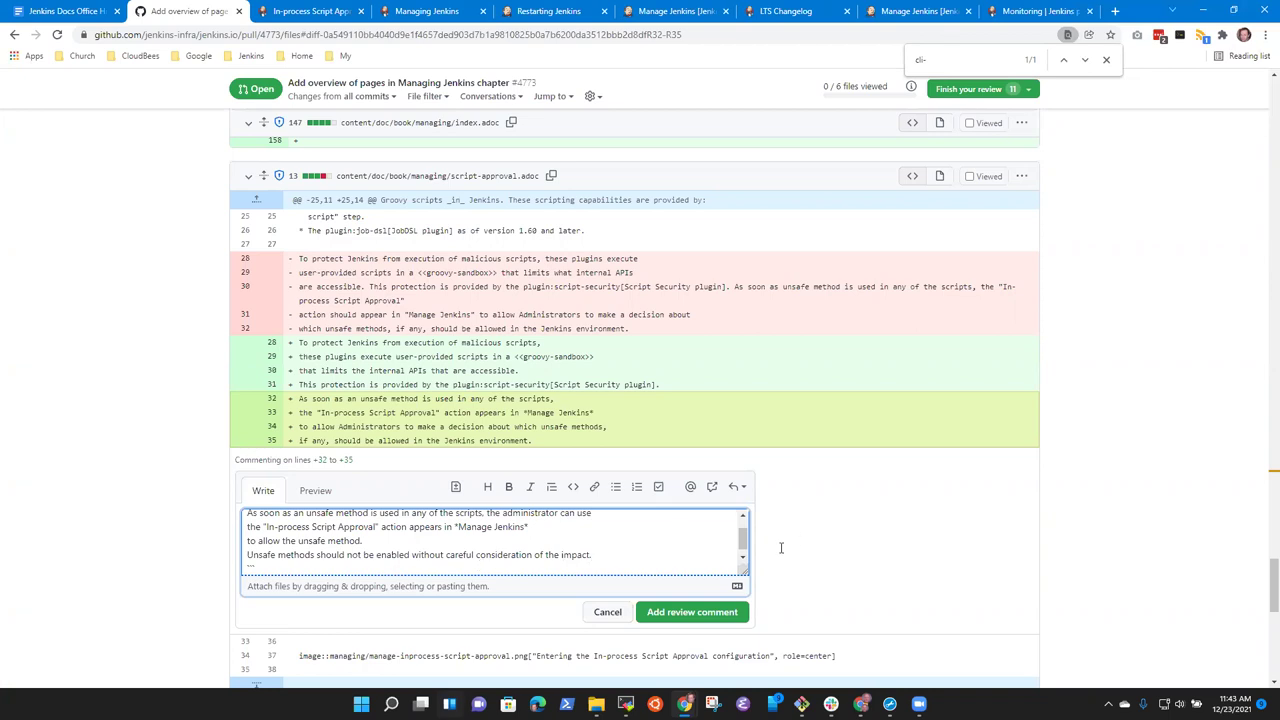
left_click(703, 614)
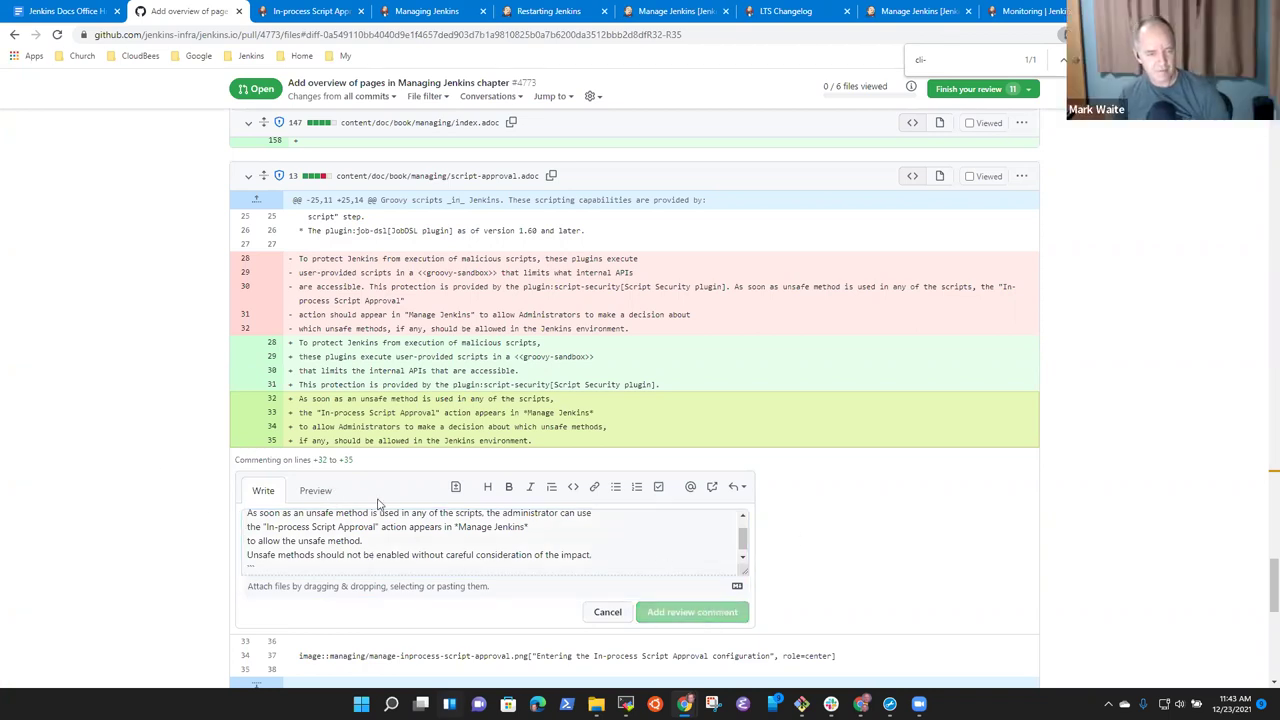
Scroll through the remaining system-info.adoc and users.adoc diffs and close the find bar.
scroll(300, 460, "down", 3)
scroll(449, 460, "down", 3)
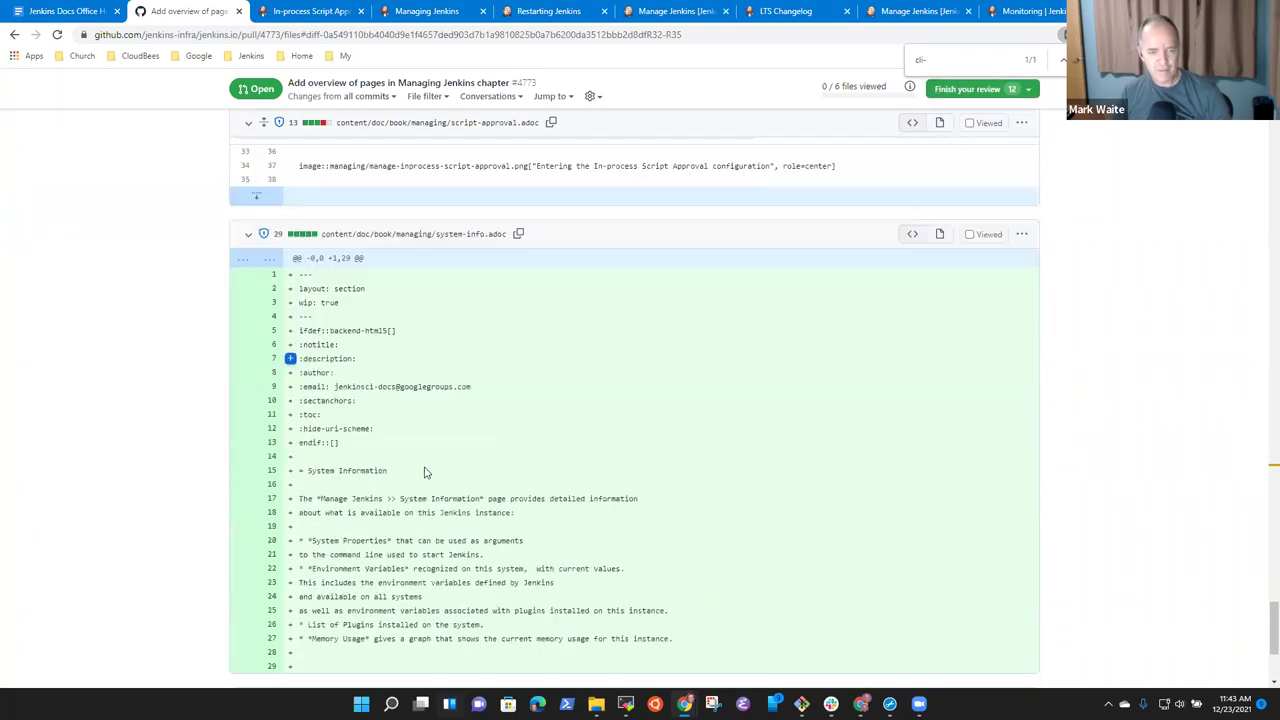
scroll(514, 349, "down", 2)
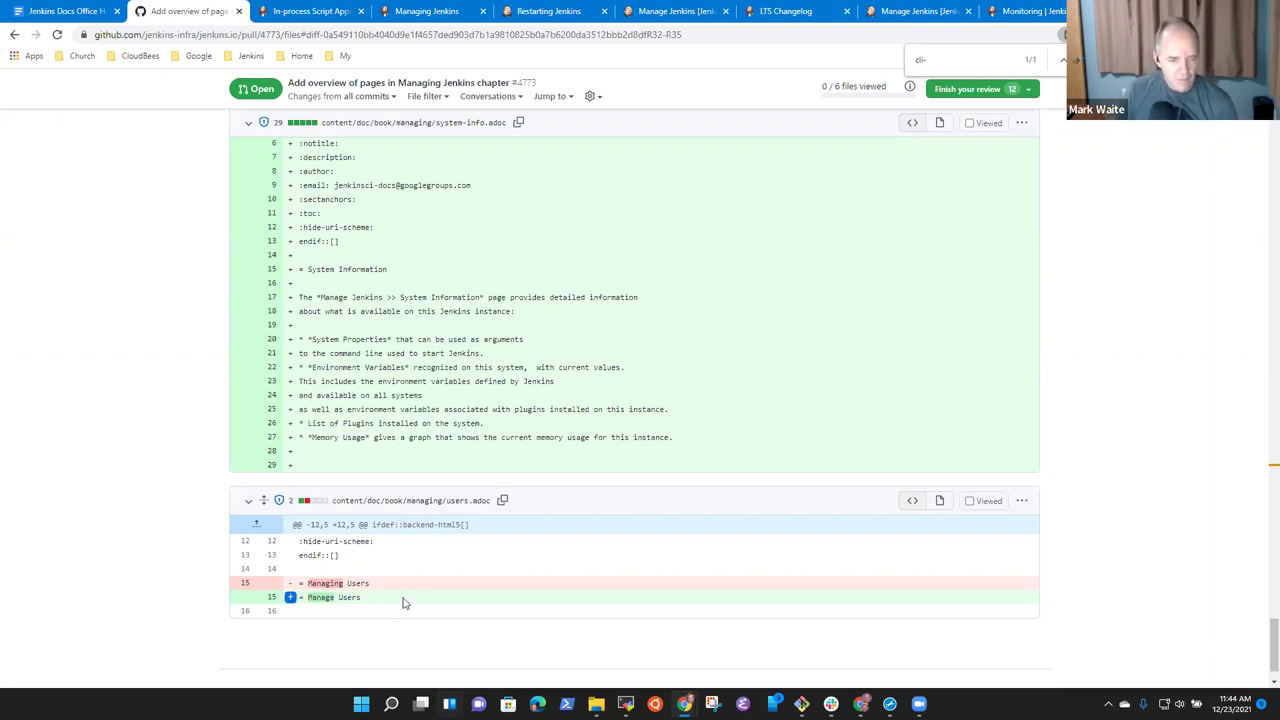
scroll(410, 600, "down", 1)
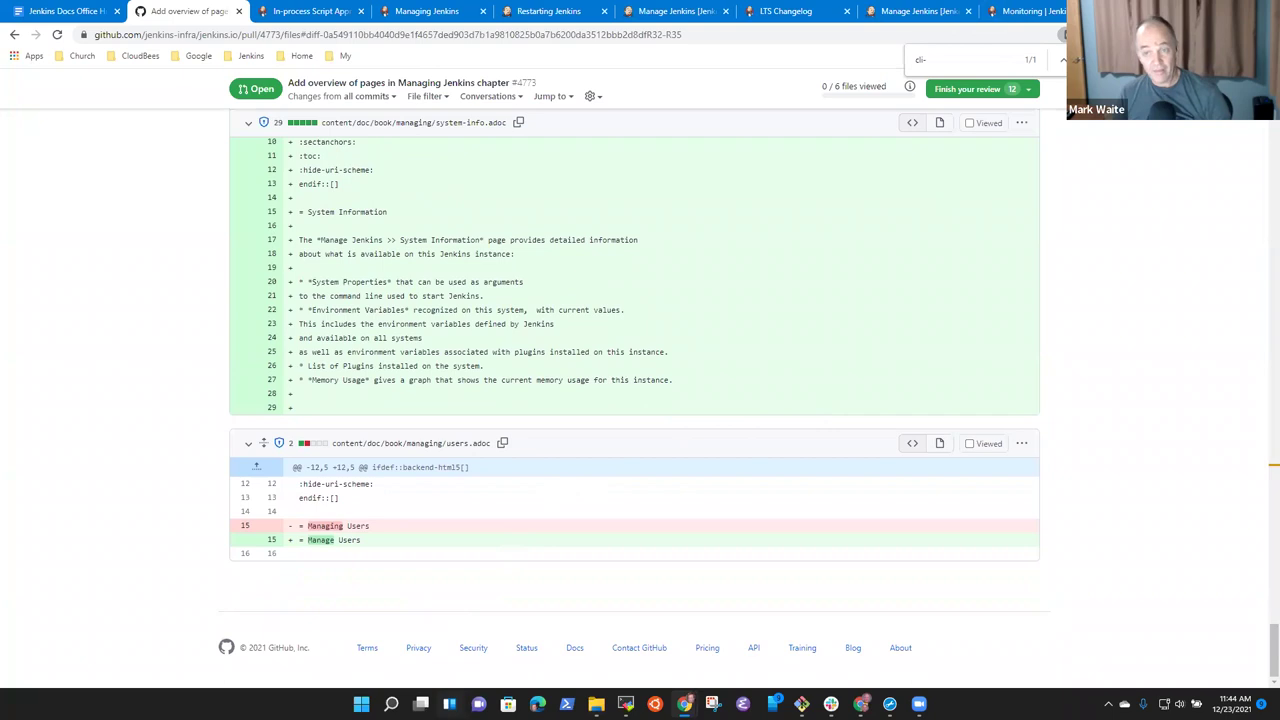
key("Escape")
Submit an approving review of PR #4773 commenting 'Approved with suggestions for your consideration'.
left_click(995, 92)
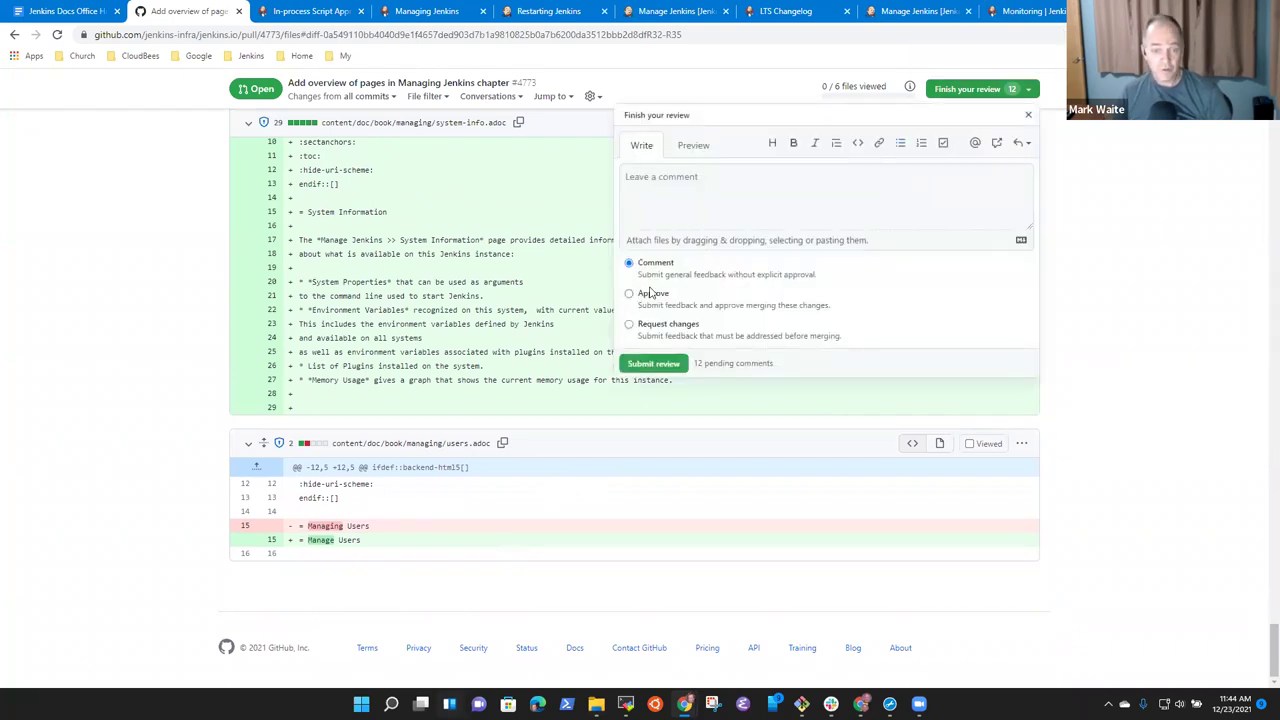
left_click(712, 189)
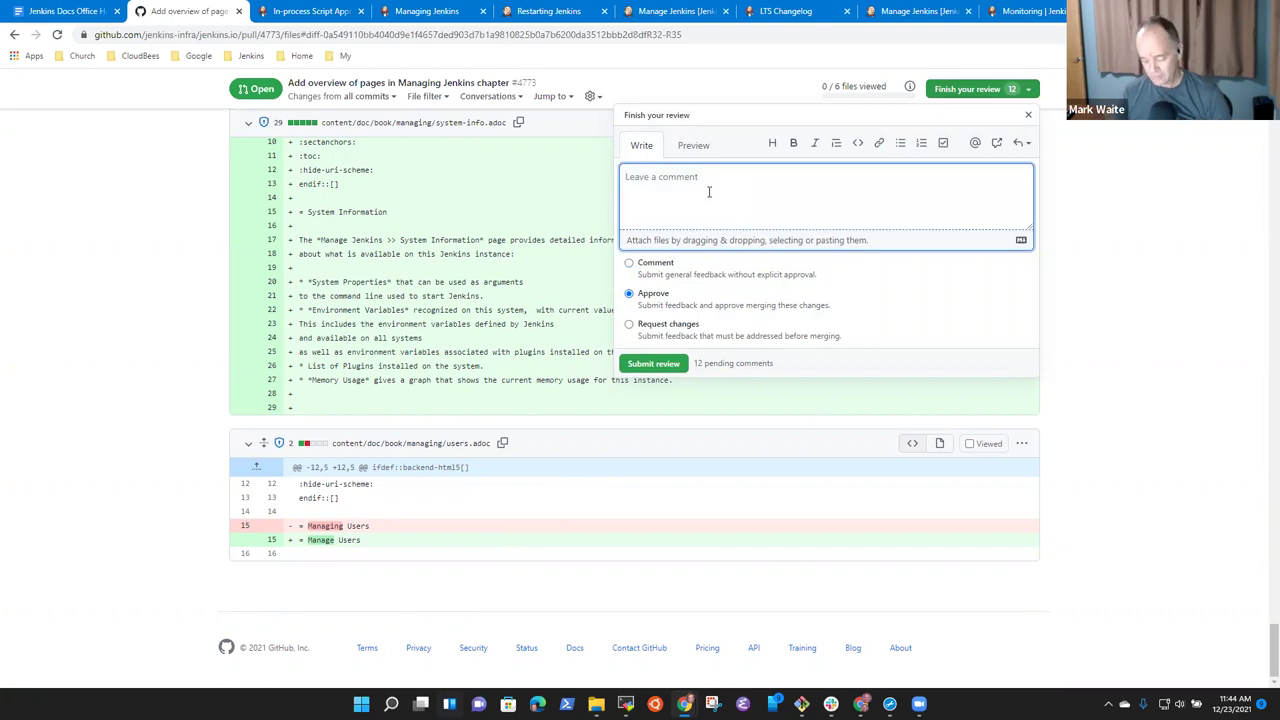
type("Approved with suggestions for your consideration")
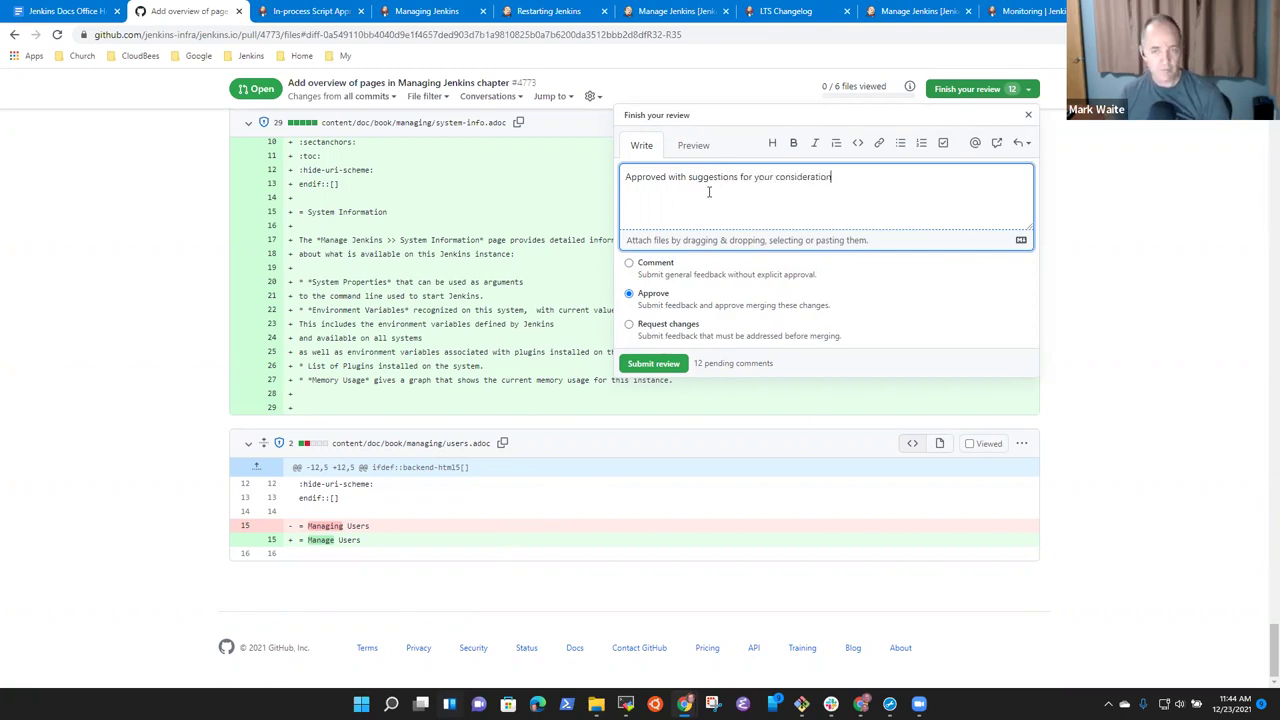
left_click(656, 364)
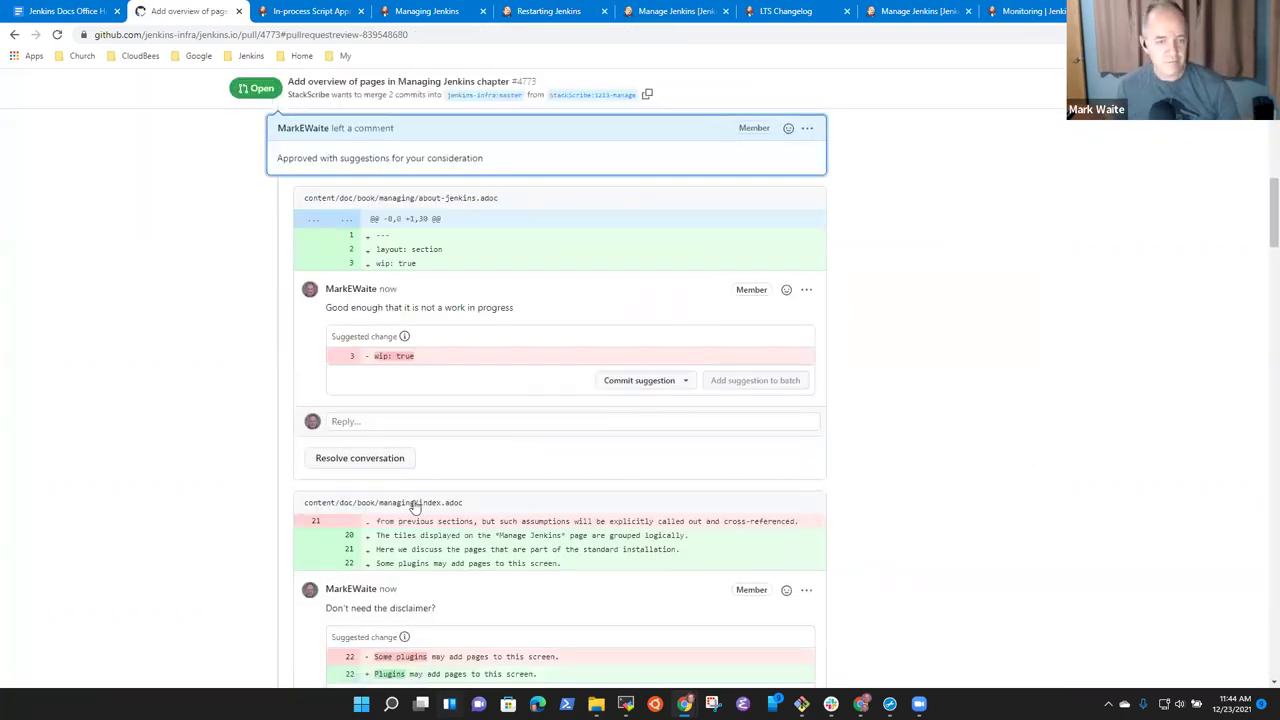
scroll(641, 514, "down", 10)
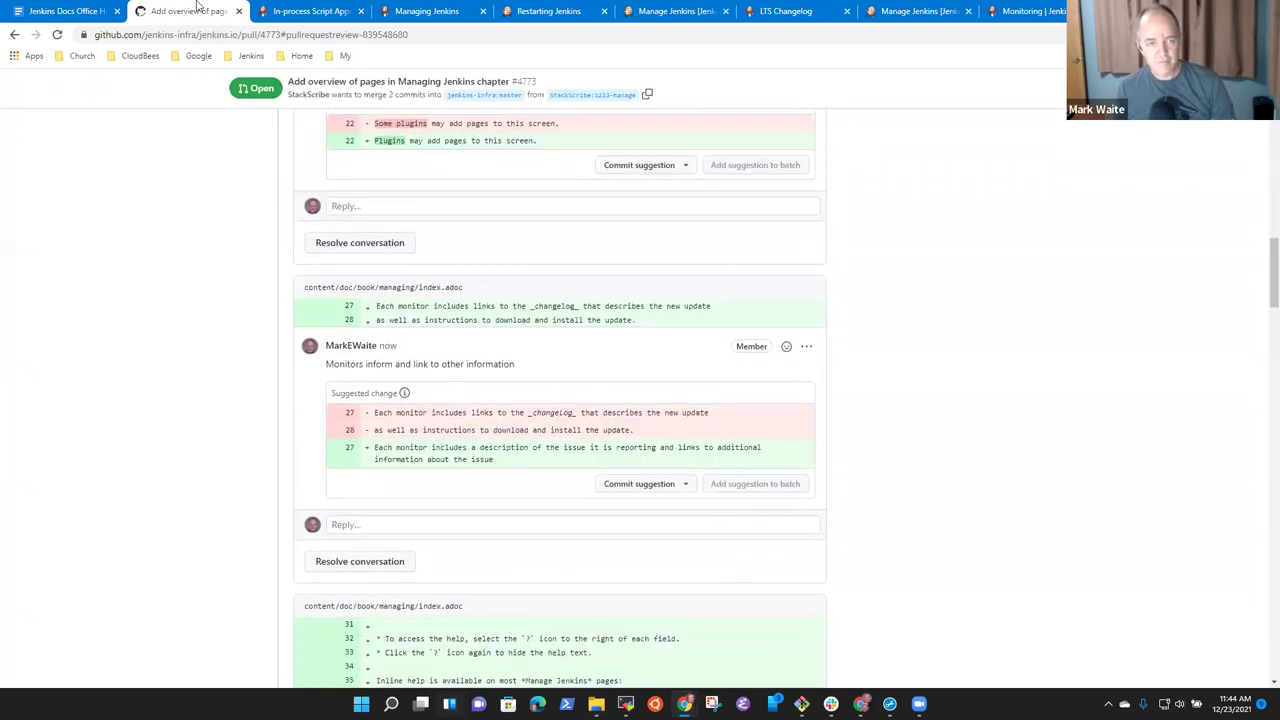
left_click(70, 11)
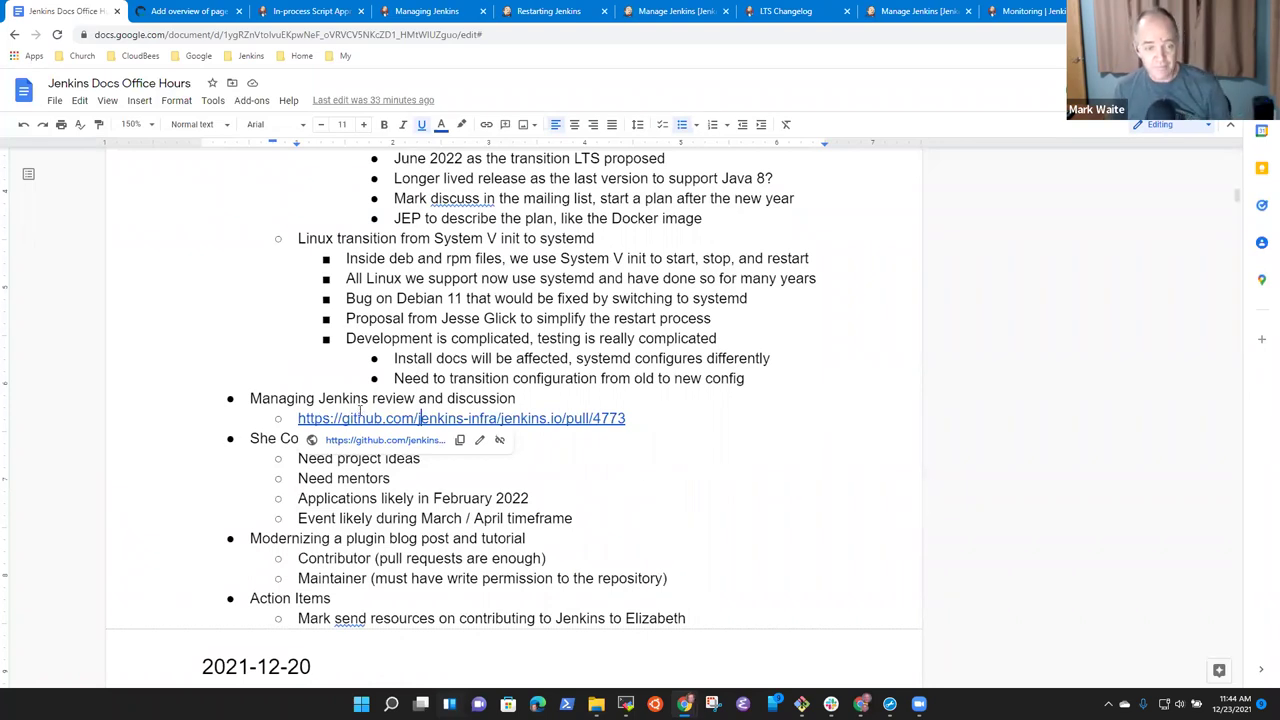
Move to the end of the PR #4773 link line and start a new empty sub-bullet.
left_click(368, 398)
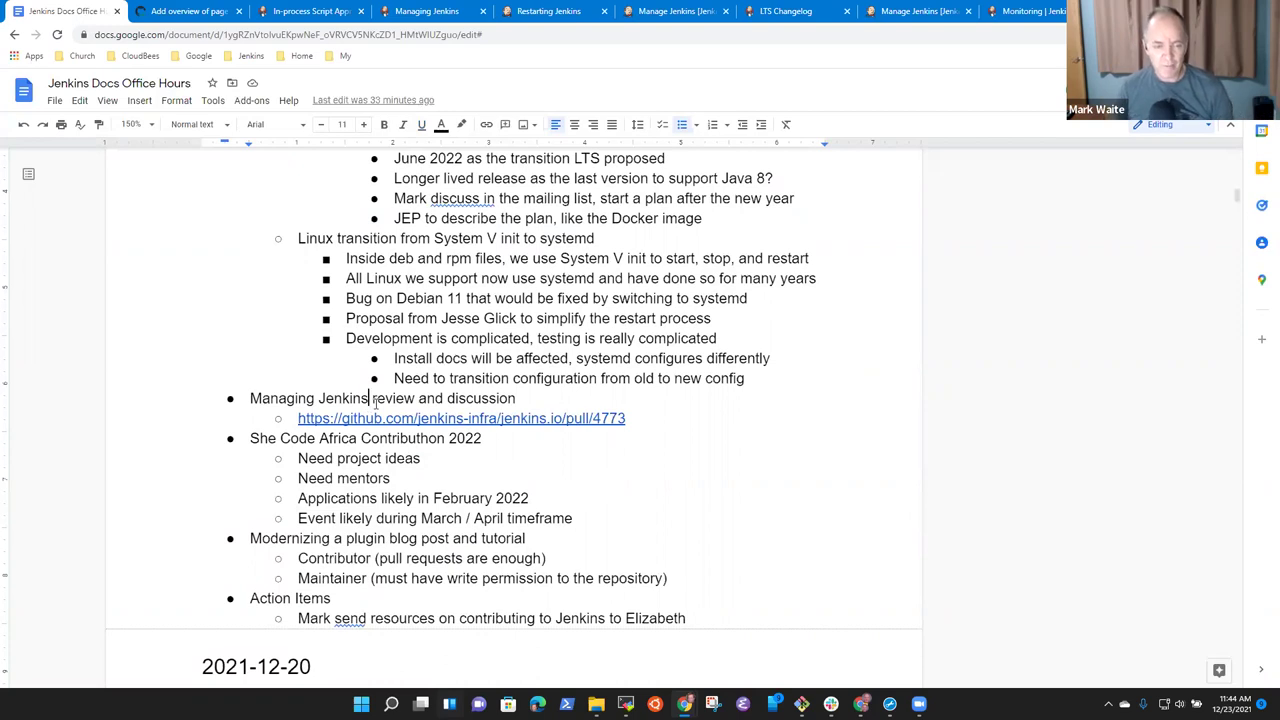
key("Down")
key("End")
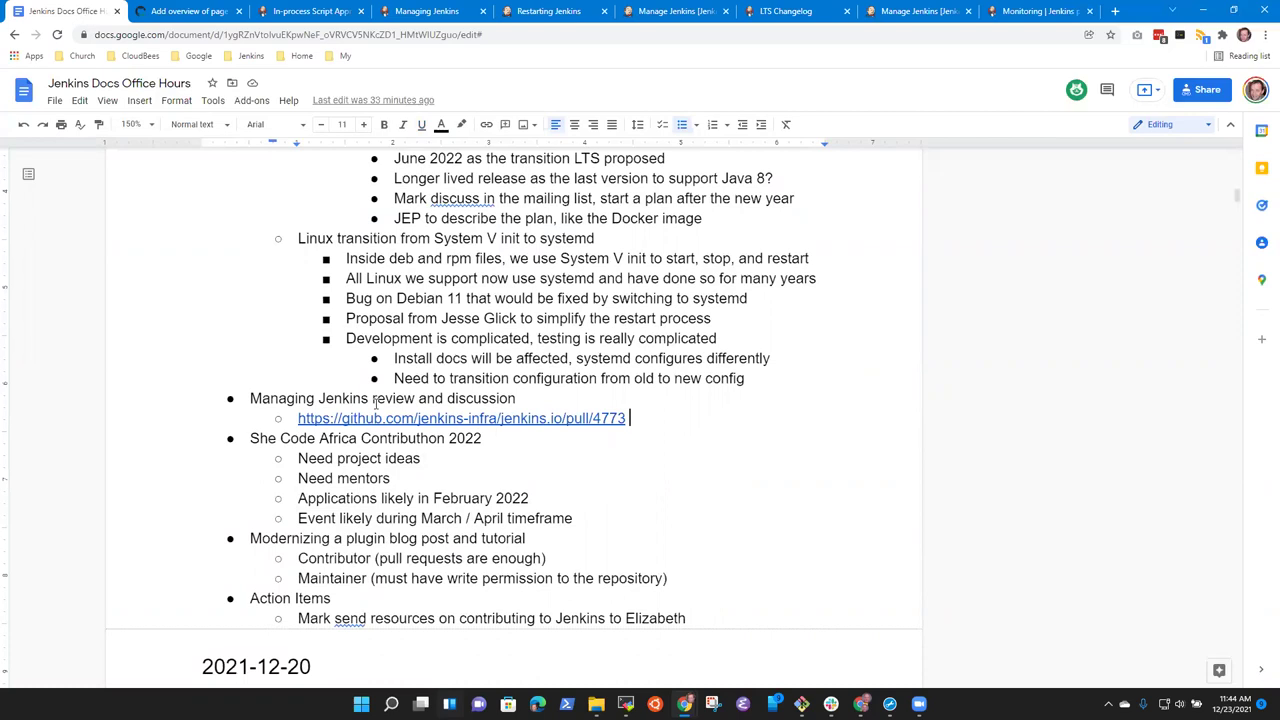
key("Return")
Open the jenkins.io repository's open pull request list and scroll through it.
left_click(201, 22)
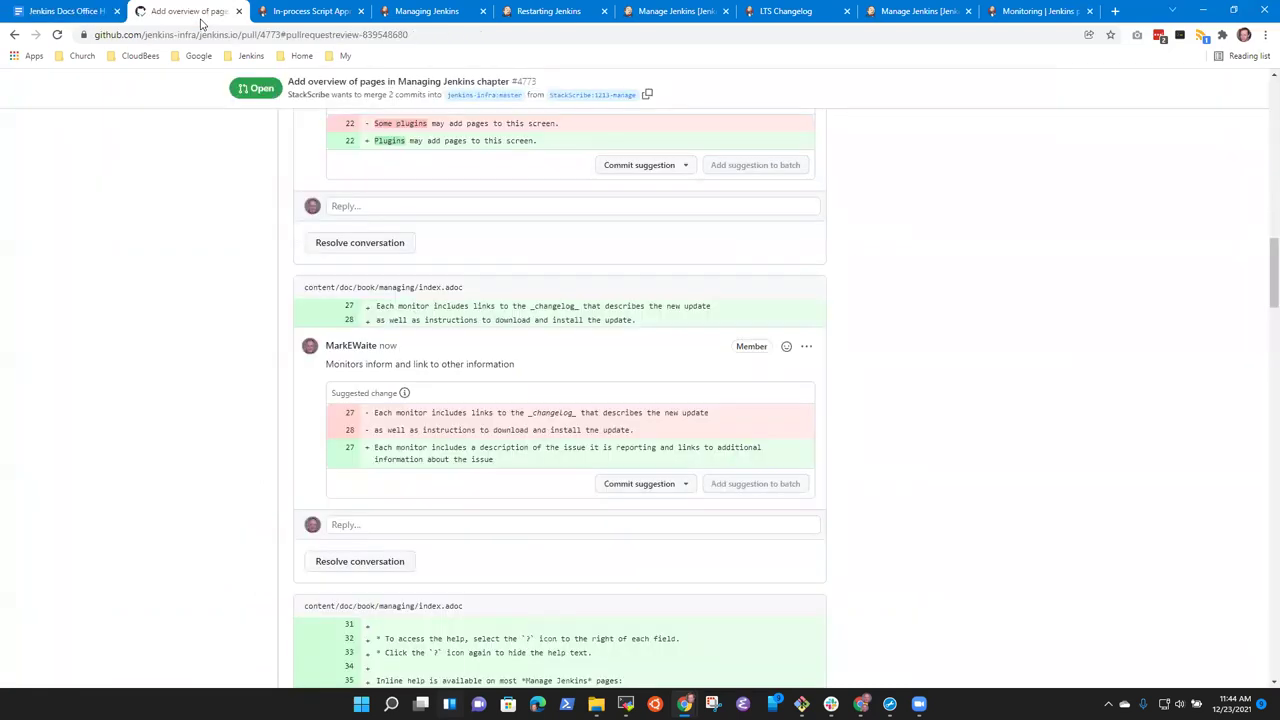
right_click(1043, 443)
left_click(225, 207)
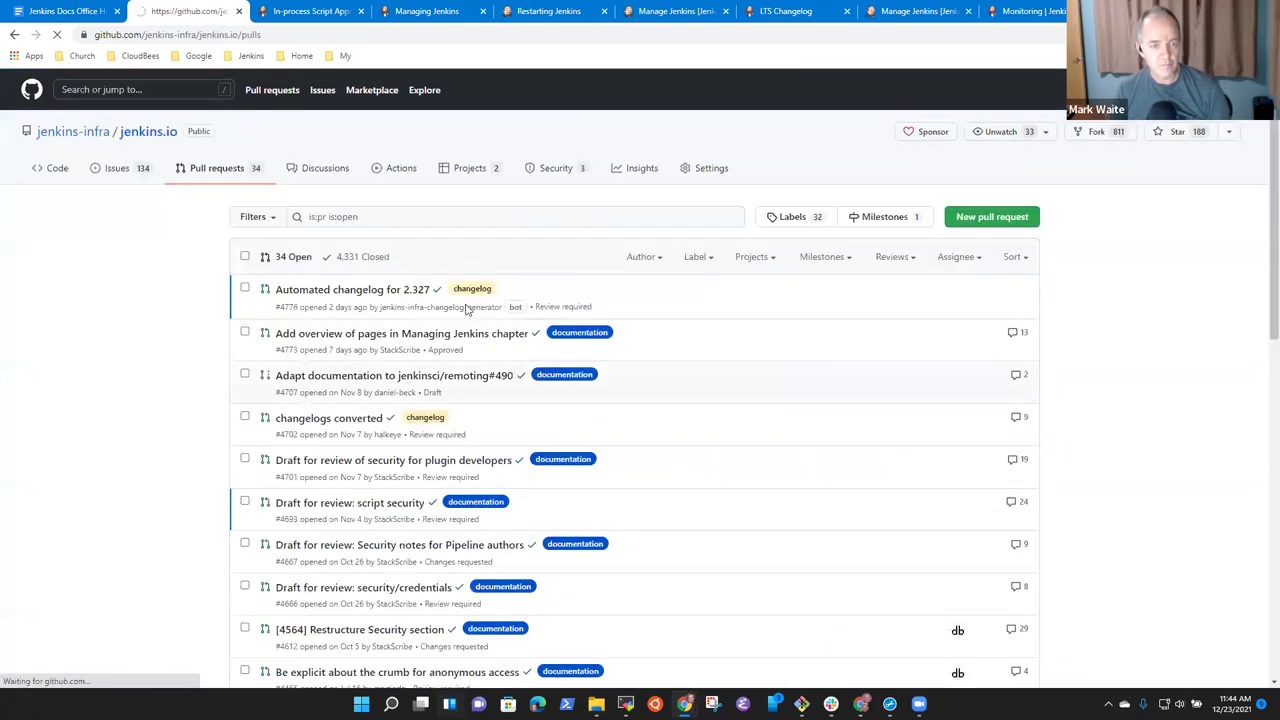
mouse_move(292, 380)
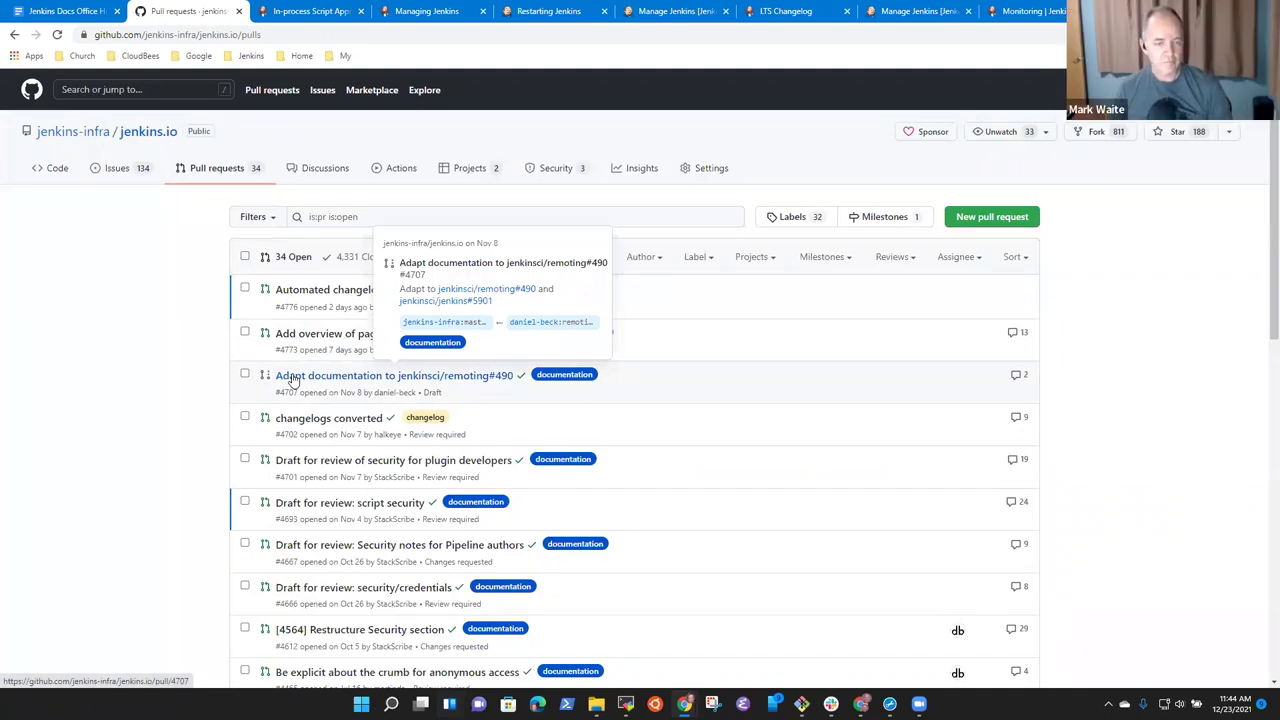
scroll(212, 415, "down", 3)
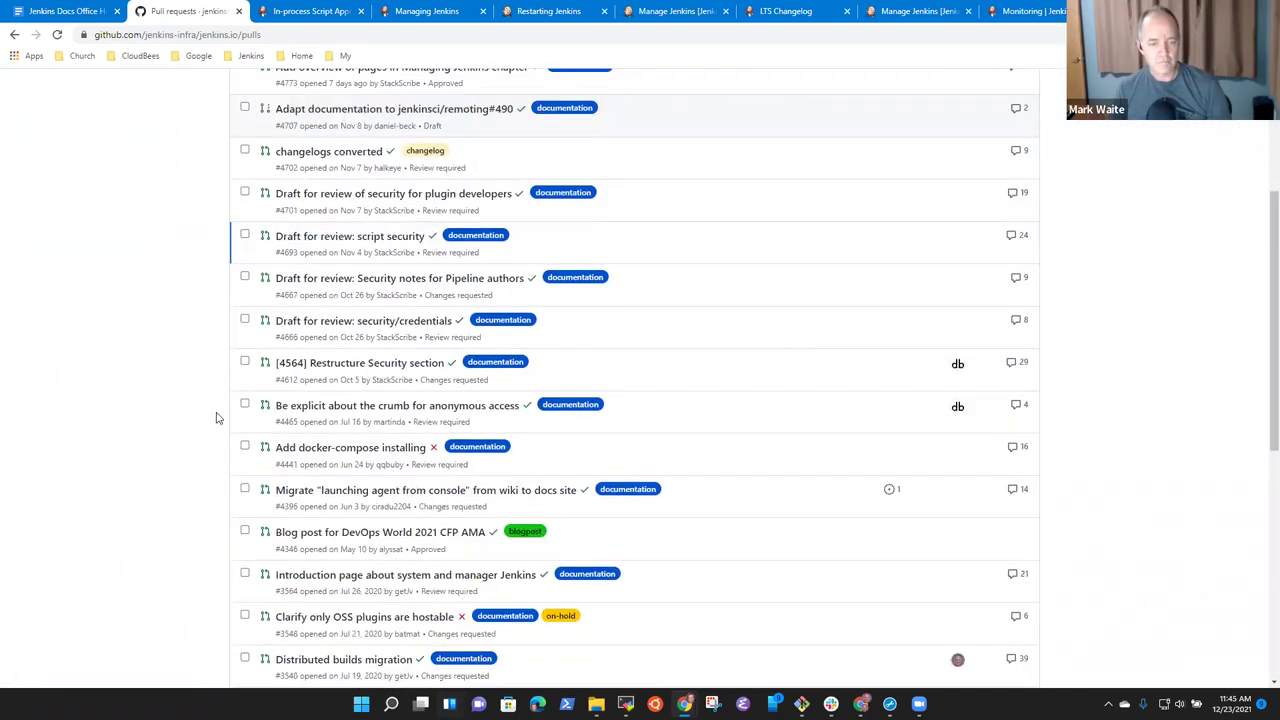
scroll(233, 428, "up", 3)
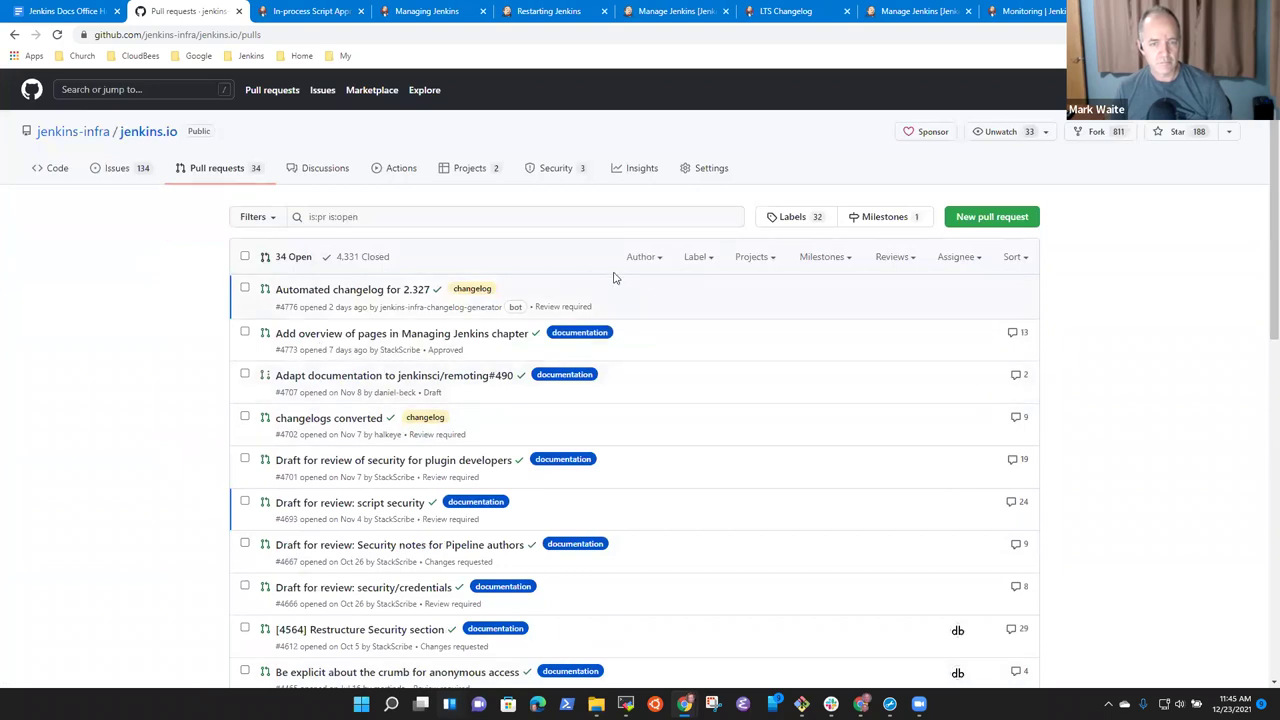
scroll(206, 363, "down", 3)
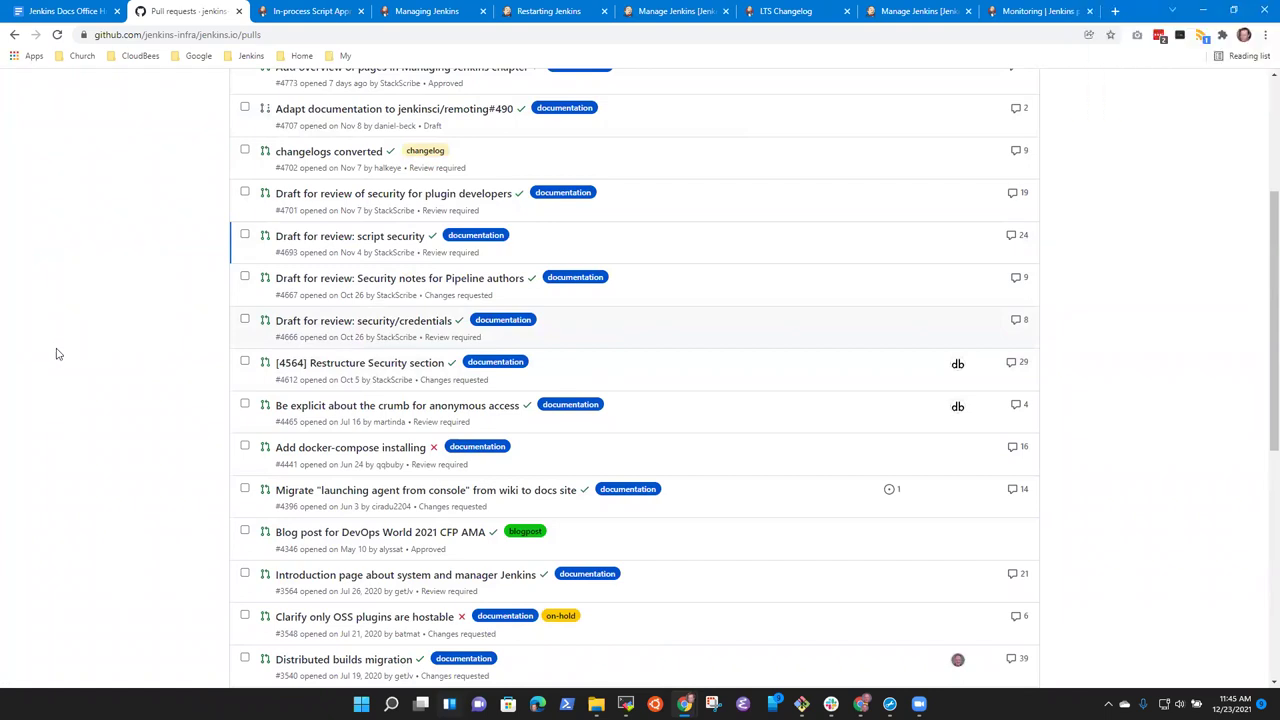
scroll(70, 359, "up", 3)
Find 'config' on the list, check page 2, and start editing the search query.
key("ctrl+f")
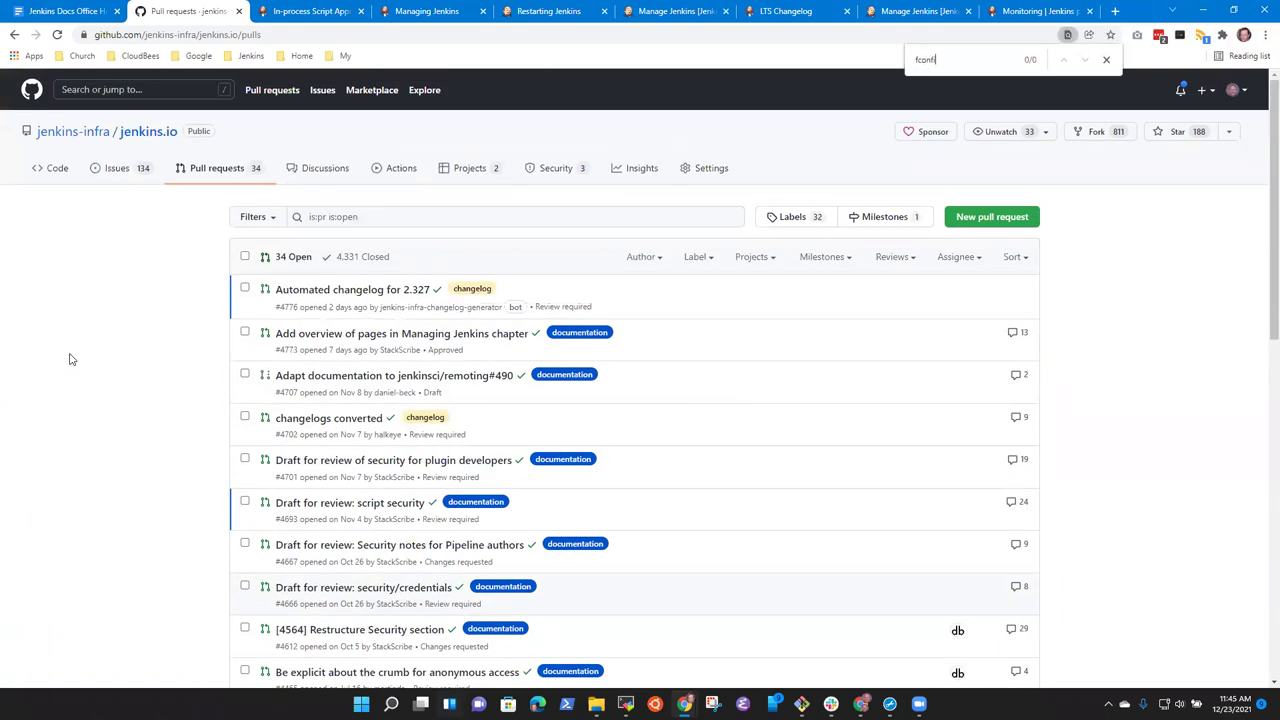
type("fconfig")
key("ctrl+a")
type("config")
scroll(128, 350, "down", 9)
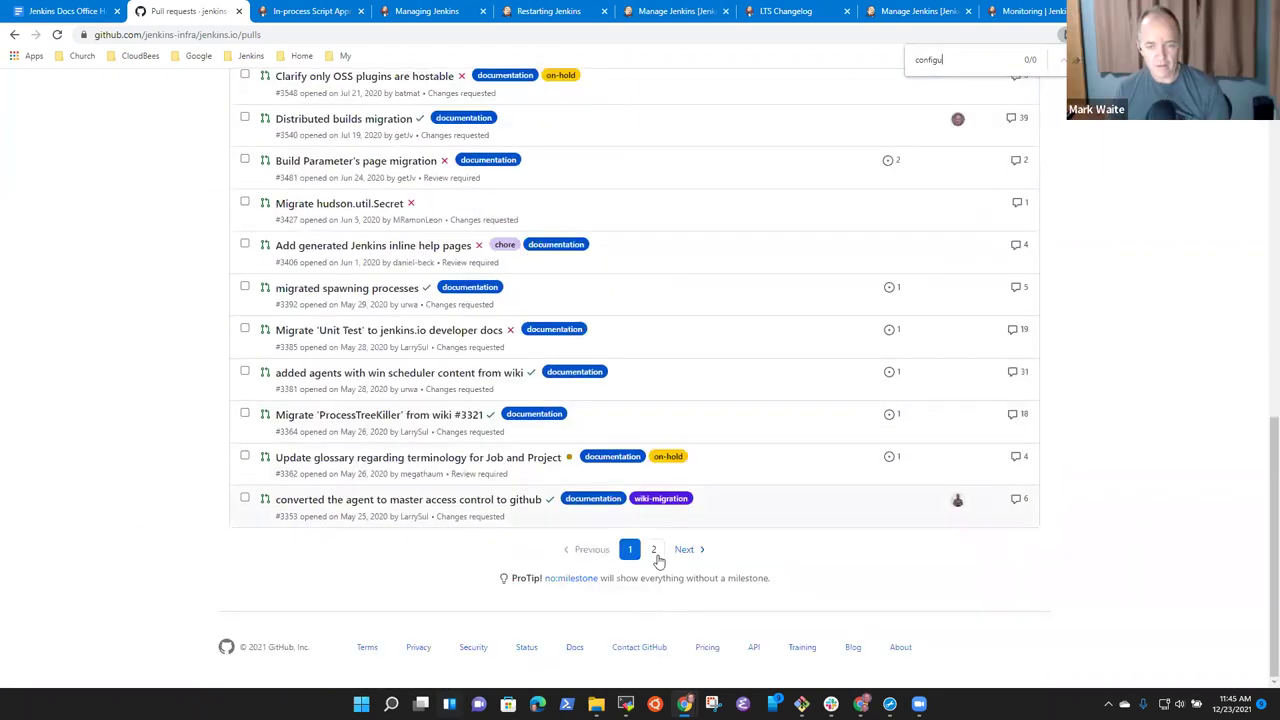
left_click(654, 551)
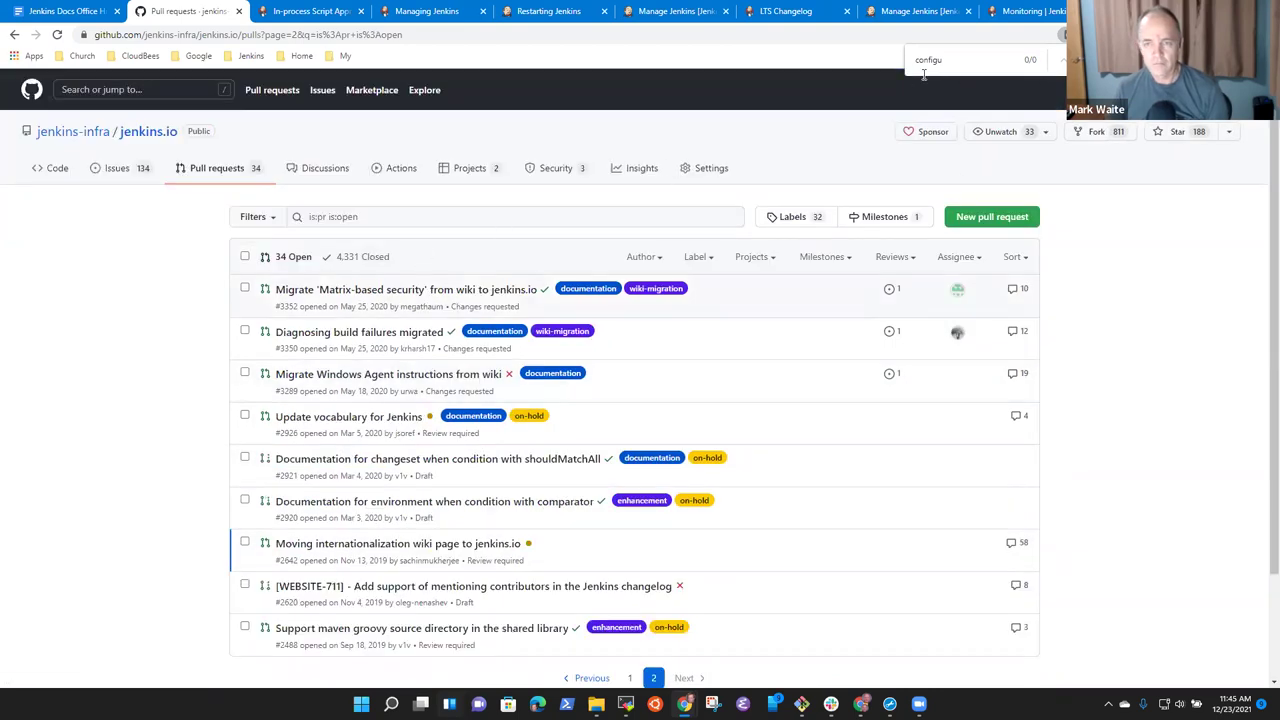
key("Escape")
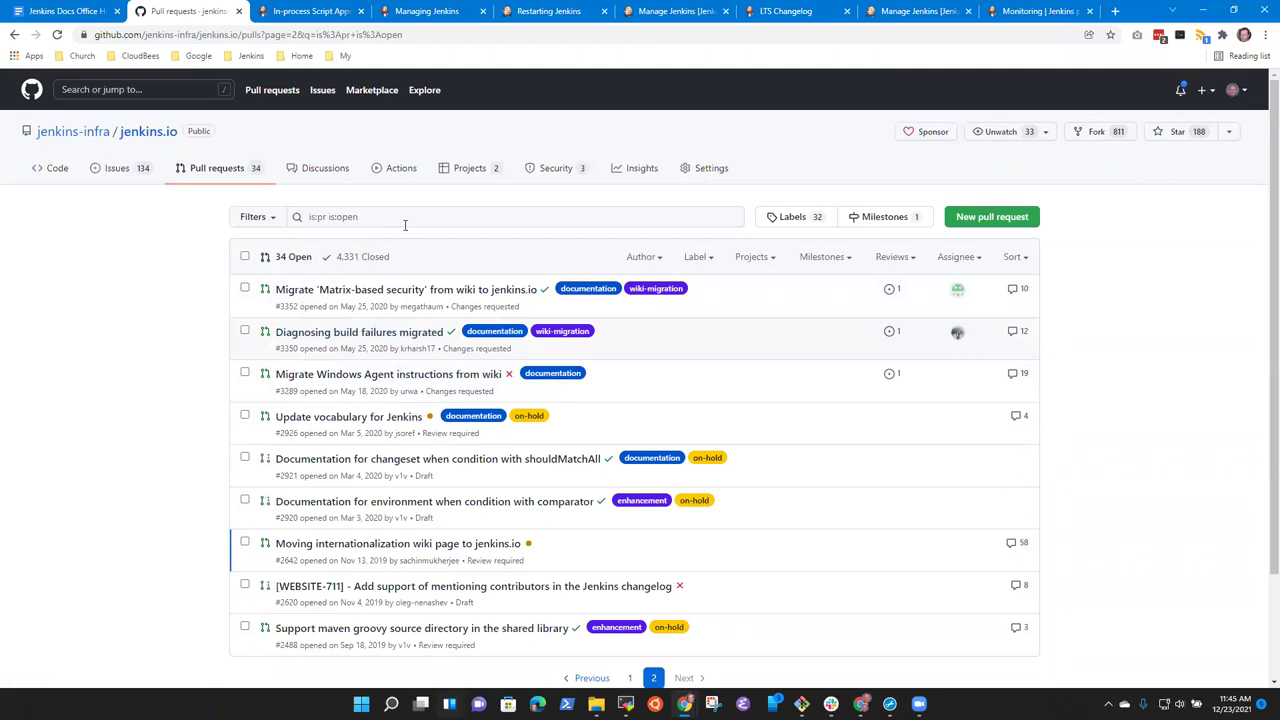
left_click(405, 225)
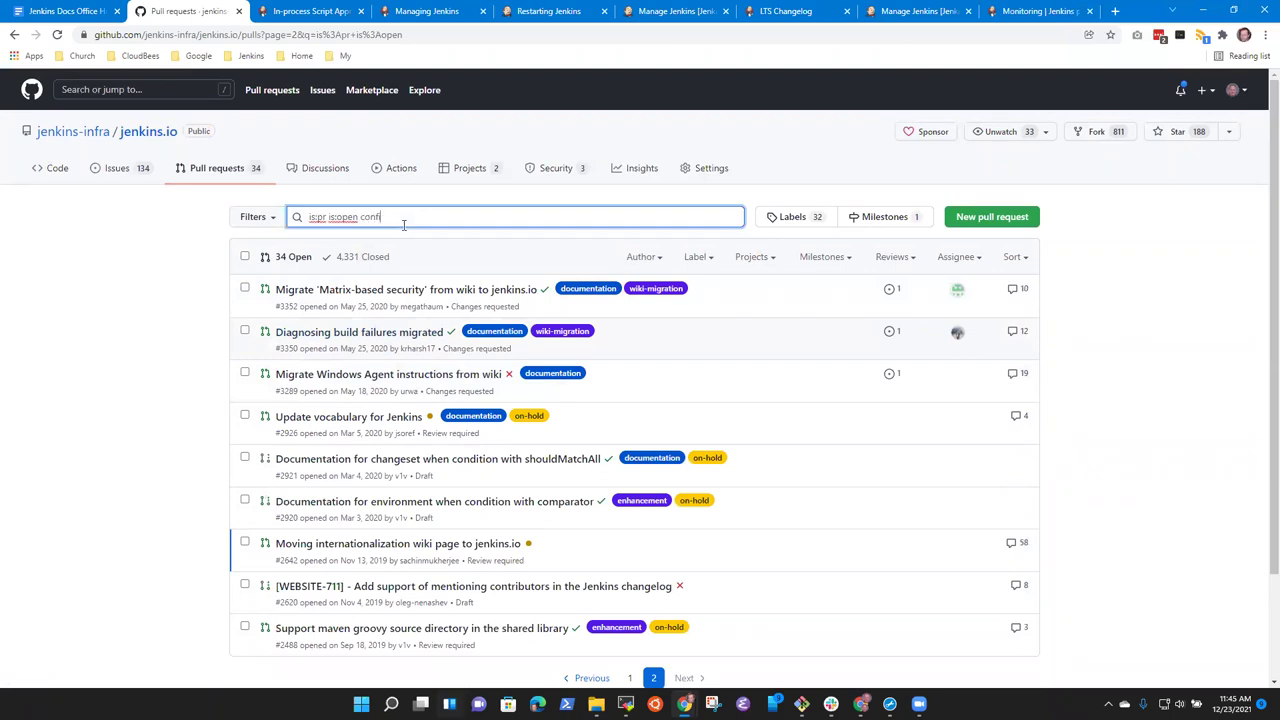
Search the pull requests for 'configure' and open #3540 'Distributed builds migration'.
type("configure")
key("Return")
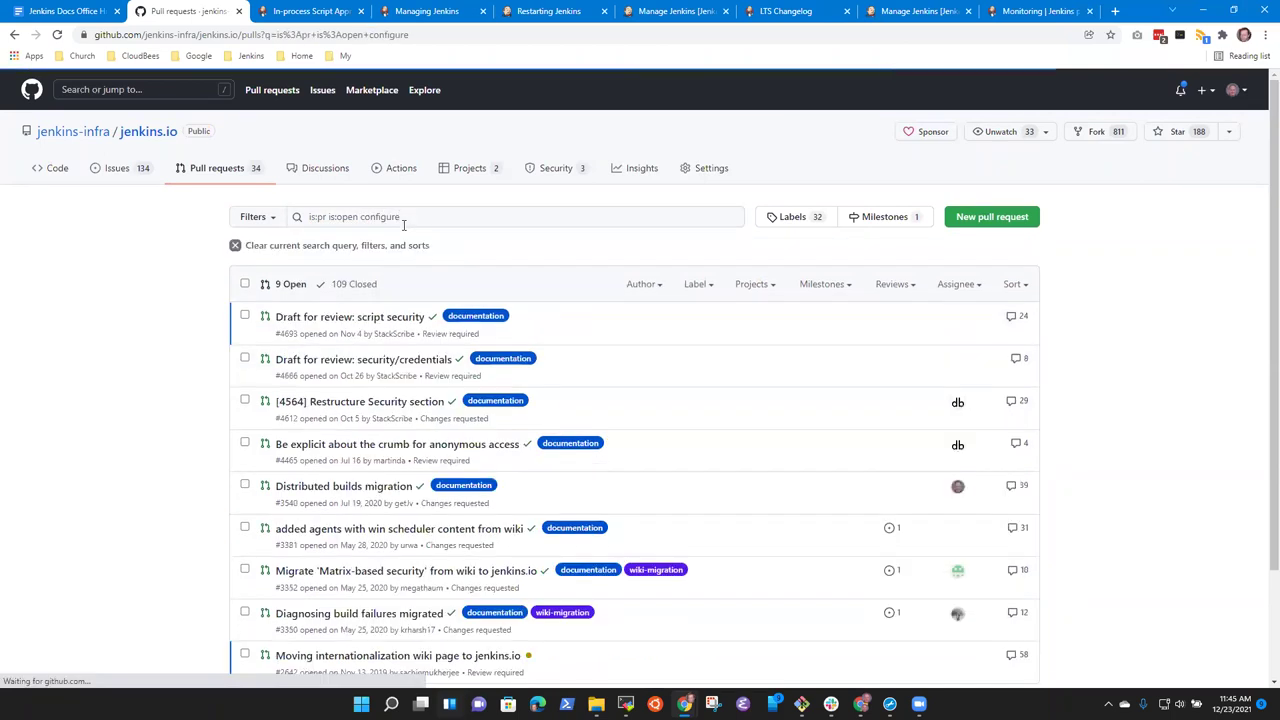
scroll(341, 313, "down", 2)
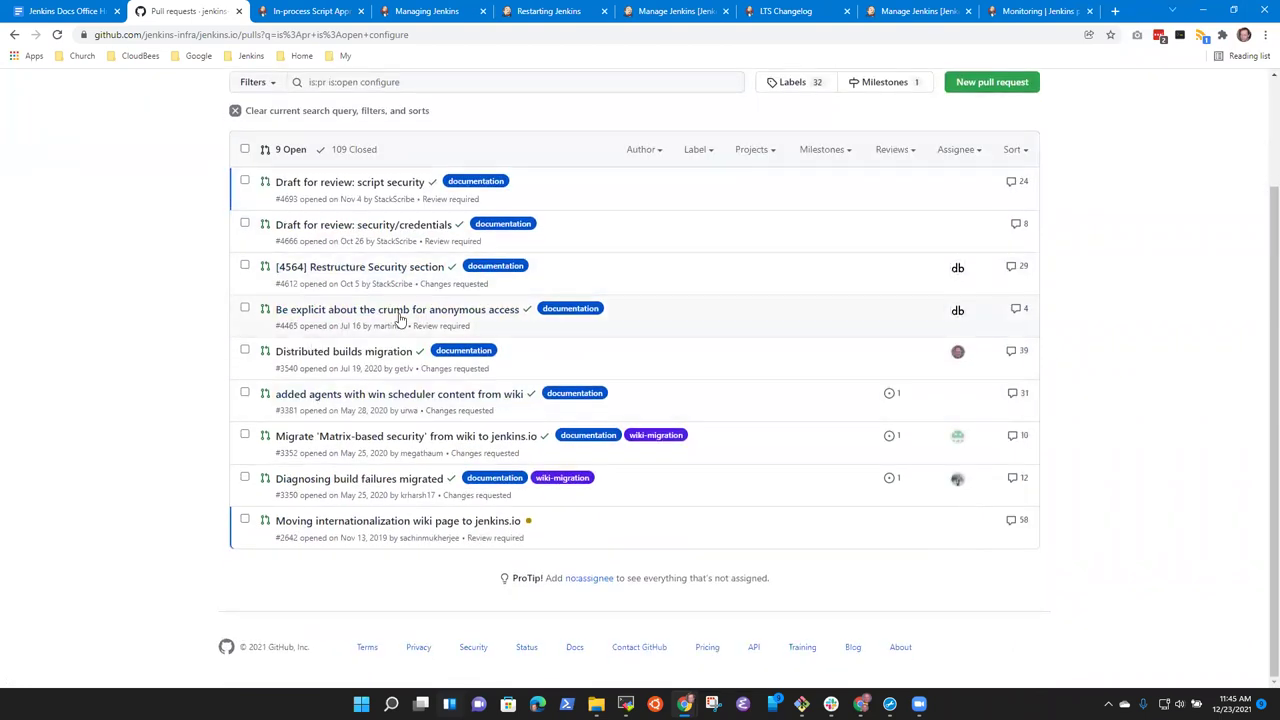
mouse_move(380, 356)
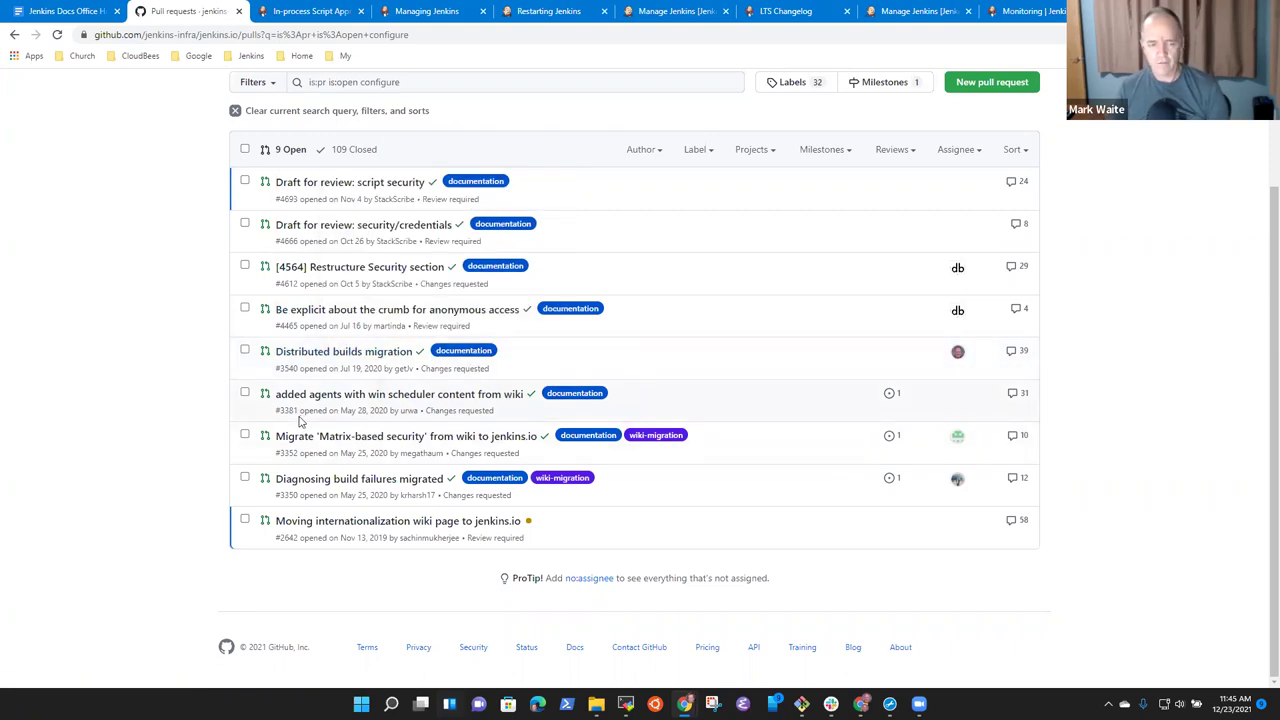
left_click(332, 357)
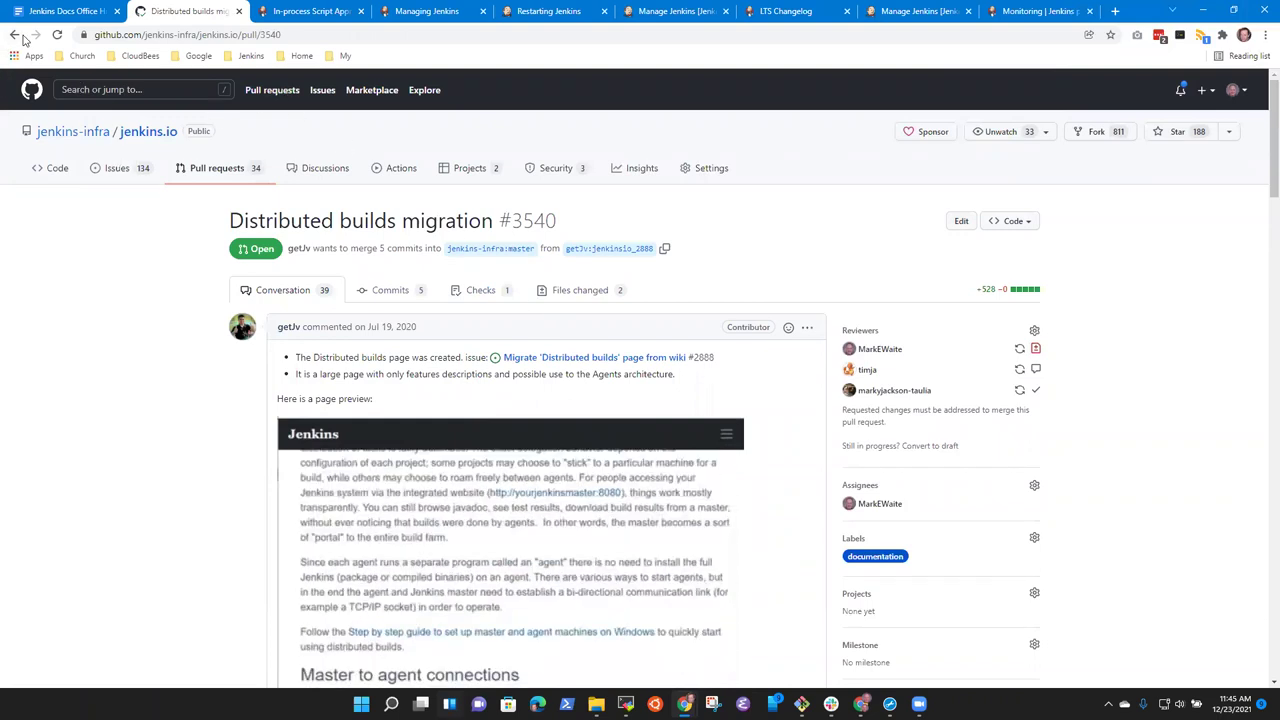
Skim the #3540 conversation, then return to the unfiltered list of 34 open pull requests.
scroll(277, 360, "down", 2)
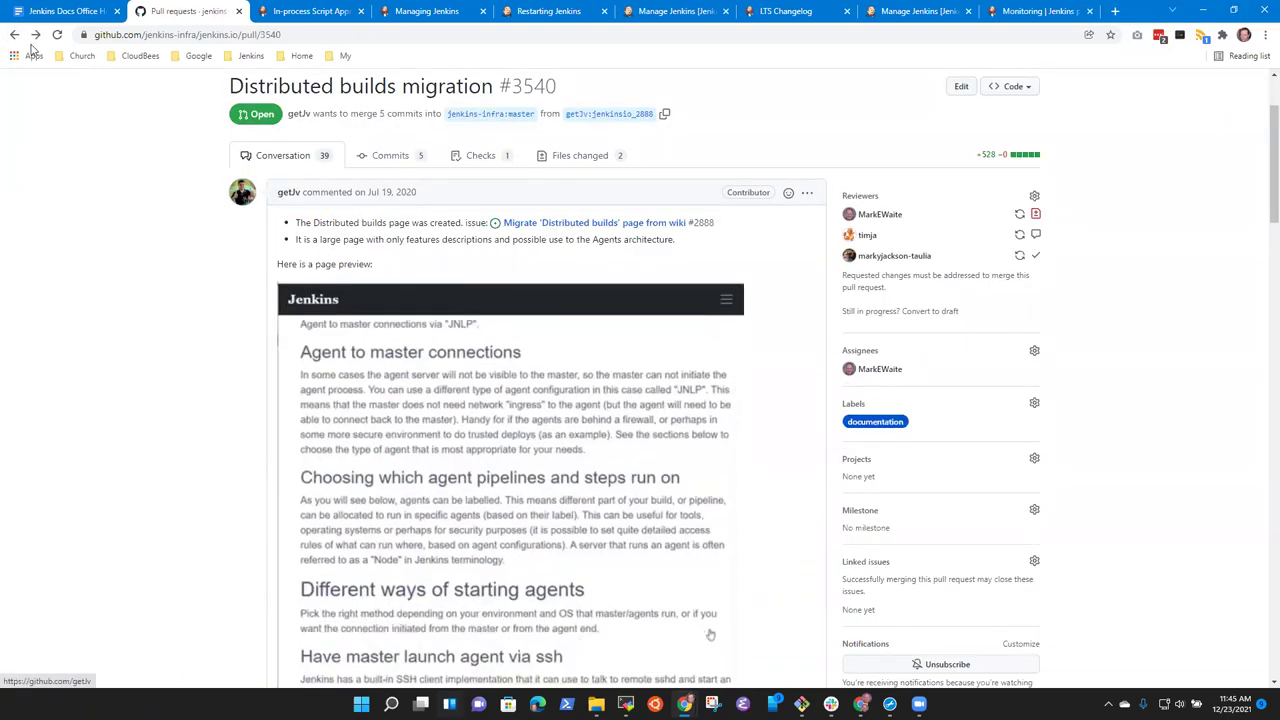
key("alt+Left")
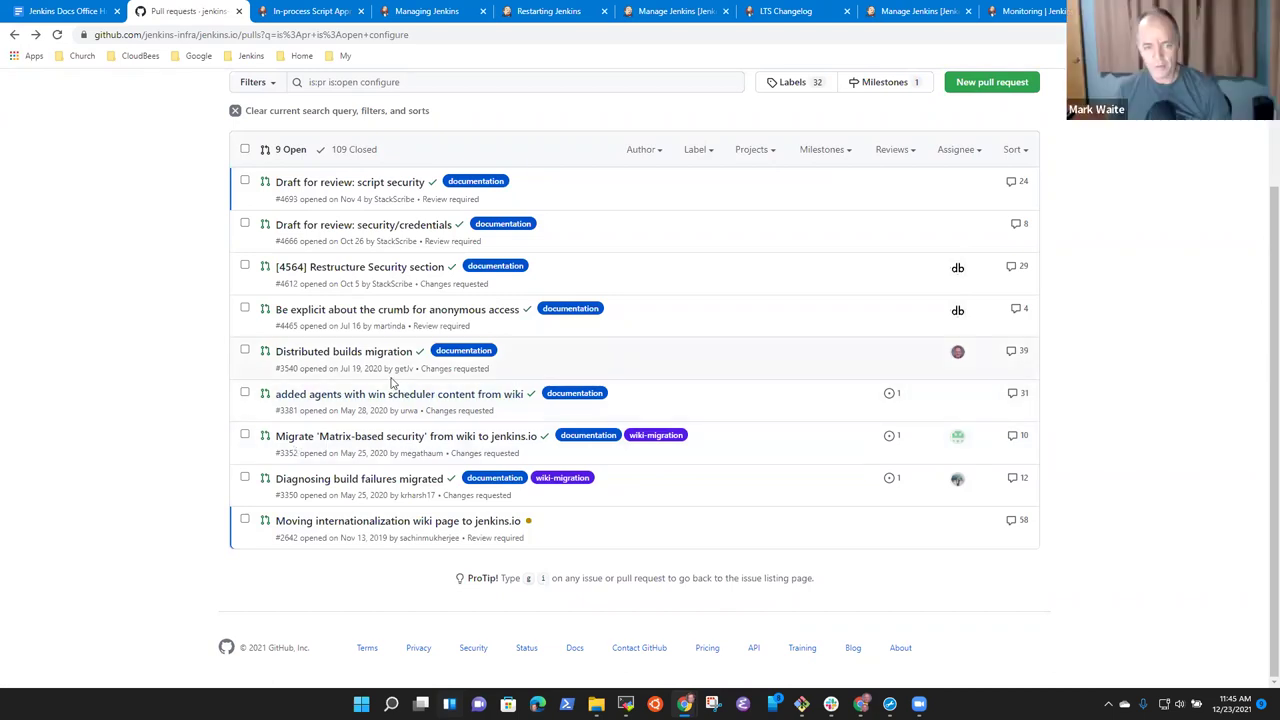
left_click(378, 352)
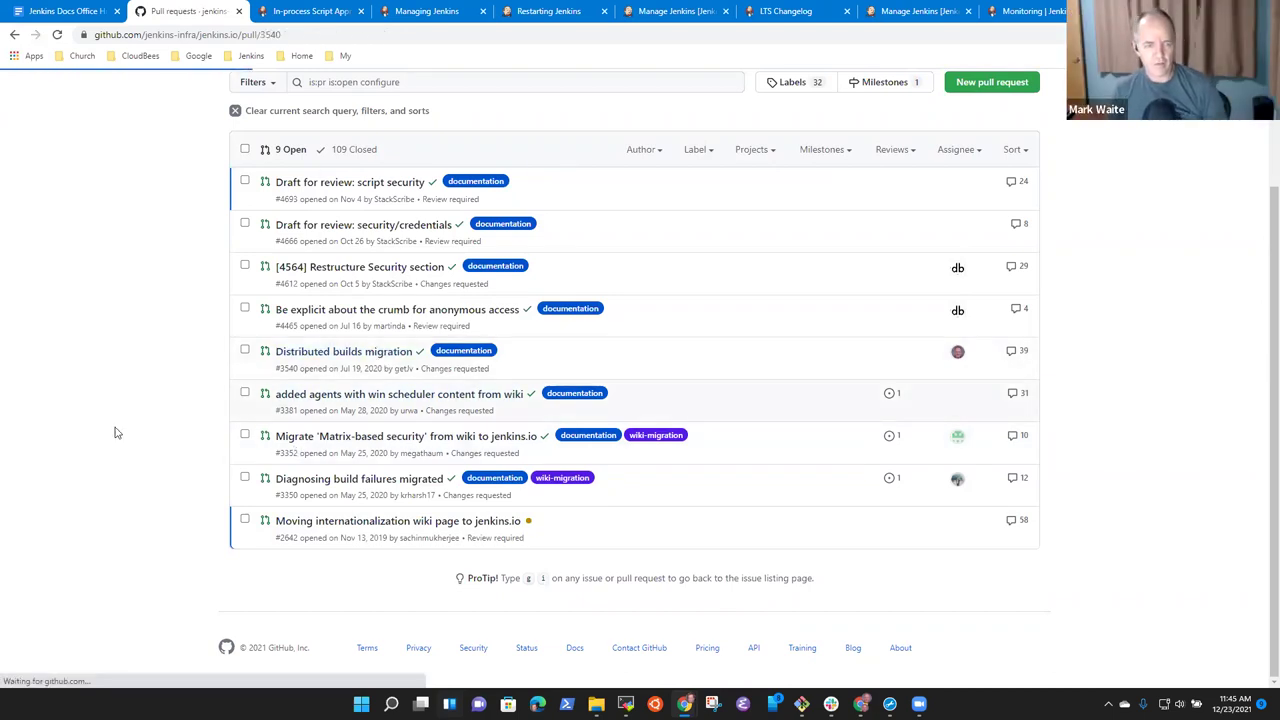
scroll(566, 514, "down", 20)
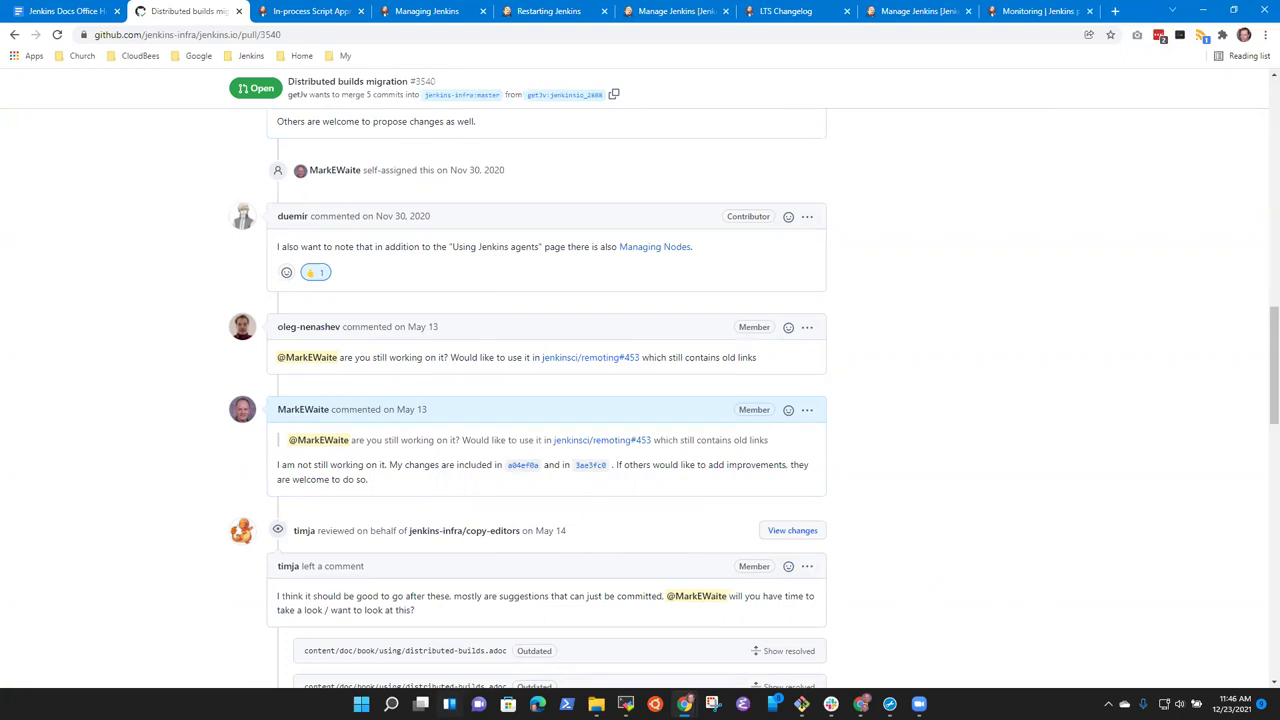
scroll(1261, 388, "up", 20)
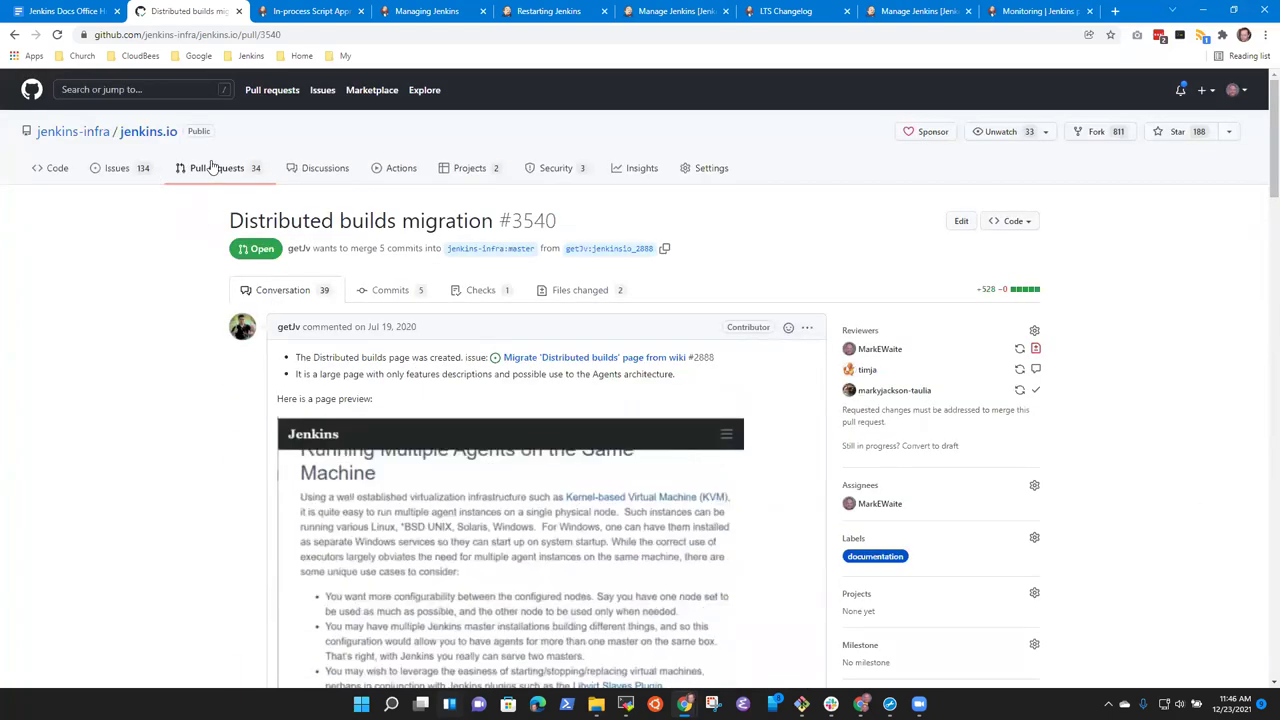
left_click(214, 168)
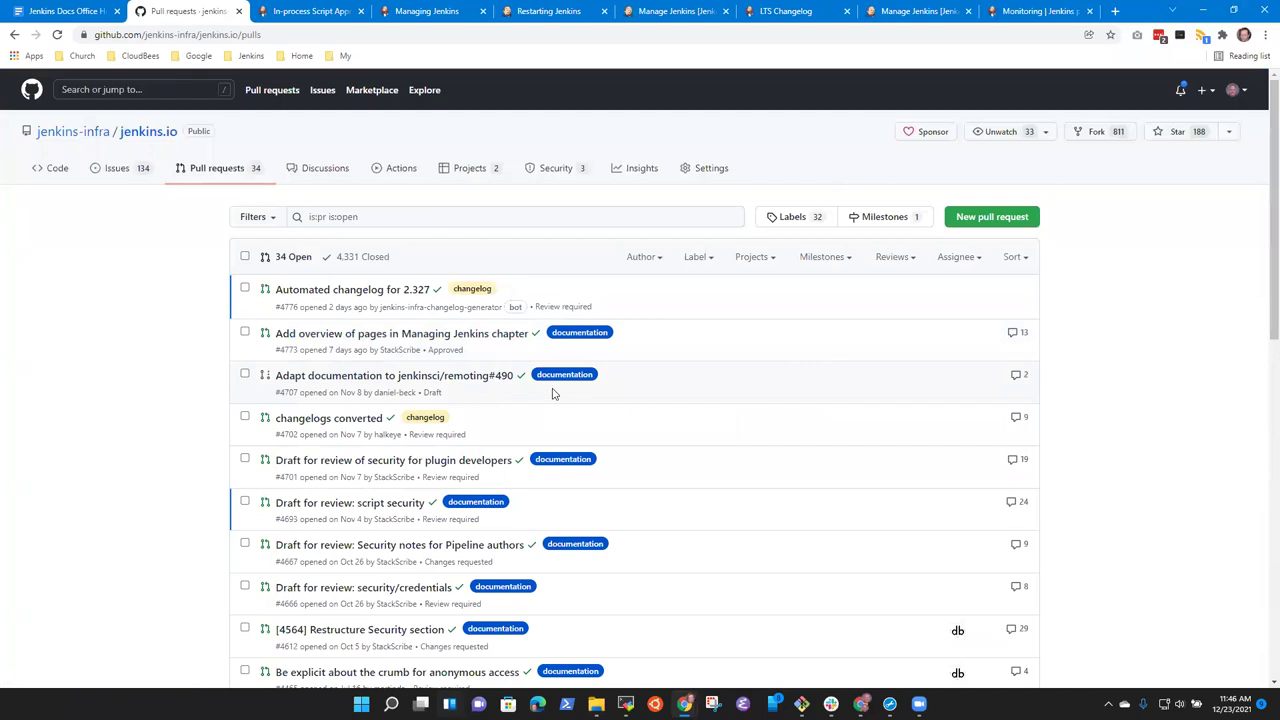
Search open pull requests for 'configure'/'configuration' and open #3564 'Introduction page about system and manager Jenkins'.
left_click(393, 212)
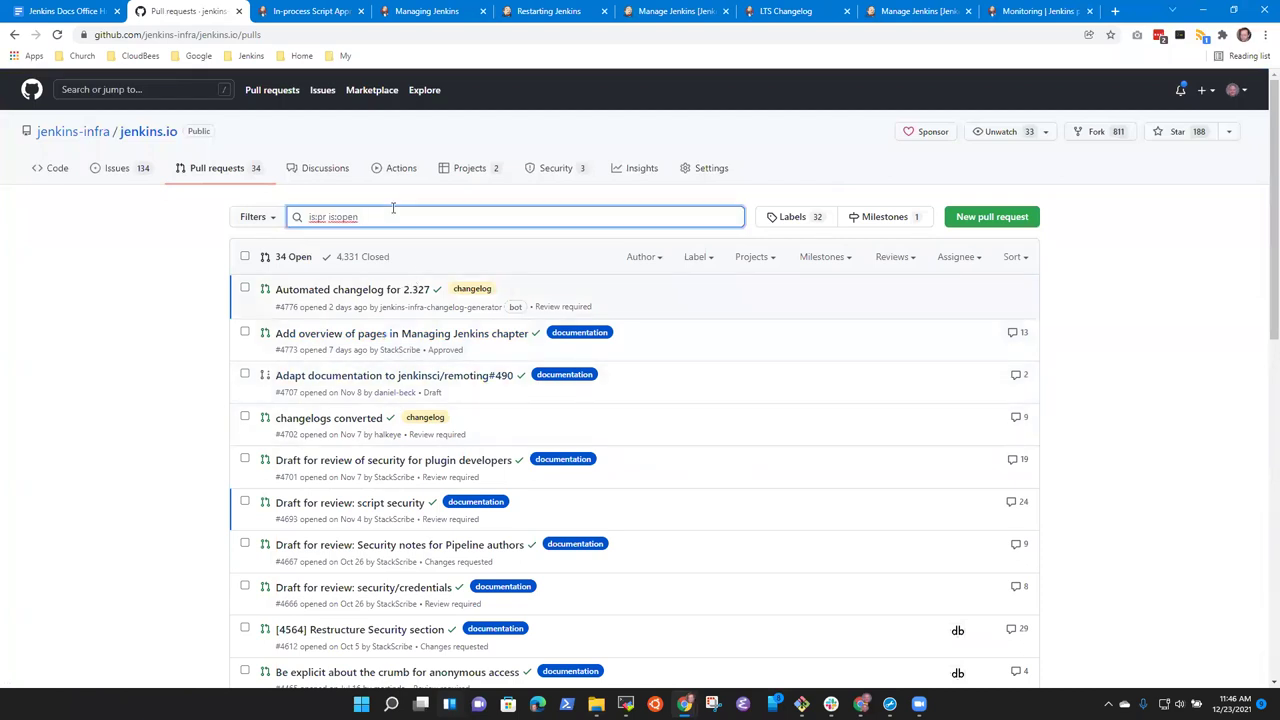
type("configure")
key("Return")
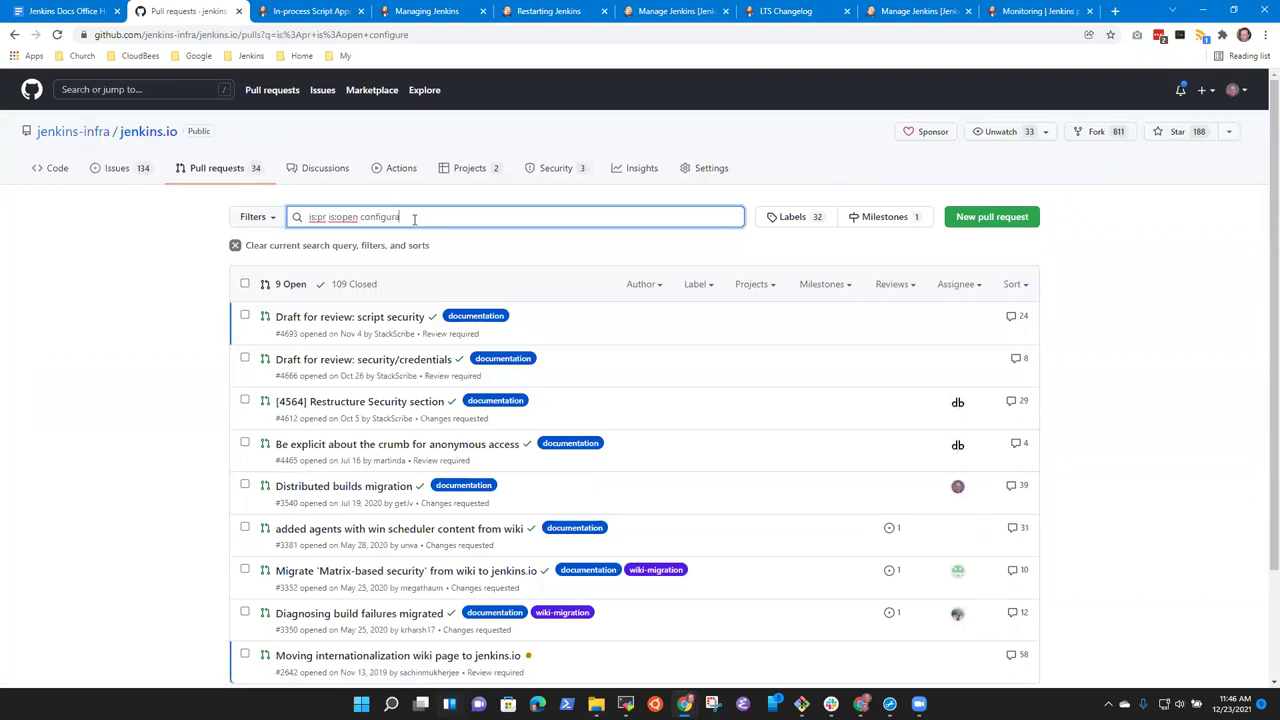
key("Return")
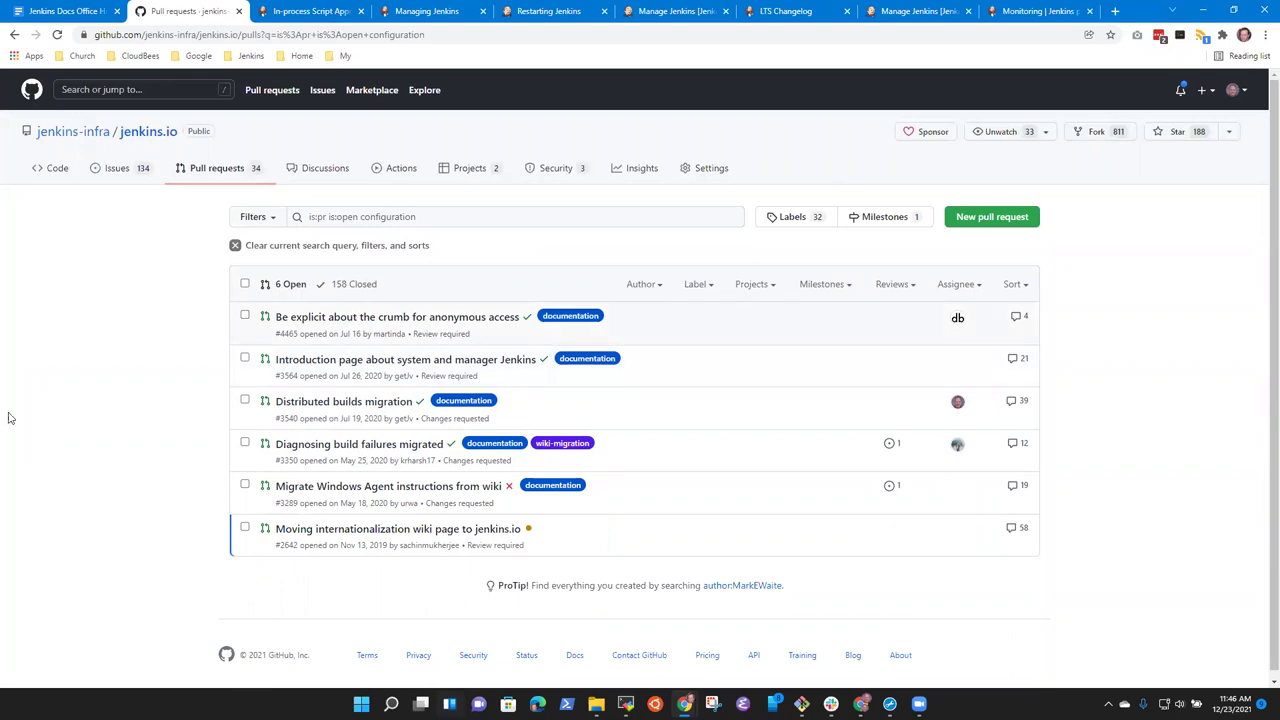
mouse_move(354, 361)
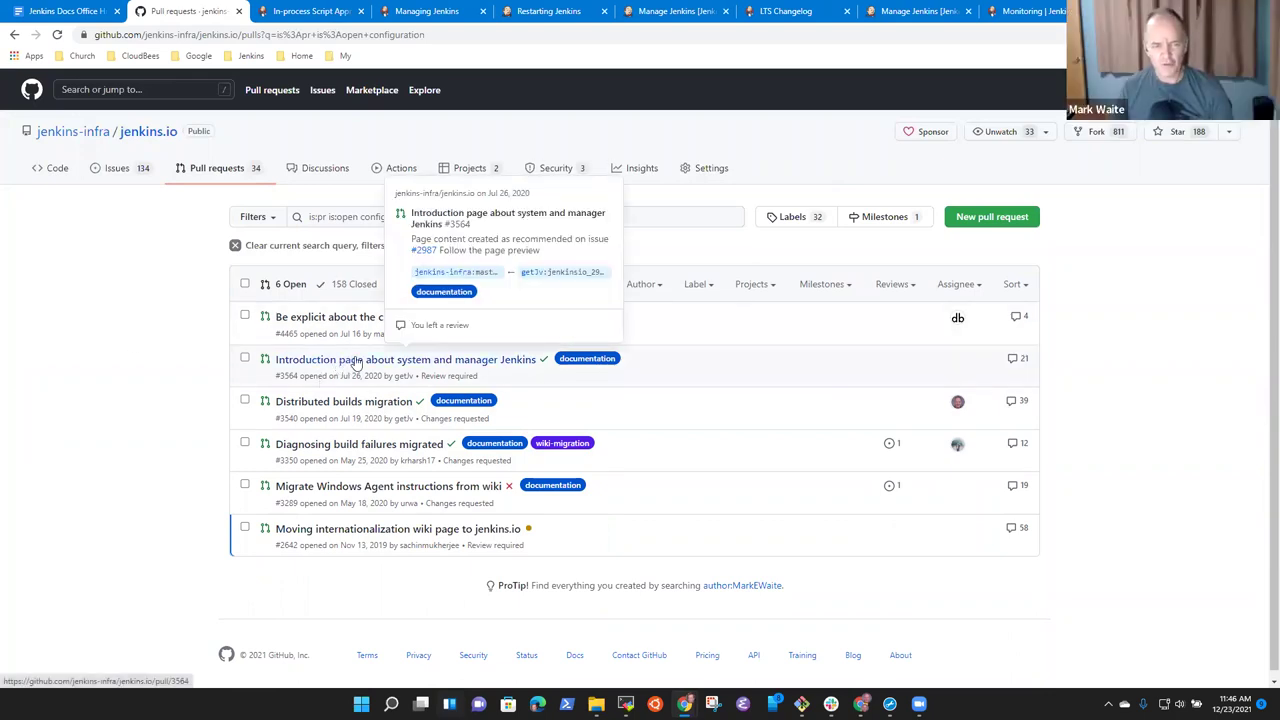
left_click(354, 361)
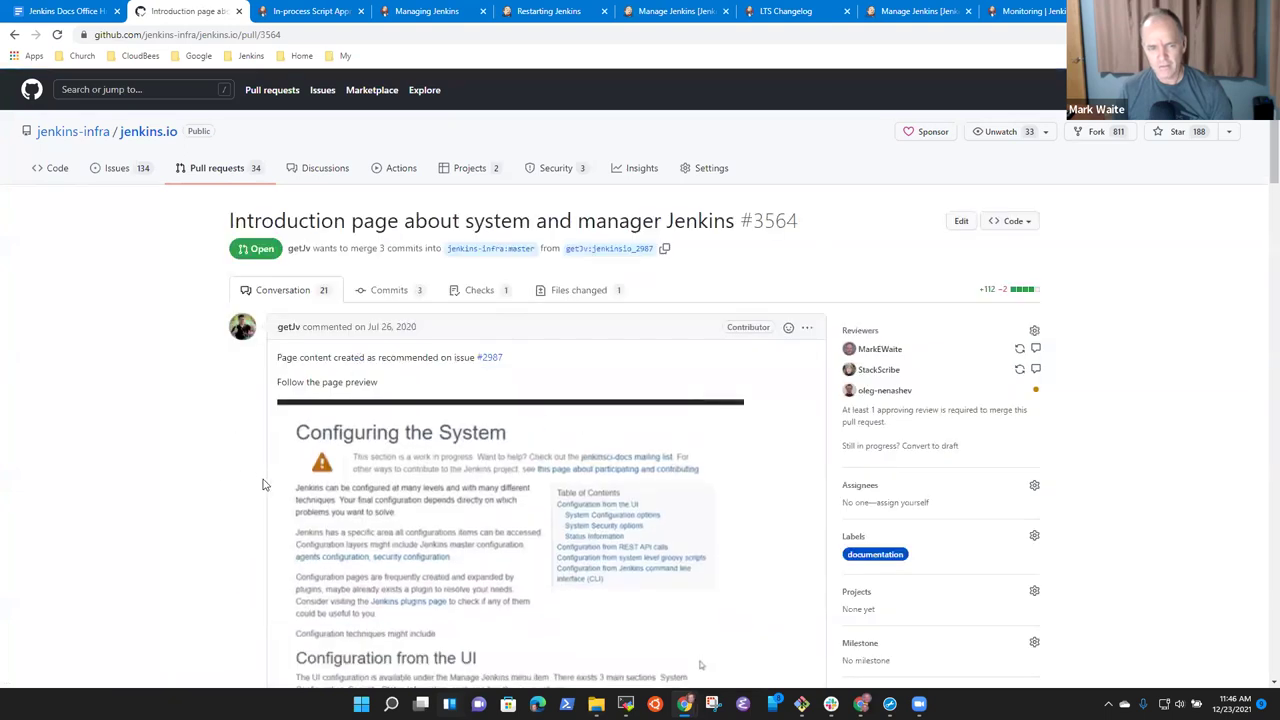
Read through #3564's conversation and its outdated system-configuration.adoc review comments.
scroll(437, 520, "down", 5)
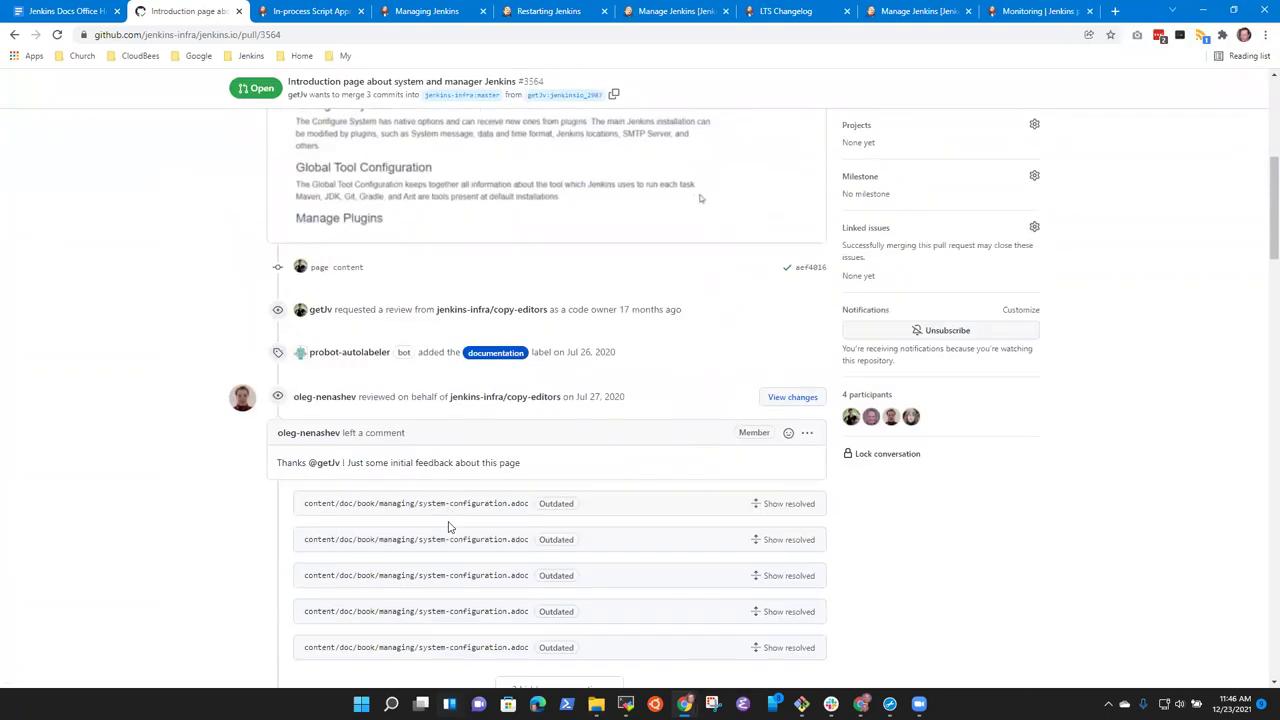
scroll(448, 527, "down", 5)
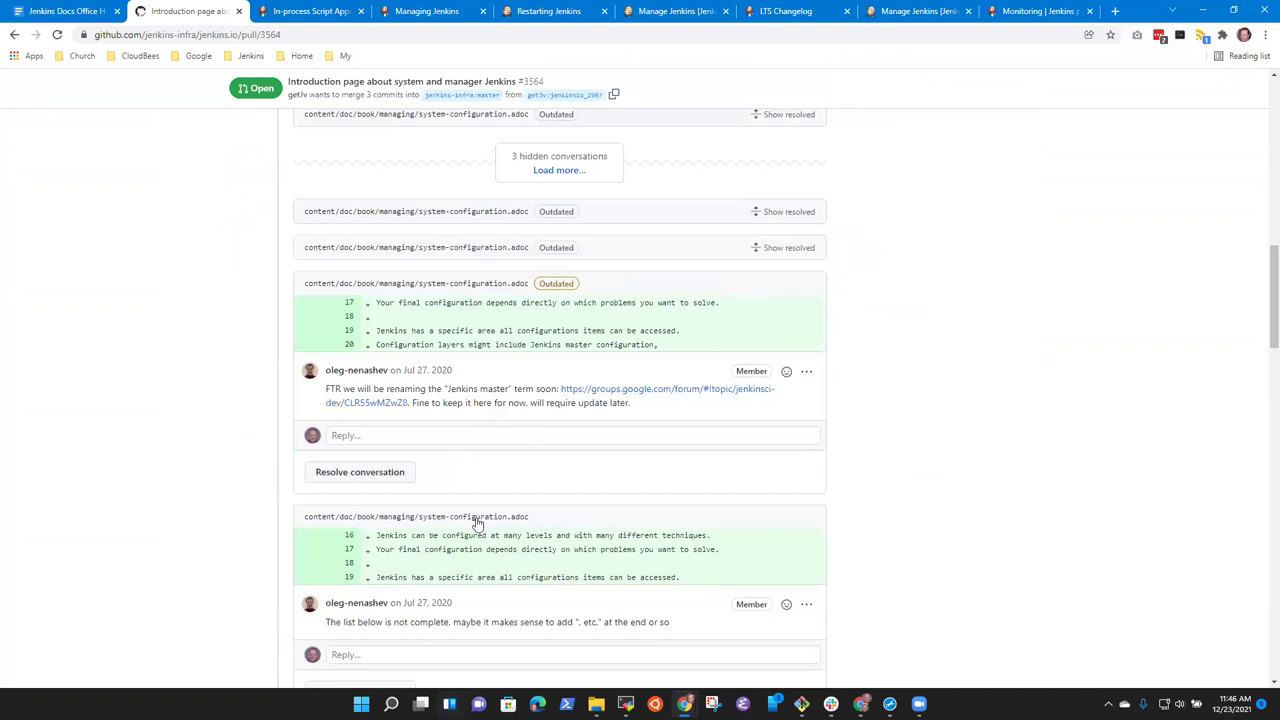
scroll(540, 527, "down", 4)
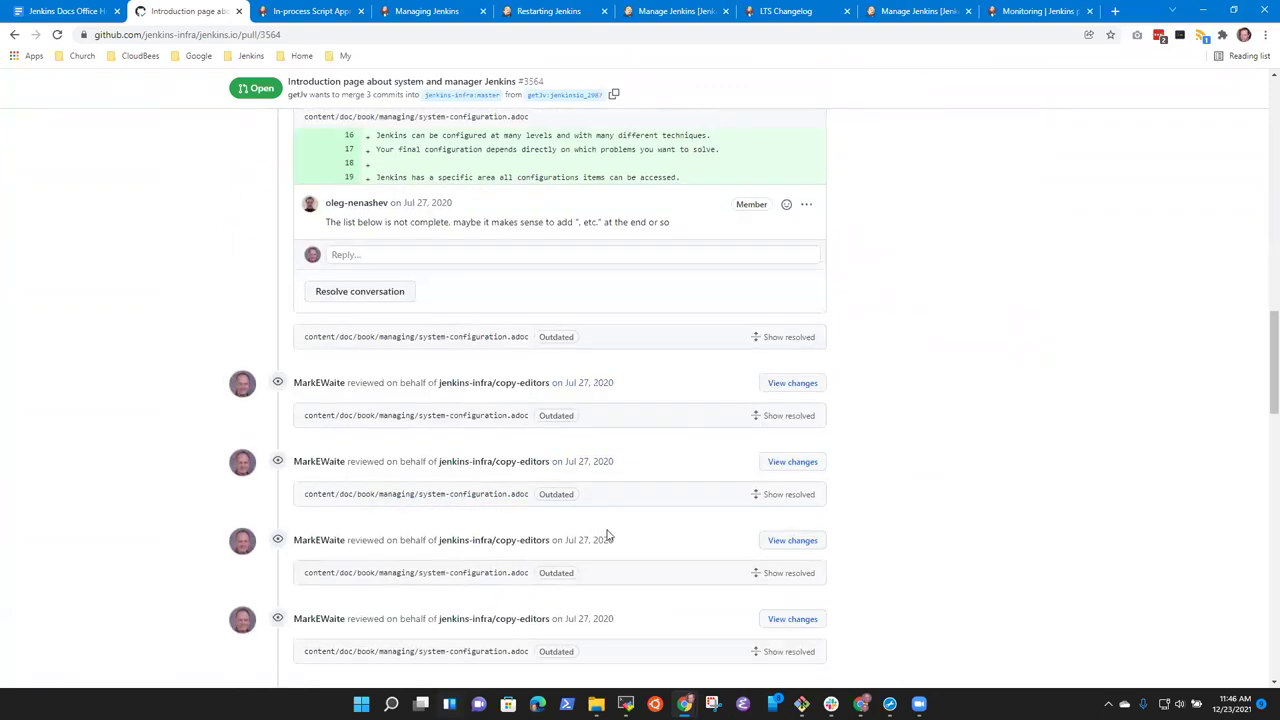
scroll(600, 537, "down", 6)
scroll(580, 523, "up", 10)
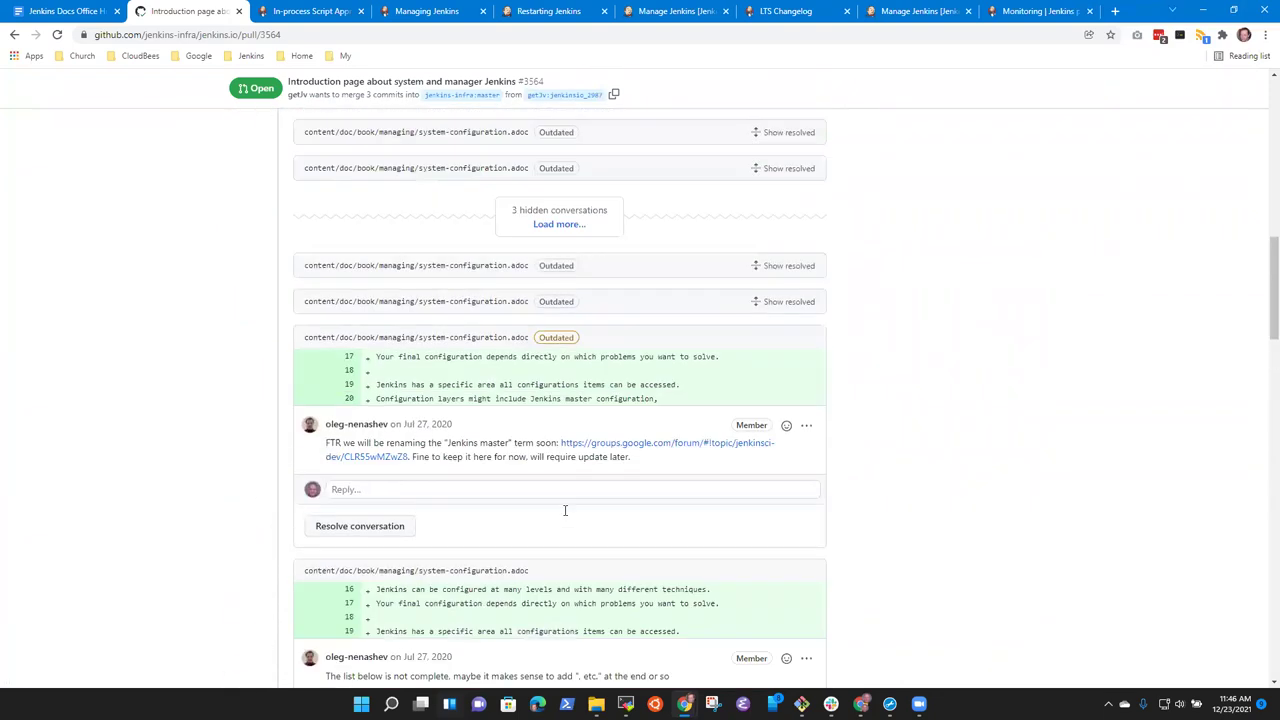
scroll(565, 510, "up", 12)
scroll(646, 443, "down", 15)
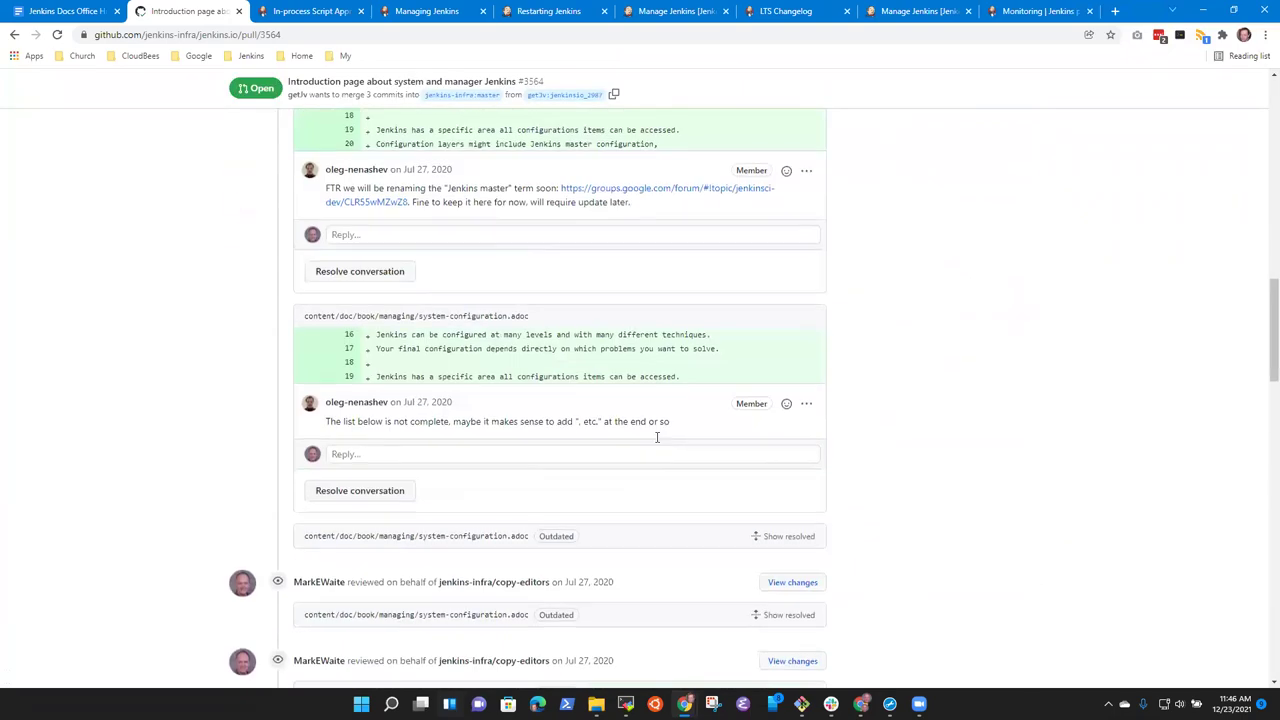
scroll(660, 440, "down", 15)
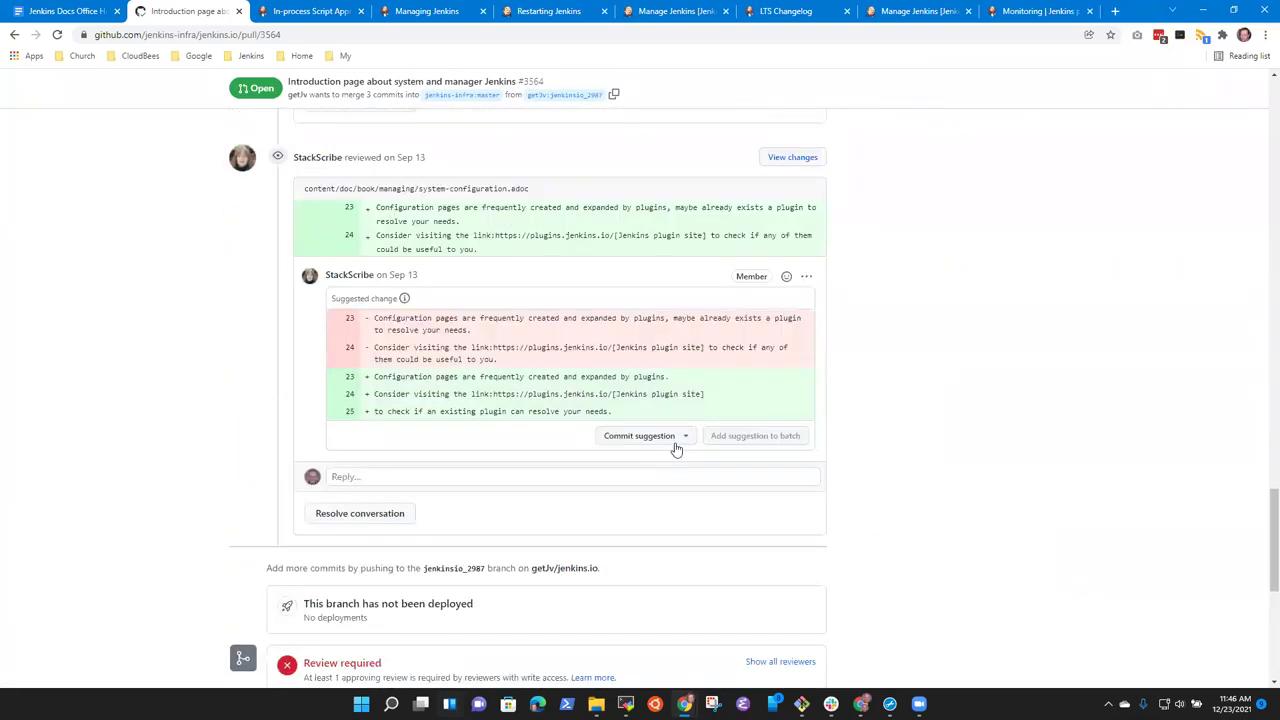
scroll(678, 449, "down", 4)
scroll(682, 450, "up", 15)
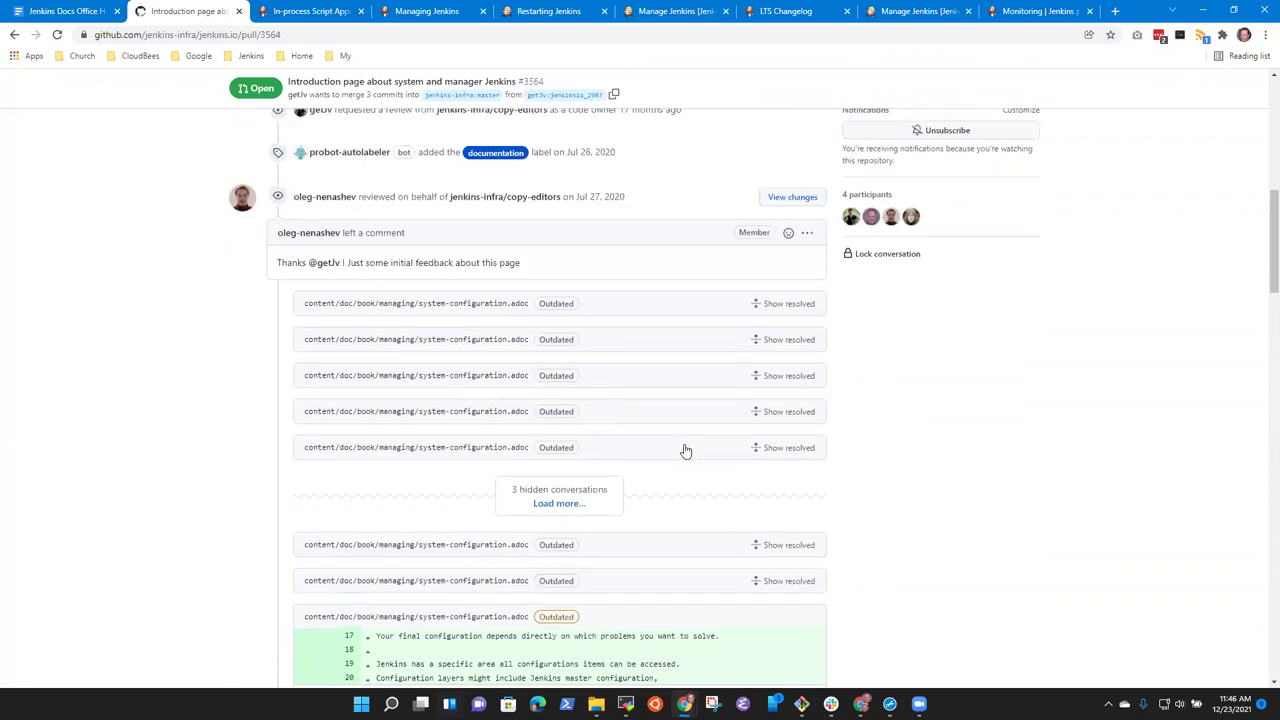
scroll(685, 451, "up", 10)
Review the system-configuration.adoc diff in #3564's Files changed, then view the live Managing Jenkins page.
left_click(587, 293)
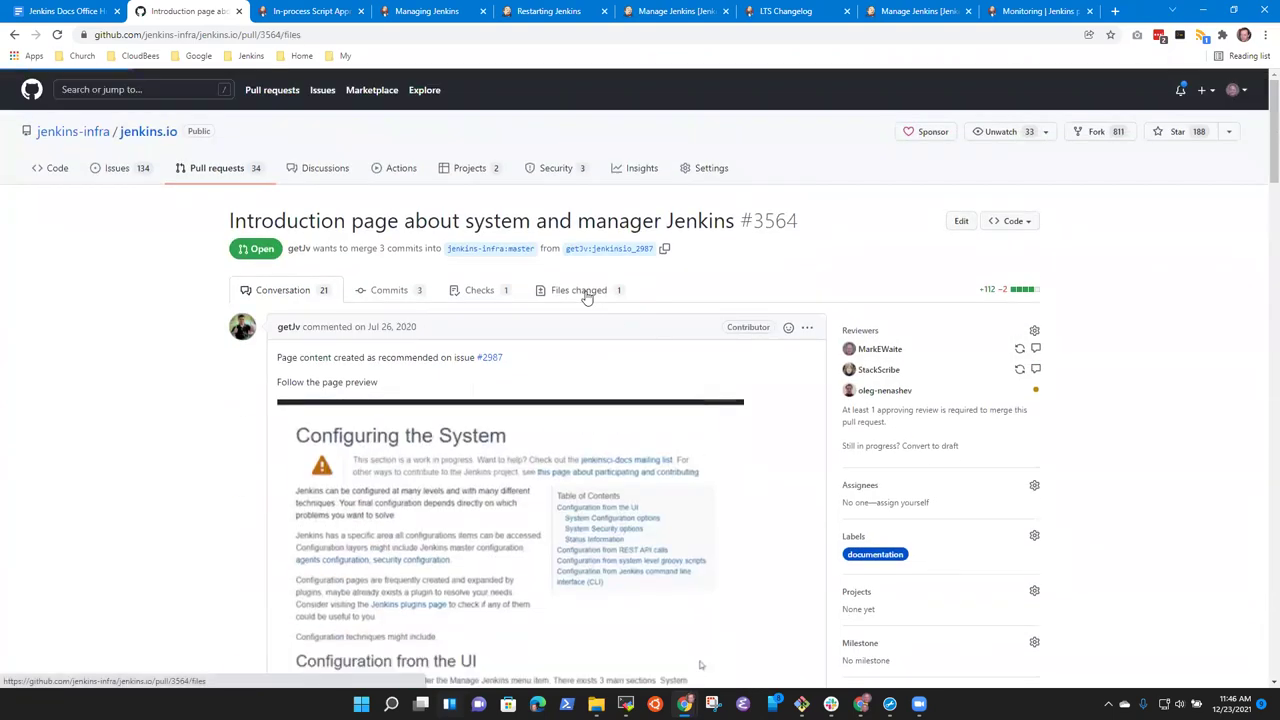
scroll(130, 458, "down", 3)
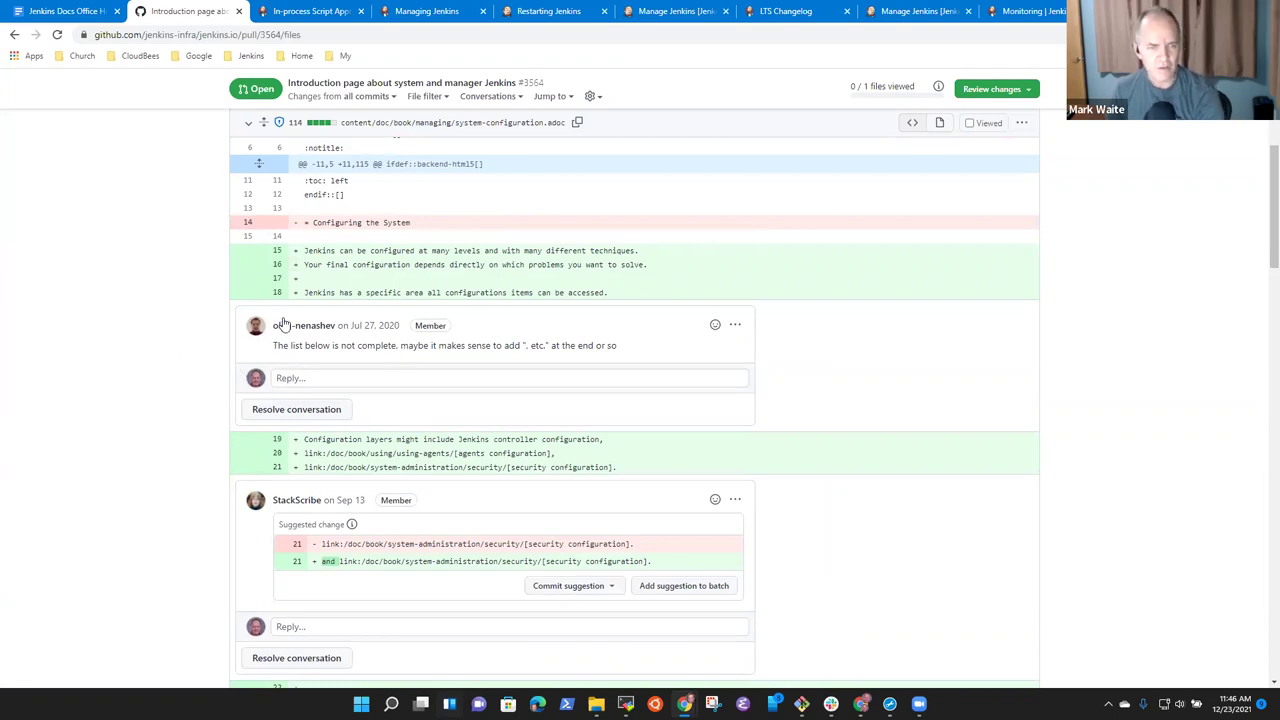
scroll(290, 360, "down", 3)
scroll(330, 360, "up", 10)
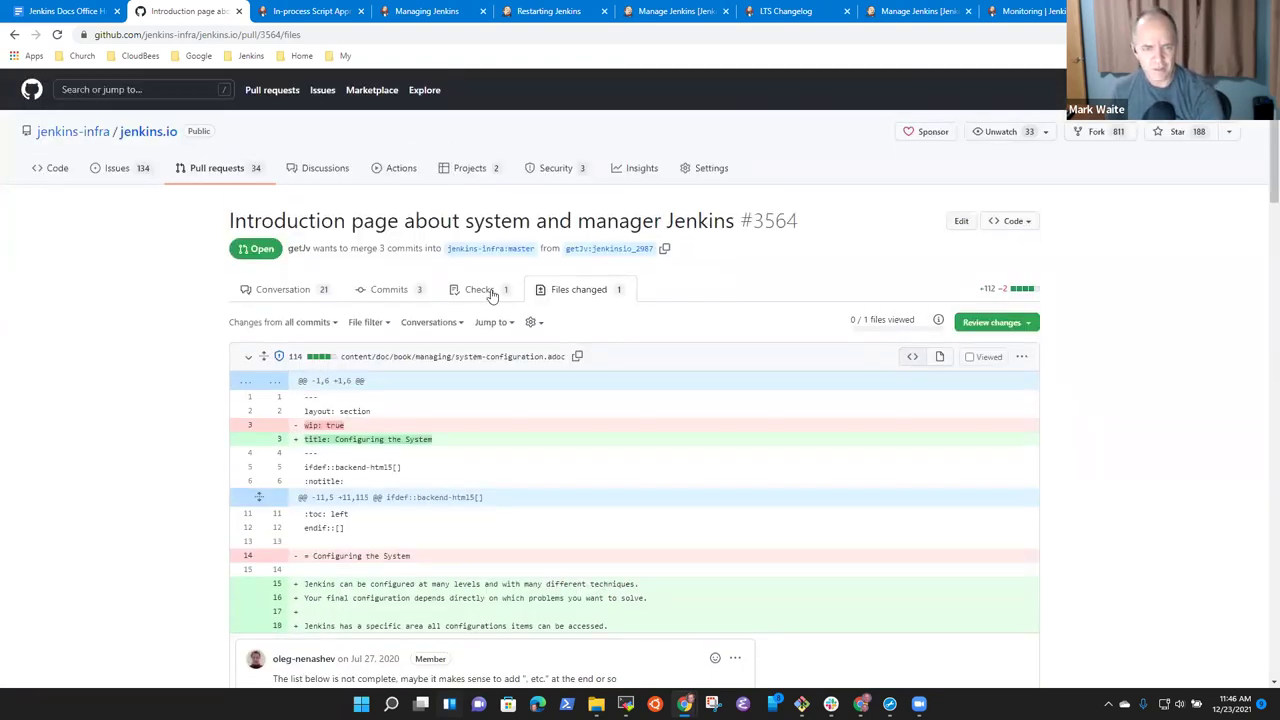
left_click(562, 292)
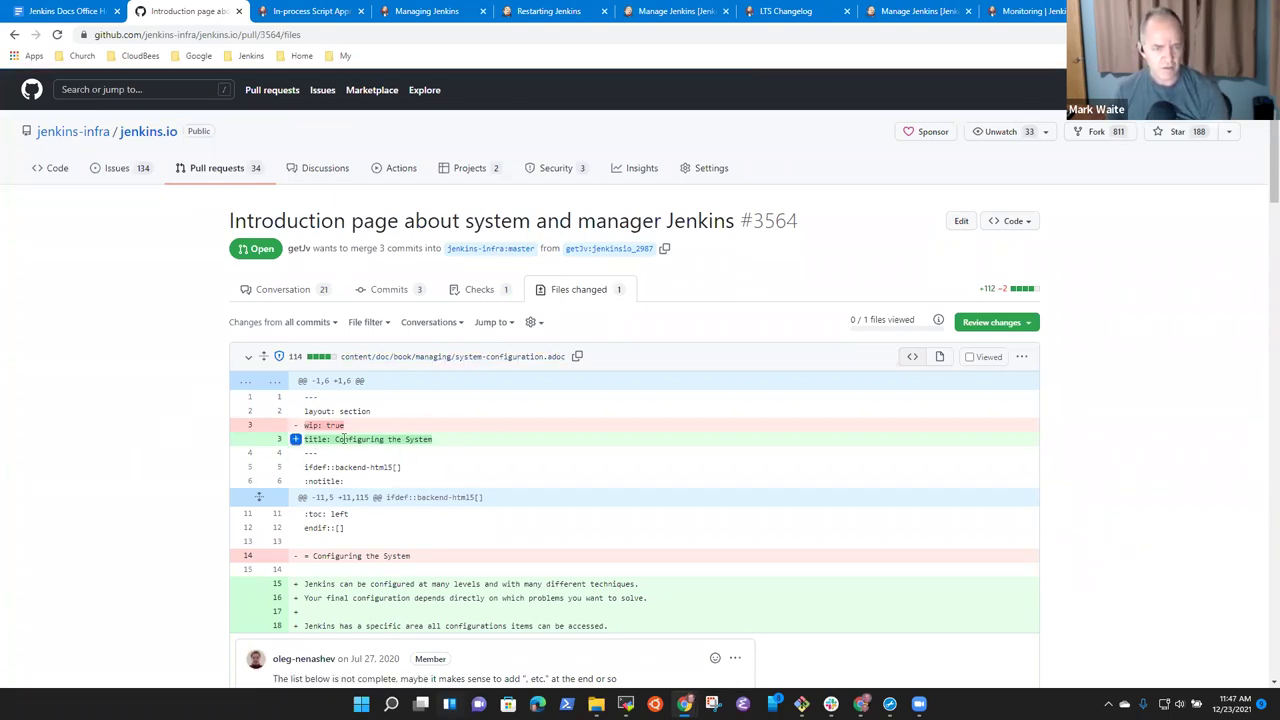
scroll(220, 460, "down", 3)
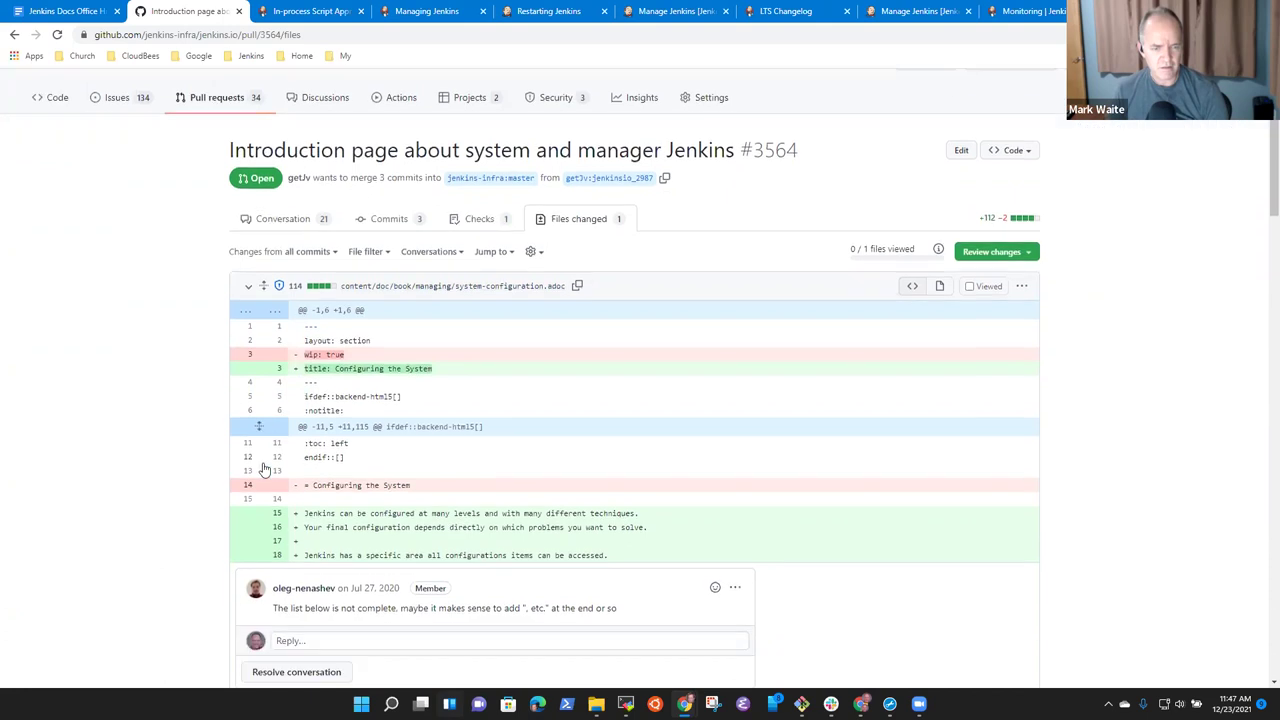
scroll(421, 392, "up", 3)
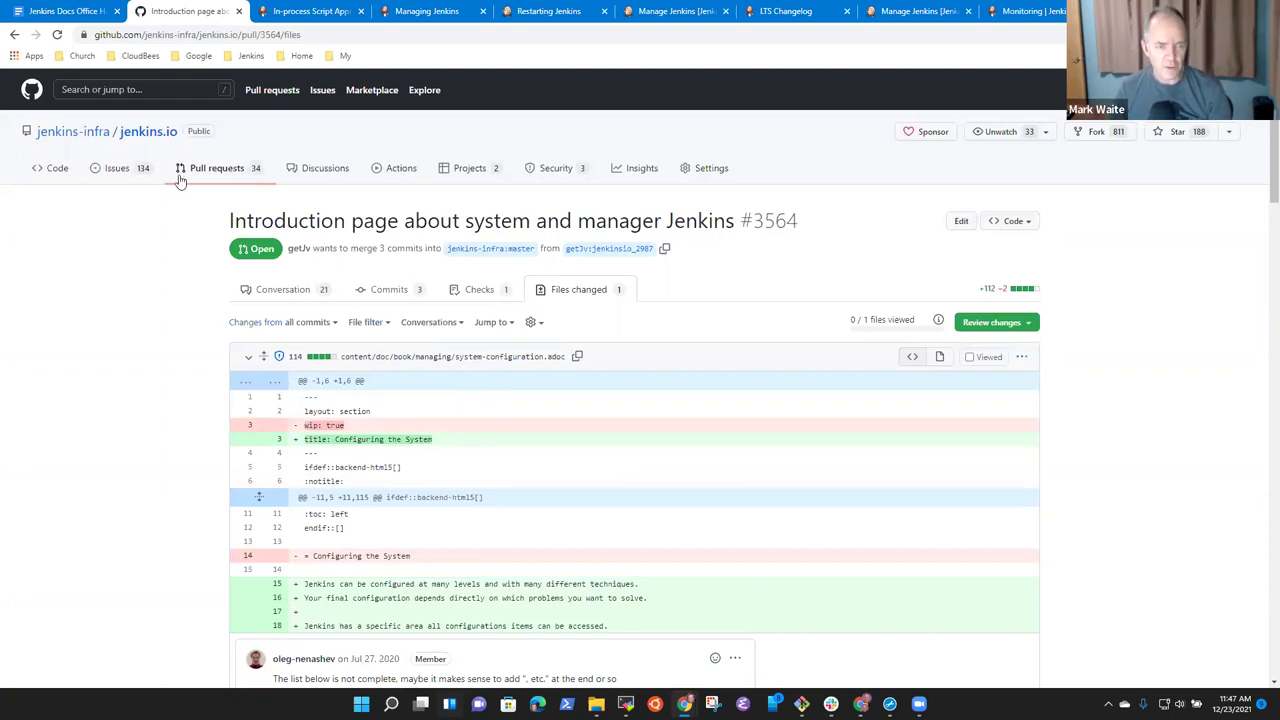
left_click(478, 357)
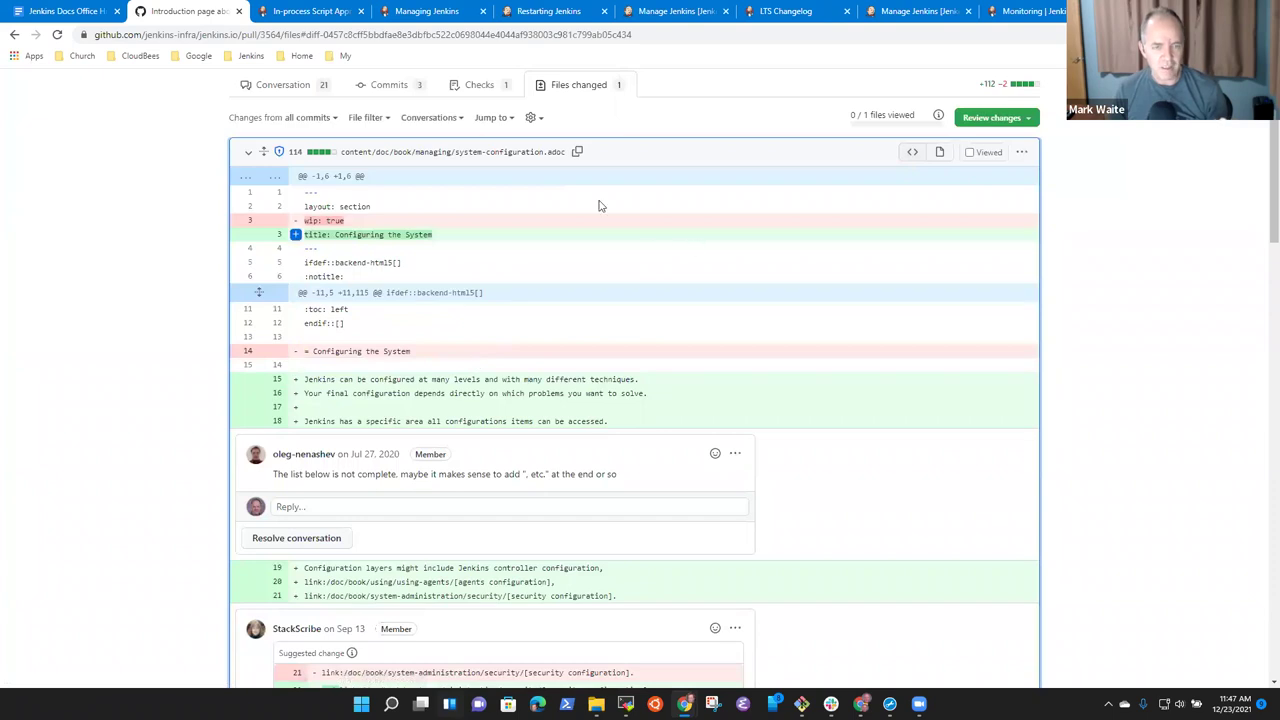
left_click(410, 12)
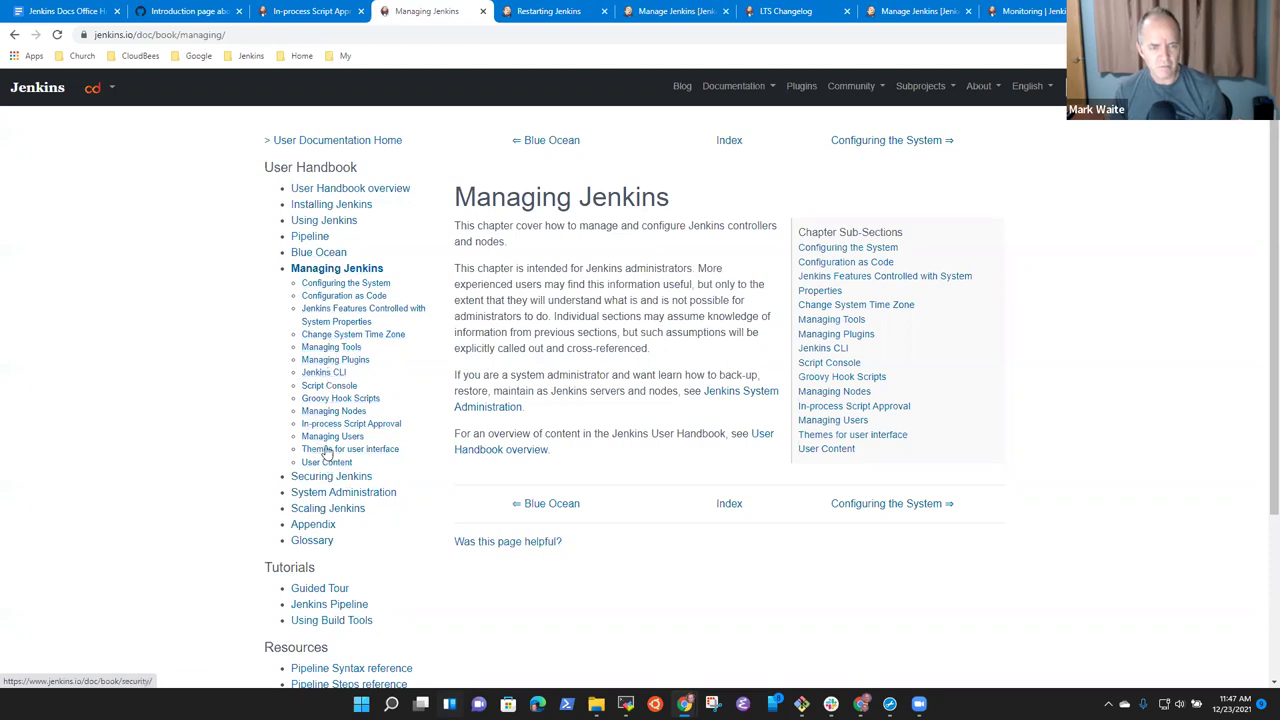
View the live Configuring the System stub from Managing Jenkins, then return to #3564's diff.
left_click(310, 12)
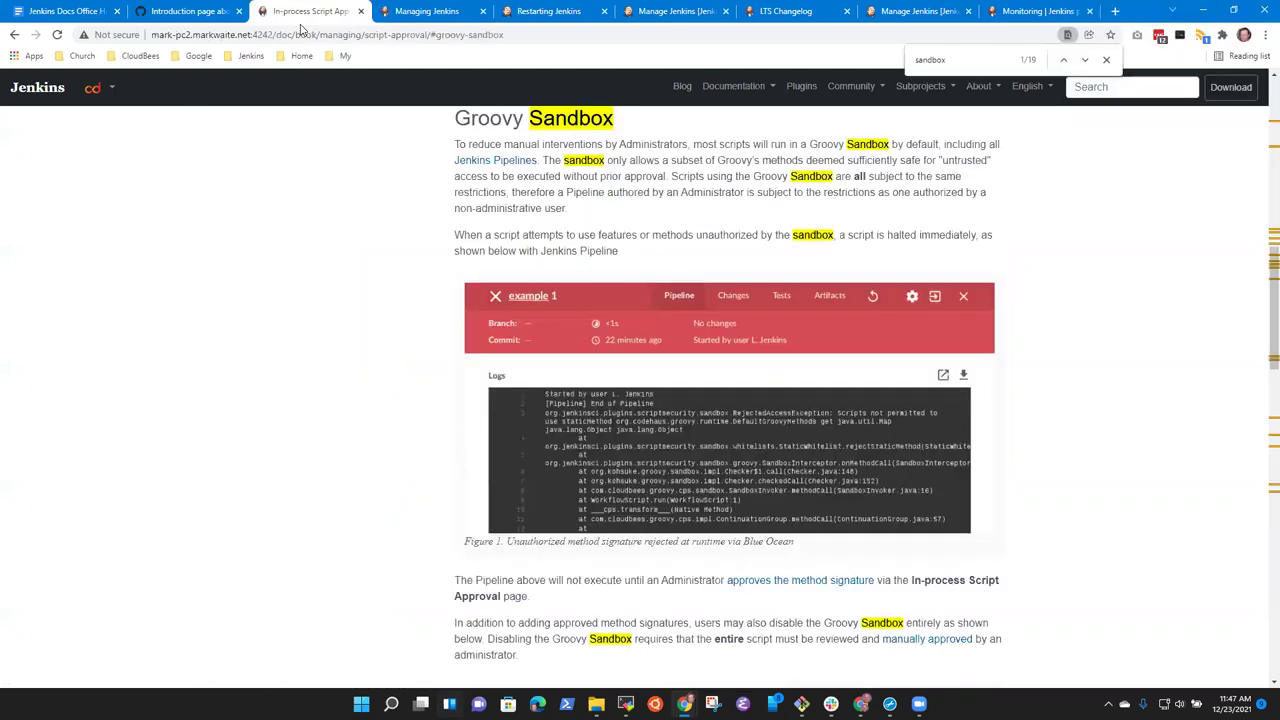
left_click(424, 12)
left_click(347, 285)
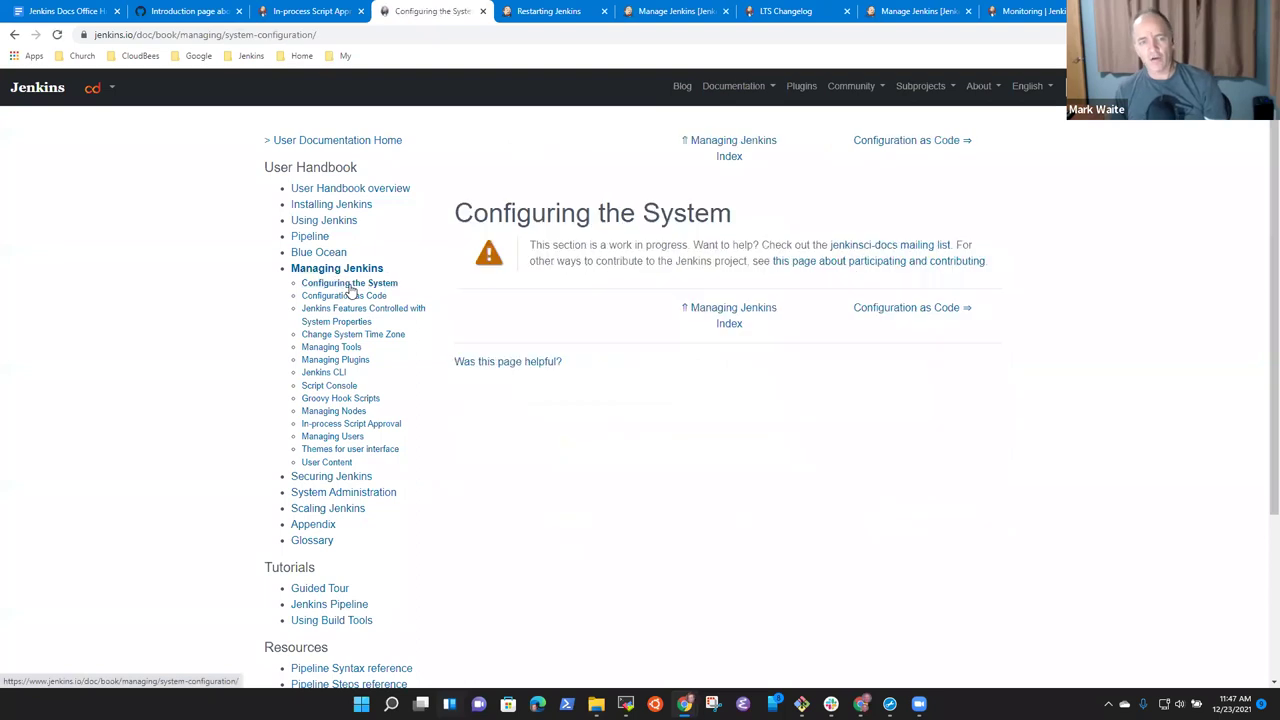
left_click(344, 12)
left_click(172, 14)
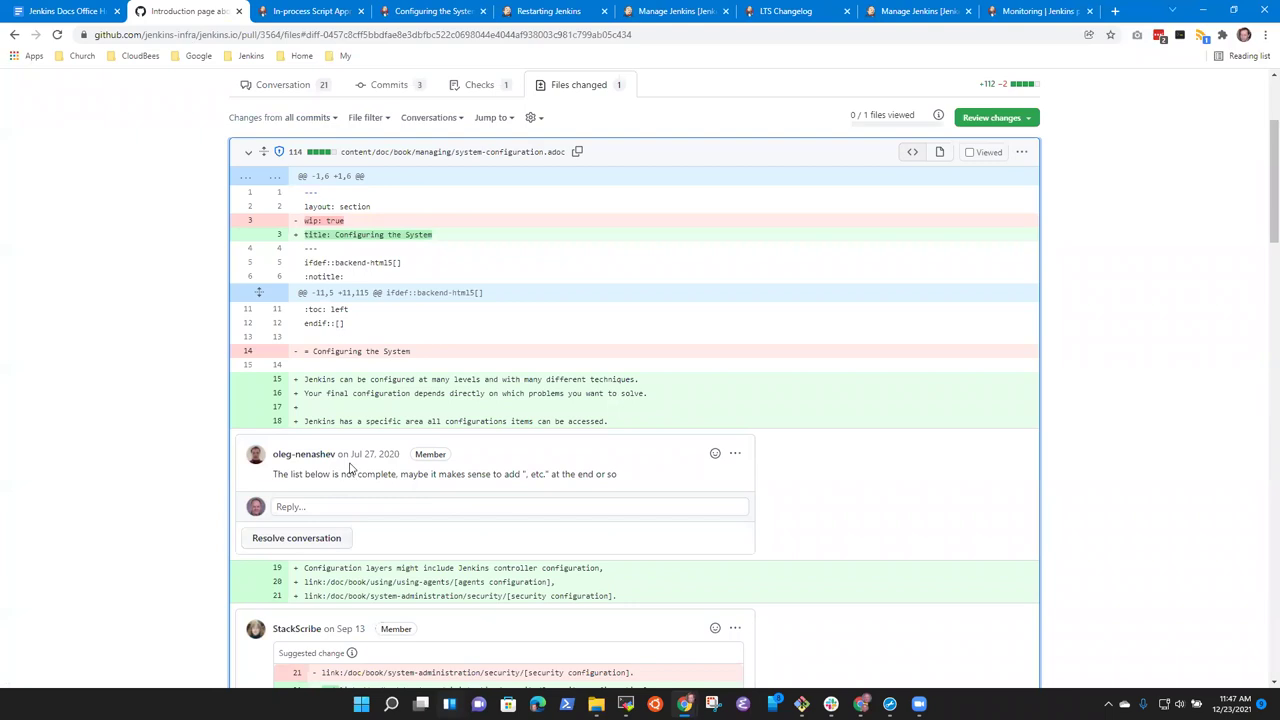
Go back to the open pull requests and open #4773 'Add overview of pages in Managing Jenkins chapter'.
scroll(253, 193, "up", 3)
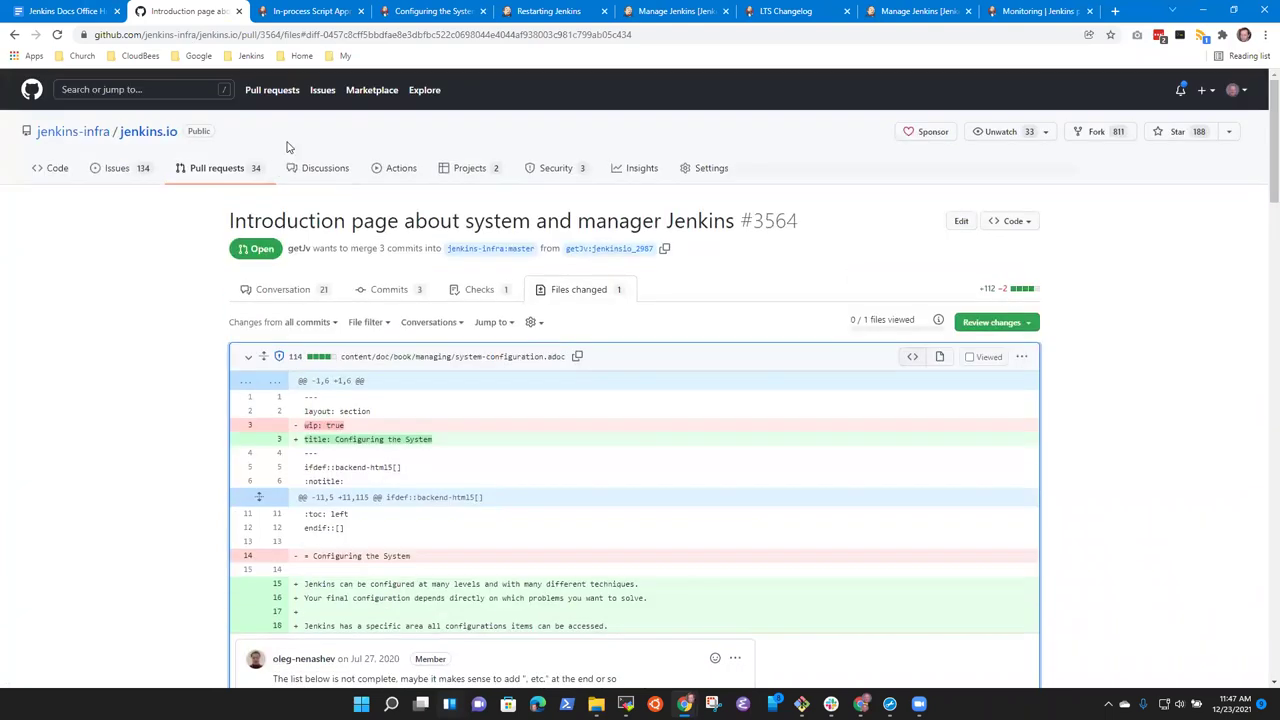
left_click(238, 170)
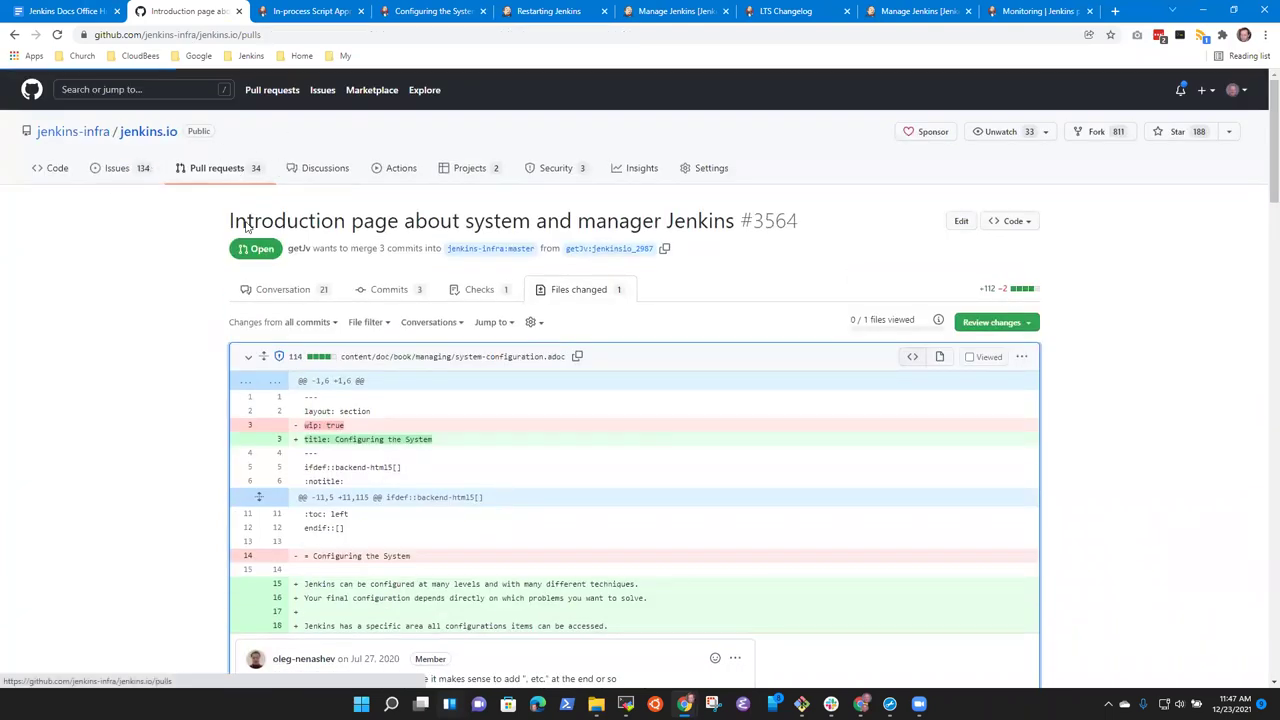
mouse_move(481, 340)
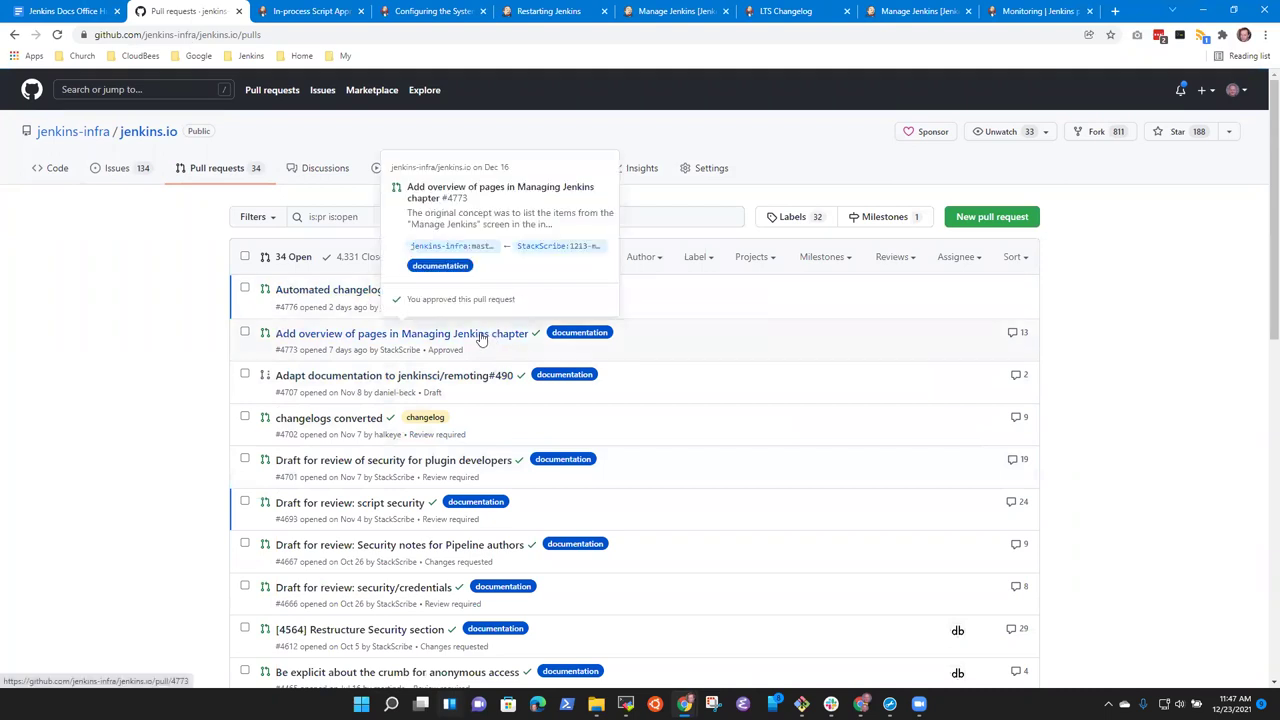
left_click(456, 341)
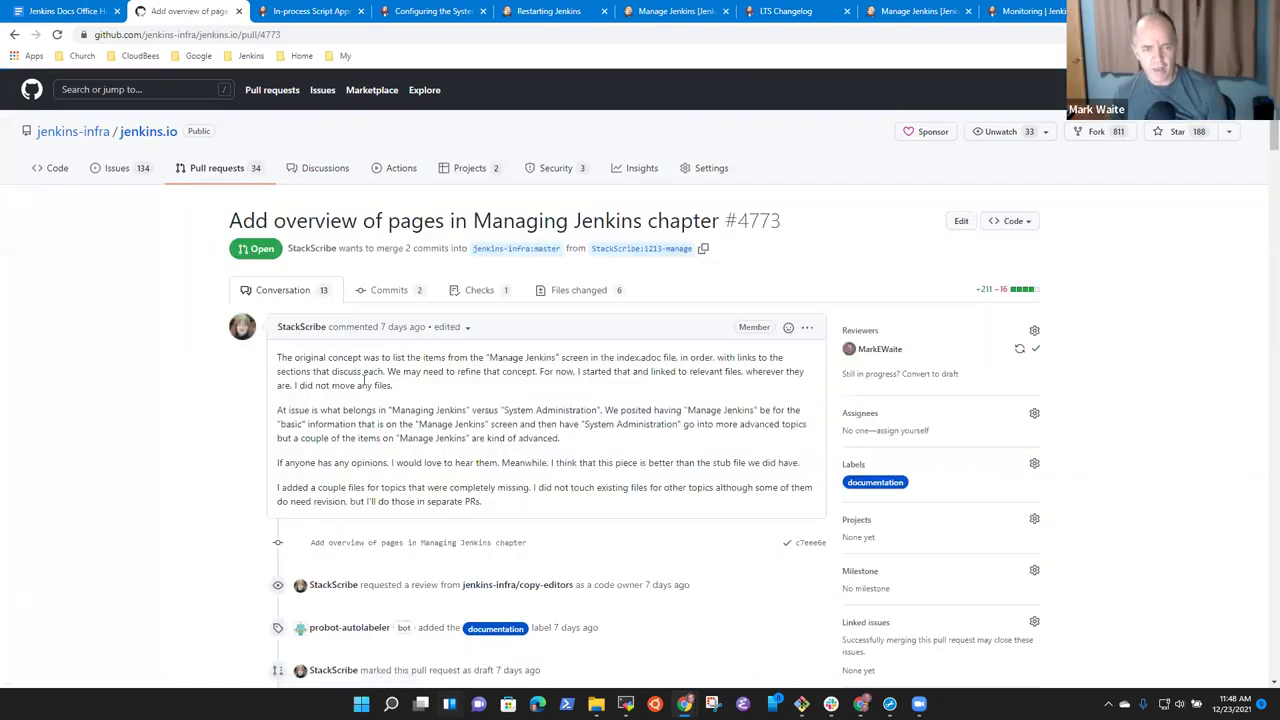
Scroll #4773's Files changed past _chapter.yml to the about-jenkins.adoc diff.
scroll(414, 318, "down", 1)
scroll(414, 318, "up", 1)
left_click(566, 291)
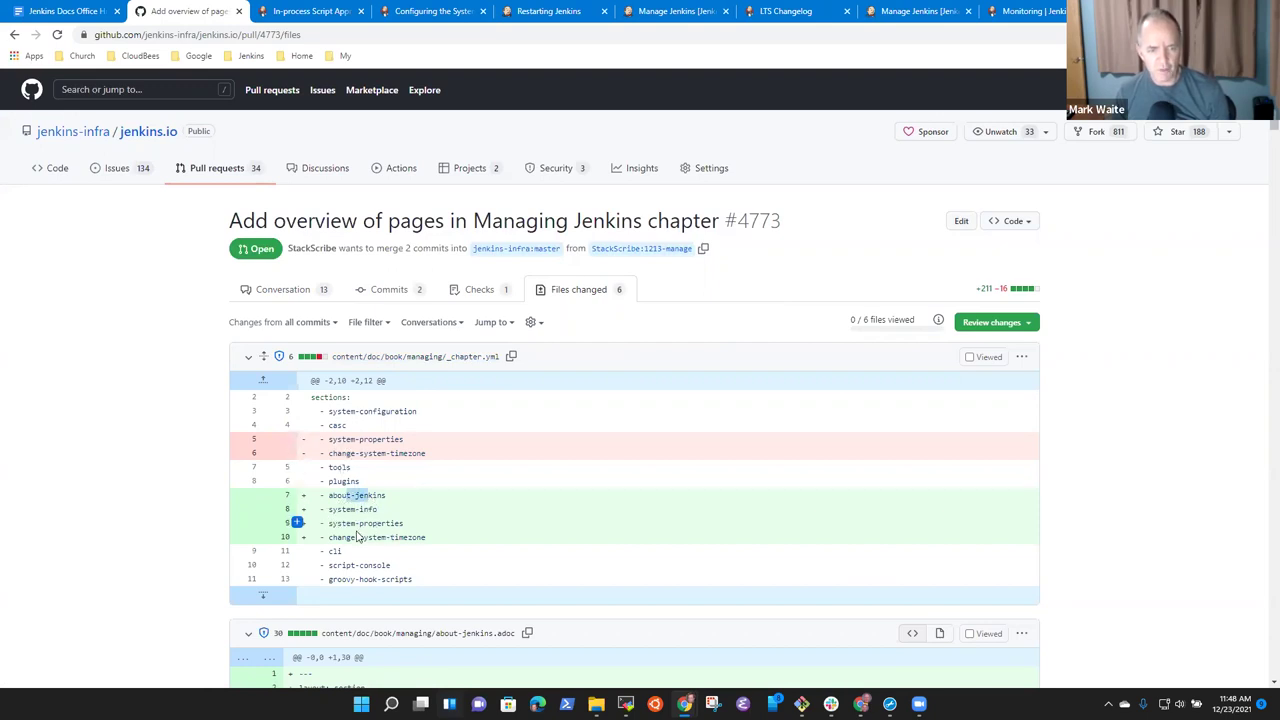
scroll(392, 539, "down", 10)
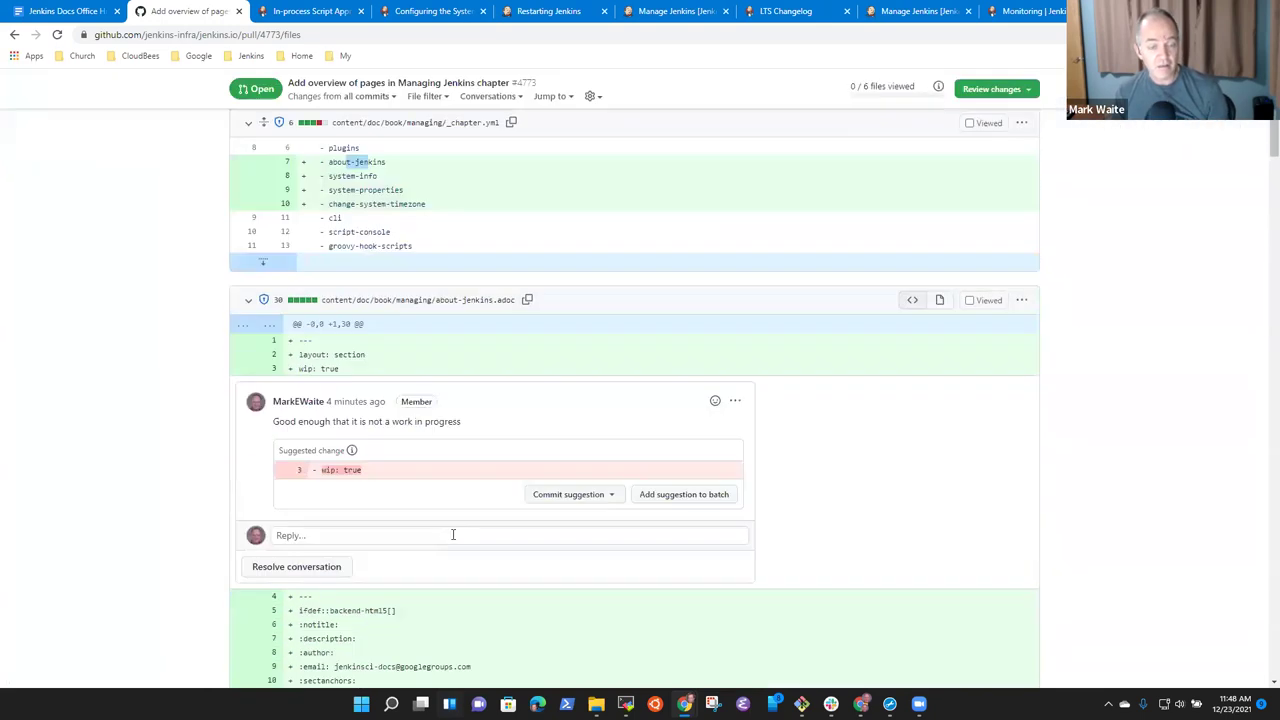
scroll(484, 556, "down", 4)
scroll(484, 556, "up", 15)
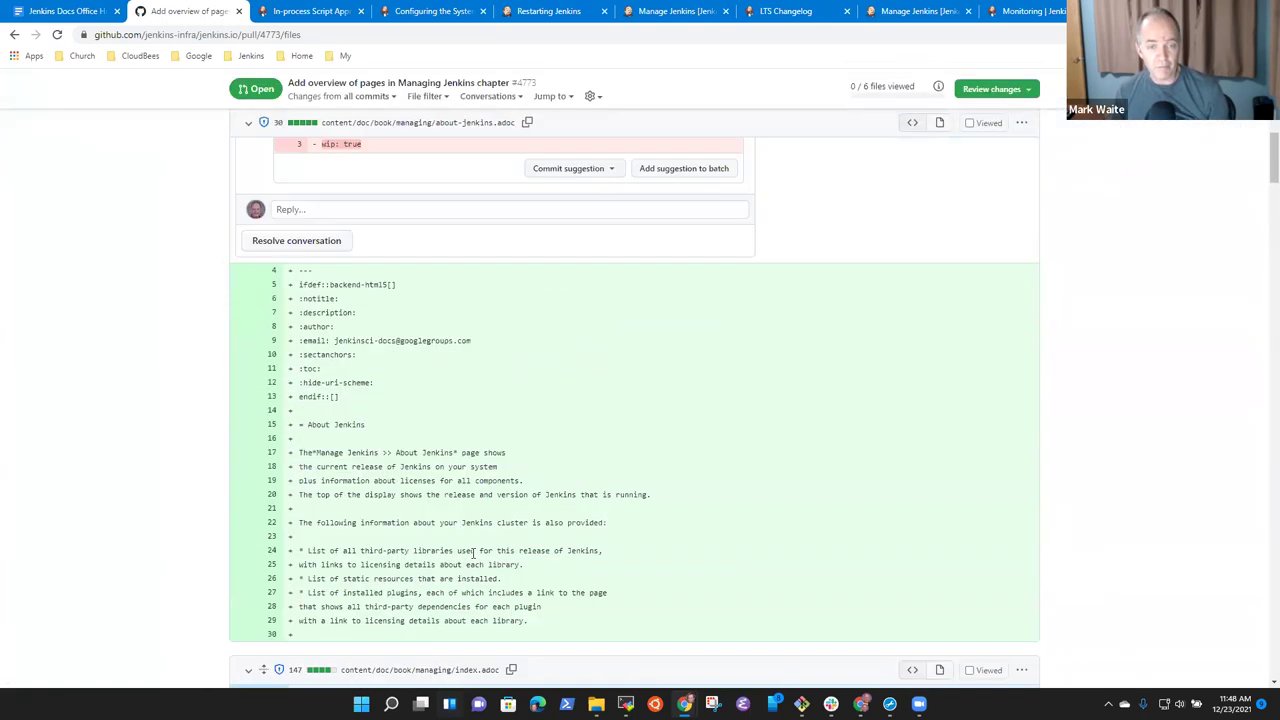
Select the Configuring the System heading, then scroll further through the pull request's changed files.
left_click(453, 12)
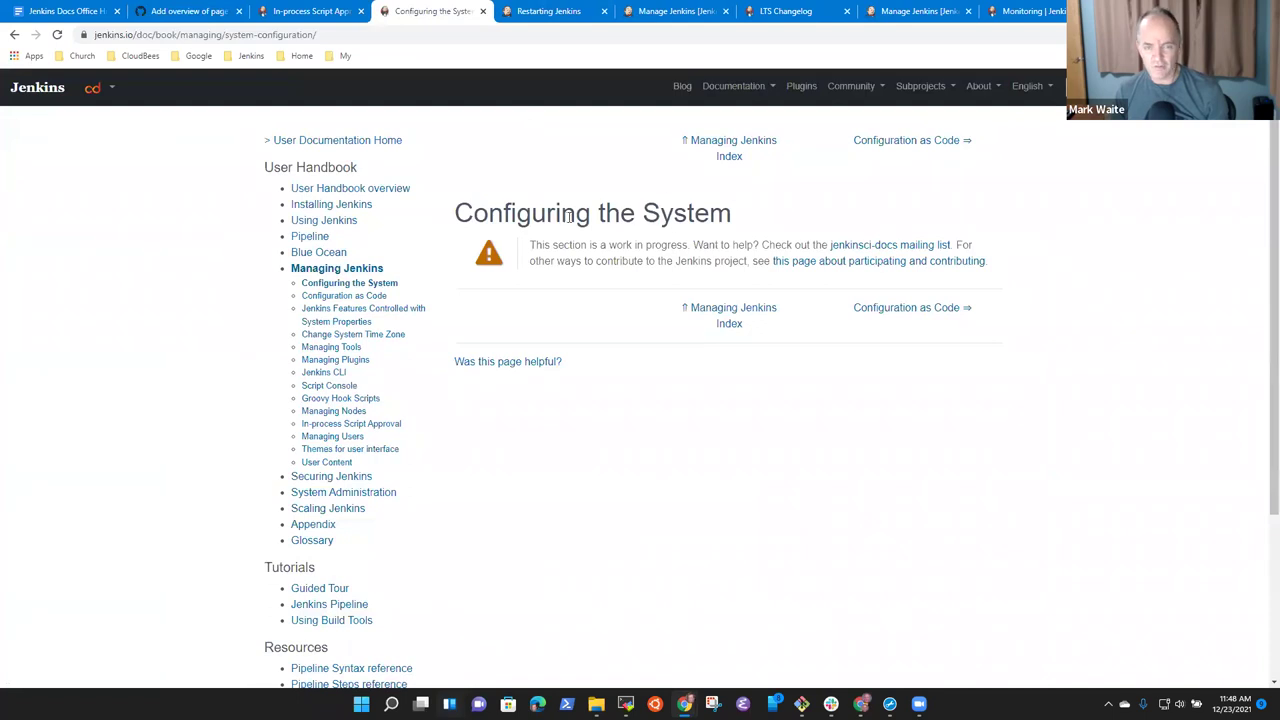
triple_click(537, 215)
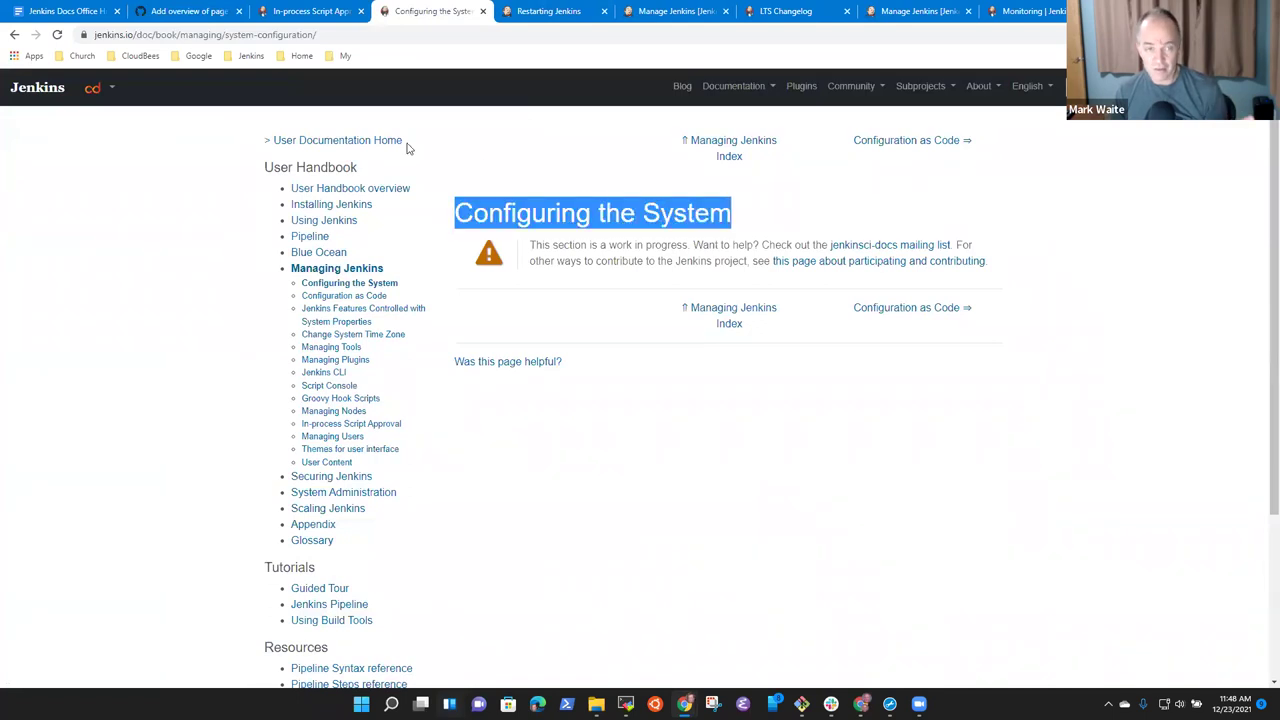
left_click(314, 14)
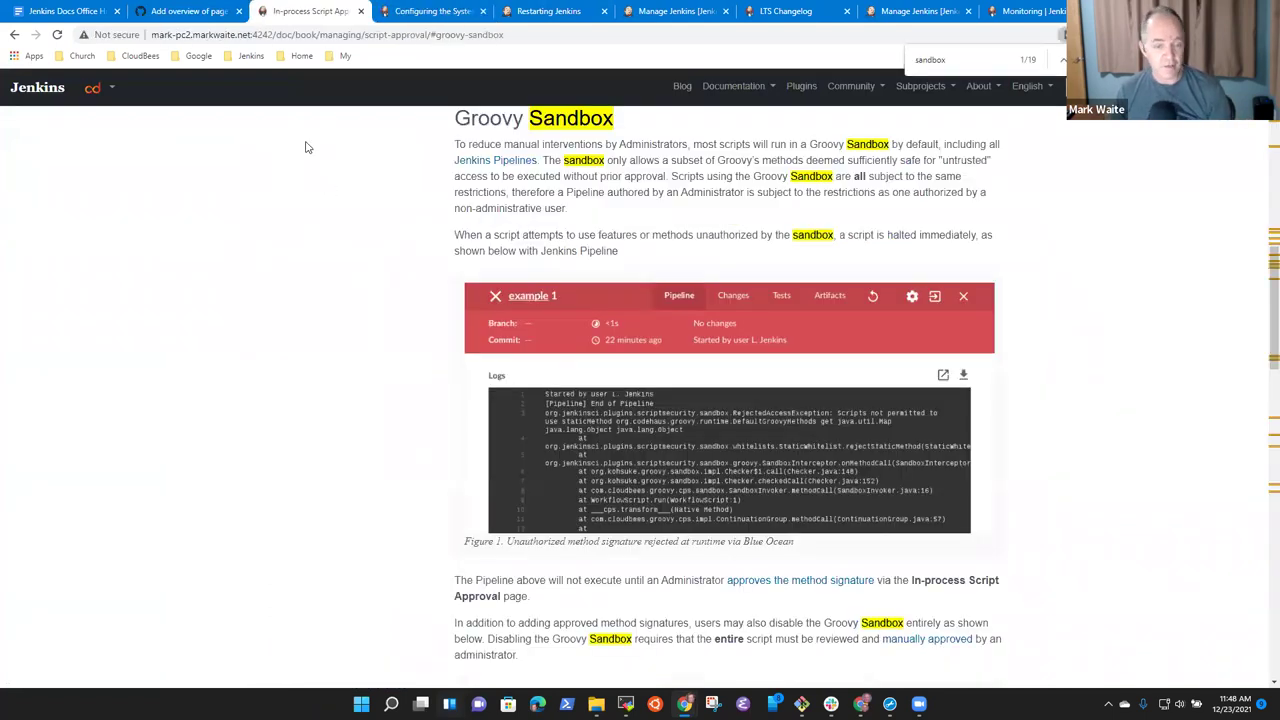
left_click(190, 12)
scroll(362, 325, "down", 10)
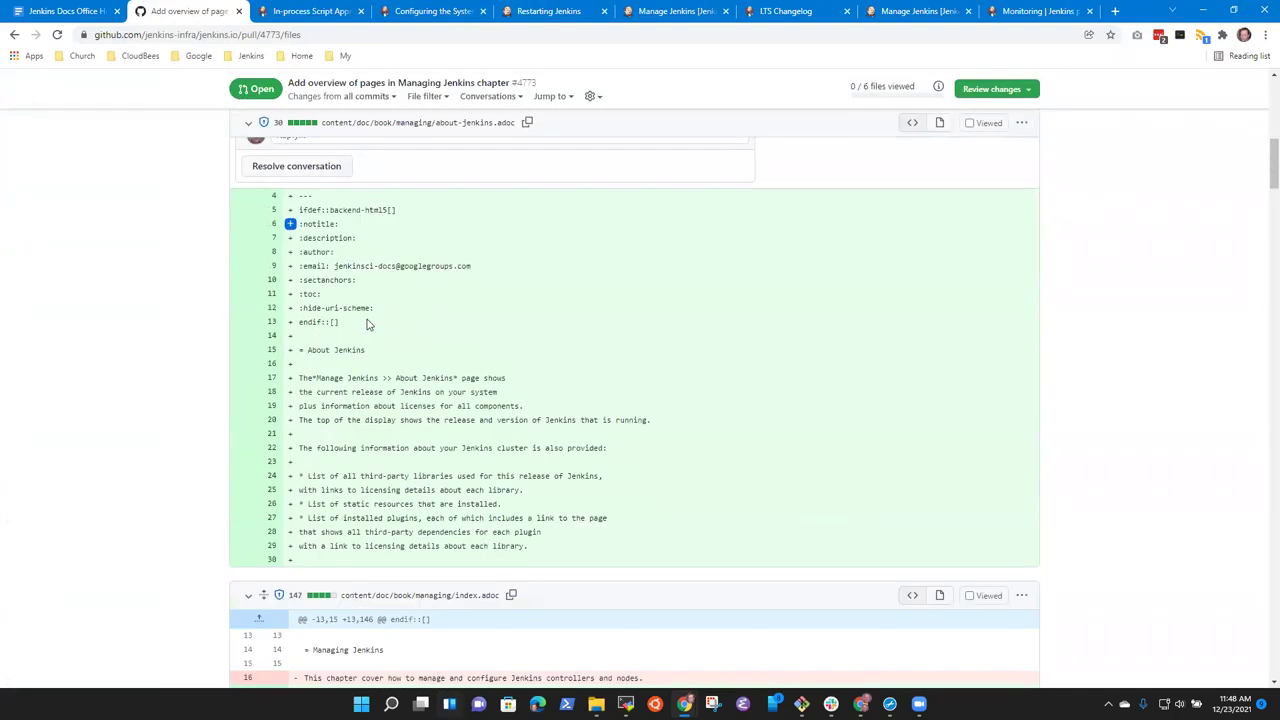
scroll(367, 325, "down", 15)
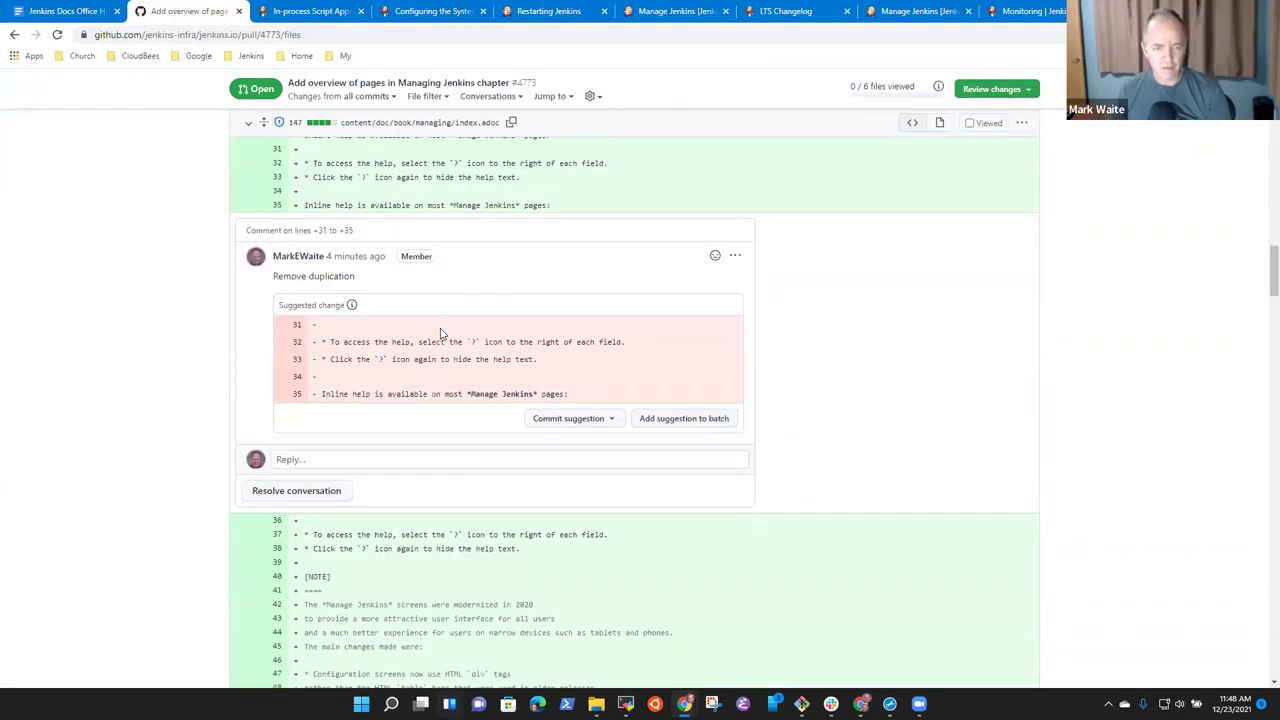
scroll(440, 333, "down", 8)
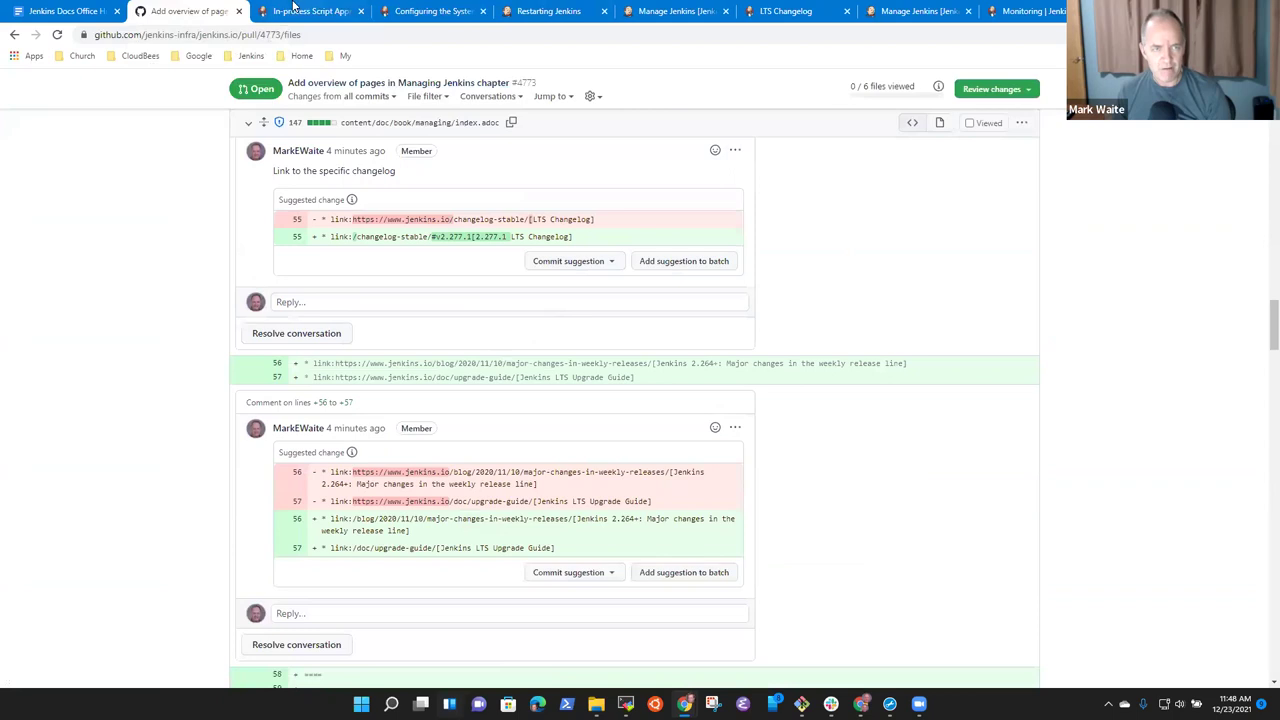
Reload the restarting Jenkins instance page and return to the Configuring the System page.
left_click(295, 11)
left_click(433, 11)
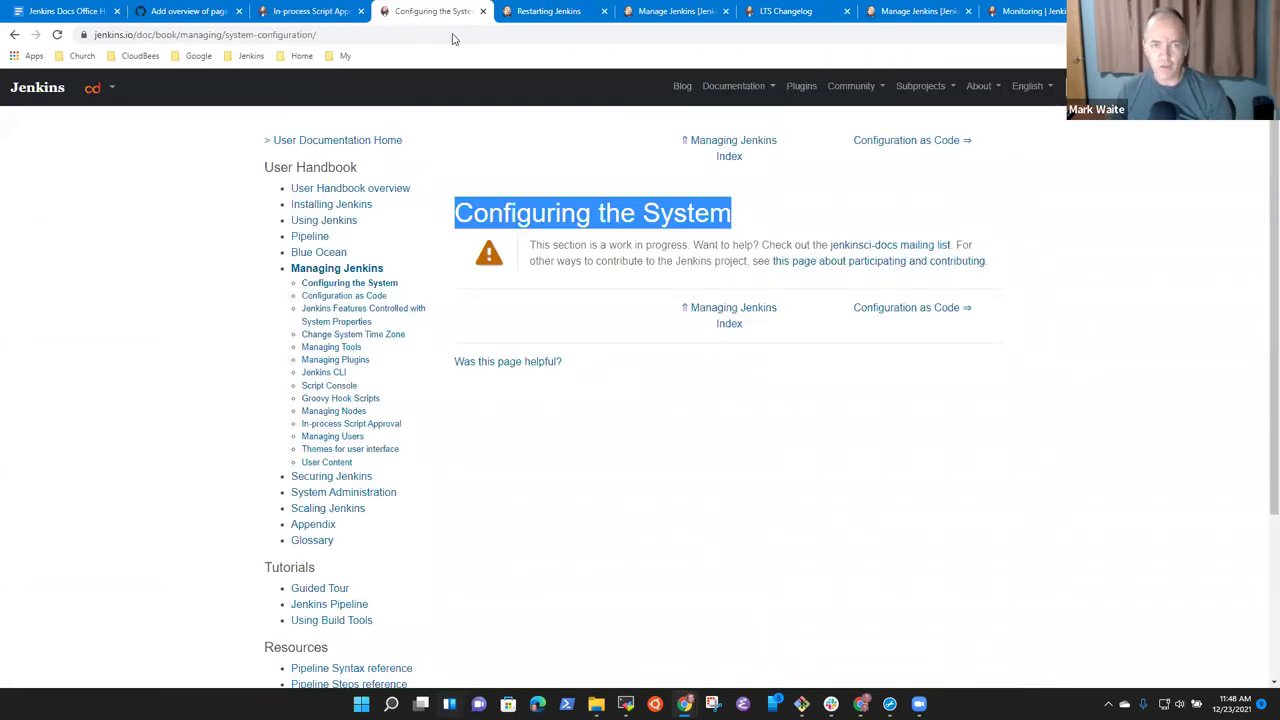
left_click(552, 11)
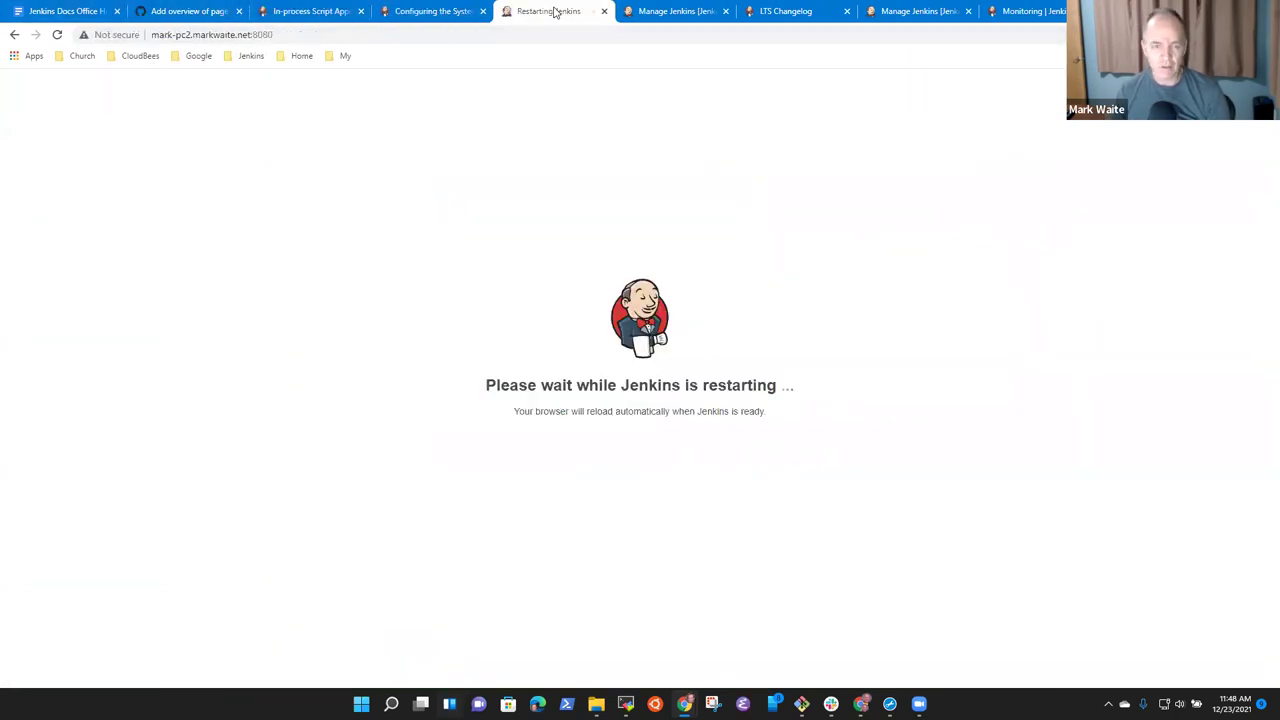
left_click(57, 34)
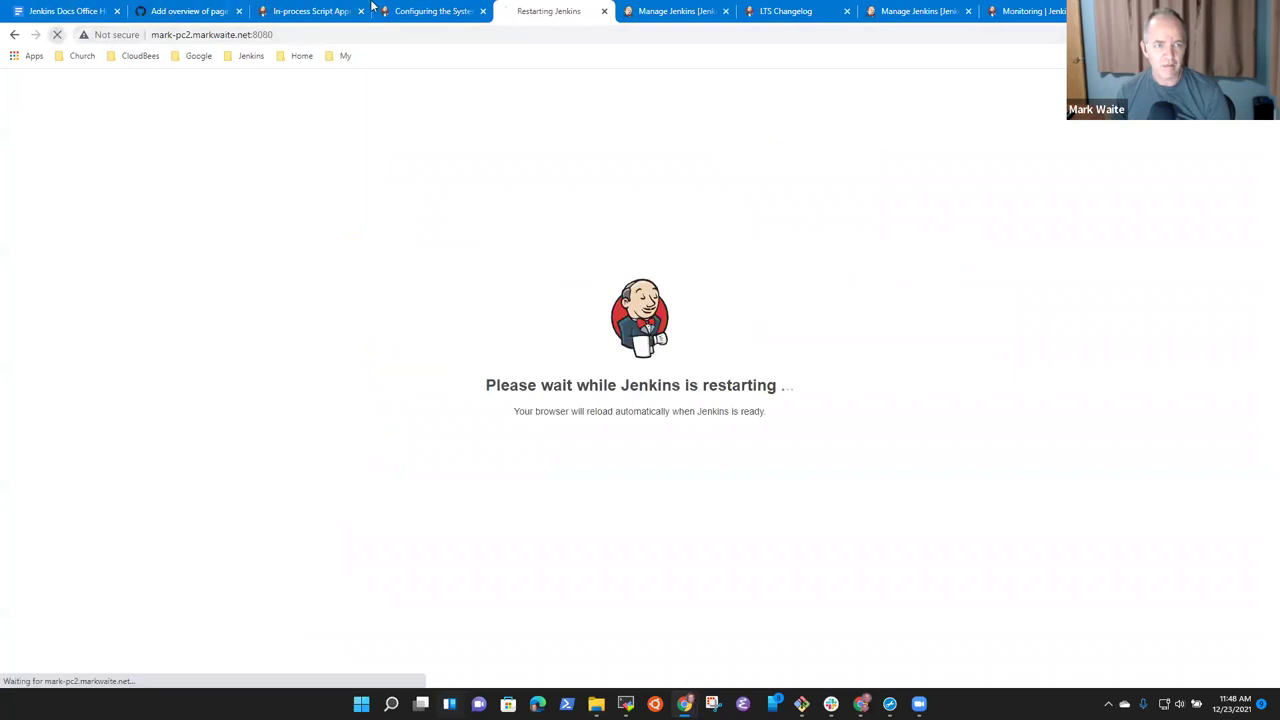
left_click(463, 10)
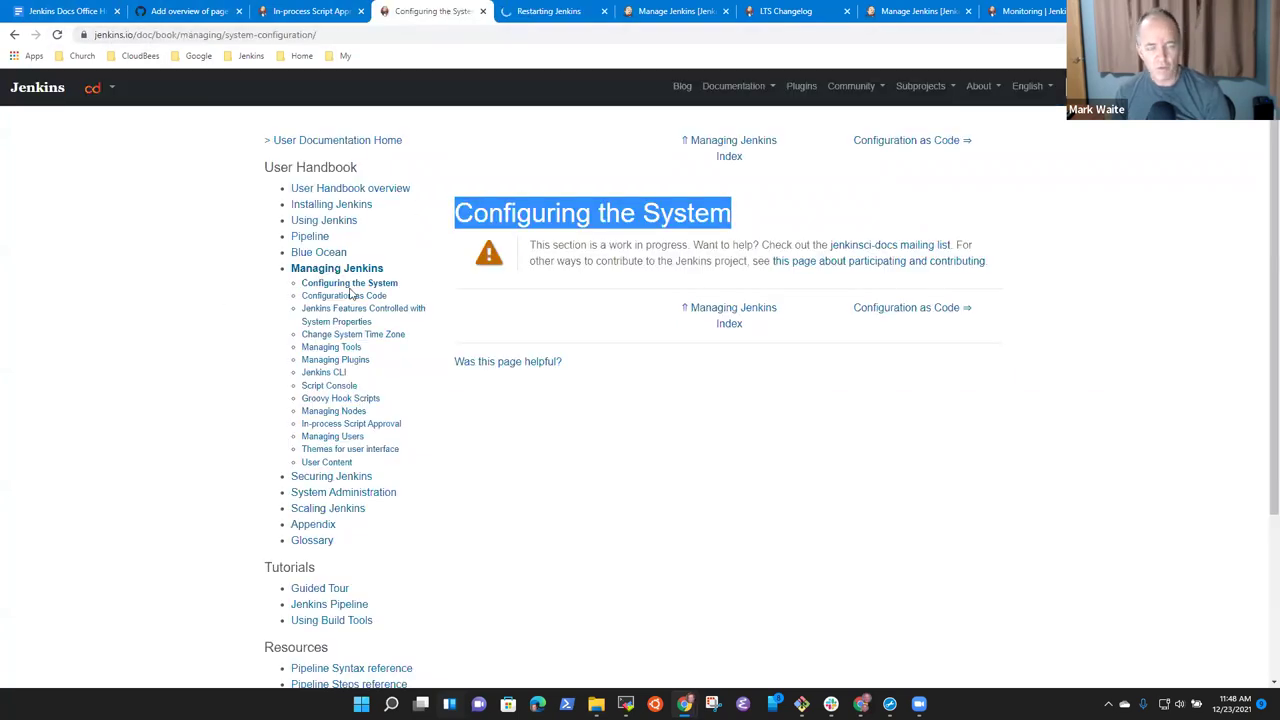
Step the Configuring the System tab back through its history to the jenkins.io home page.
left_click(13, 36)
left_click(13, 36)
left_click(13, 36)
left_click(13, 36)
Go back once more so the tab shows the blank new-tab page.
left_click(13, 36)
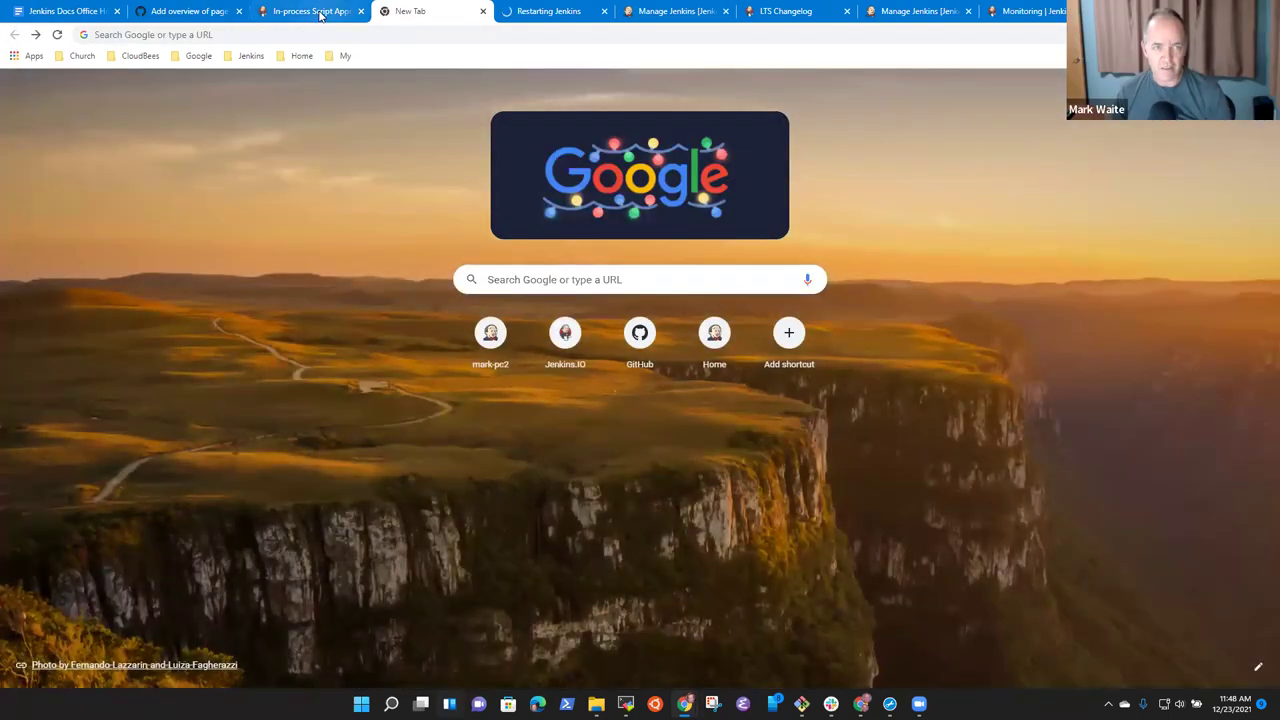
left_click(320, 12)
left_click(435, 12)
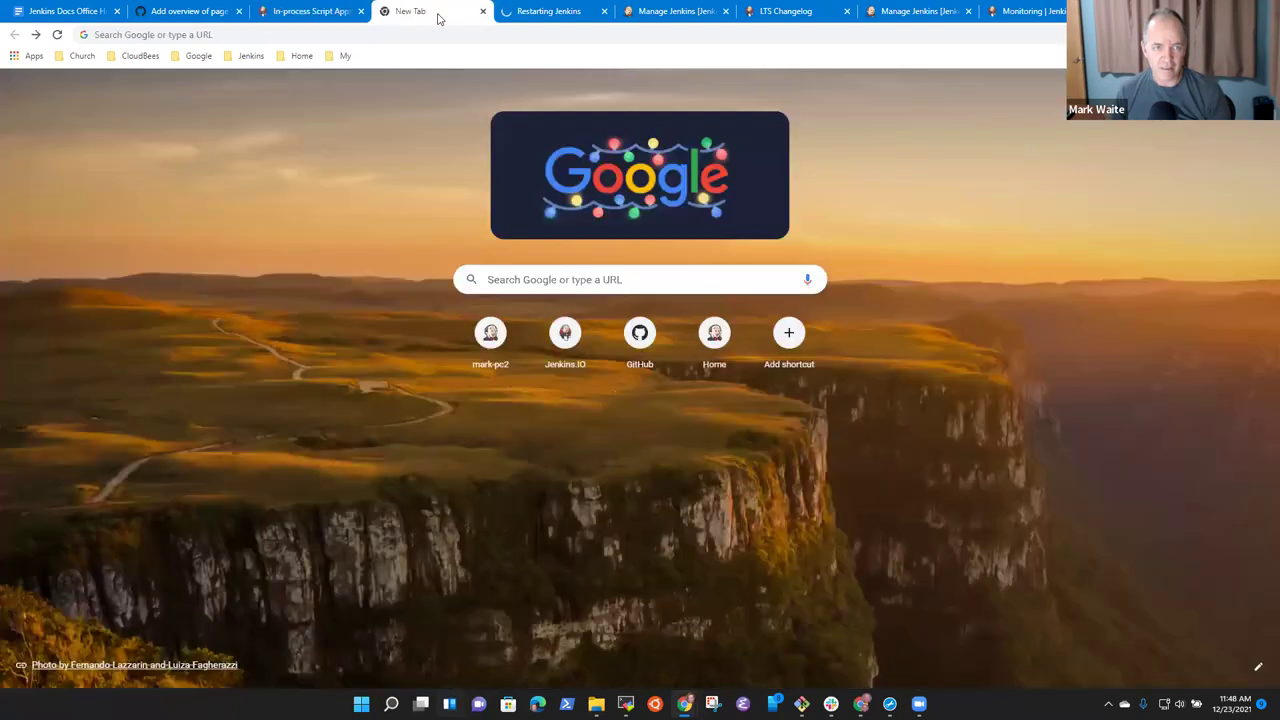
Open jenkins.io from the Jenkins > GitHub bookmarks and show its open pull requests.
left_click(258, 58)
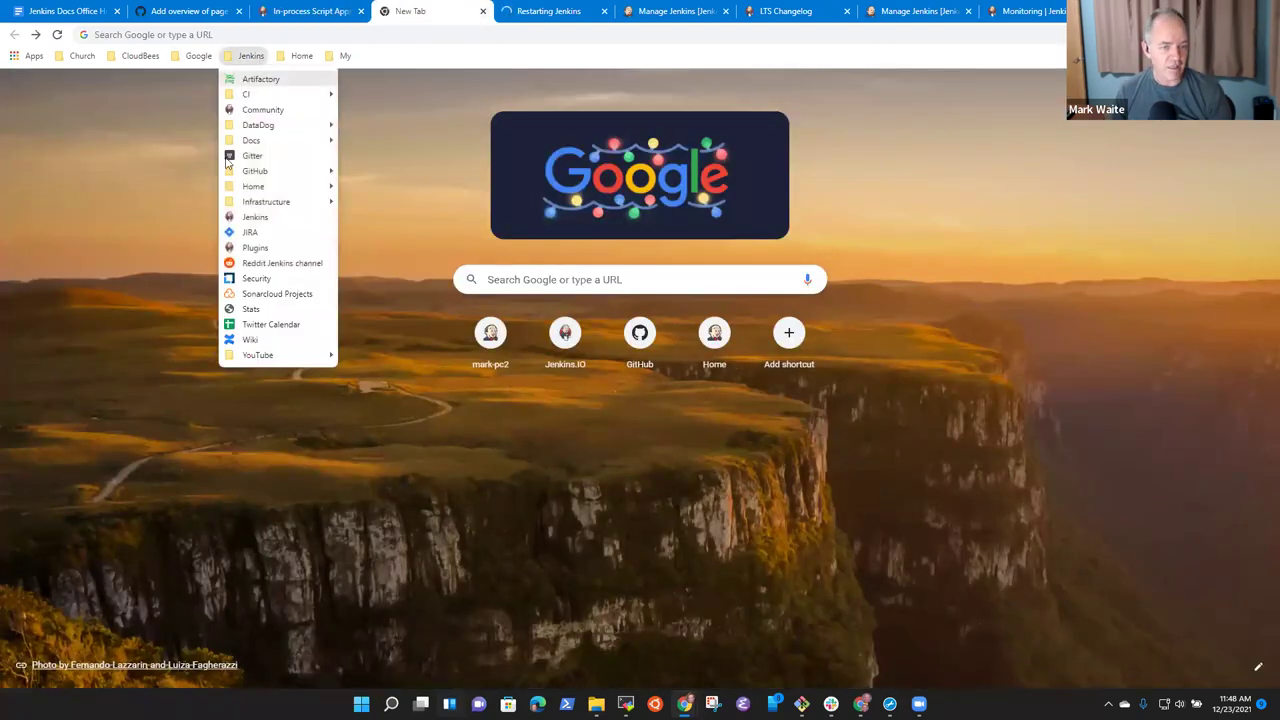
mouse_move(280, 172)
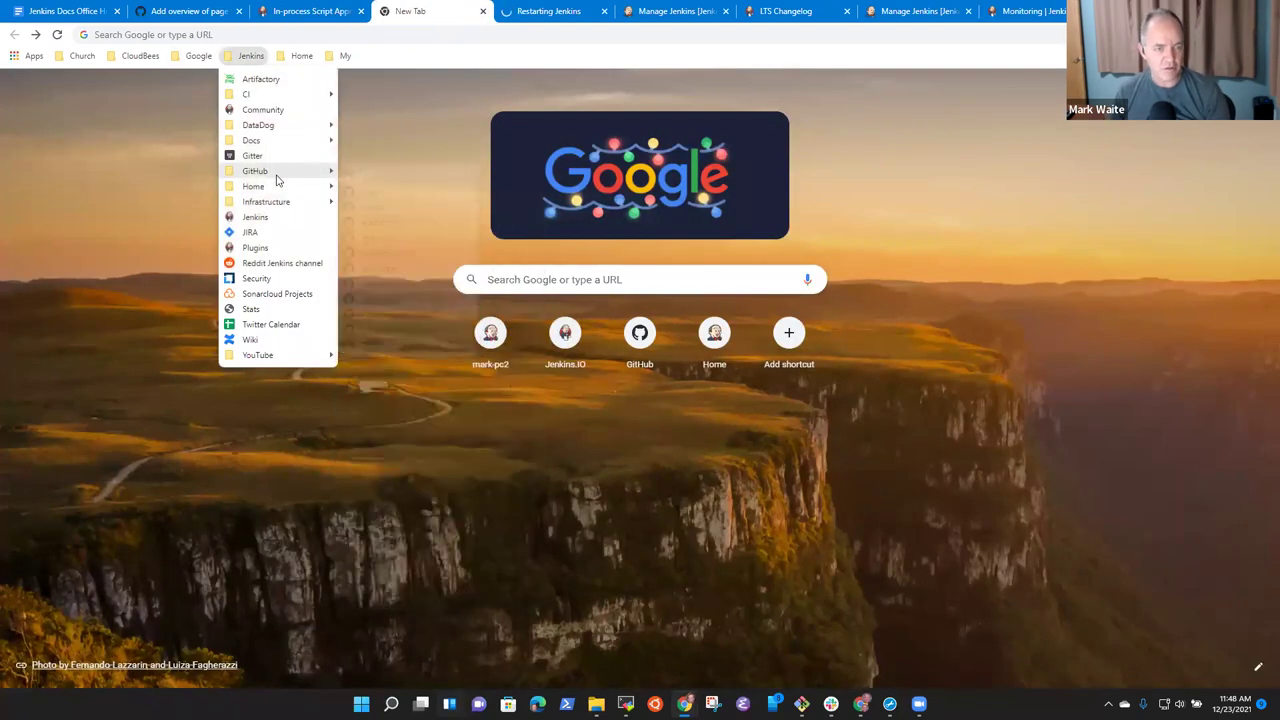
left_click(378, 238)
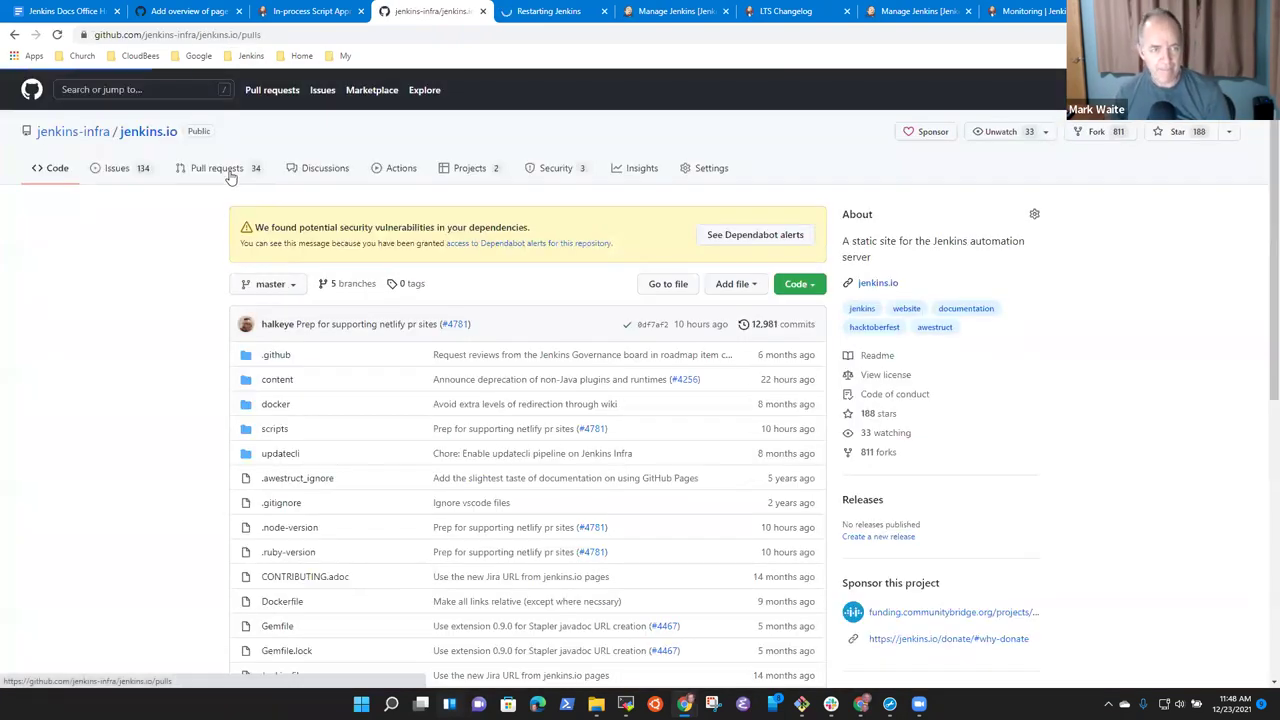
left_click(229, 174)
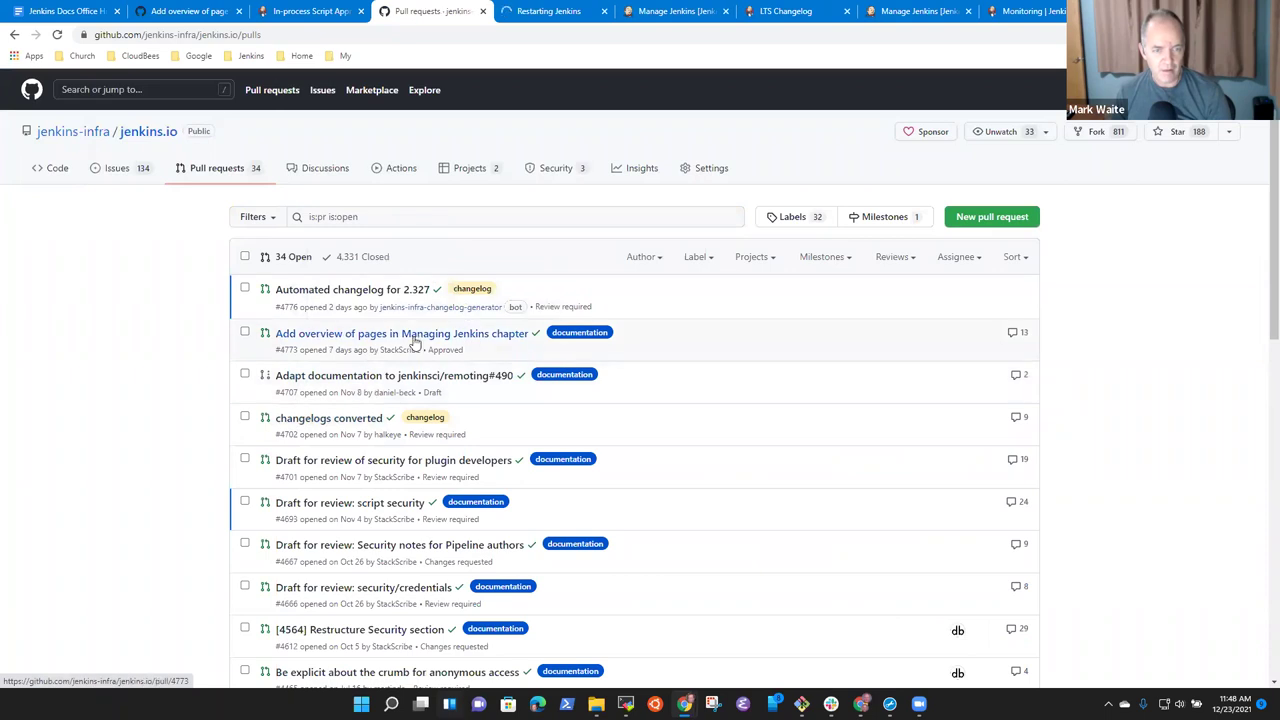
Filter the open pull requests by the contributor's author name, leaving their three PRs.
mouse_move(416, 340)
left_click(409, 218)
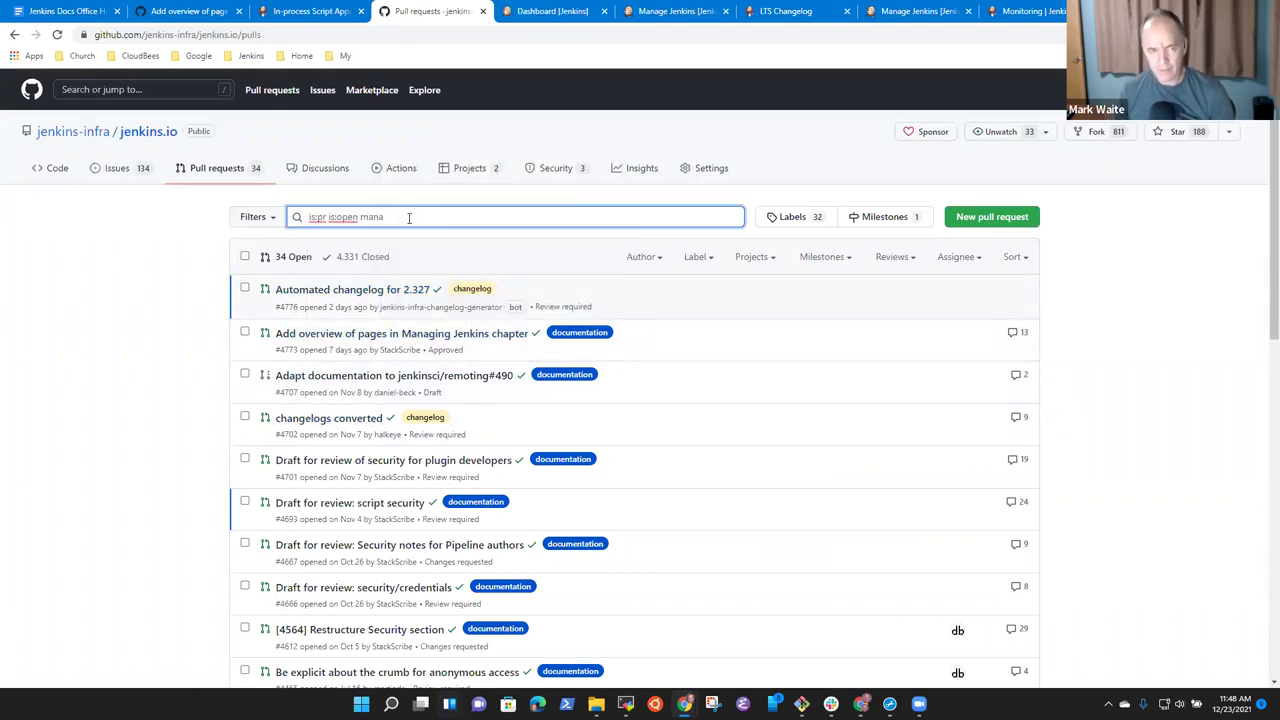
left_click(656, 262)
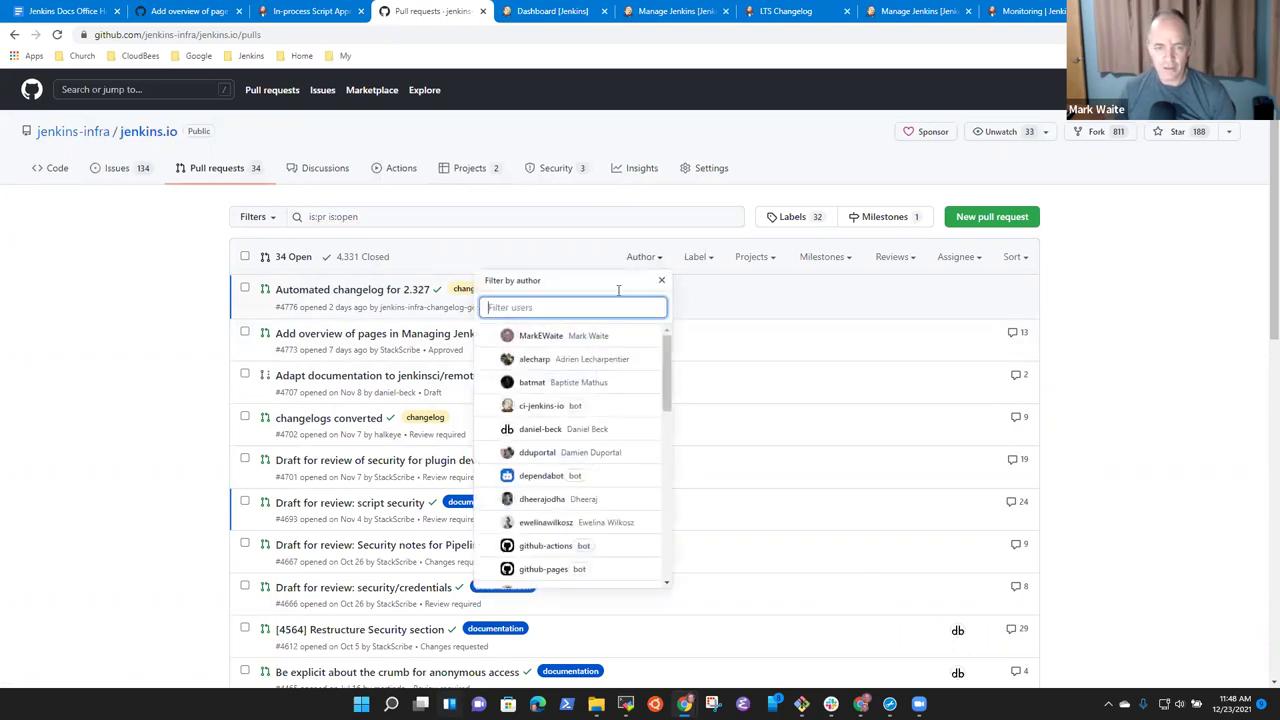
type("getJv")
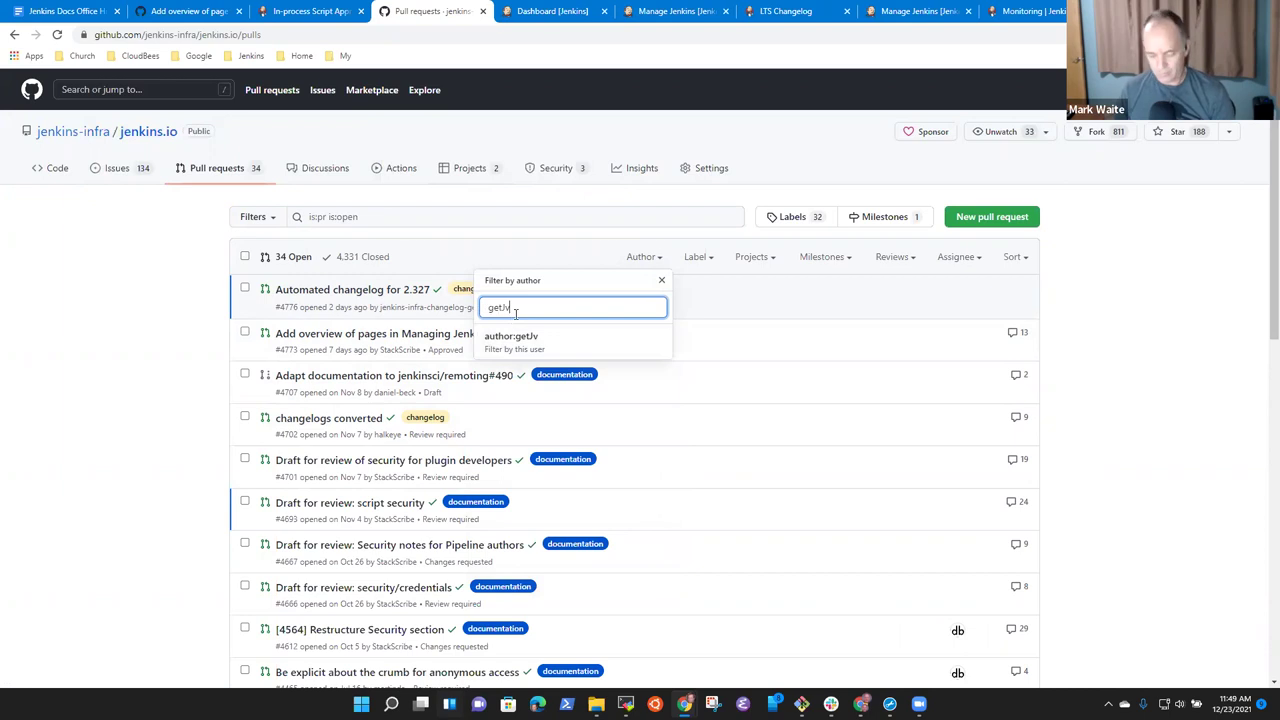
key("Return")
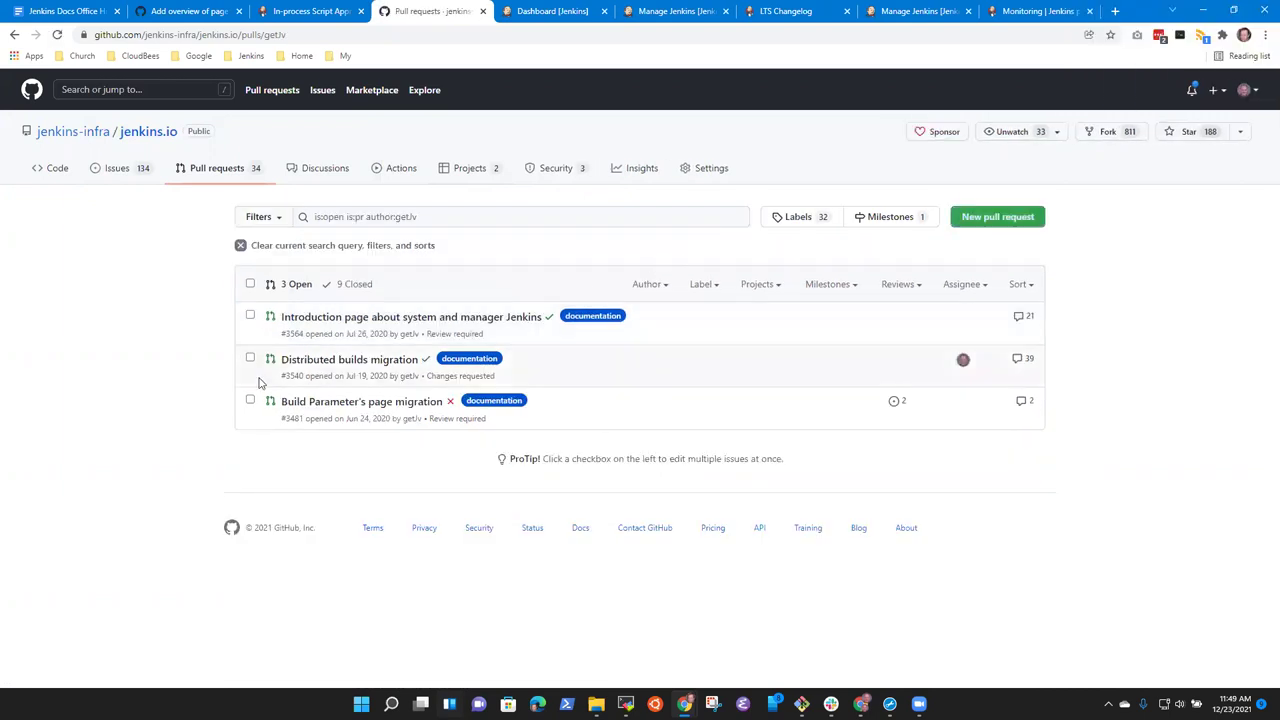
Open #3564 'Introduction page about system and manager Jenkins' from the author's pull requests.
left_click(365, 368)
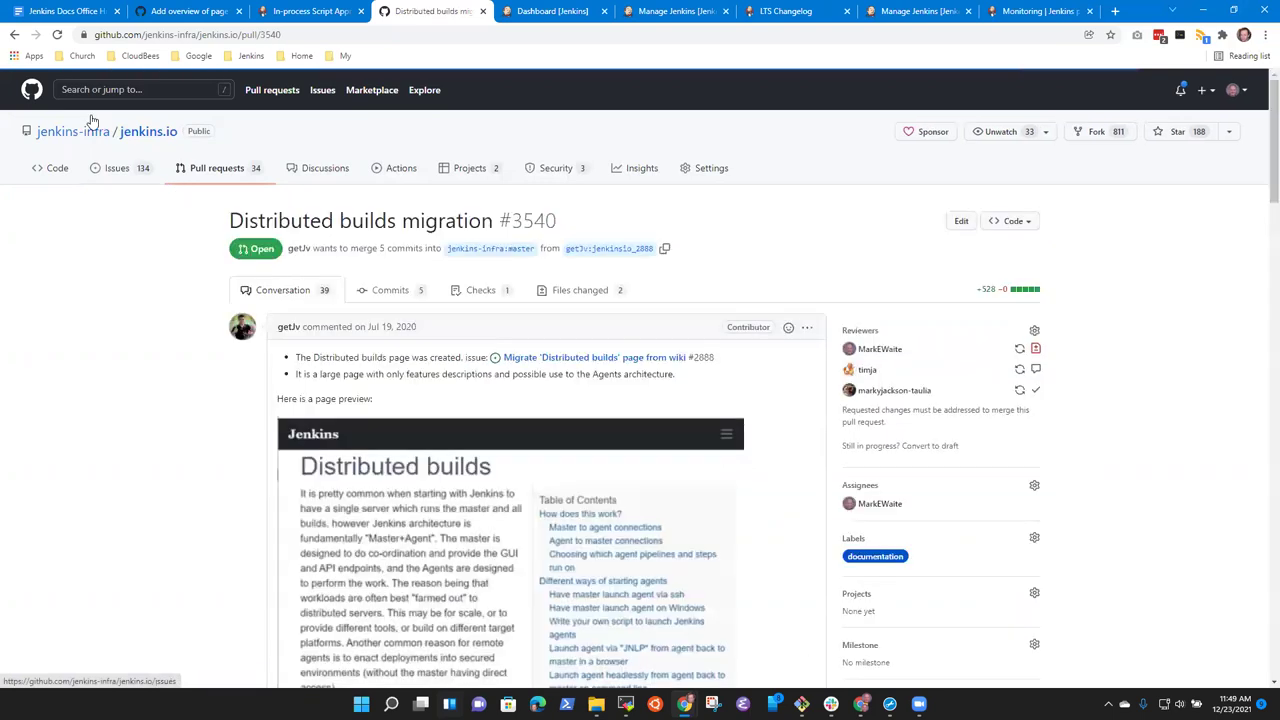
key("alt+Left")
left_click(407, 318)
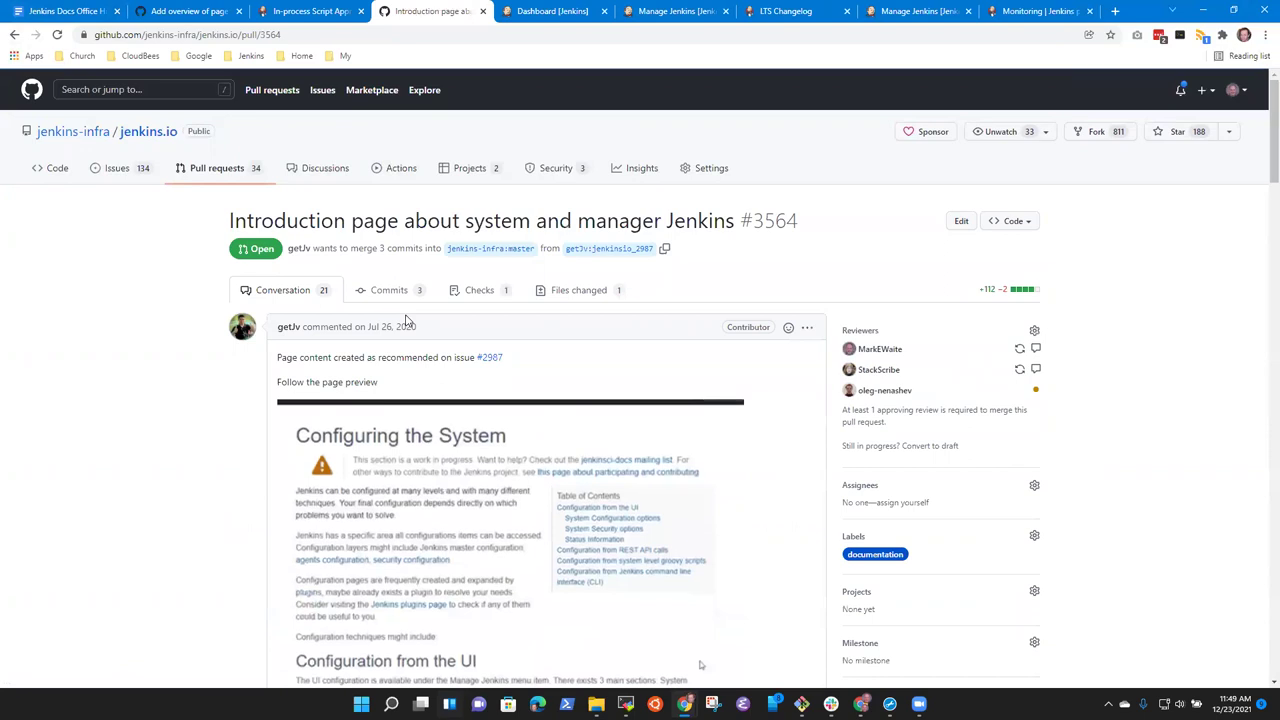
Read #3564's outdated system-configuration.adoc review comments, including the suggestion to add 'etc.' to a list.
scroll(480, 480, "down", 2)
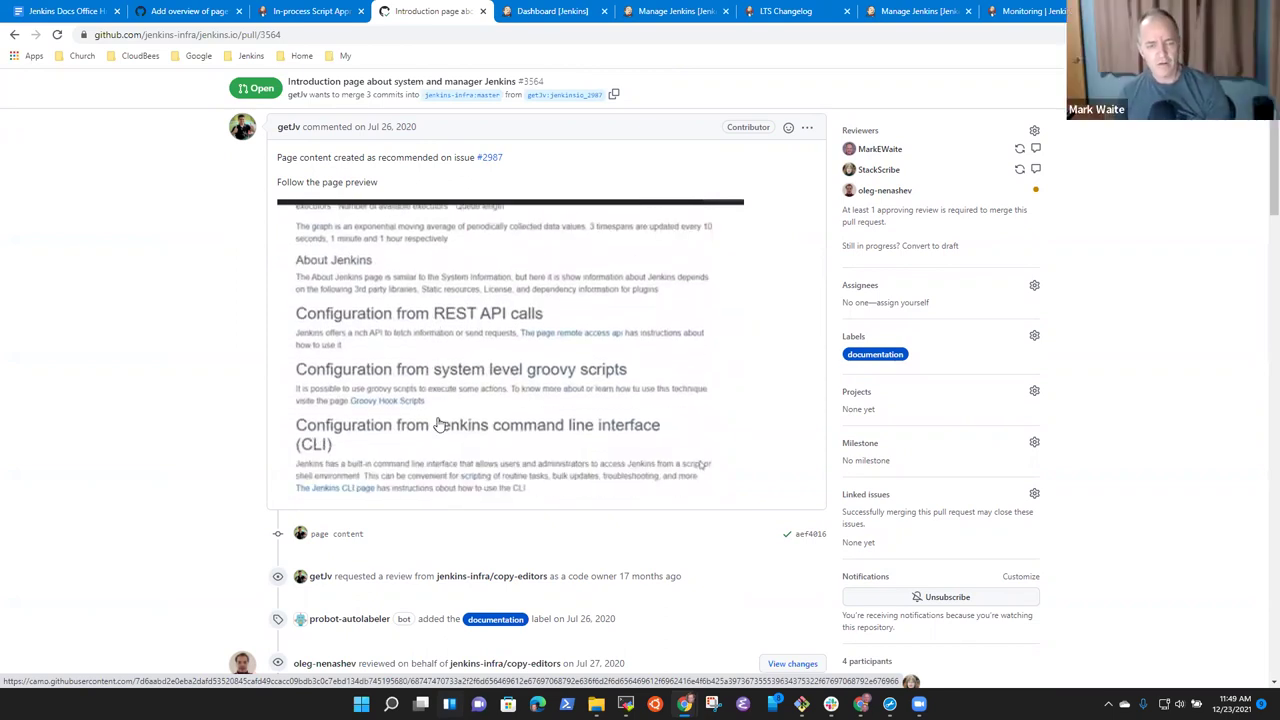
scroll(455, 424, "up", 3)
scroll(440, 330, "down", 5)
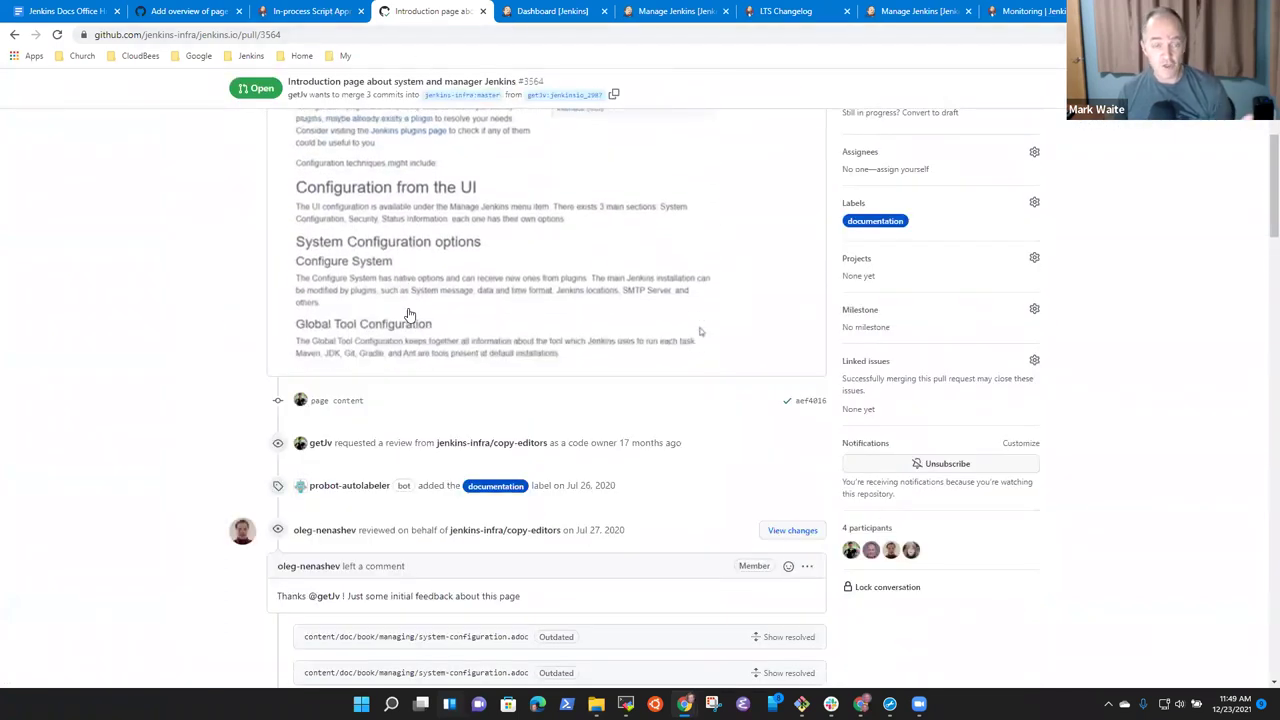
scroll(515, 280, "up", 10)
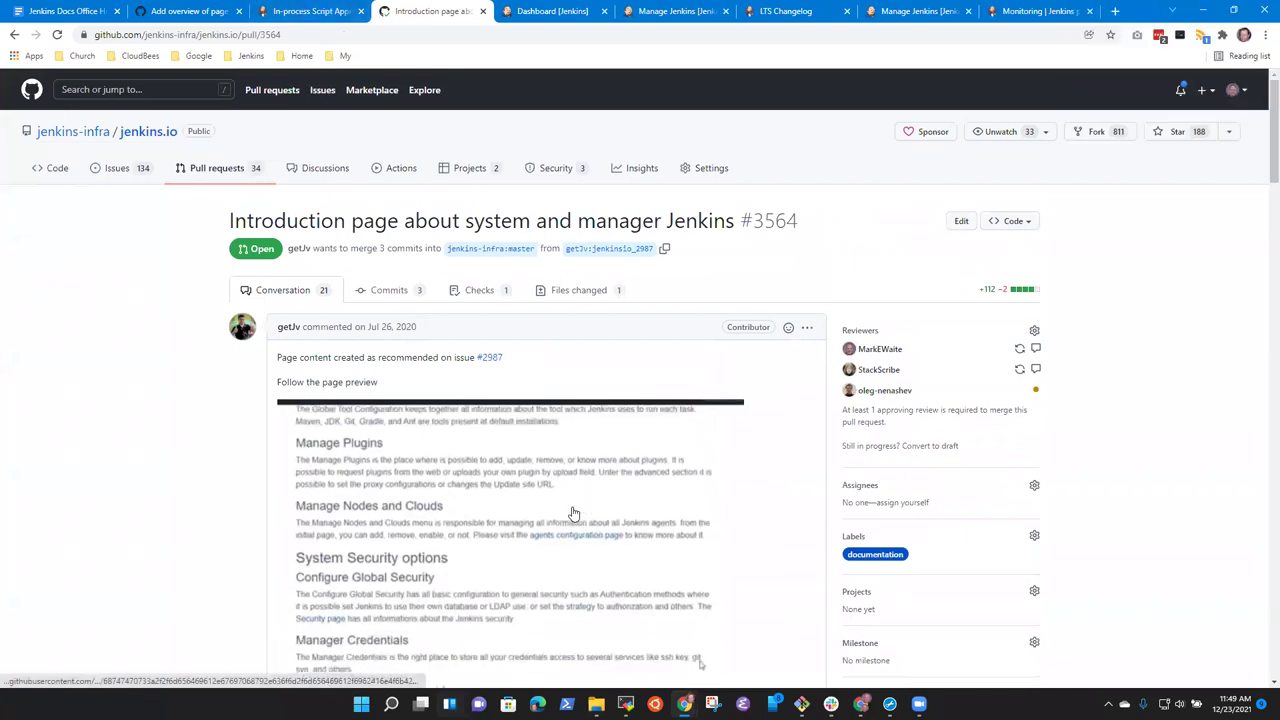
scroll(589, 509, "down", 20)
scroll(603, 506, "up", 6)
scroll(604, 503, "up", 12)
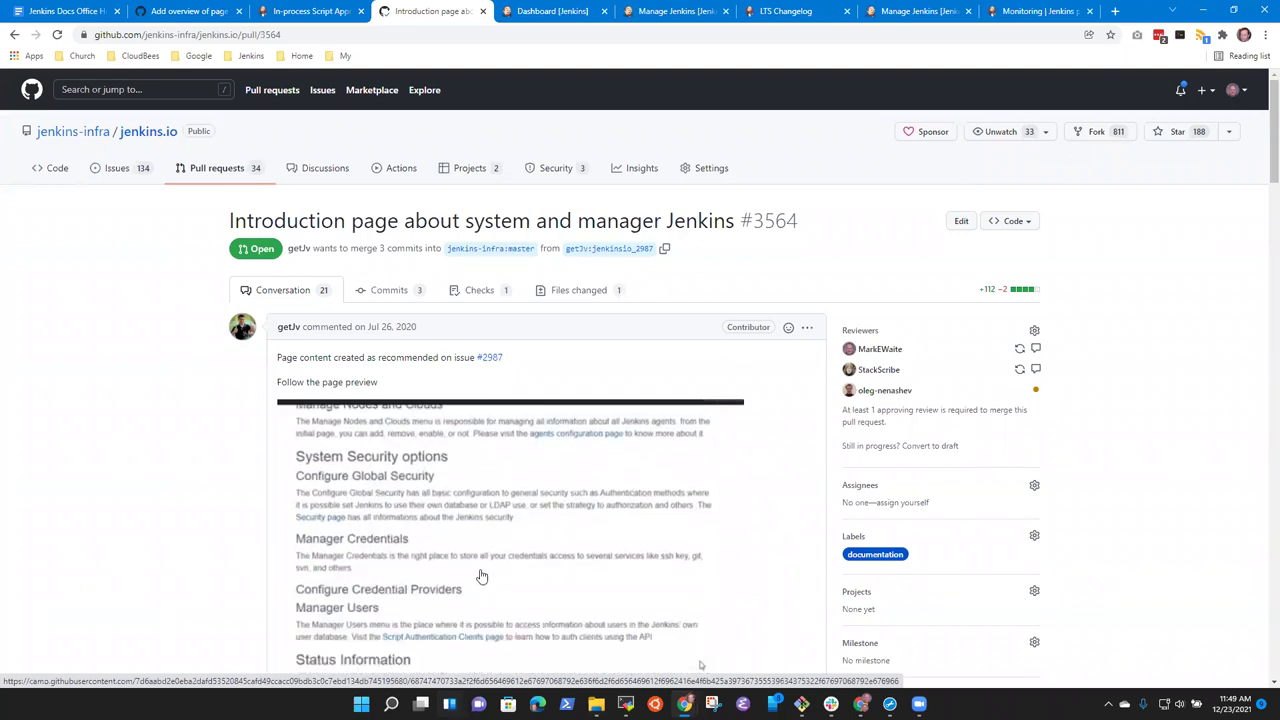
scroll(495, 545, "down", 2)
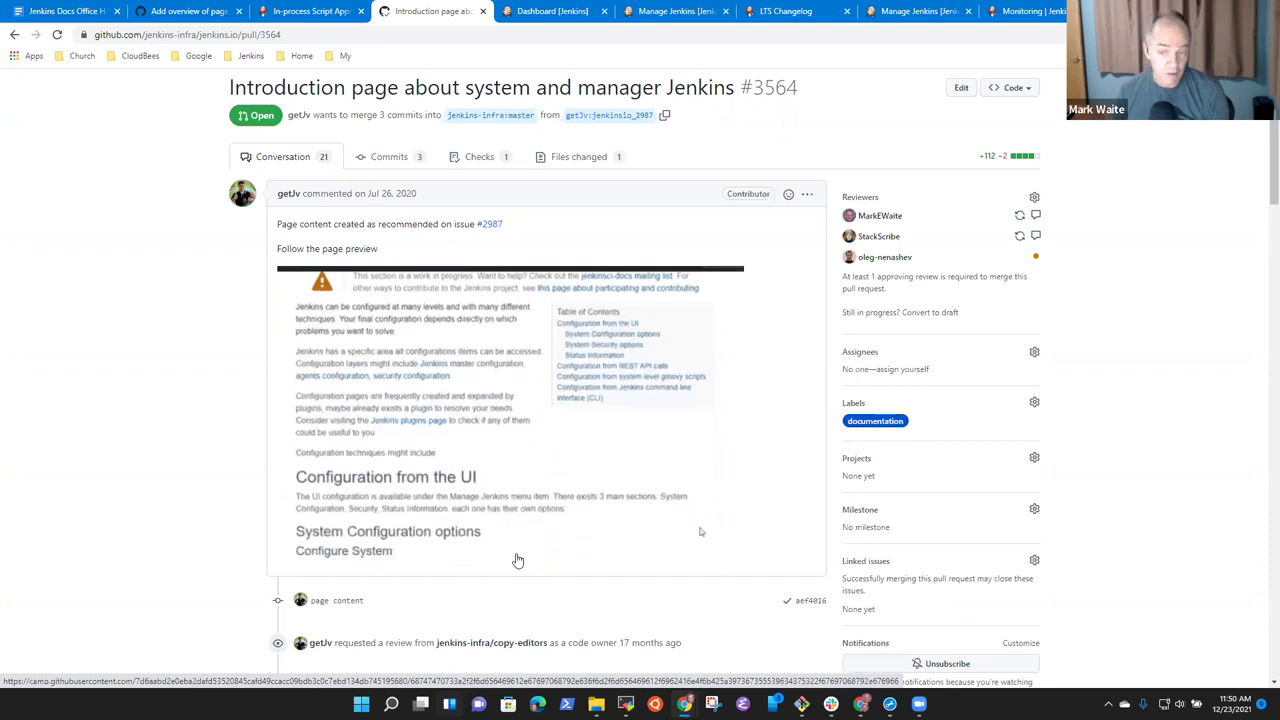
scroll(521, 558, "down", 6)
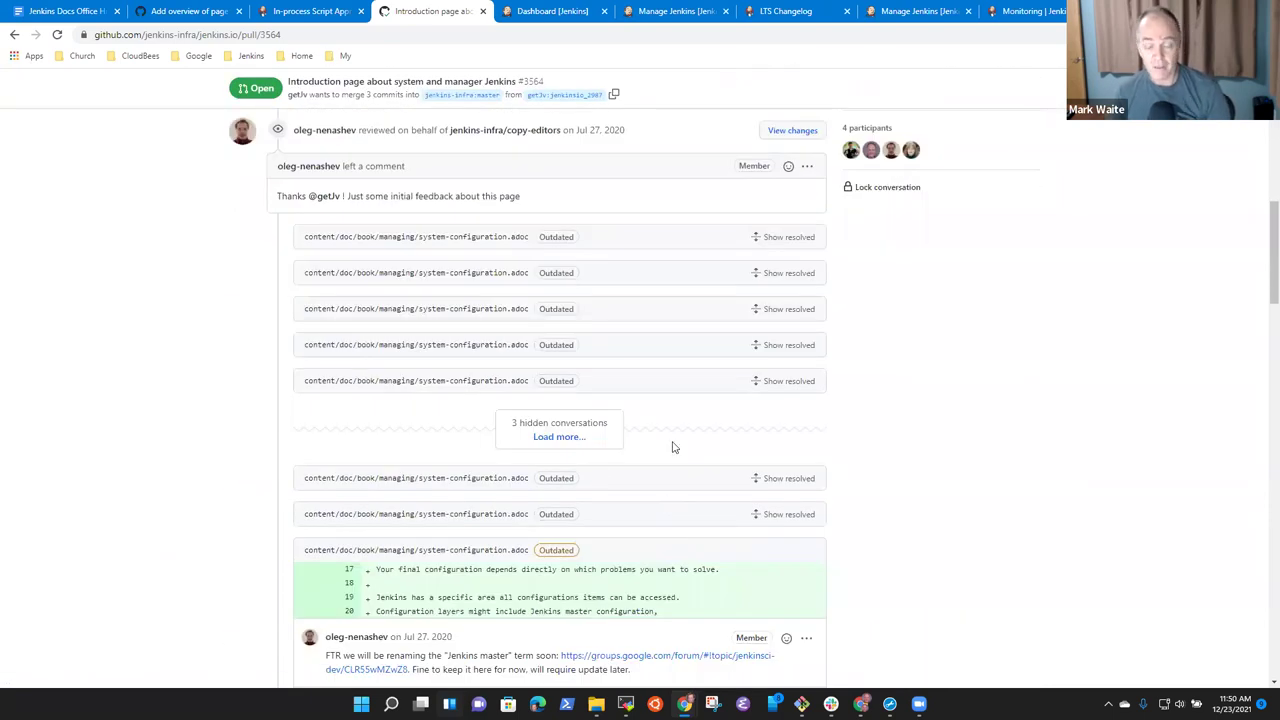
scroll(659, 464, "down", 4)
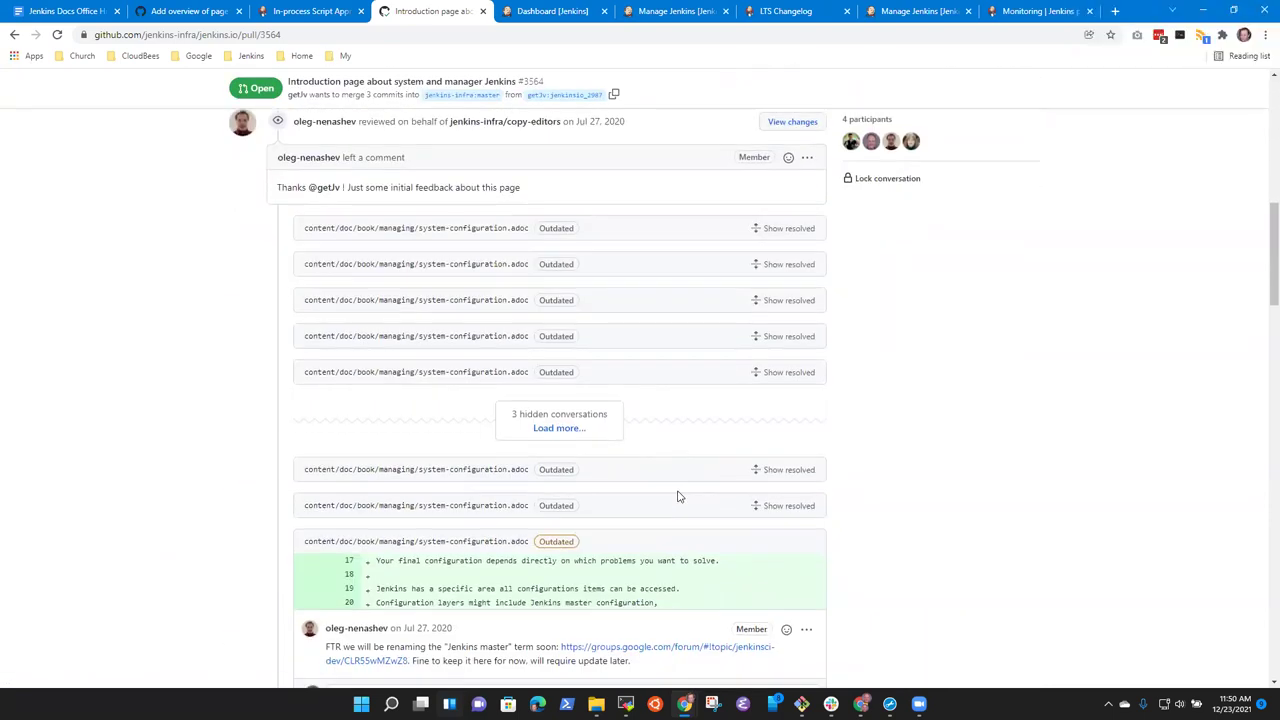
left_click(310, 11)
left_click(443, 13)
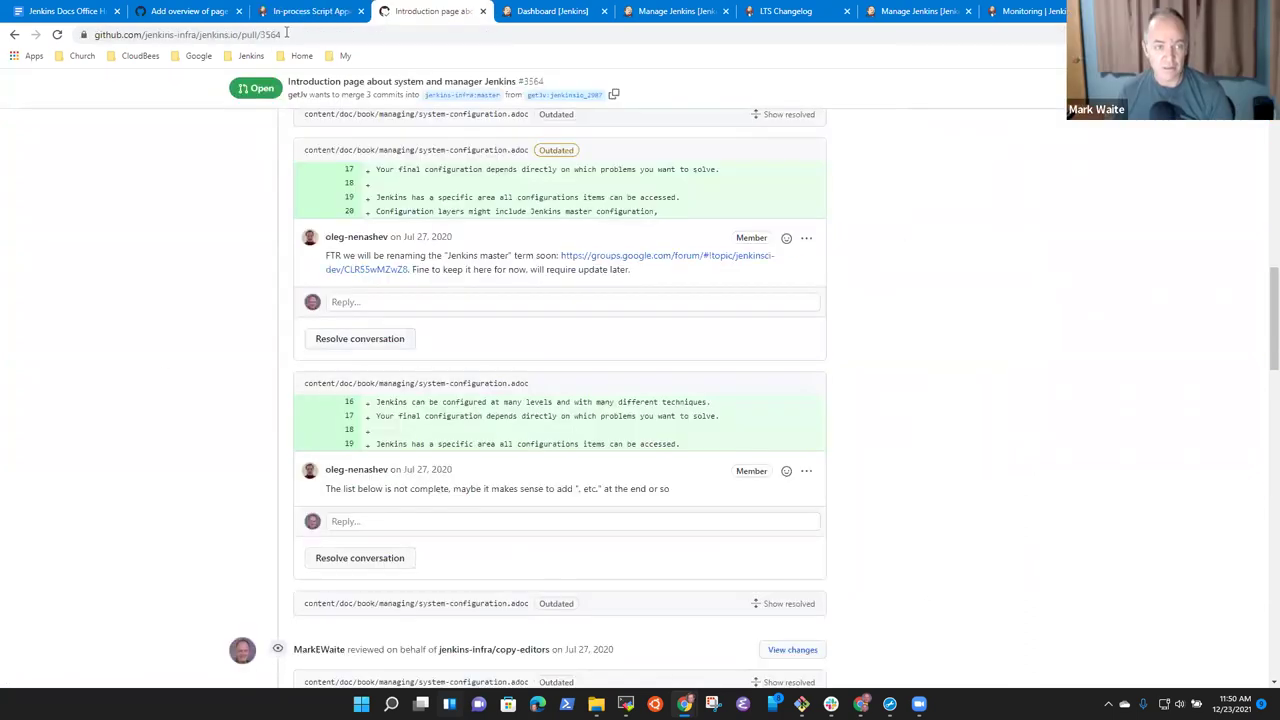
Return to PR #4773's changed files and scroll back through the diffs.
left_click(192, 11)
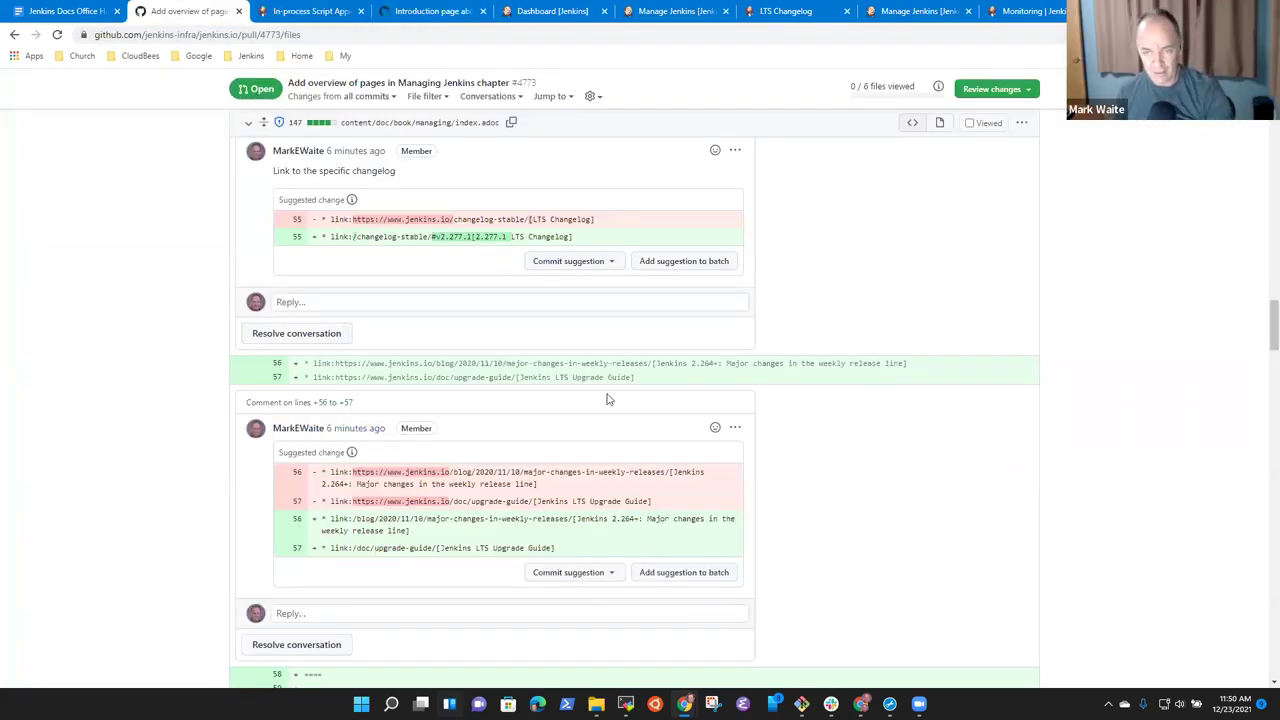
scroll(555, 425, "up", 5)
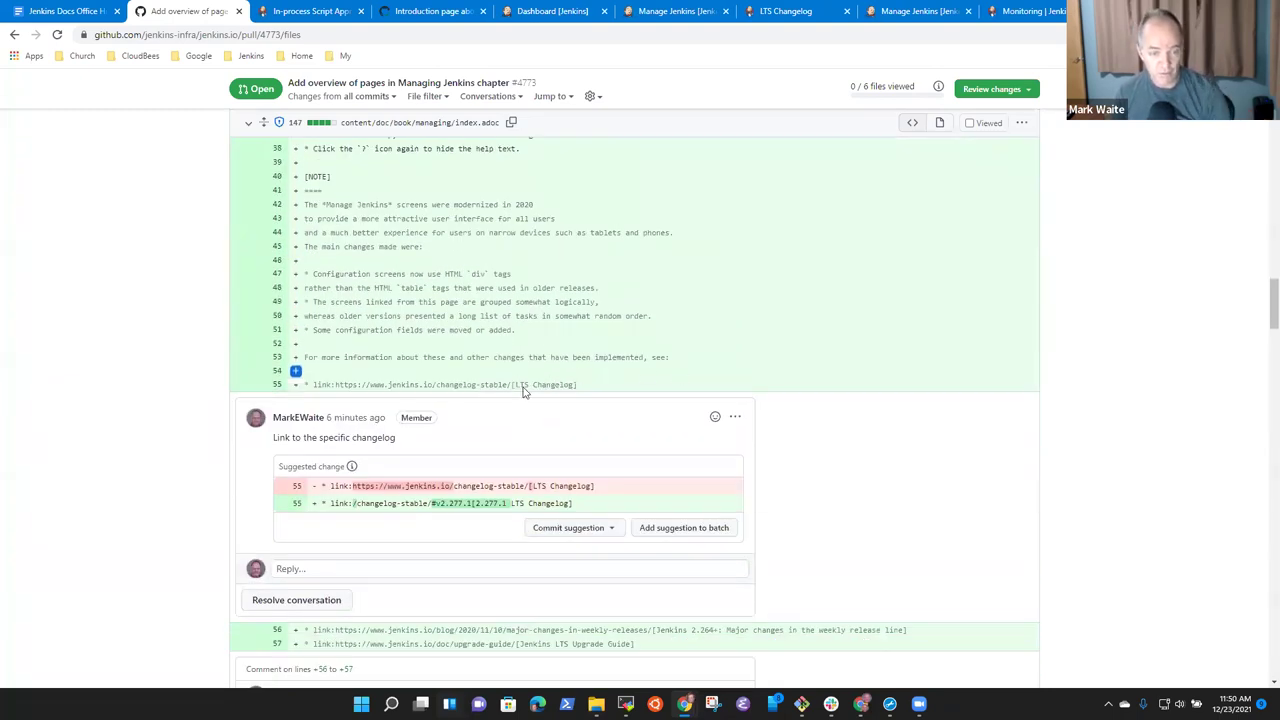
scroll(757, 306, "up", 8)
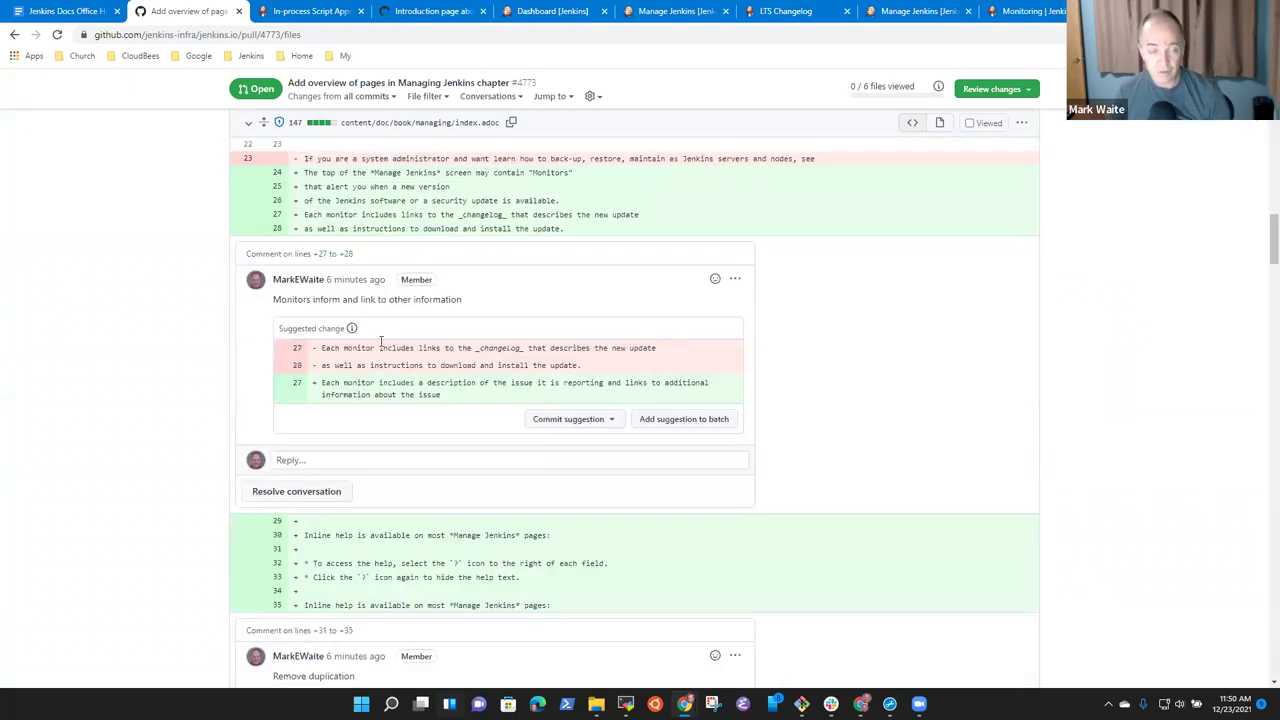
scroll(352, 316, "up", 15)
scroll(455, 369, "up", 3)
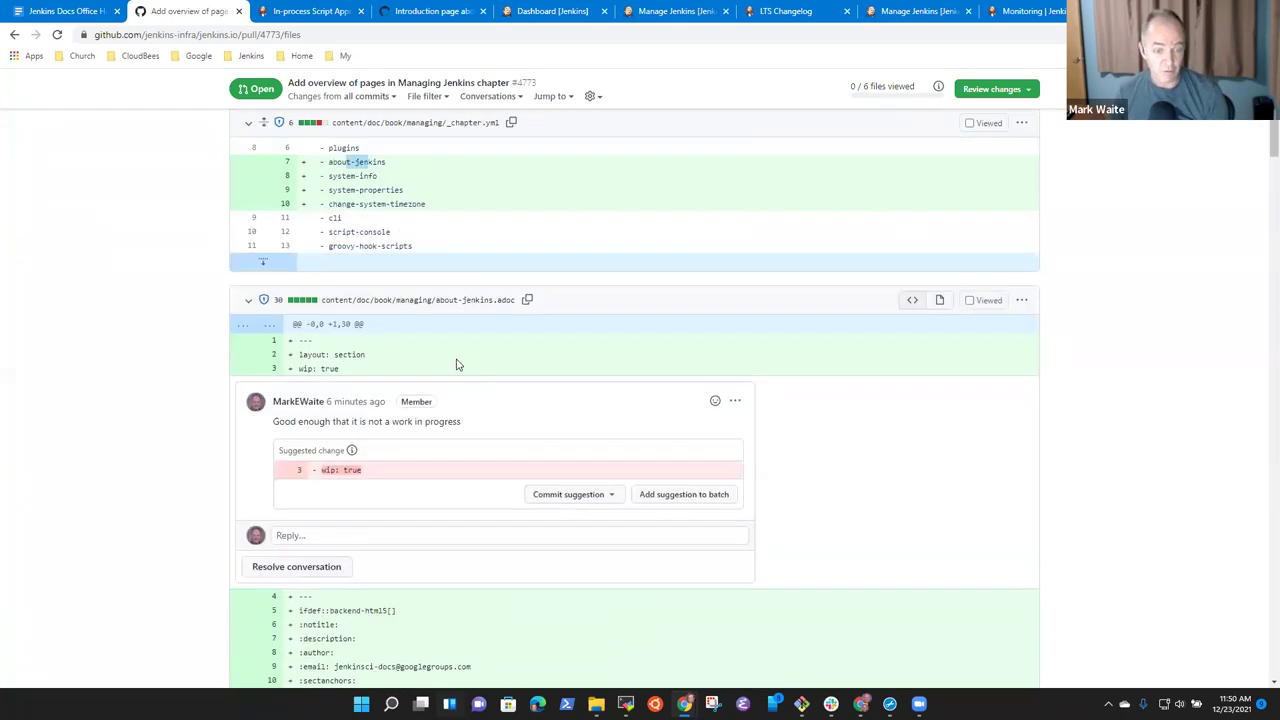
scroll(466, 357, "up", 5)
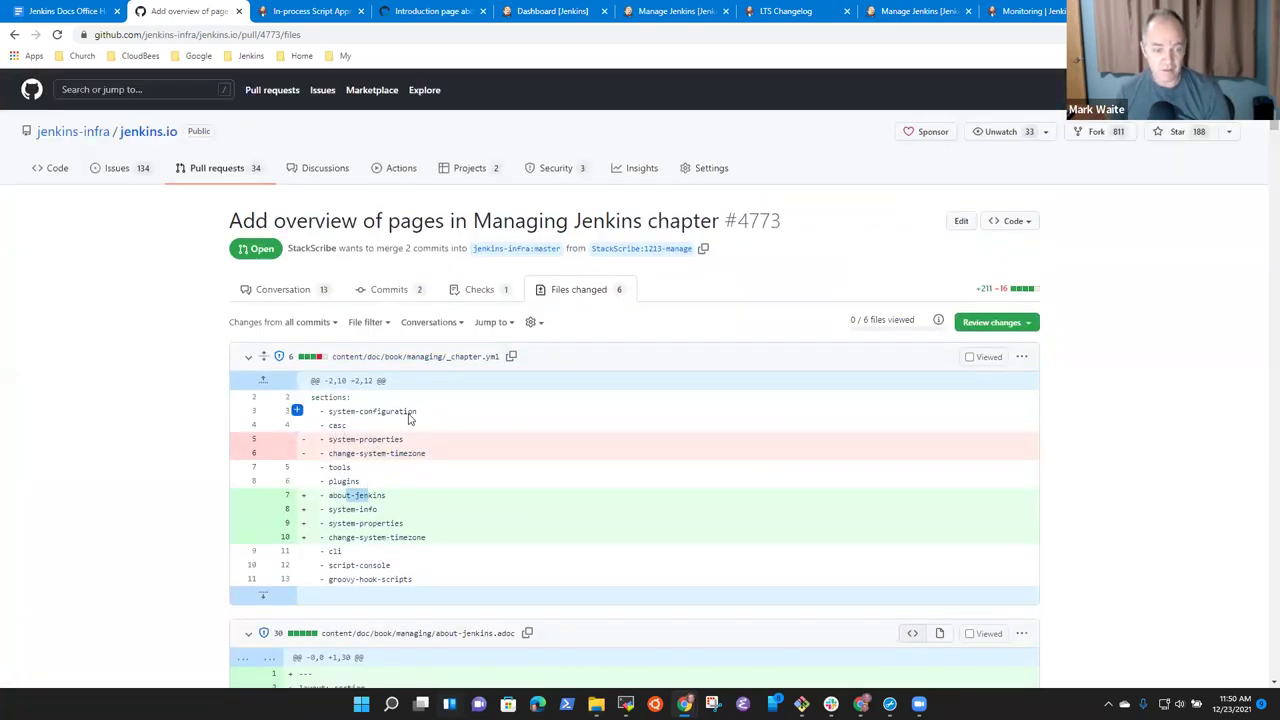
scroll(429, 549, "down", 4)
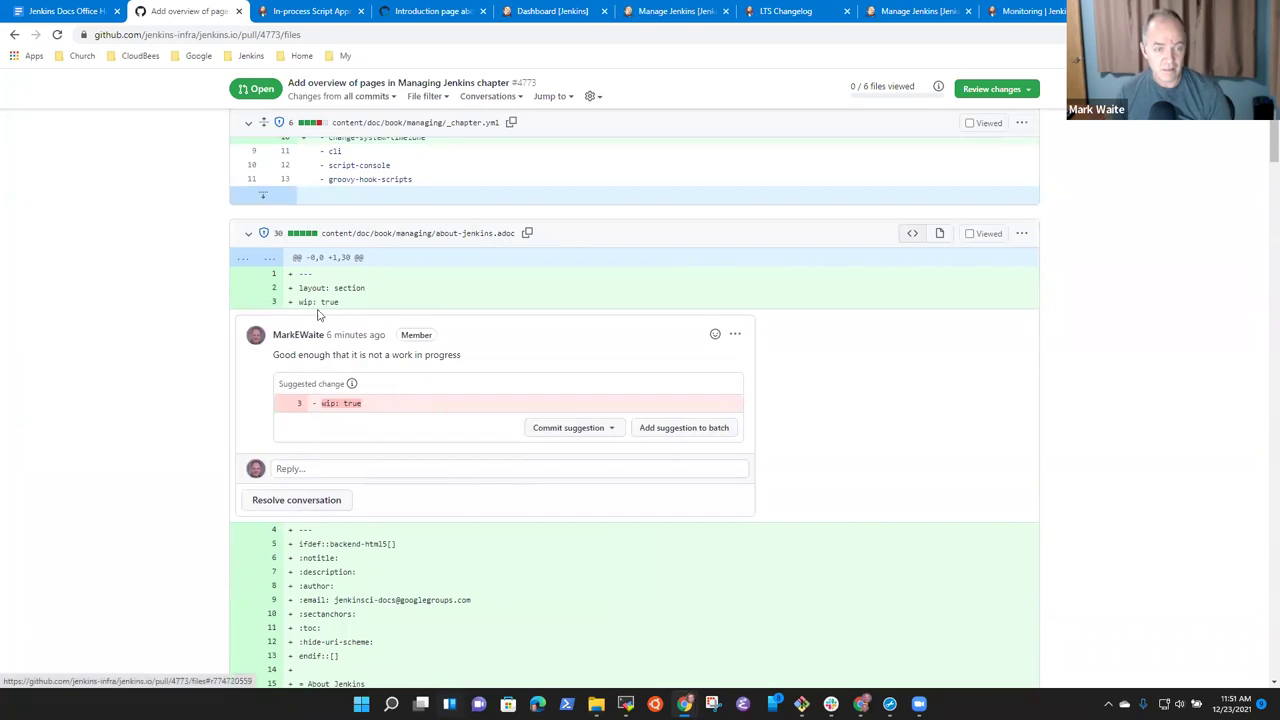
scroll(403, 453, "down", 3)
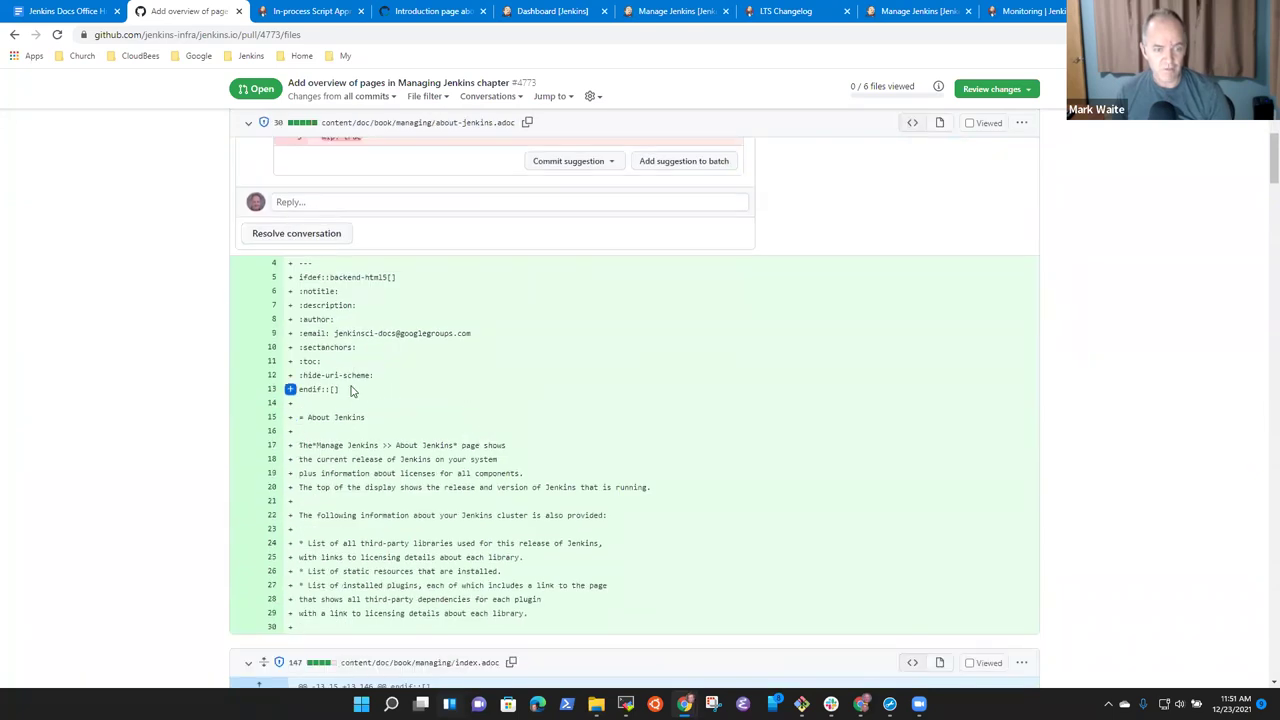
Find 'wip' and start a suggested change deleting system-info.adoc's 'wip: true' line 3.
key("ctrl+f")
type("wip")
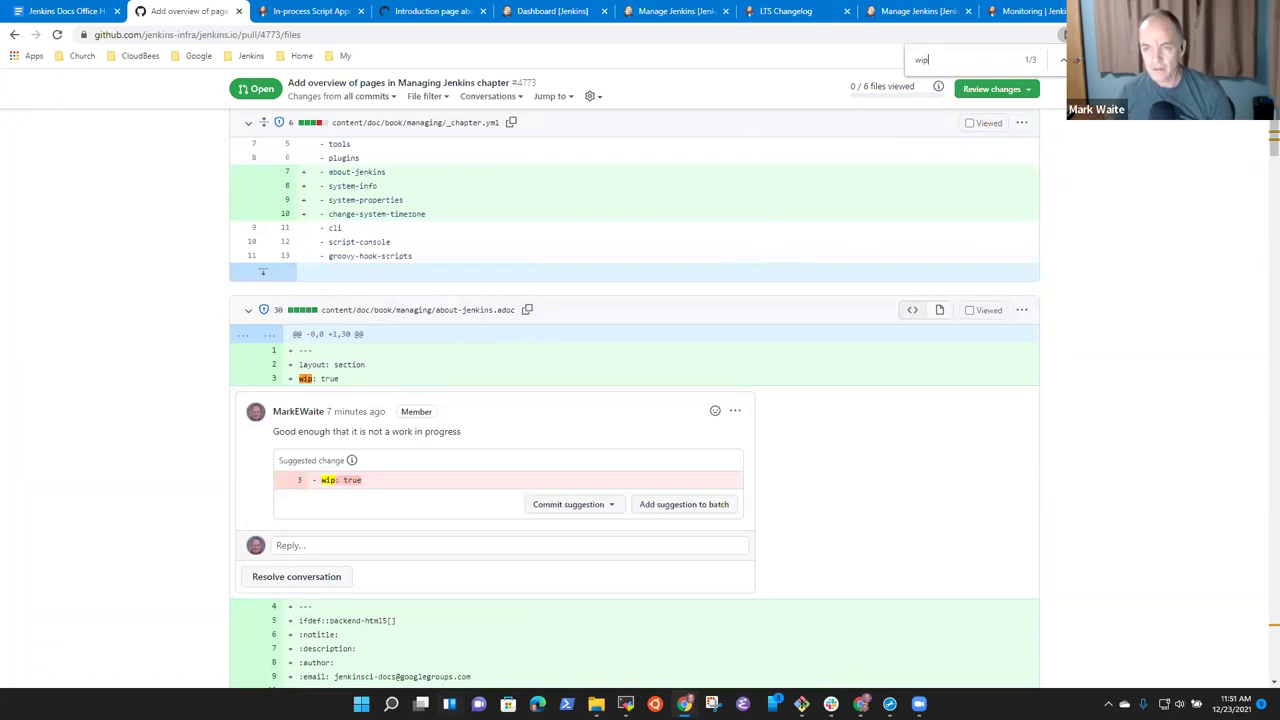
key("Return")
key("Return")
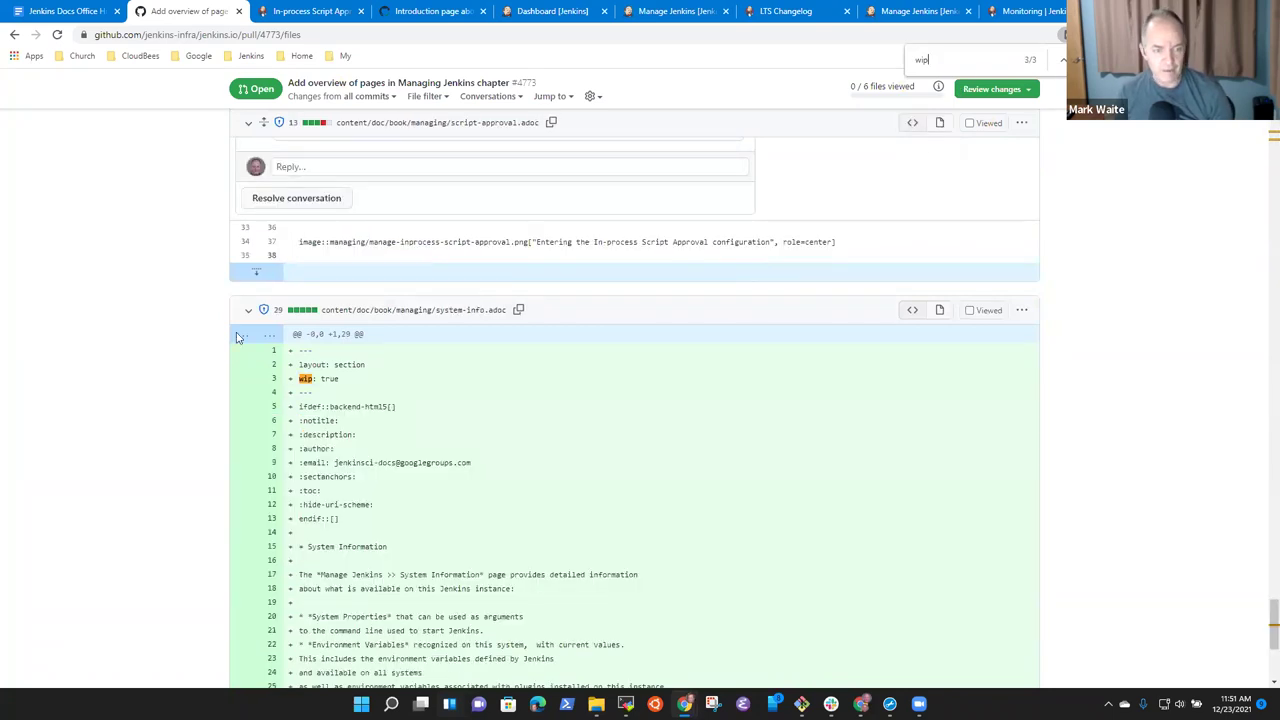
left_click(284, 380)
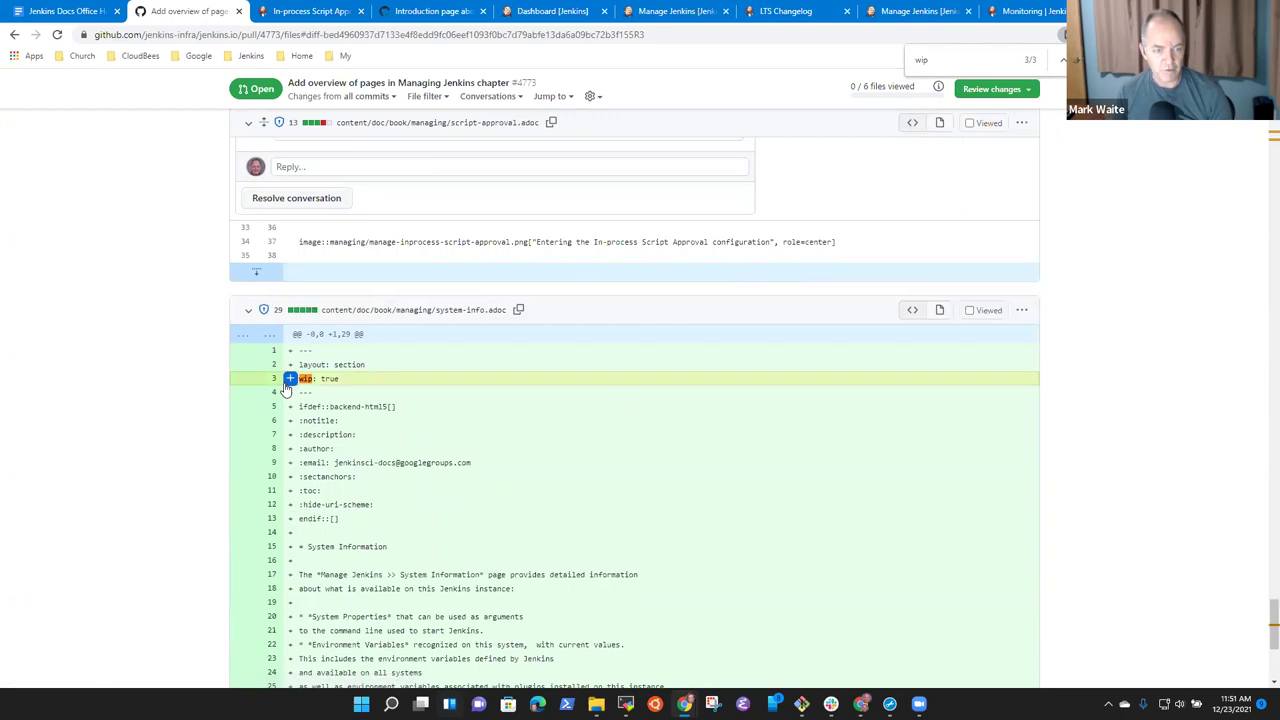
left_click(287, 382)
Suggest deleting 'wip: true' in system-info.adoc, commenting 'No longer a work in progress', and start a review.
left_click(456, 409)
key("BackSpace")
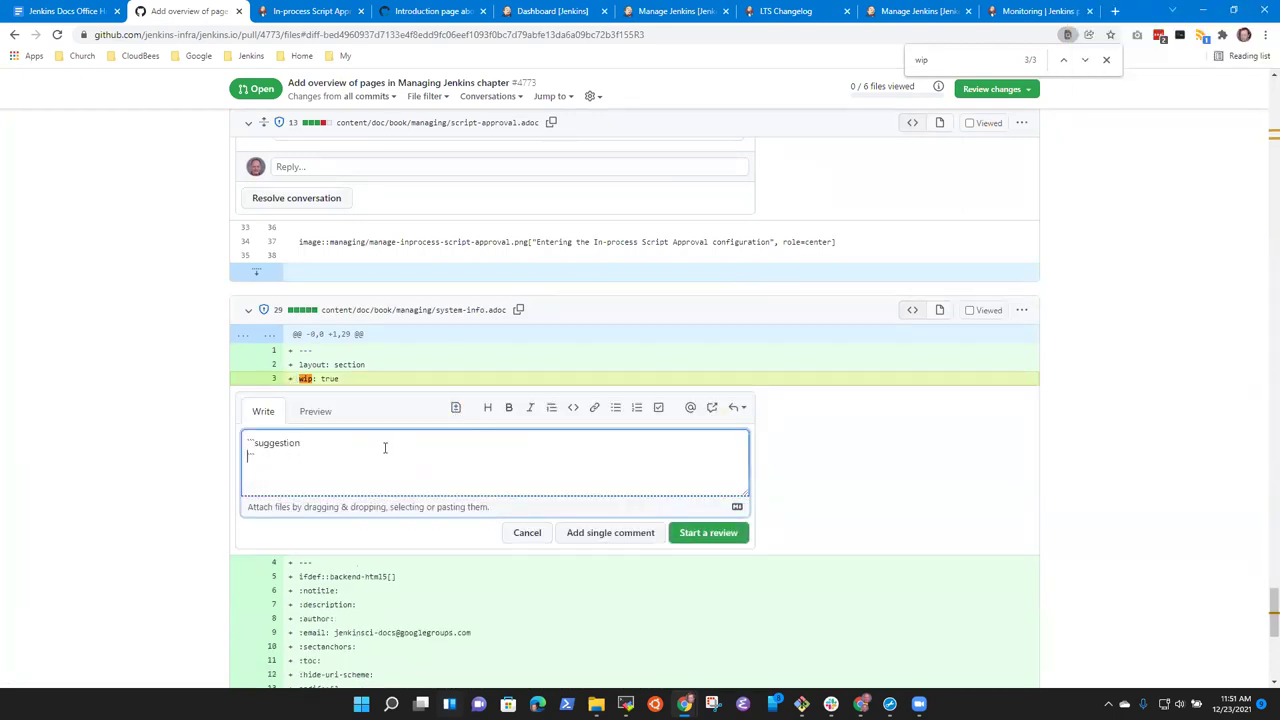
key("Return")
key("Up")
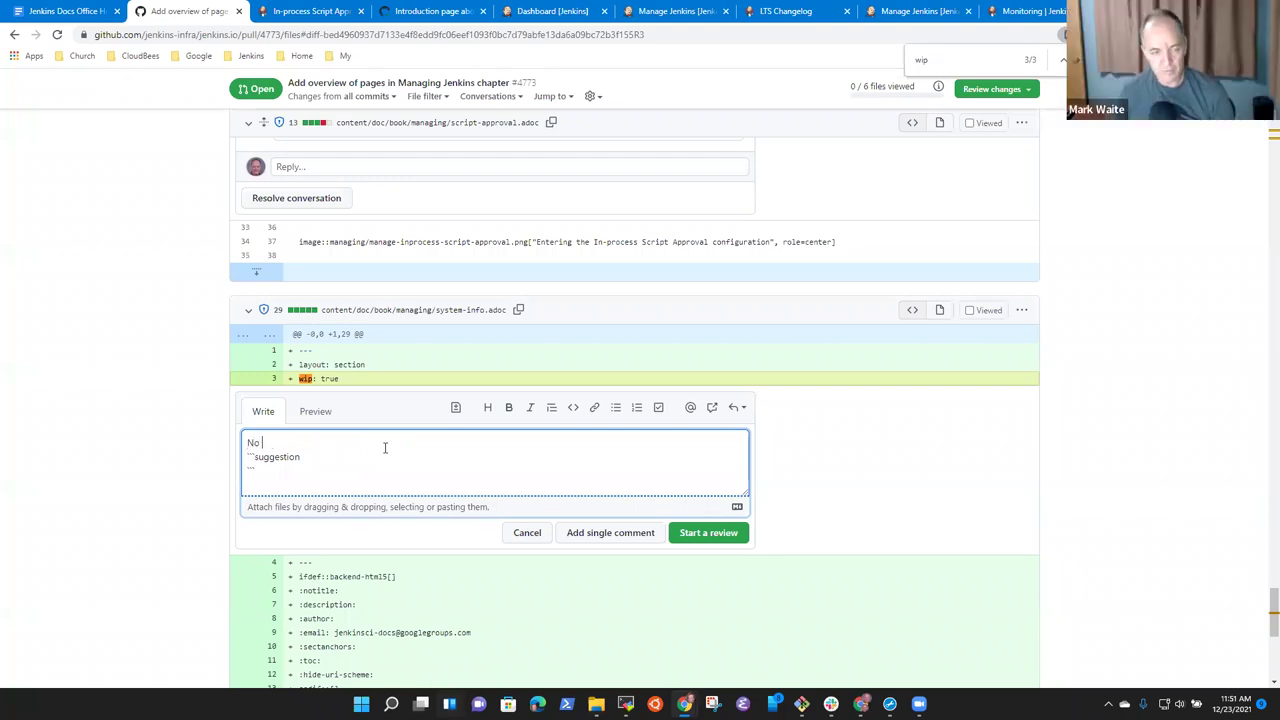
type("er a work in progress")
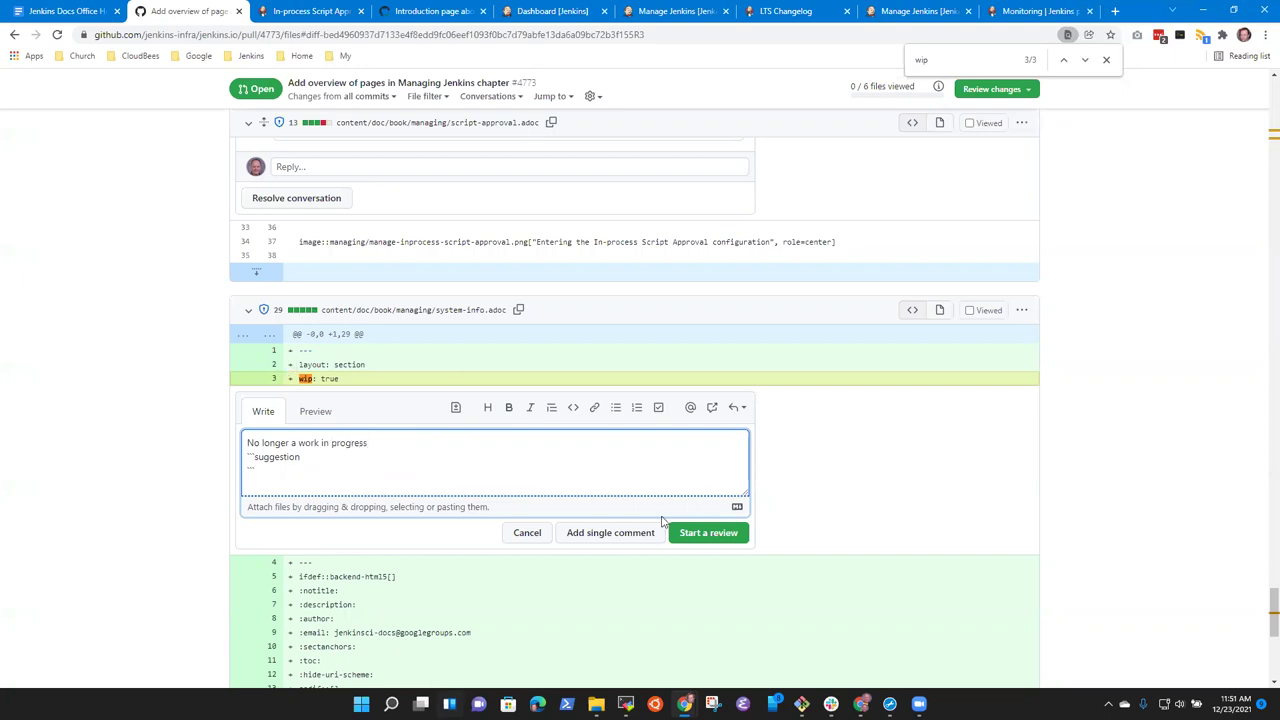
left_click(710, 536)
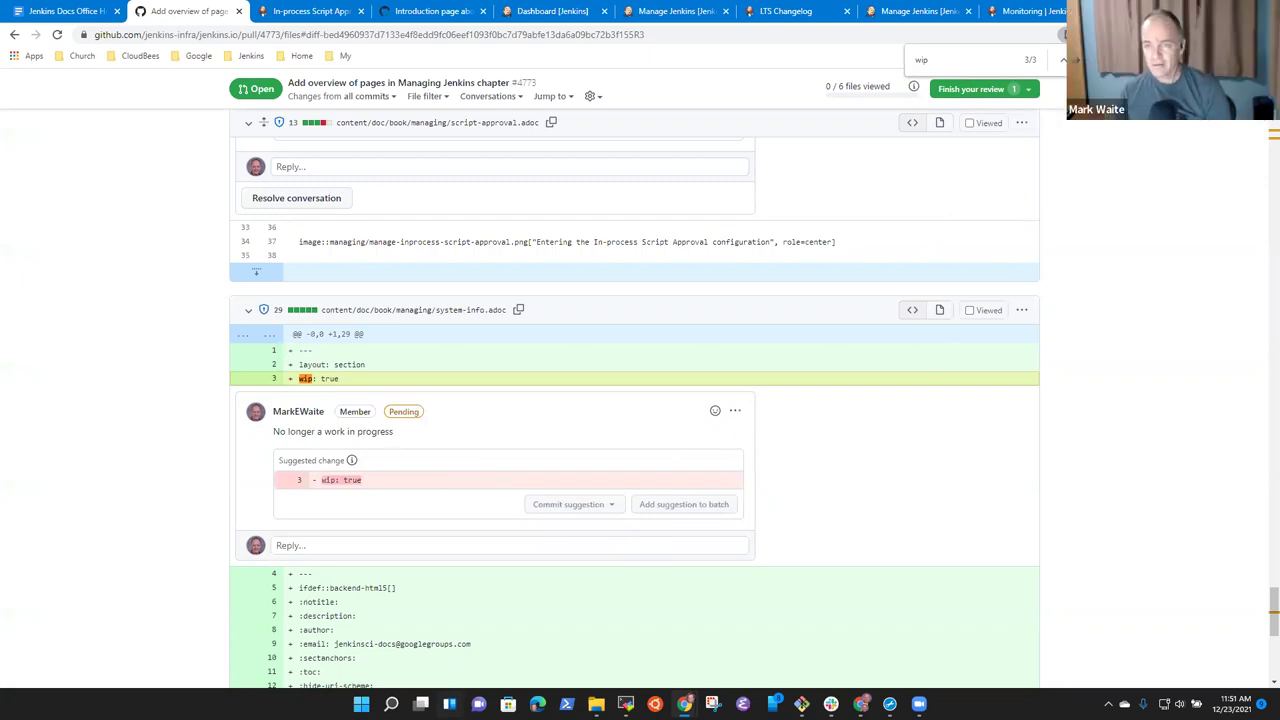
Submit the pending review as Approve and confirm PR #4773 shows changes approved.
key("Escape")
left_click(1015, 89)
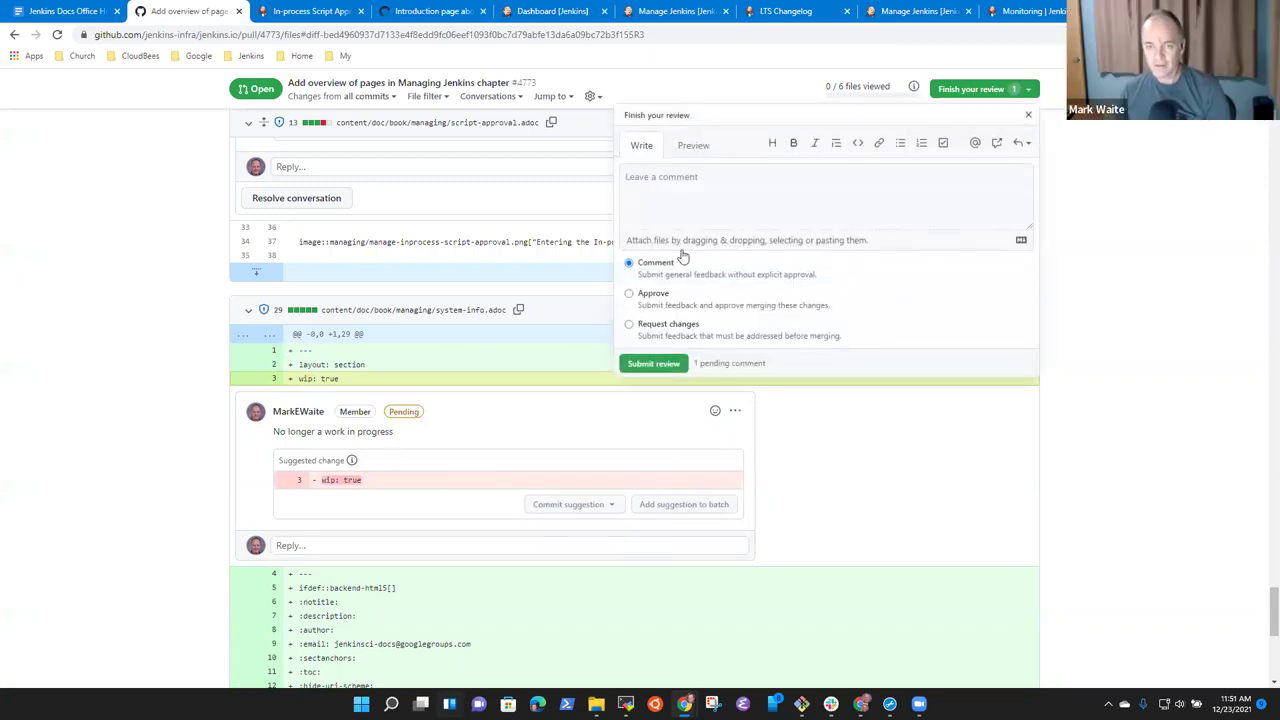
left_click(630, 294)
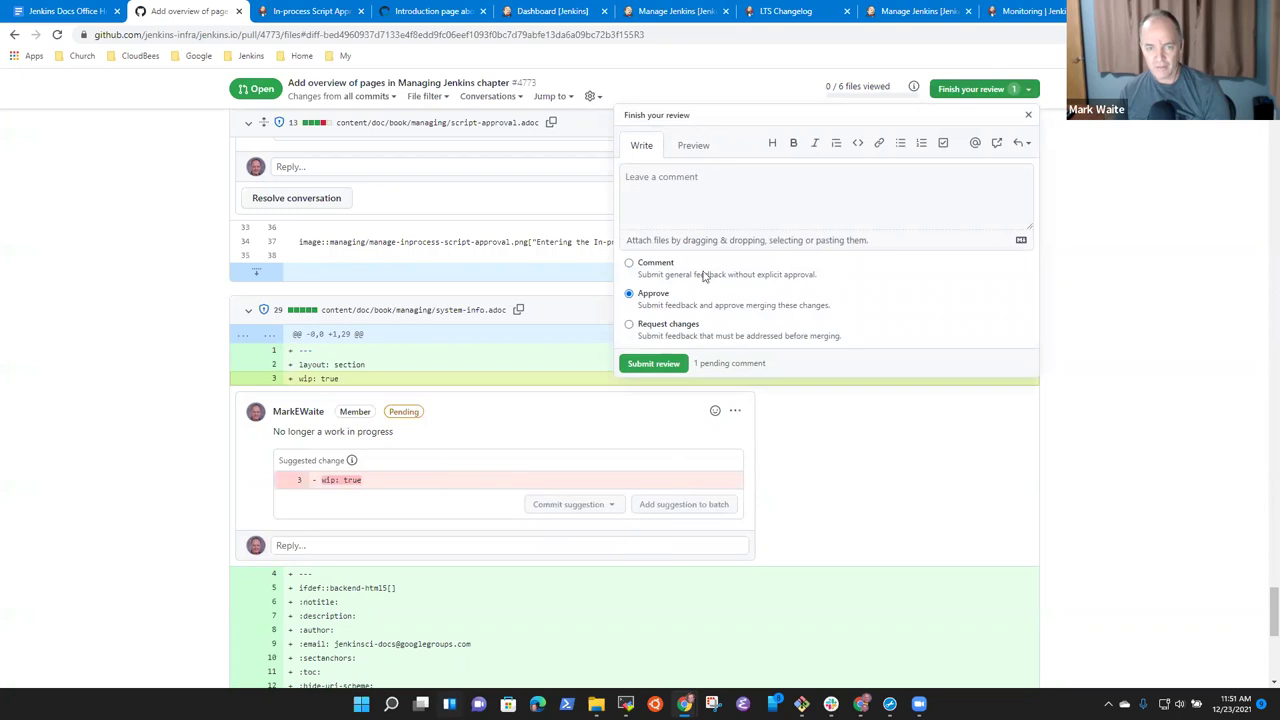
left_click(660, 365)
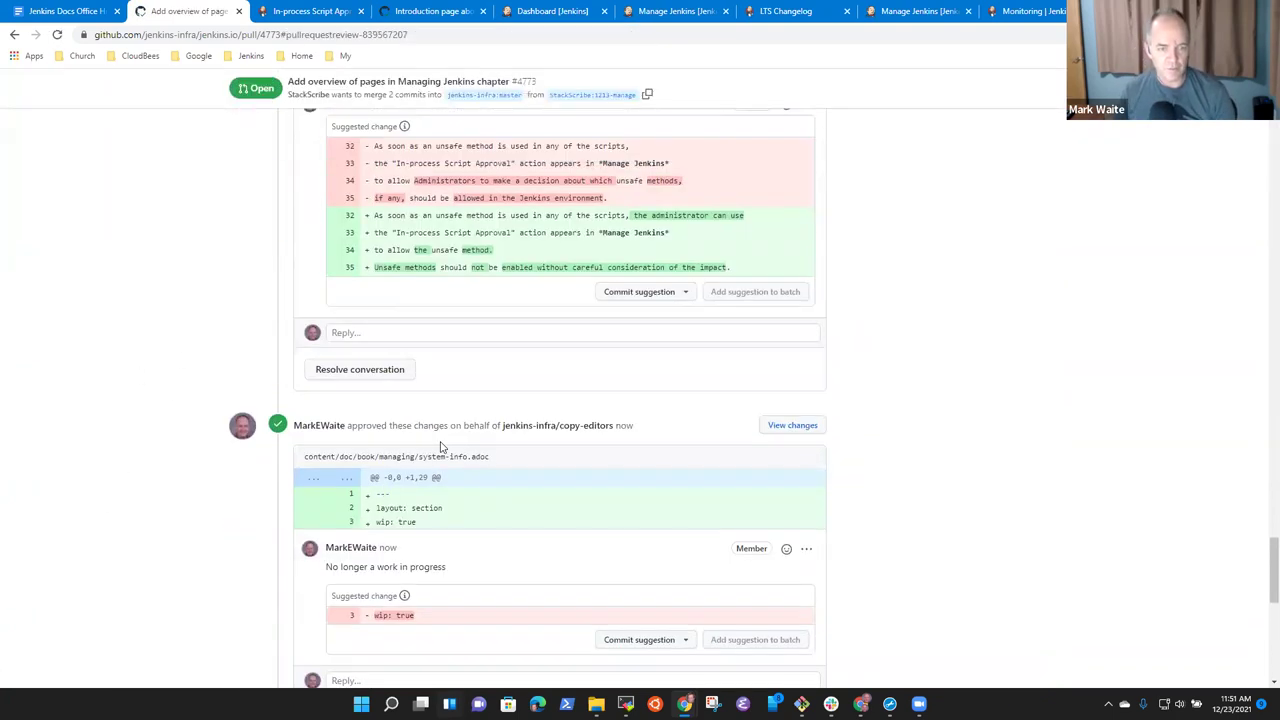
scroll(245, 486, "up", 3)
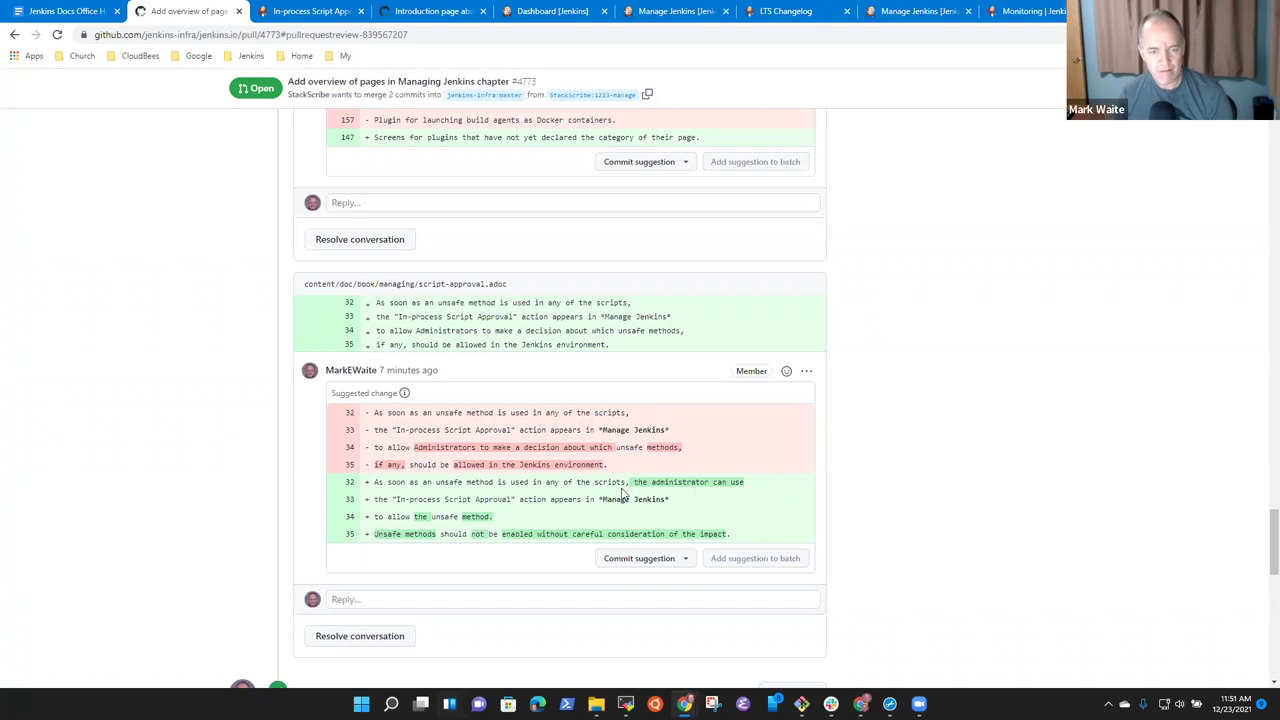
scroll(604, 482, "down", 8)
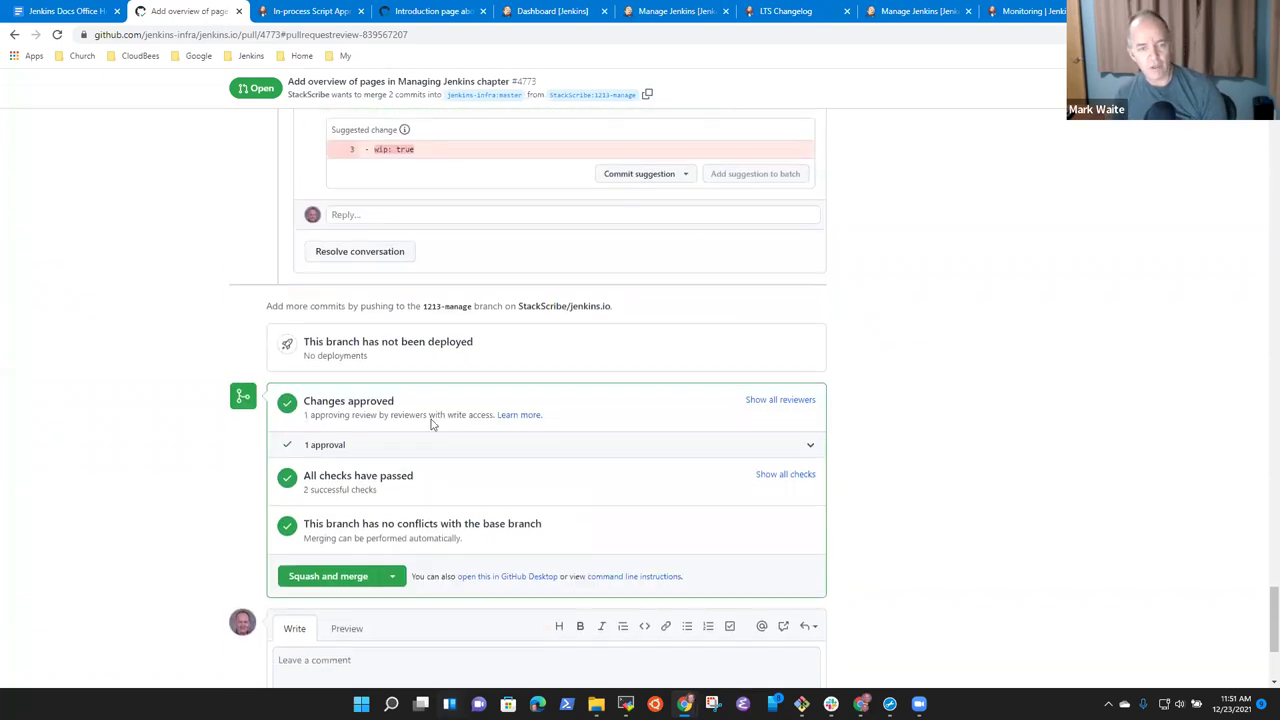
scroll(646, 457, "up", 15)
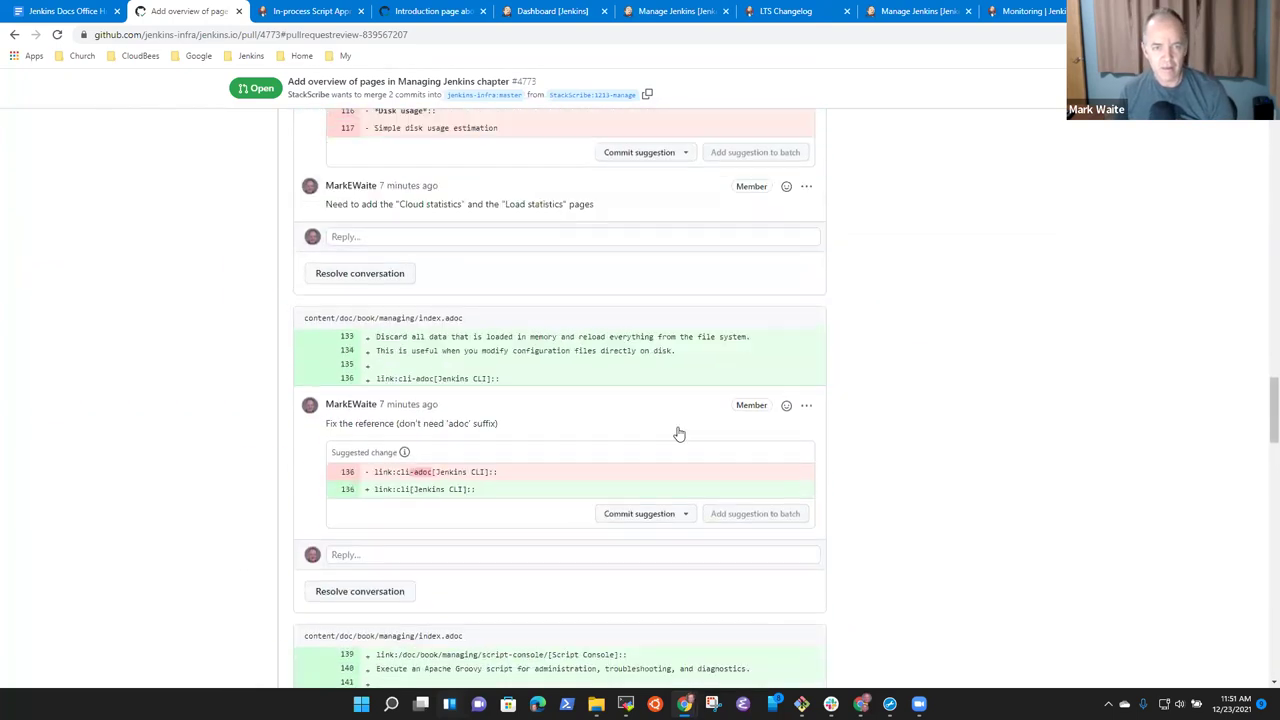
scroll(671, 323, "up", 10)
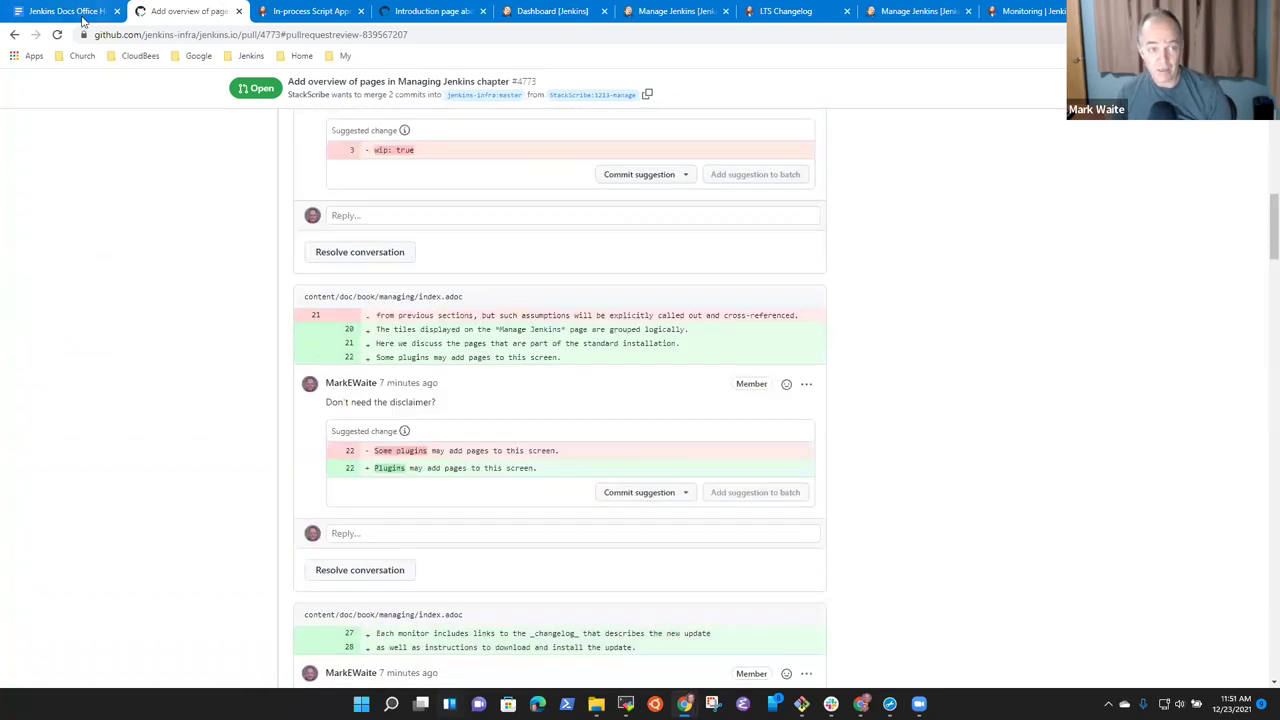
In the meeting notes, record that the "System Configuration" PR was briefly reviewed.
left_click(97, 11)
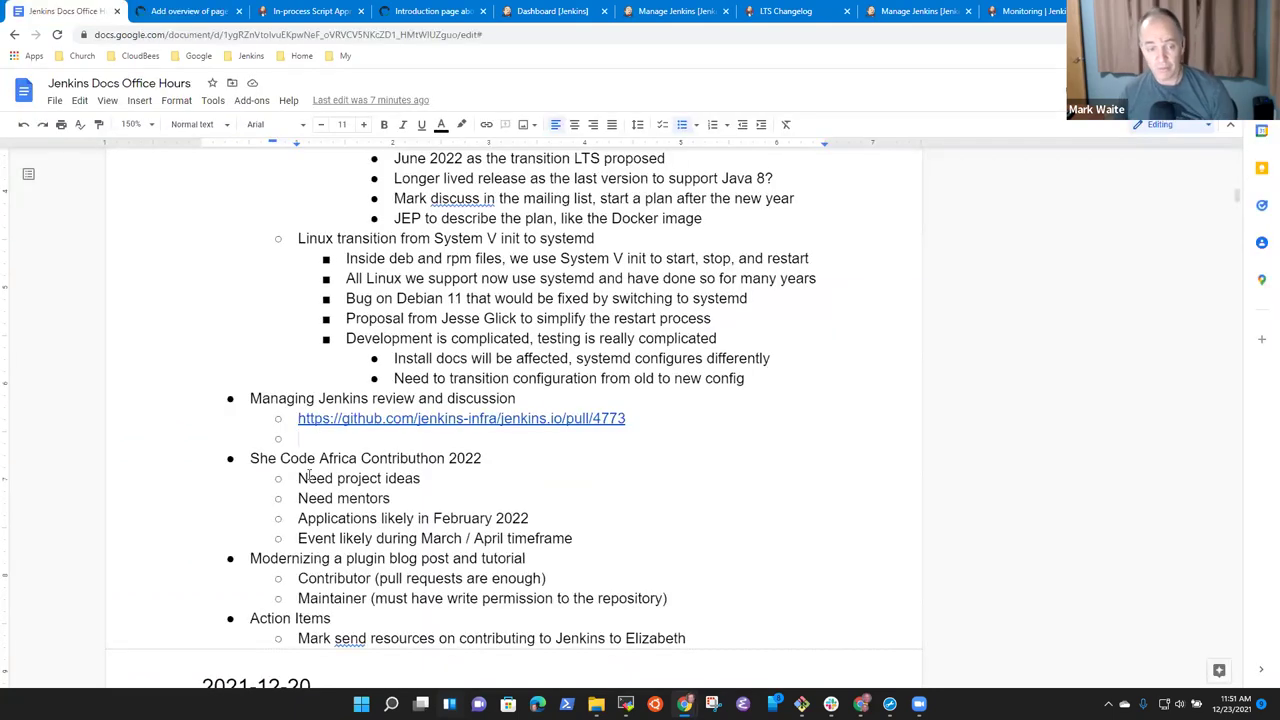
type("Reviewed the ")
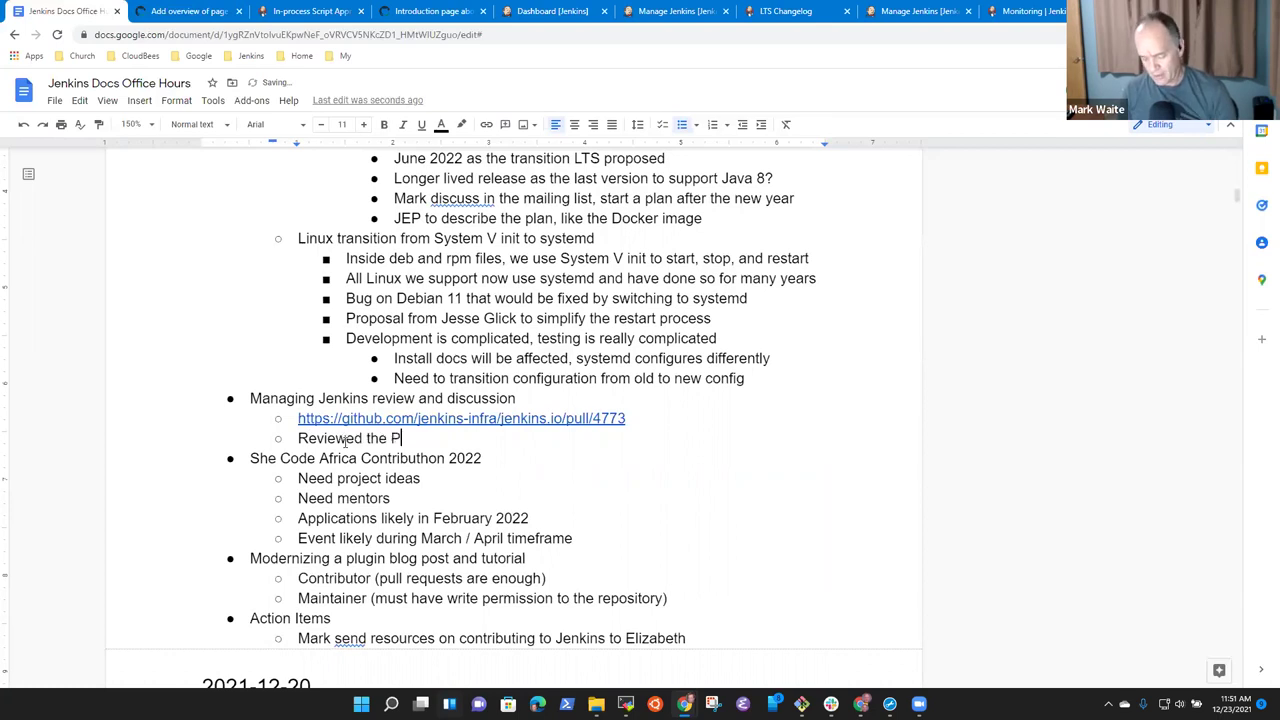
type("PR")
key("BackSpace")
key("BackSpace")
key("BackSpace")
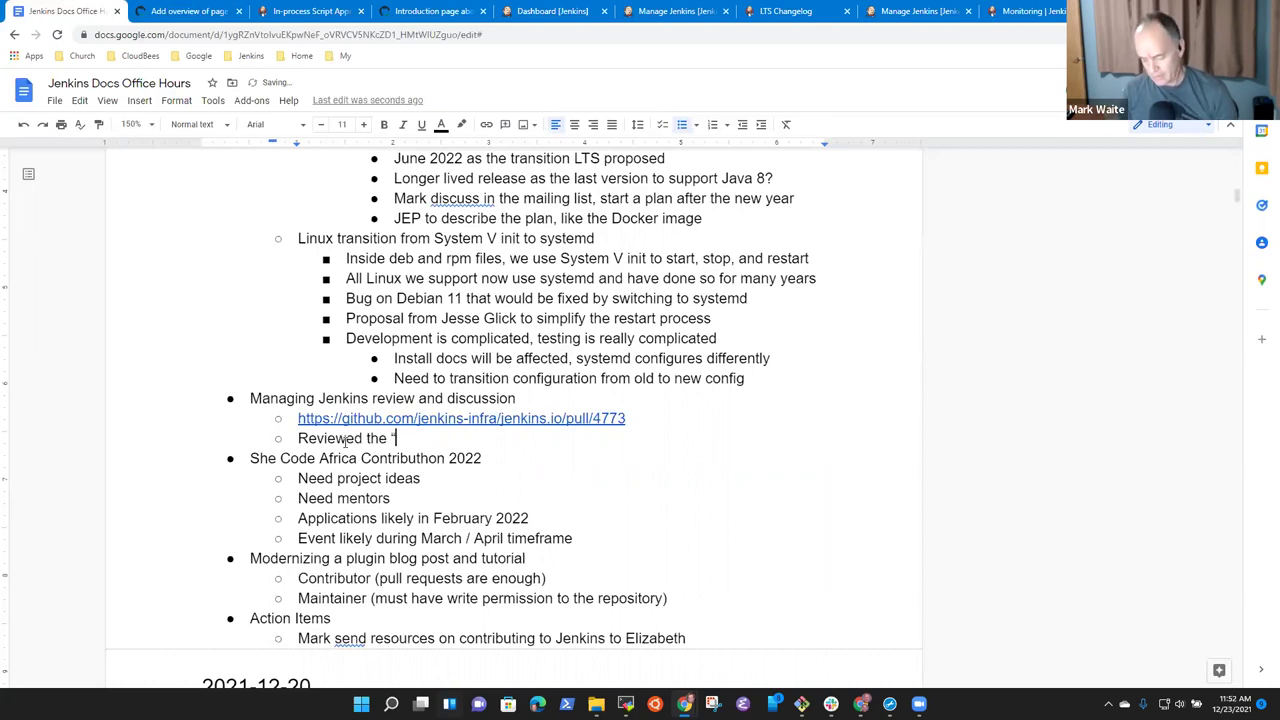
type("\"System Configuration\" PR from getJV breif")
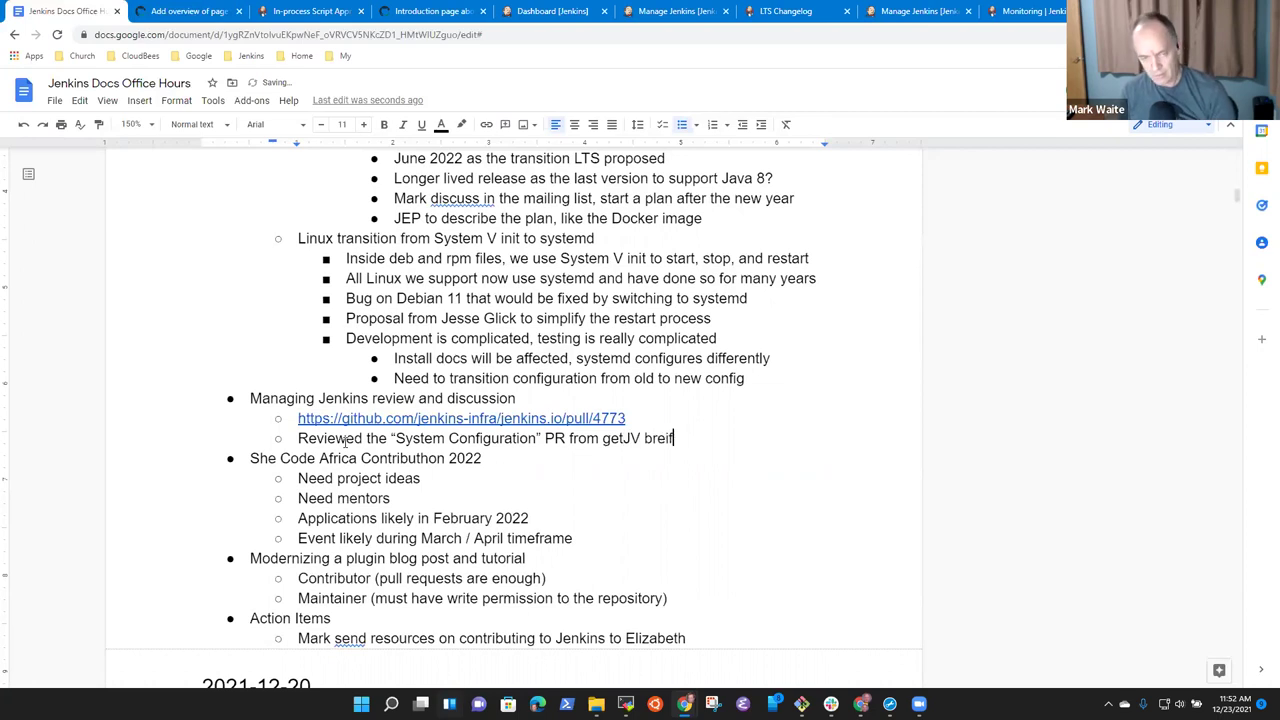
key("BackSpace")
key("BackSpace")
key("BackSpace")
key("BackSpace")
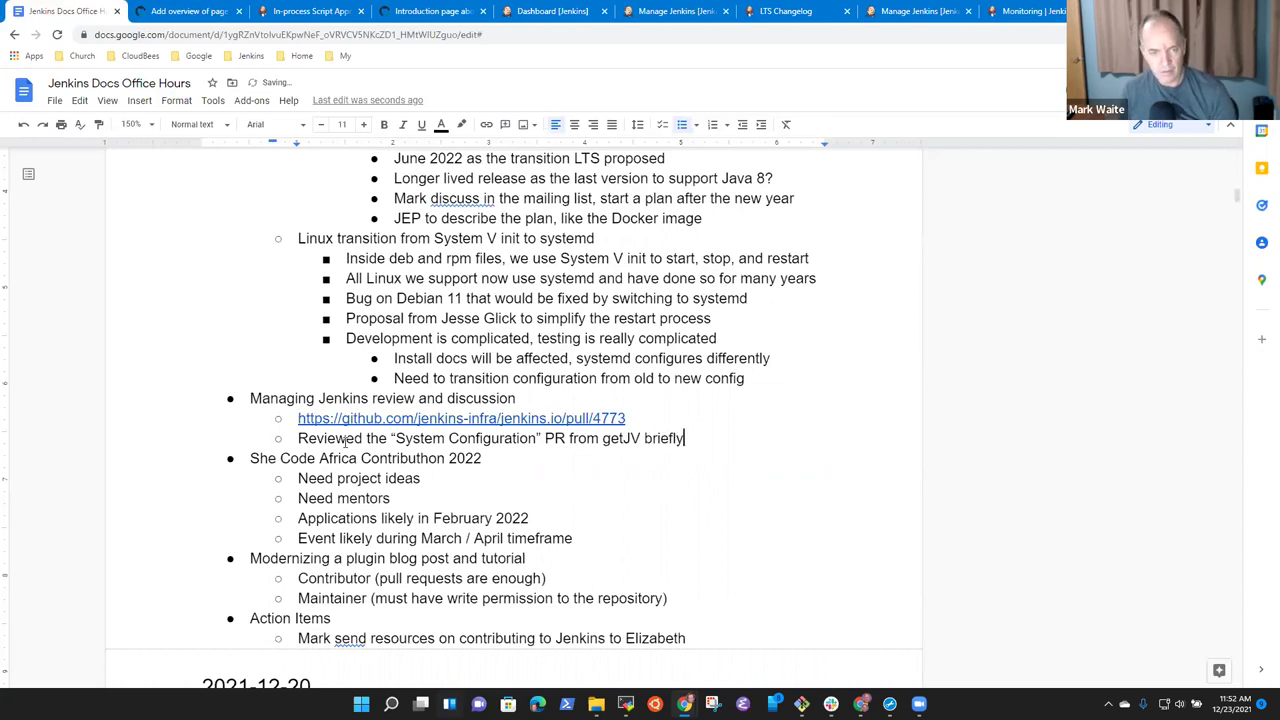
Add a nested sub-bullet: 'Include a portion of its content in a later pull request'.
key("Return")
key("Tab")
type("I")
key("BackSpace")
key("BackSpace")
type("In")
key("BackSpace")
key("Return")
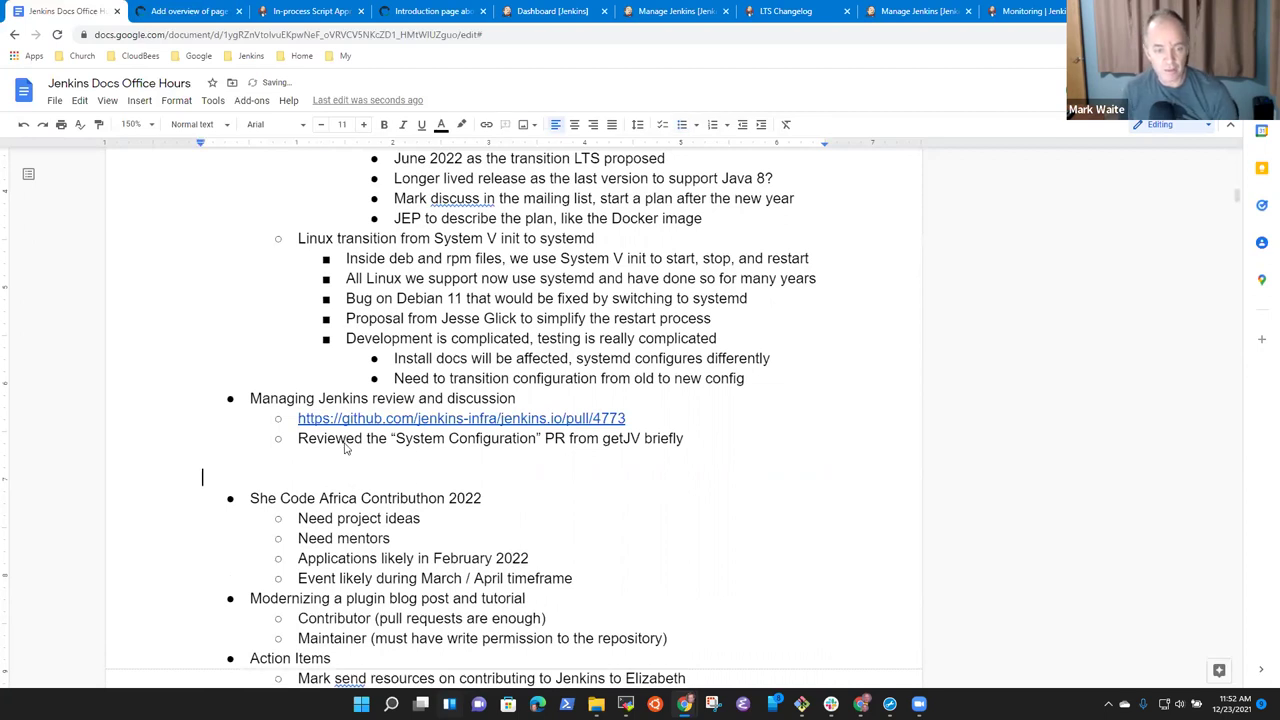
key("BackSpace")
key("Tab")
type("Include po")
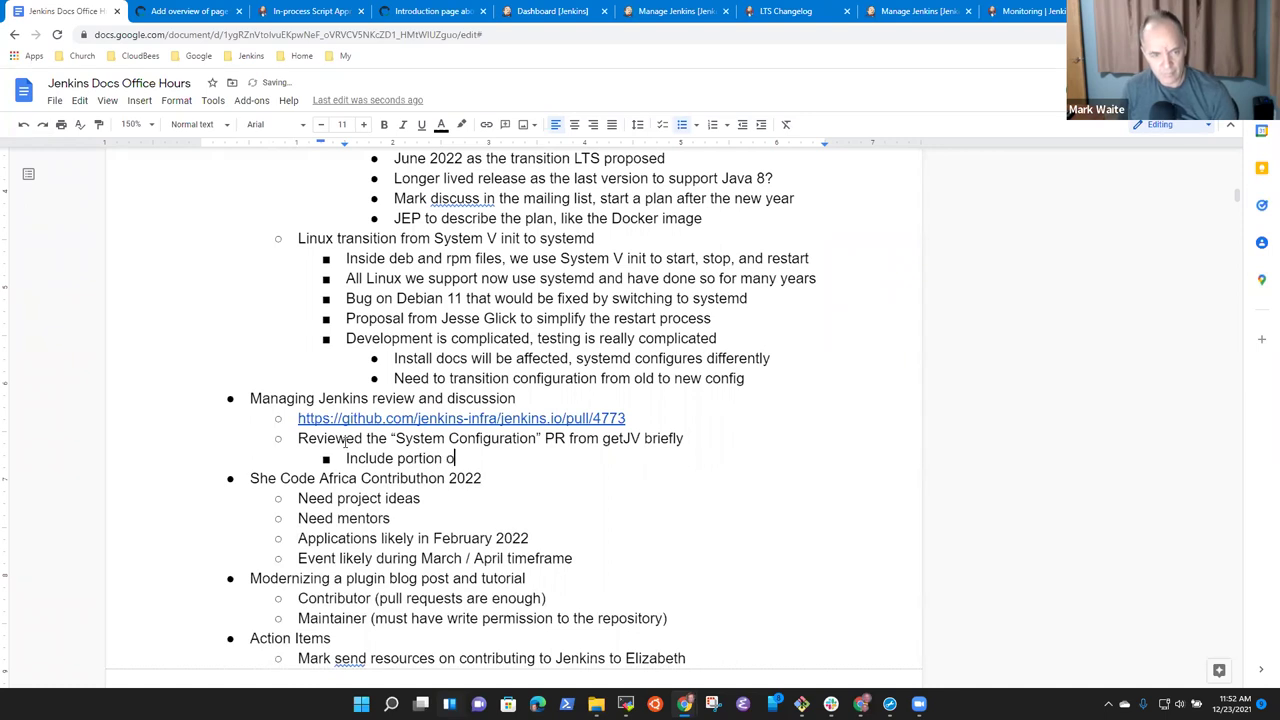
type("rtion og")
key("BackSpace")
type("f its content in a")
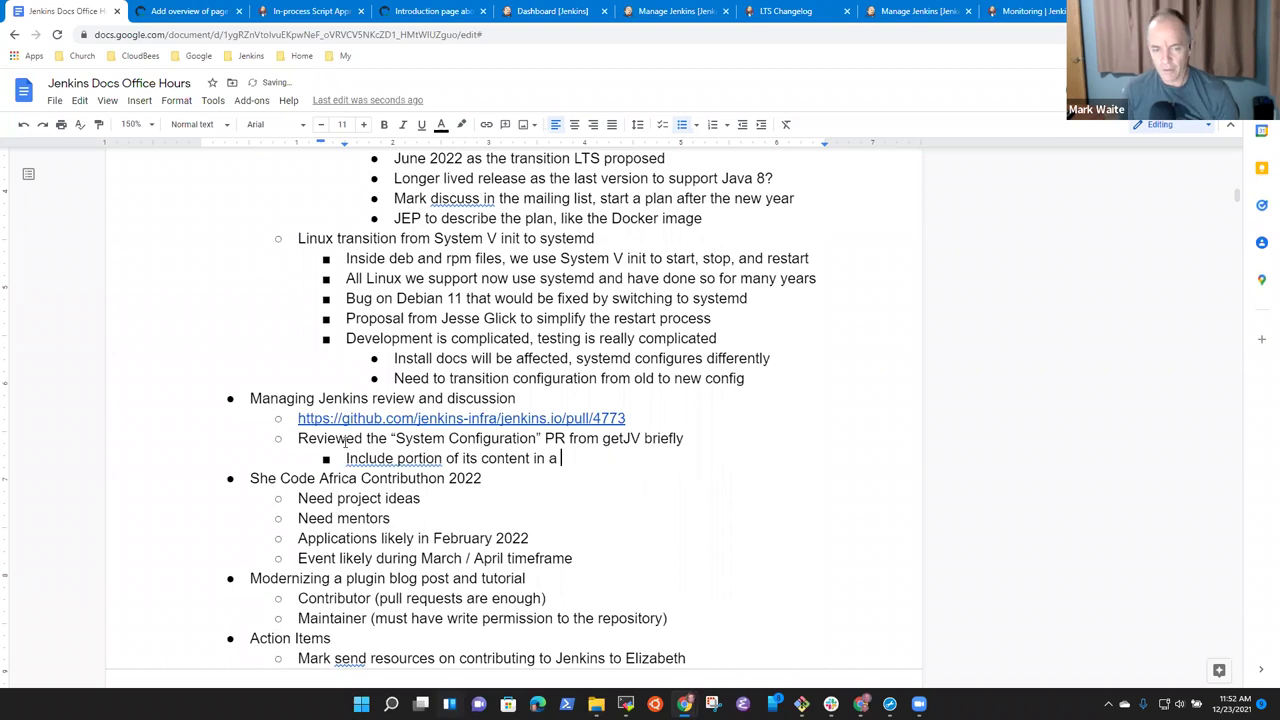
type(" later pull requ")
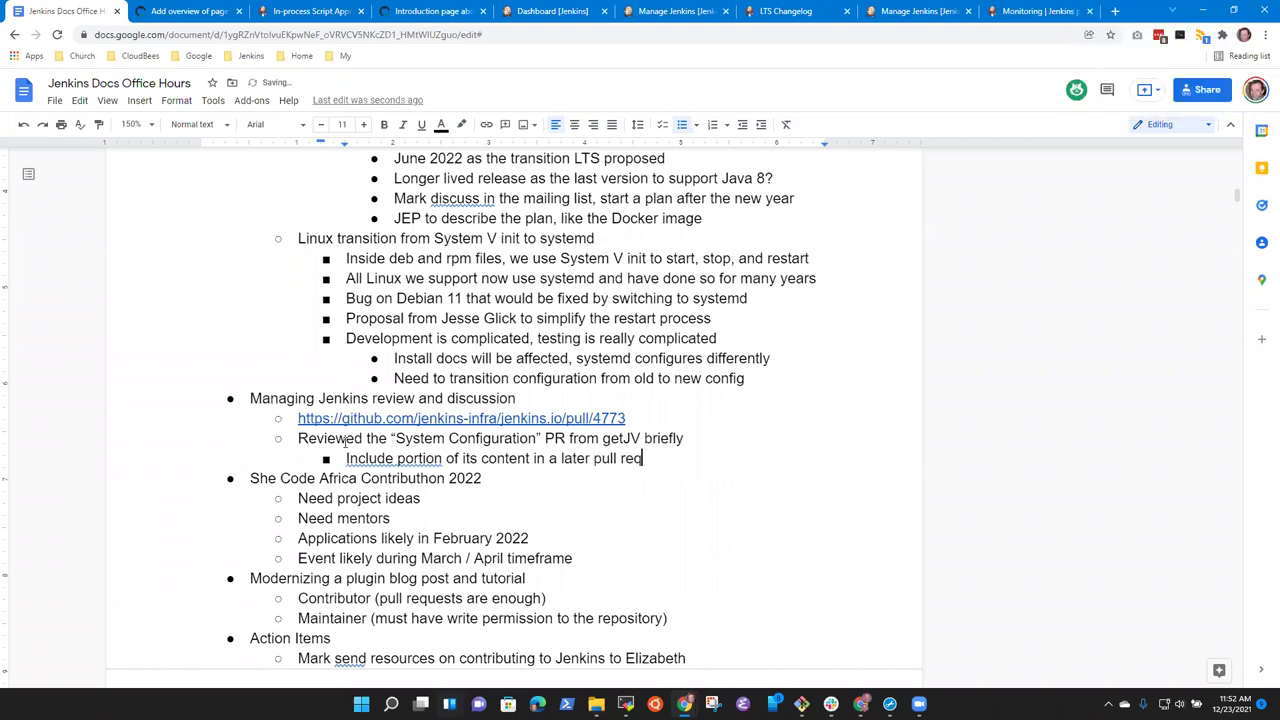
key("ctrl+Left")
key("ctrl+Left")
key("ctrl+Left")
key("ctrl+Left")
key("ctrl+Left")
key("ctrl+Left")
key("ctrl+Left")
key("ctrl+Left")
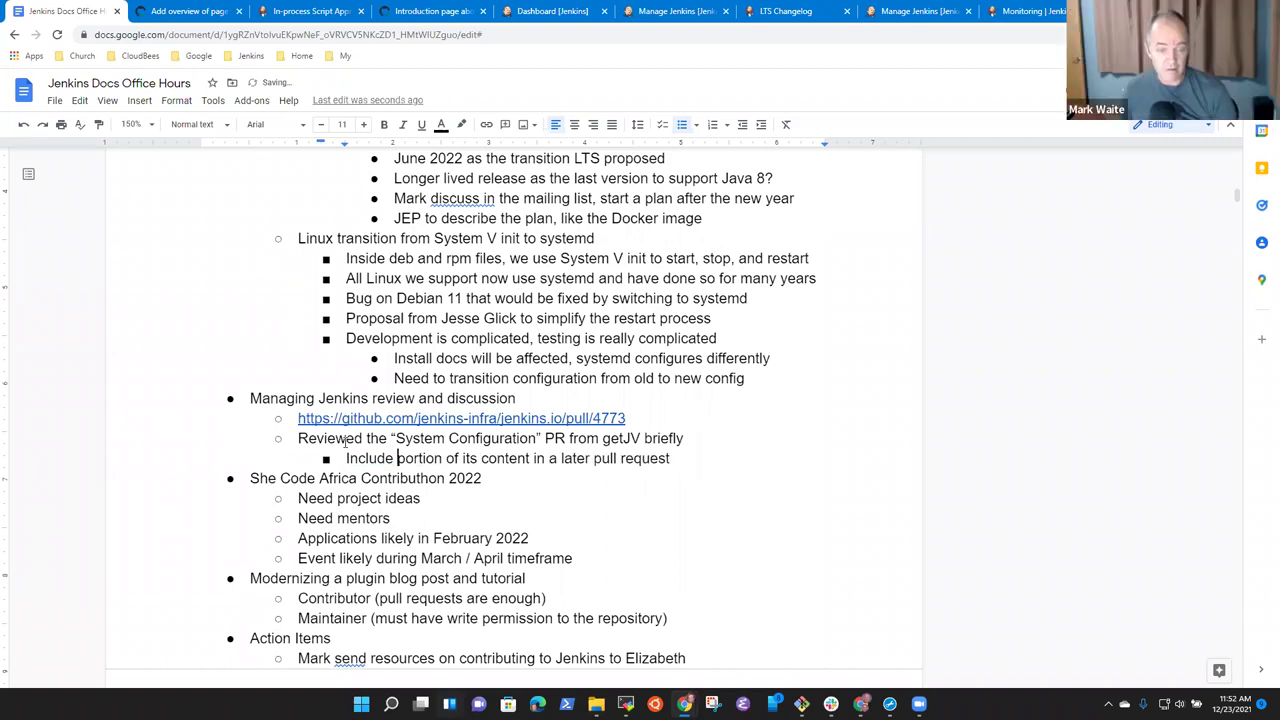
type("a")
key("End")
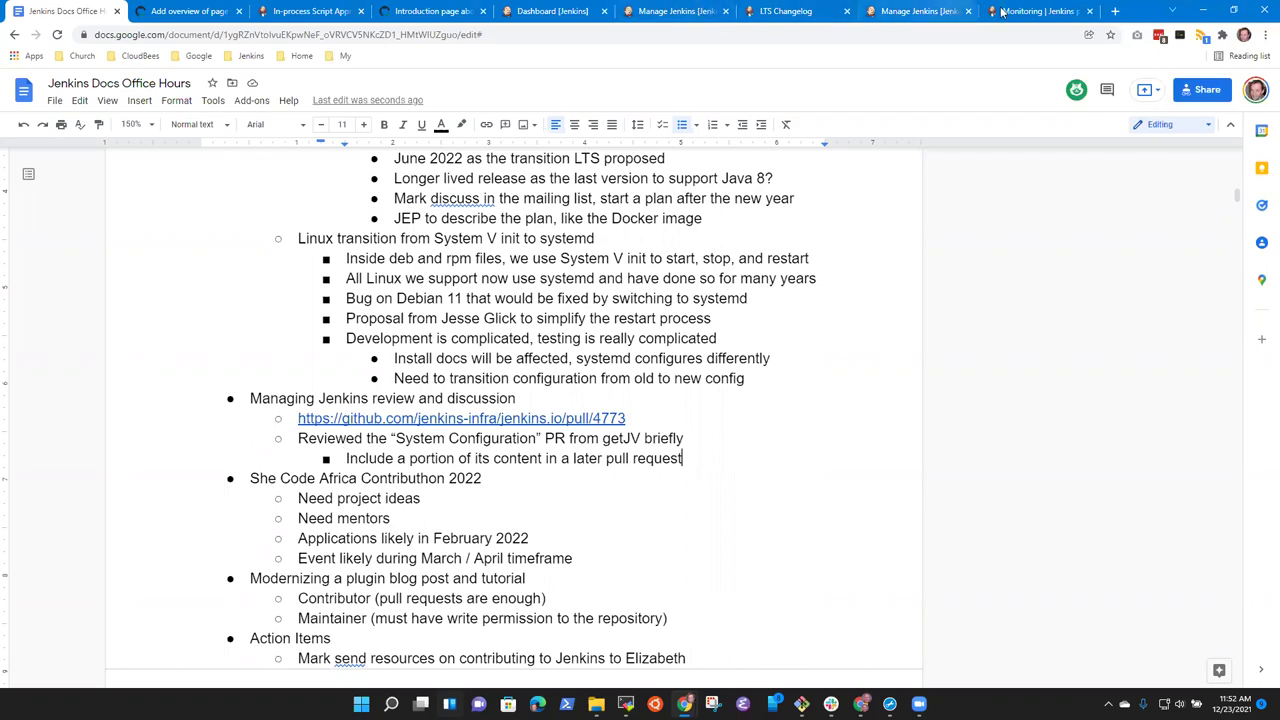
Step through the open Jenkins tabs to the pull request #3564 page.
left_click(1035, 11)
left_click(922, 16)
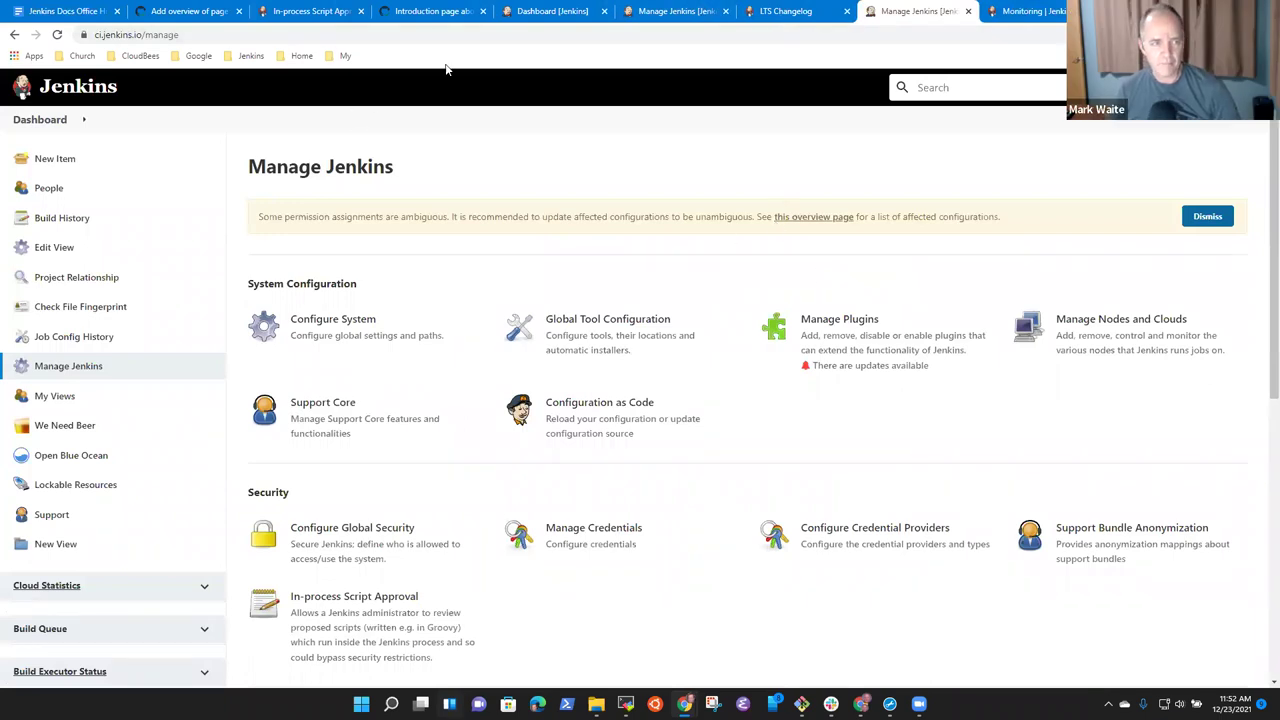
left_click(757, 10)
left_click(675, 11)
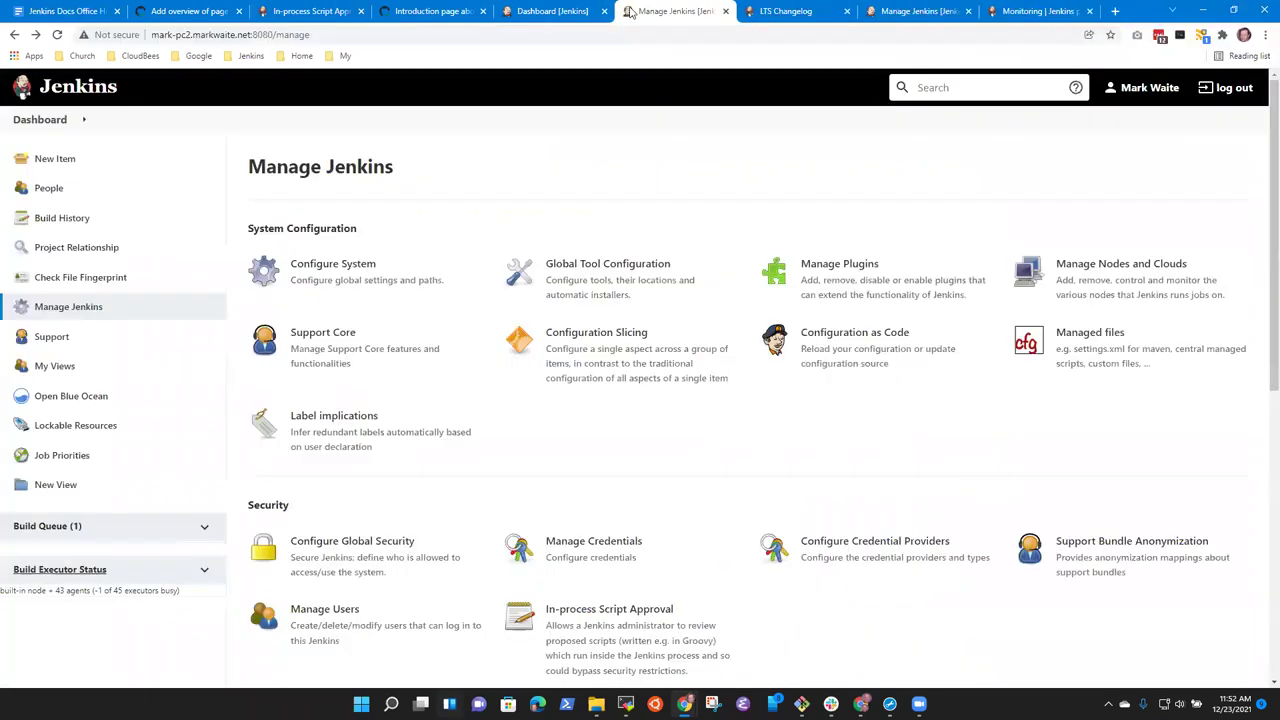
left_click(530, 11)
left_click(420, 11)
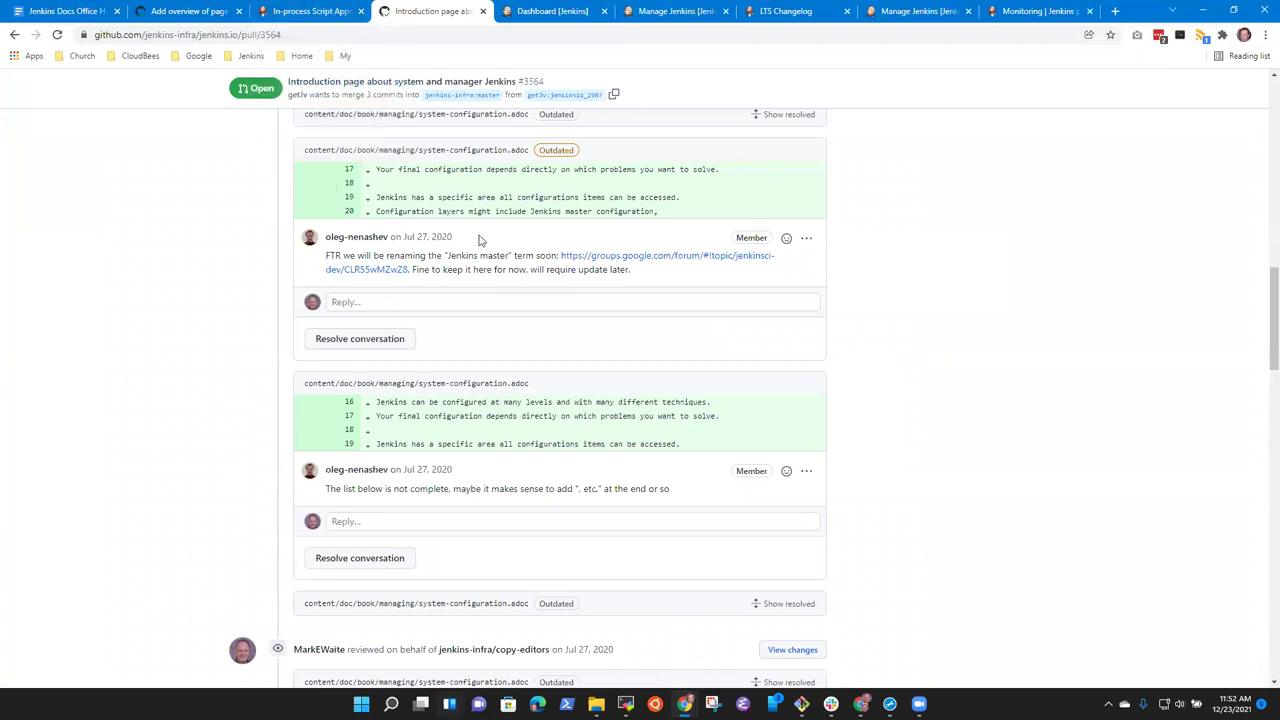
Open jenkins.io's pull request list and scroll down to the security drafts and #4612.
scroll(1260, 386, "up", 15)
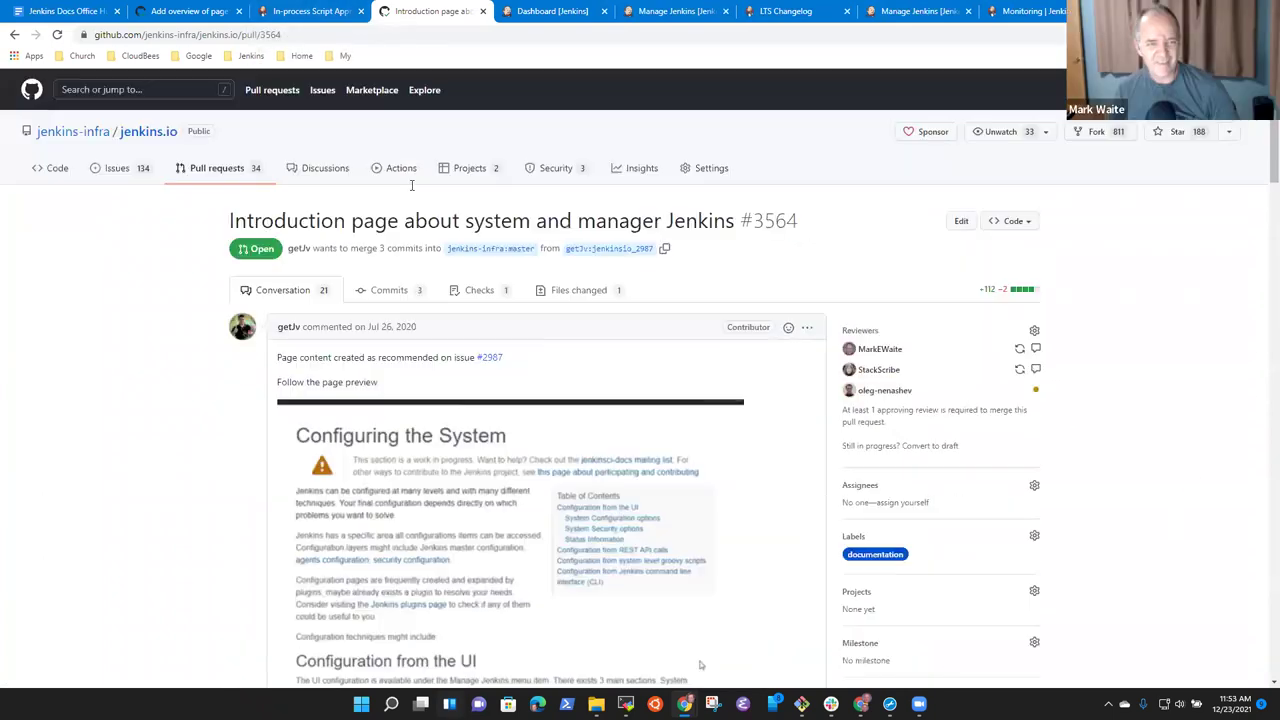
left_click(215, 168)
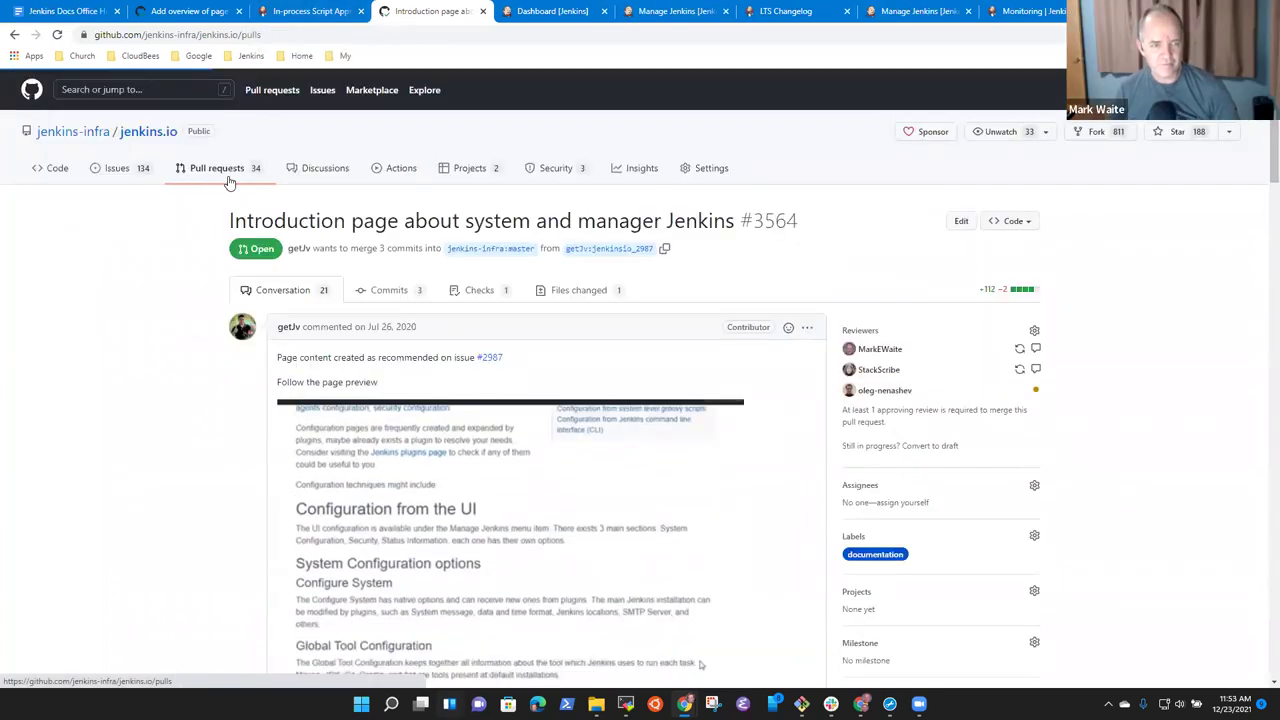
scroll(470, 440, "down", 2)
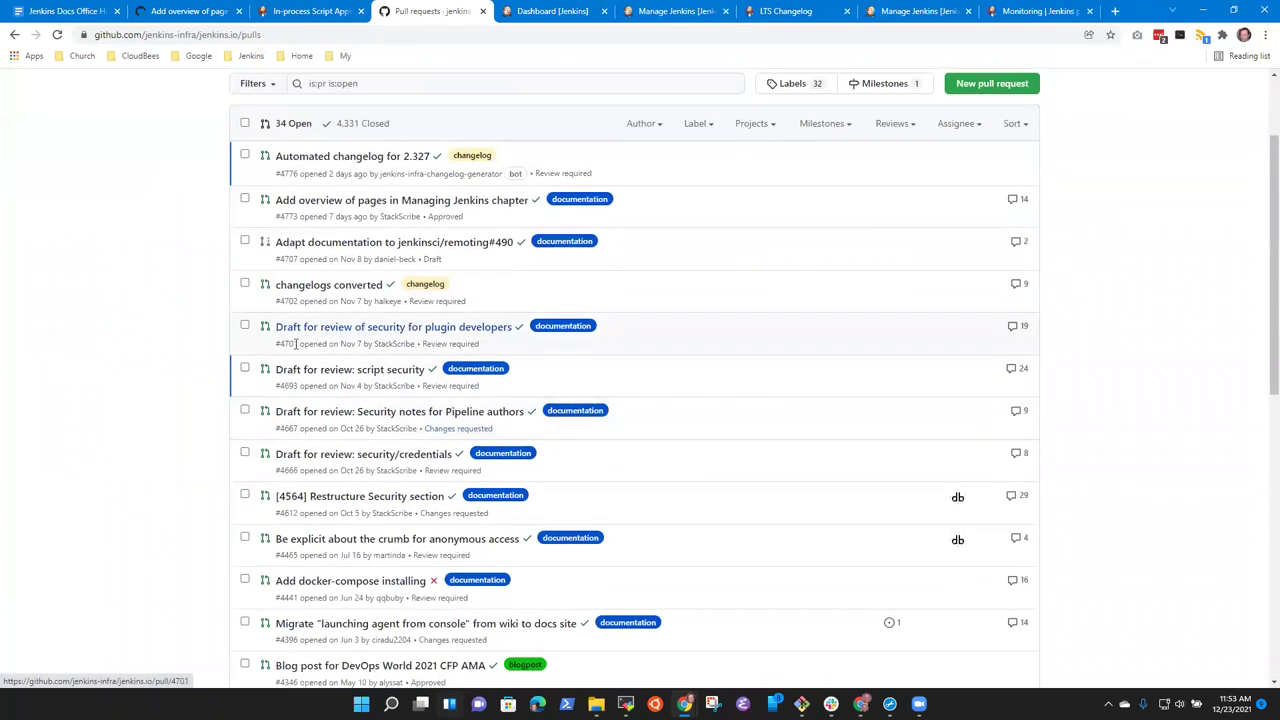
scroll(397, 314, "down", 1)
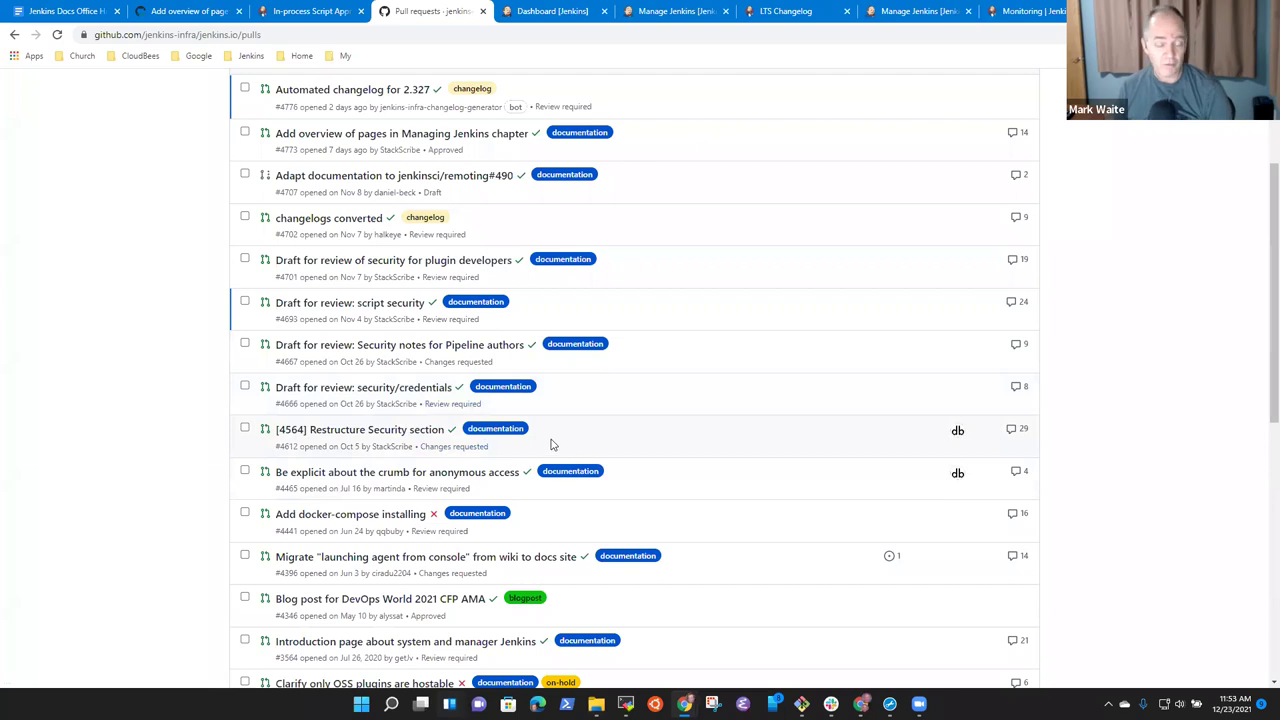
mouse_move(377, 480)
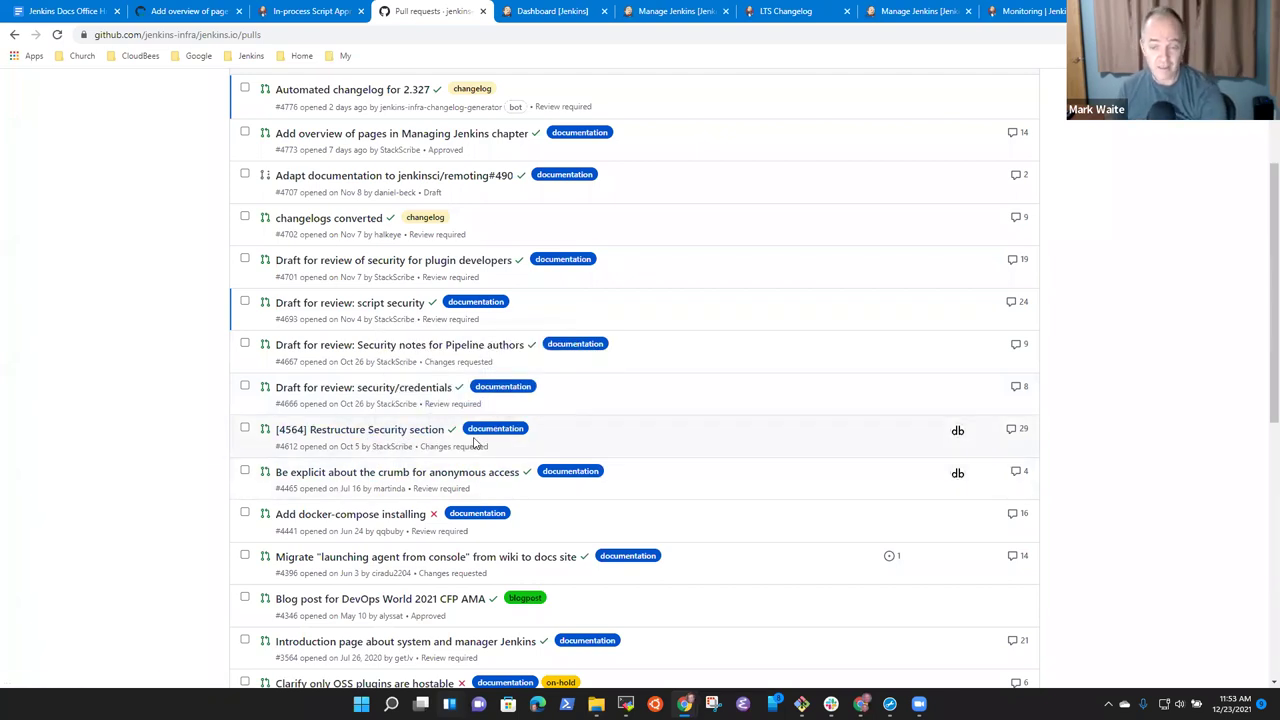
left_click(325, 11)
left_click(428, 14)
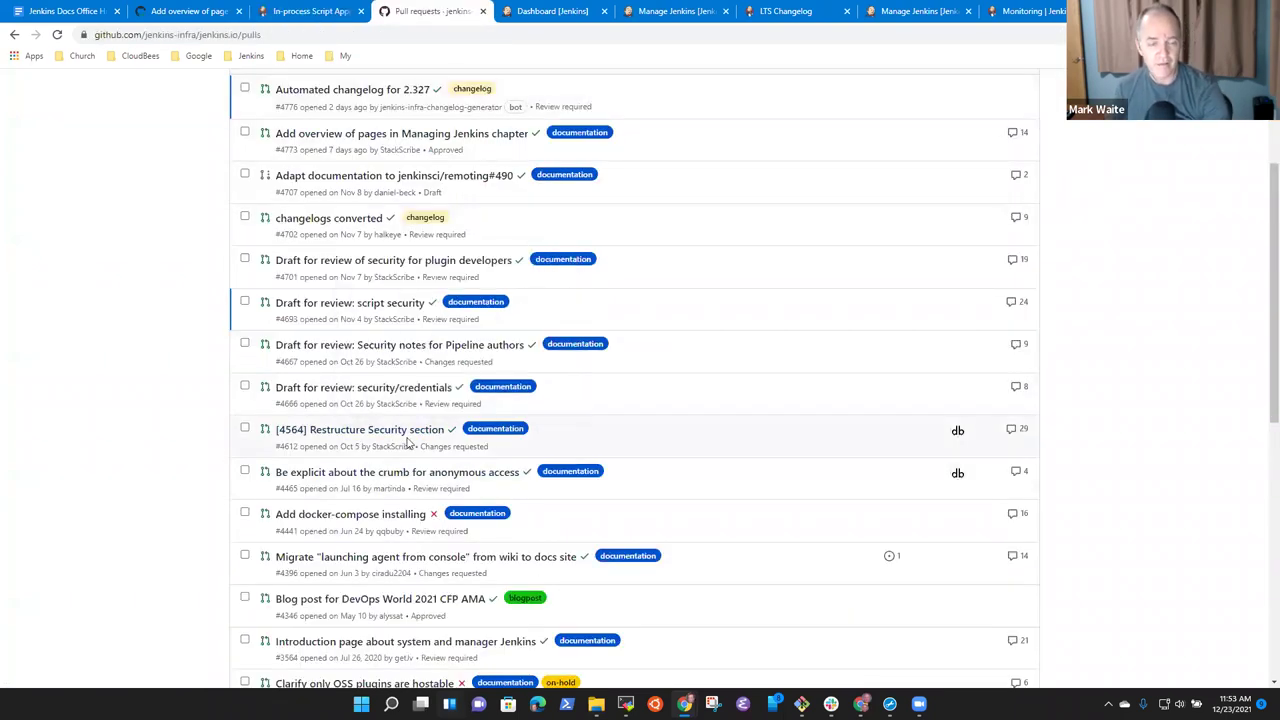
Add an outdented action item to review the "Security" pull requests for merge readiness.
left_click(60, 11)
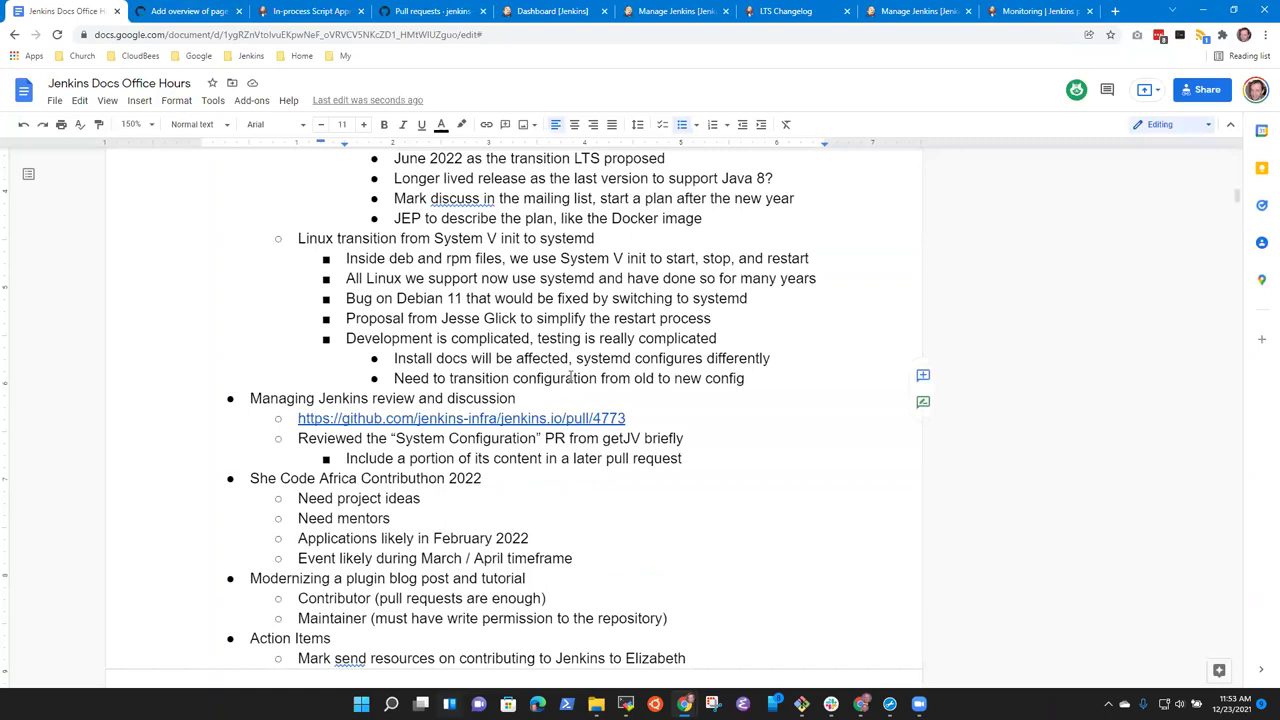
key("Return")
key("shift+Tab")
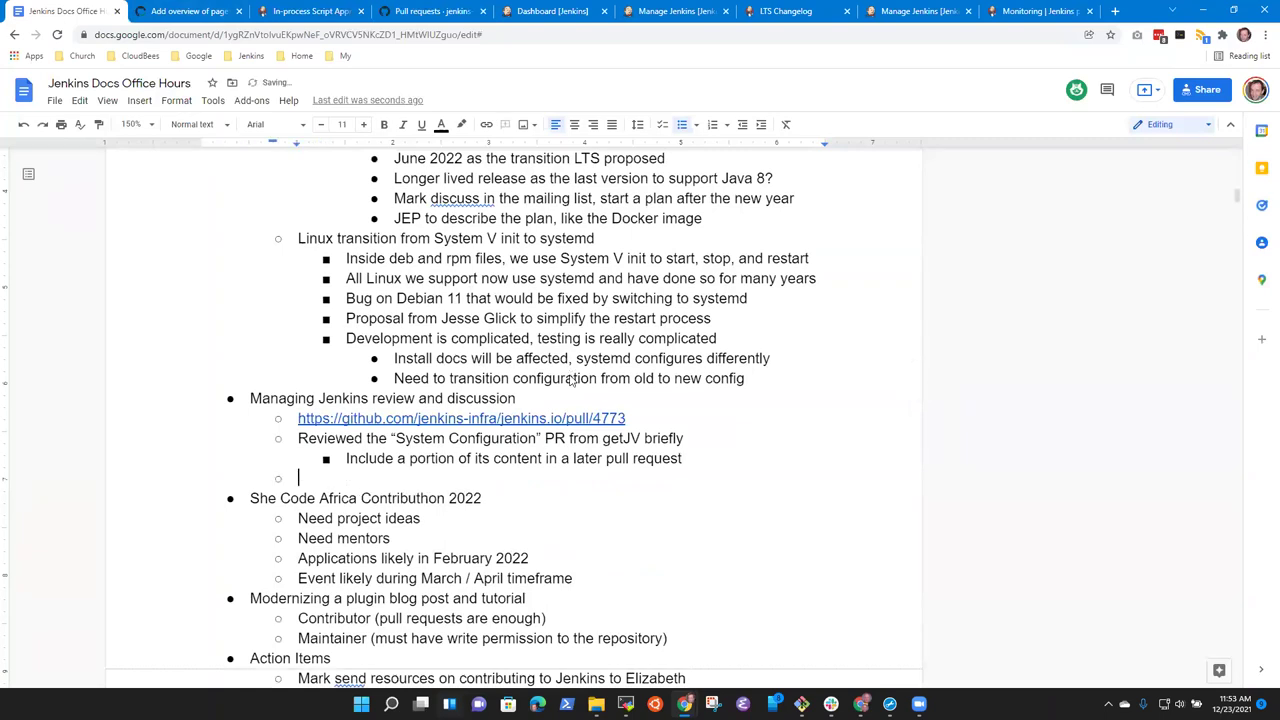
type("Mark review the \"")
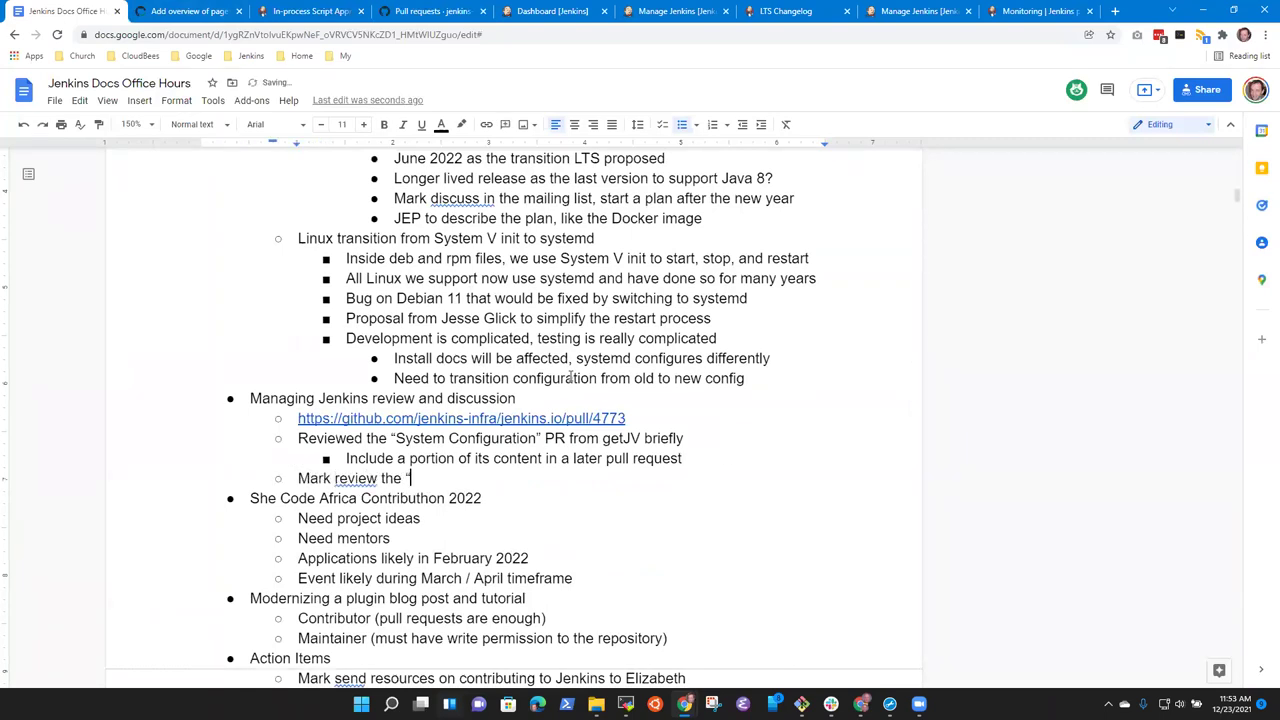
type("Security\" pull requests to ")
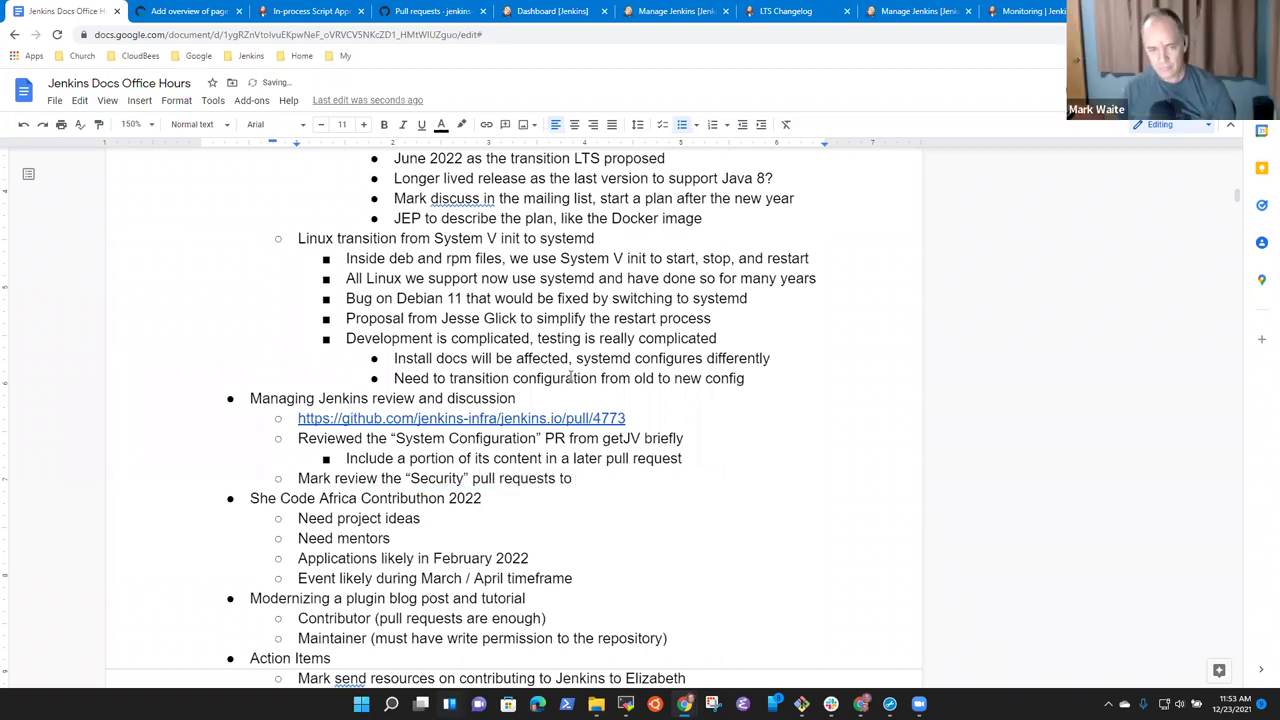
type("see i")
type("f we're ready t")
type("o su")
key("BackSpace")
key("BackSpace")
type("merge")
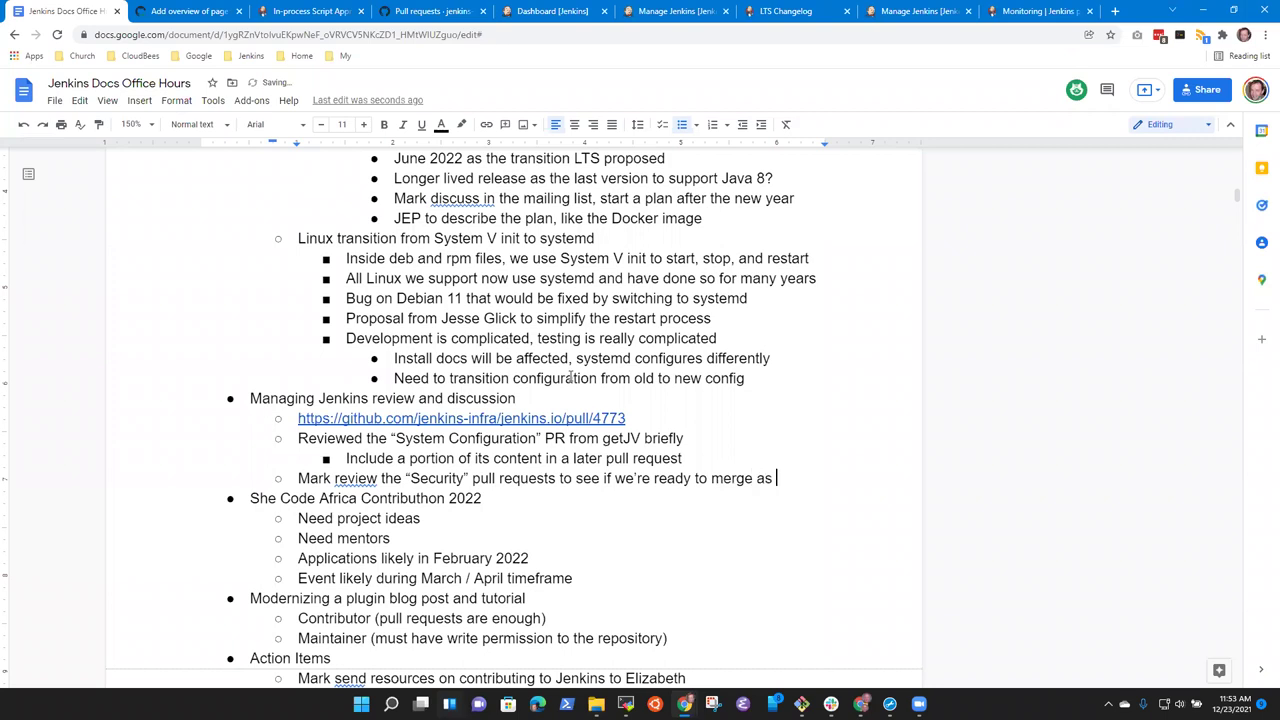
type(" them")
left_click(200, 11)
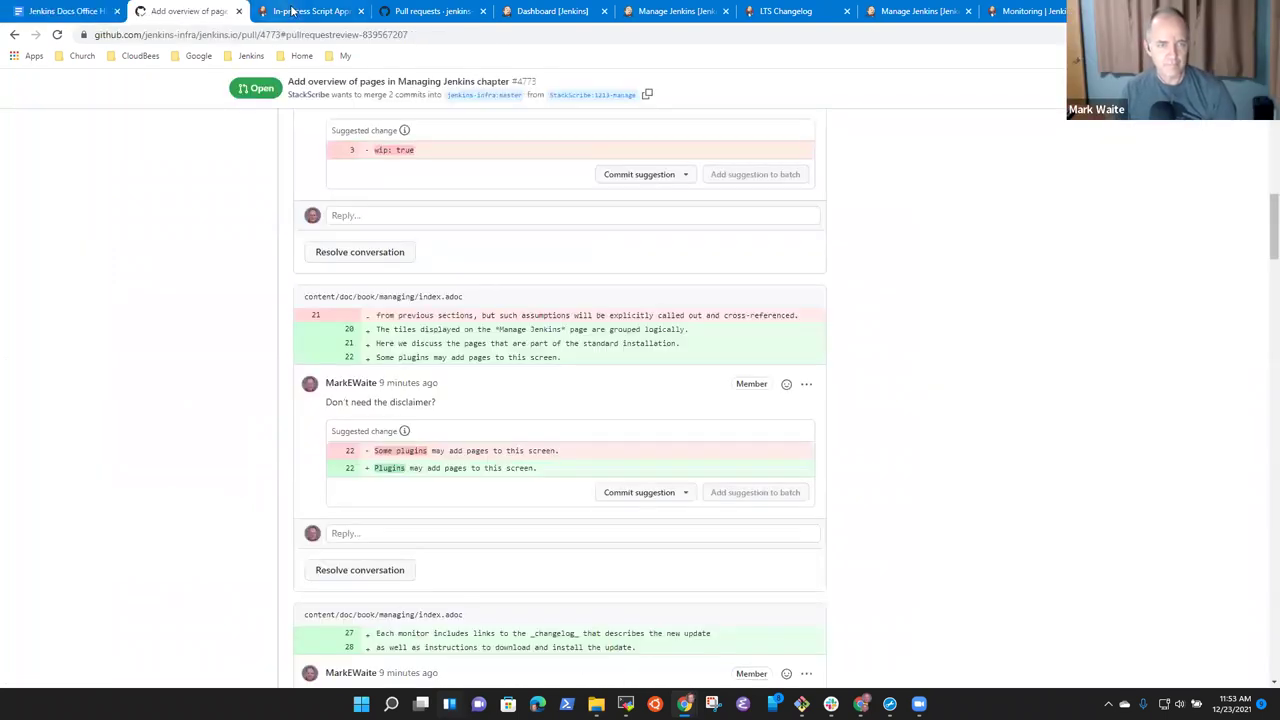
left_click(305, 12)
left_click(190, 12)
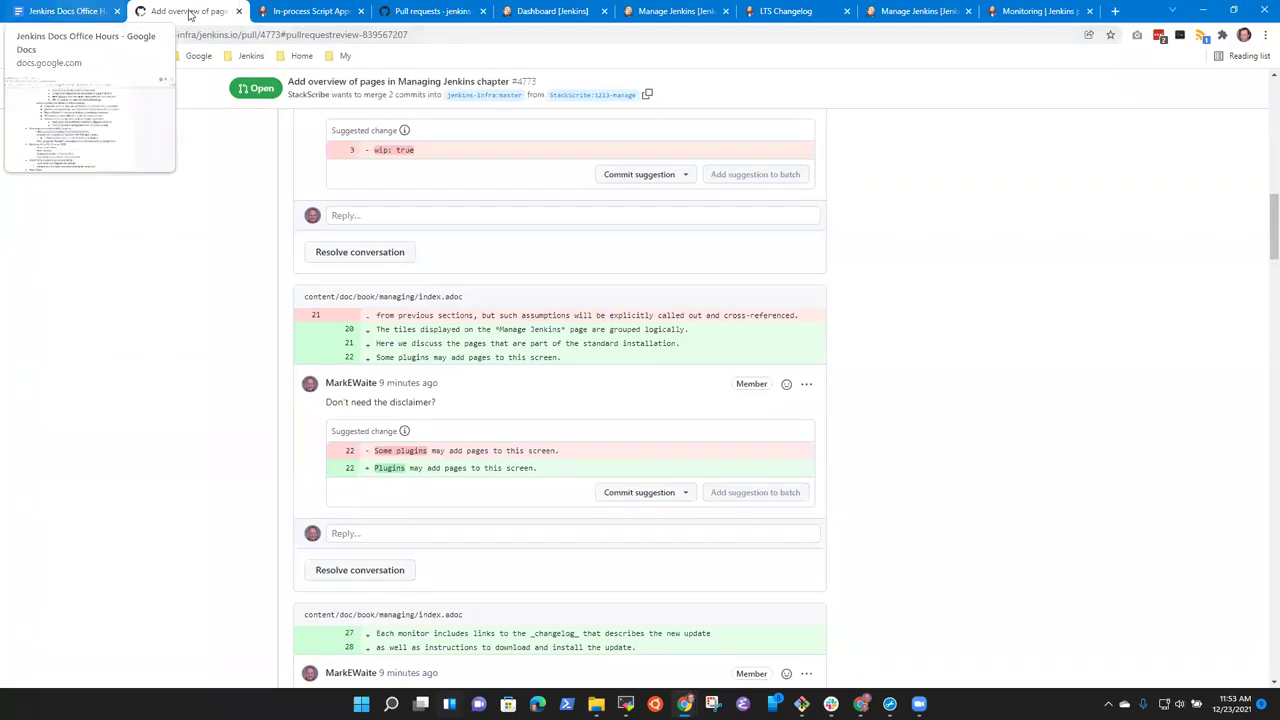
left_click(306, 10)
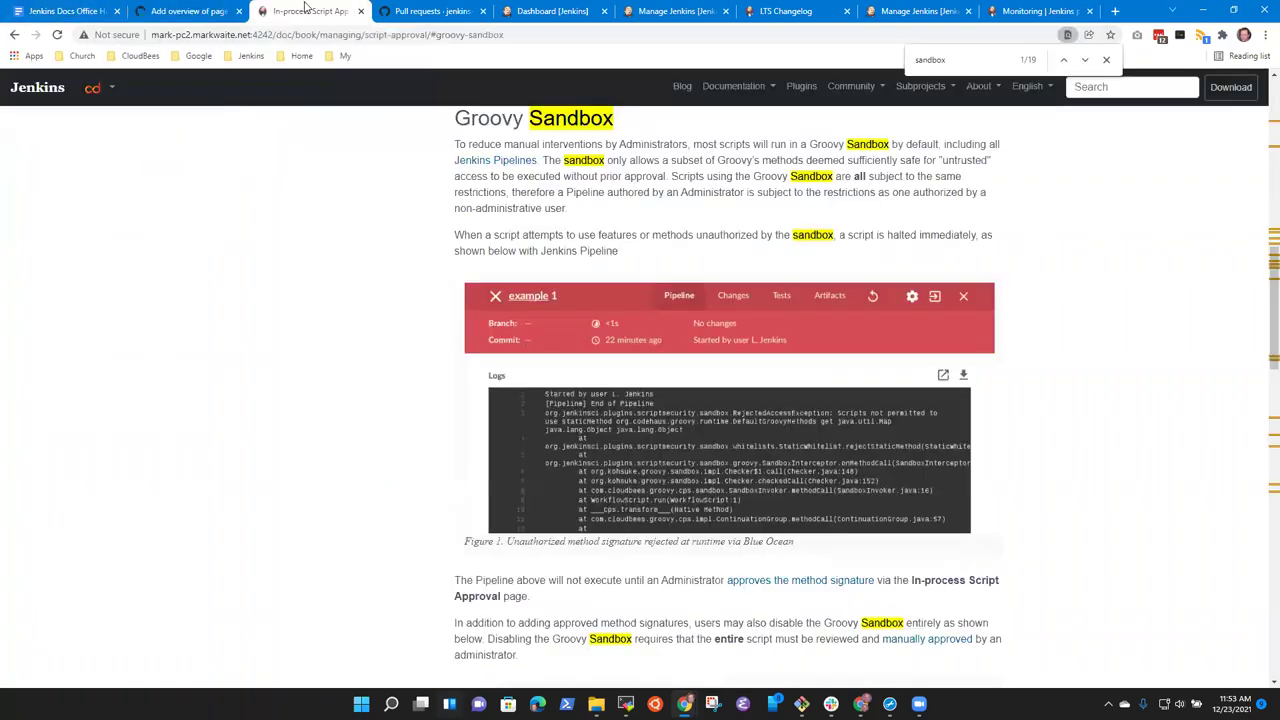
left_click(70, 10)
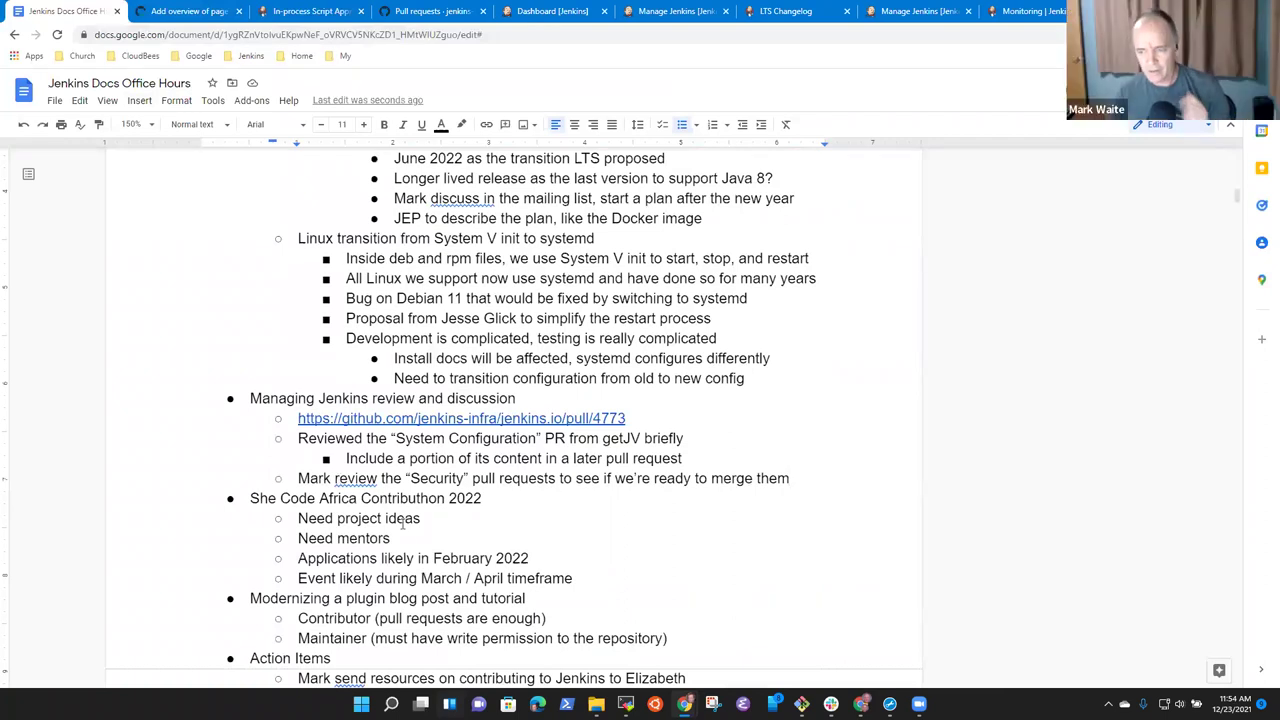
left_click(421, 480)
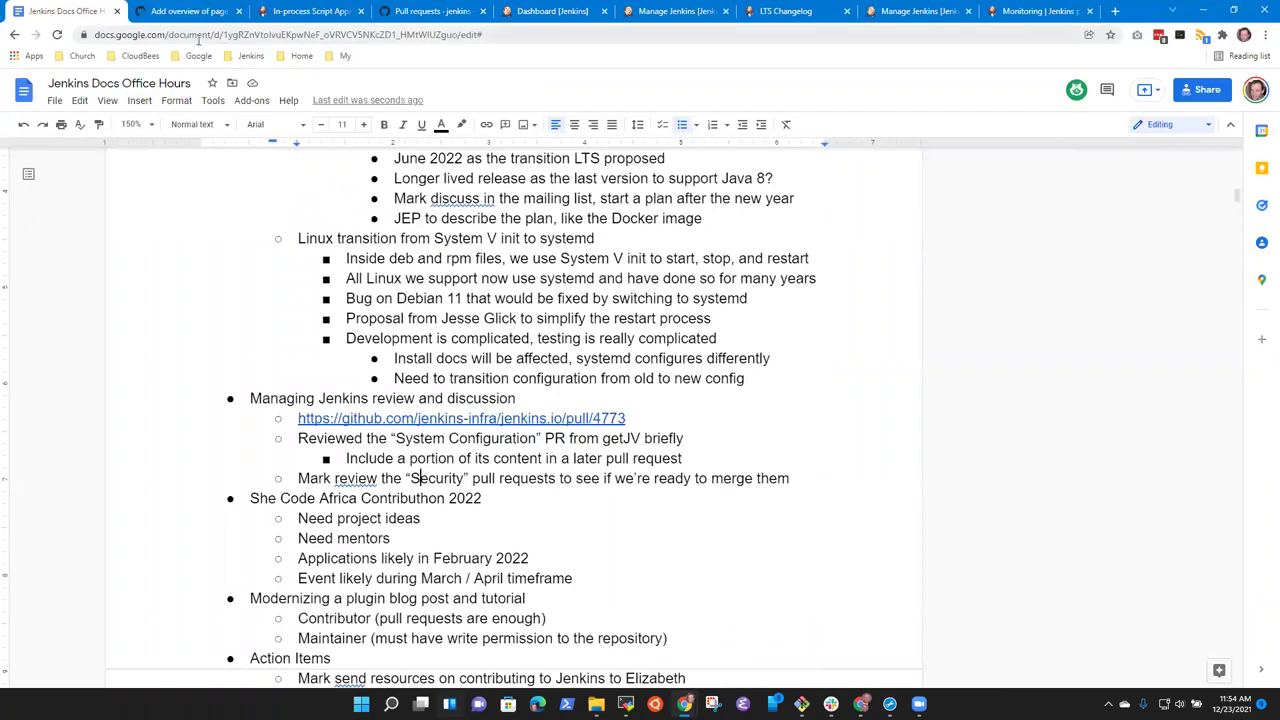
left_click(190, 11)
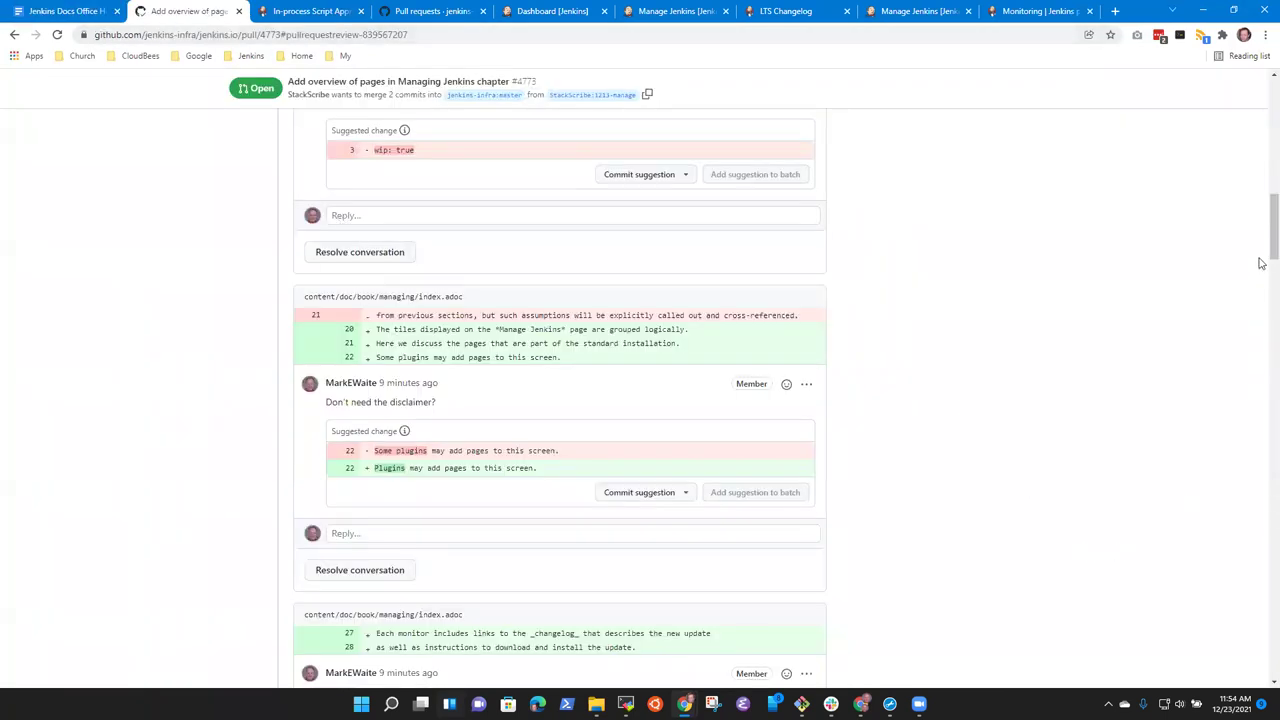
Filter jenkins.io's pull requests by the security drafts' author, showing their six open PRs.
scroll(1260, 255, "up", 15)
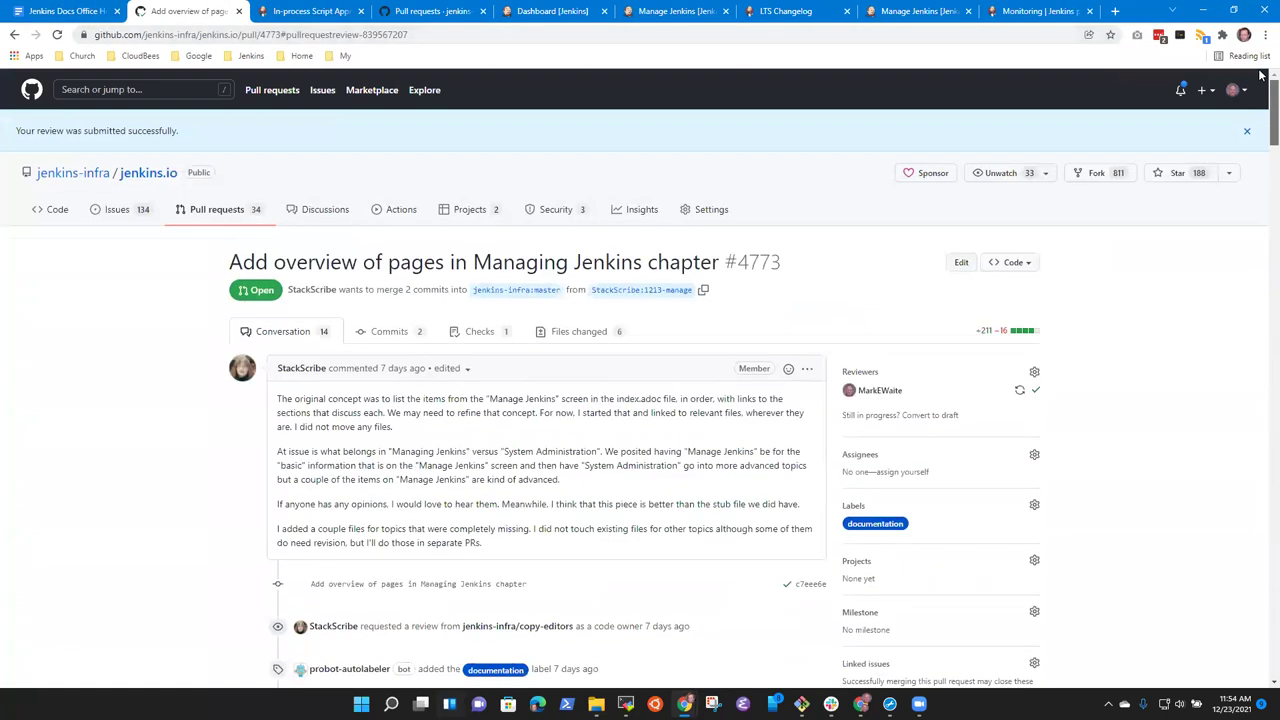
left_click(226, 211)
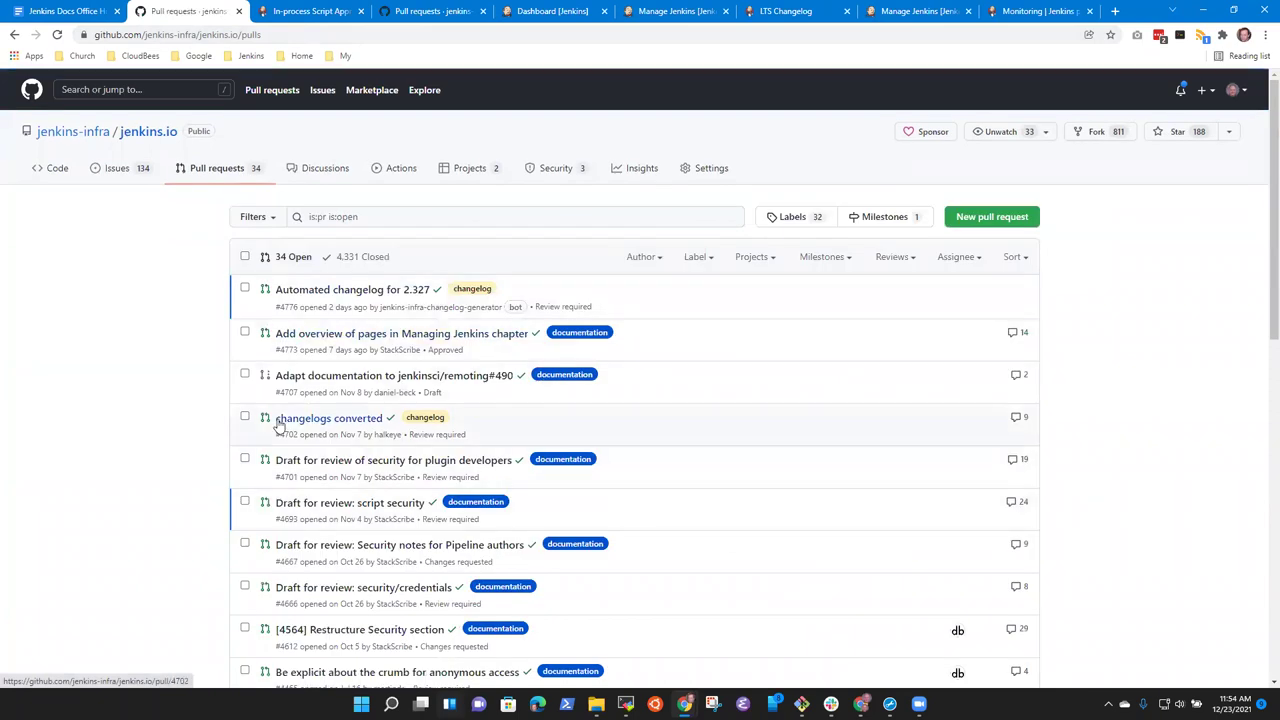
left_click(660, 257)
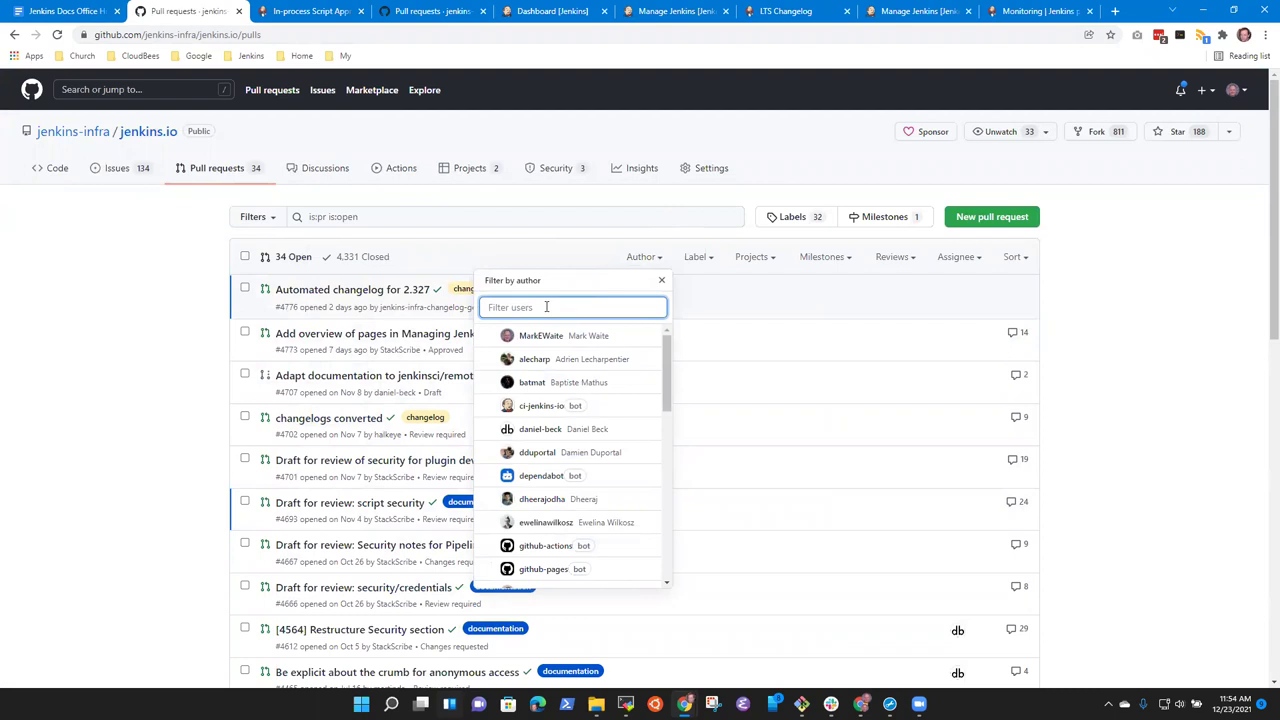
type("stack")
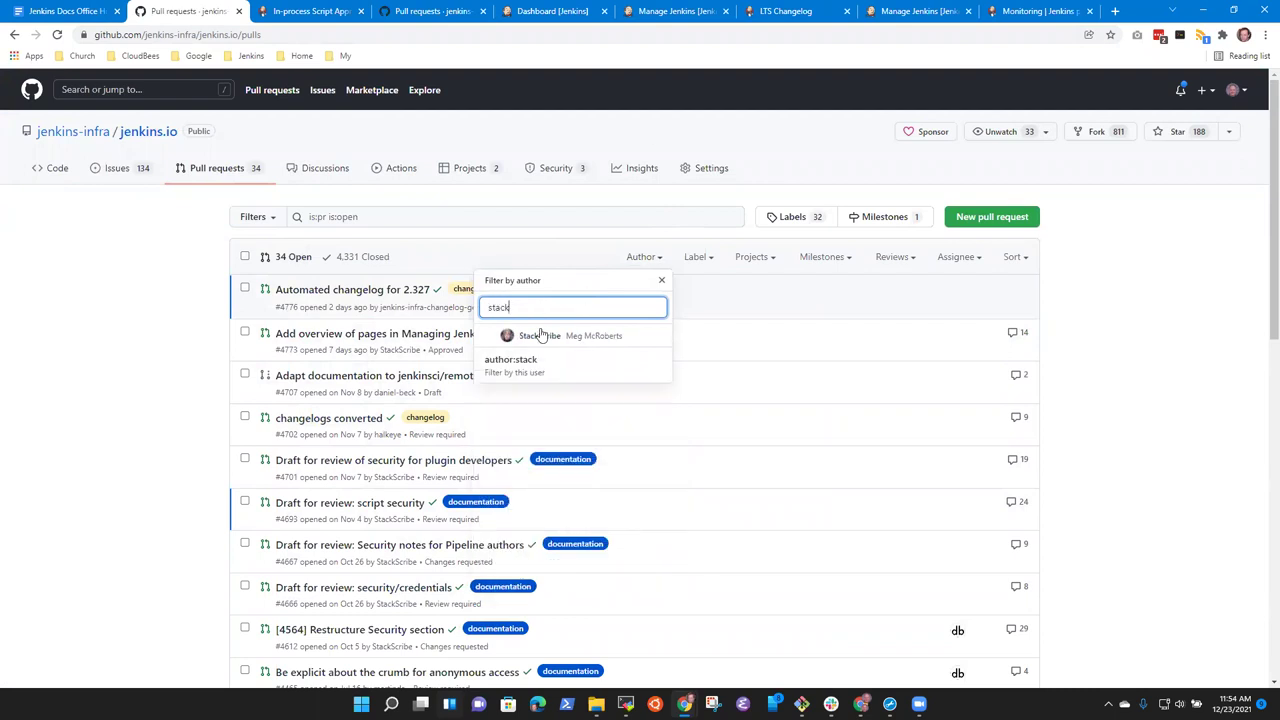
left_click(545, 336)
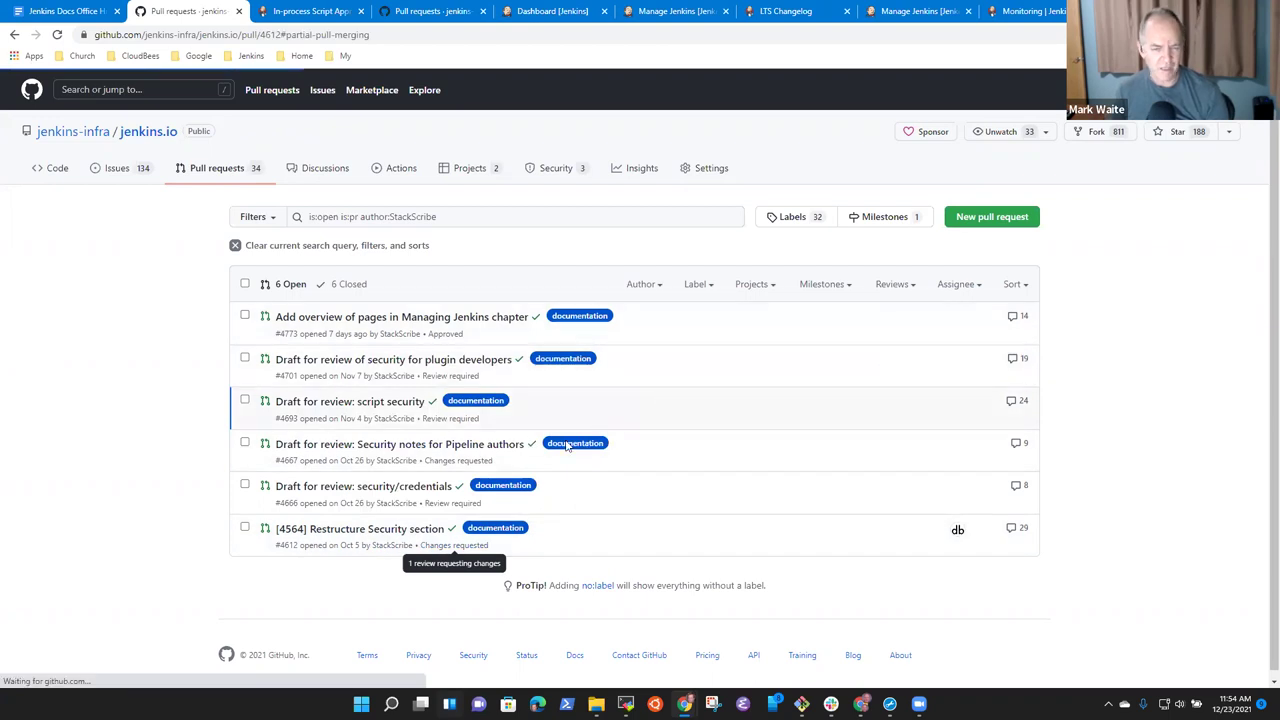
Open PR #4612, re-request the maintainer's review, read it, then return to the filtered list.
left_click(420, 529)
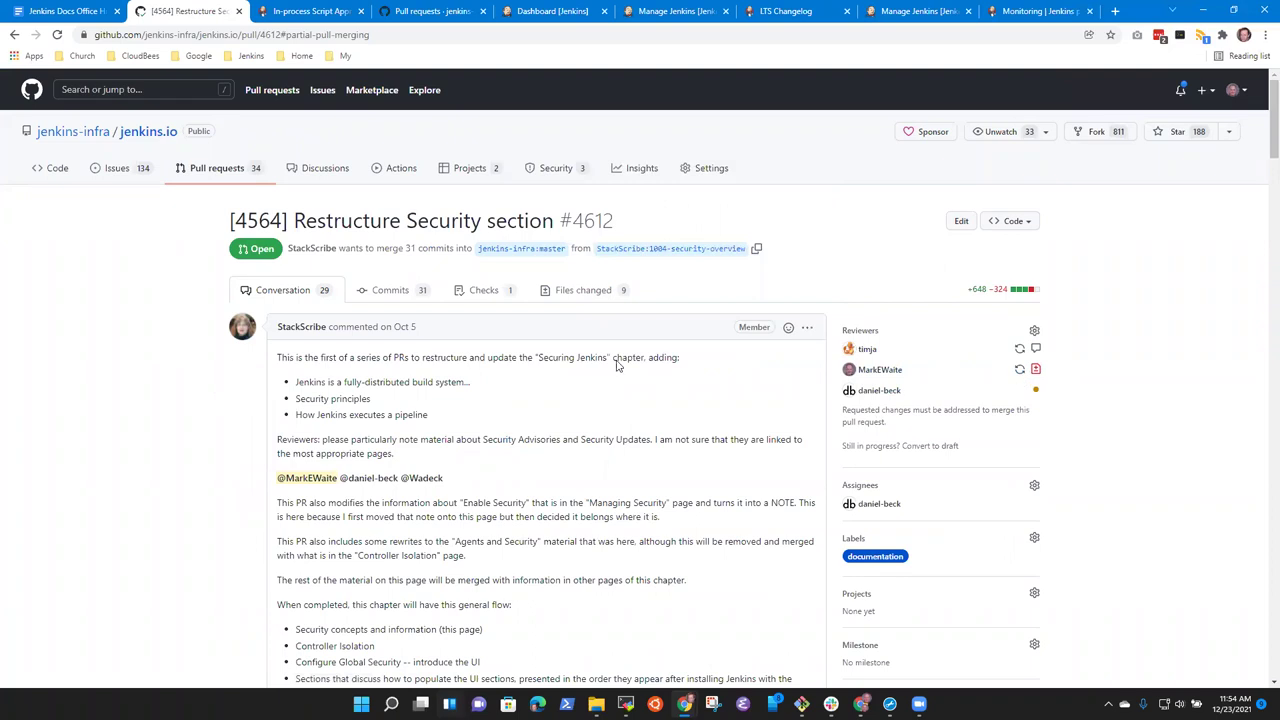
left_click(1020, 372)
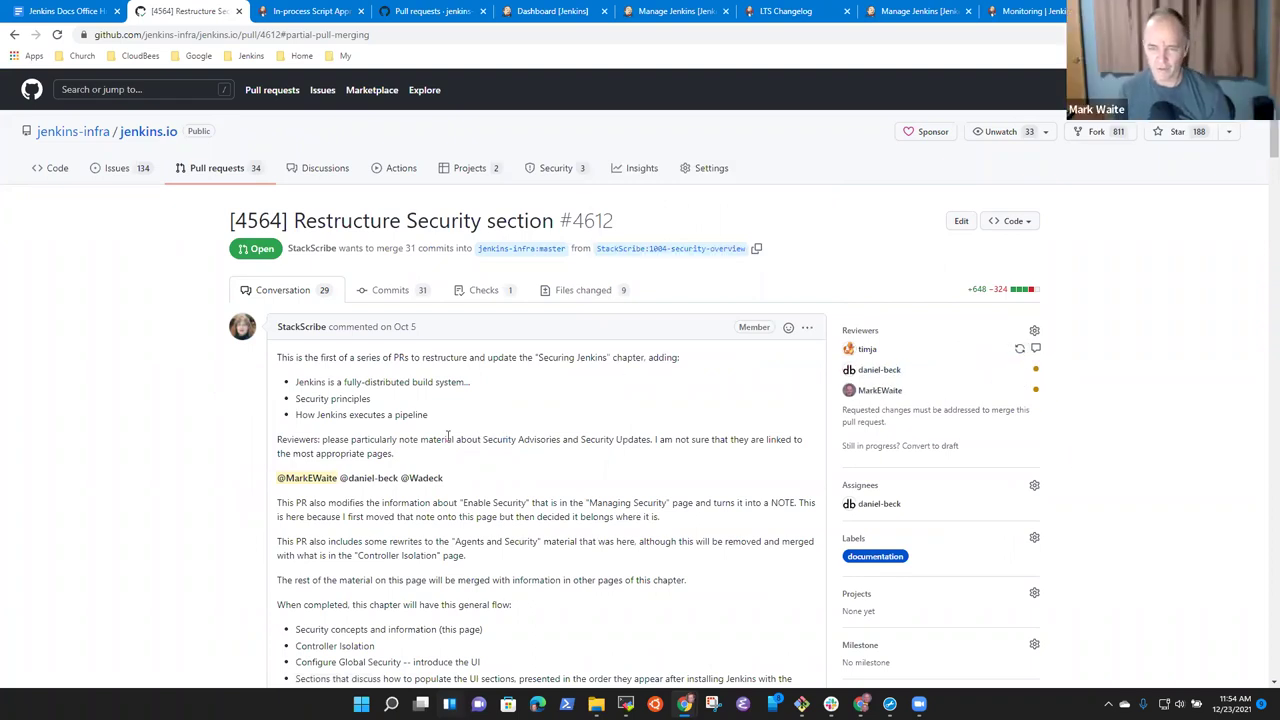
scroll(630, 405, "down", 10)
scroll(655, 430, "down", 3)
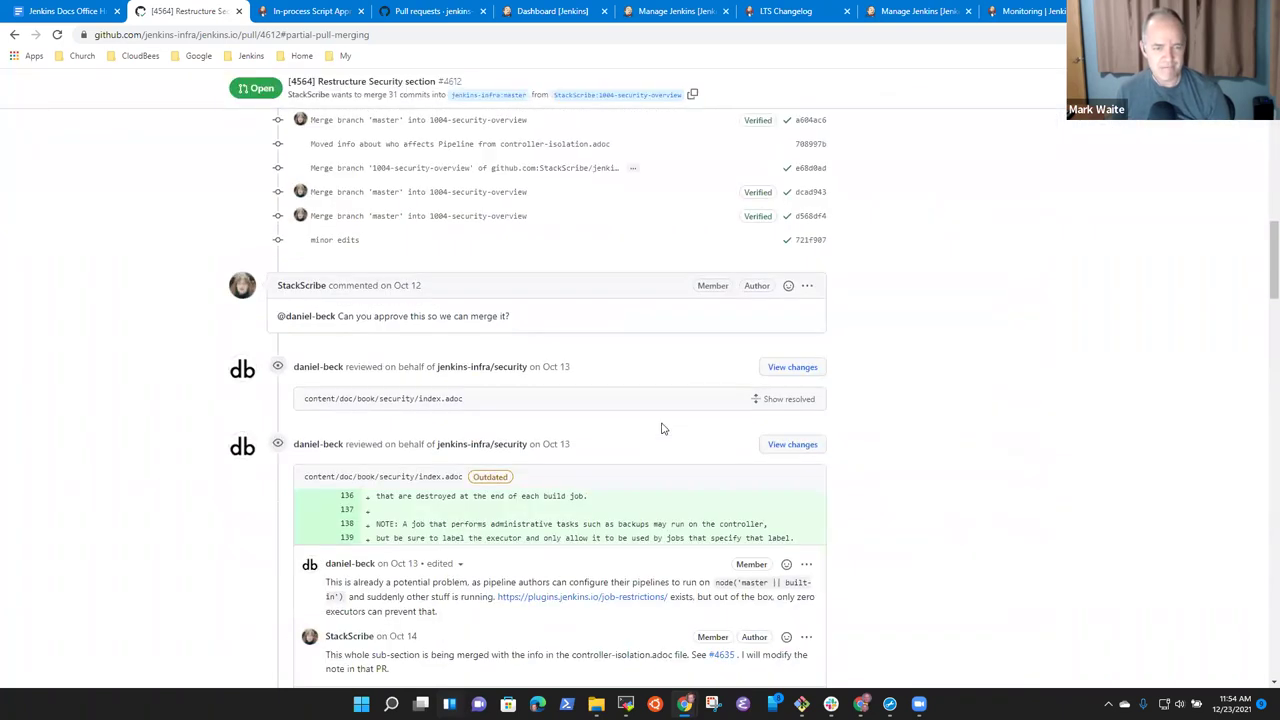
scroll(676, 424, "down", 4)
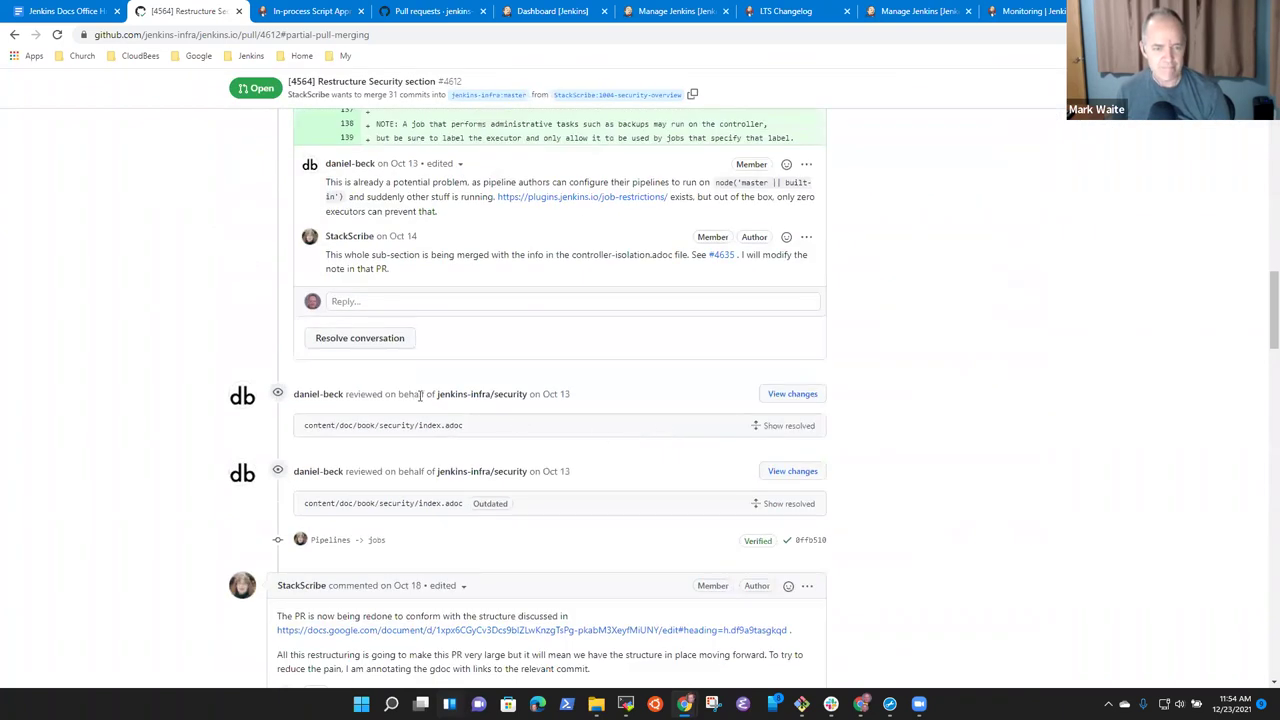
scroll(421, 396, "down", 15)
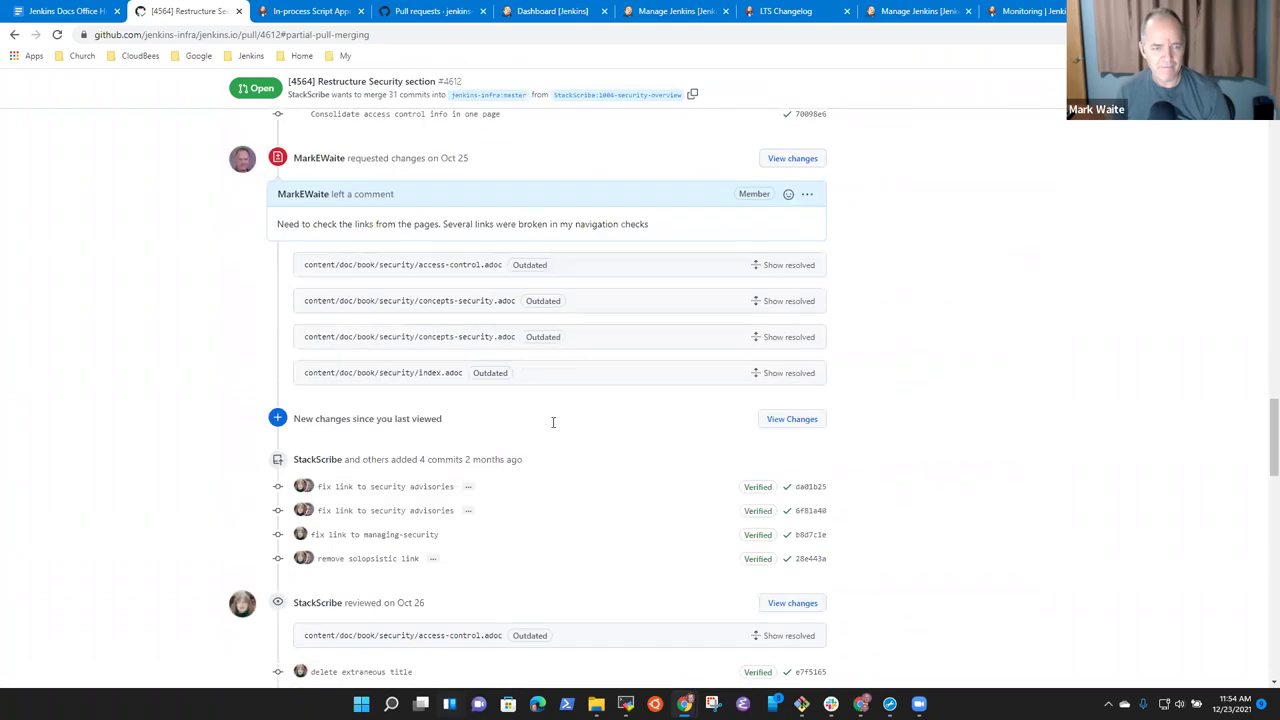
scroll(552, 428, "down", 18)
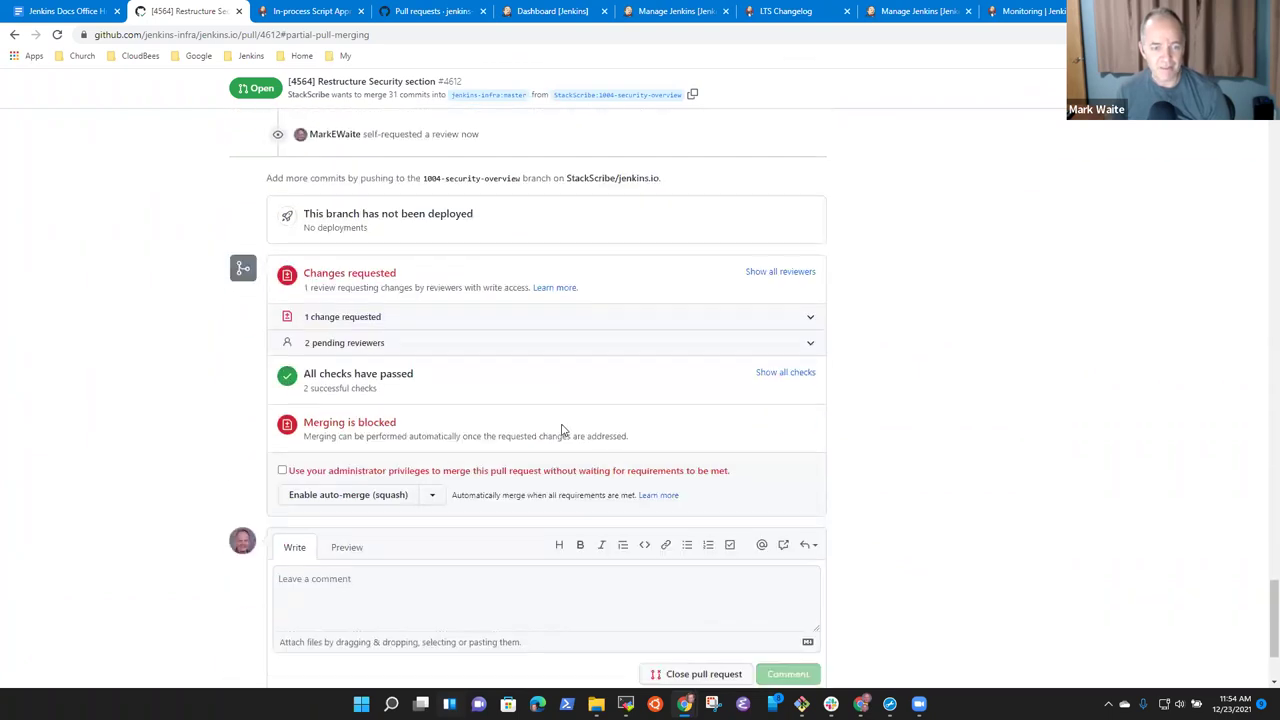
scroll(562, 430, "down", 3)
scroll(714, 434, "up", 10)
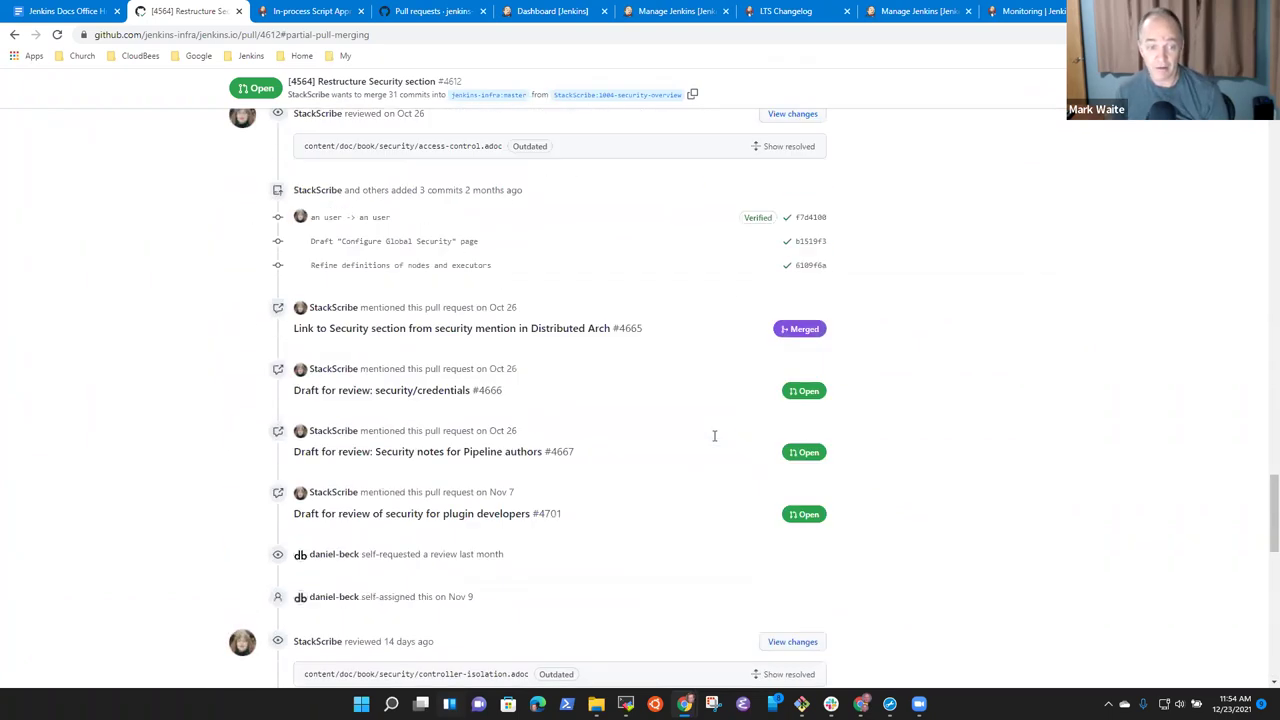
scroll(714, 435, "up", 20)
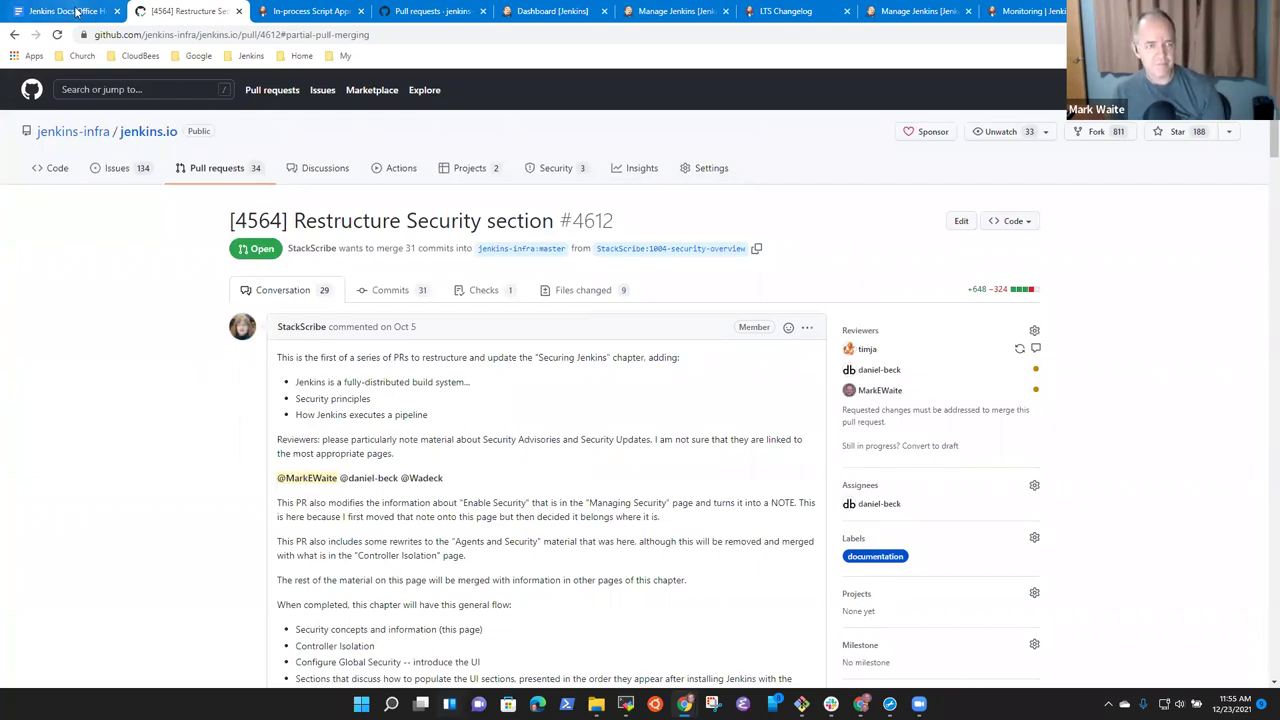
left_click(14, 35)
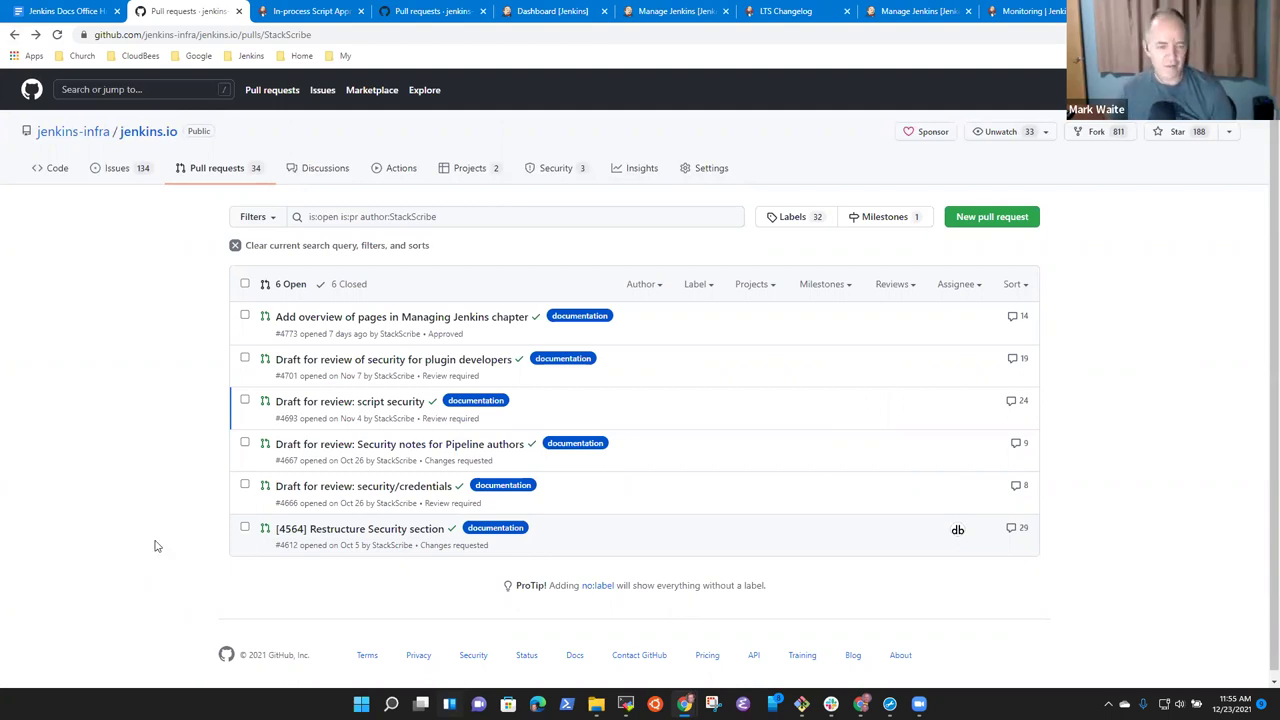
Select the security draft pull requests for bulk editing and check the status, assignee and milestone menus.
left_click_drag(458, 529, 272, 531)
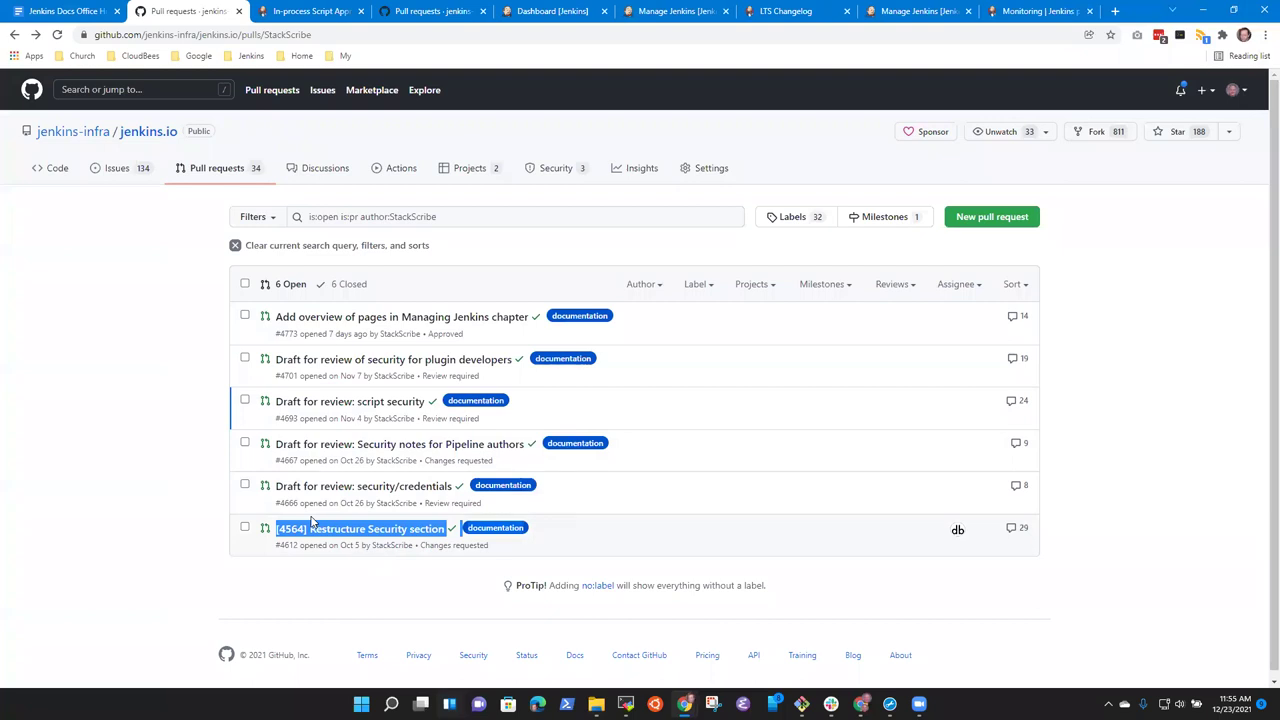
left_click(244, 485)
left_click(244, 443)
left_click(244, 401)
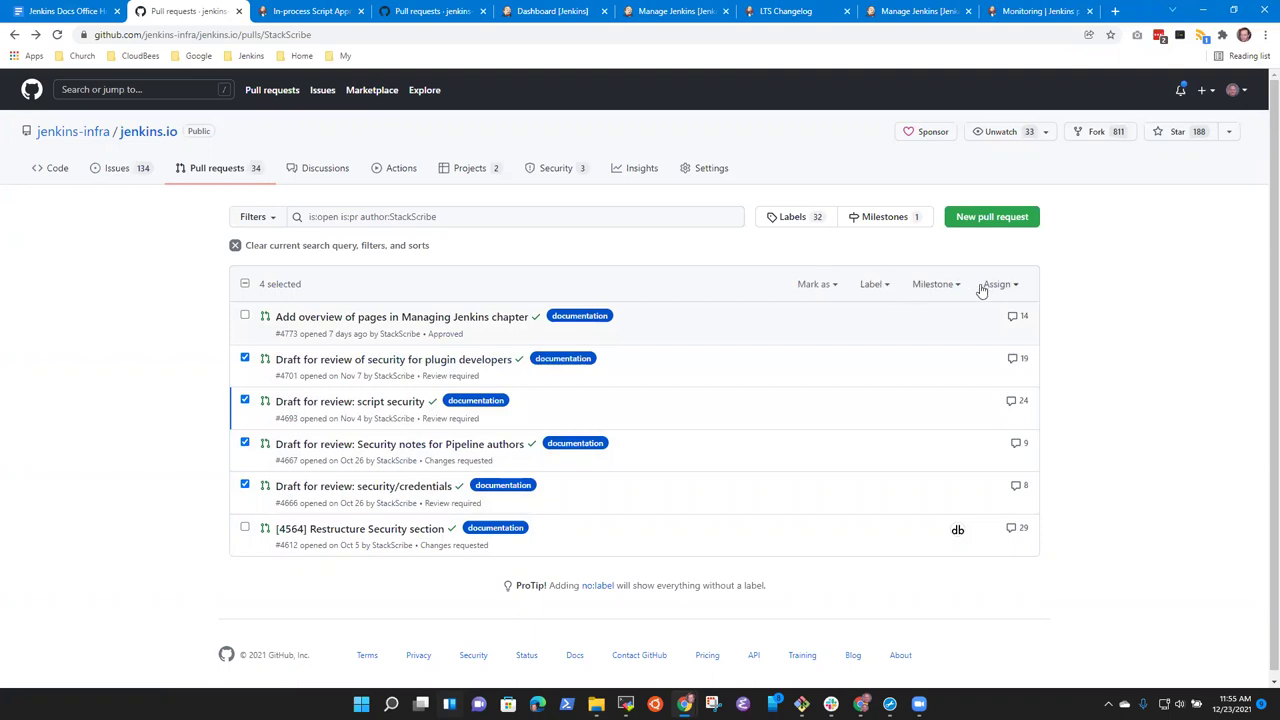
left_click(828, 288)
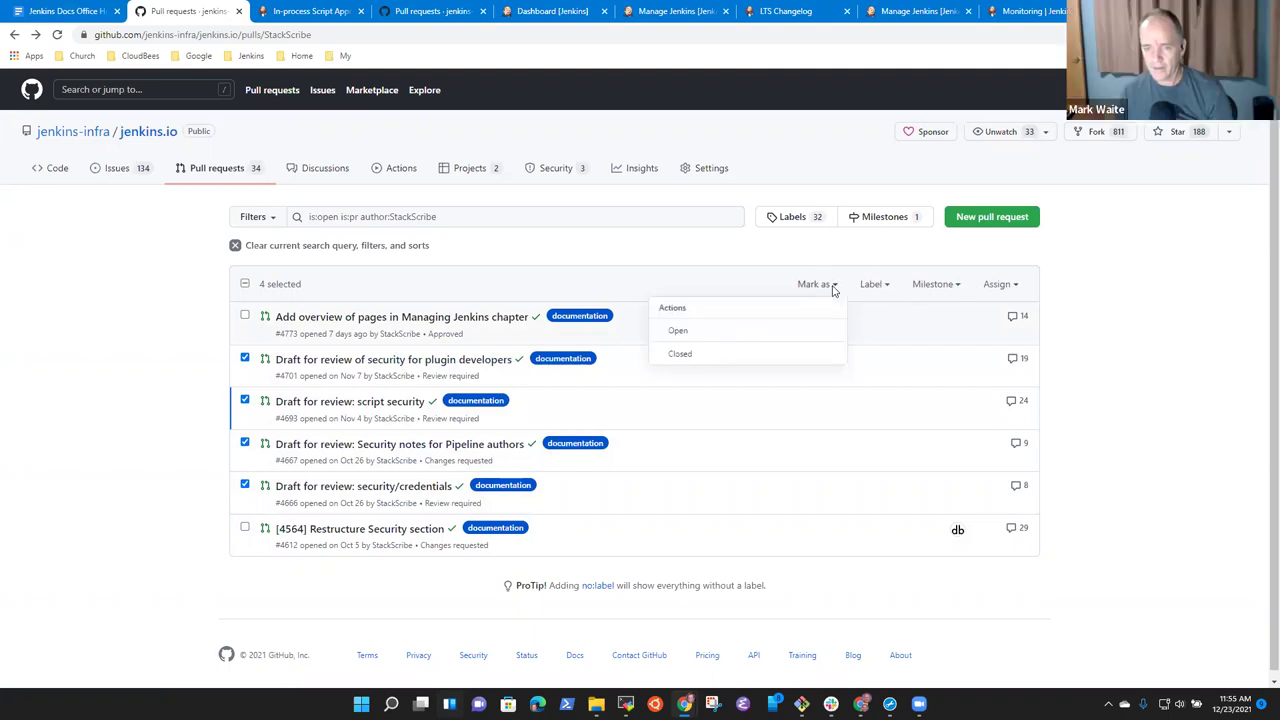
left_click(1105, 291)
left_click(1020, 287)
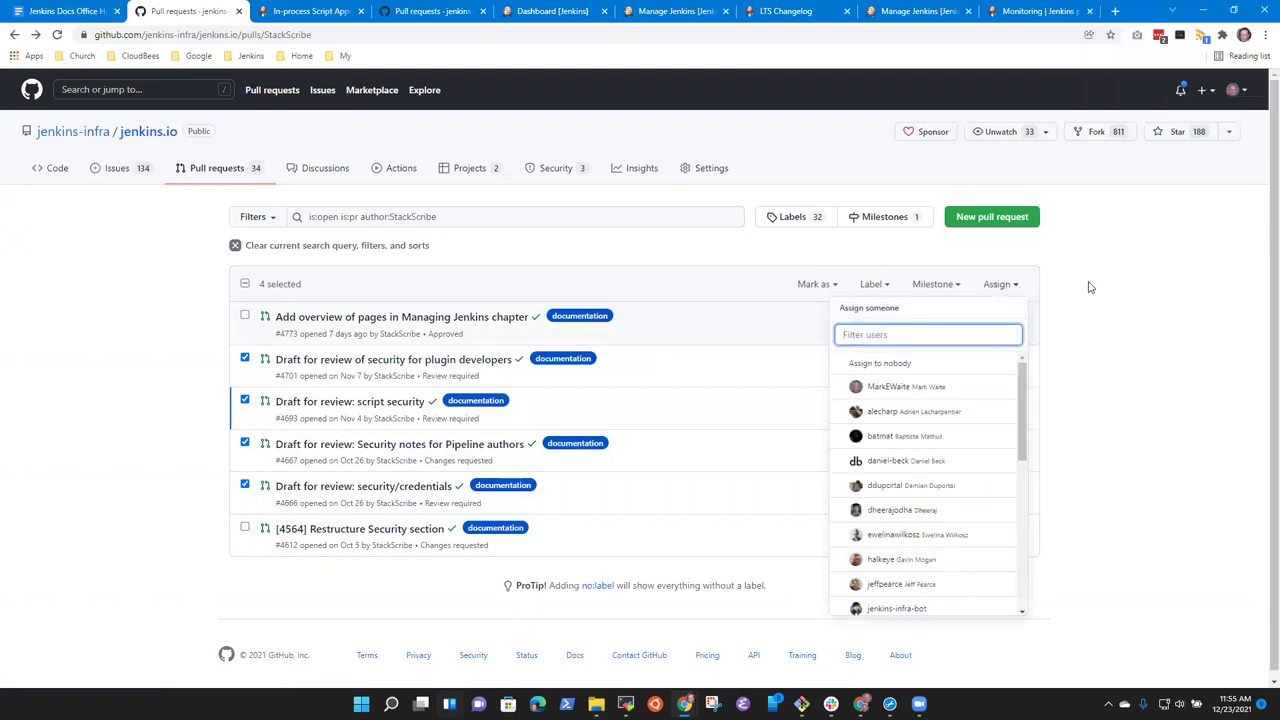
left_click(1091, 287)
left_click(962, 288)
left_click(960, 291)
Apply the work-in-progress label to the selected security pull requests.
left_click(886, 287)
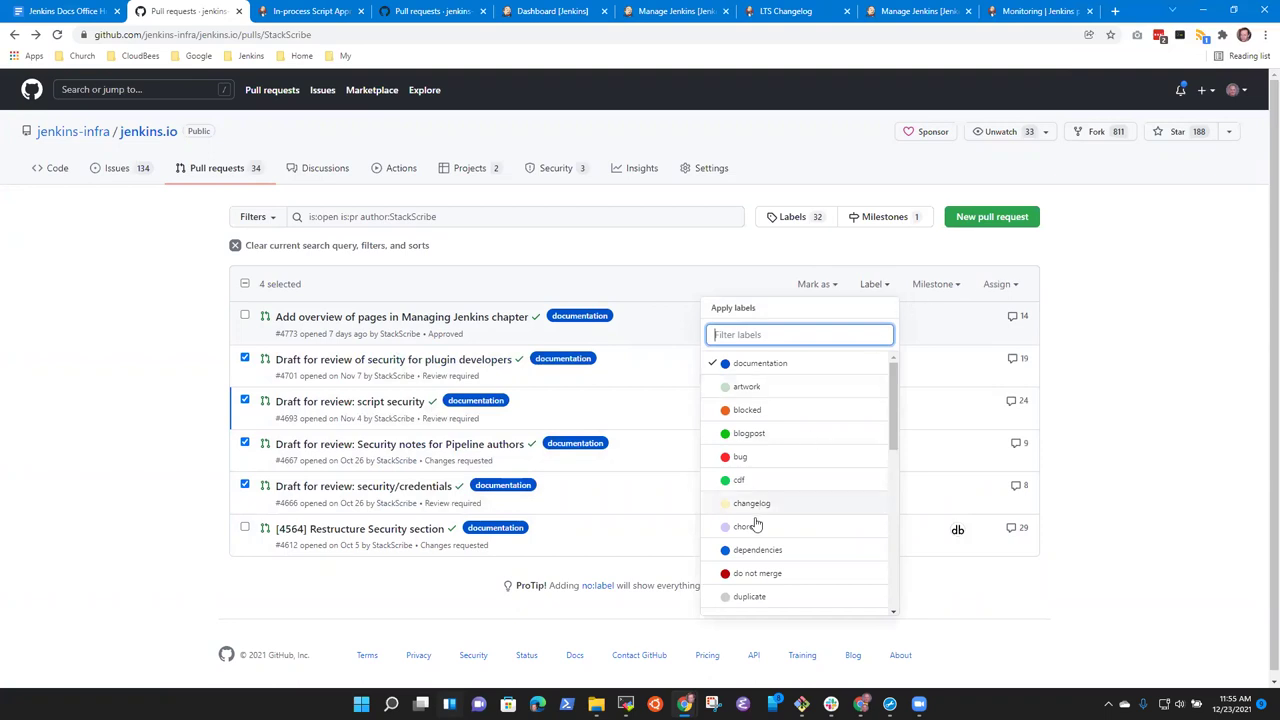
type("d")
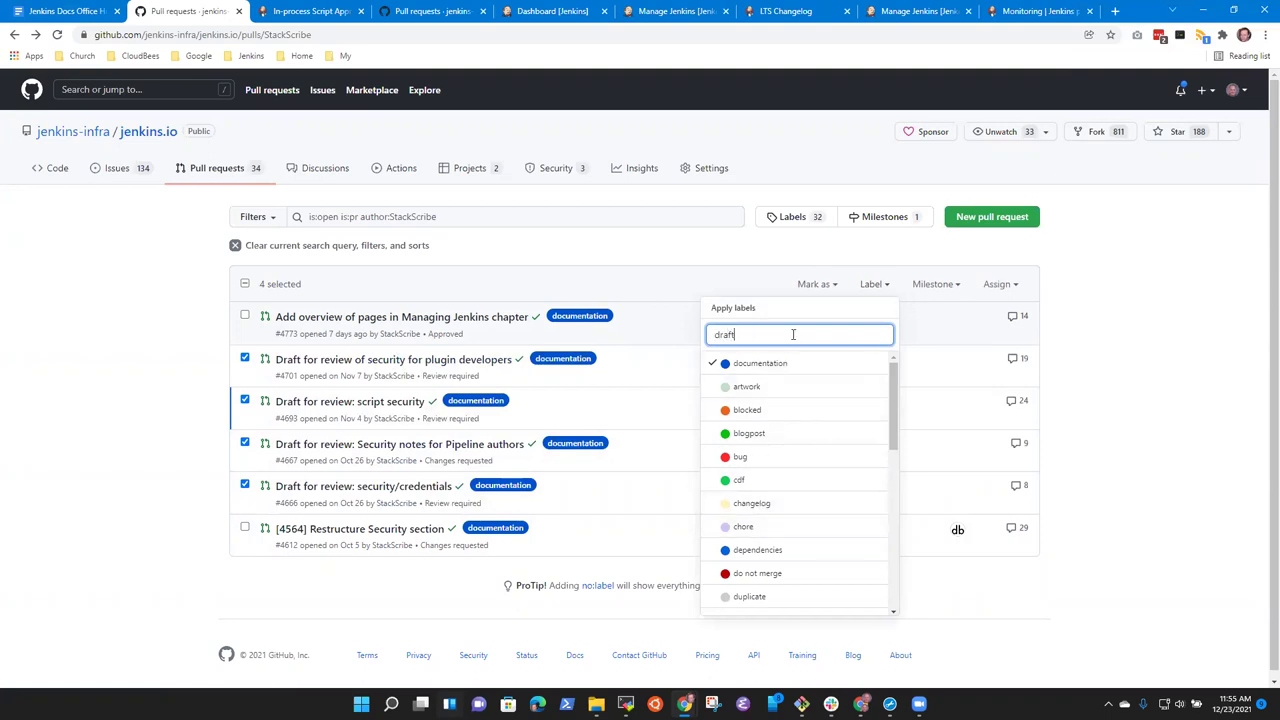
type("raft")
key("ctrl+a")
type("work-")
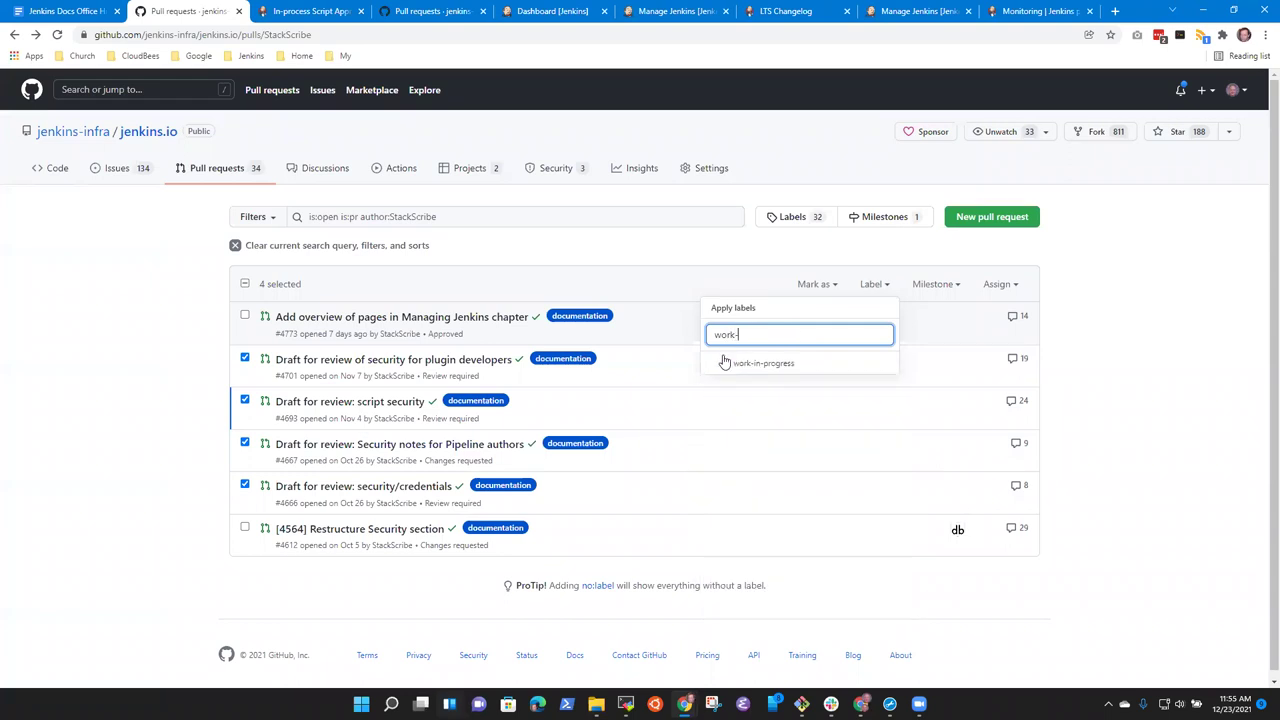
left_click(763, 364)
left_click(839, 406)
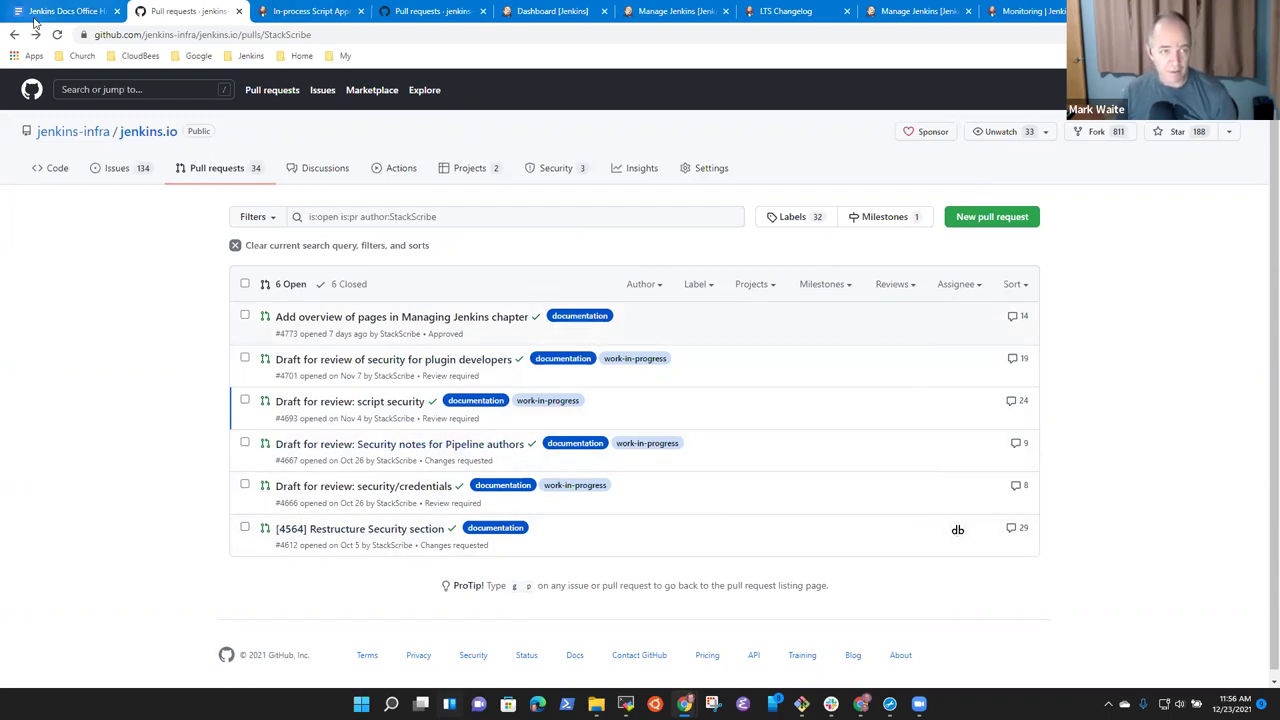
Glance at the meeting notes, then open pull request #4701 on security for plugin developers.
left_click(75, 11)
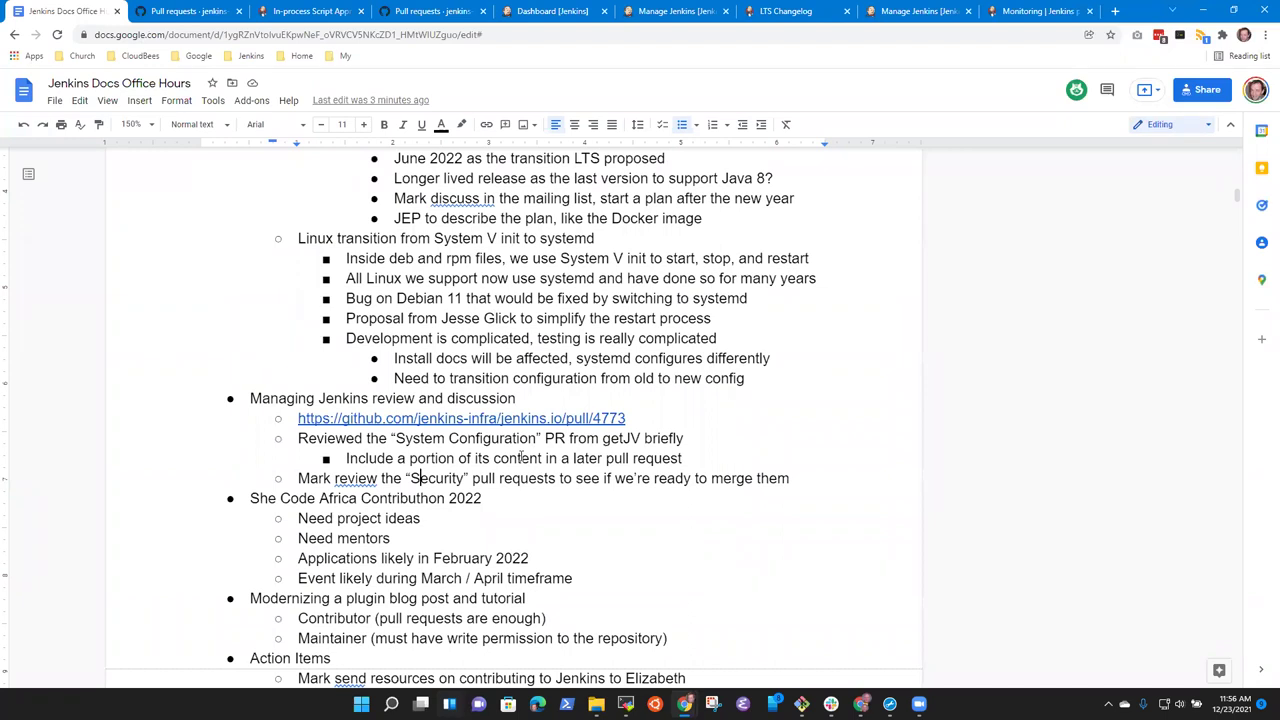
left_click(190, 11)
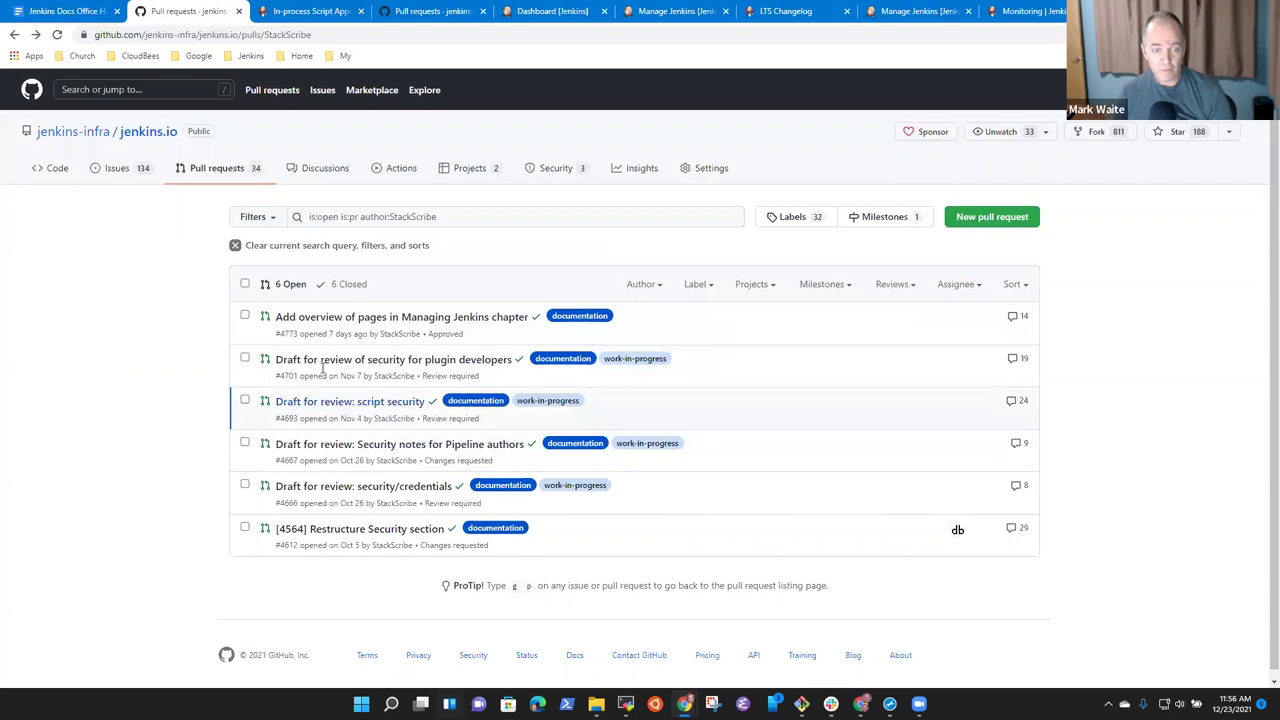
left_click(376, 362)
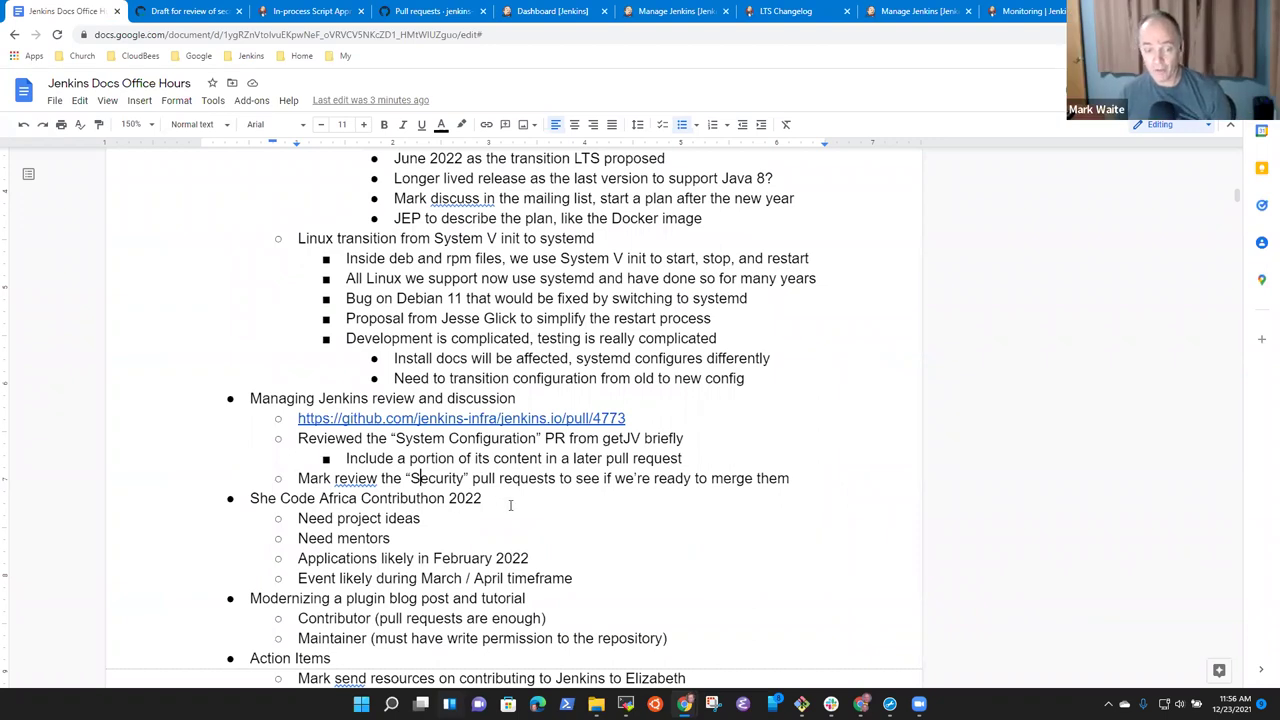
Select and then deselect the 'She Code Africa Contributhon 2022' agenda line.
key("Home")
key("shift+End")
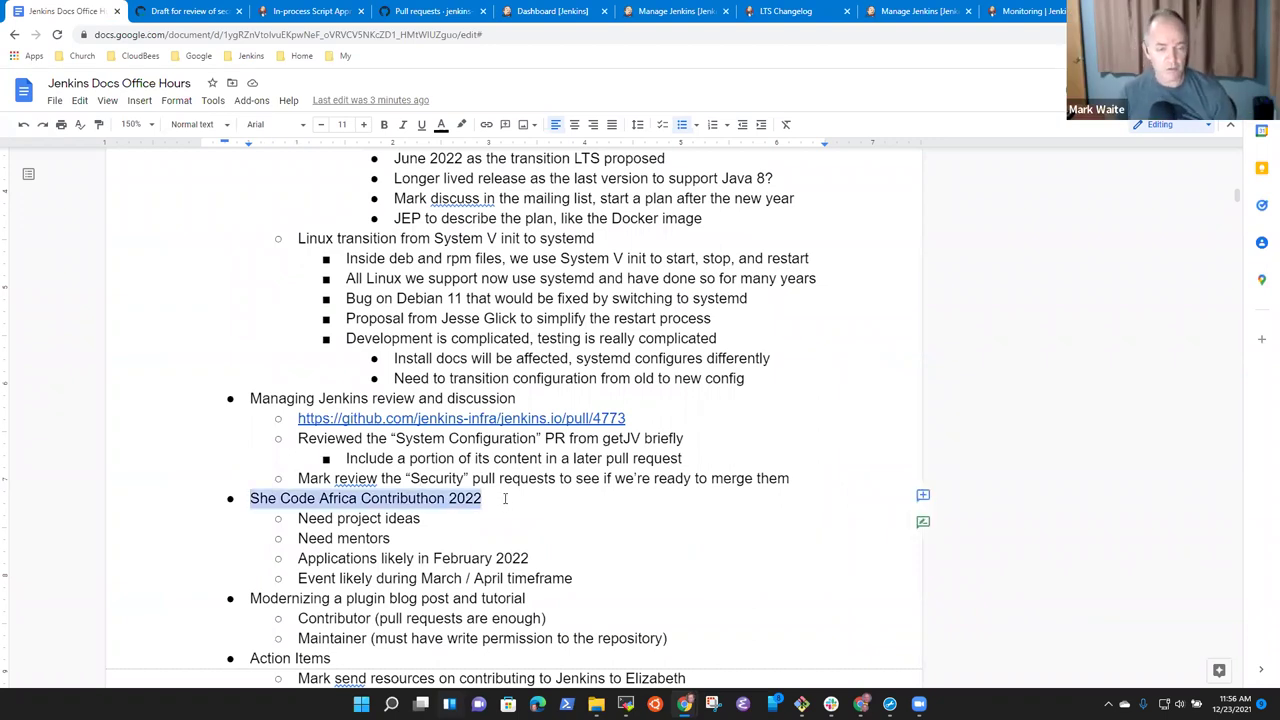
key("Left")
key("shift+End")
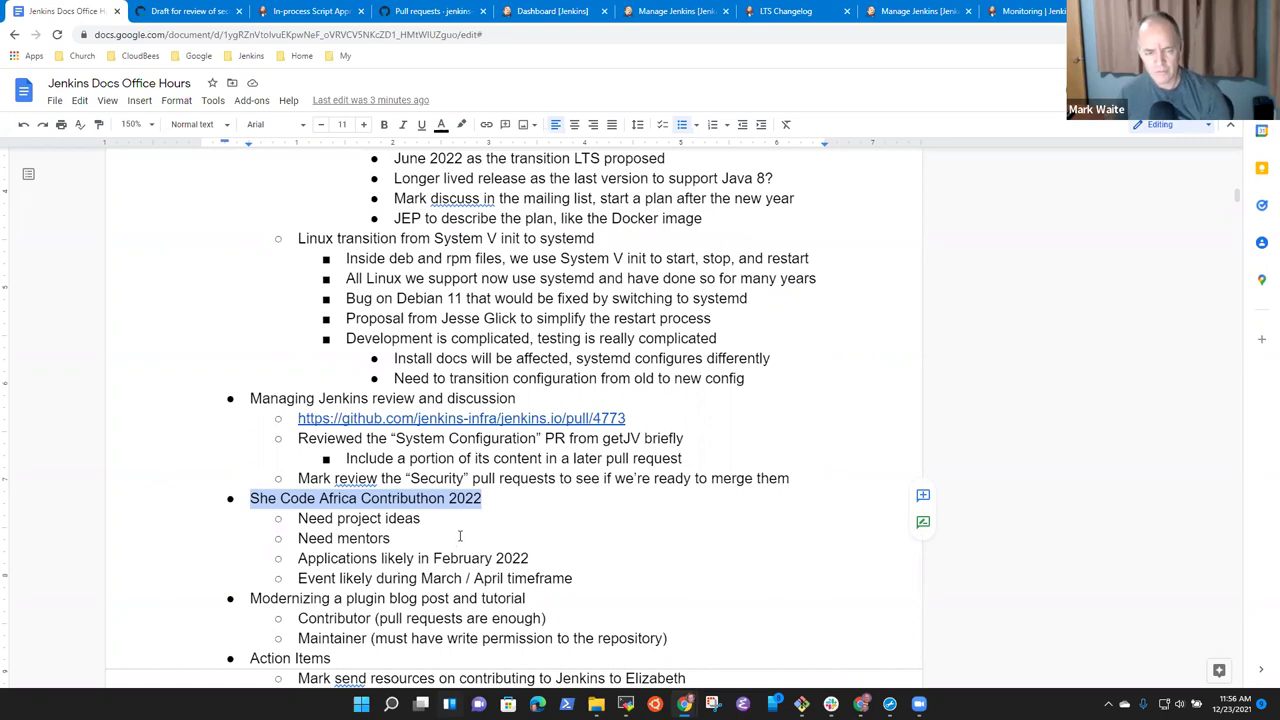
key("Right")
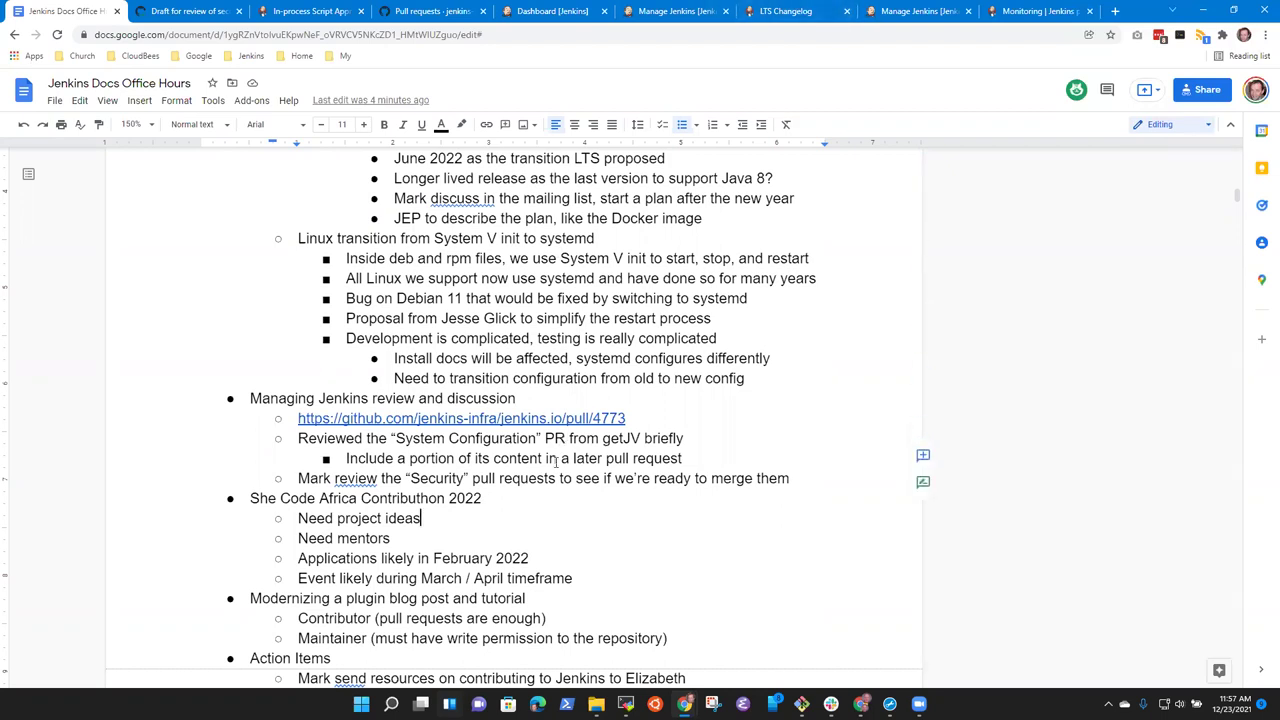
Delete the 'Modernizing a plugin blog post and tutorial' item with its Contributor and Maintainer sub-bullets.
key("Up")
key("End")
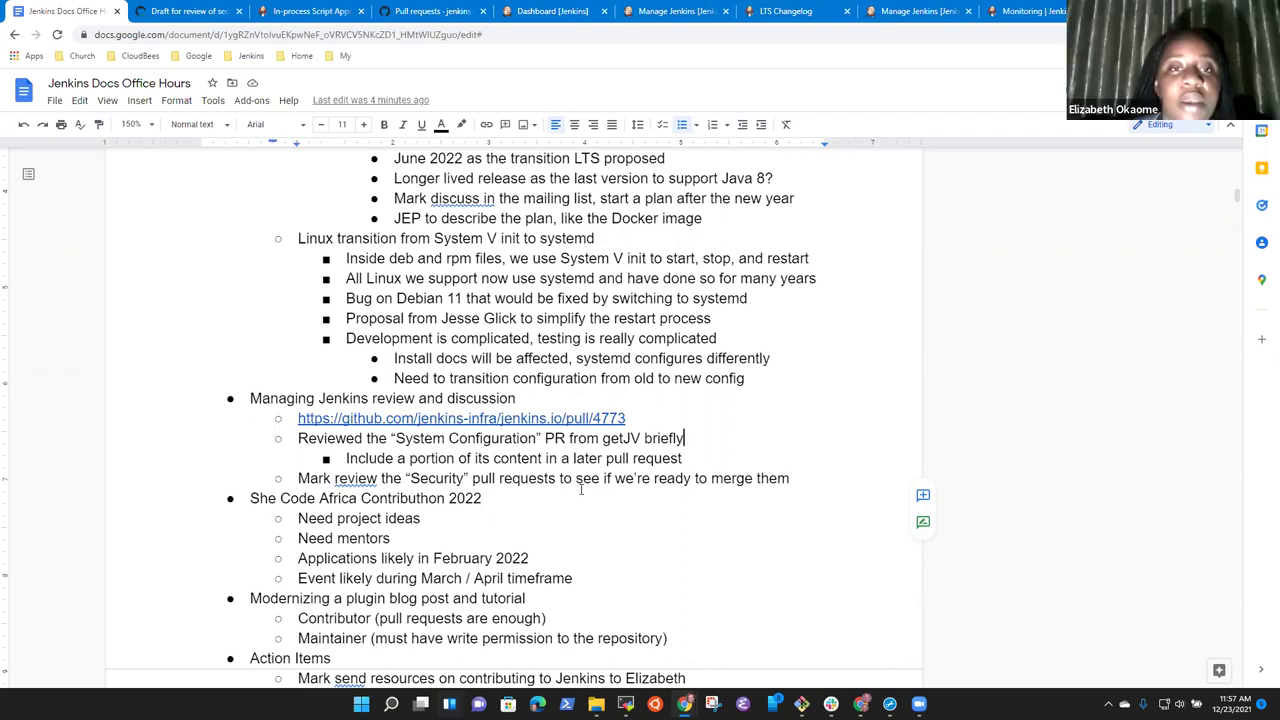
key("Down")
key("Down")
key("Down")
key("Down")
key("Down")
key("Down")
key("Down")
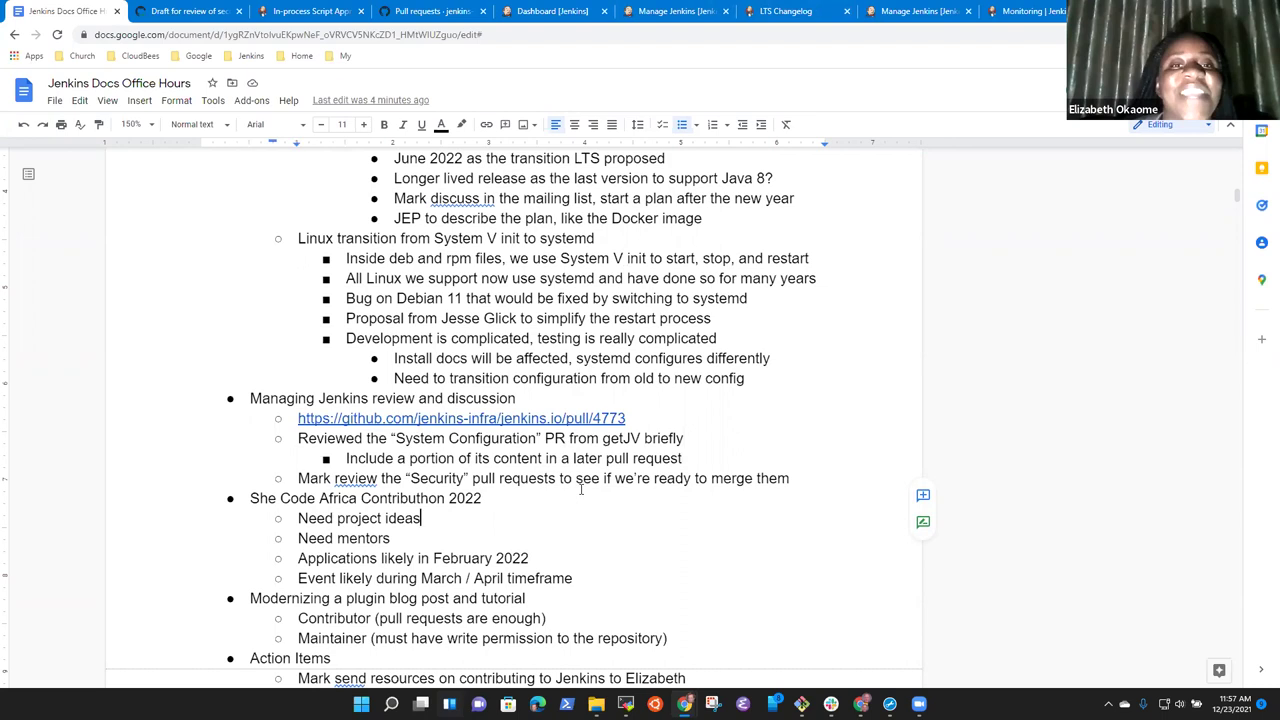
key("Down")
key("Home")
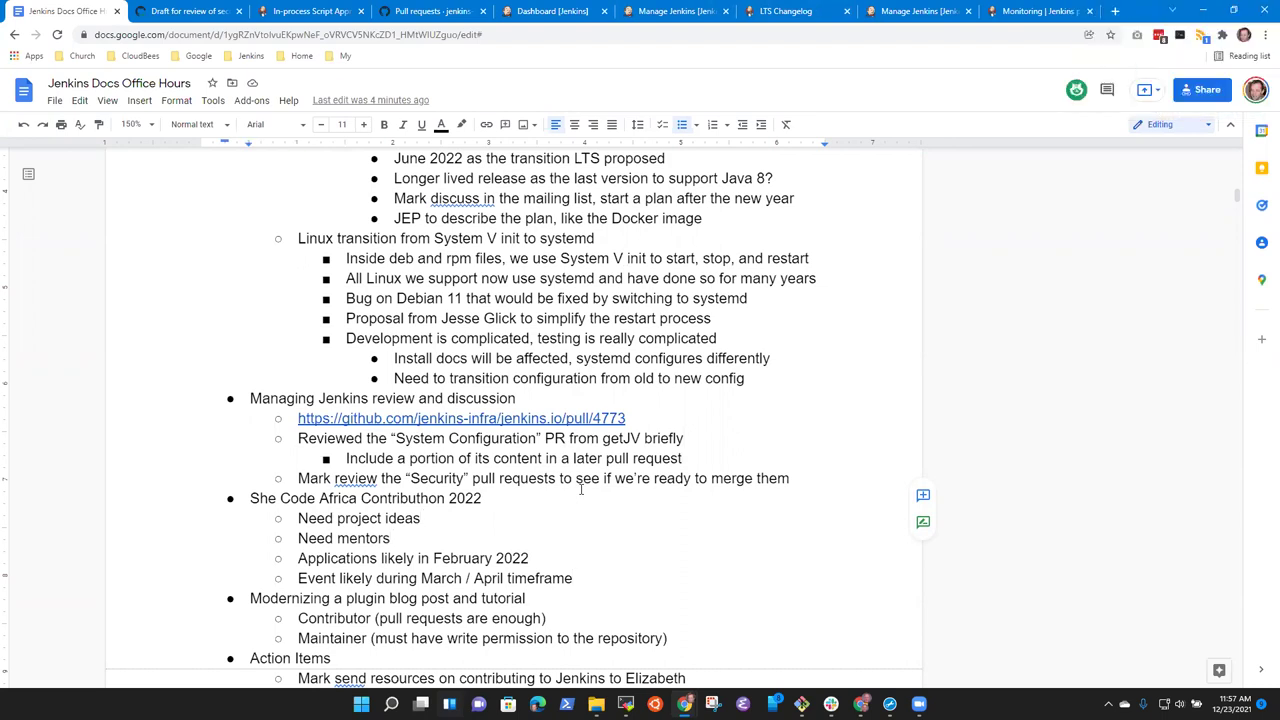
key("shift+Down")
key("shift+Down")
key("shift+Down")
key("BackSpace")
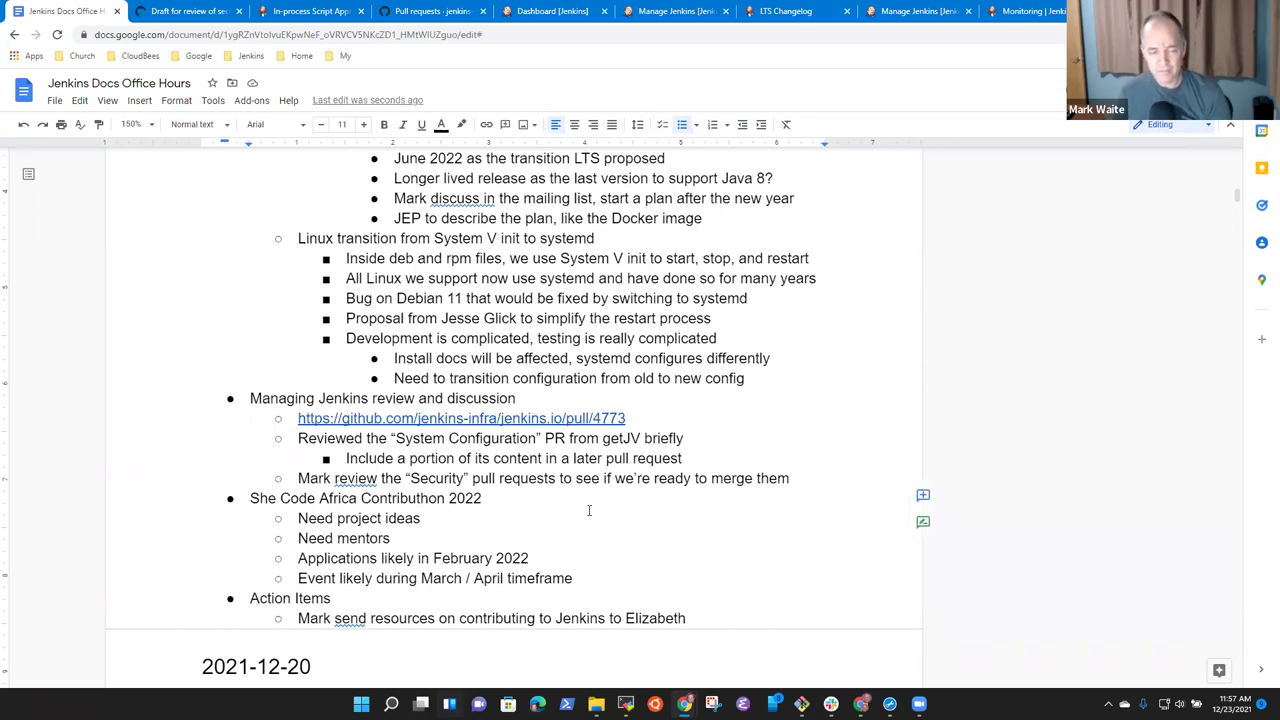
Copy the 'Dec 30, 2021 cancelled' and 'meet again Jan 6, 2022' lines from the 2021-12-16 notes.
scroll(530, 522, "down", 3)
scroll(476, 525, "down", 12)
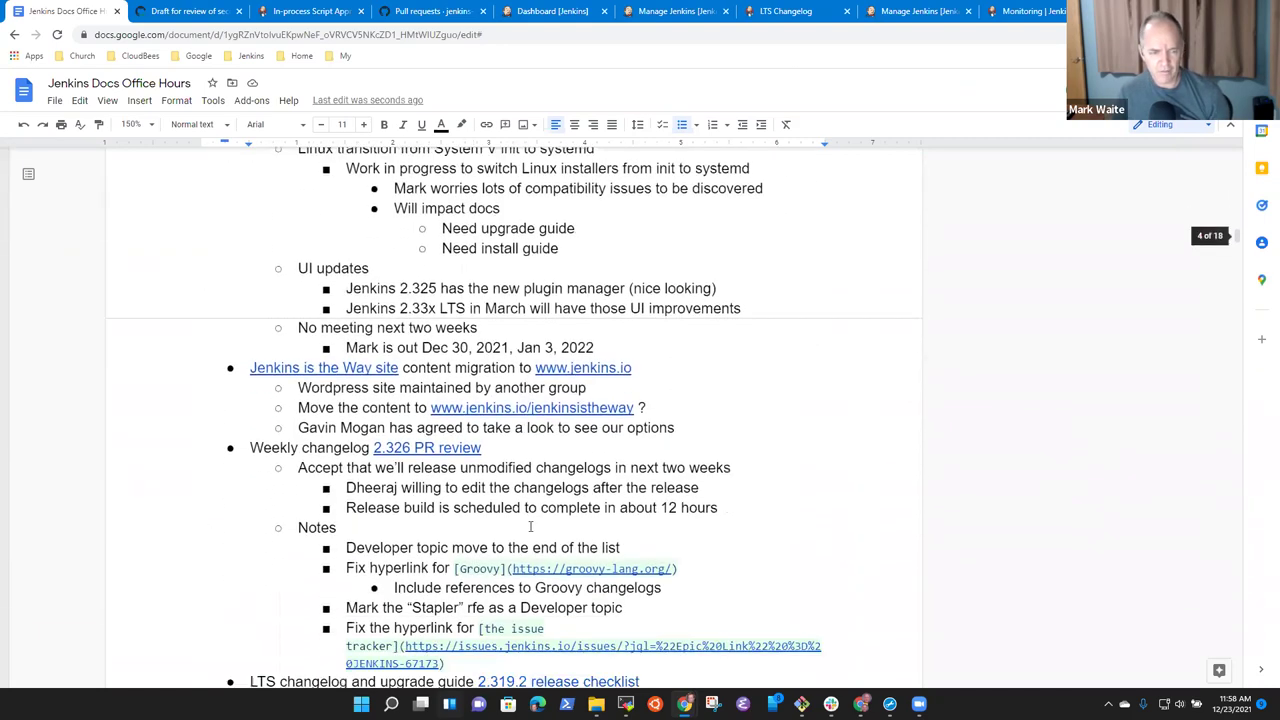
scroll(534, 535, "down", 13)
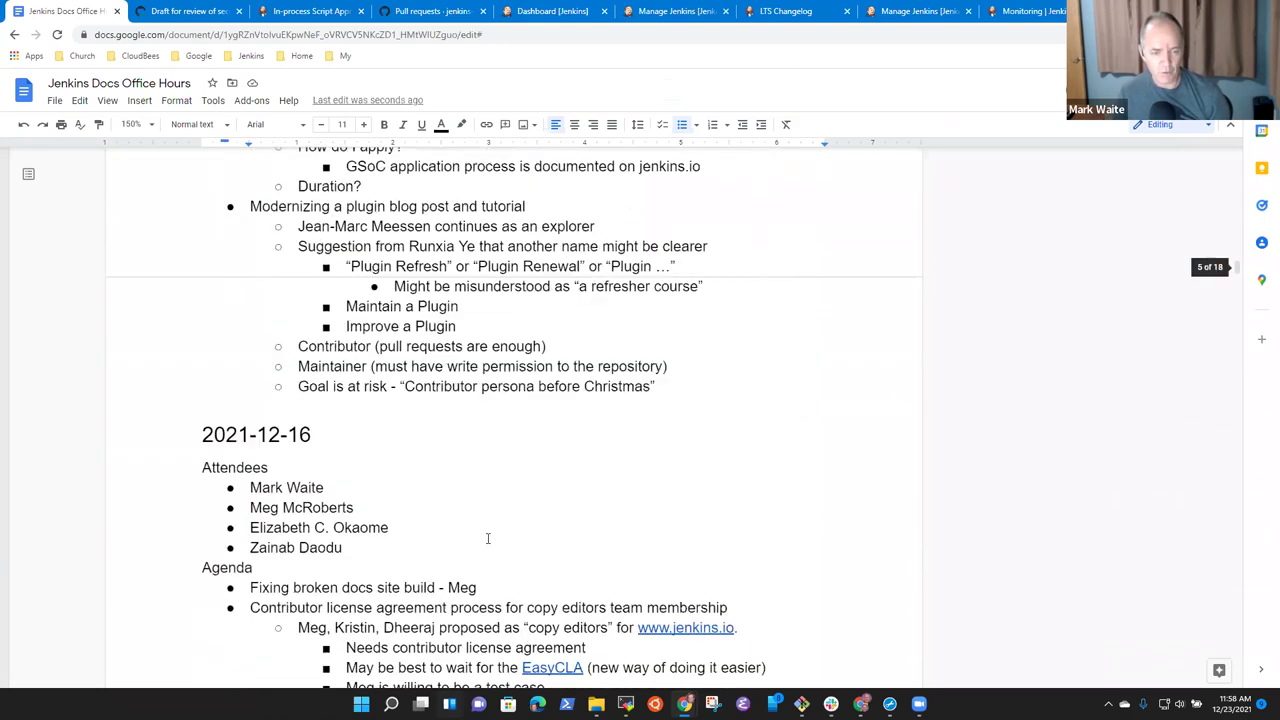
scroll(535, 537, "down", 6)
scroll(188, 519, "up", 4)
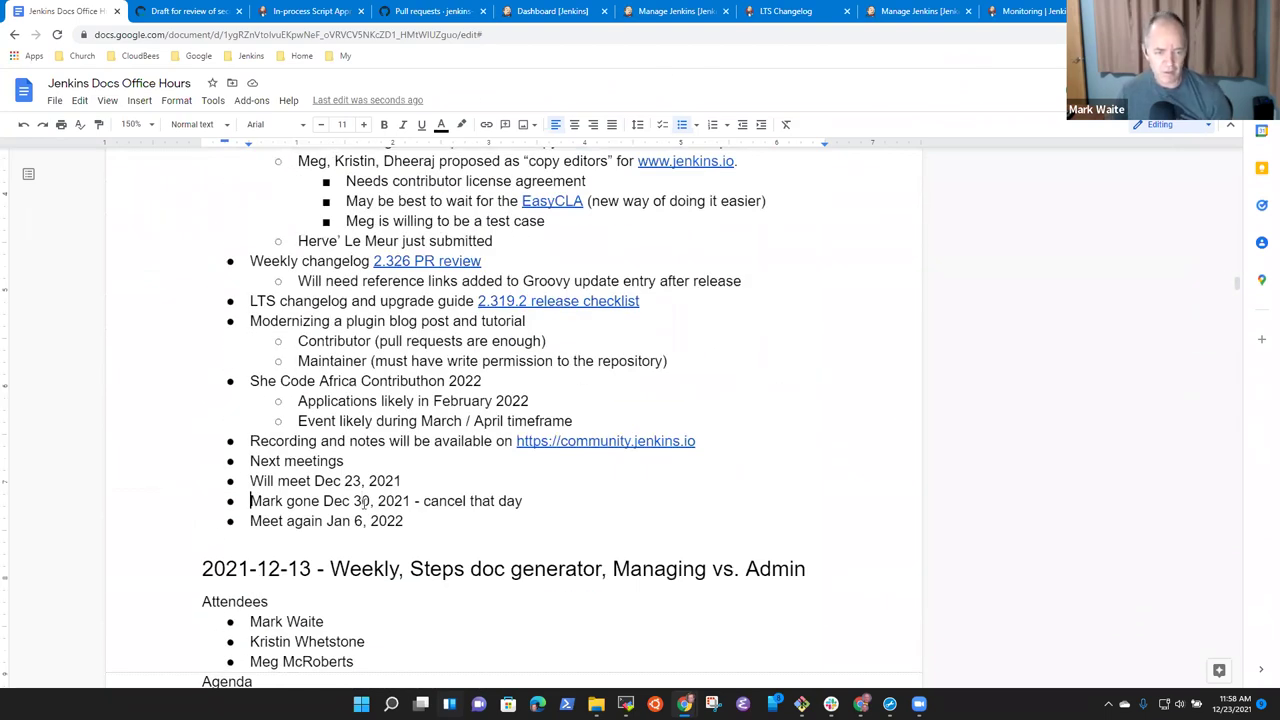
key("shift+Down")
key("shift+Down")
key("shift+Left")
key("shift+Left")
key("shift+Left")
key("shift+Left")
key("shift+Left")
key("ctrl+c")
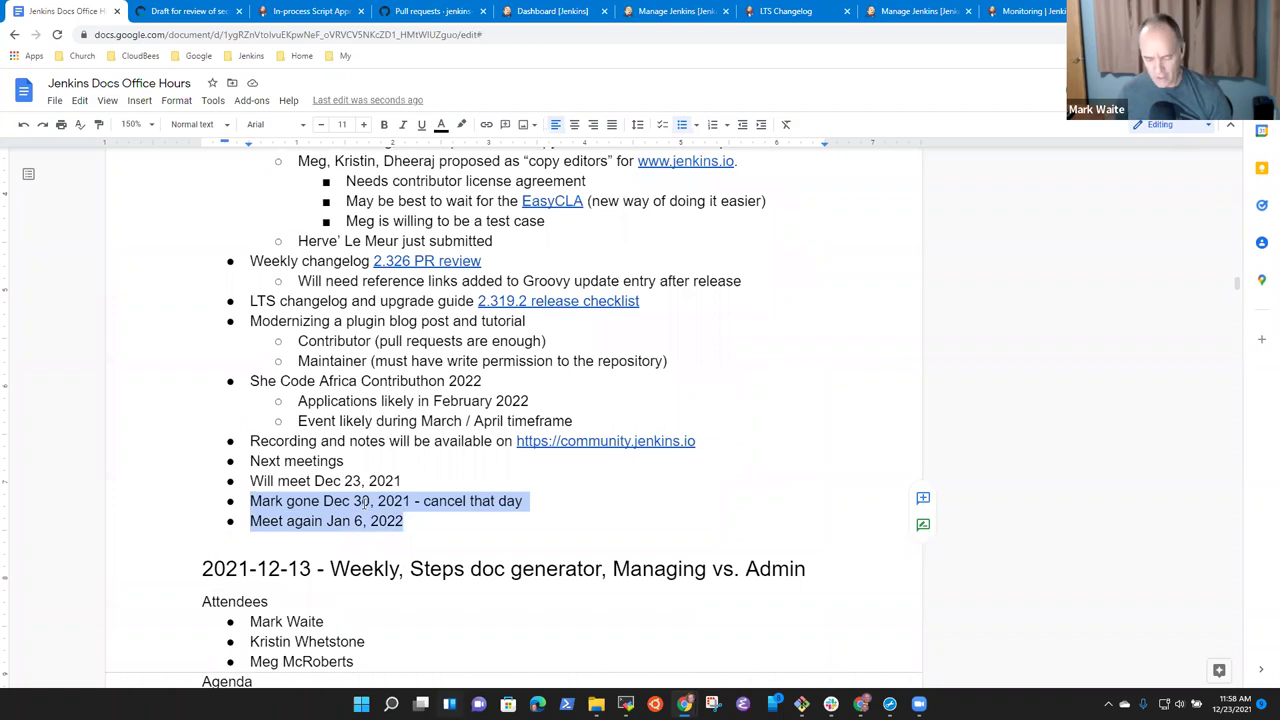
left_click(363, 503)
Paste the two next-meeting date lines as top-level bullets after the last Action Items entry.
scroll(363, 503, "up", 20)
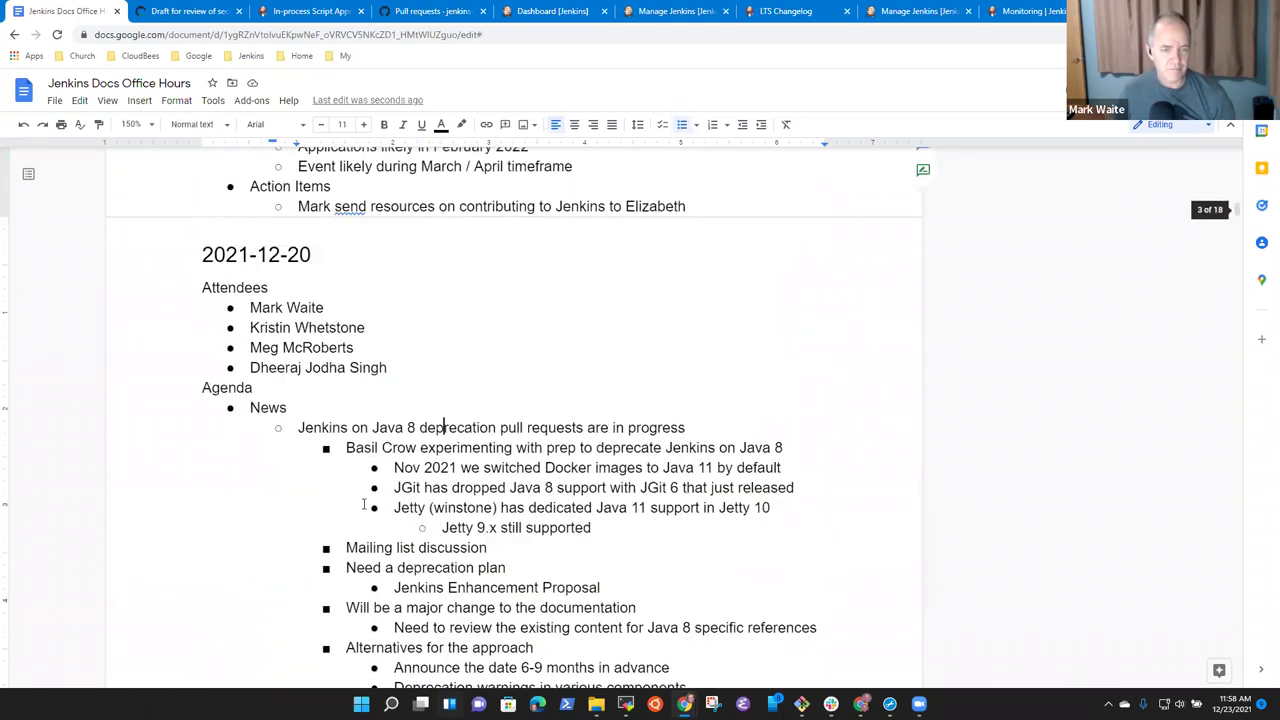
scroll(363, 503, "up", 3)
scroll(363, 503, "down", 2)
key("Down")
key("End")
key("Return")
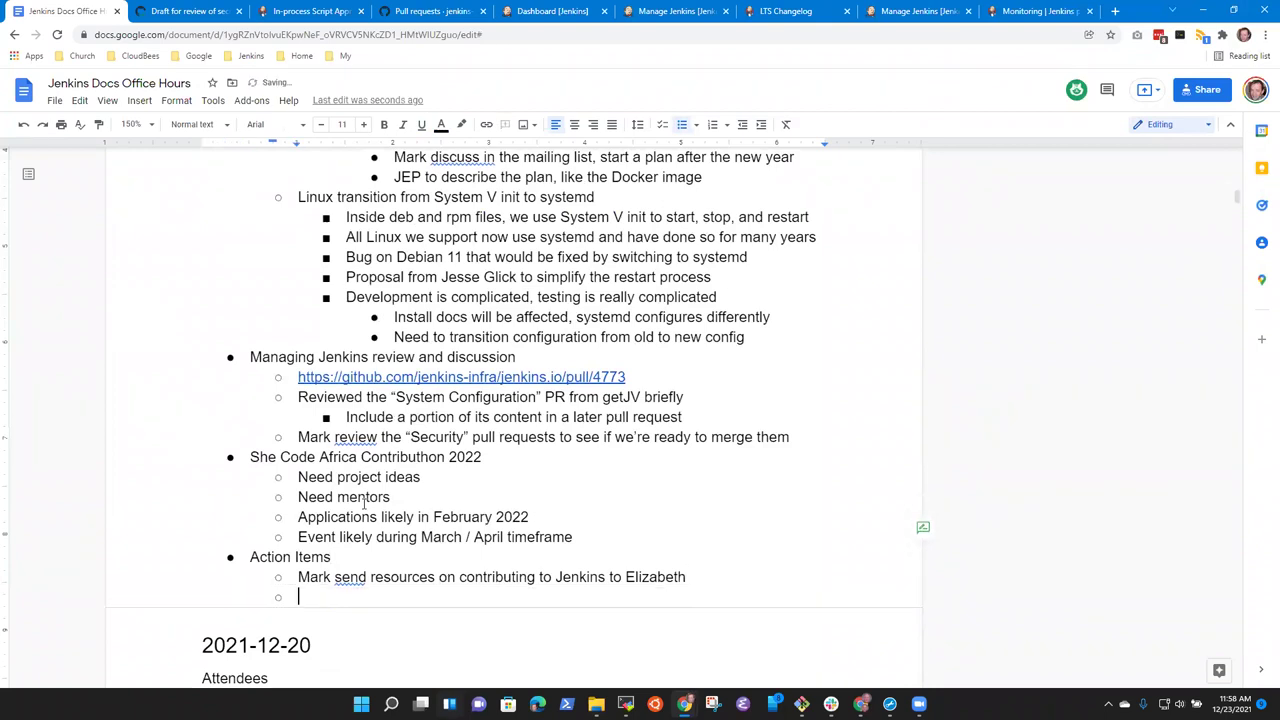
key("shift+Tab")
key("ctrl+v")
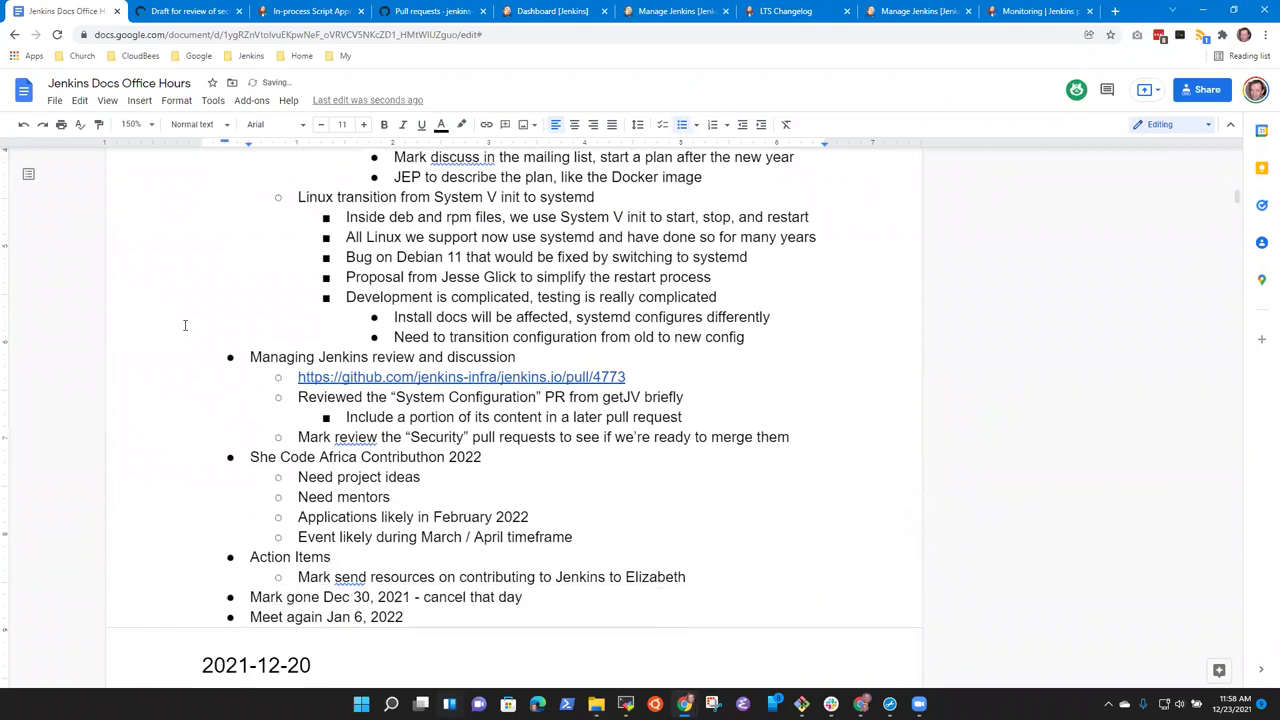